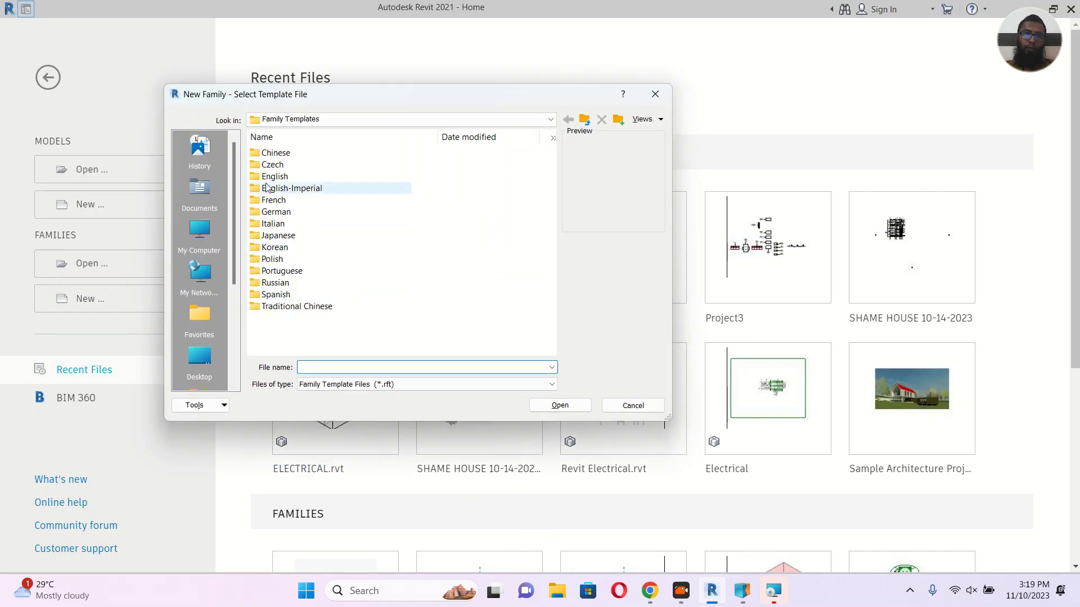
Open the English family templates and compare the Metric Electrical Equipment, Metric Generic Model and Metric Generic Model face based previews.
double_click(276, 177)
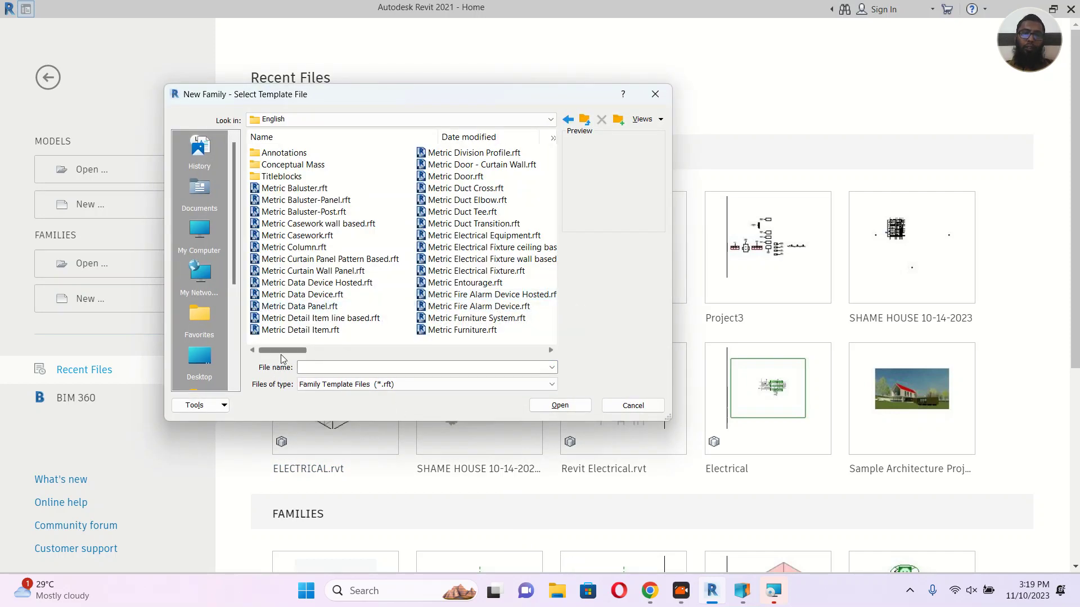
left_click_drag(285, 350, 337, 353)
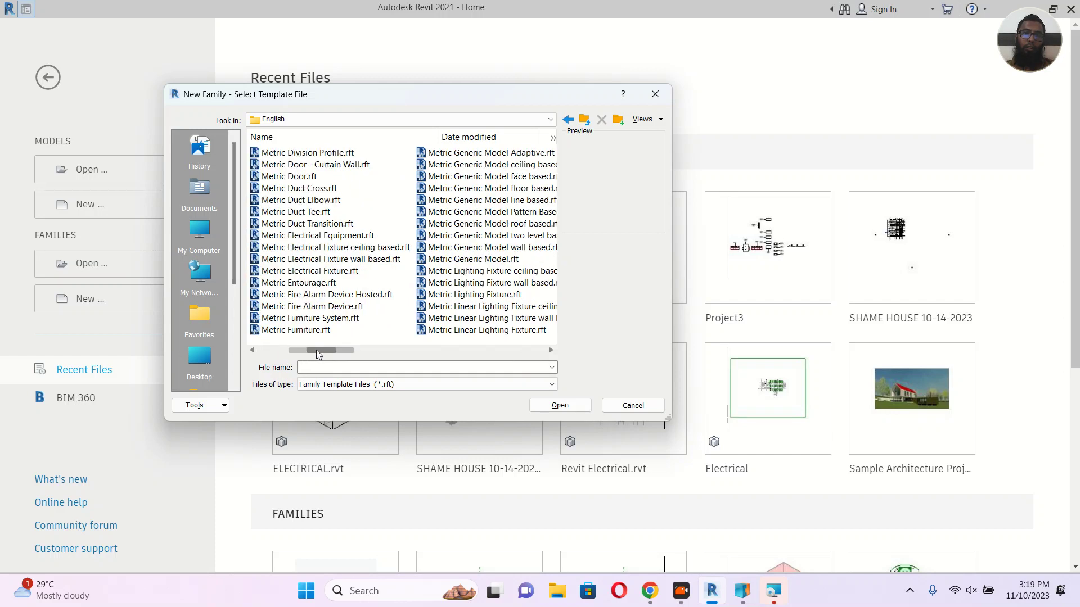
left_click(332, 237)
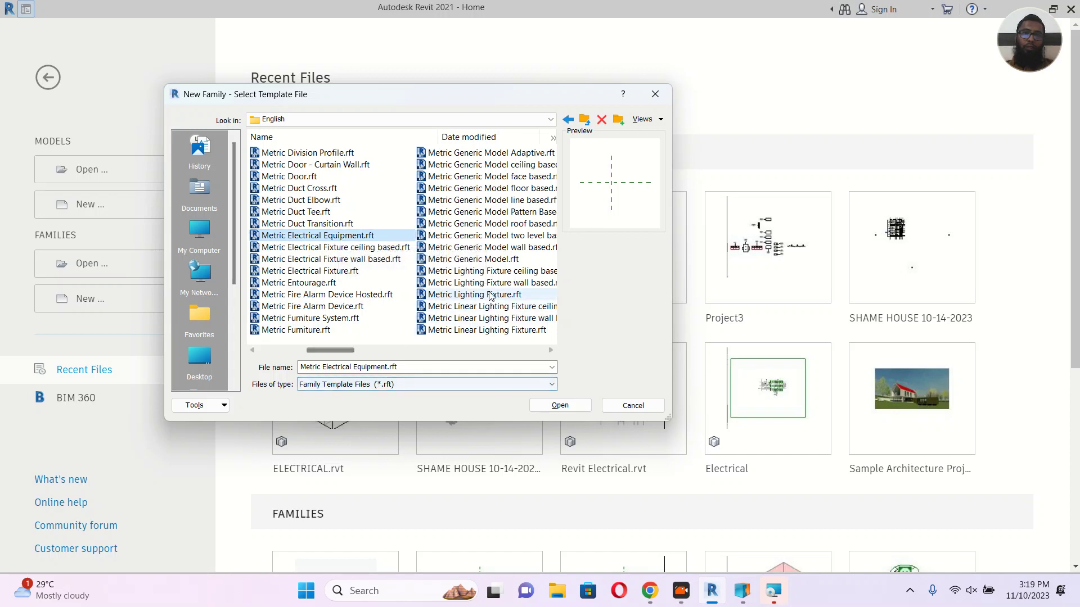
left_click(502, 260)
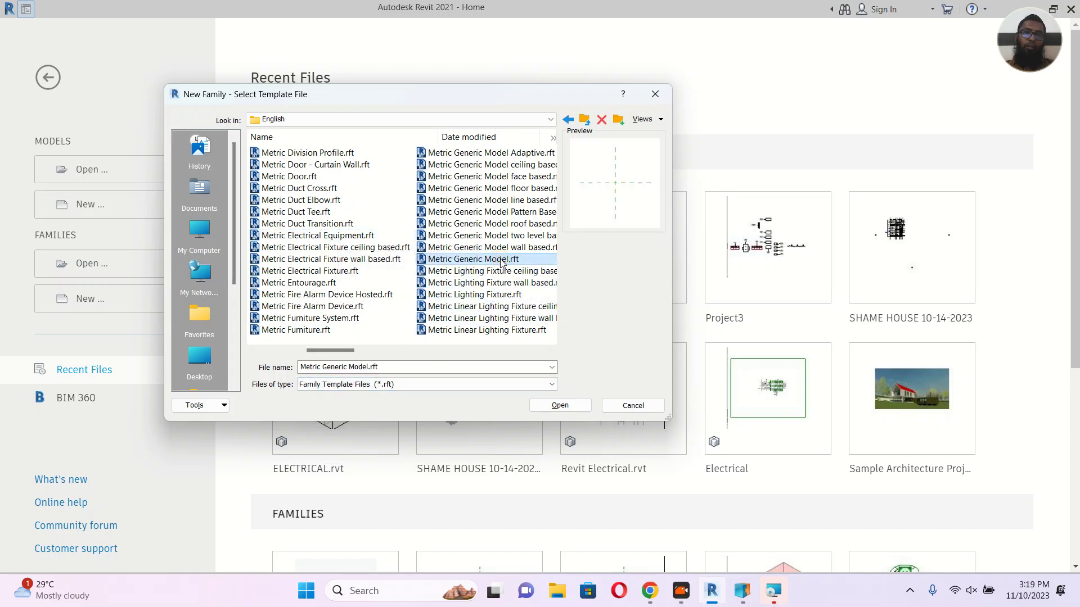
scroll(332, 351, "right", 1)
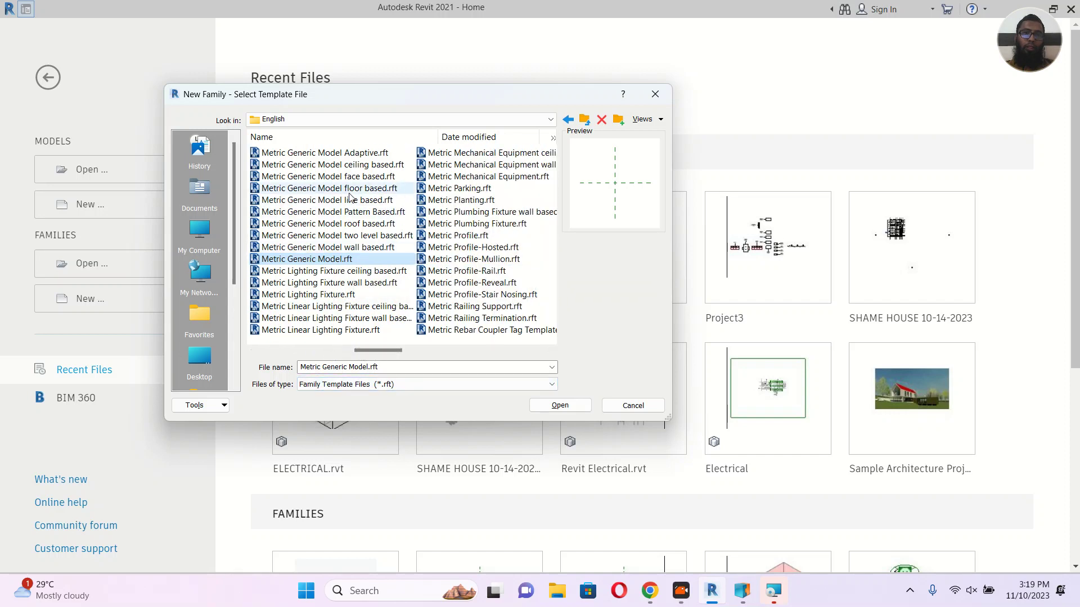
left_click(357, 178)
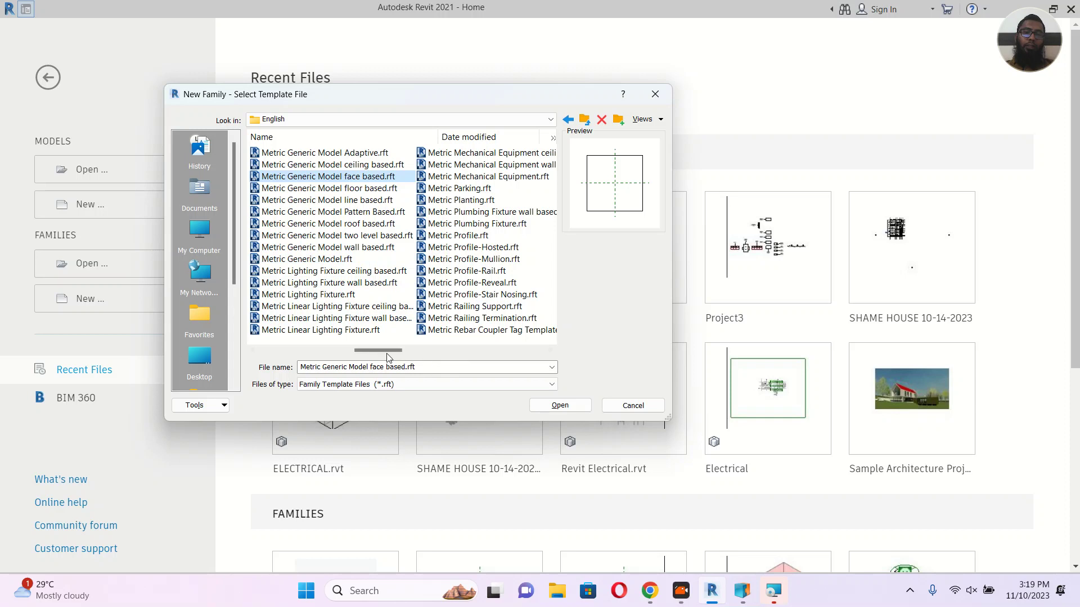
mouse_move(386, 352)
left_mouse_down()
mouse_move(328, 357)
mouse_move(371, 361)
left_mouse_up()
left_click(345, 260)
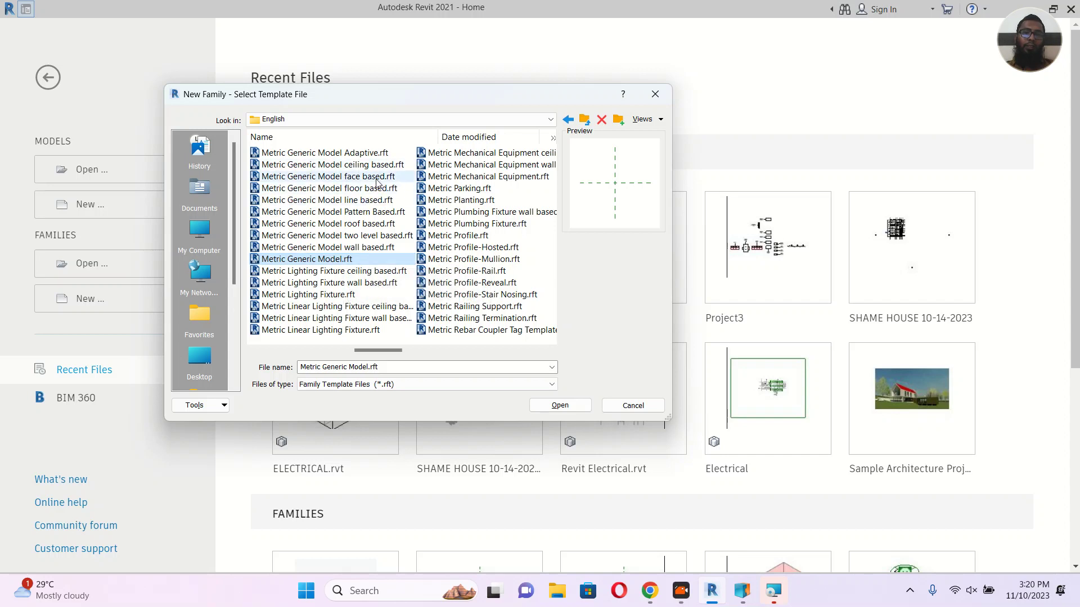
left_click_drag(383, 357, 327, 350)
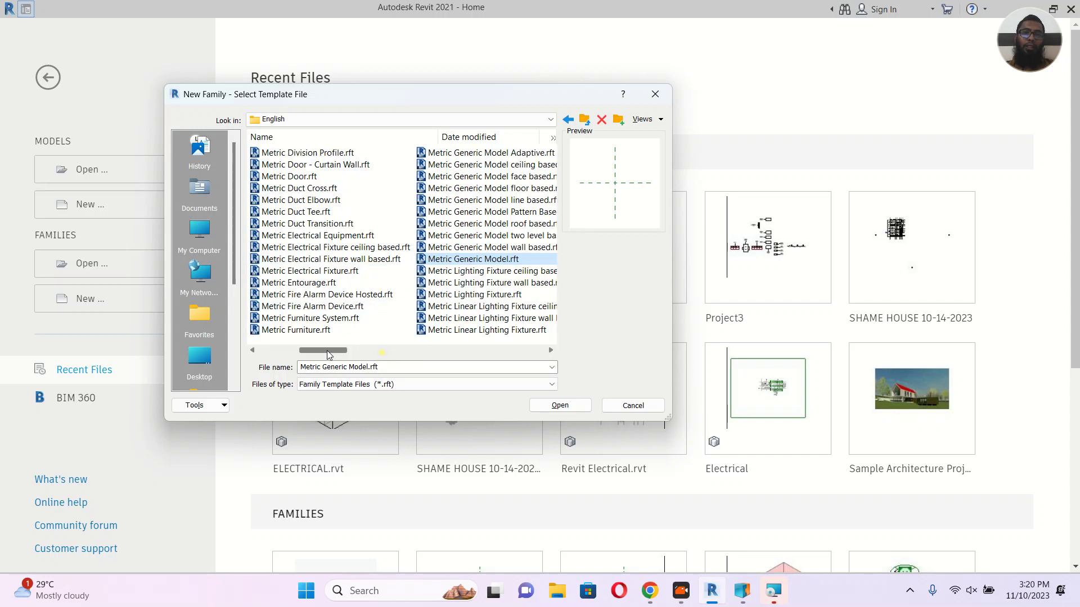
left_click(353, 241)
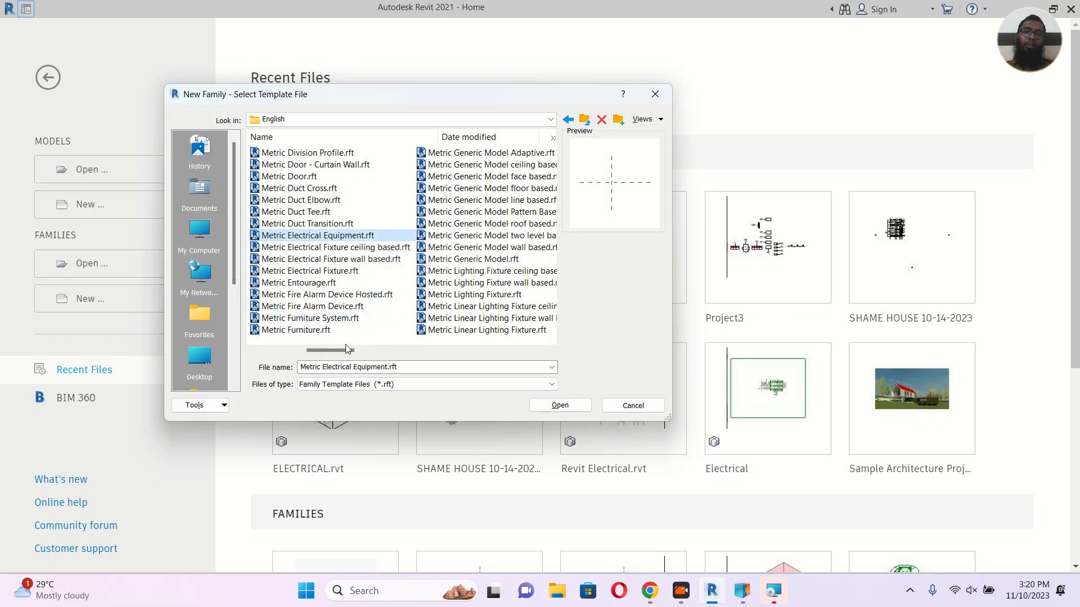
Create a new family from the English template Metric Generic Model face based.rft.
left_click_drag(332, 351, 409, 358)
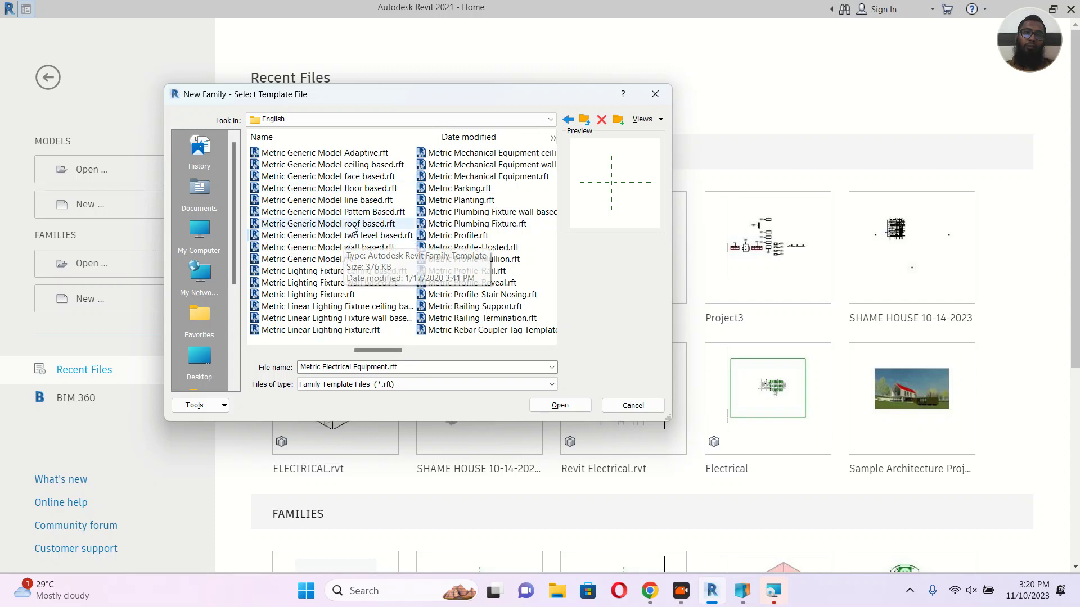
left_click(368, 177)
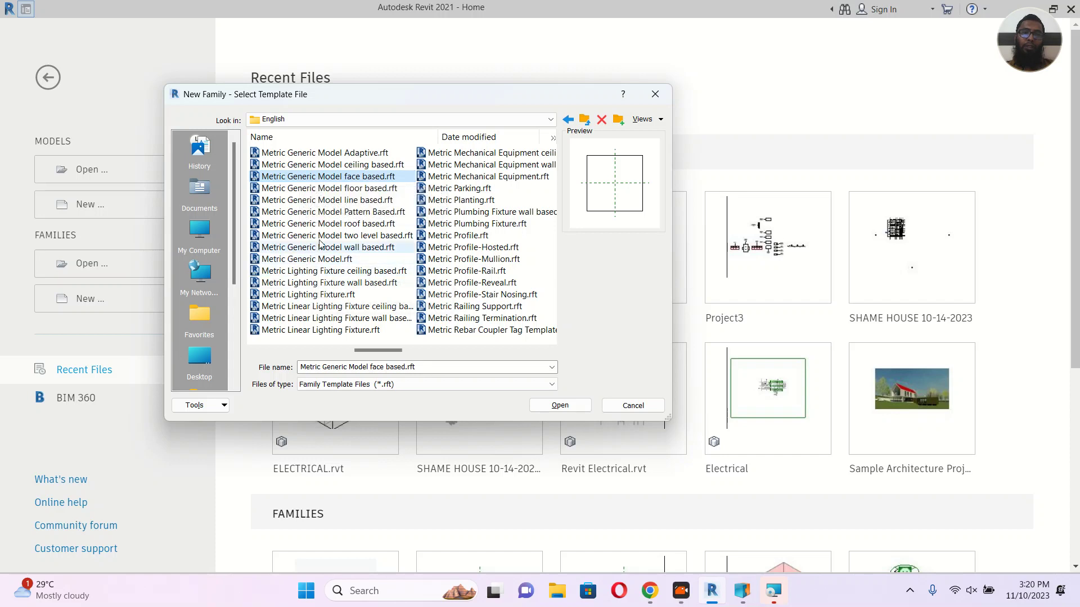
left_click(559, 405)
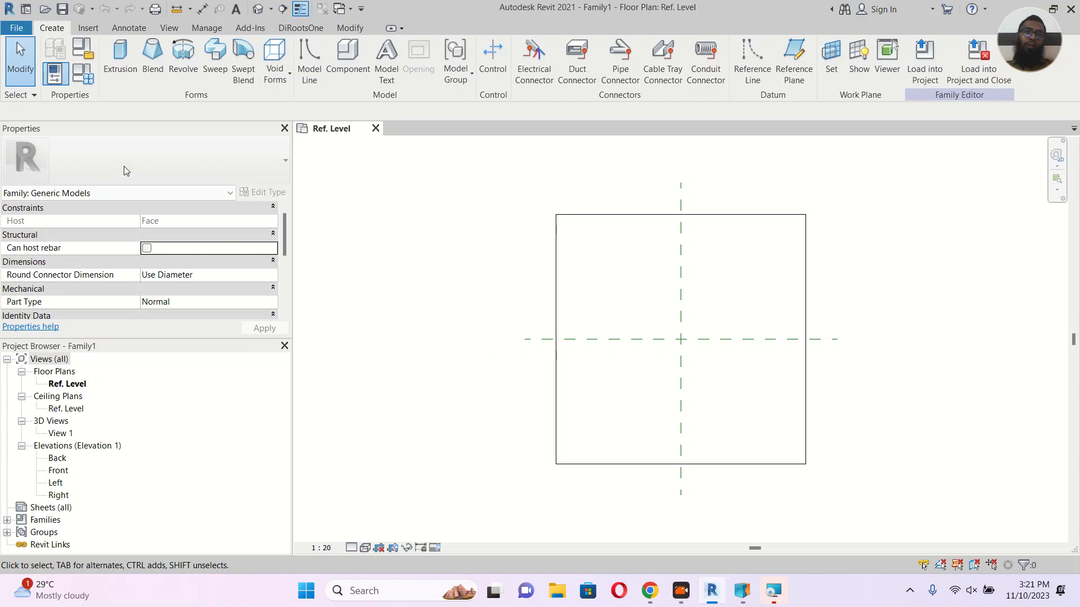
Extrude a rectangle 250 mm deep over the reference plane intersection, starting about 600 mm left of and 184 mm above the planes' crossing.
left_click(119, 68)
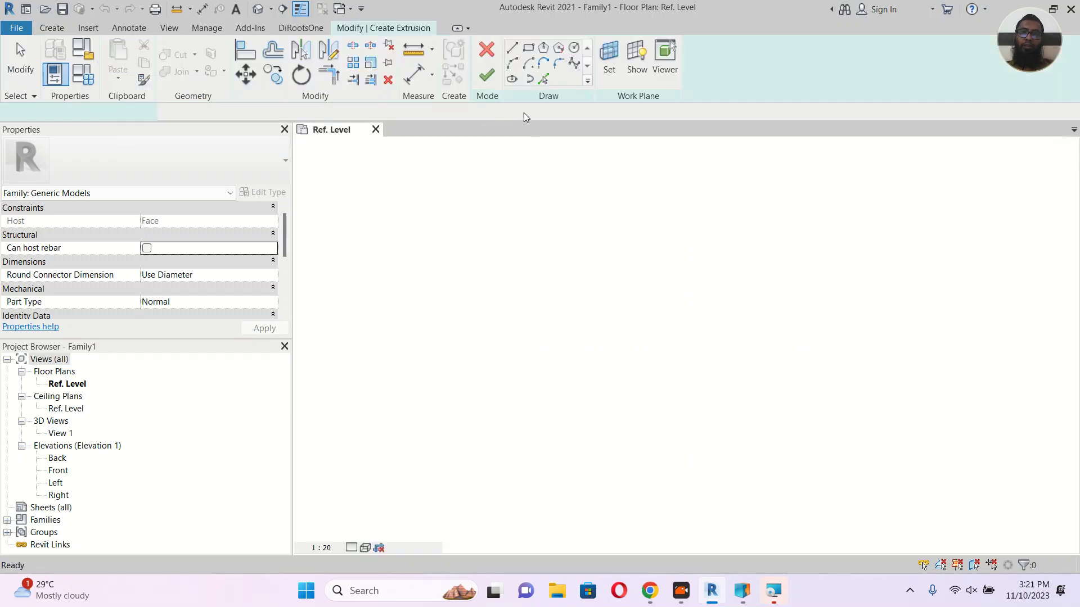
left_click(536, 49)
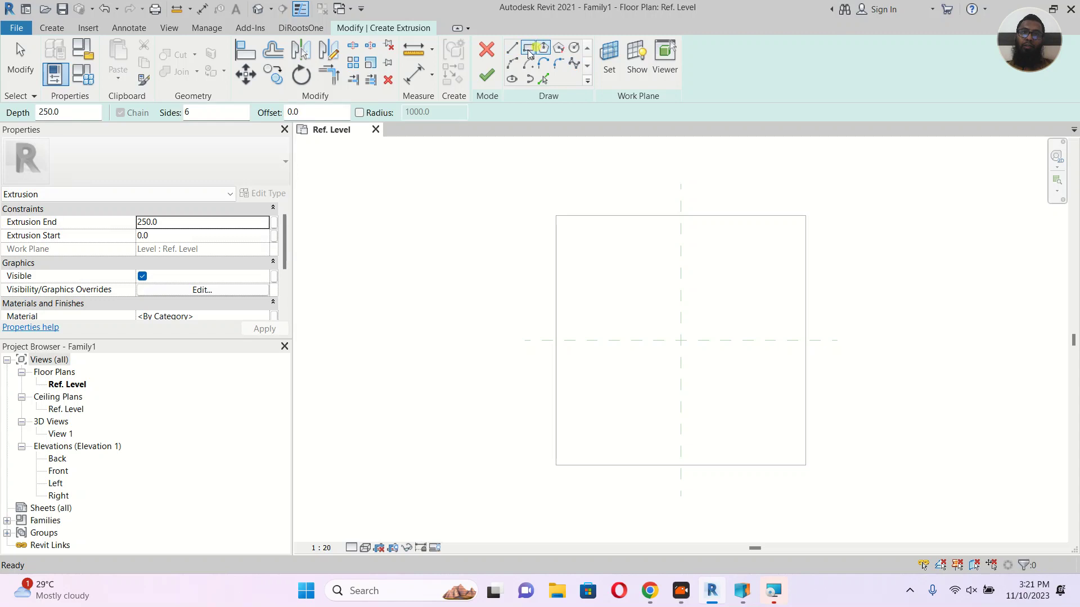
left_click(620, 321)
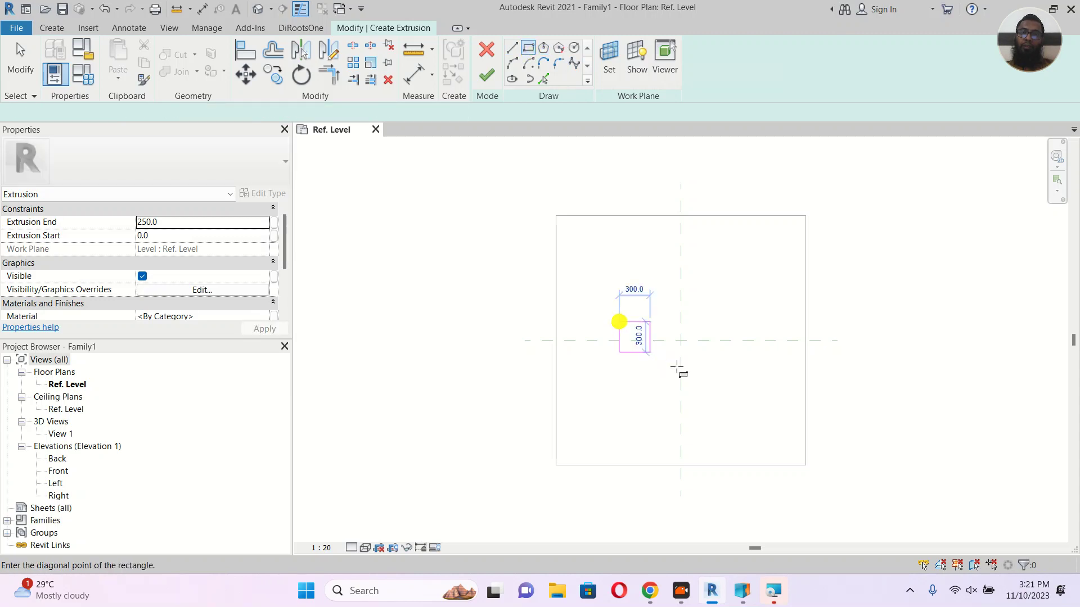
left_click(732, 363)
left_click(487, 74)
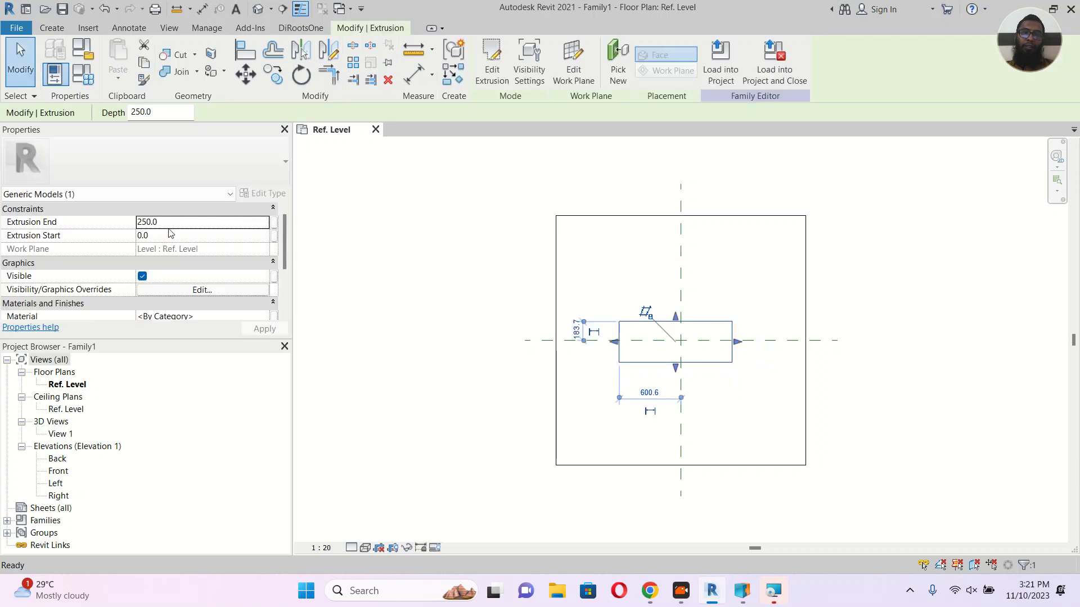
left_click(412, 227)
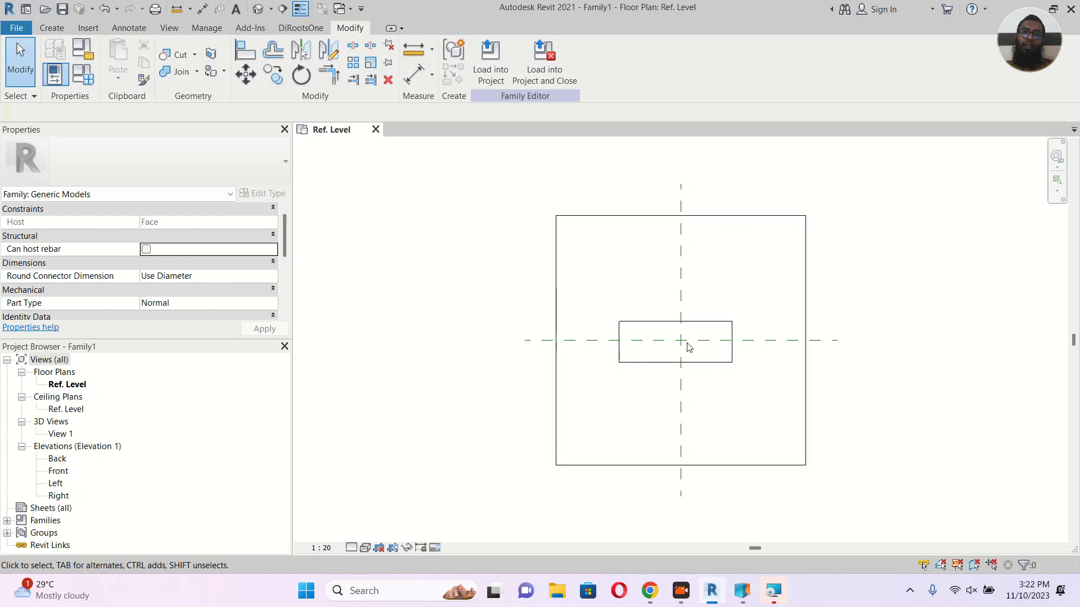
Start another extrusion and sketch a start-end-radius arc of about 550 mm radius above the rectangle.
left_click(57, 31)
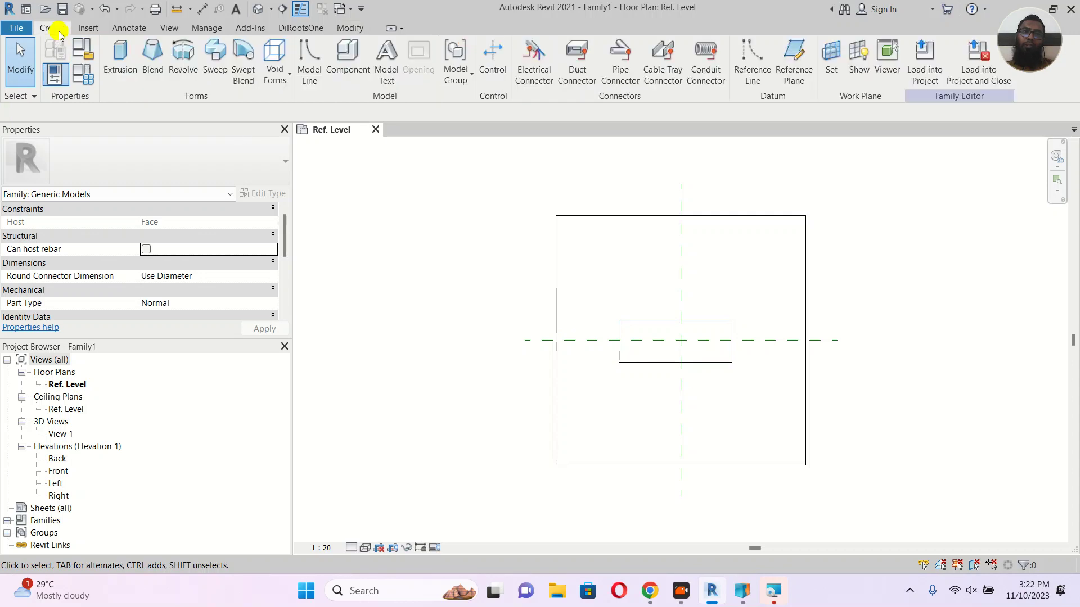
left_click(120, 60)
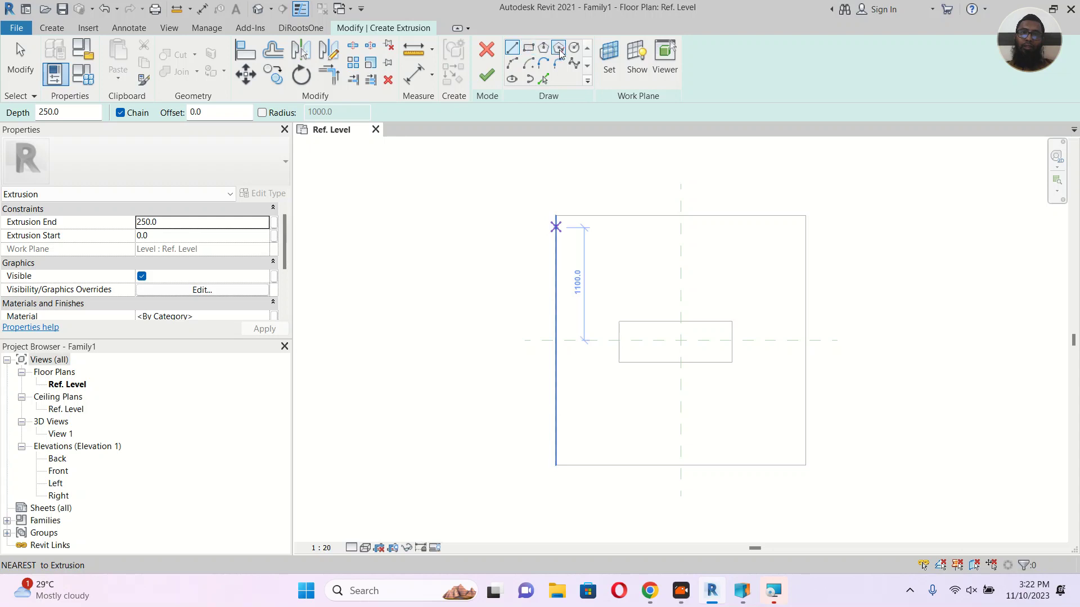
left_click(574, 47)
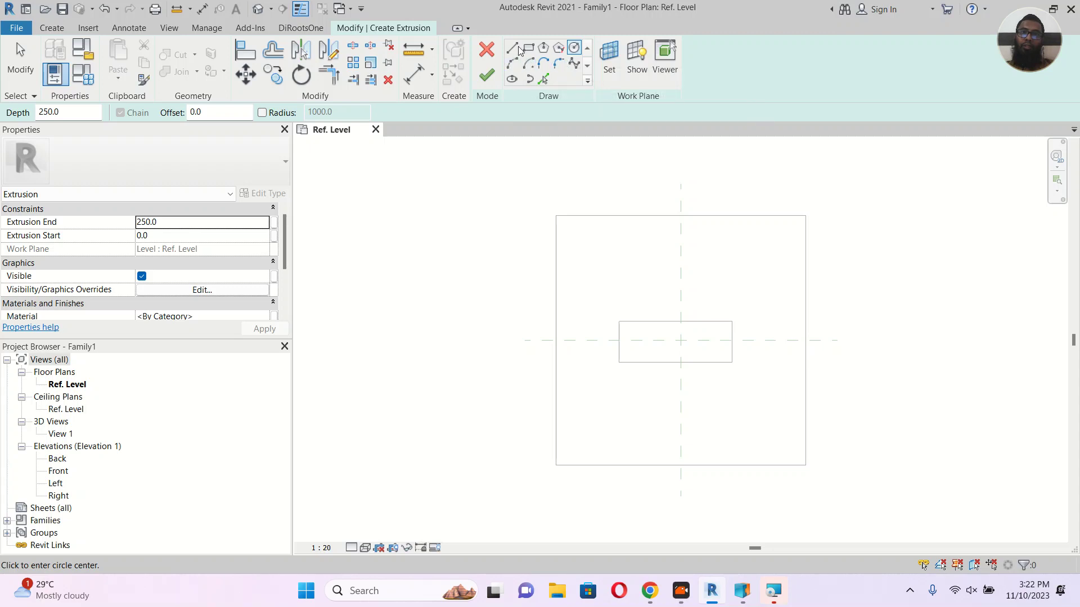
left_click(511, 64)
left_click(646, 271)
left_click(725, 256)
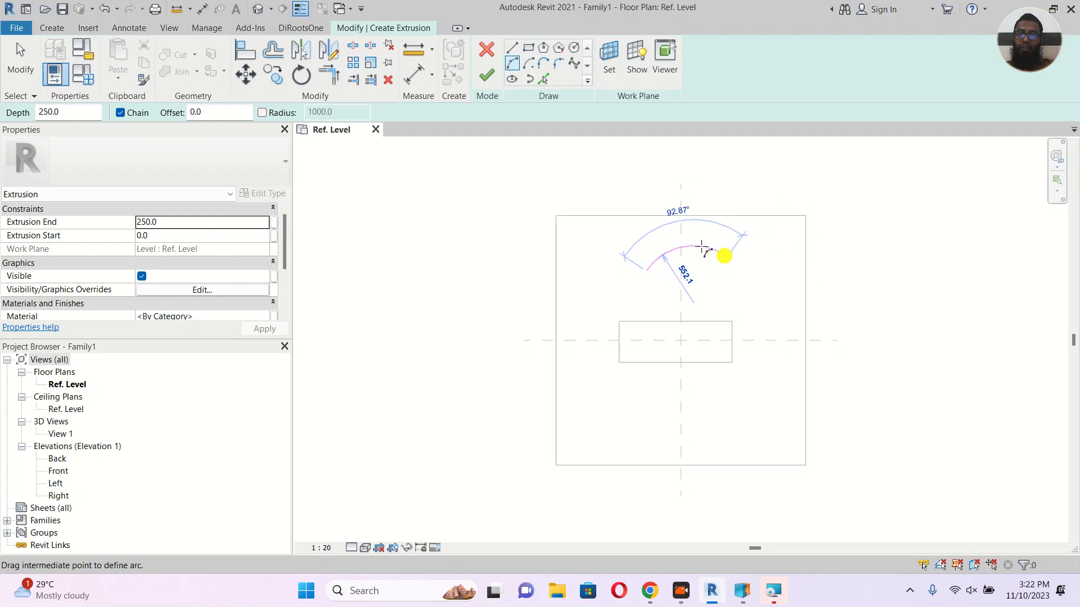
left_click(698, 246)
Continue the arc with four chained arcs into a closed curved profile, the last with a radius of about 255 mm.
left_click(781, 283)
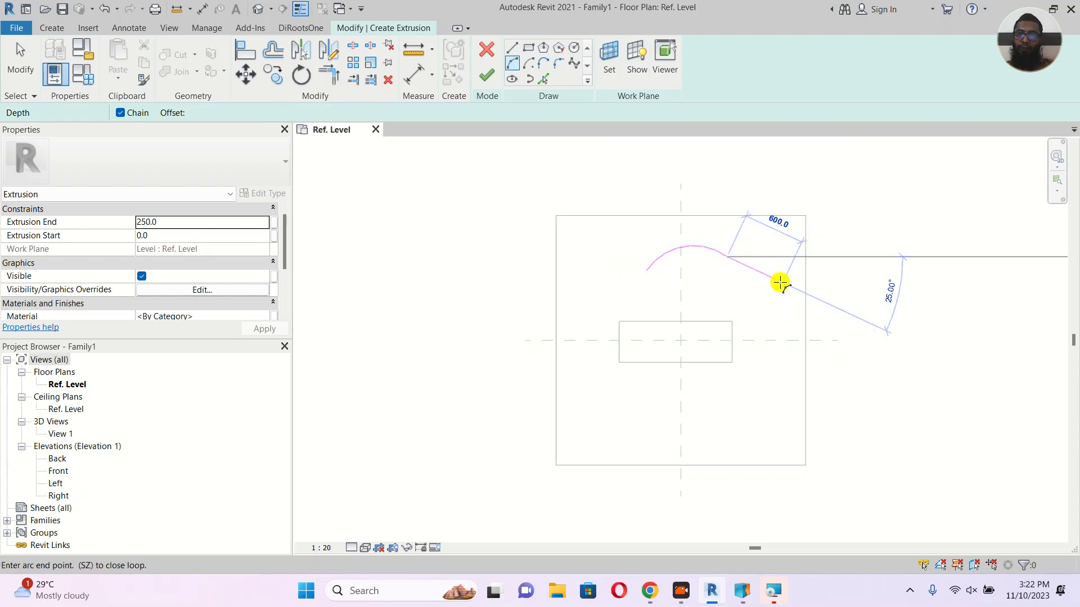
left_click(758, 288)
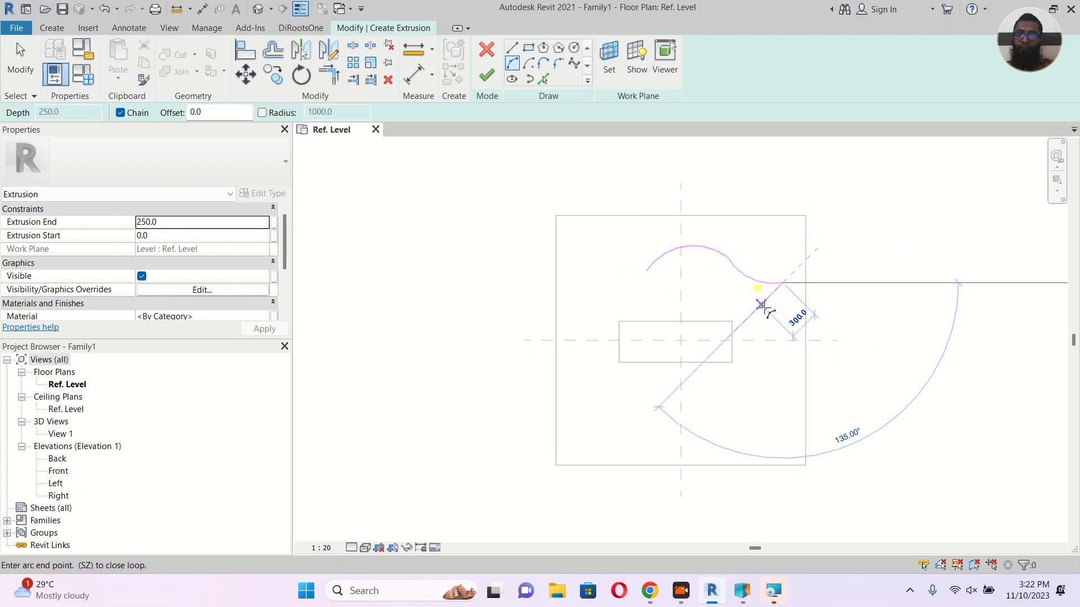
left_click(764, 307)
left_click(784, 310)
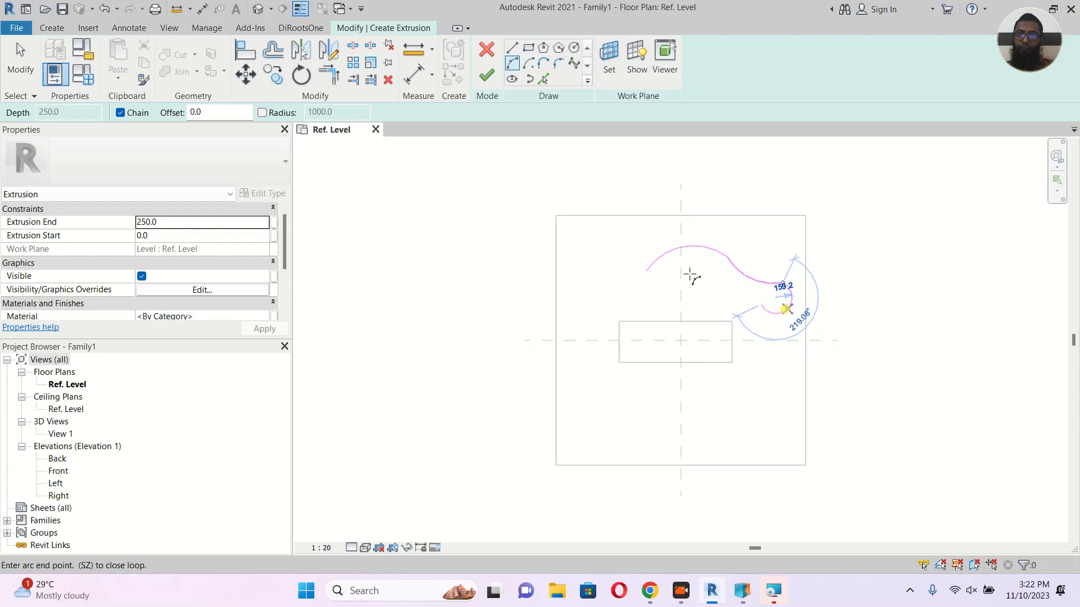
left_click(692, 278)
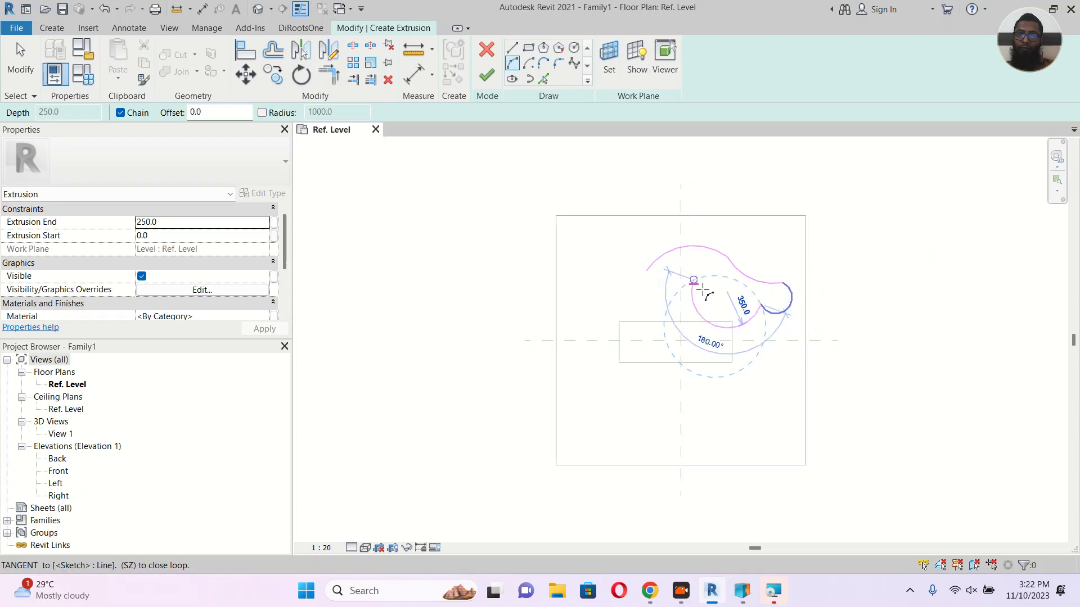
left_click(710, 291)
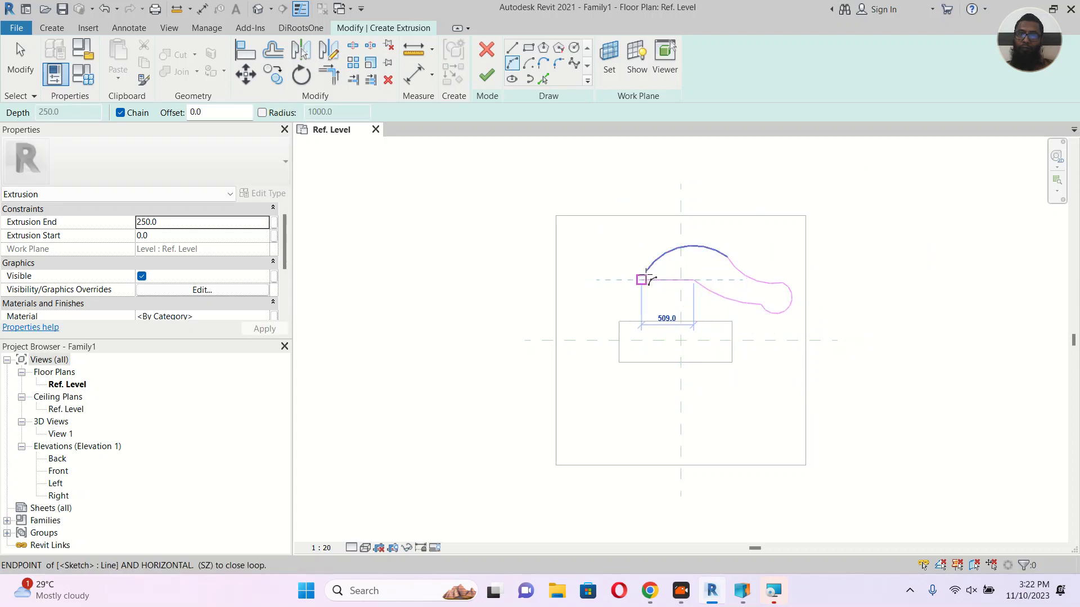
left_click(641, 279)
left_click(646, 294)
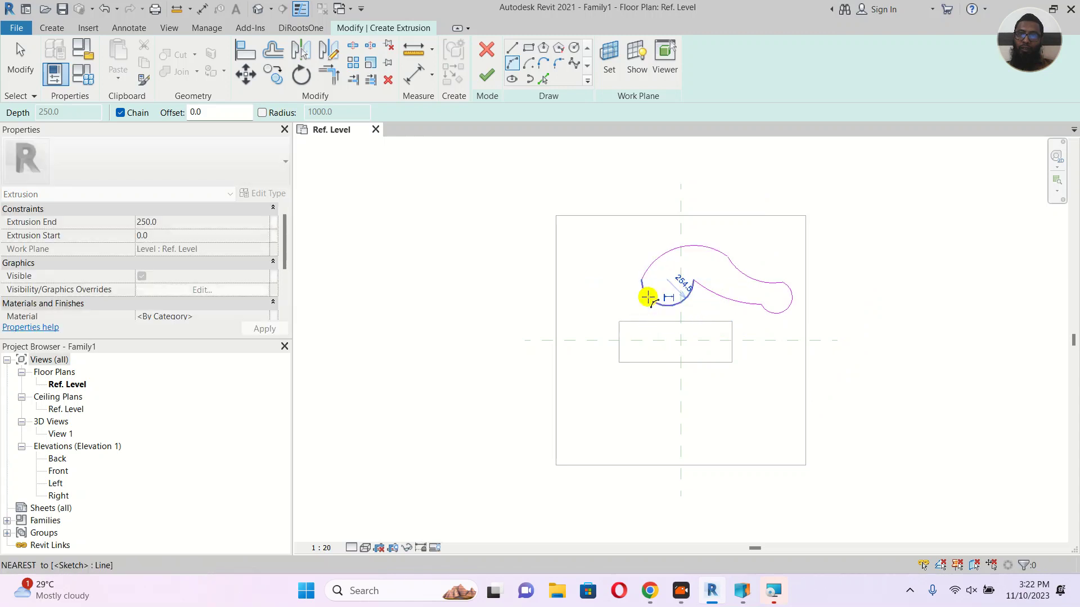
Finish the curved profile as a 250 mm deep extrusion.
scroll(645, 289, "up", 3)
key("Escape")
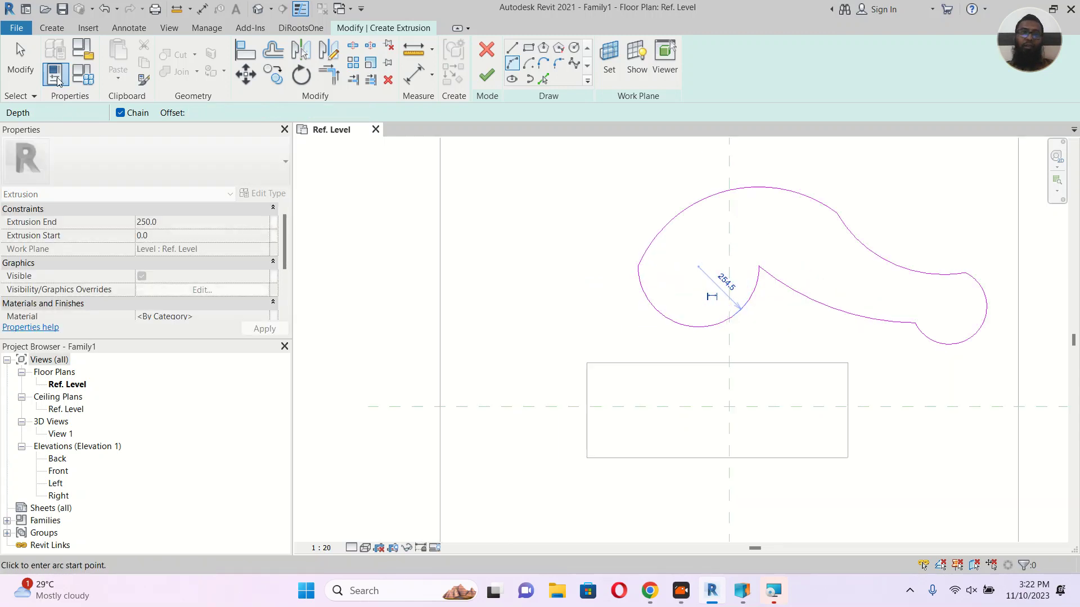
left_click(487, 78)
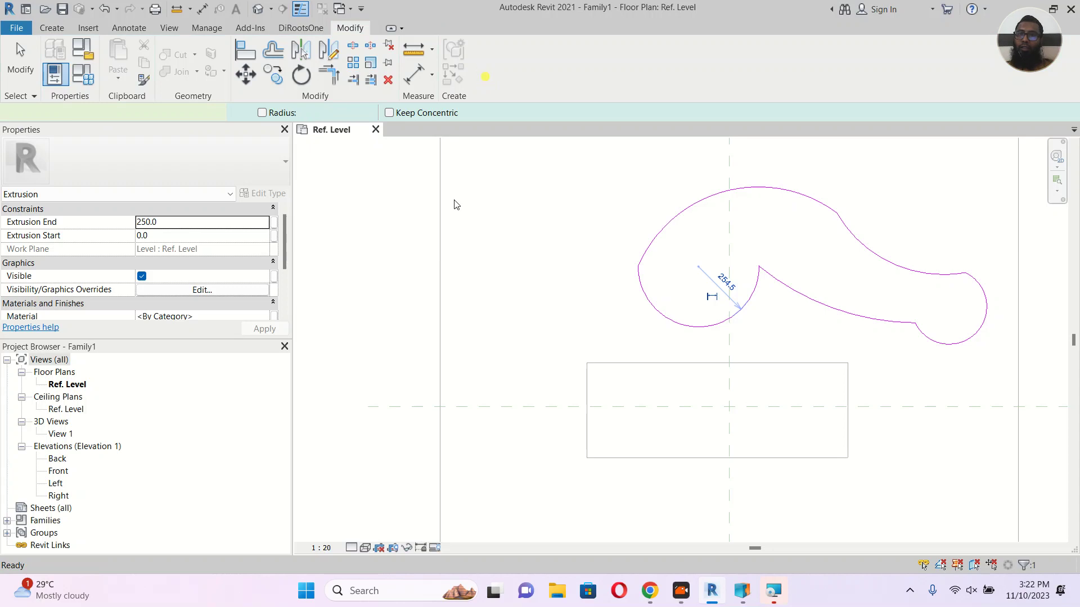
scroll(455, 201, "down", 4)
scroll(607, 278, "up", 1)
middle_click_drag(608, 279, 586, 284)
scroll(586, 284, "down", 1)
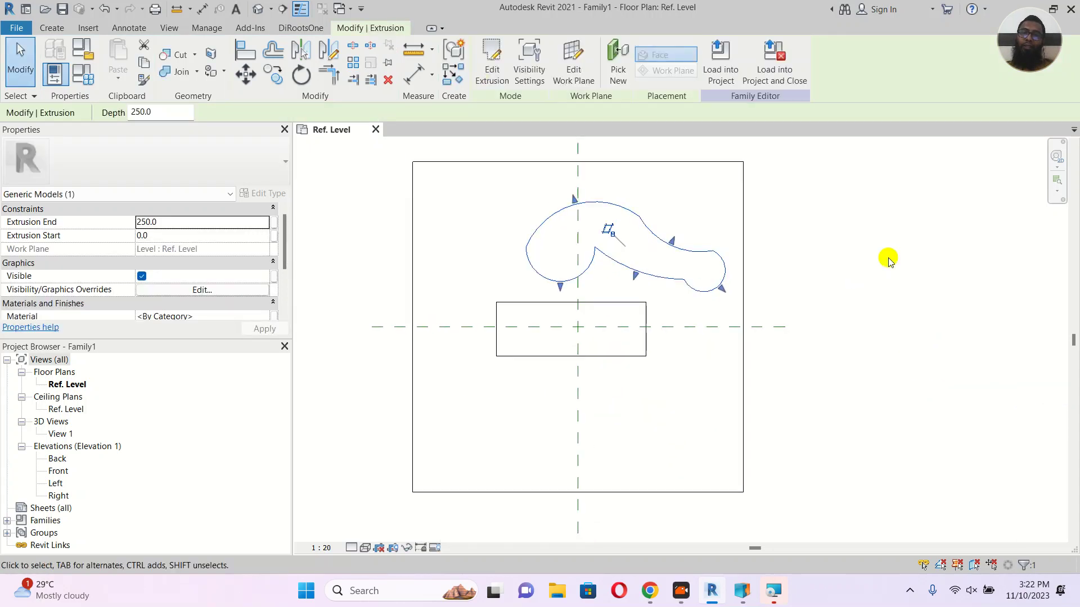
Delete the curved extrusion above the rectangle.
left_click(888, 270)
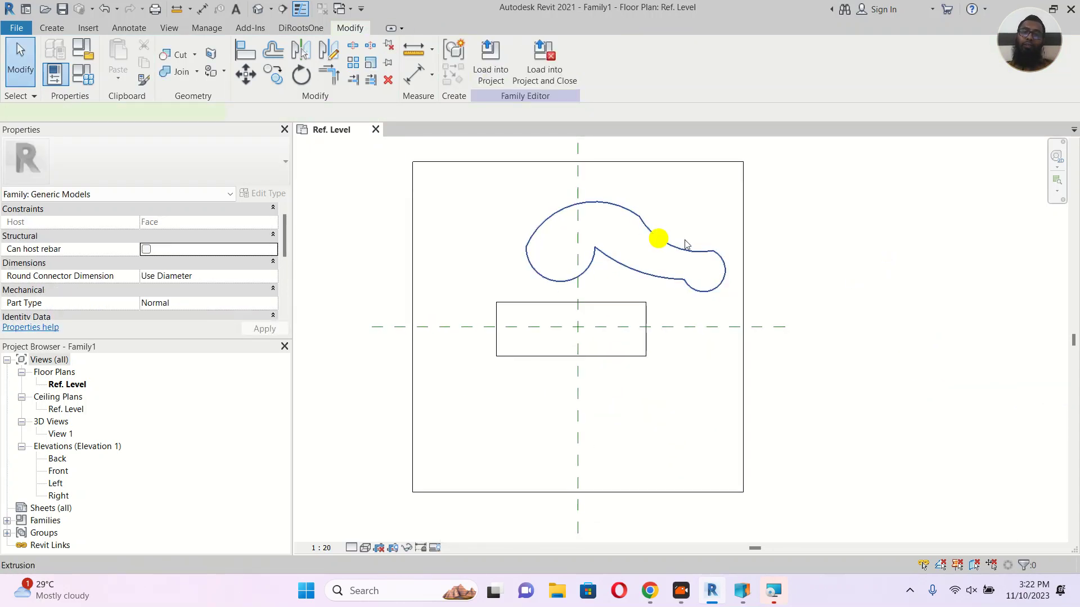
left_click(707, 248)
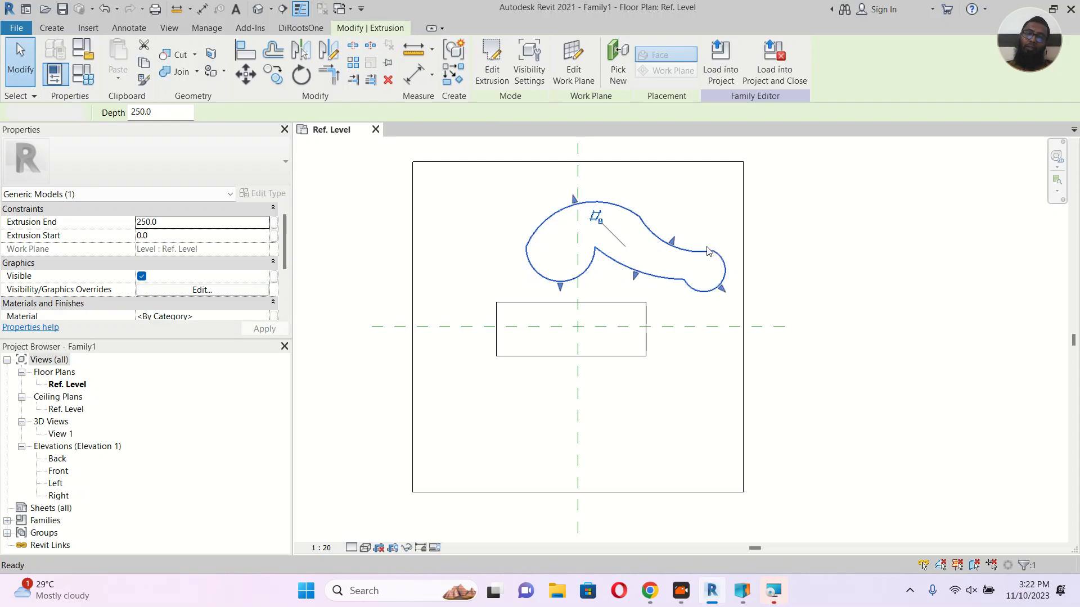
key("Delete")
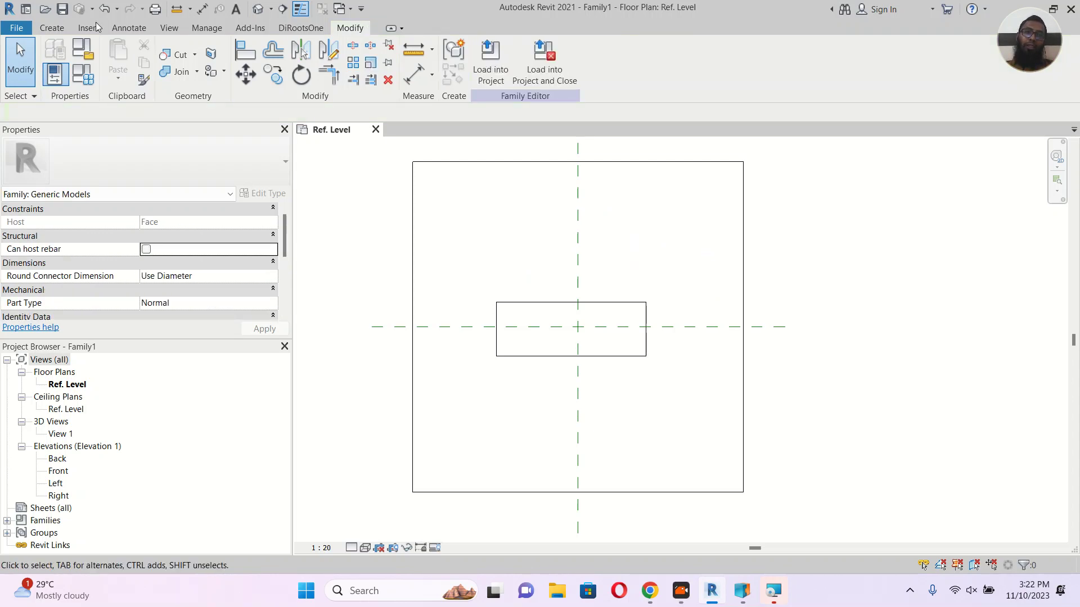
Delete the rectangular extrusion at the intersection of the reference planes.
left_click(52, 28)
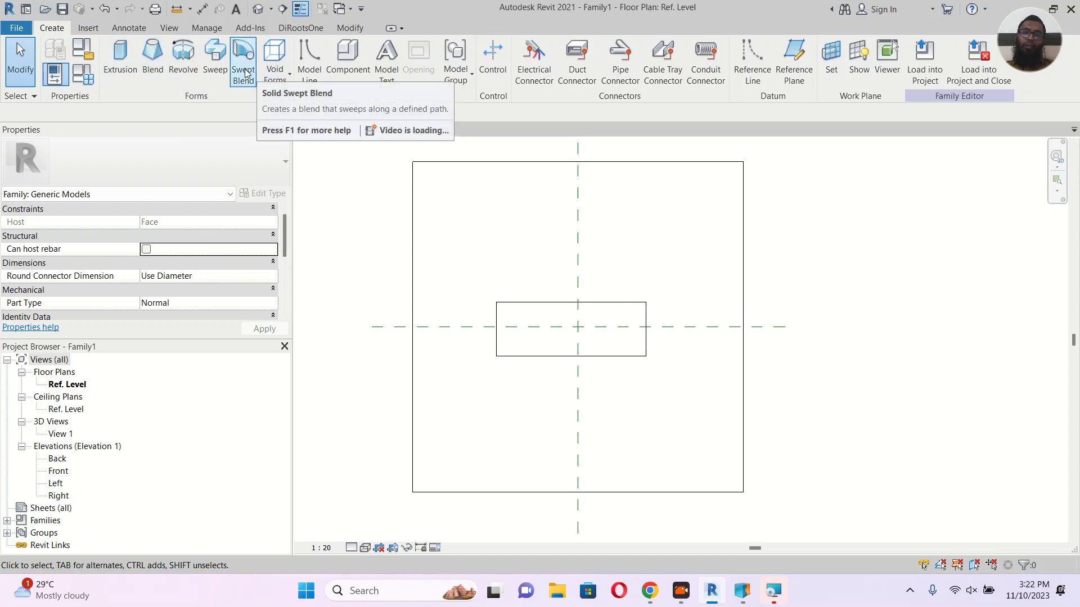
left_click(521, 311)
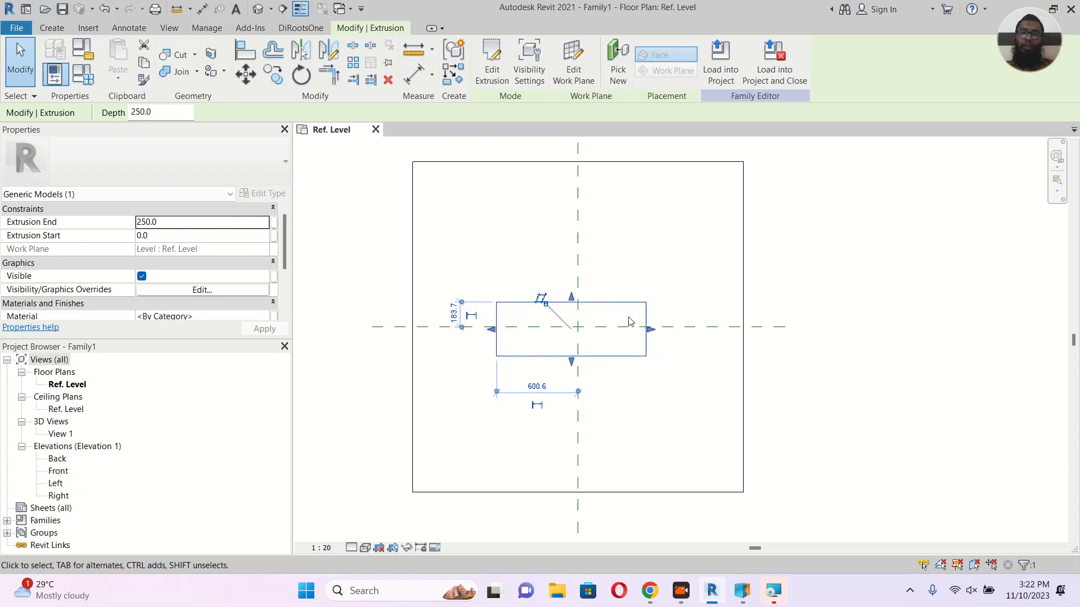
left_click(51, 28)
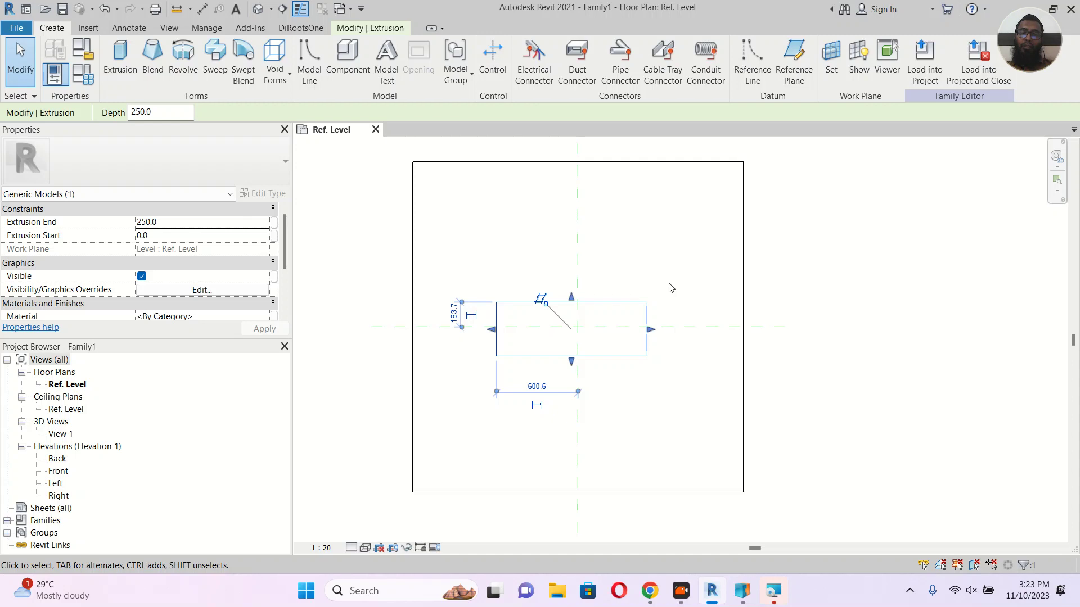
scroll(684, 271, "down", 3)
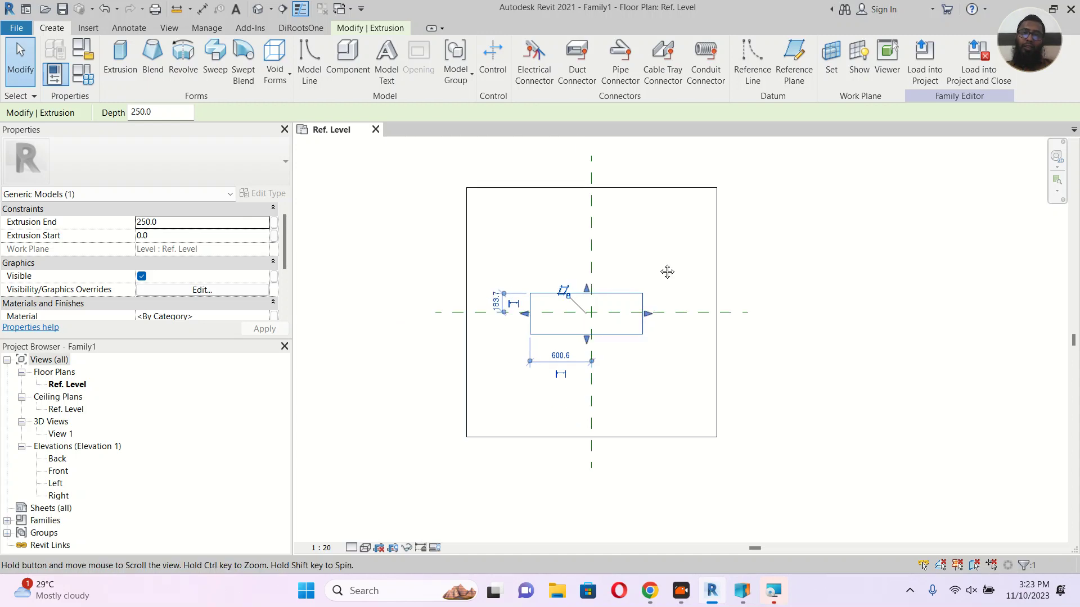
middle_click_drag(658, 277, 656, 277)
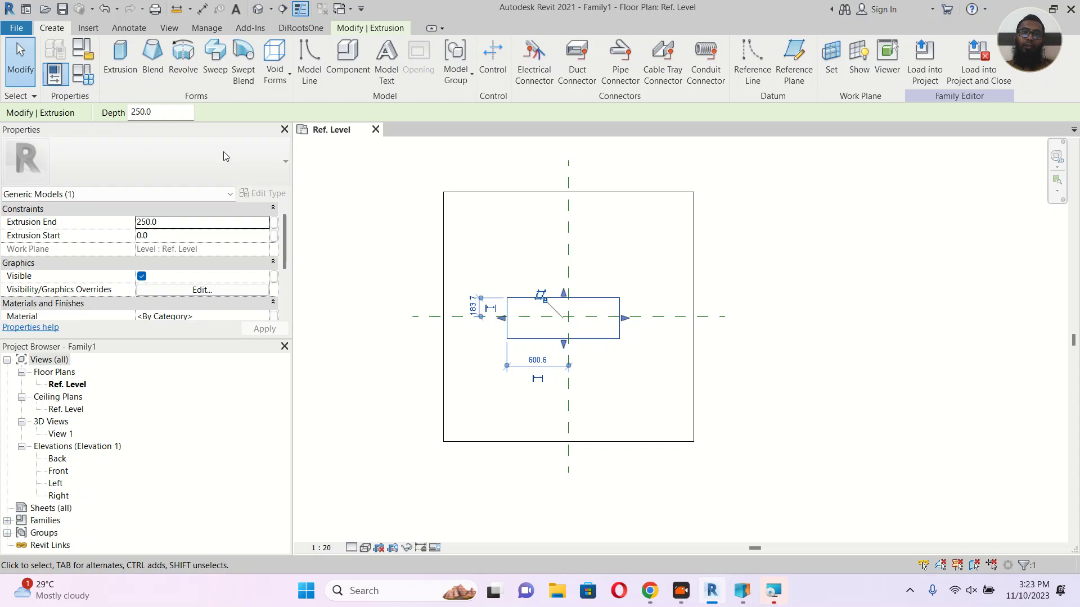
key("Delete")
mouse_move(710, 278)
middle_mouse_down()
mouse_move(692, 275)
mouse_move(692, 290)
middle_mouse_up()
middle_click_drag(792, 257, 784, 267)
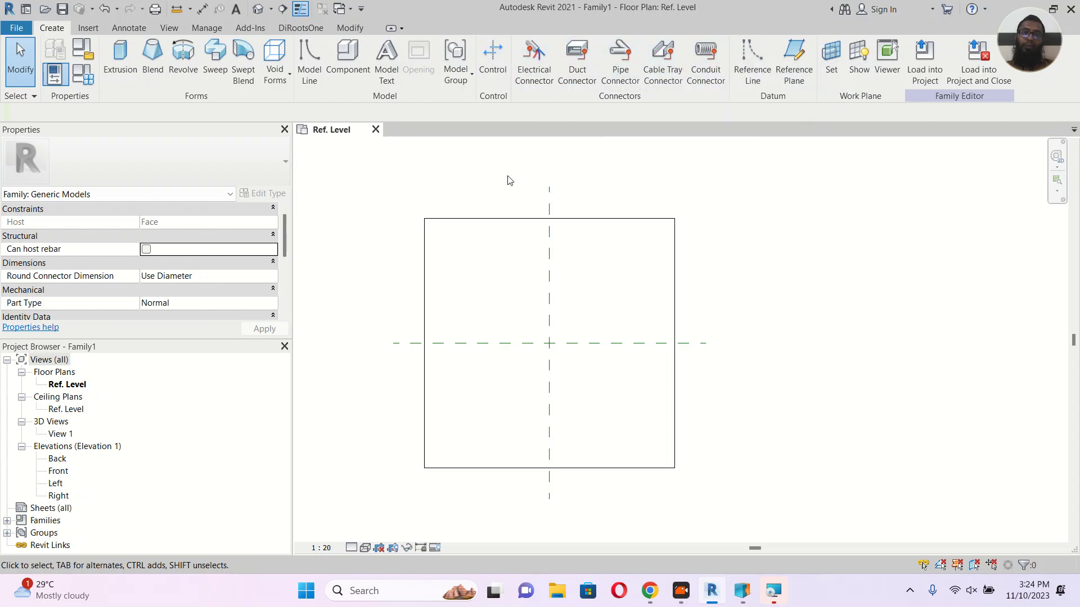
middle_click_drag(507, 173, 494, 170)
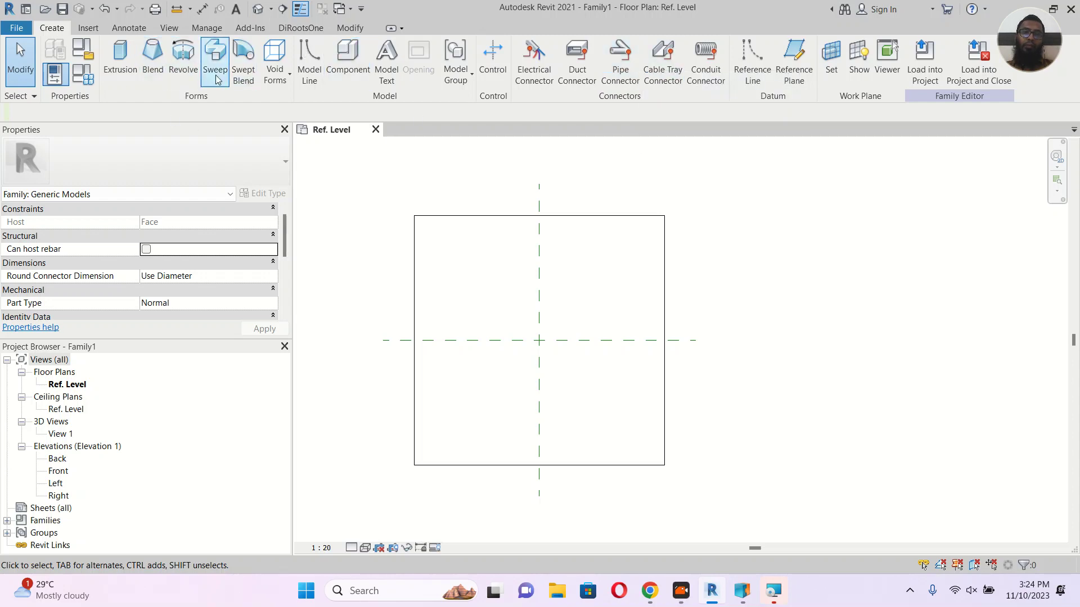
middle_click_drag(634, 268, 639, 246)
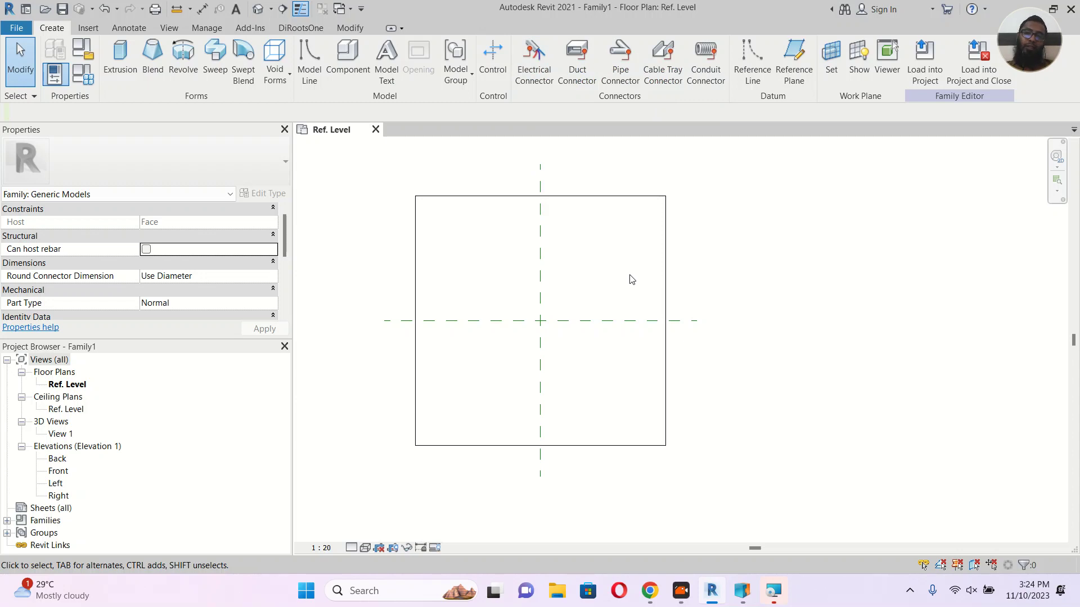
middle_click_drag(639, 273, 630, 271)
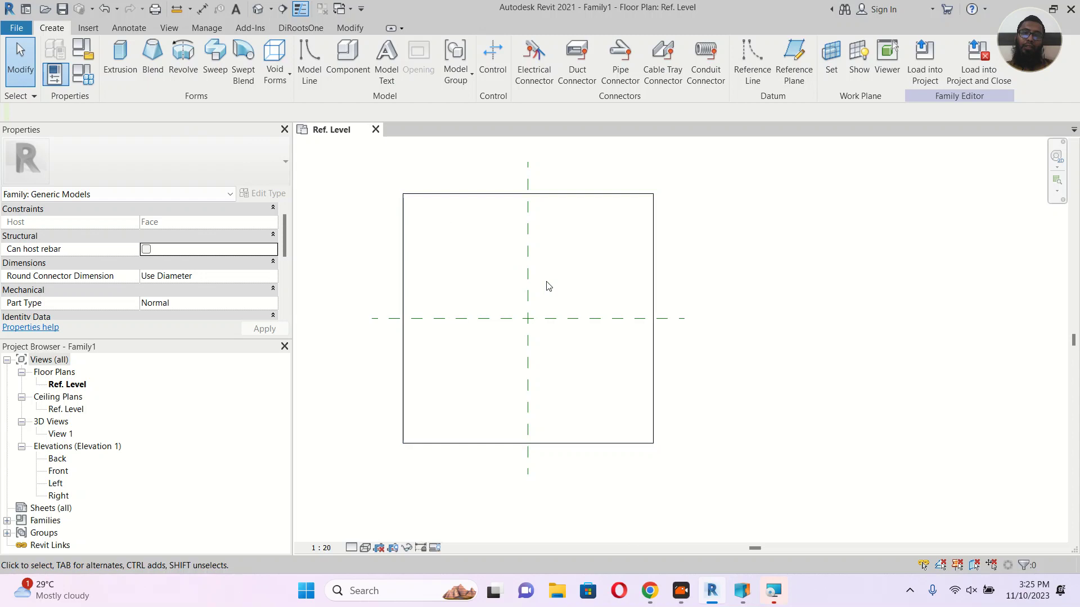
middle_click_drag(499, 256, 574, 265)
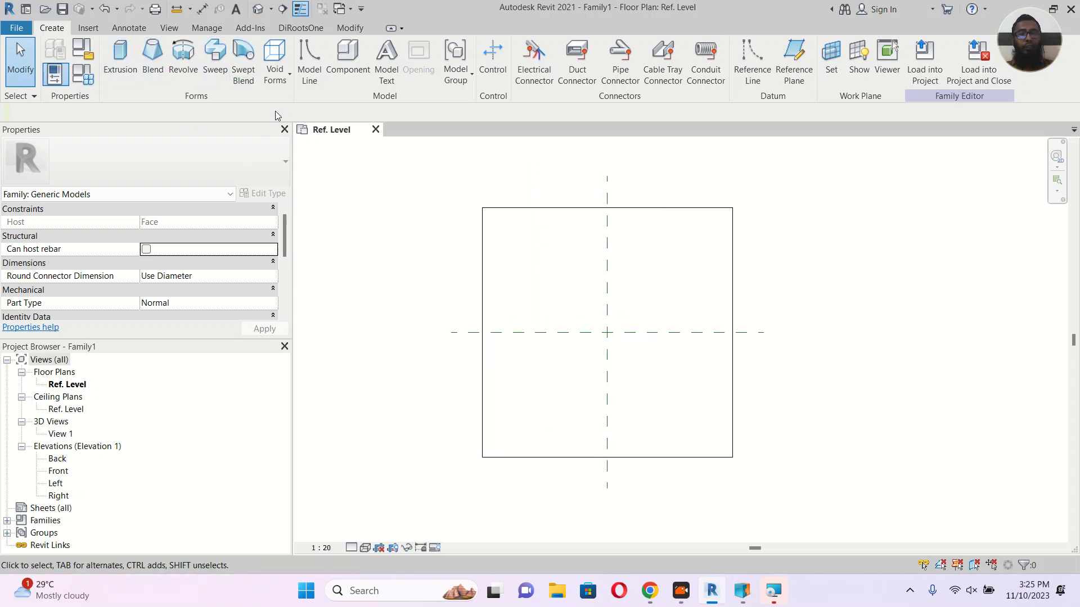
scroll(705, 287, "down", 1)
middle_click_drag(705, 287, 673, 280)
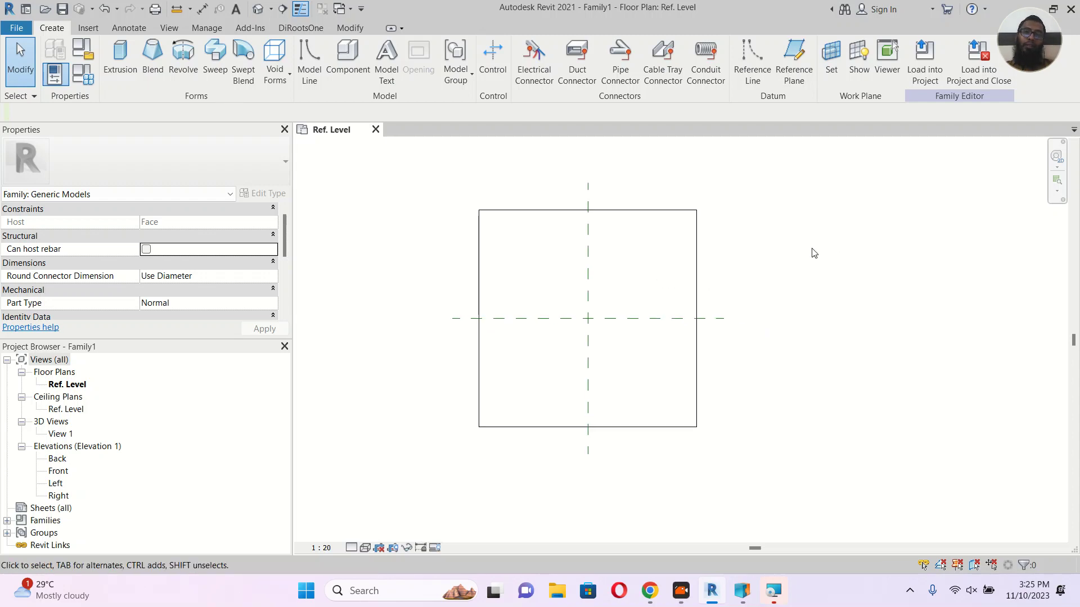
middle_click_drag(836, 268, 810, 265)
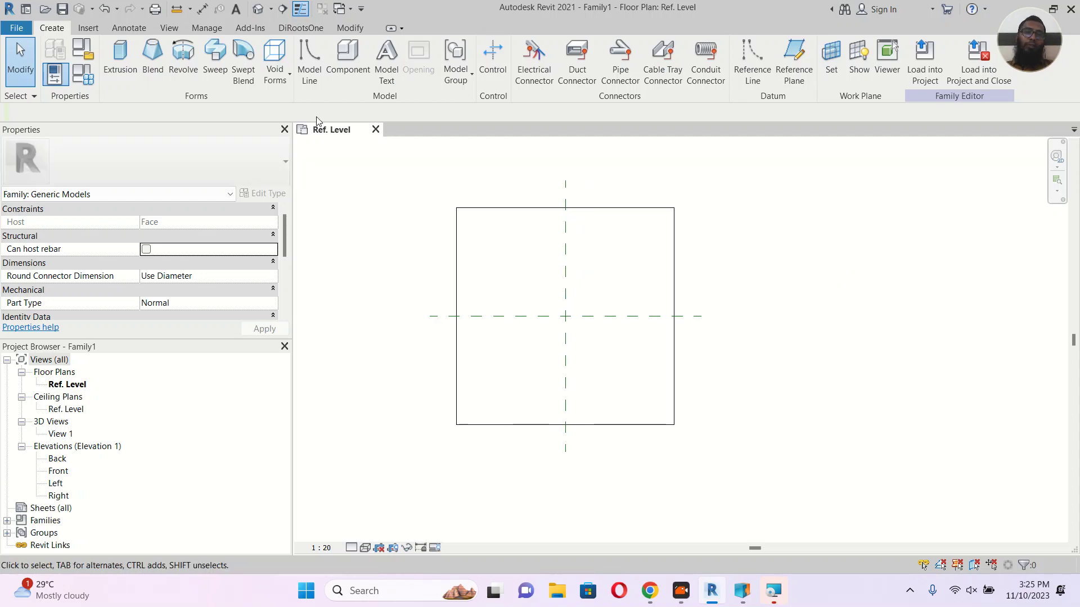
Start a new extrusion and sketch a rectangle about 472 mm wide and 606 mm high, with its lower edge on the horizontal reference plane.
left_click(126, 62)
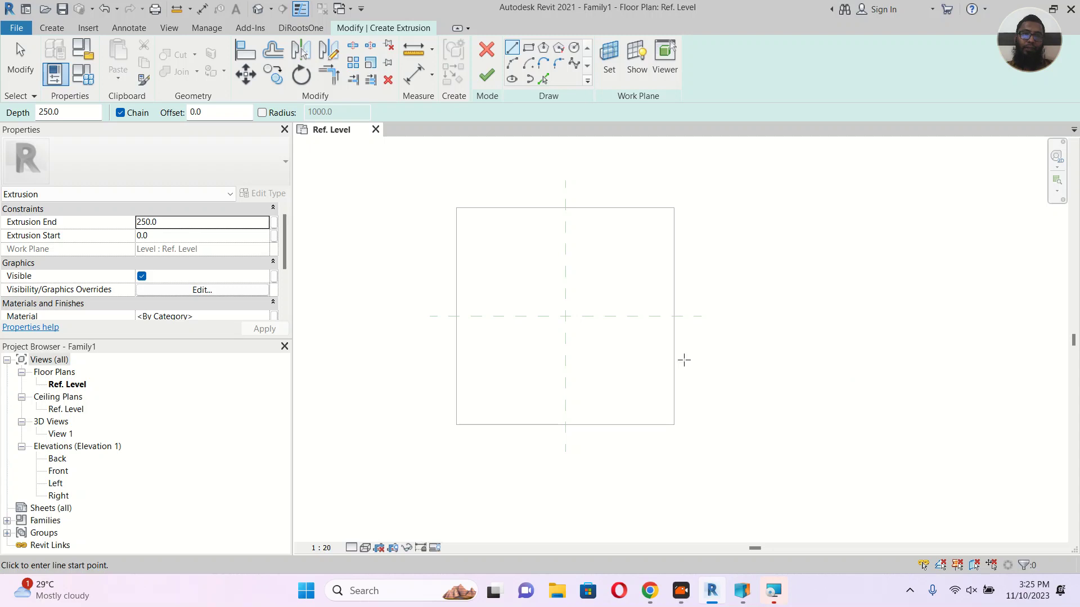
scroll(601, 331, "up", 1)
middle_click_drag(600, 330, 584, 322)
left_click(528, 47)
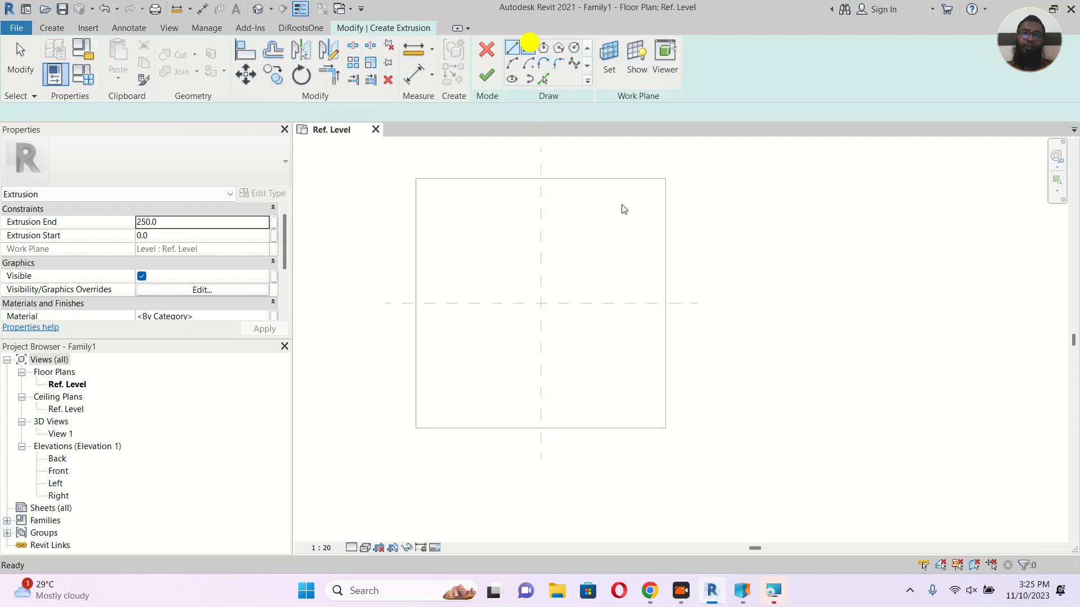
scroll(539, 307, "up", 1)
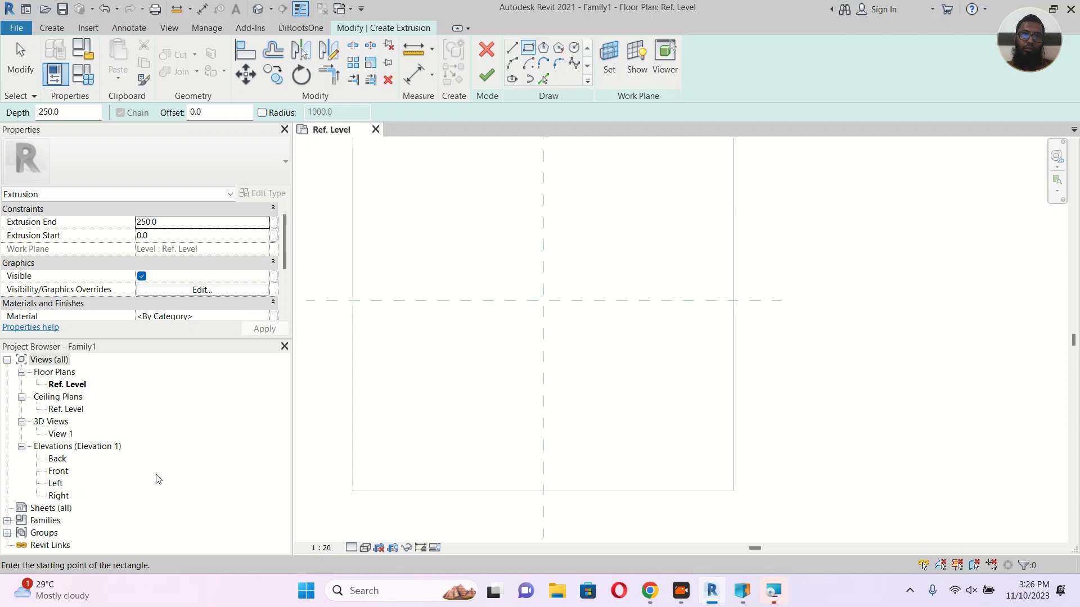
left_click(505, 206)
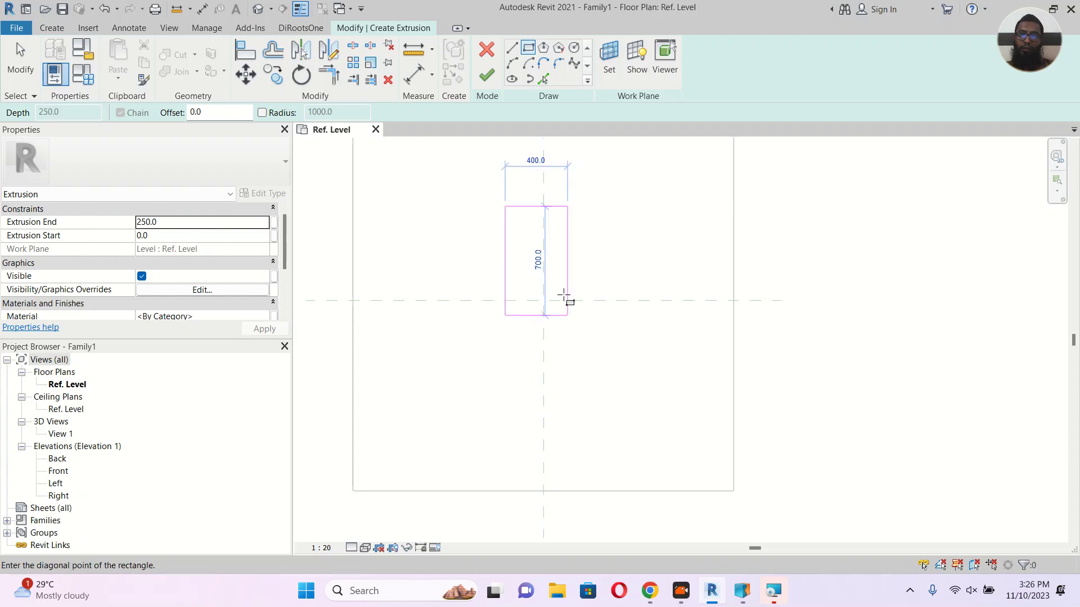
left_click(579, 301)
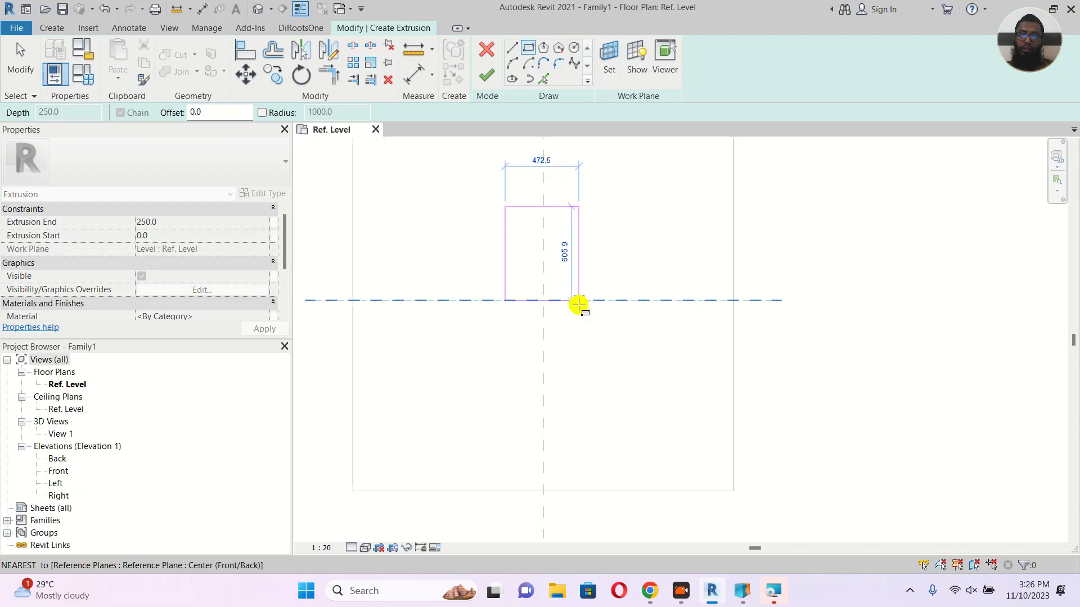
scroll(463, 251, "up", 1)
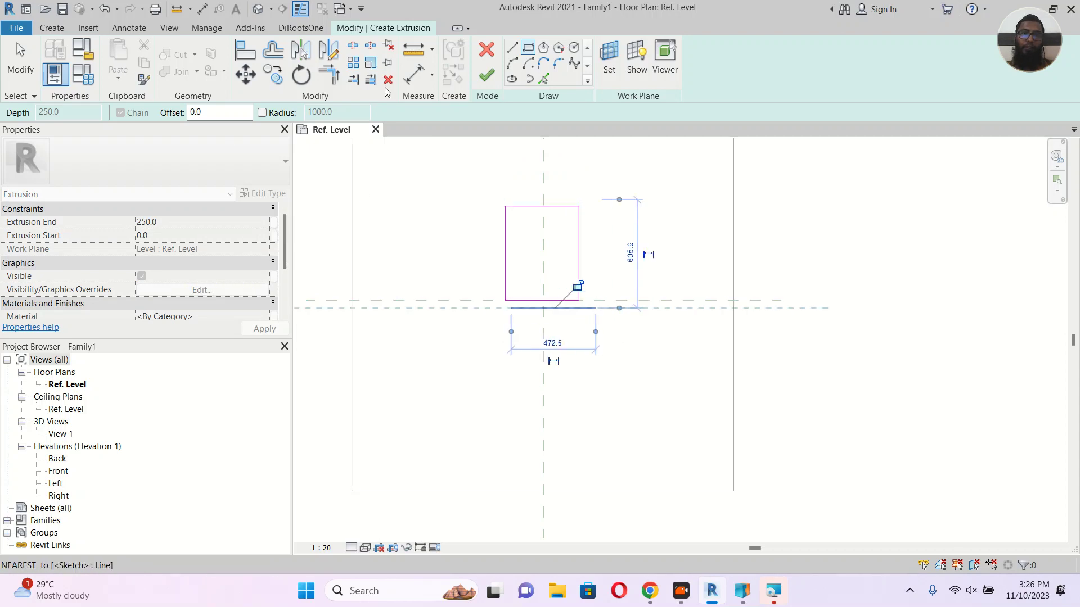
left_click(21, 67)
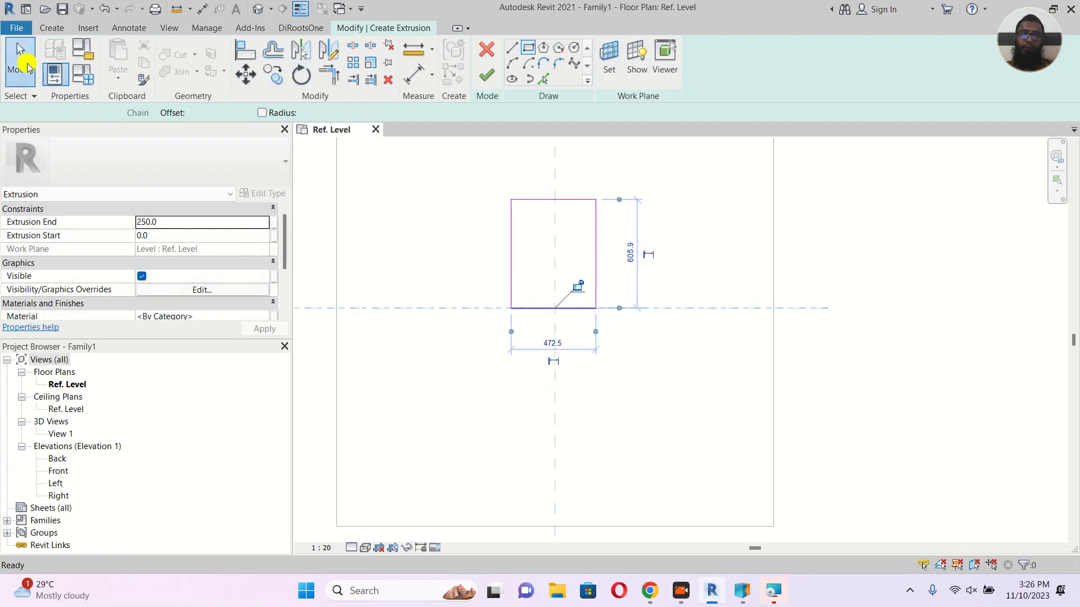
Add an aligned dimension between the rectangle's upper and lower edges, placed to the left of the profile.
scroll(523, 209, "up", 4)
middle_click_drag(539, 227, 523, 225)
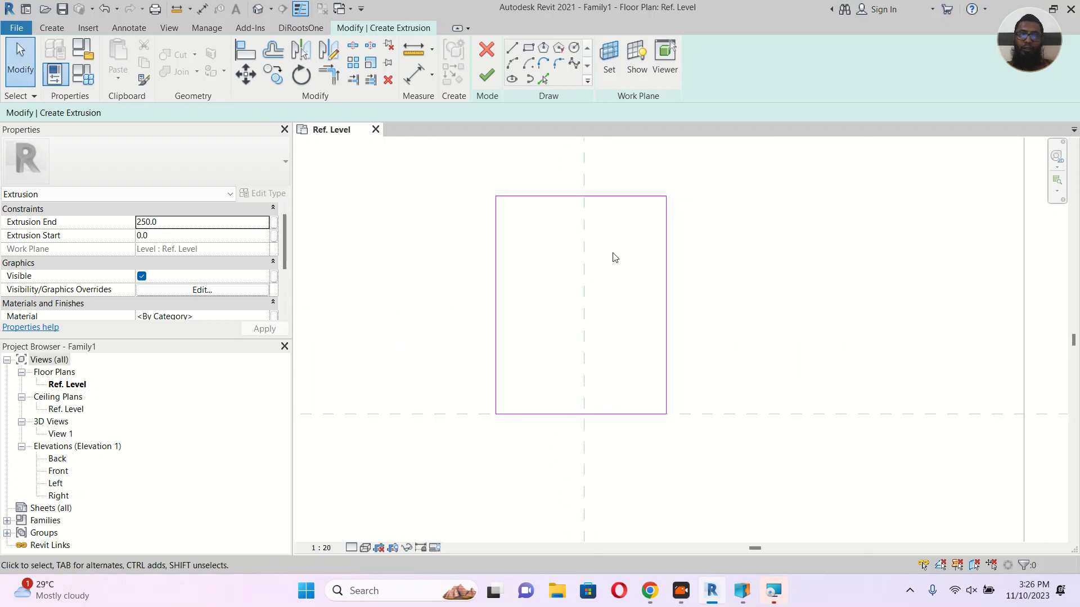
middle_click_drag(759, 272, 667, 281)
scroll(745, 275, "down", 2)
scroll(754, 278, "down", 1)
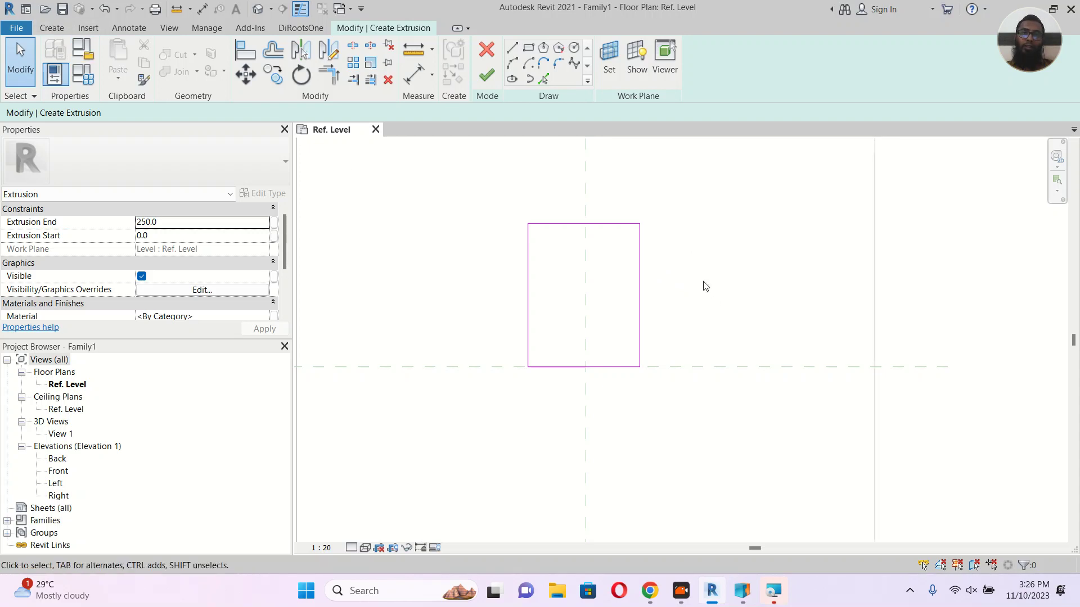
left_click(46, 29)
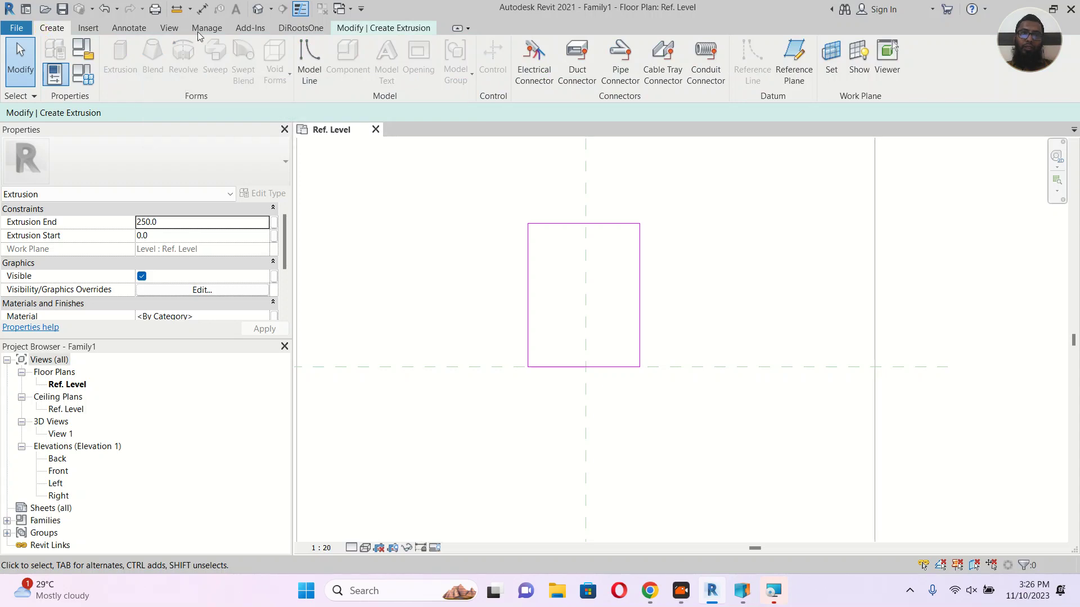
left_click(350, 28)
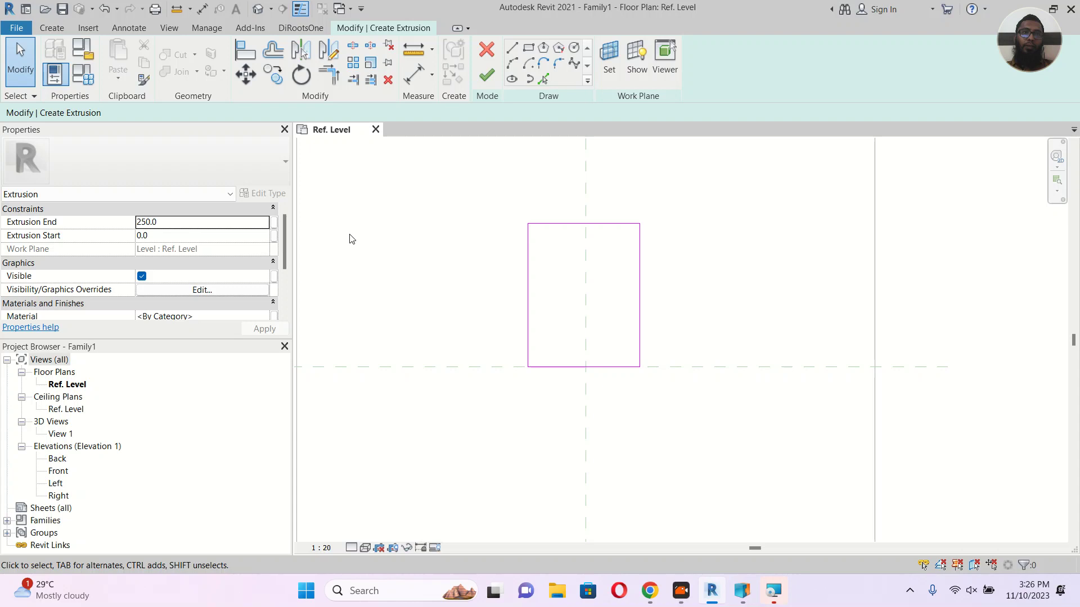
left_click(142, 33)
left_click(60, 56)
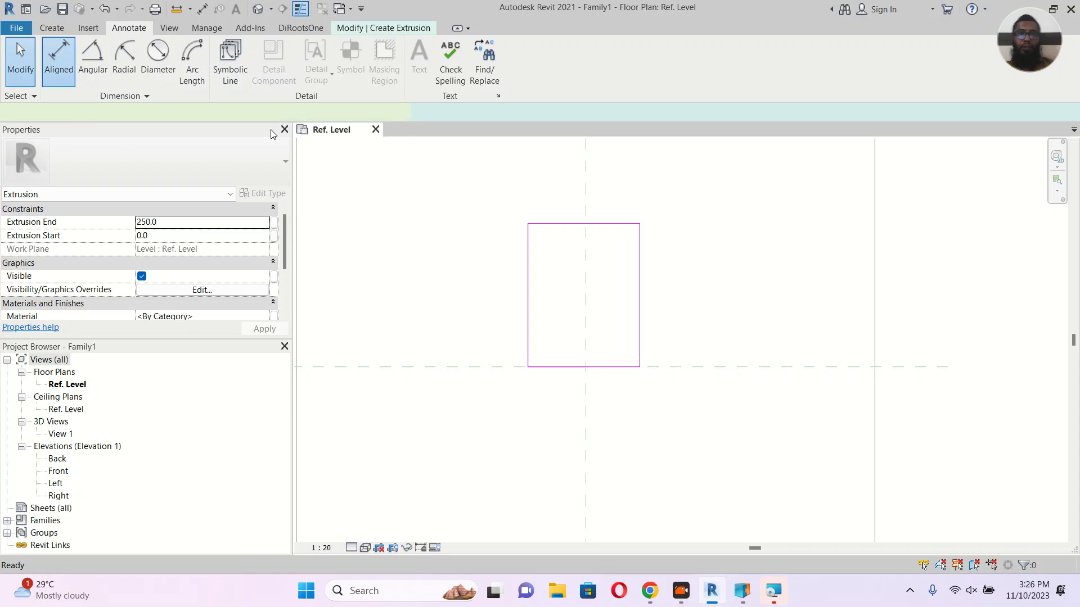
left_click(552, 223)
left_click(552, 367)
left_click(479, 319)
key("Escape")
scroll(481, 292, "up", 1)
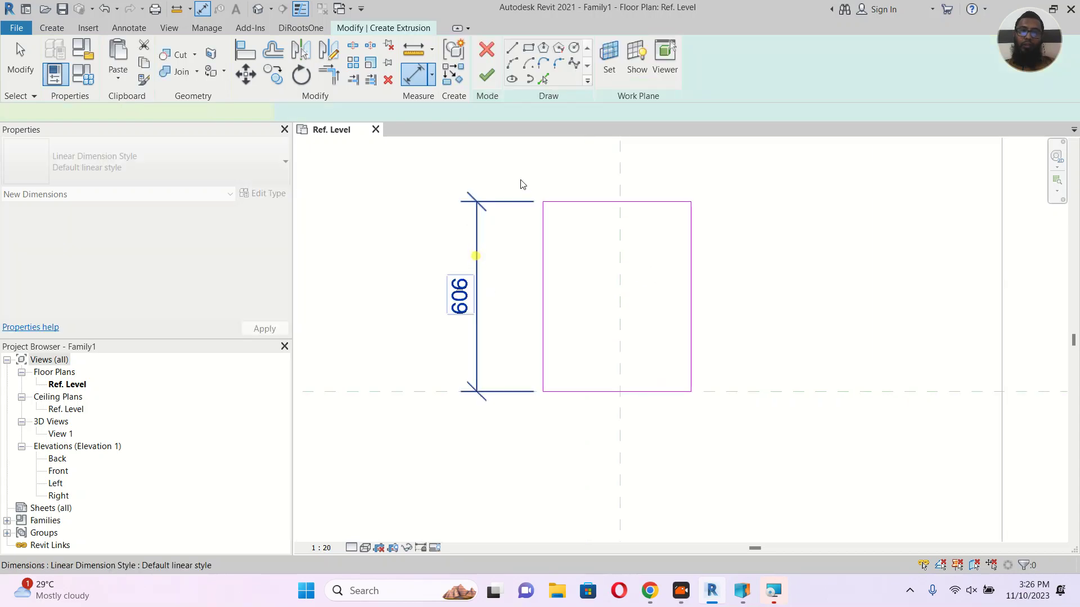
Start a new family parameter for the rectangle's vertical dimension and name it Height.
left_click(476, 253)
key("Escape")
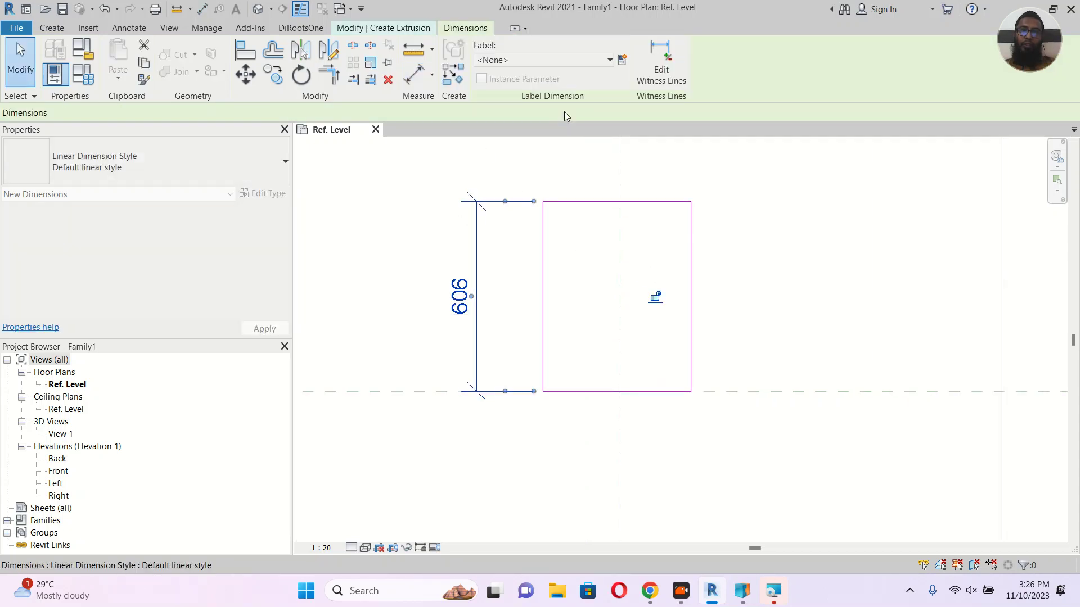
left_click(449, 300)
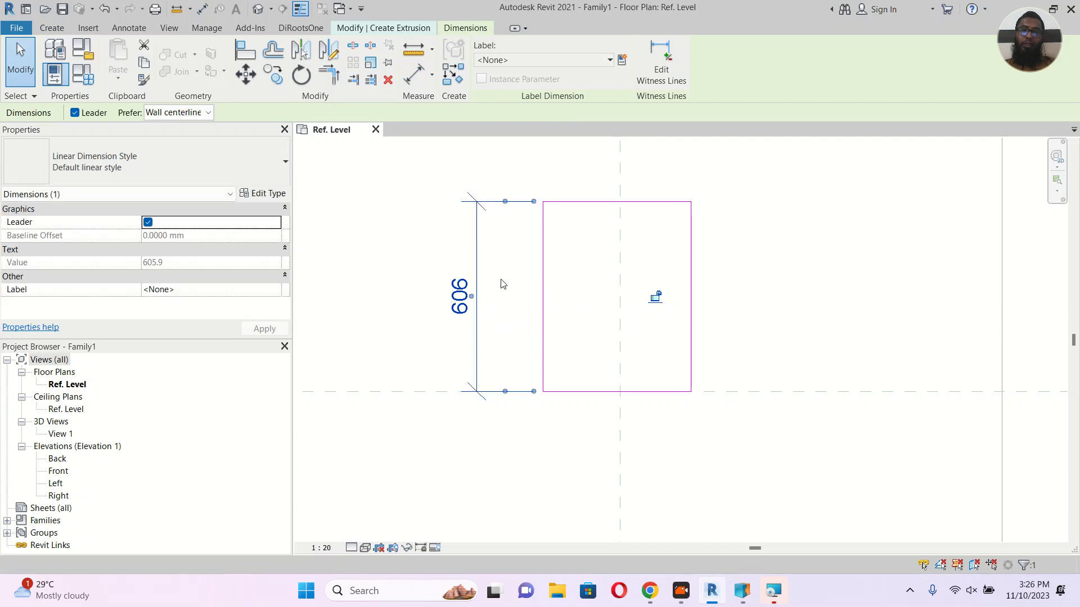
left_click(624, 62)
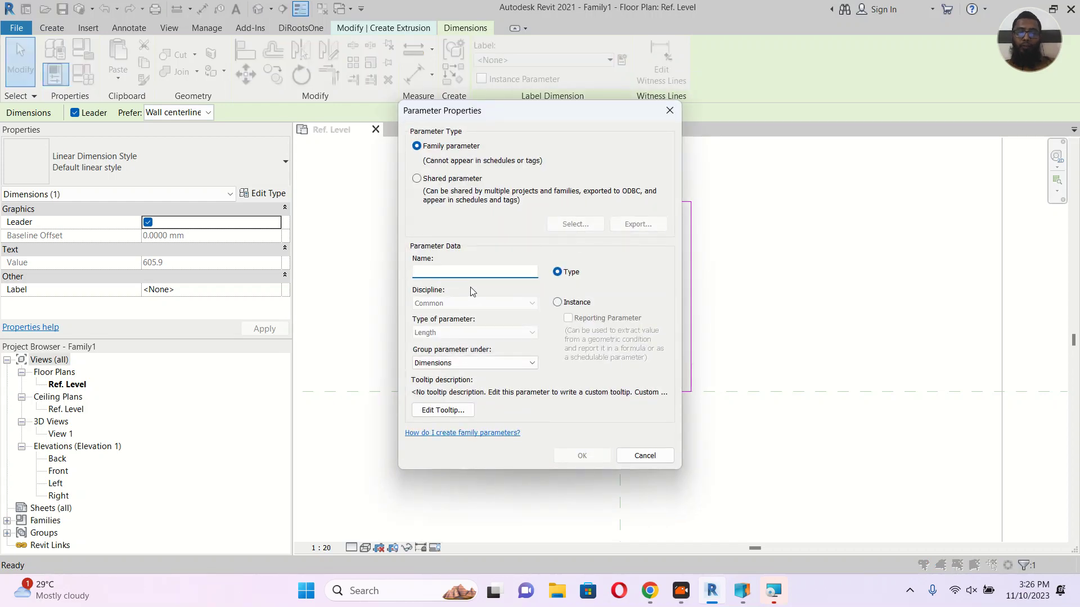
type("h")
key("BackSpace")
type("H")
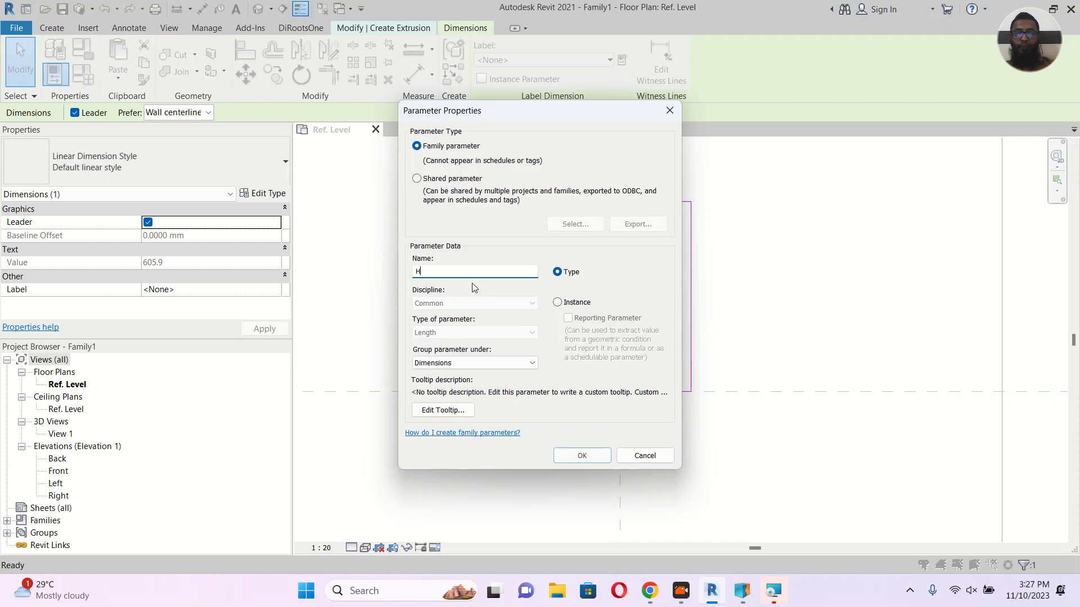
type("eight")
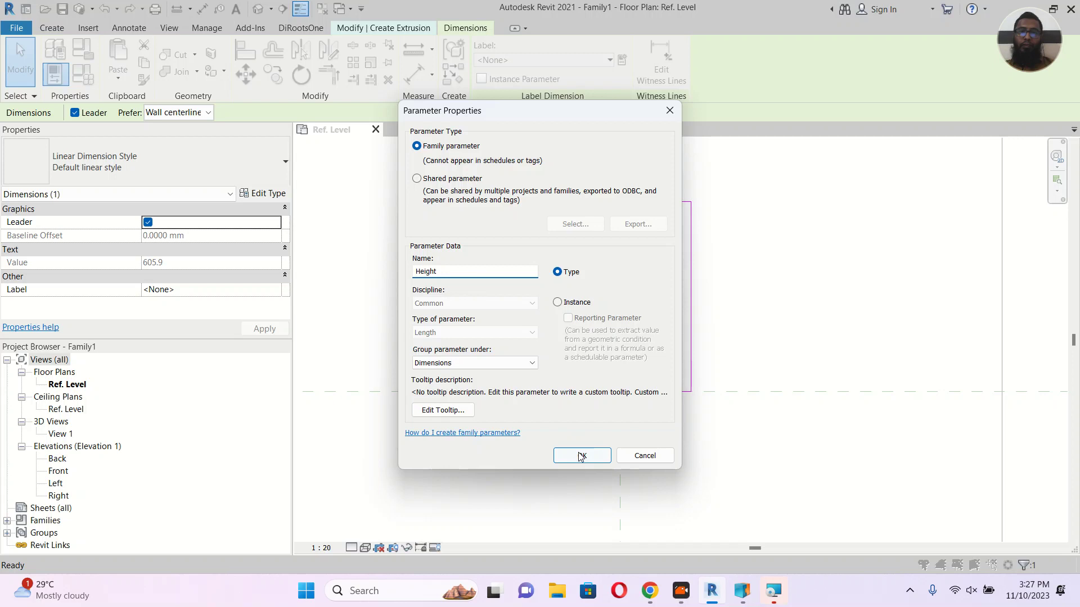
Make Height an instance parameter and apply it as the vertical dimension's label.
left_click(568, 303)
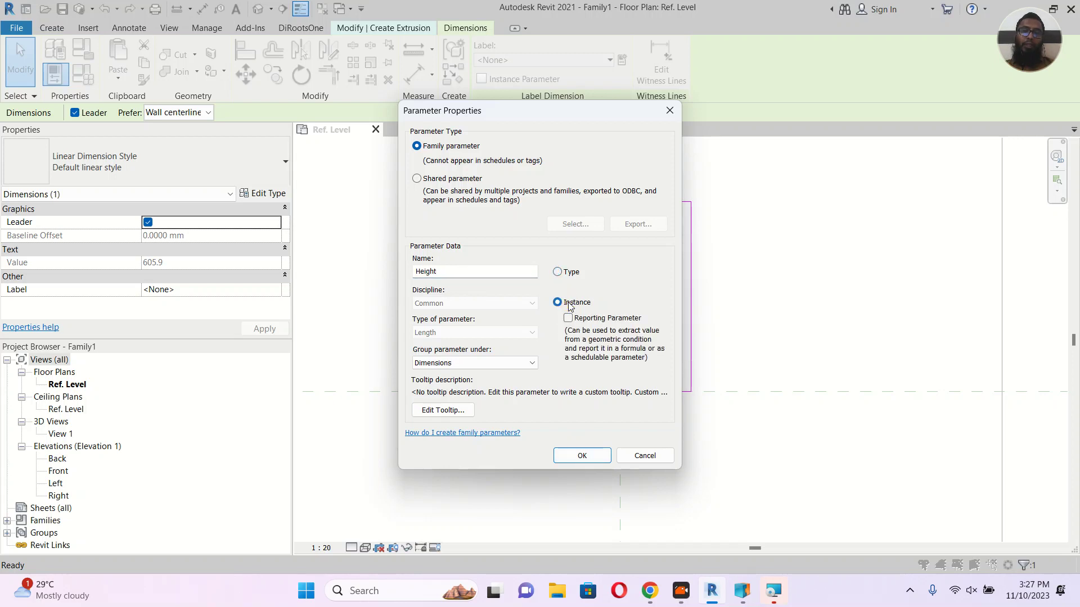
left_click(569, 272)
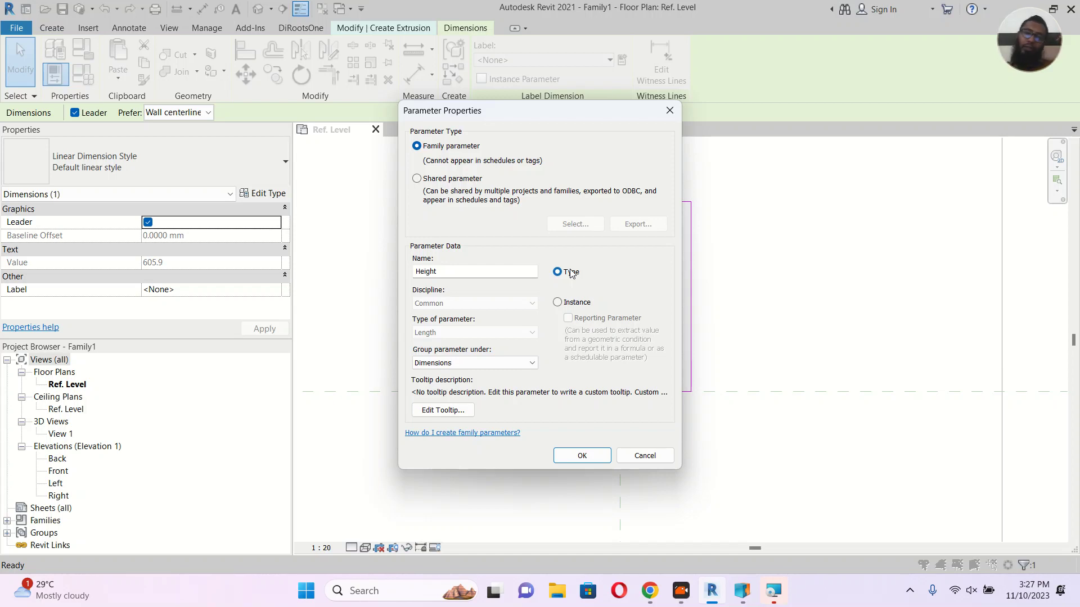
left_click(558, 303)
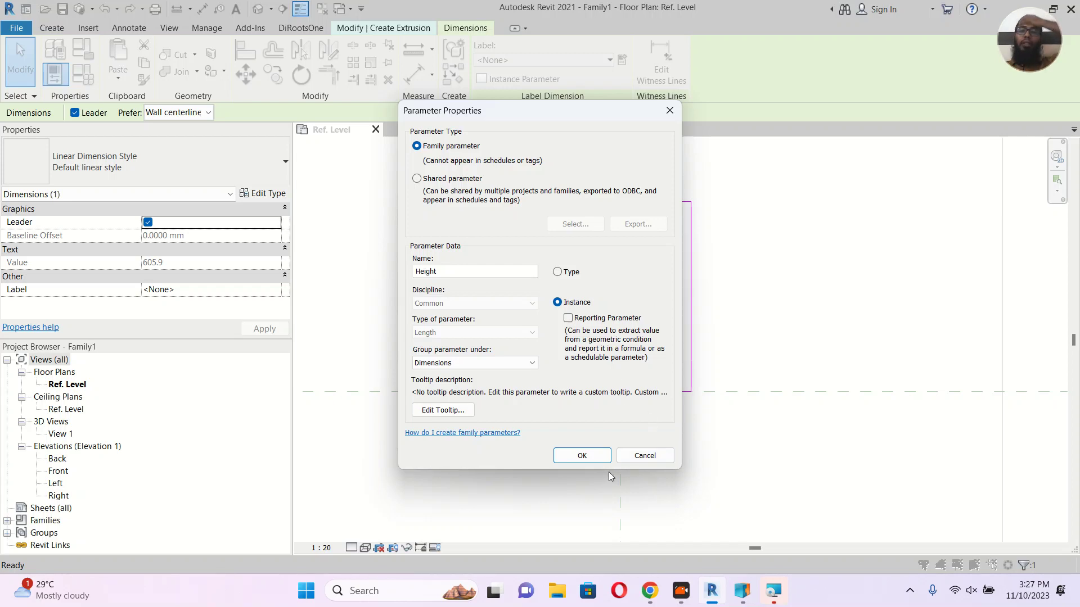
left_click(588, 455)
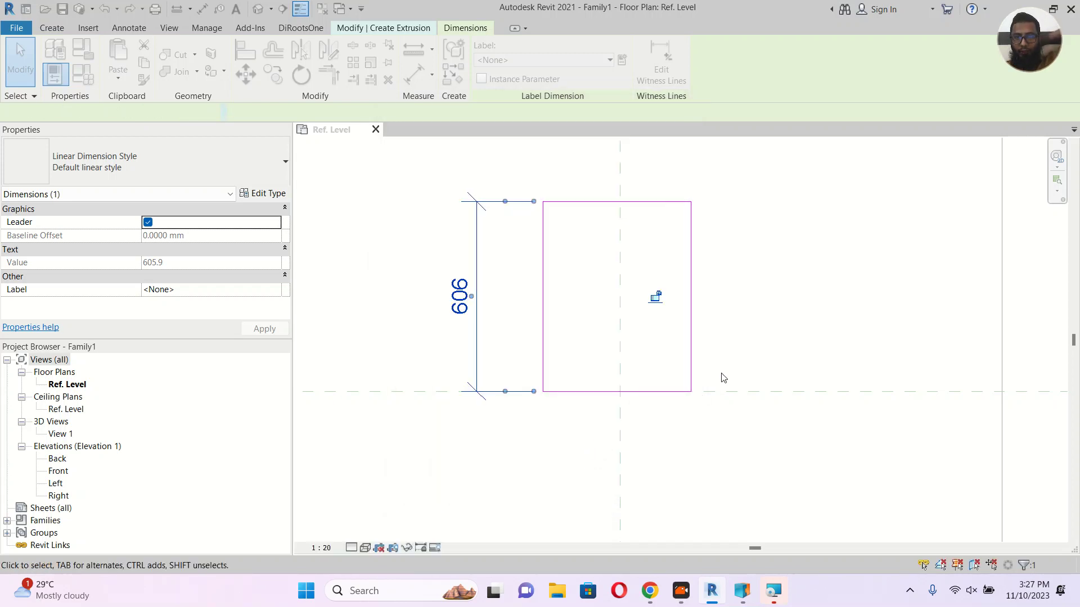
scroll(431, 297, "up", 3)
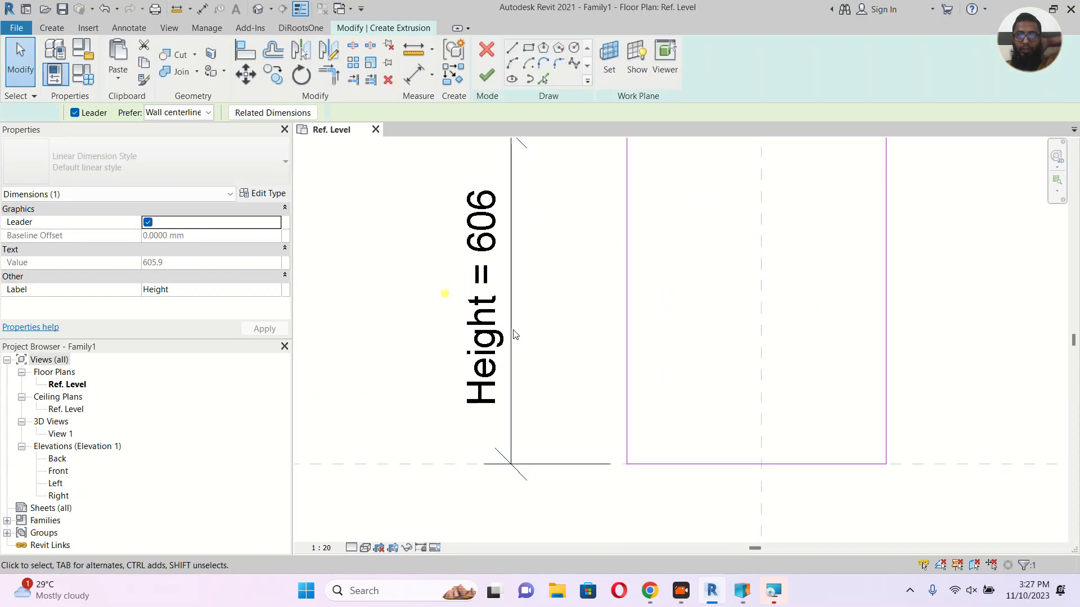
Add an aligned dimension between the rectangle's two vertical edges, placed above the profile.
scroll(557, 292, "down", 4)
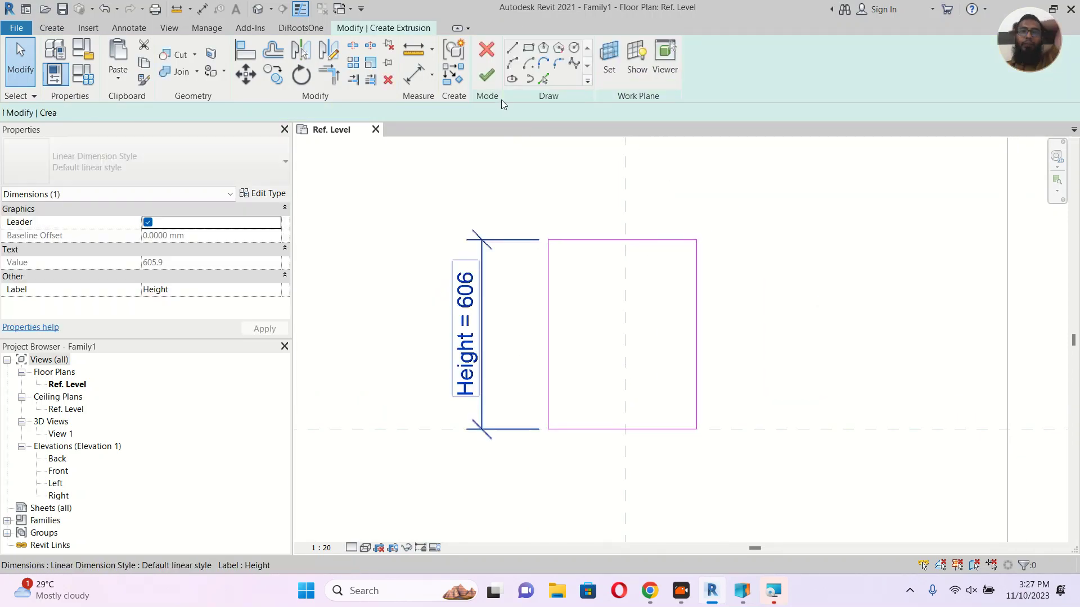
key("Escape")
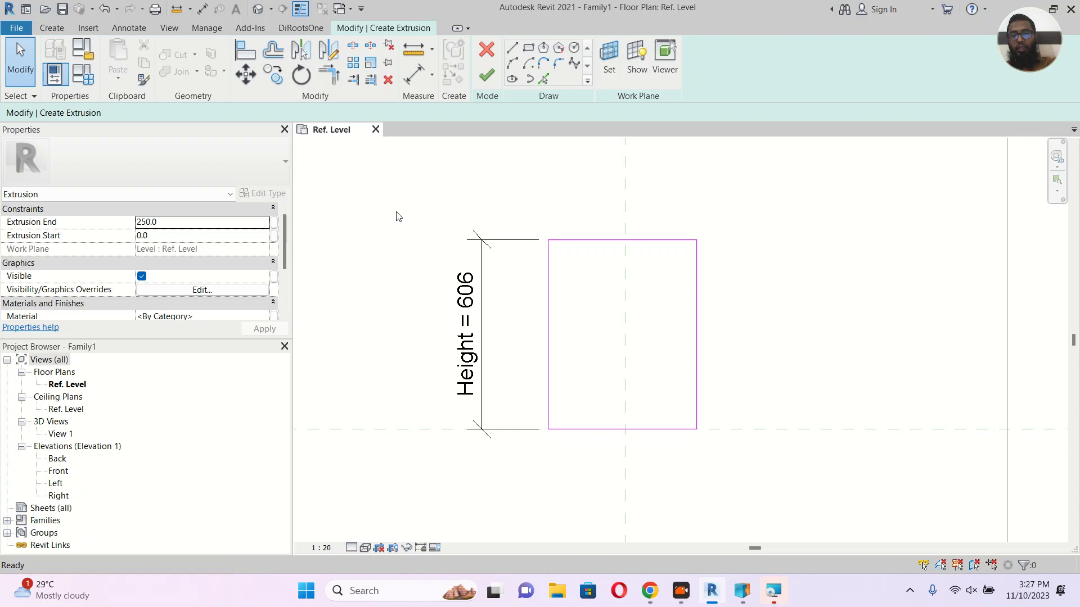
key("d")
key("i")
left_click(552, 262)
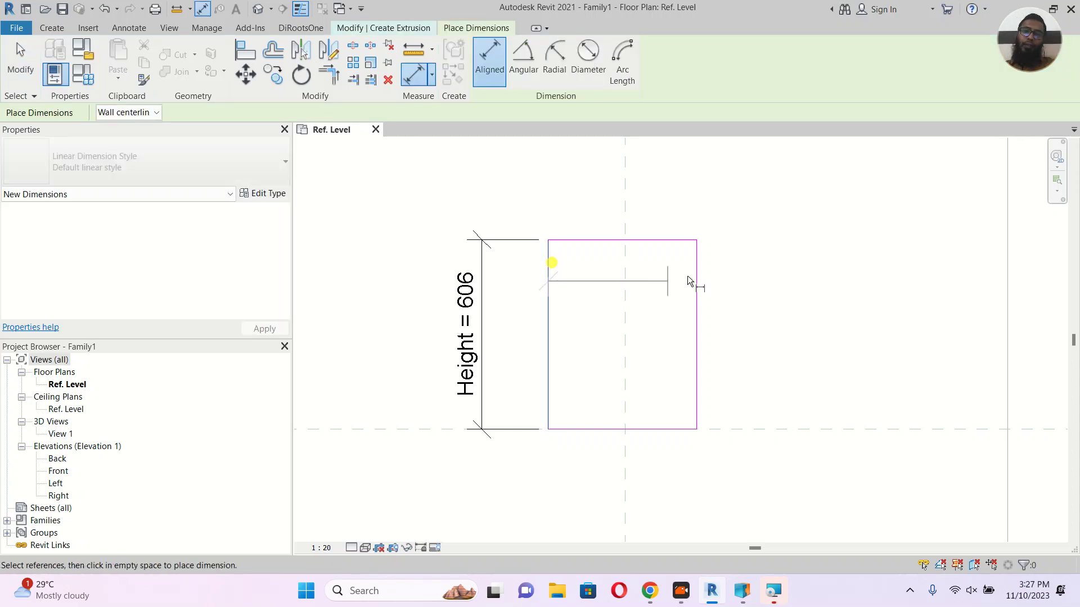
left_click(696, 275)
left_click(689, 201)
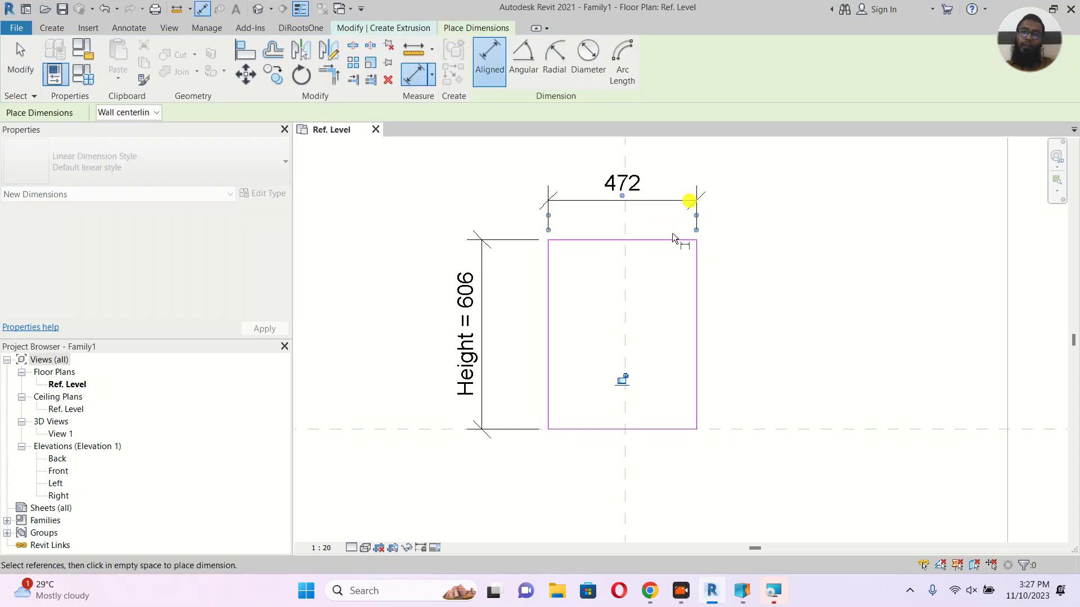
key("Escape")
Label the rectangle's horizontal dimension with a new instance family parameter named Width.
left_click(673, 201)
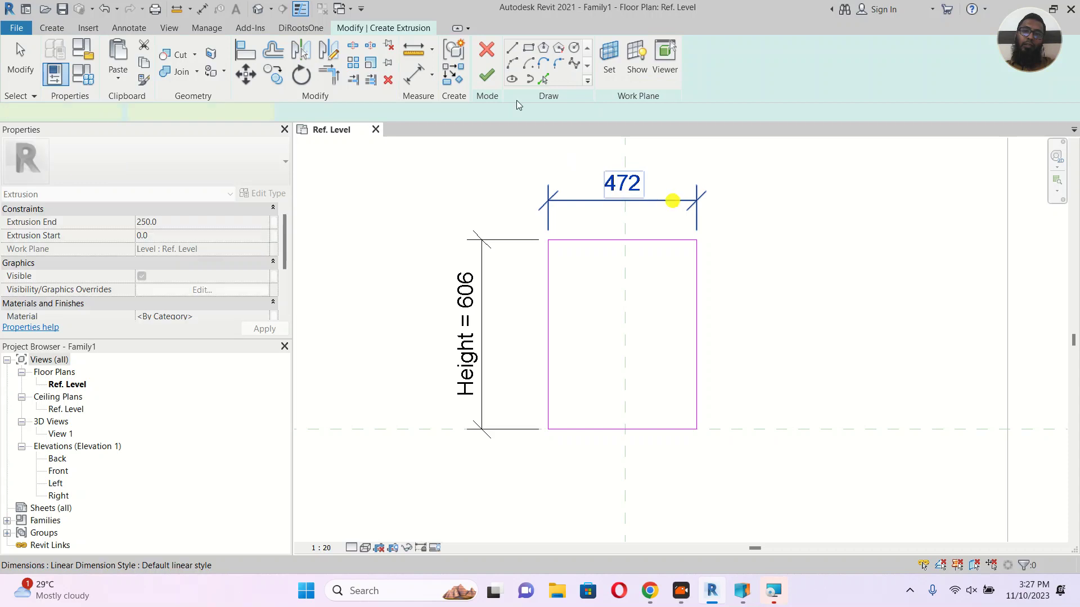
left_click(626, 61)
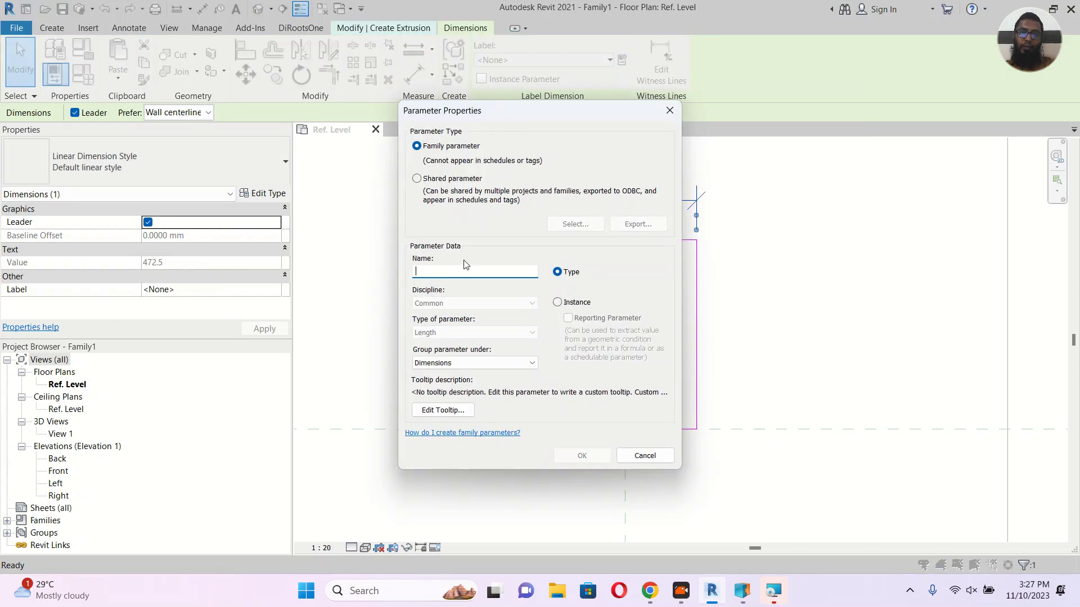
type("Width")
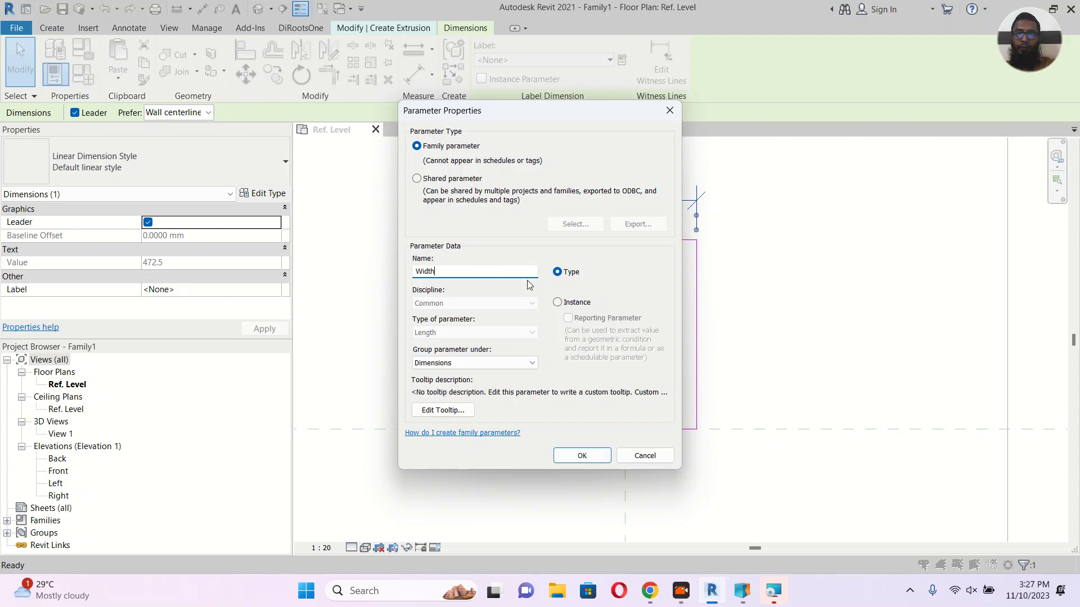
left_click(577, 304)
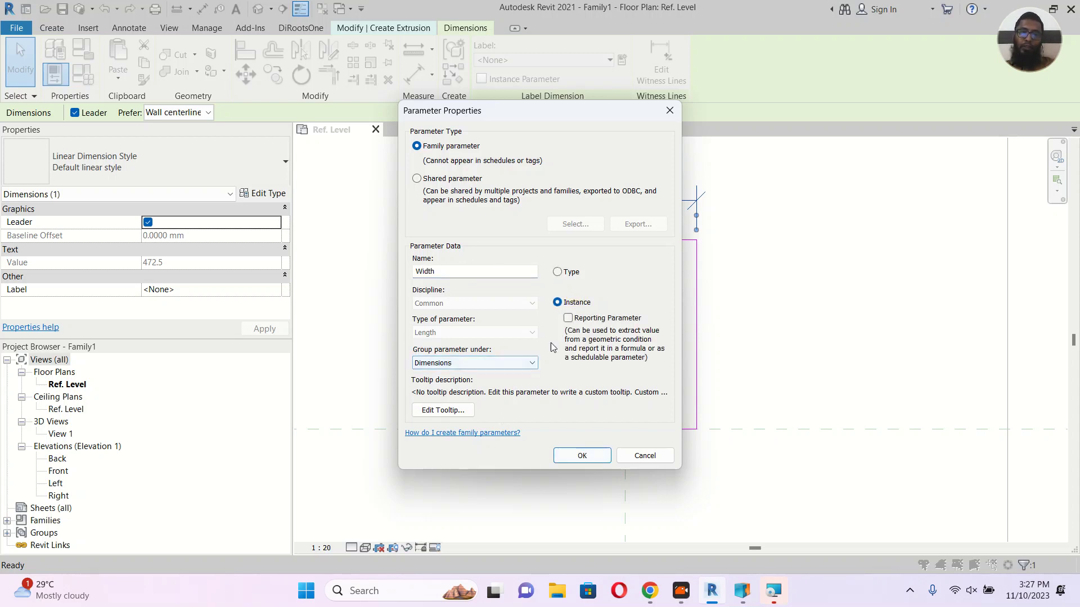
left_click(583, 456)
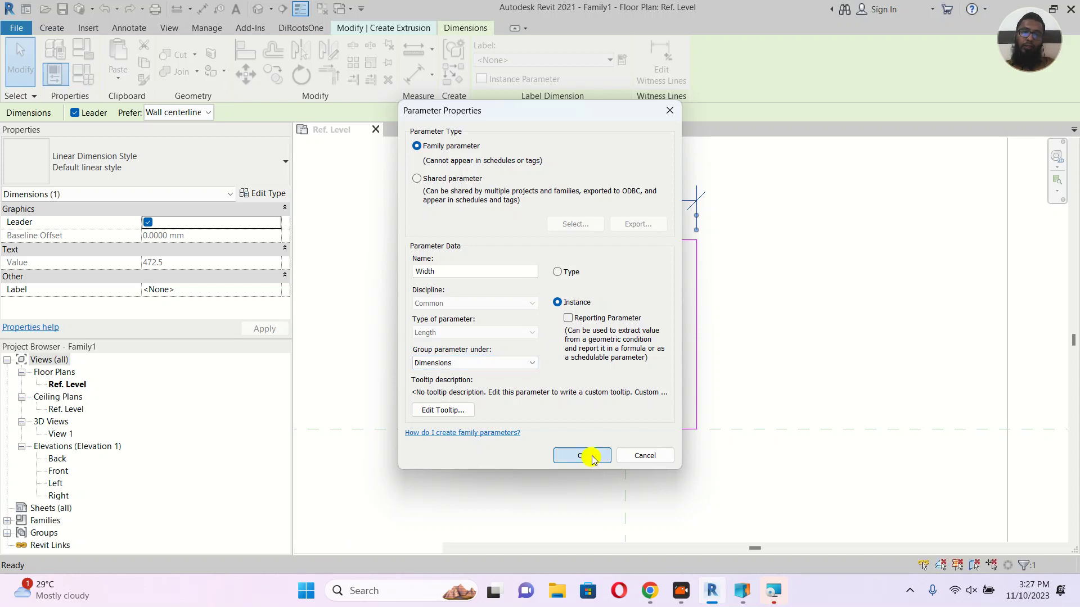
left_click(840, 335)
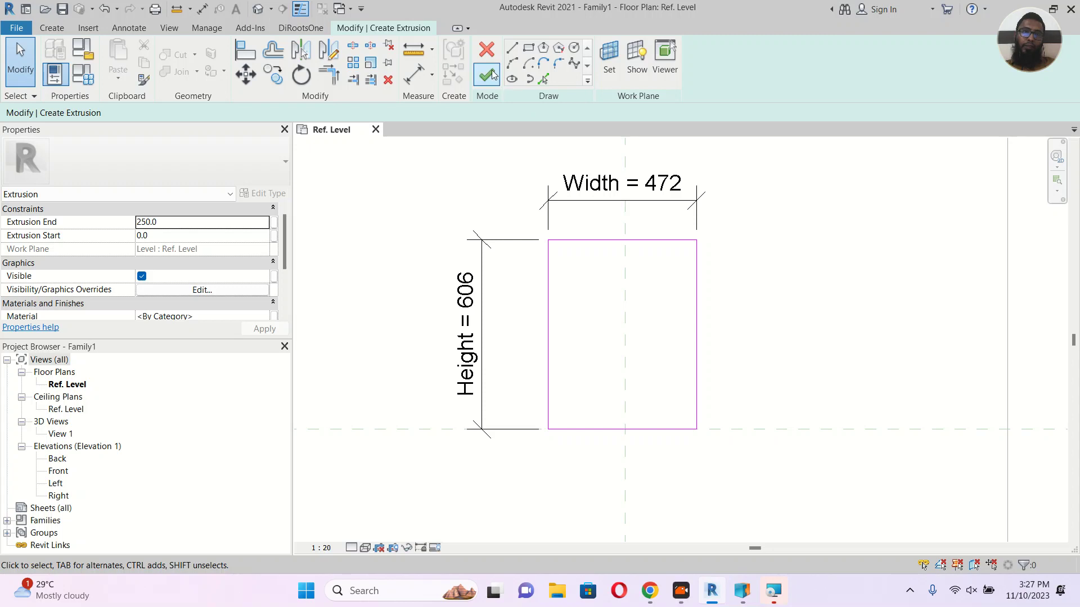
Finish the rectangular sketch to create the extrusion on the reference level.
left_click(493, 74)
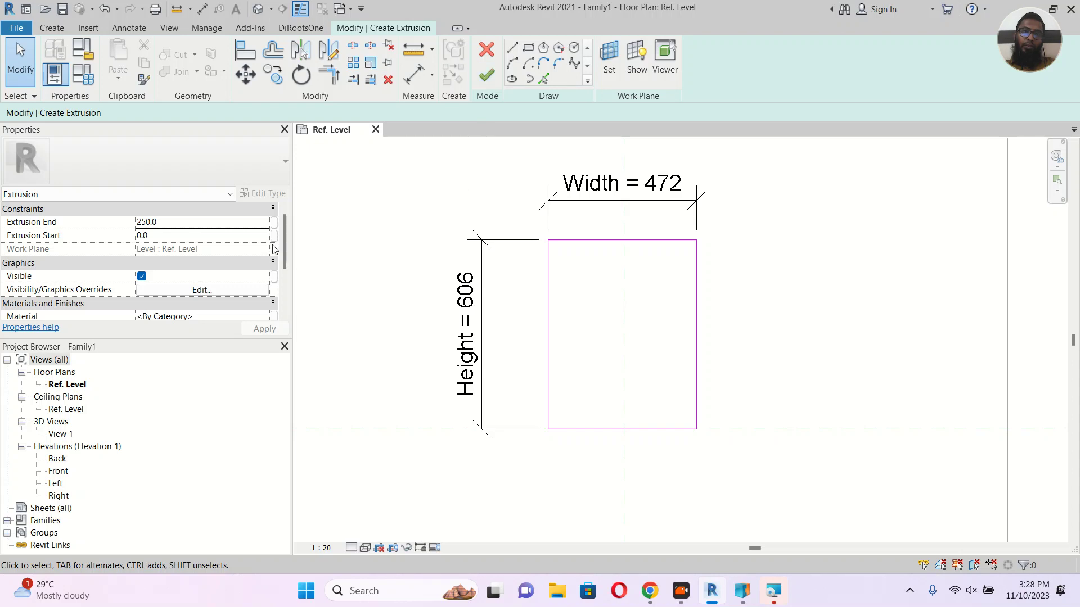
left_click(274, 222)
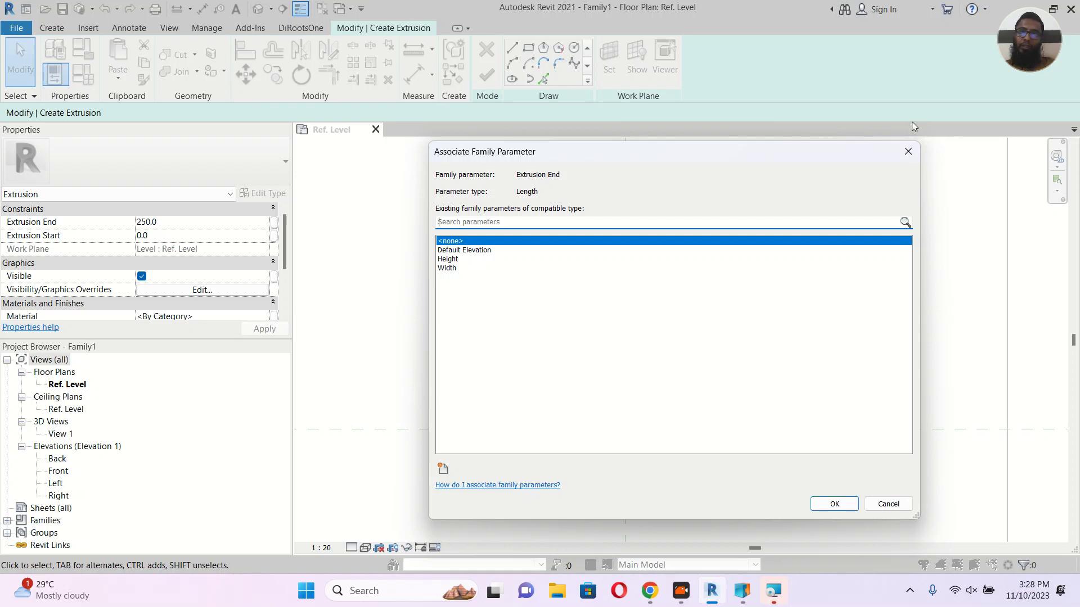
left_click(909, 157)
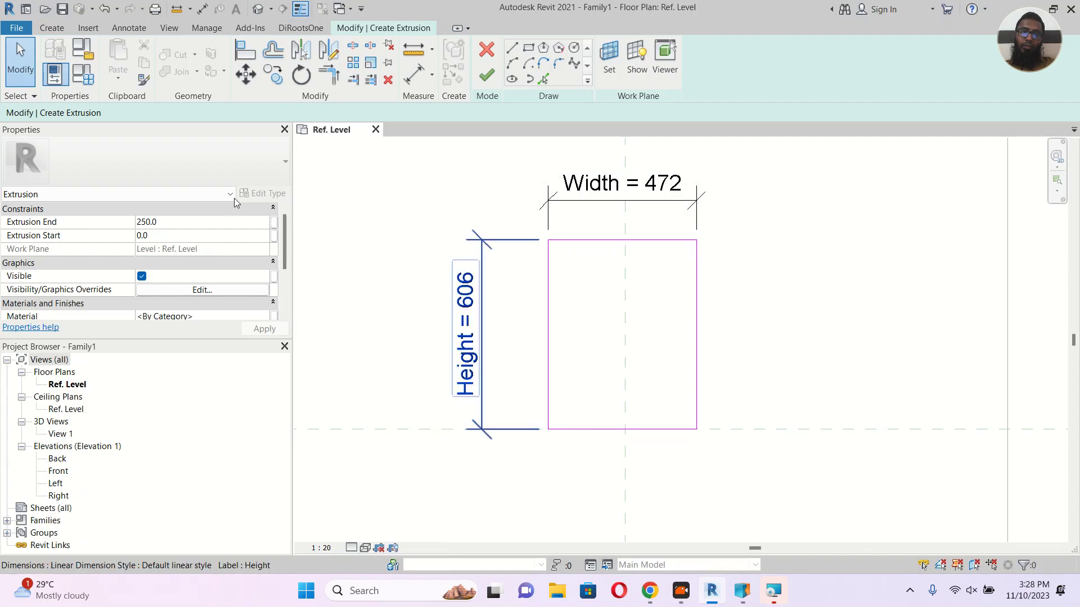
left_click(487, 80)
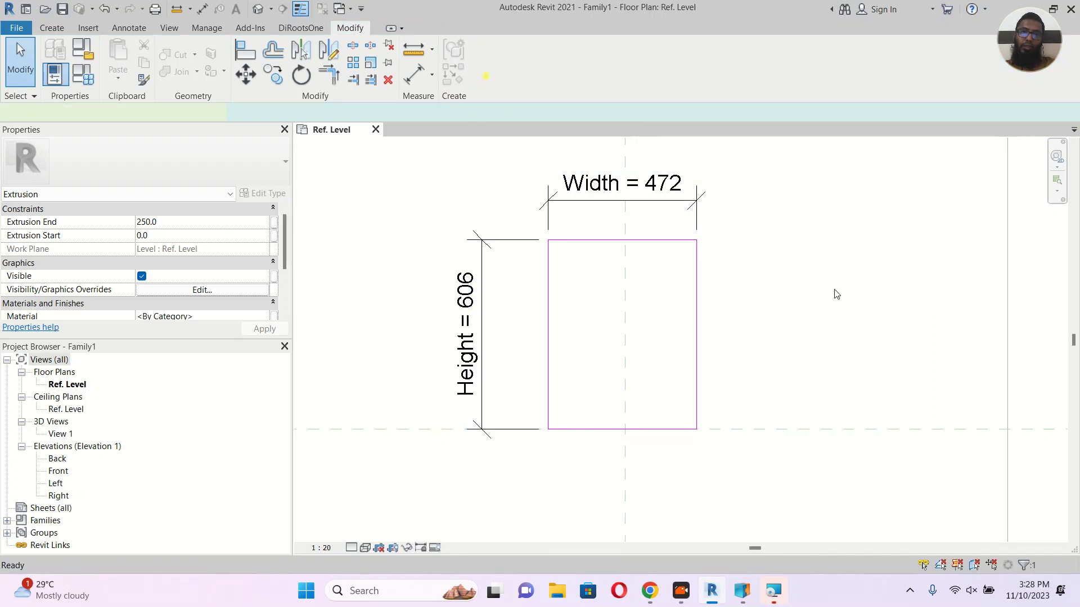
In the Front elevation, add an aligned dimension between the extrusion's upper edge and the reference level, placed to the right of the extrusion.
double_click(60, 472)
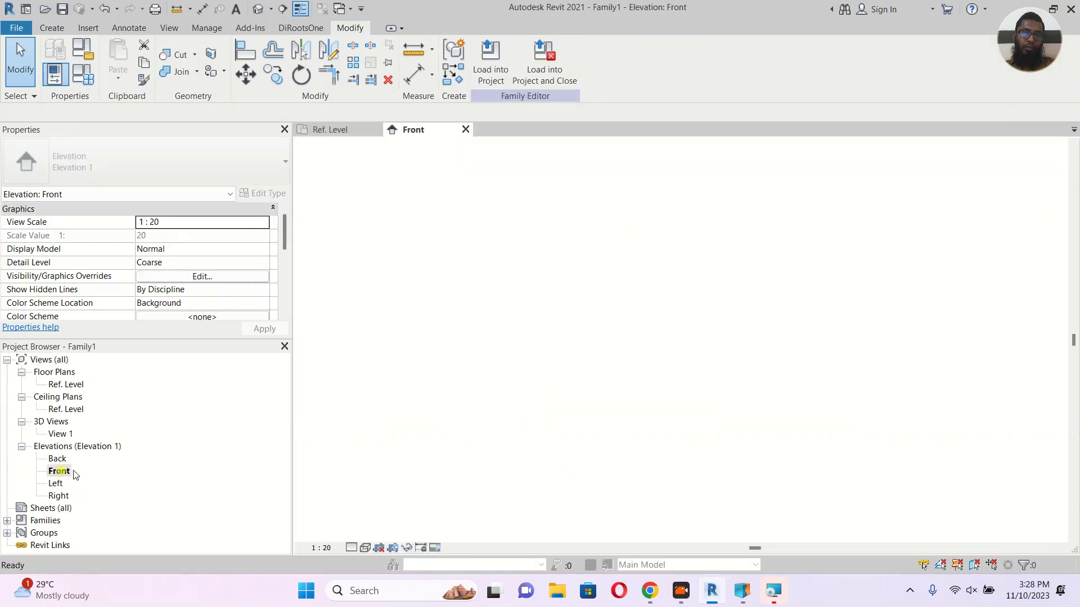
left_click(728, 374)
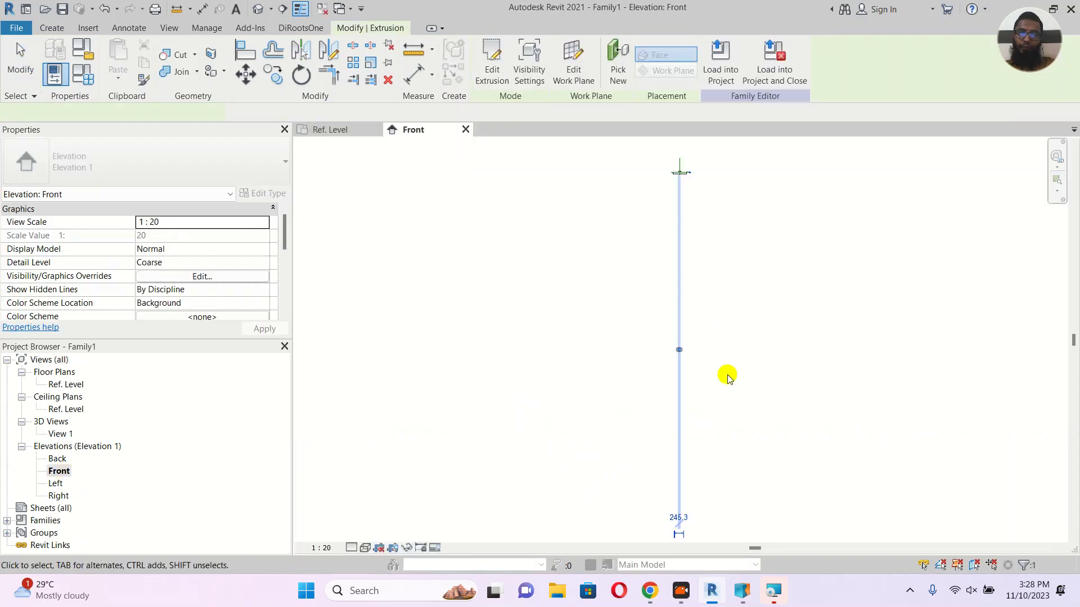
scroll(688, 163, "up", 4)
scroll(675, 175, "up", 10)
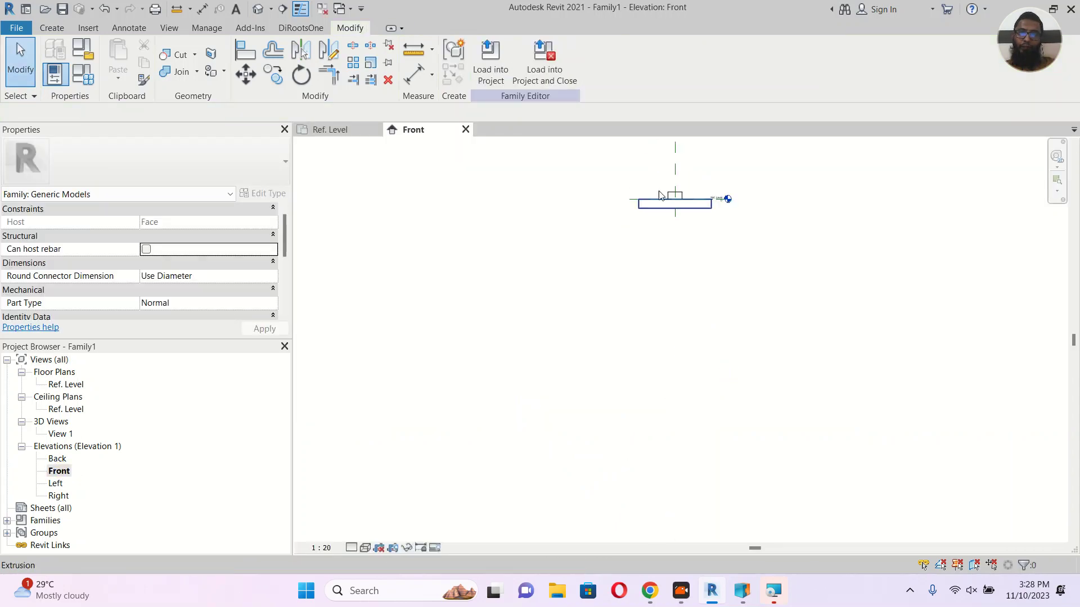
middle_click_drag(717, 196, 730, 265)
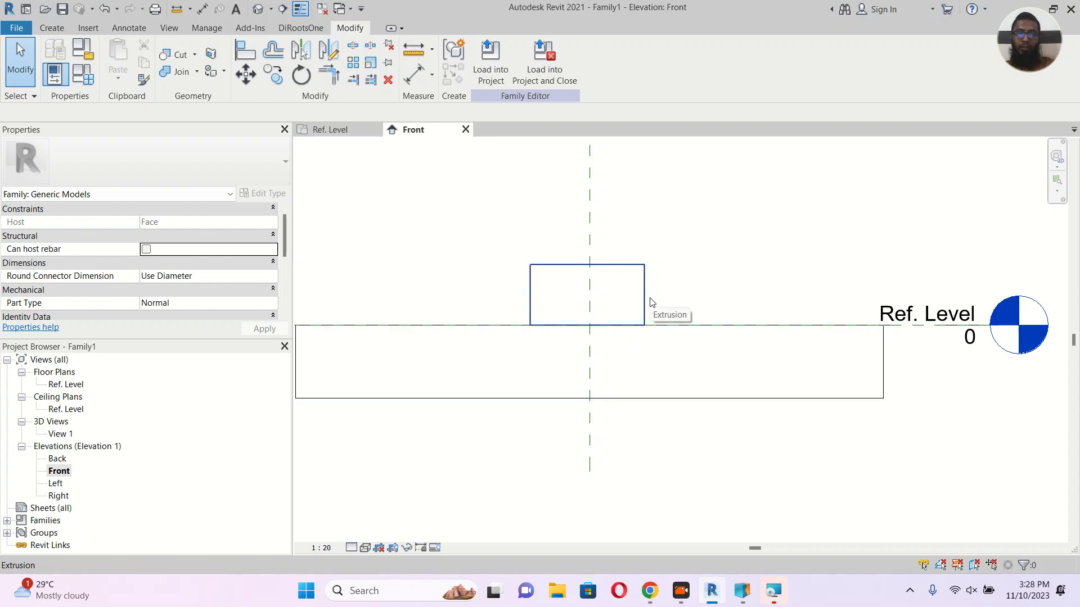
key("i")
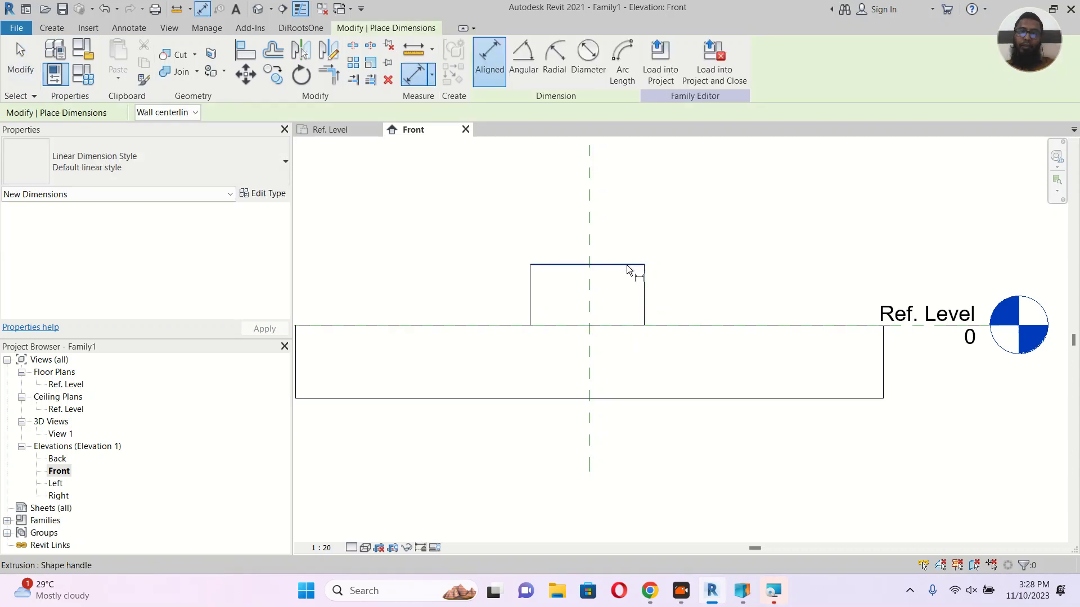
left_click(625, 265)
left_click(626, 326)
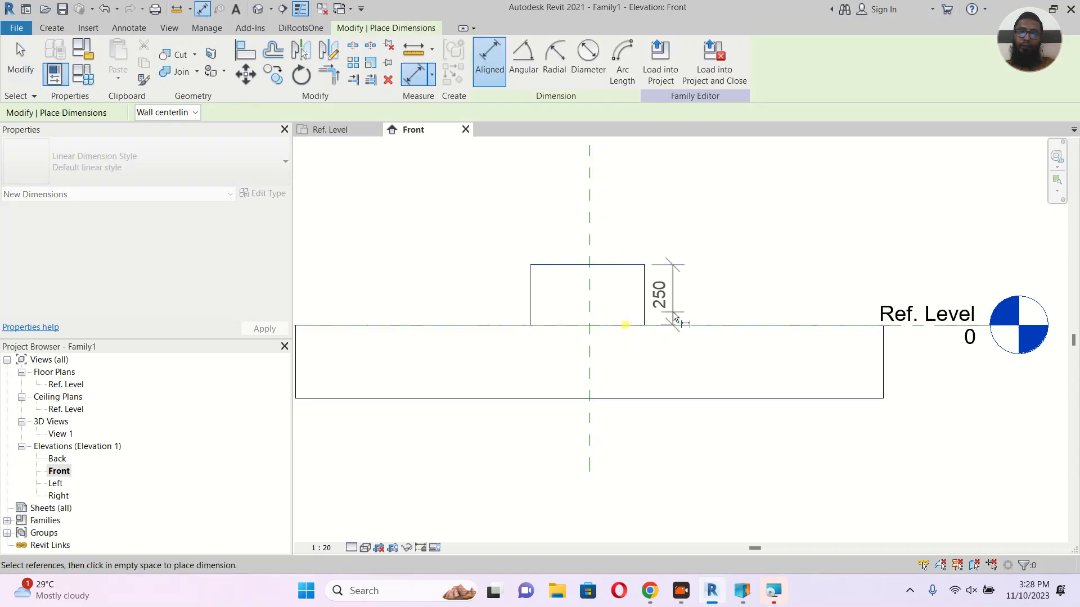
left_click(710, 308)
key("Escape")
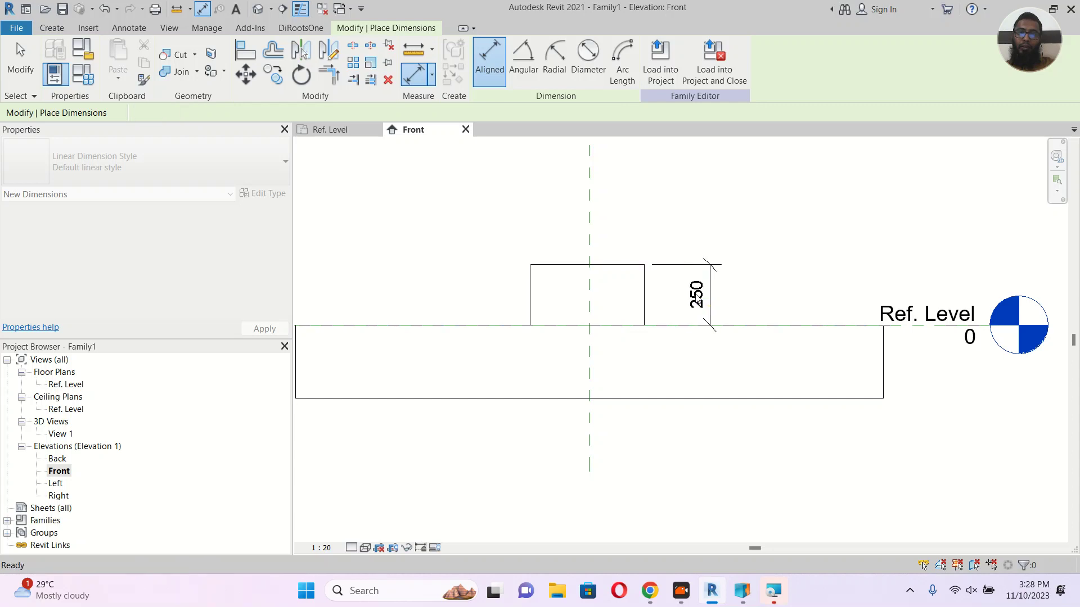
Label the extrusion's vertical dimension in the Front elevation with a new instance family parameter named Depth.
left_click(679, 278)
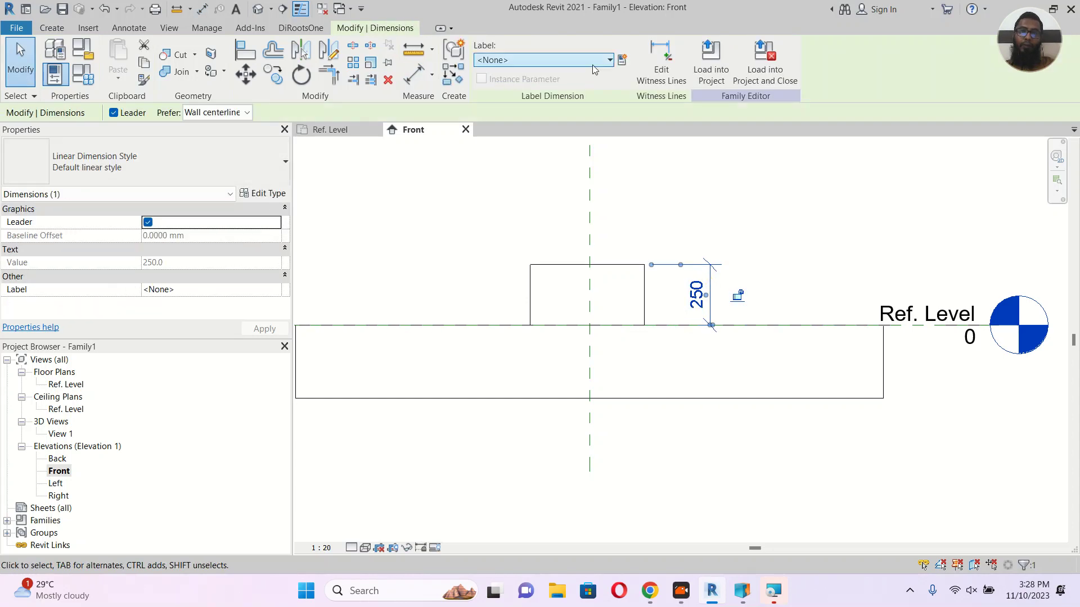
left_click(622, 60)
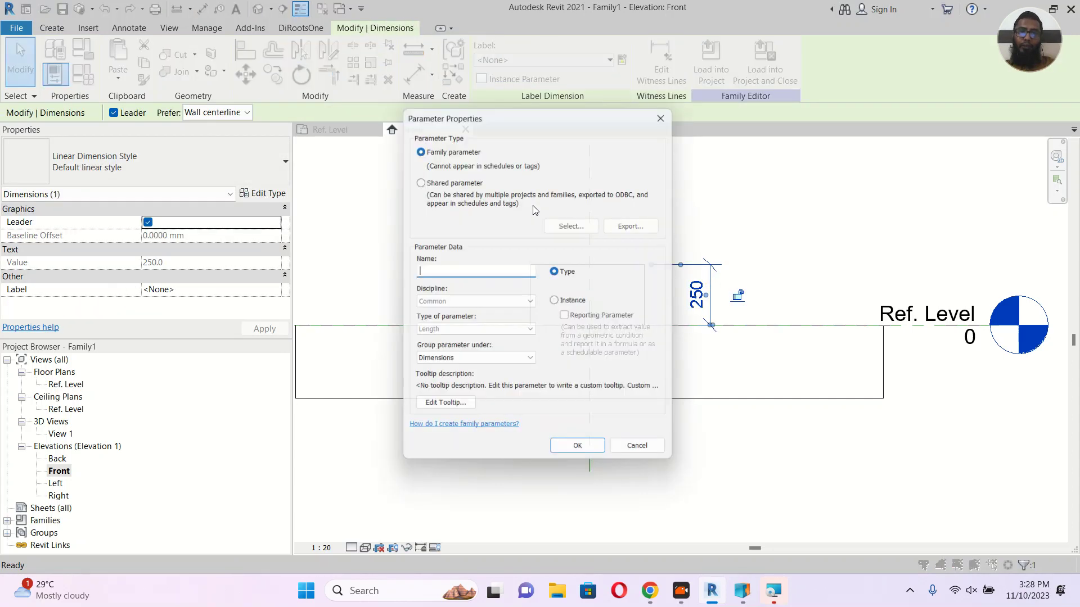
left_click(567, 304)
left_click(461, 272)
type("Dep")
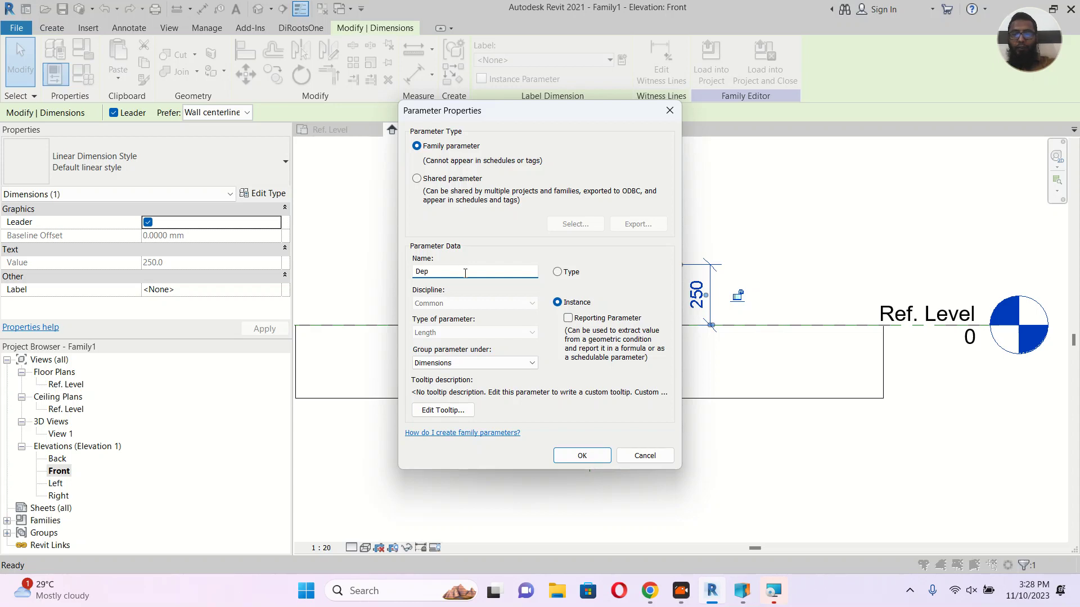
left_click(580, 458)
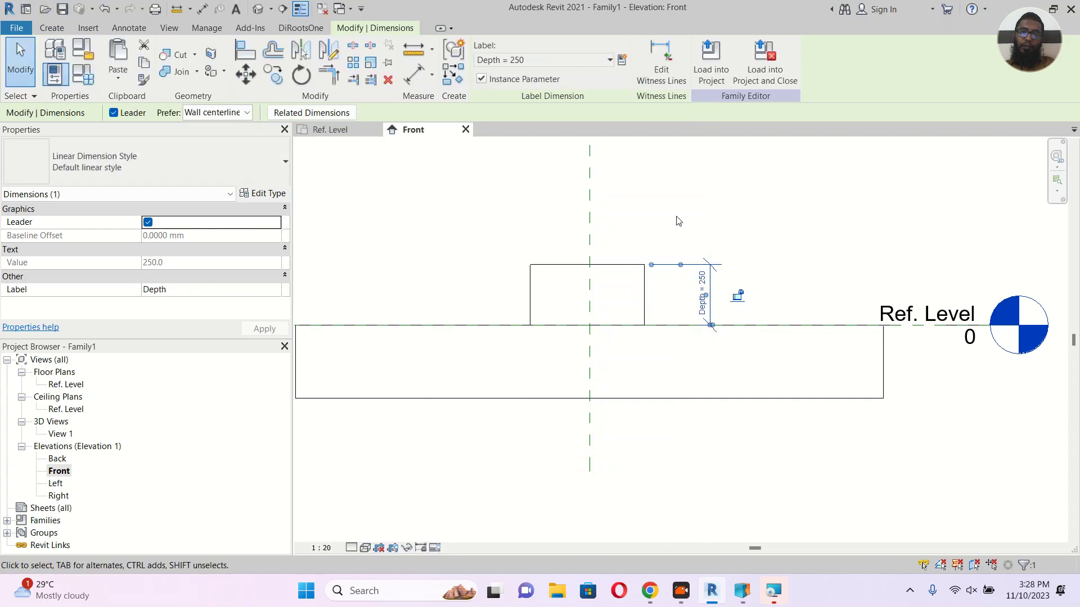
left_click(676, 215)
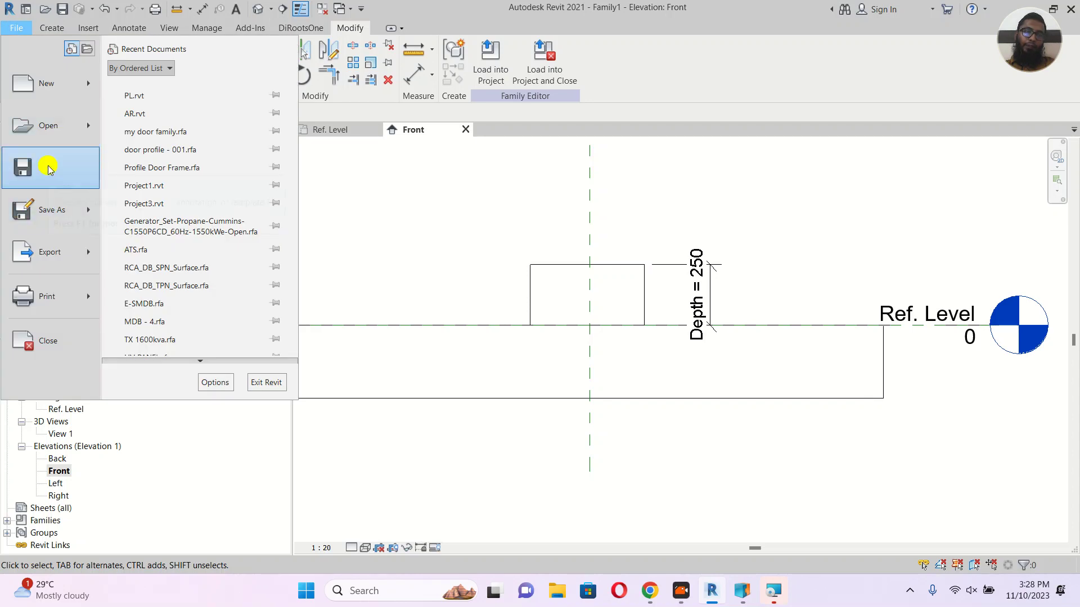
Save the family as Distribution Board in the REVIT CLASS folder on the Desktop.
left_click(49, 167)
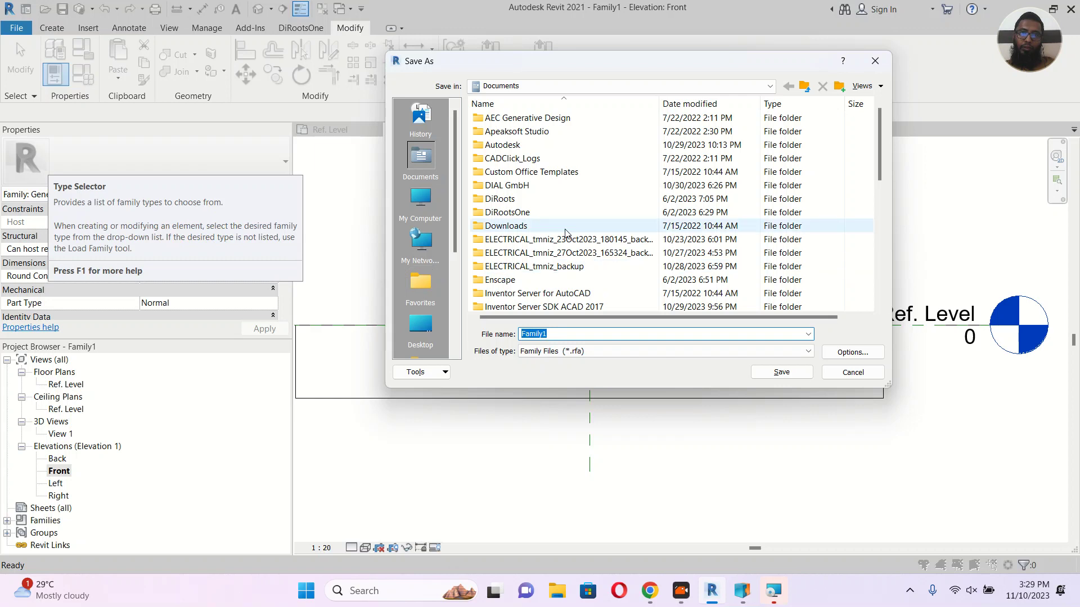
left_click(422, 325)
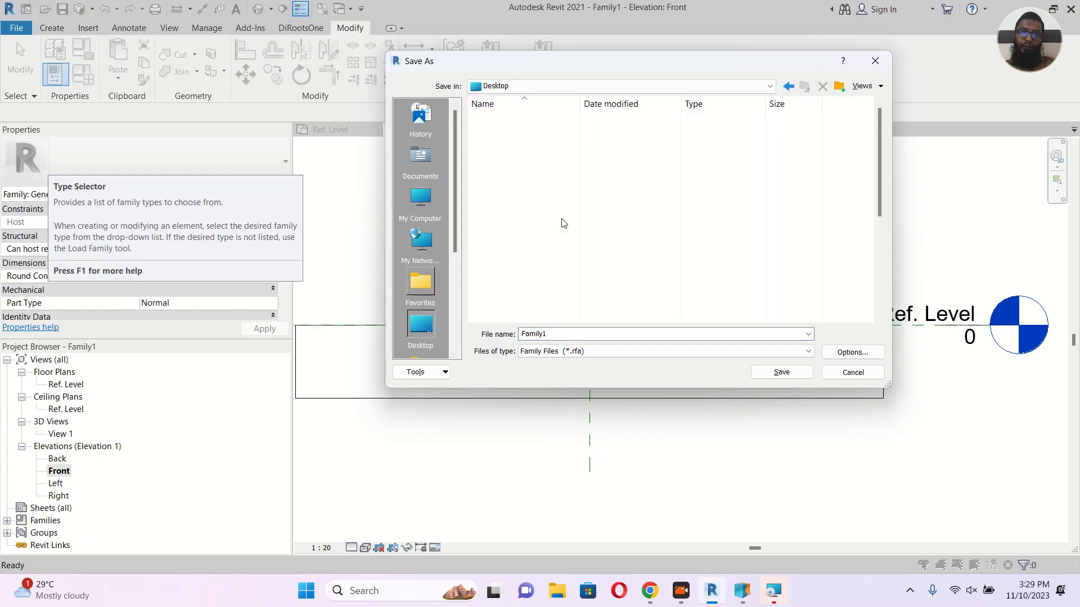
scroll(529, 287, "down", 3)
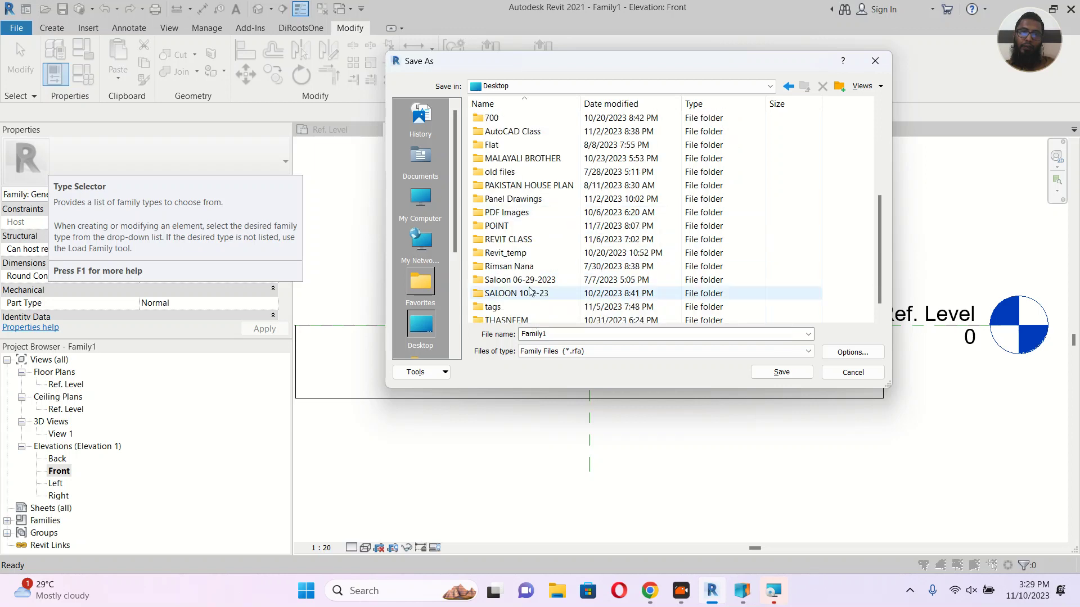
left_click(522, 242)
double_click(522, 242)
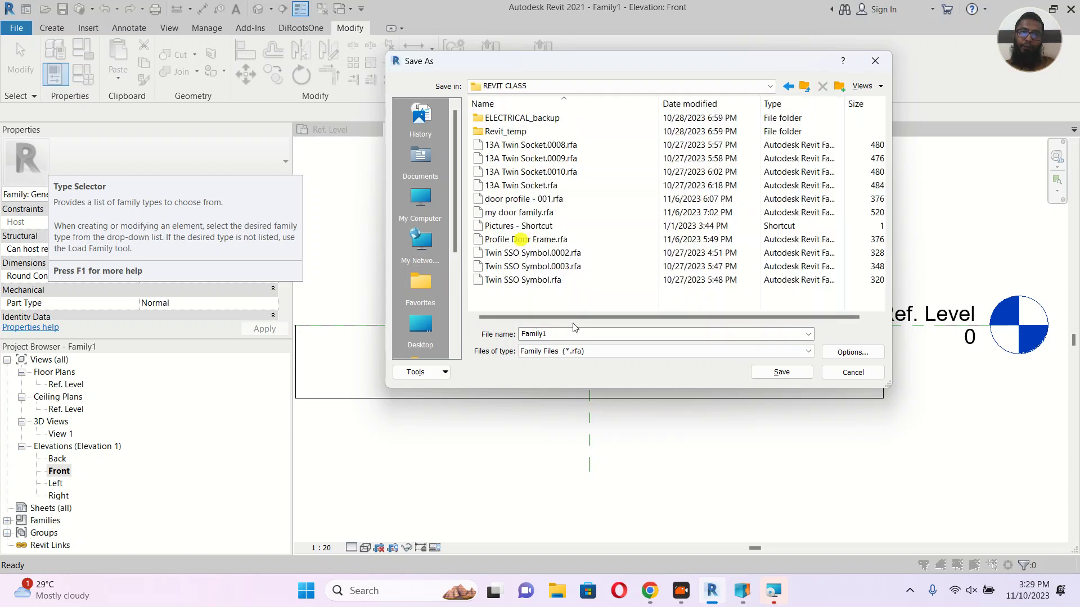
double_click(574, 334)
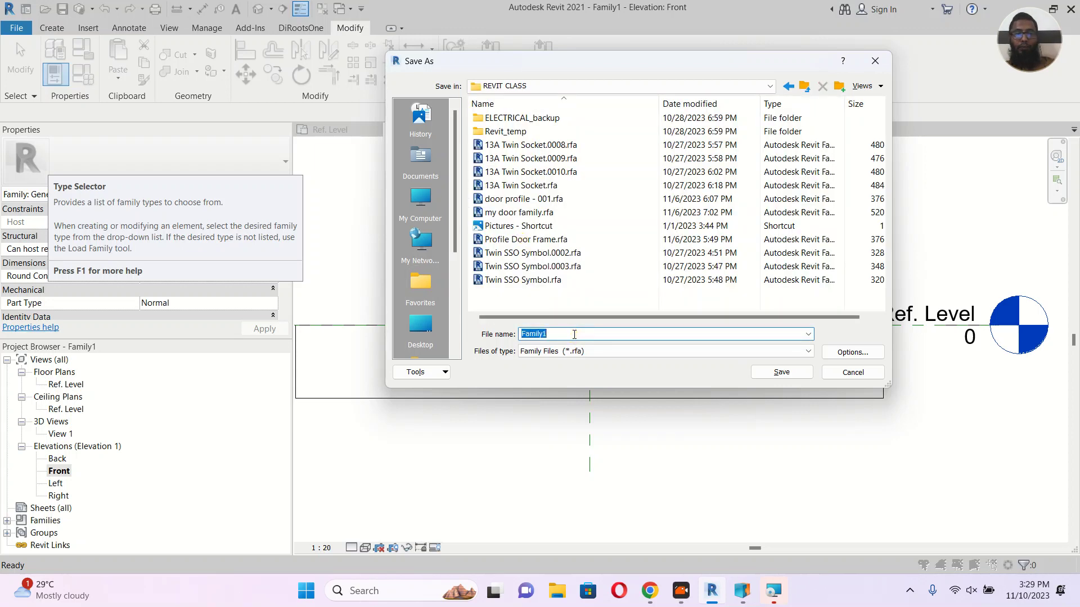
type("D")
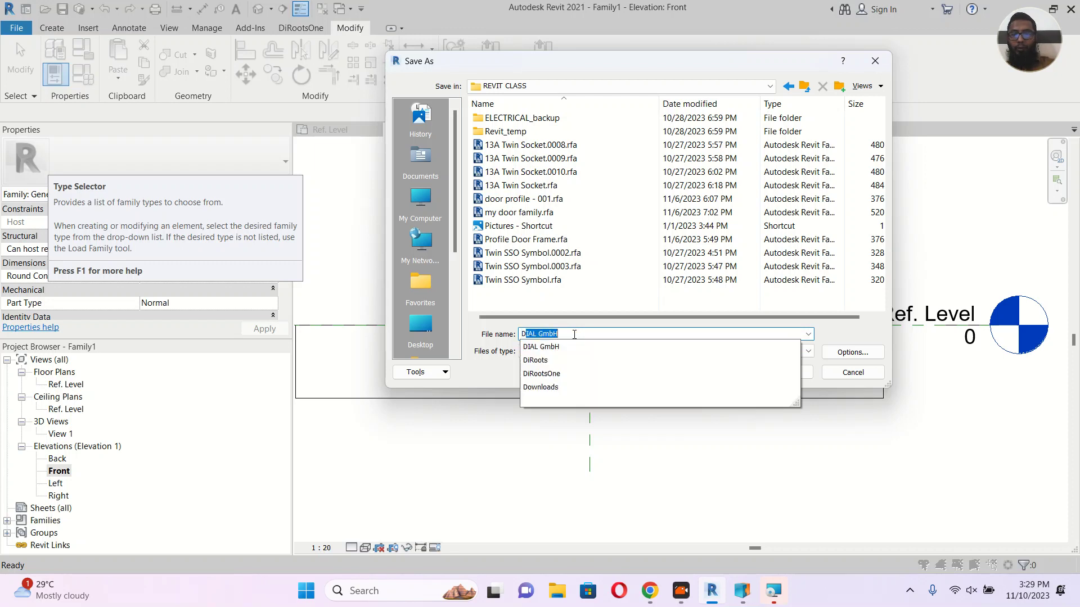
type("istribution Board")
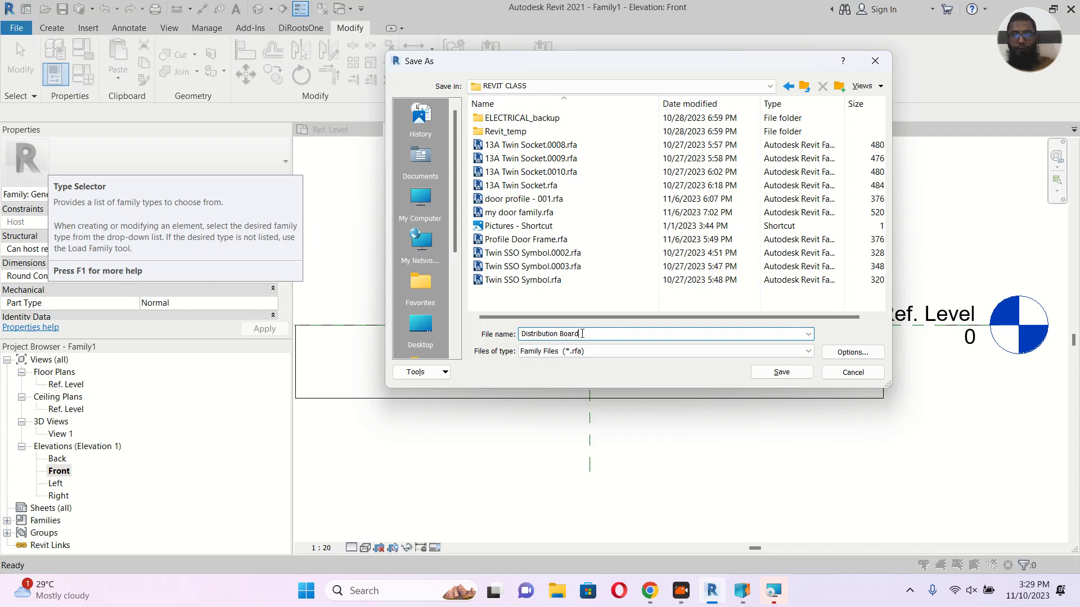
left_click(792, 376)
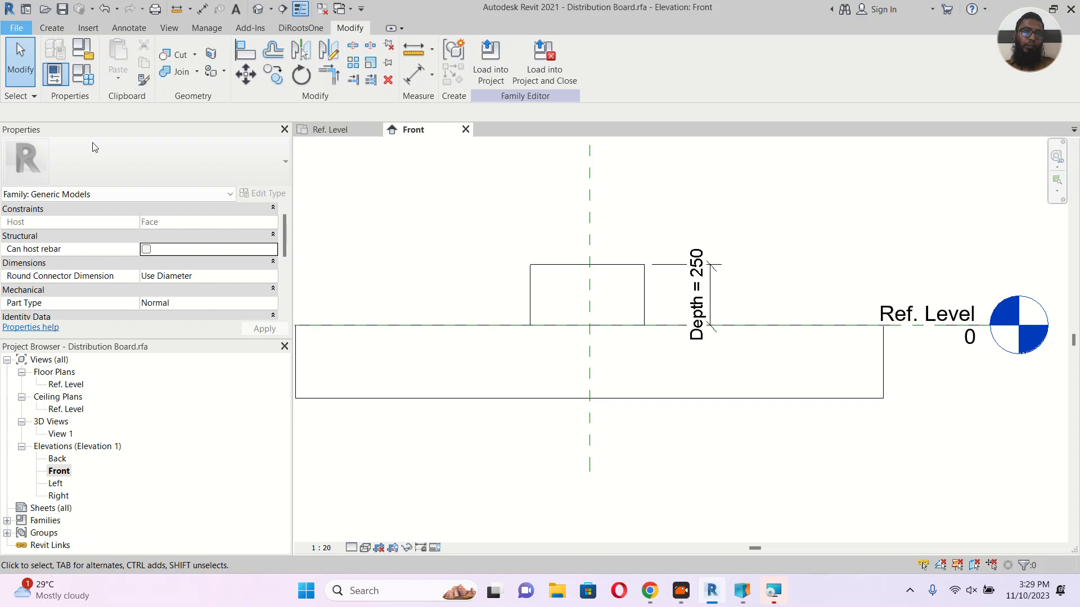
Create a new project from the Electrical-Default_Metric.rte template in the English templates folder.
left_click(90, 88)
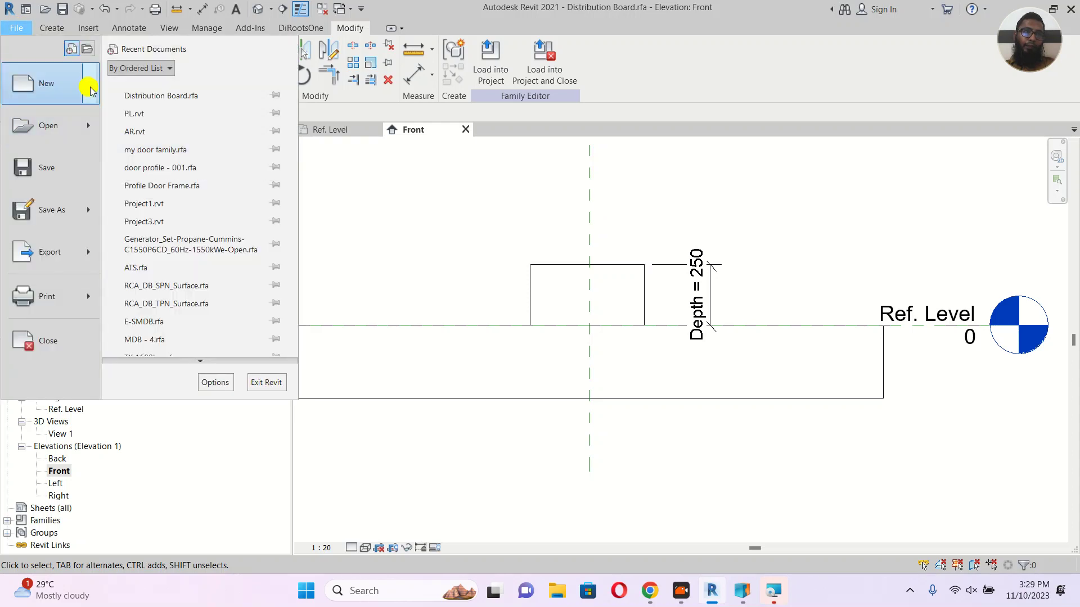
left_click(170, 99)
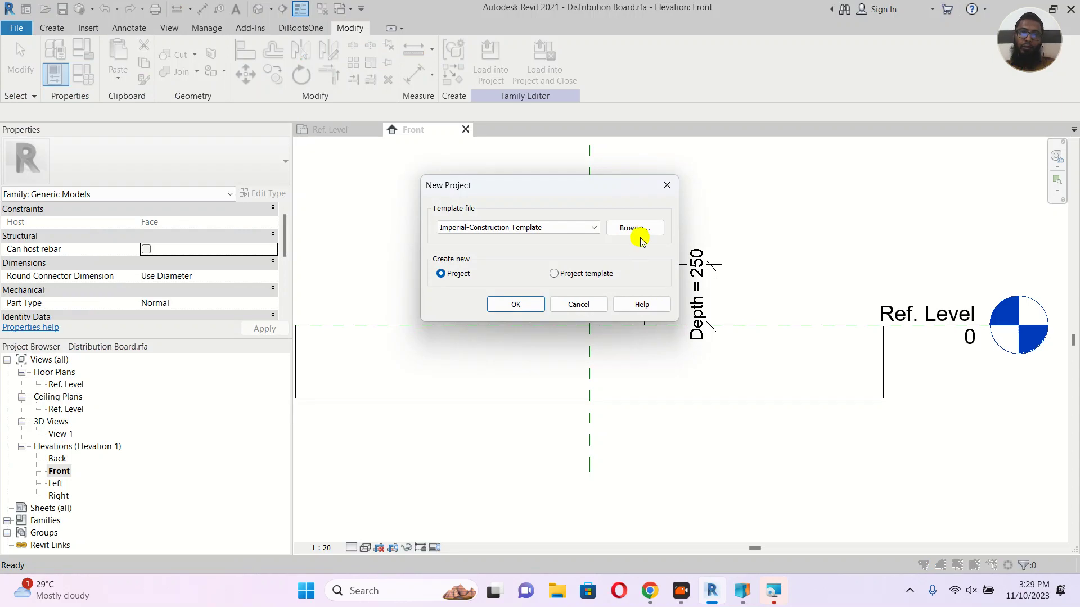
left_click(622, 234)
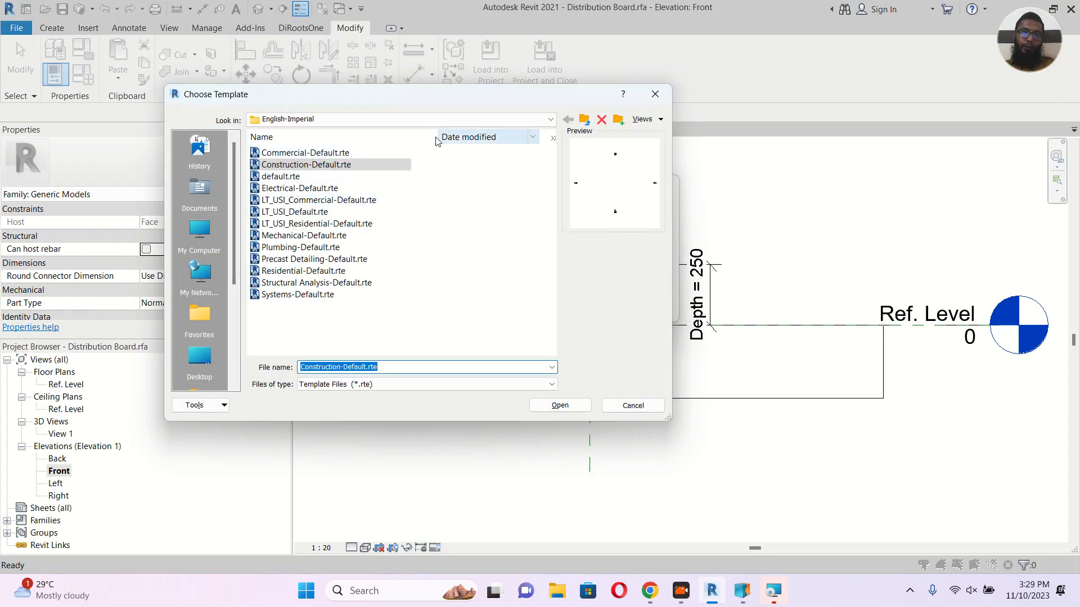
left_click(583, 120)
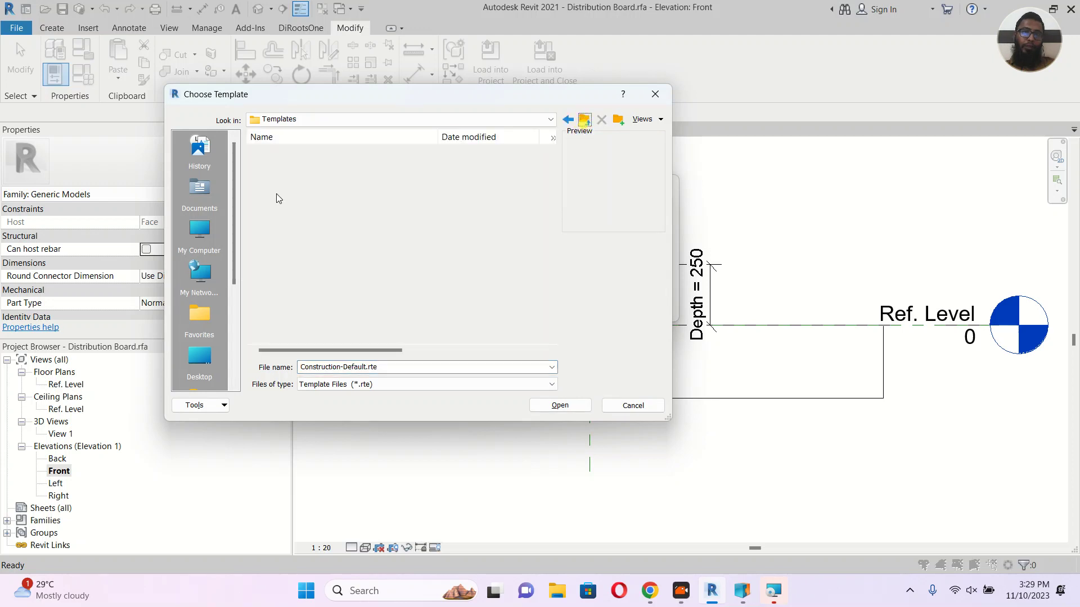
double_click(276, 177)
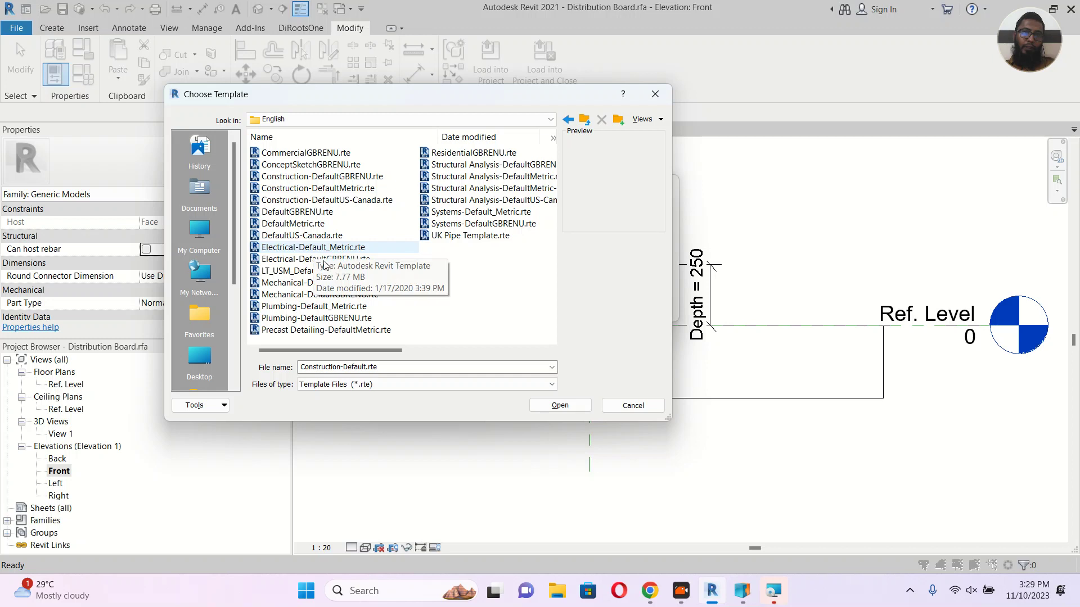
left_click(292, 261)
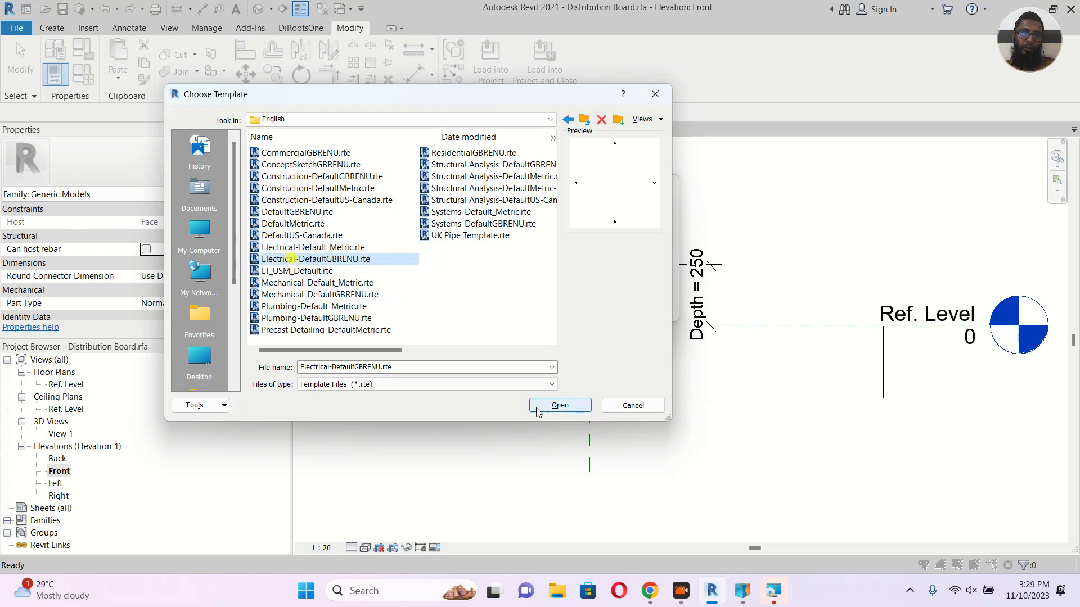
left_click(332, 248)
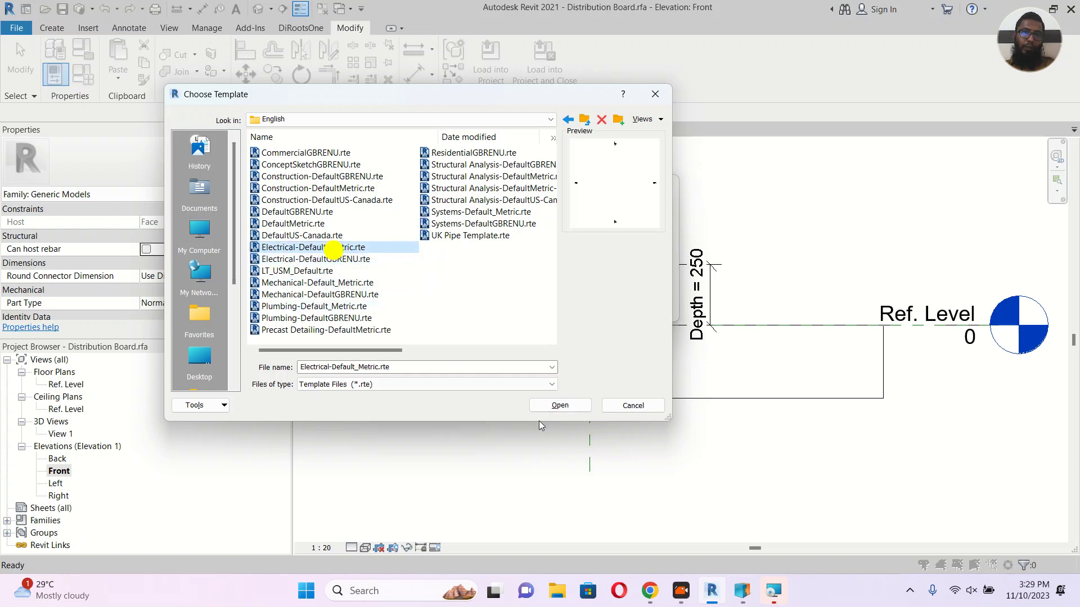
left_click(559, 405)
left_click(517, 305)
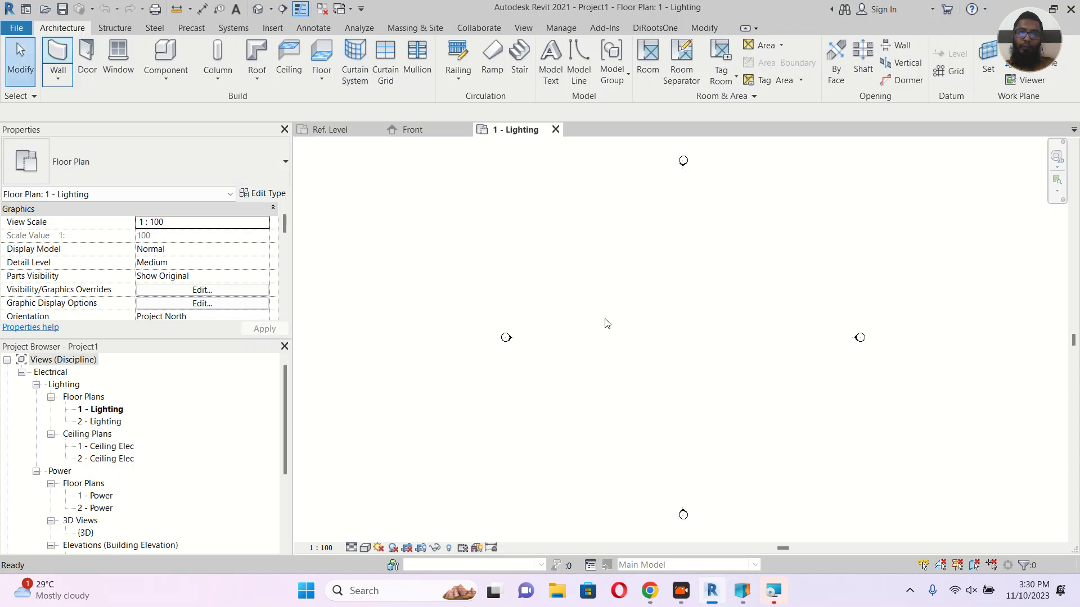
Draw a horizontal Generic - 200mm wall about 25000 mm long between the elevation markers in the 1 - Lighting floor plan.
left_click(568, 322)
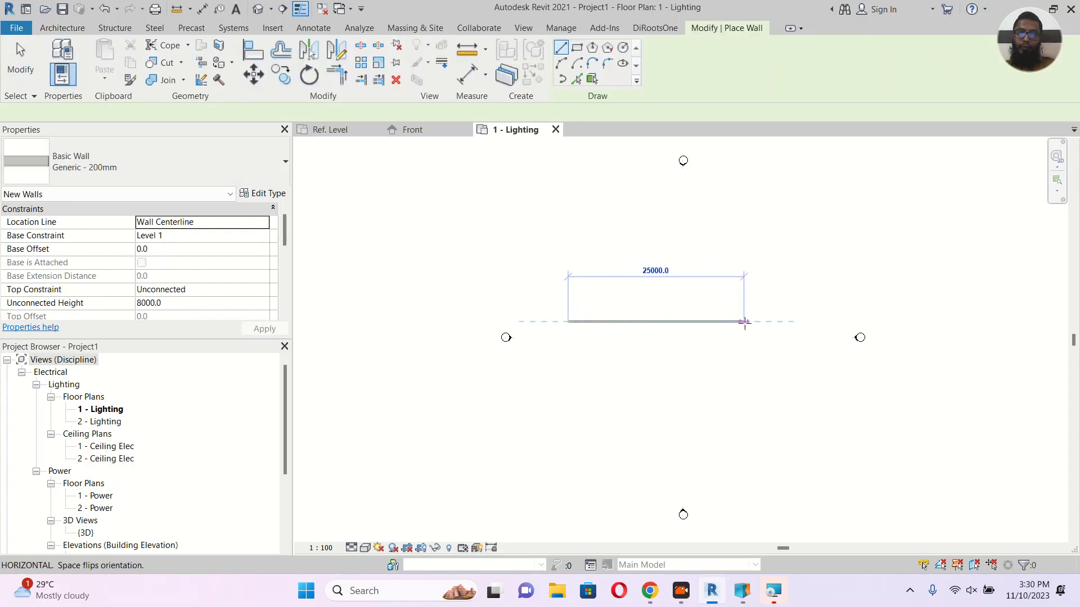
left_click(743, 321)
scroll(626, 342, "up", 3)
key("Escape")
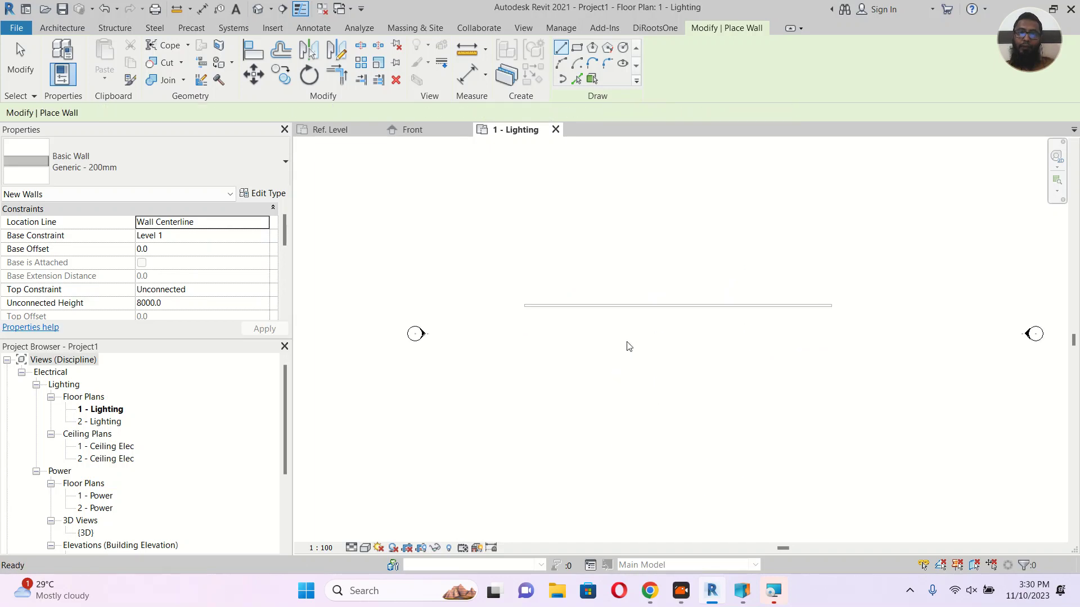
scroll(635, 316, "up", 3)
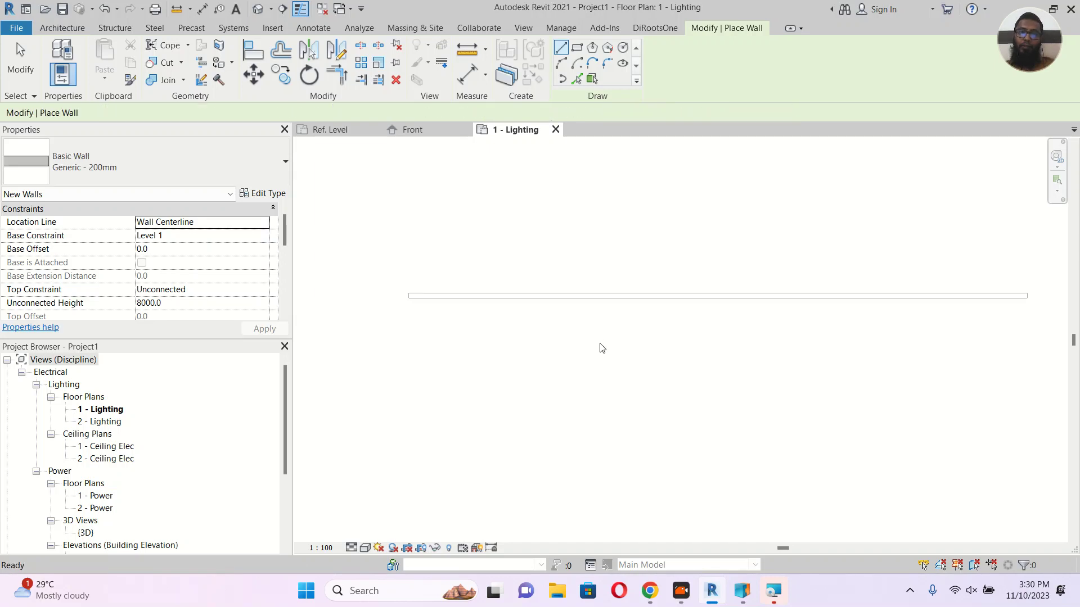
key("Escape")
middle_click_drag(608, 343, 599, 375)
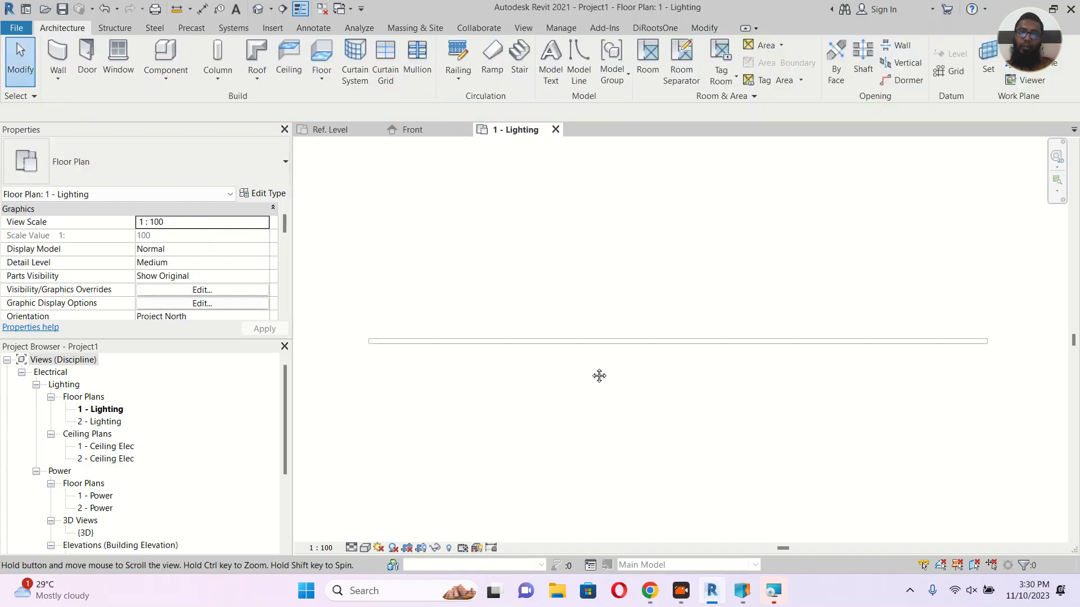
Load the Distribution Board family into the project and place one instance on the wall's upper vertical face in the 1 - Lighting plan.
left_click(332, 130)
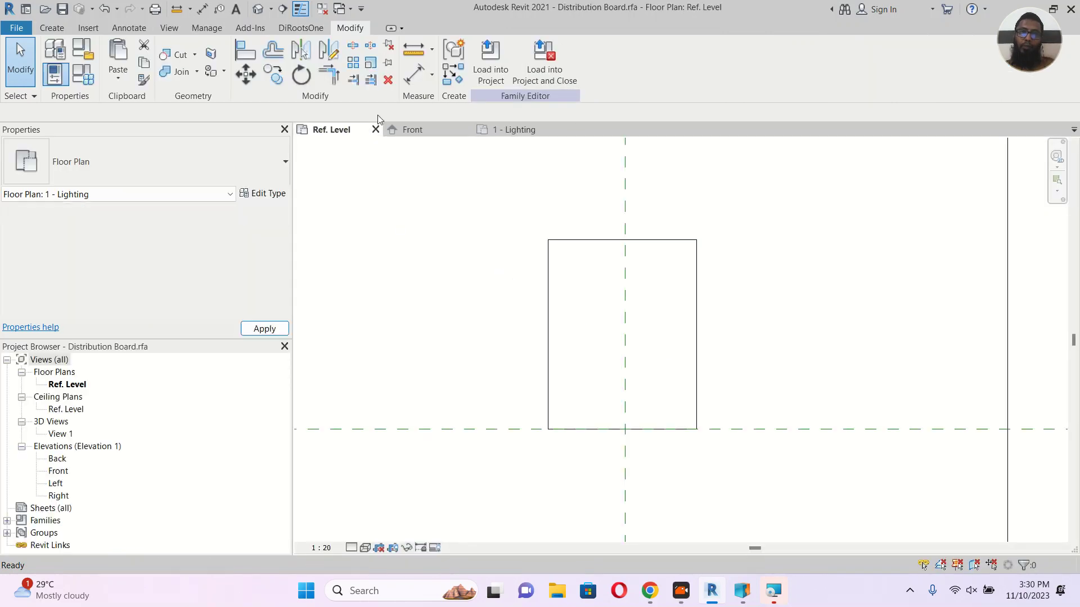
middle_click_drag(485, 278, 482, 278)
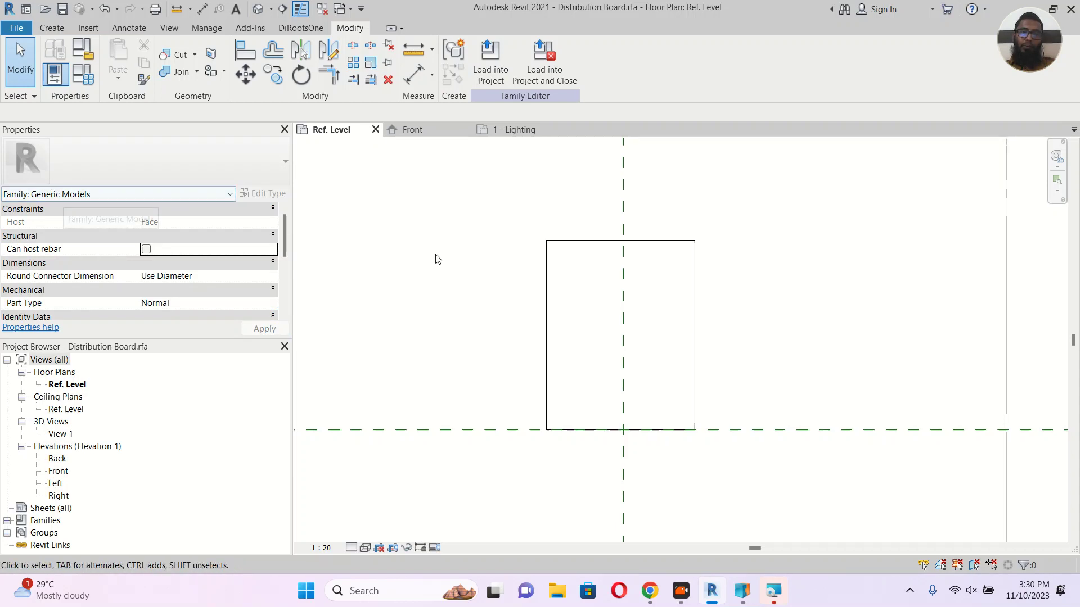
left_click(555, 243)
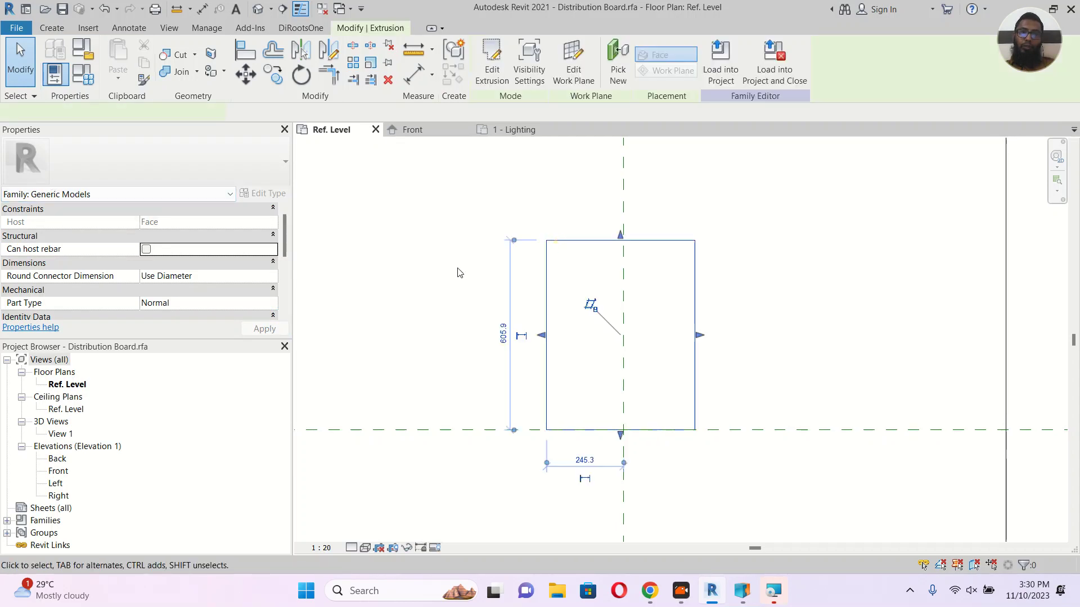
left_click(457, 268)
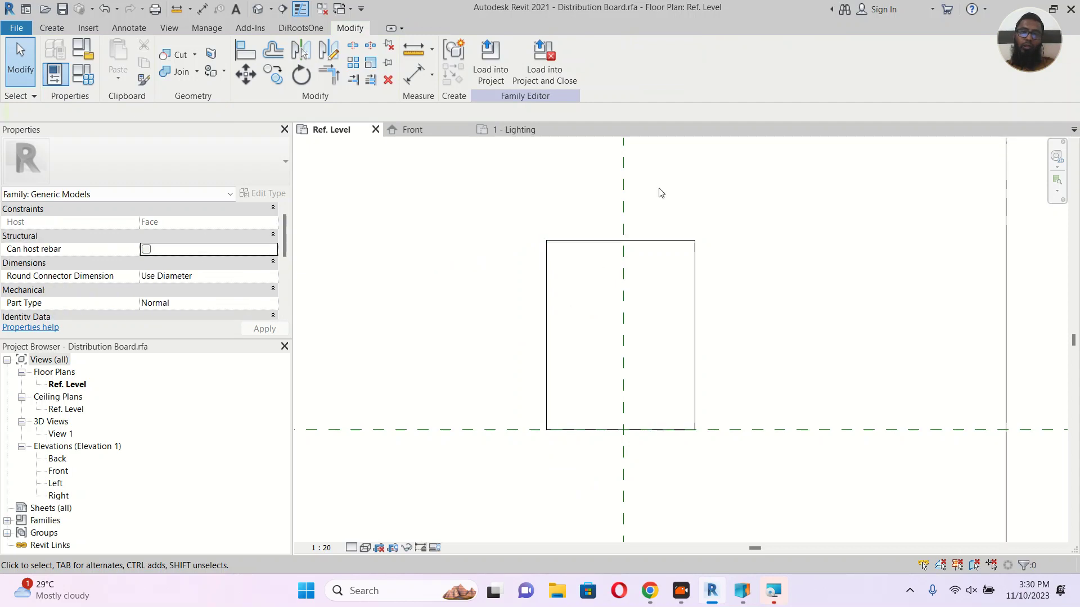
left_click(498, 64)
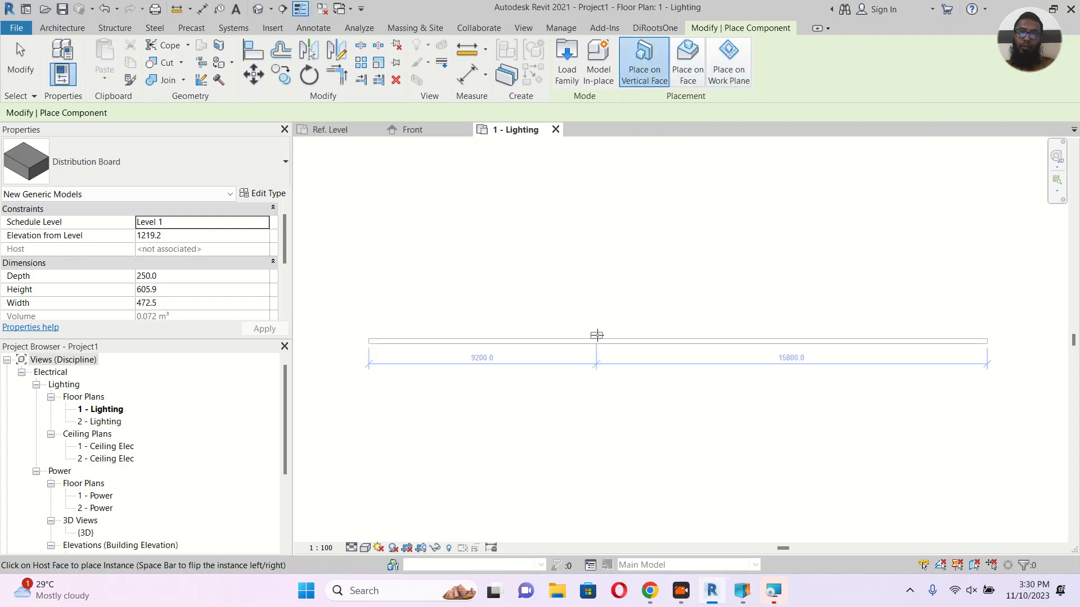
scroll(561, 379, "up", 3)
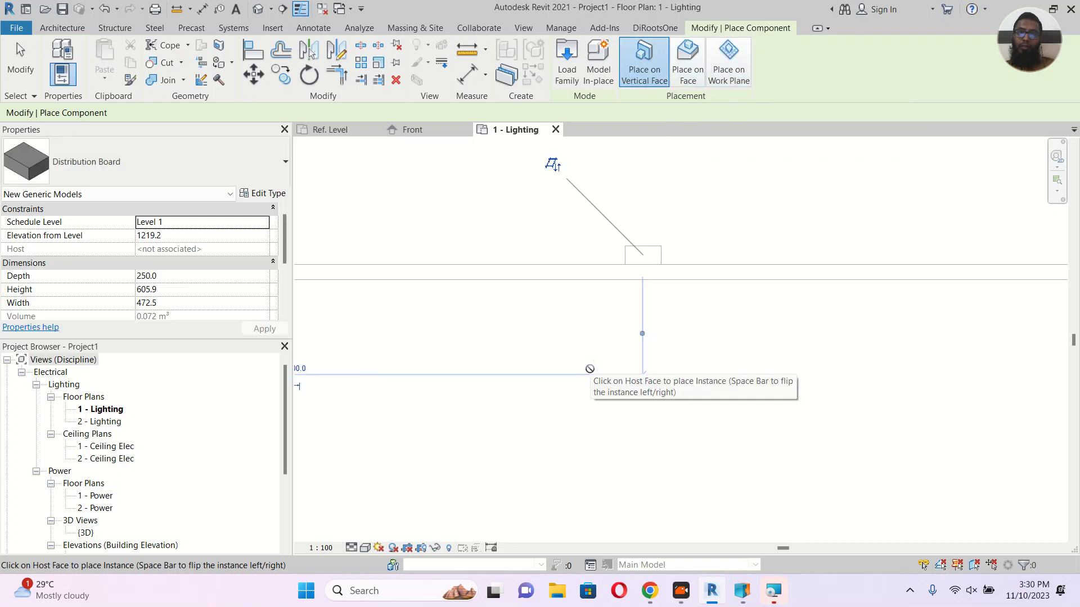
key("Escape")
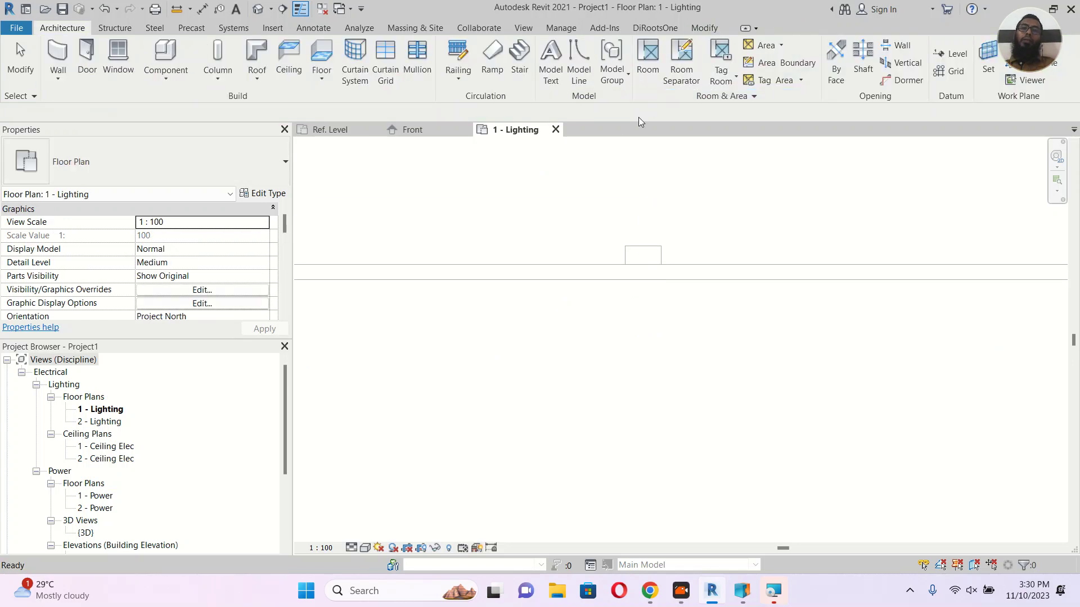
middle_click_drag(686, 214, 666, 231)
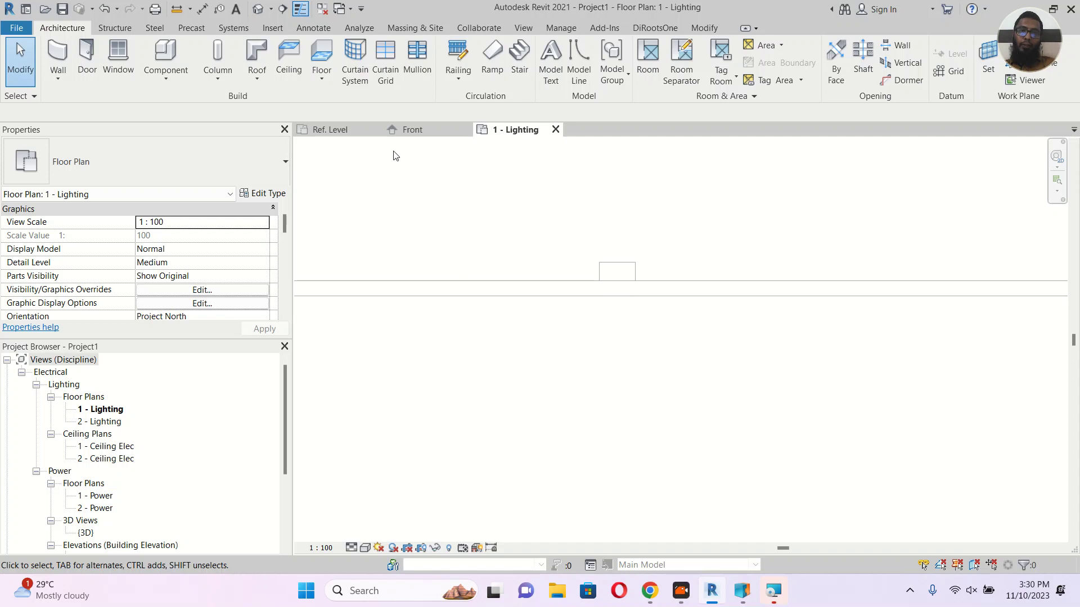
Show the wall and its distribution board in the default 3D view and set the visual style to Shaded.
left_click(258, 9)
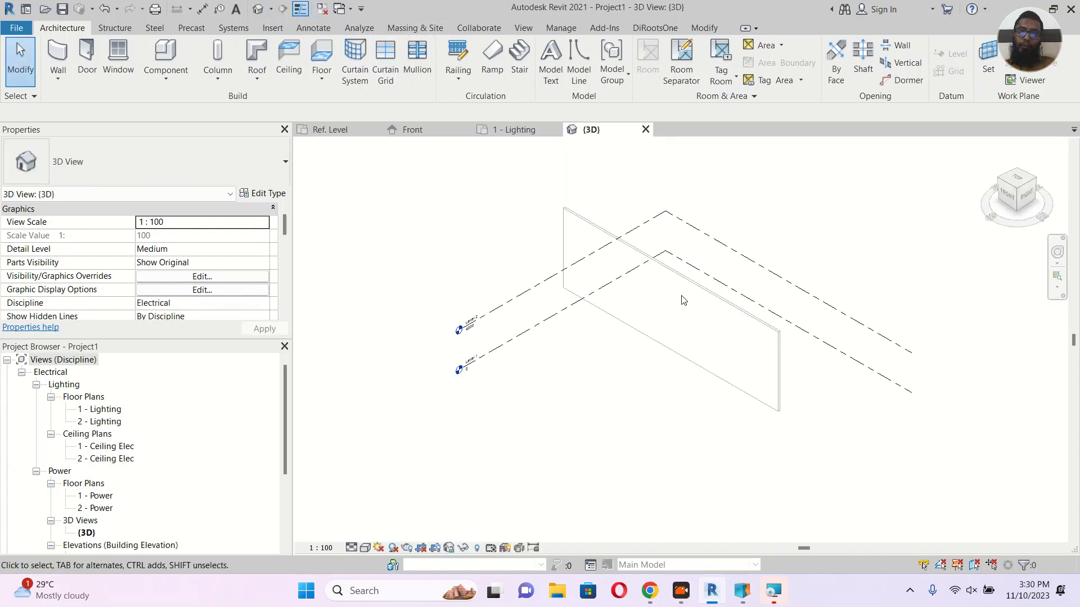
middle_click_drag(754, 362, 648, 293, "shift")
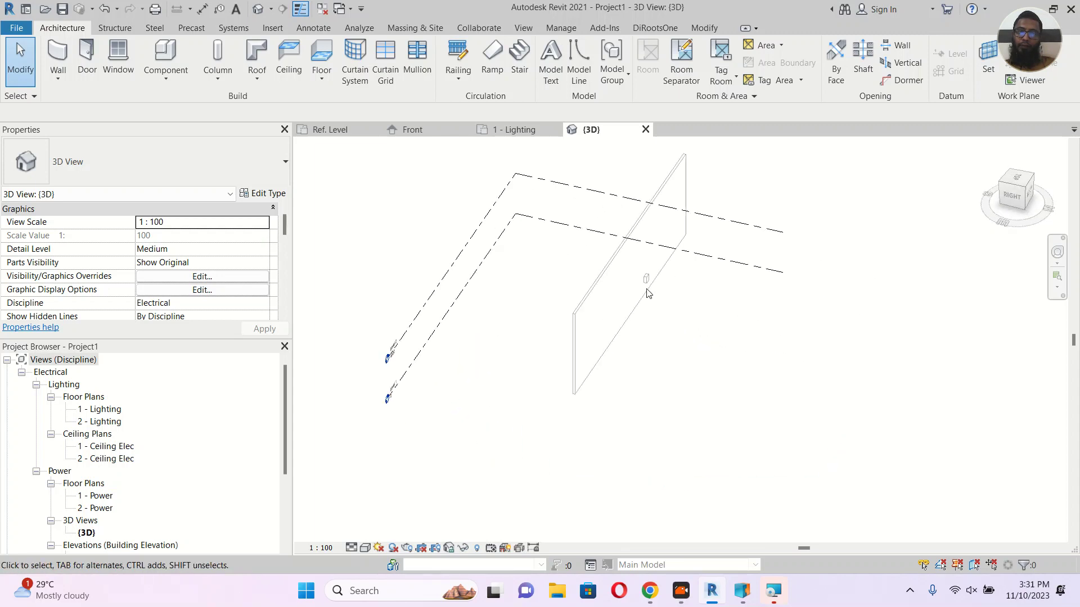
scroll(650, 281, "up", 5)
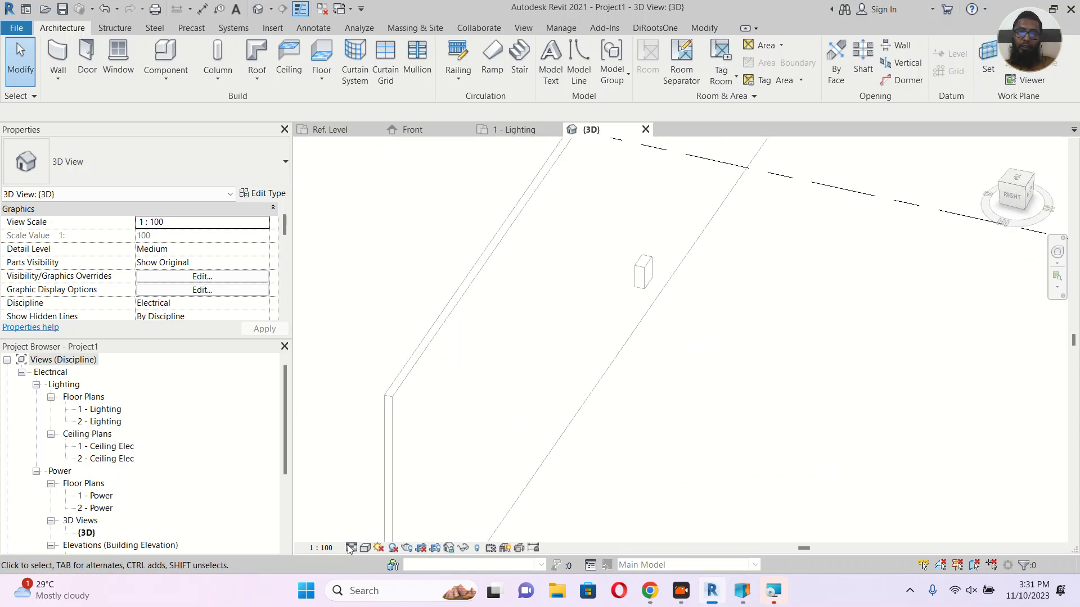
left_click(379, 548)
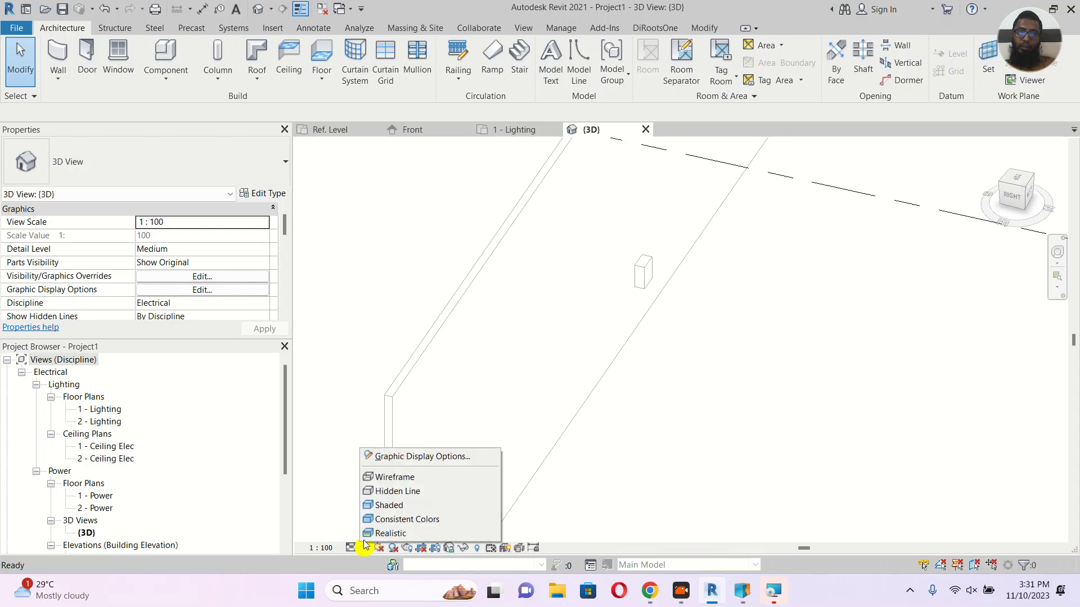
left_click(381, 508)
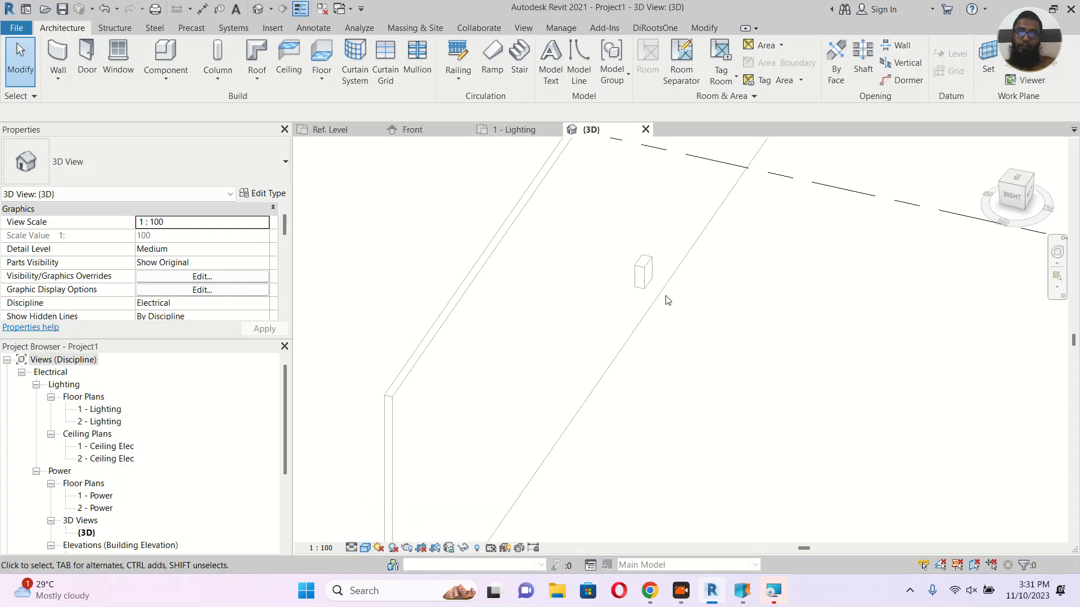
Try the Coordination discipline on the 3D view around the distribution board and return the view to Electrical.
scroll(659, 311, "up", 1)
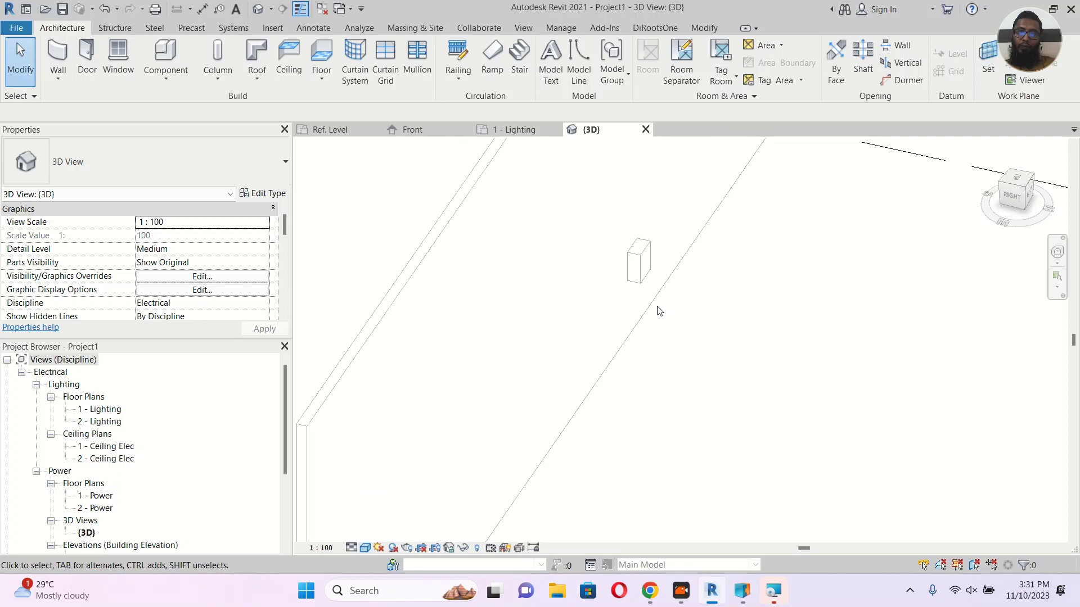
middle_click_drag(775, 379, 701, 316, "shift")
middle_click_drag(726, 357, 712, 326, "shift")
scroll(727, 388, "up", 2)
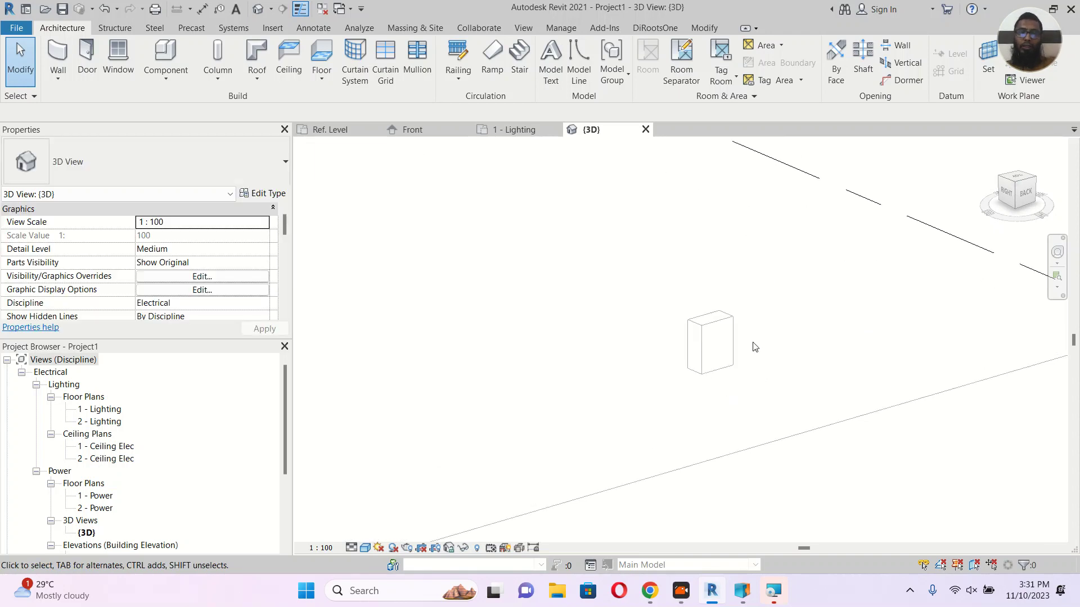
scroll(252, 267, "down", 1)
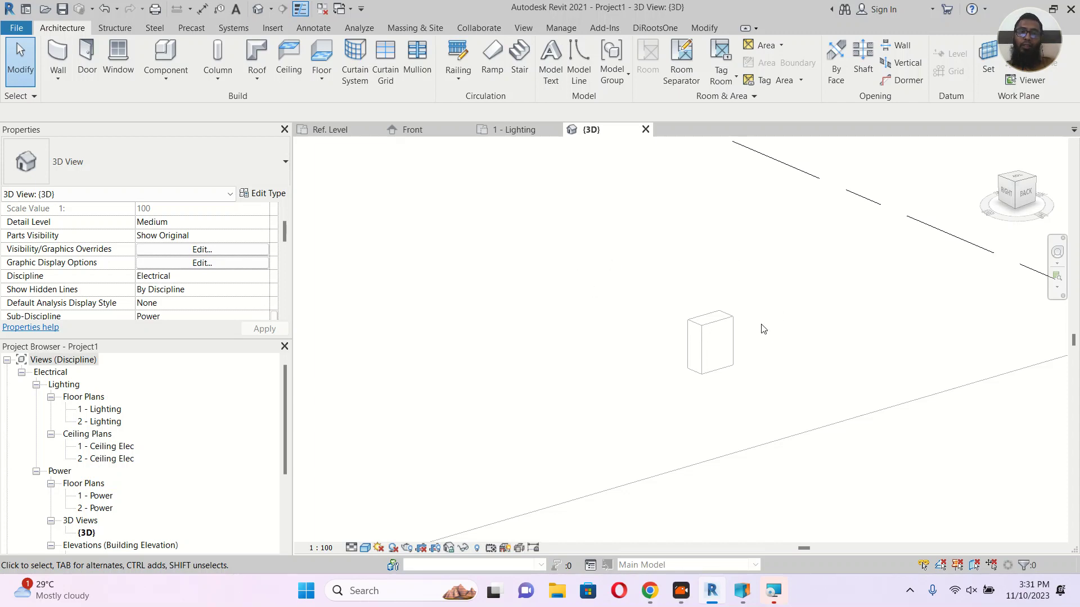
left_click(263, 277)
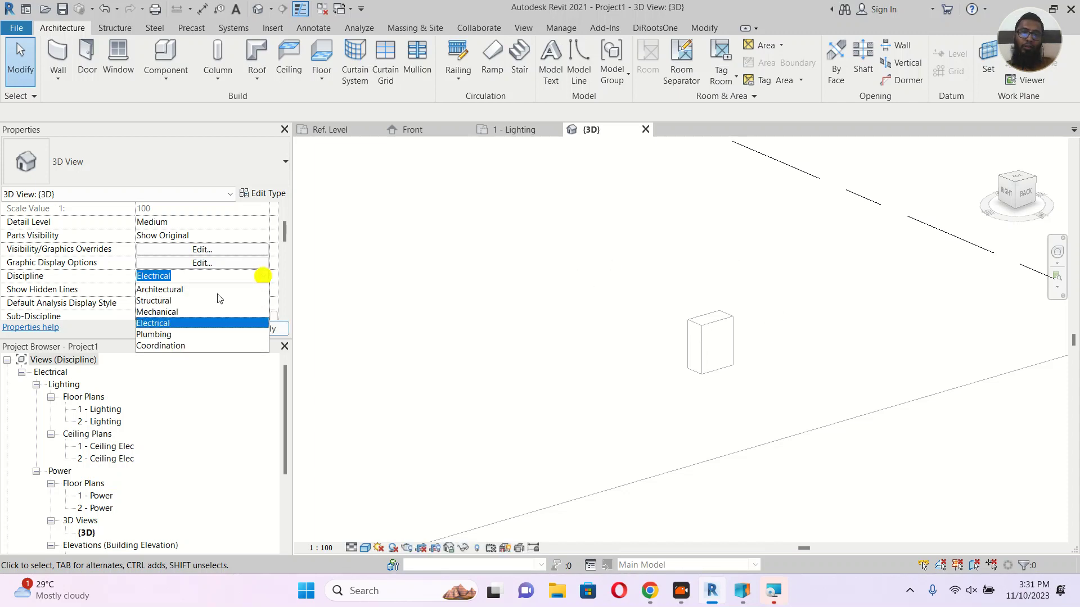
left_click(158, 346)
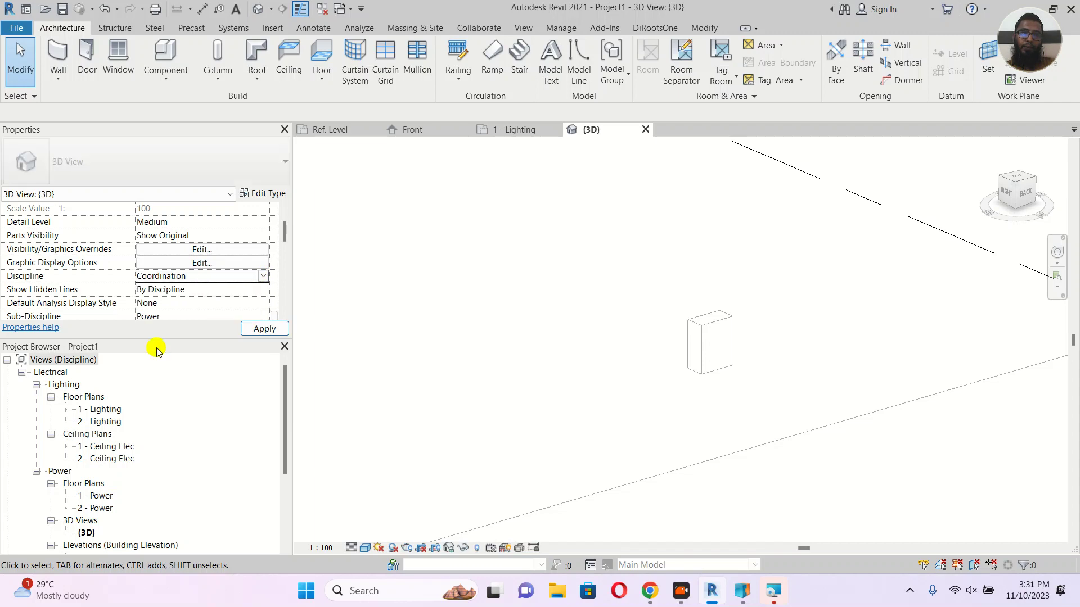
left_click(263, 277)
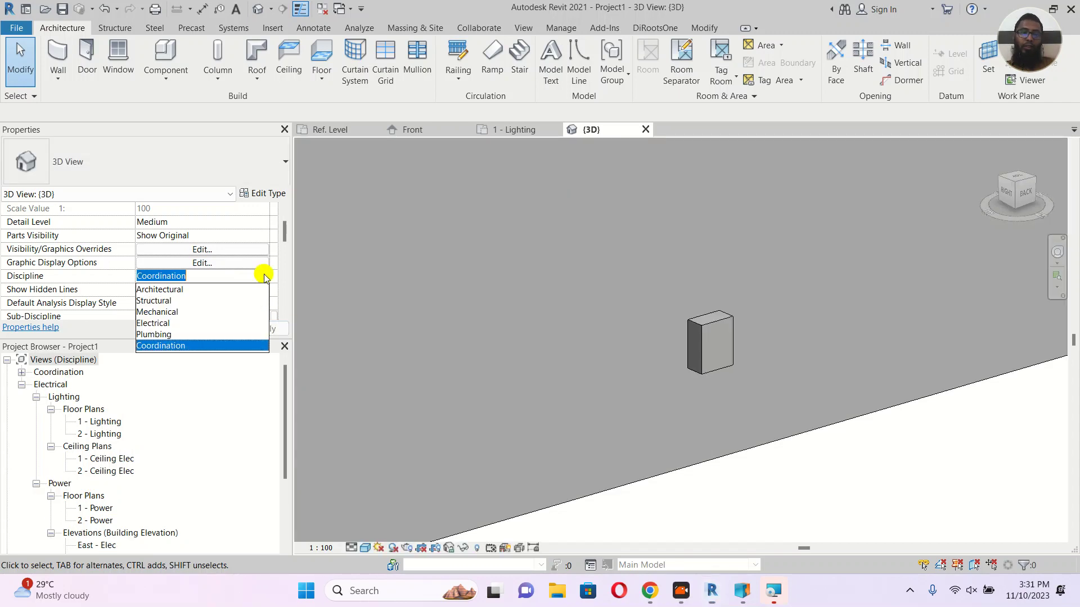
left_click(160, 324)
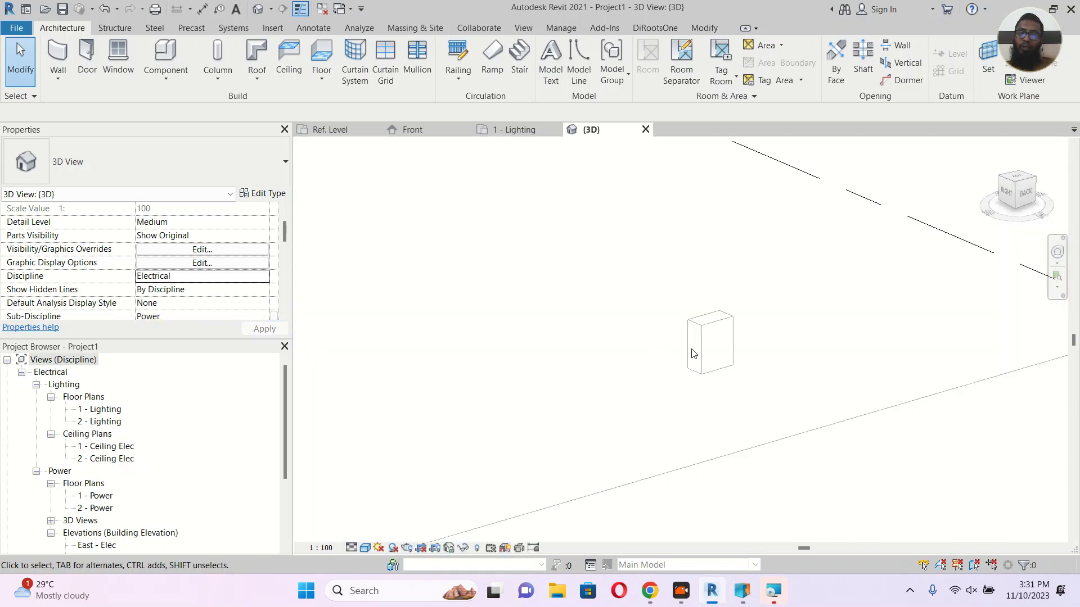
In the Distribution Board family's Ref. Level plan, choose Electrical Equipment as the family category and enlarge the category dialog.
left_click(338, 130)
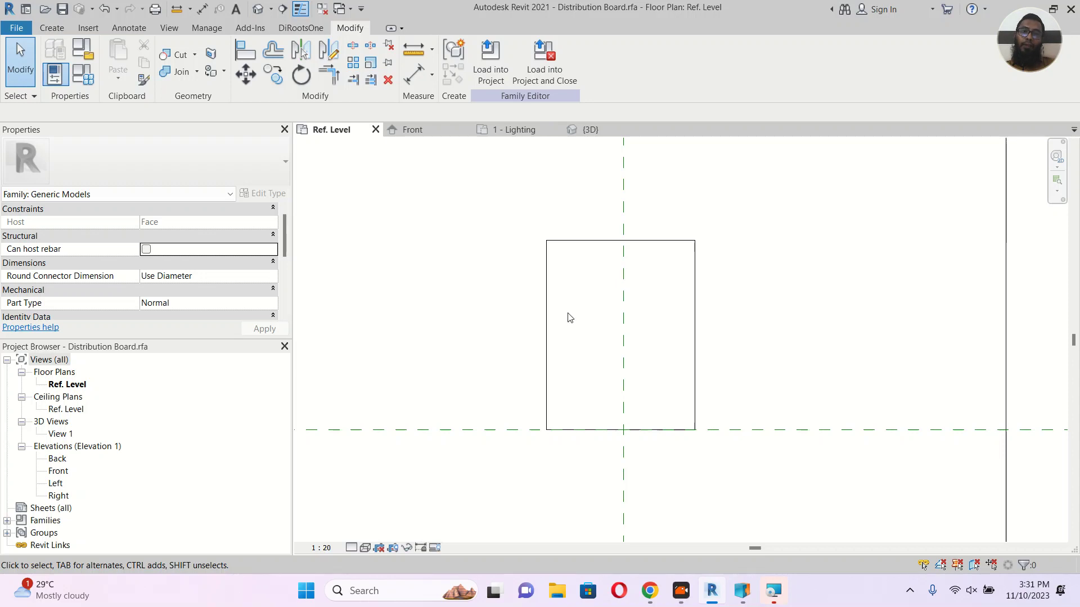
left_click(93, 60)
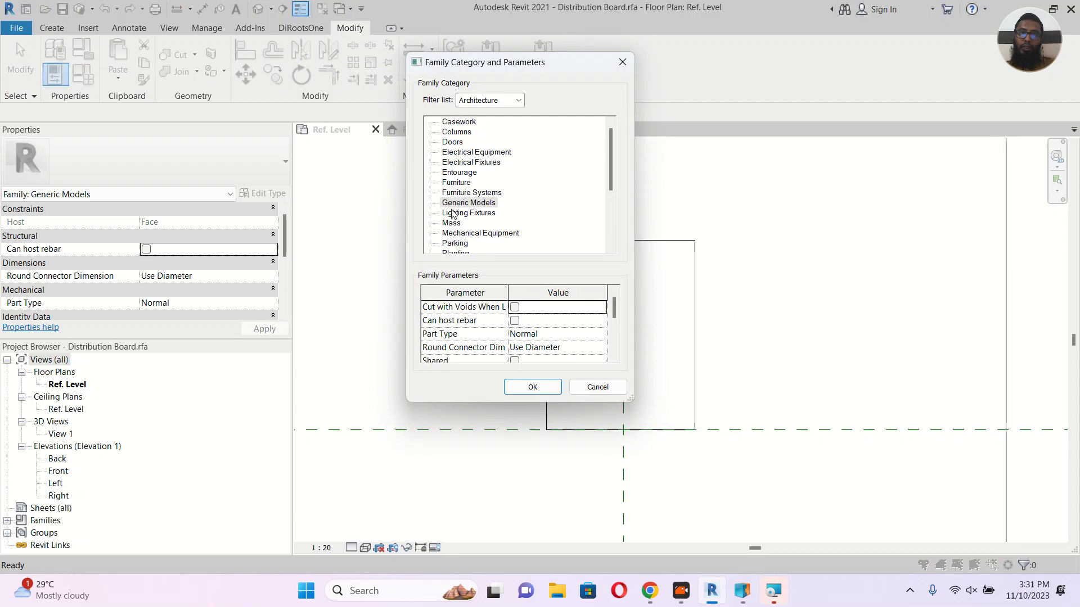
left_click(494, 153)
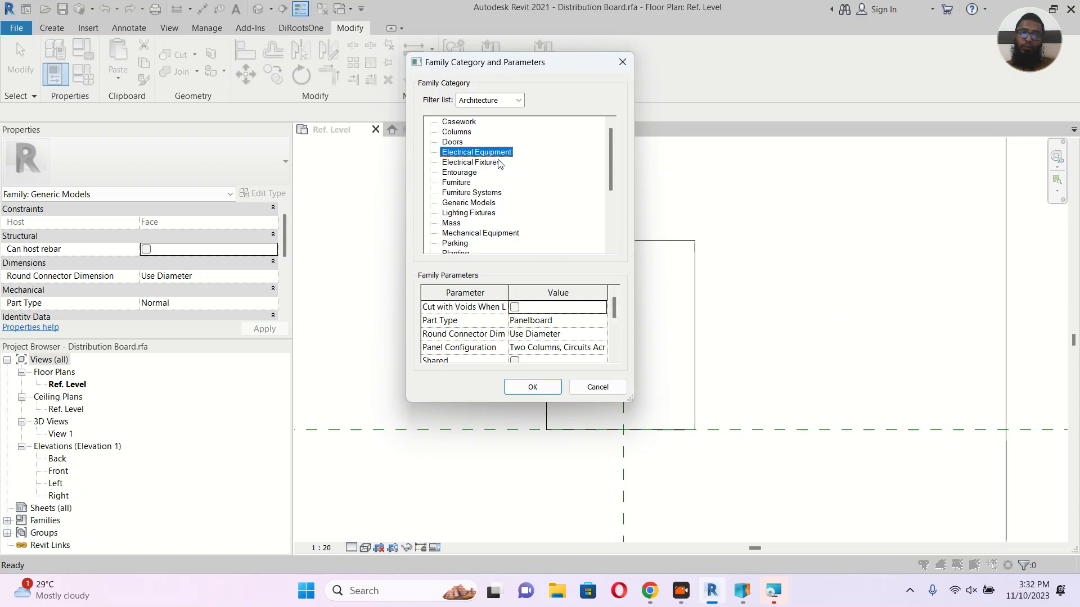
left_click_drag(630, 401, 740, 465)
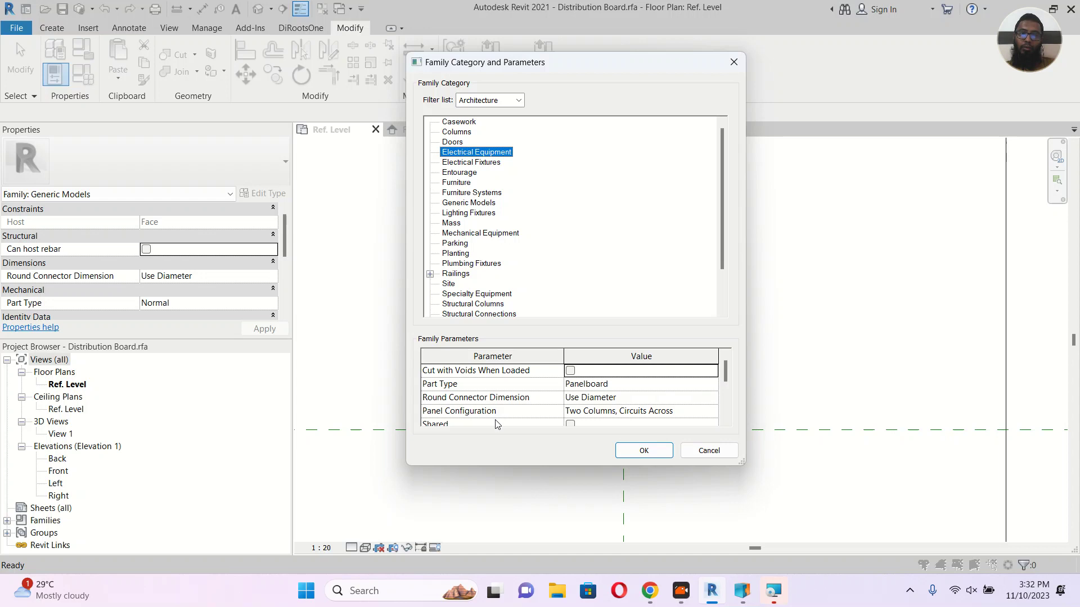
Set the family's Panel Configuration to One Column and apply the category and parameter settings.
left_click(710, 417)
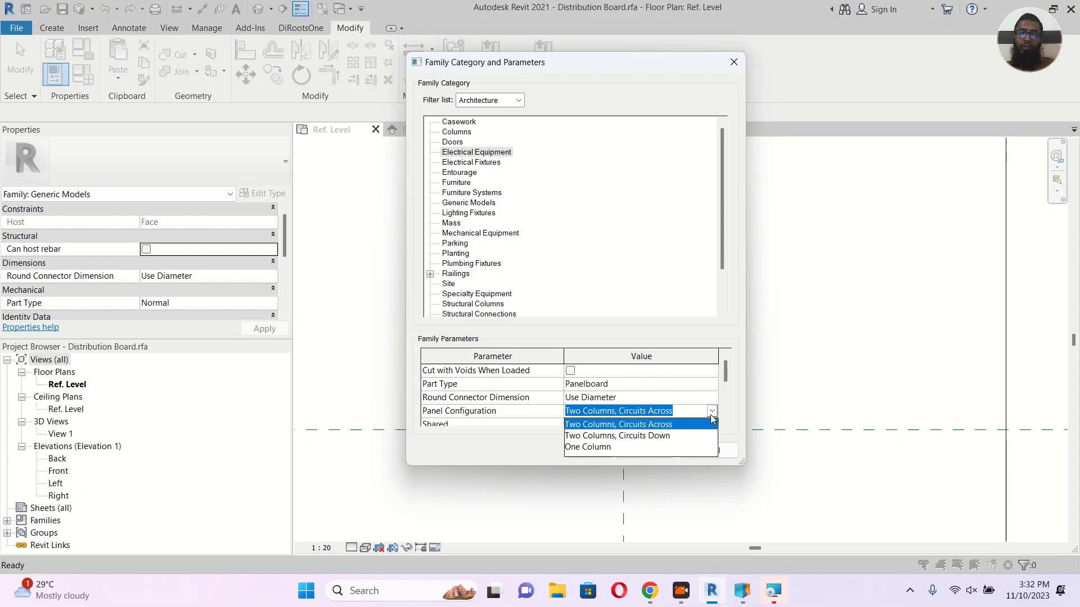
left_click(588, 447)
scroll(661, 360, "down", 5)
scroll(661, 360, "up", 3)
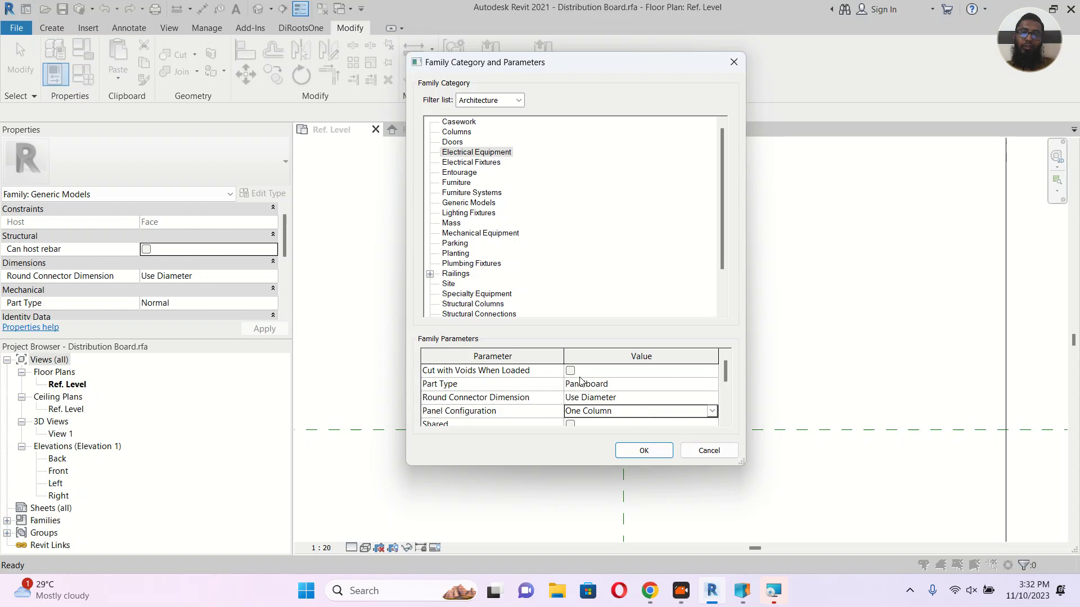
scroll(636, 406, "down", 1)
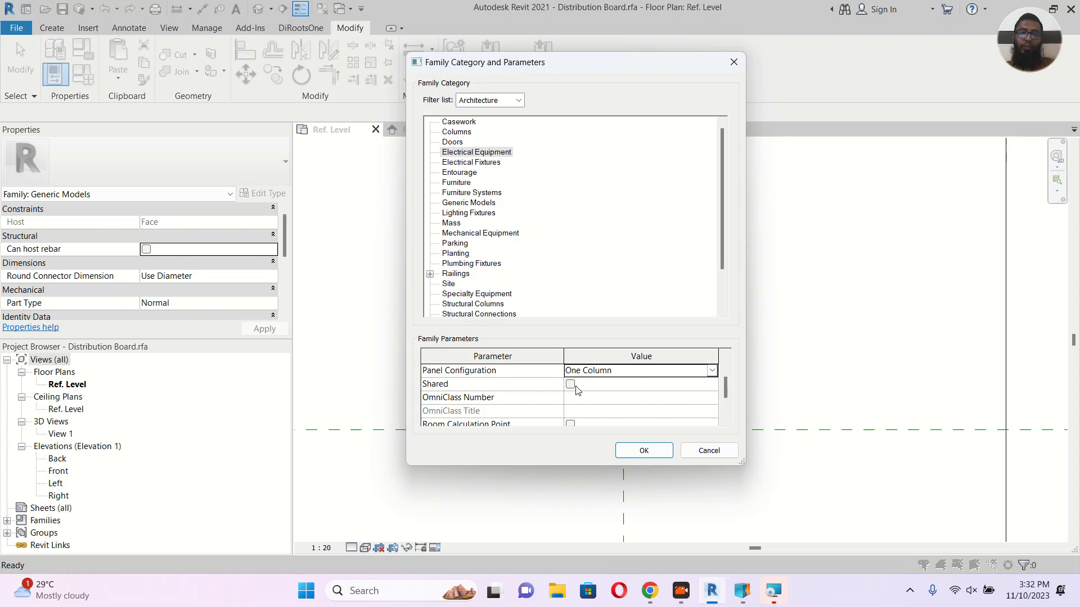
scroll(535, 385, "down", 2)
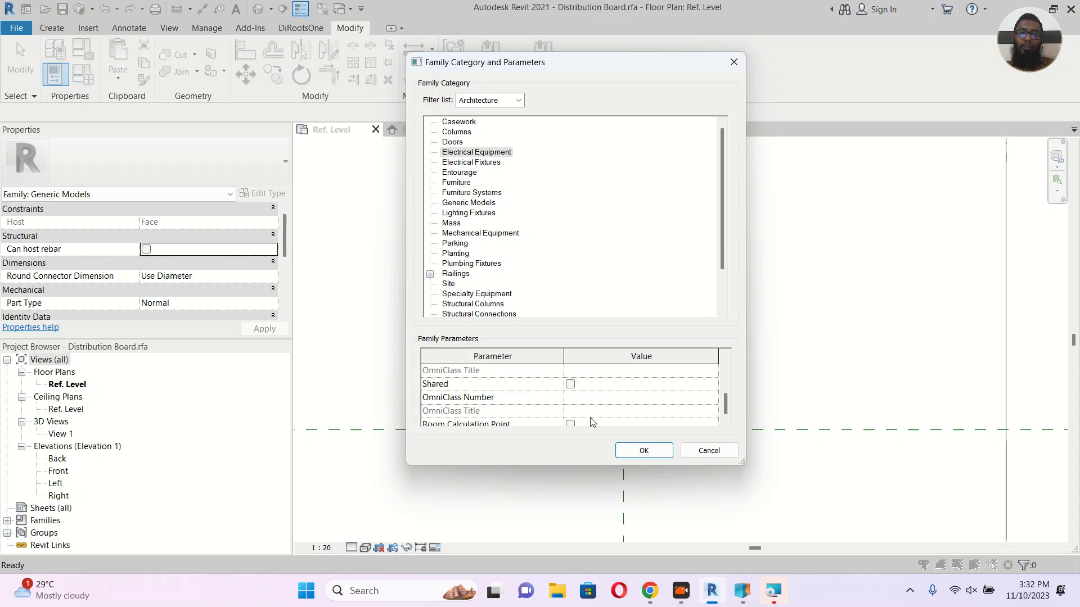
left_click(650, 451)
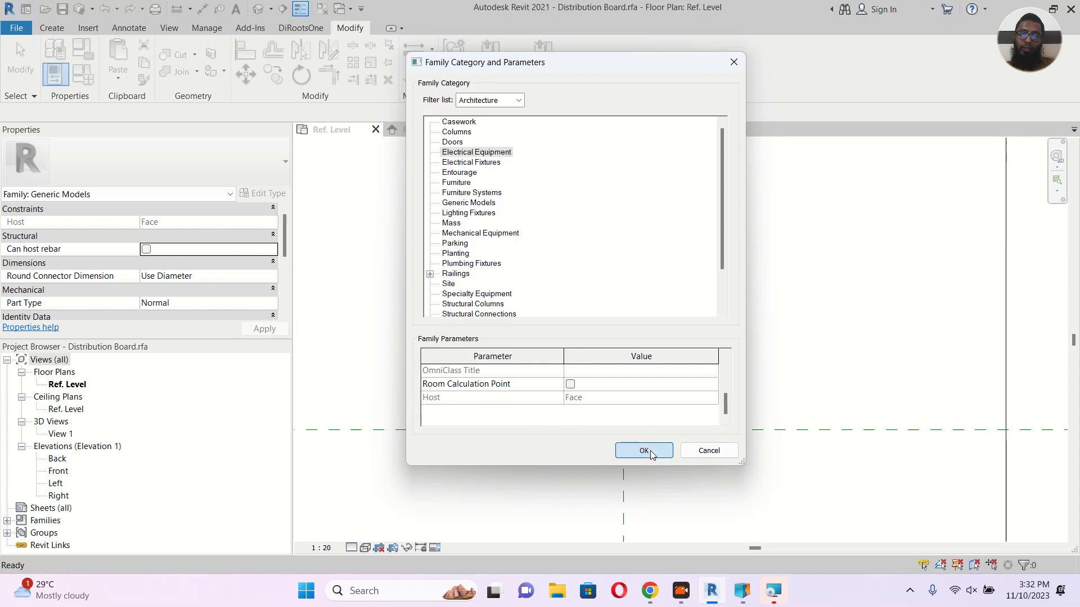
Review the Distribution Board family's type parameters, including its depth, height and width.
middle_click_drag(745, 332, 791, 323)
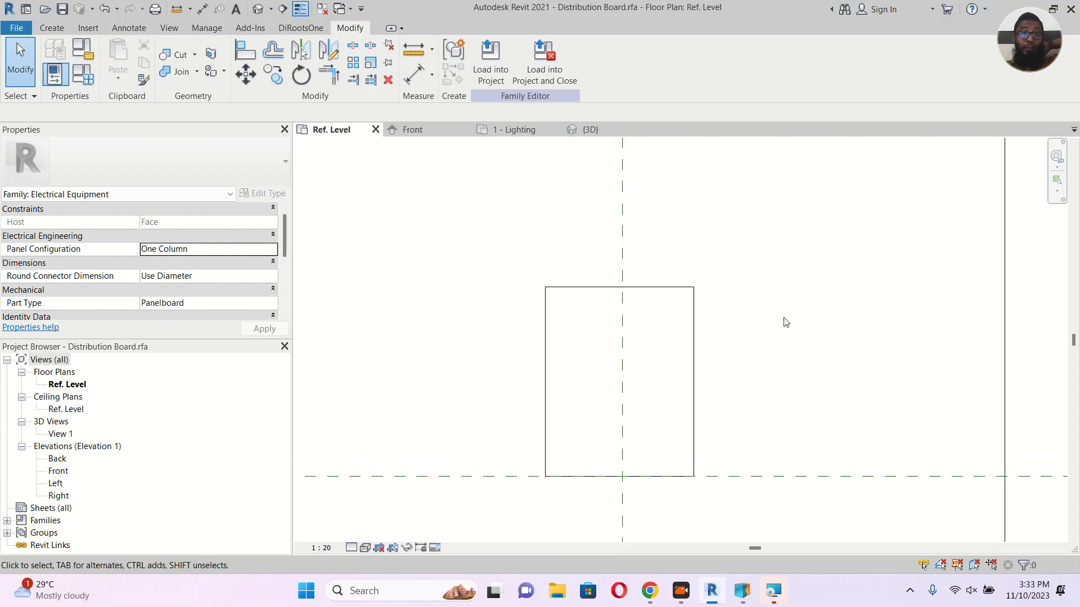
scroll(794, 332, "down", 1)
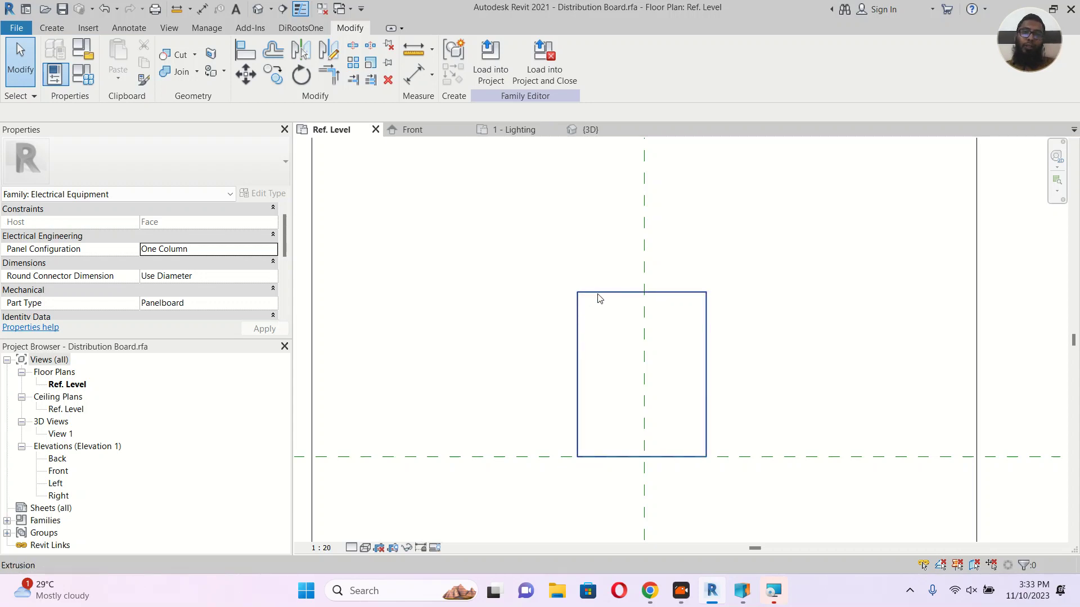
left_click(87, 86)
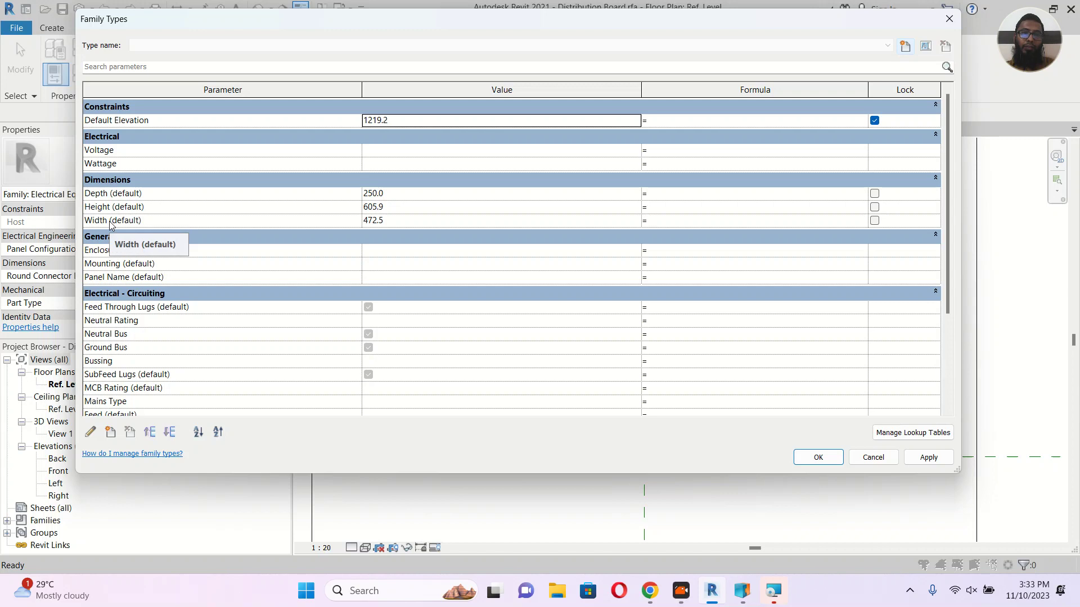
left_click(816, 453)
Edit the extrusion sketch and dimension both vertical edges to the vertical center reference plane with an equality constraint.
left_click(711, 317)
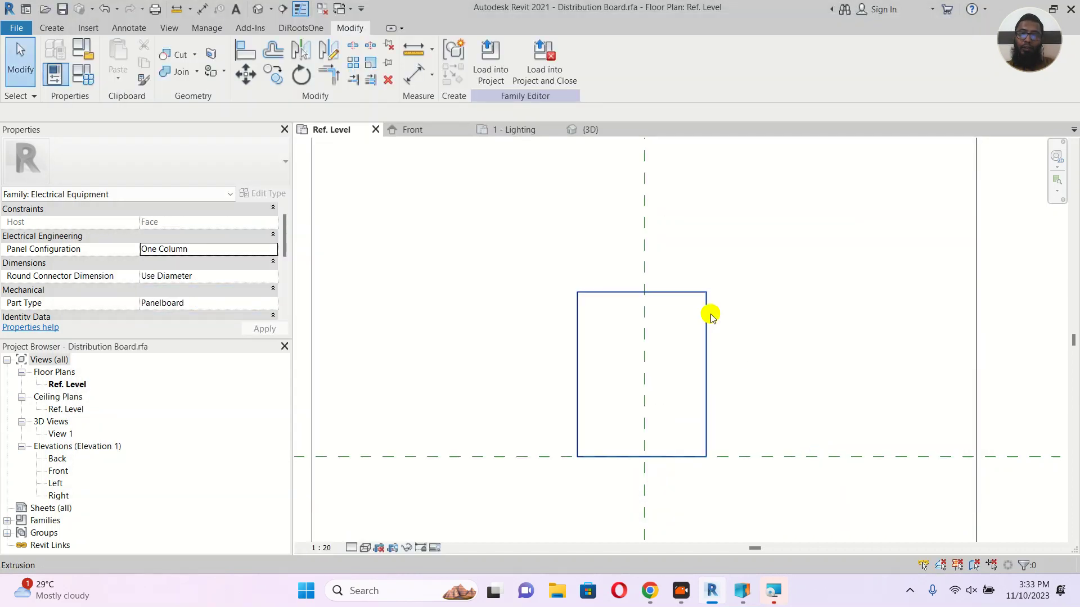
double_click(710, 315)
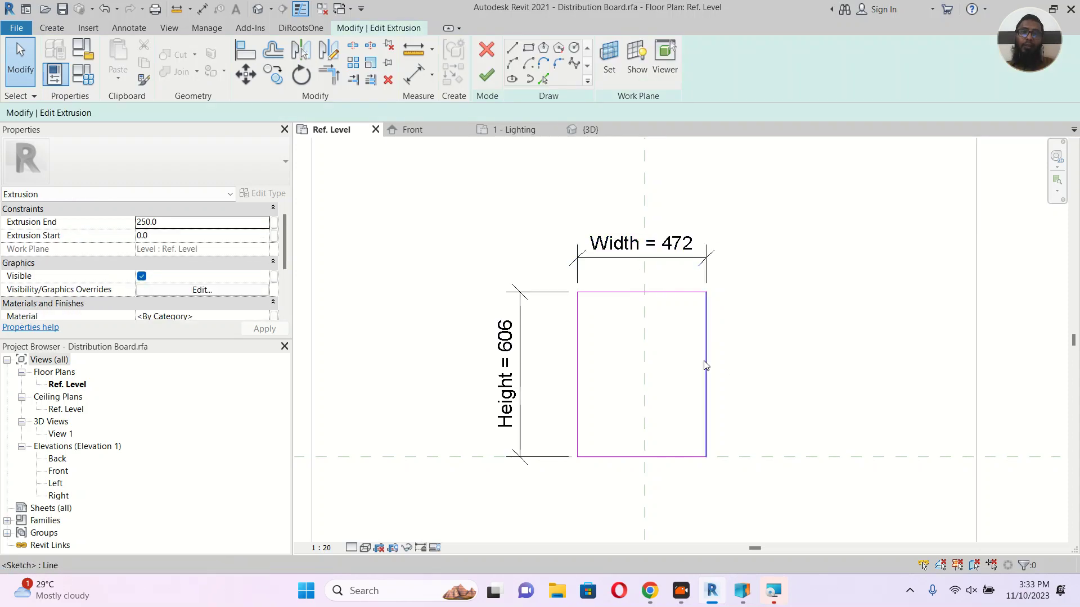
scroll(658, 329, "down", 1)
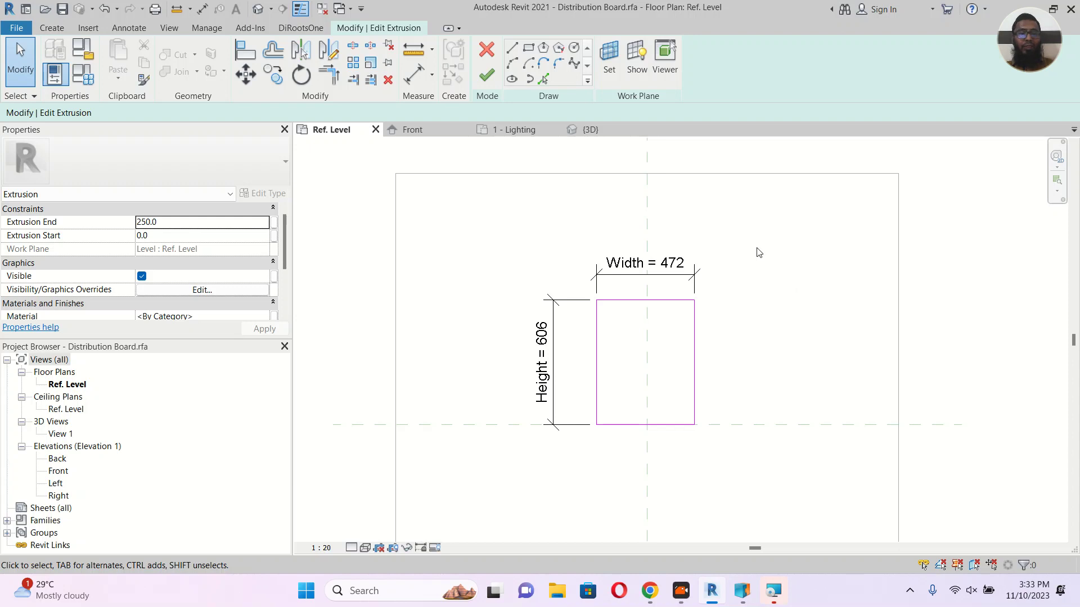
key("d")
key("i")
left_click(598, 336)
left_click(649, 203)
left_click(694, 323)
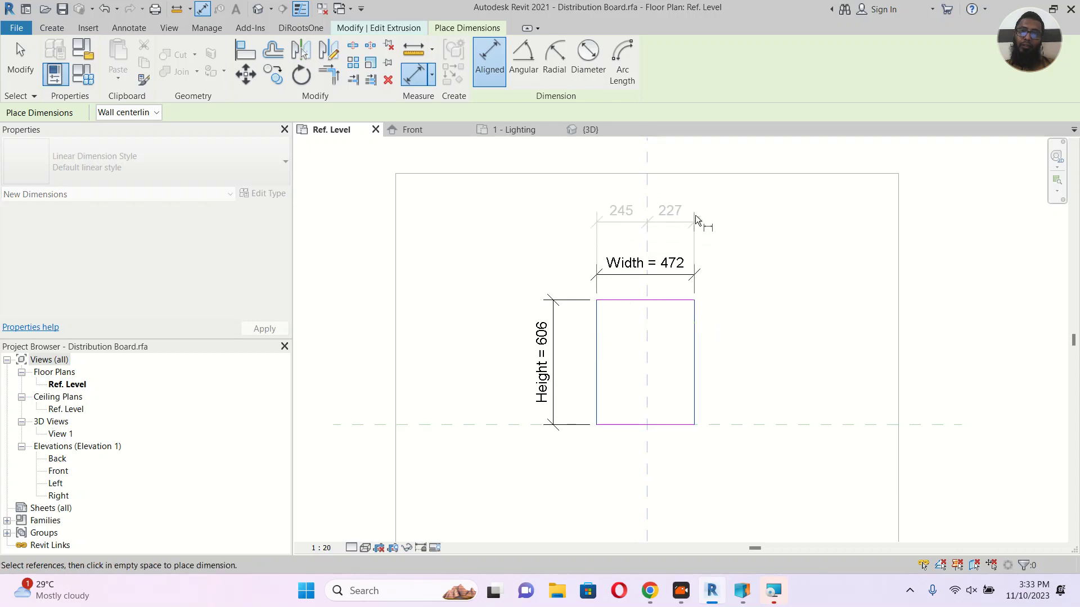
left_click(695, 215)
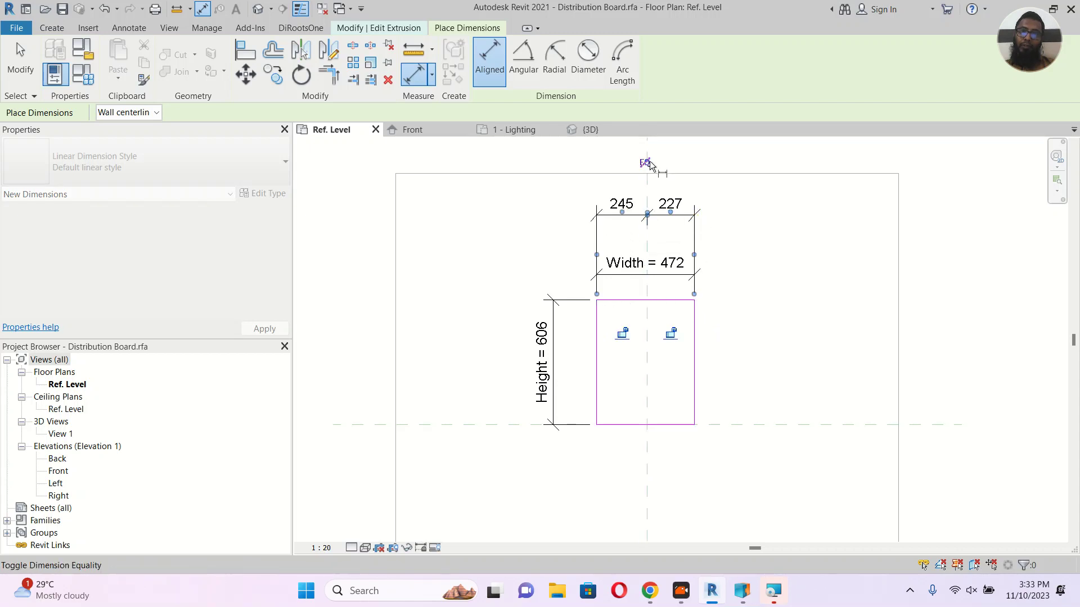
left_click(644, 162)
left_click(790, 252)
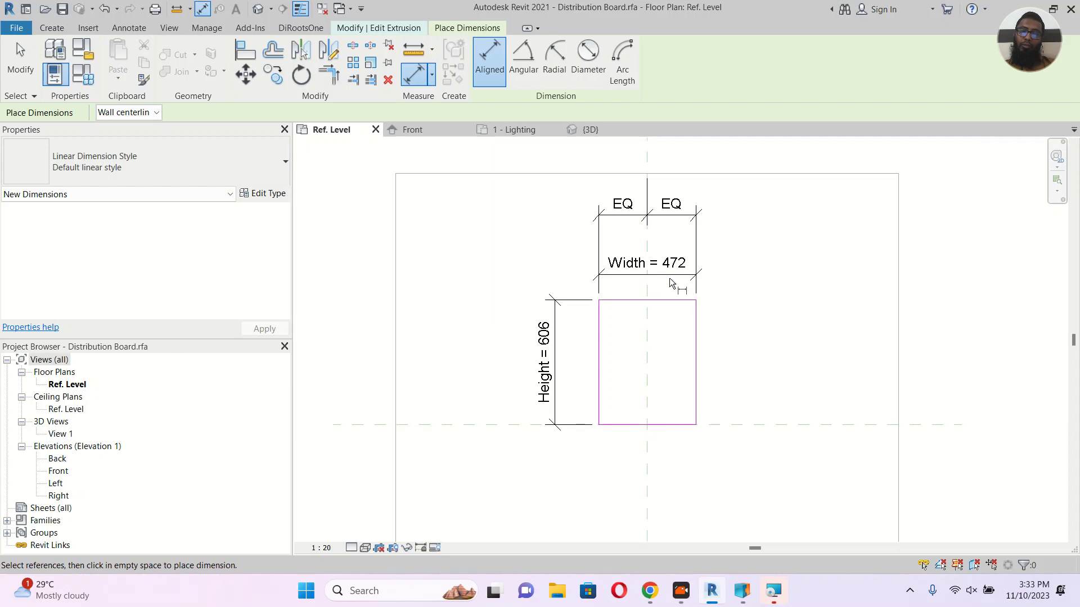
key("Escape")
key("Escape")
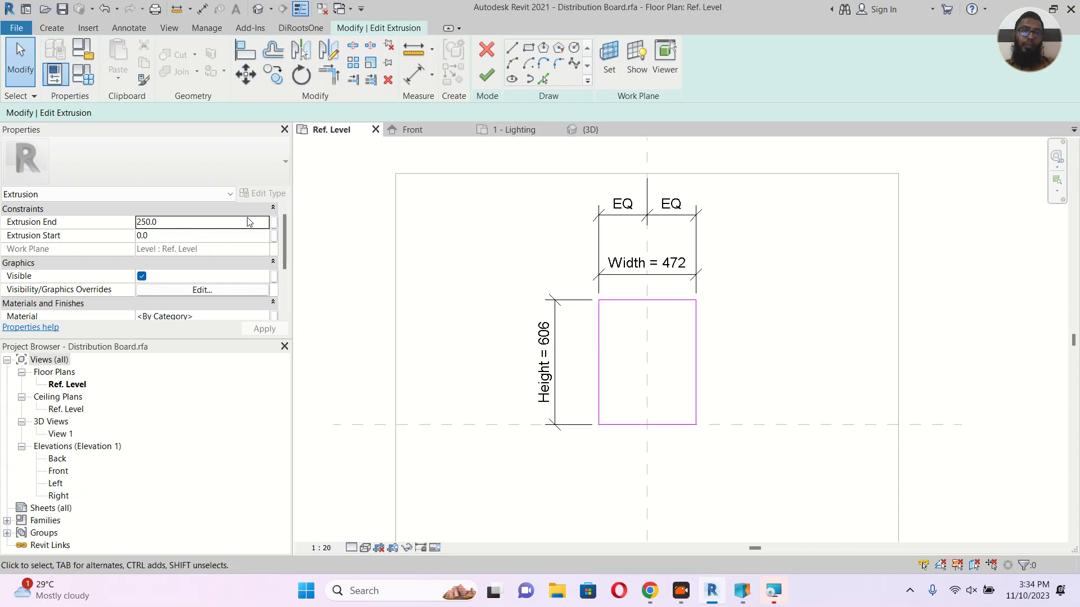
Set the family's Width parameter to 600 and finish the extrusion sketch.
left_click(93, 79)
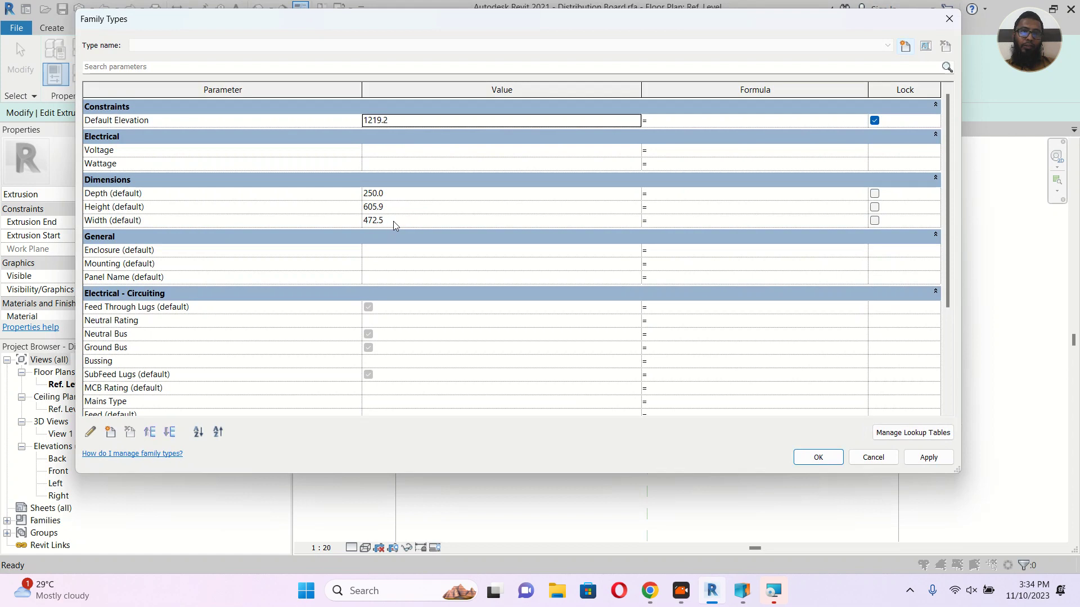
left_click(394, 223)
double_click(395, 222)
type("600")
left_click(832, 458)
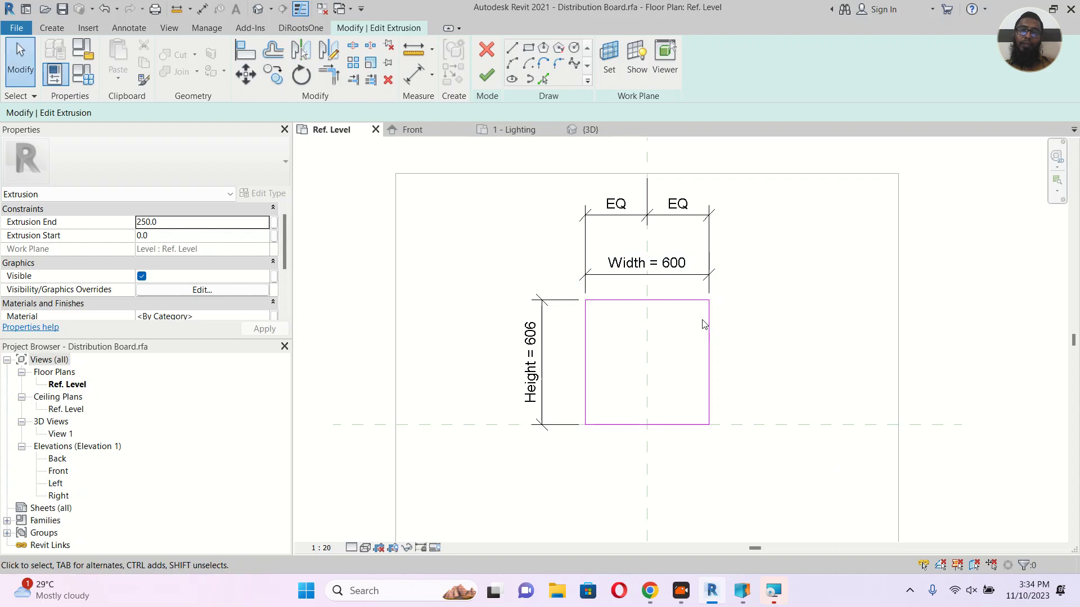
left_click(487, 76)
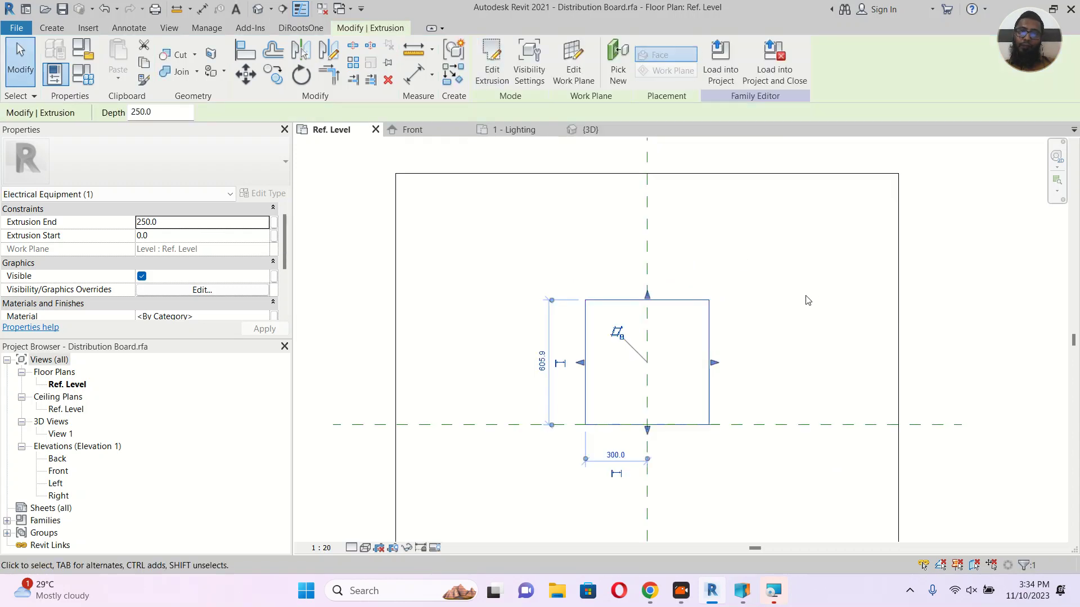
Reload the updated Distribution Board family into Project1, replacing the version already in the project.
scroll(798, 303, "down", 2)
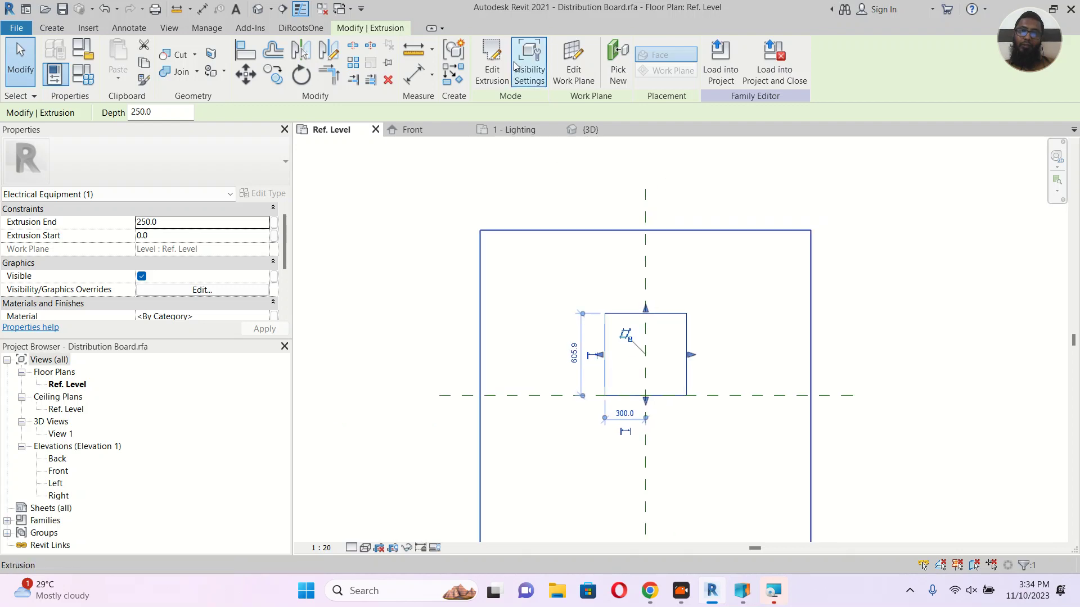
left_click(720, 63)
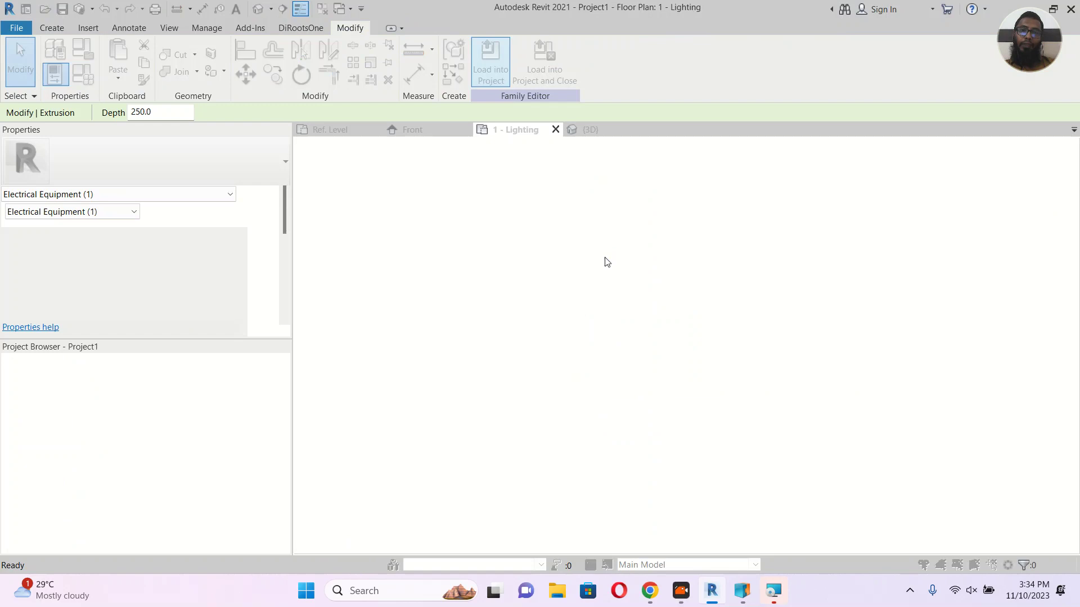
left_click(472, 260)
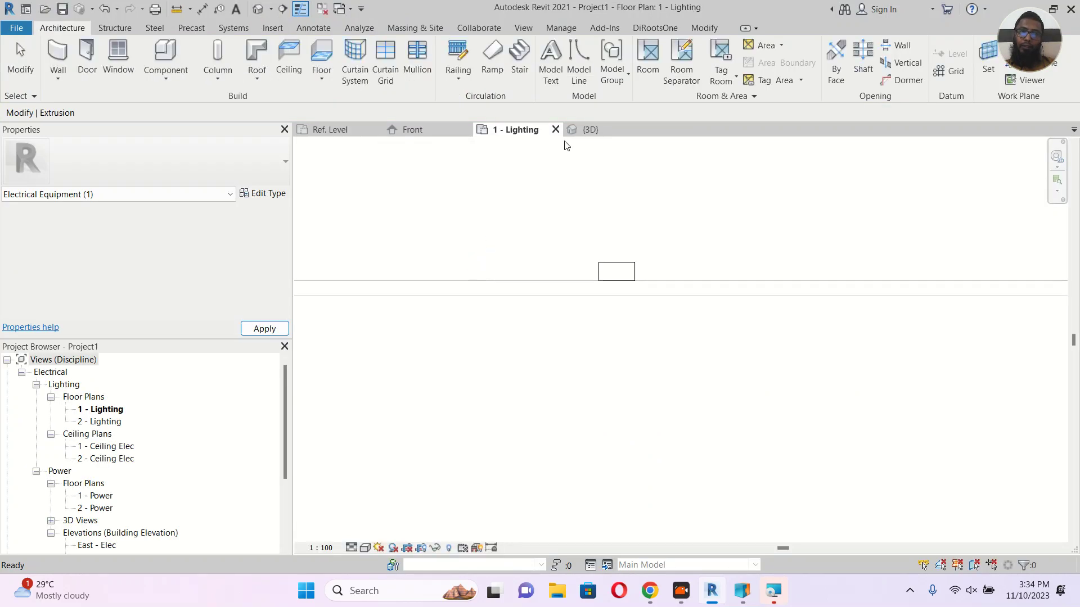
Examine the updated distribution board on the wall in the 3D view and check its instance properties.
left_click(589, 129)
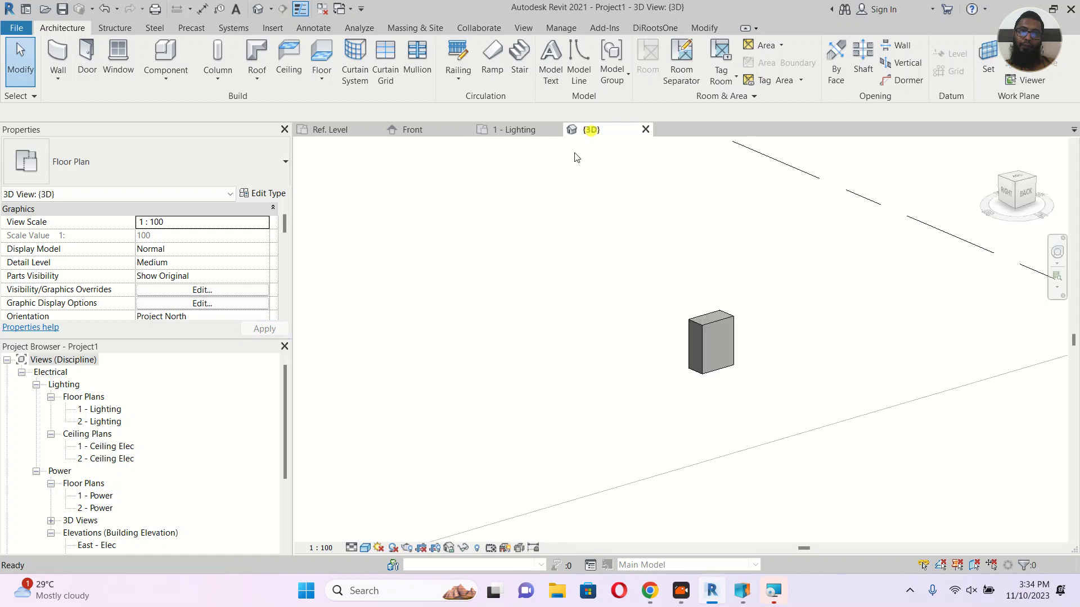
scroll(562, 278, "down", 5)
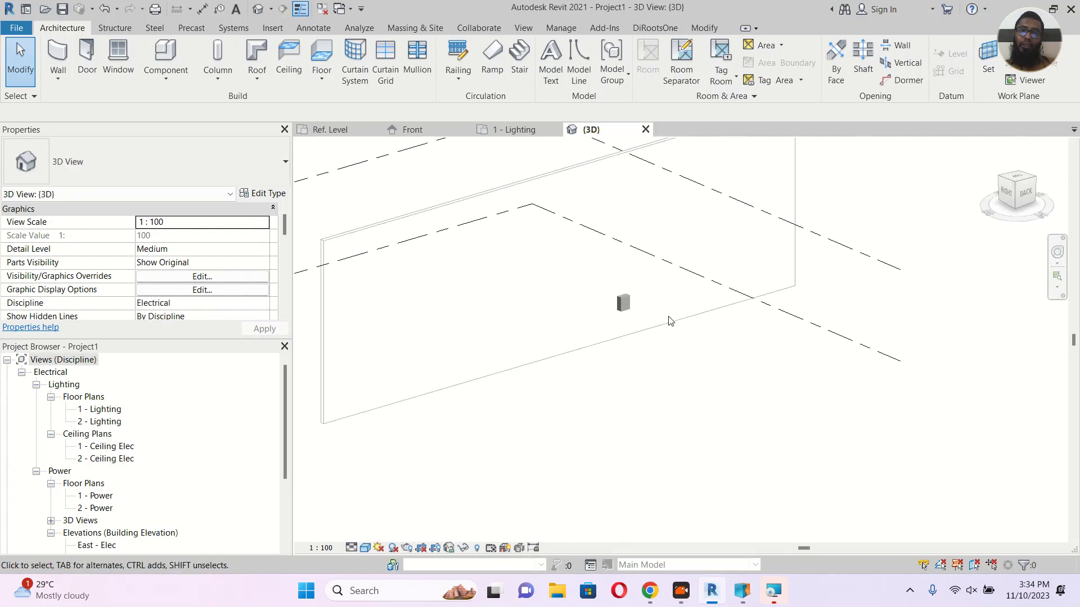
scroll(629, 303, "up", 5)
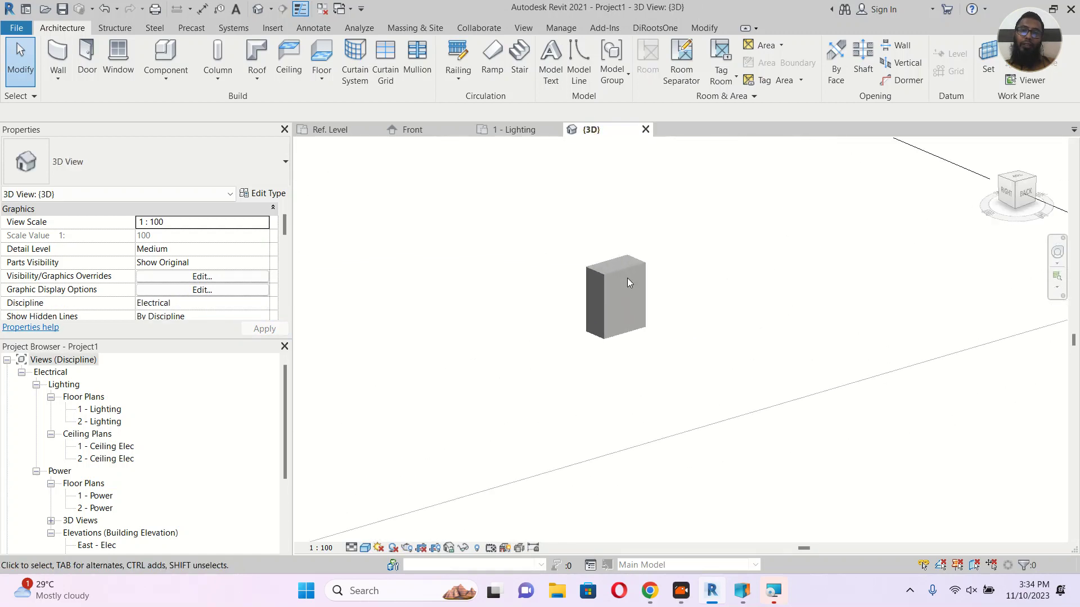
left_click(630, 271)
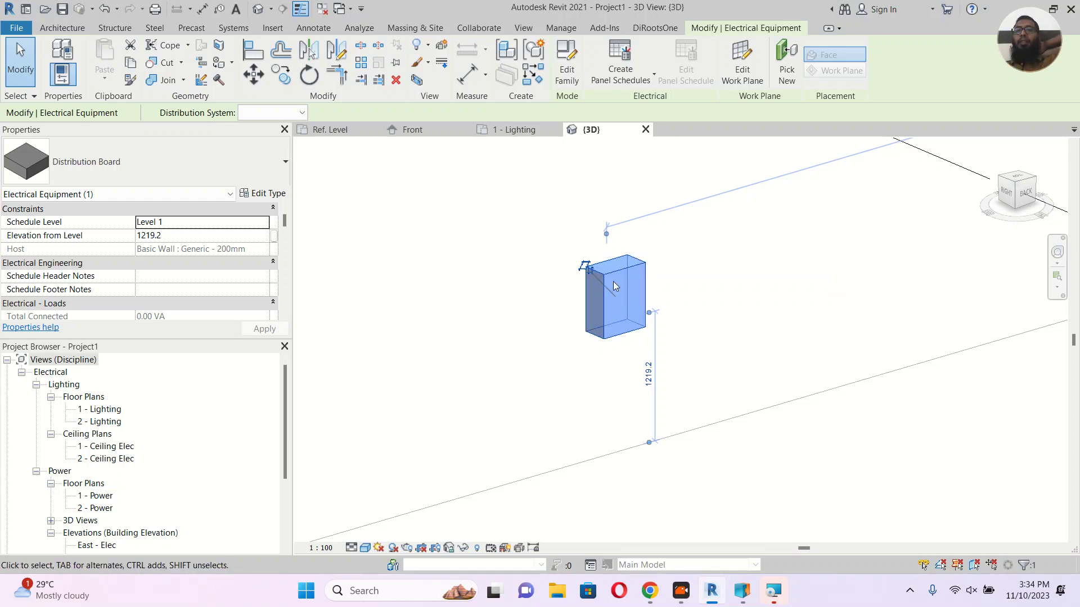
left_click(778, 305)
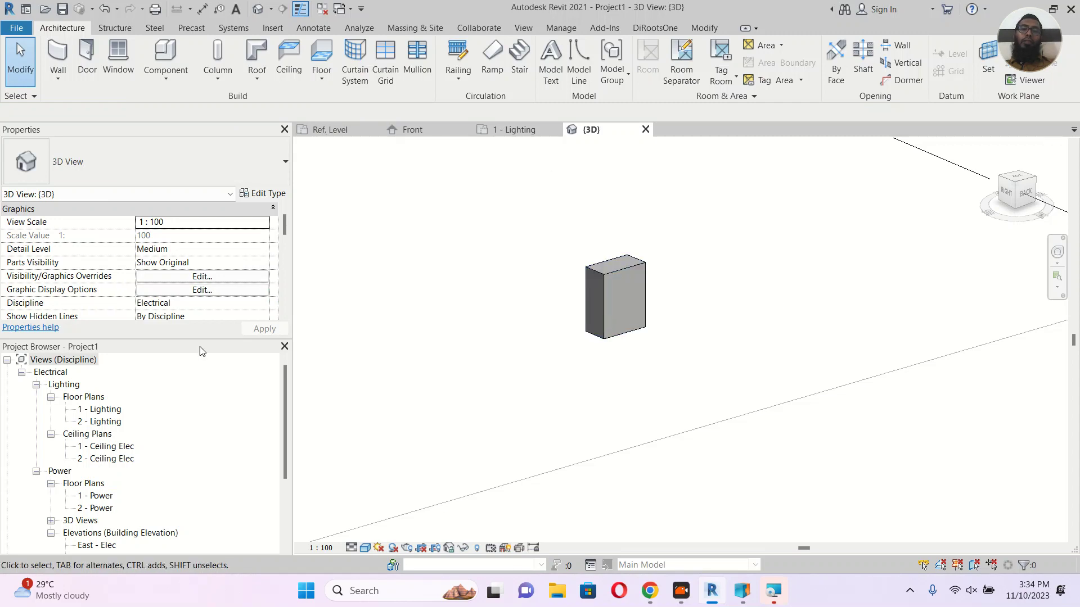
Open the East - Elec elevation and examine the distribution board's position on the wall above Level 1.
scroll(135, 495, "down", 2)
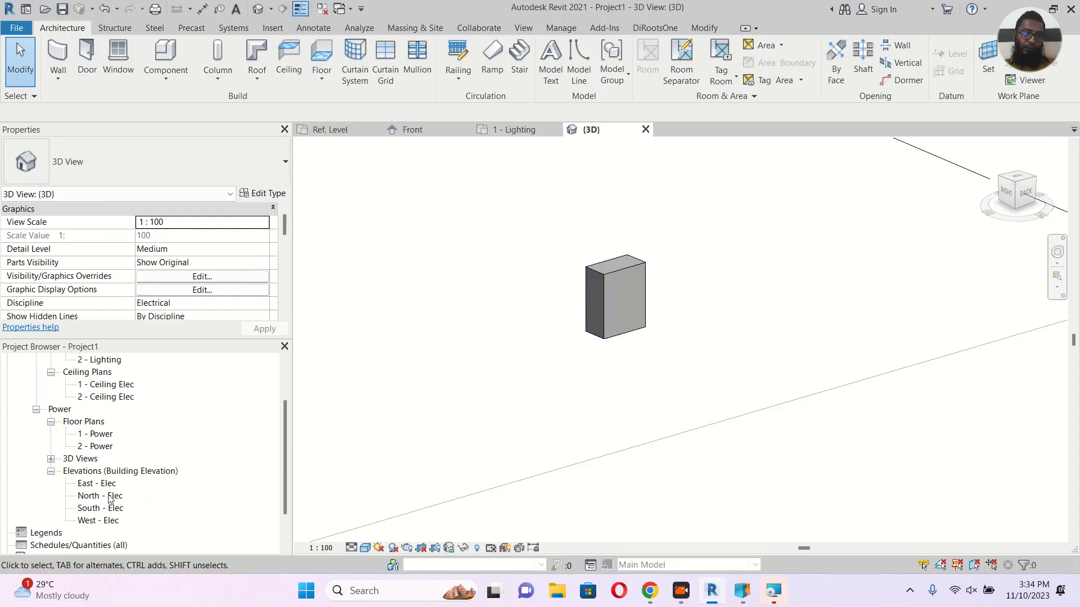
double_click(92, 483)
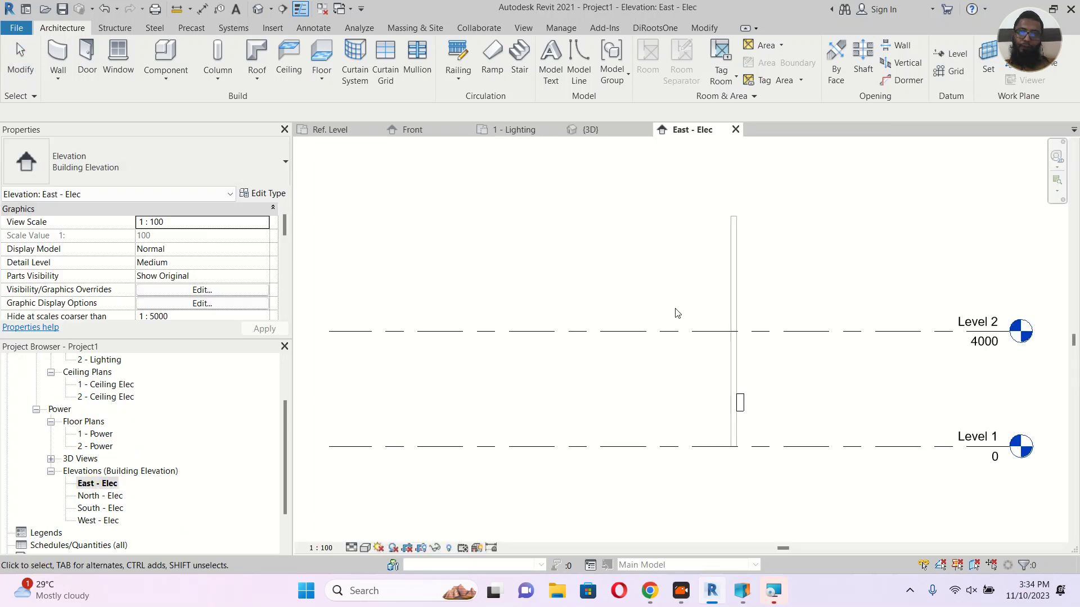
scroll(755, 423, "up", 5)
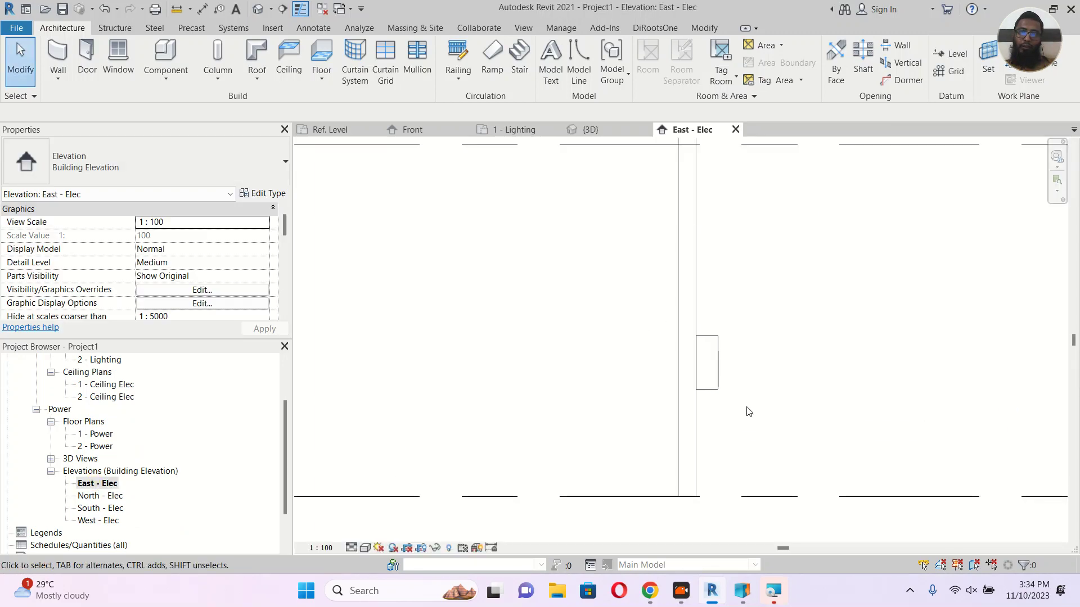
left_click(717, 355)
middle_click_drag(761, 356, 732, 314)
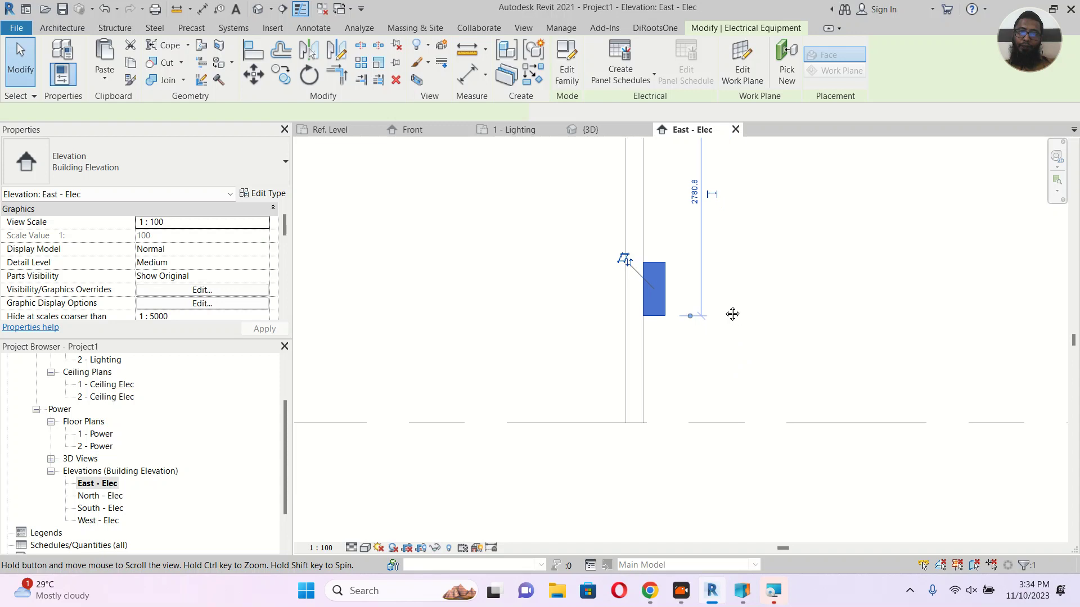
scroll(673, 372, "up", 2)
left_click(573, 326)
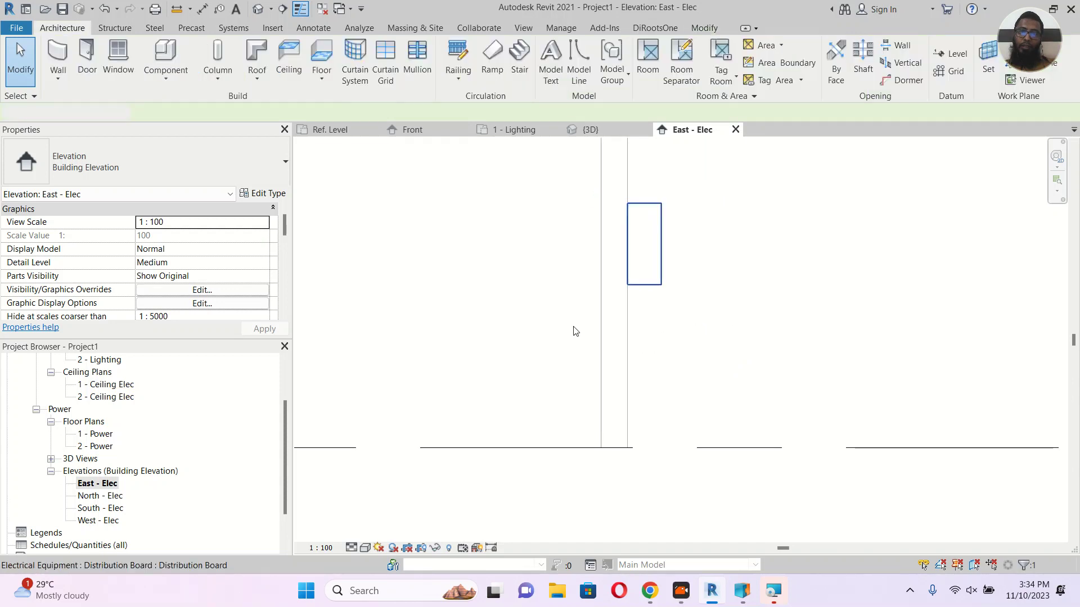
Dimension the height from Level 1 to the distribution board's bottom edge and check the board's Elevation from Level property.
middle_click_drag(740, 313, 658, 356)
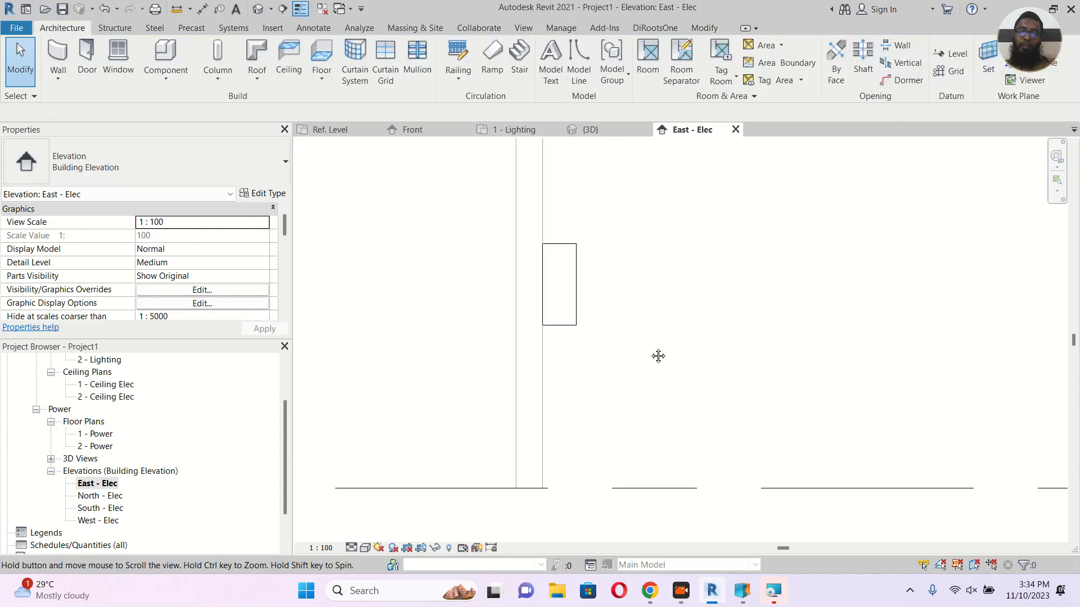
scroll(651, 357, "down", 1)
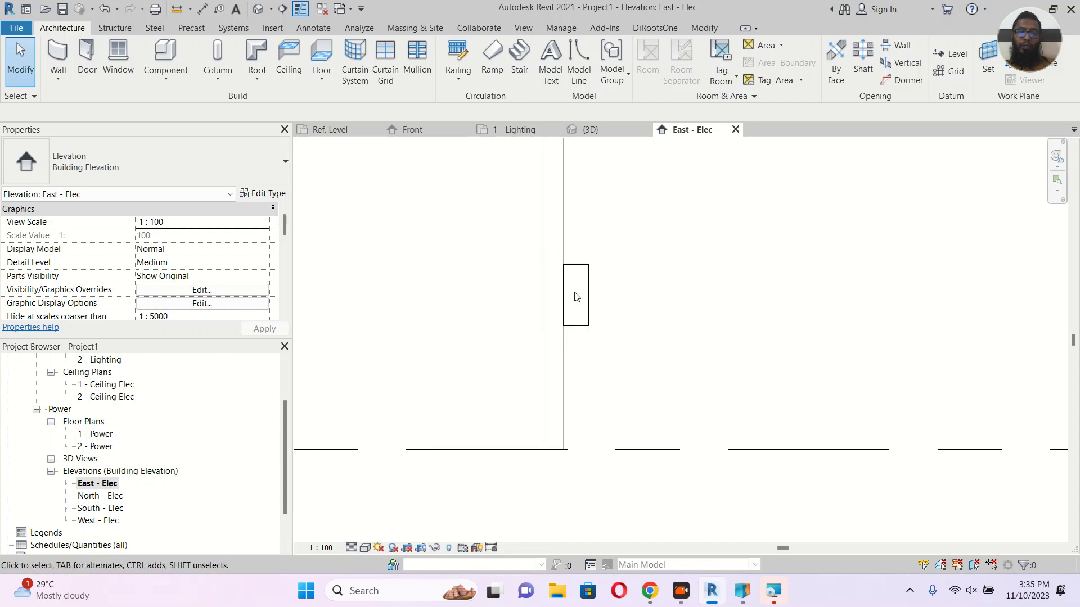
key("d")
key("i")
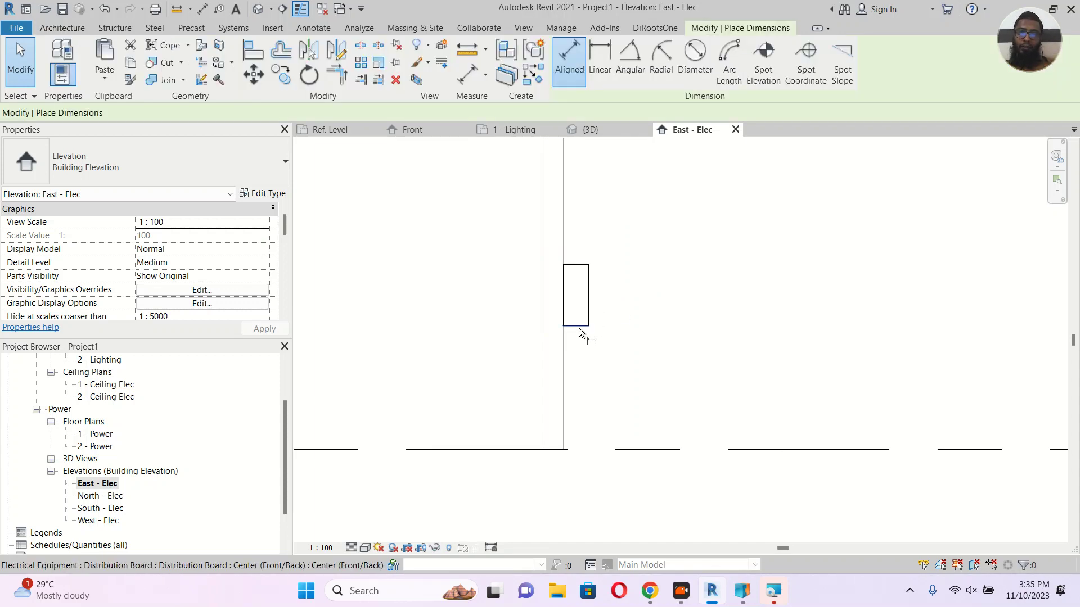
left_click(579, 327)
left_click(627, 447)
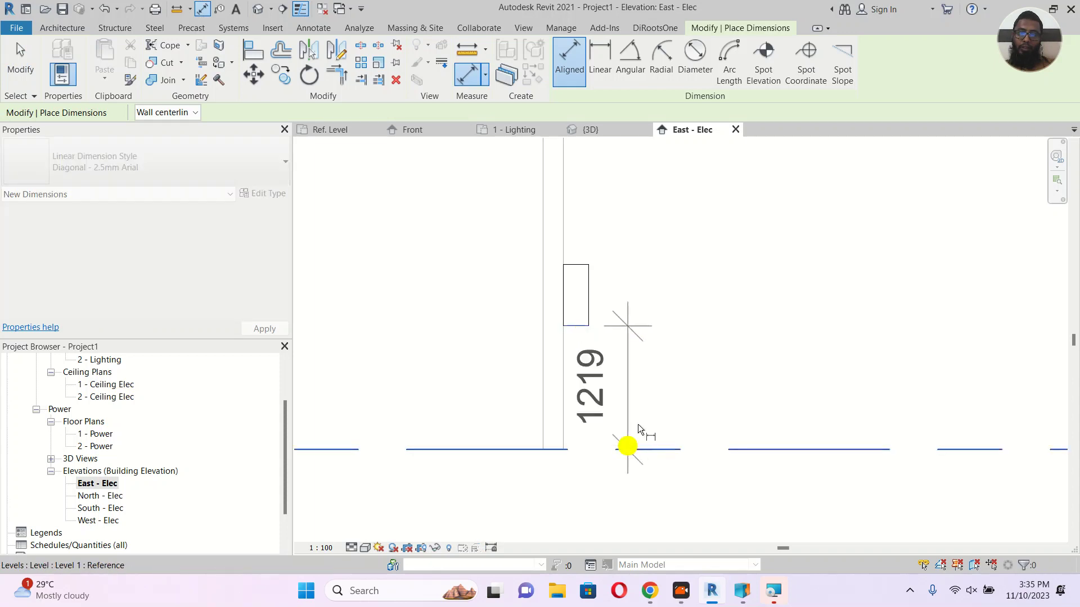
left_click(662, 386)
key("Escape")
key("Escape")
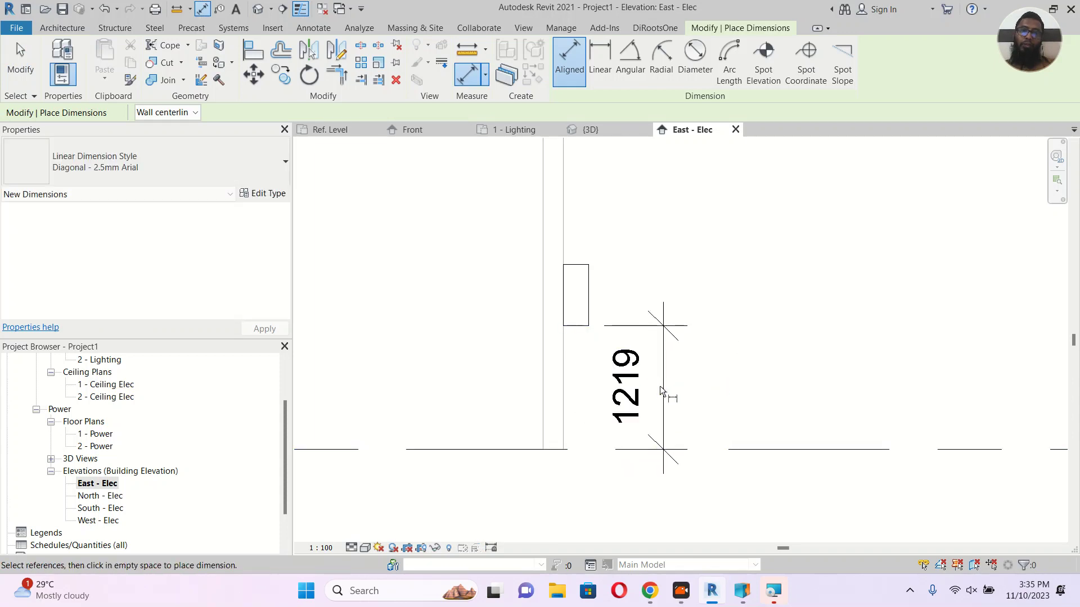
left_click(589, 277)
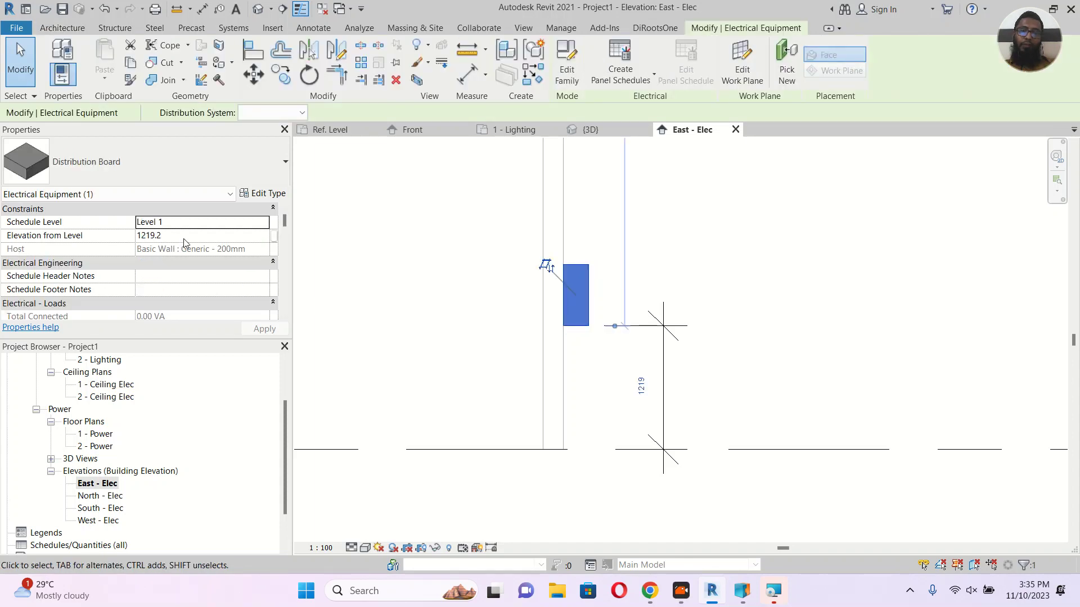
Check the family's Ref. Level plan, close the 1 - Lighting and Front views, and return to the East - Elec elevation.
left_click(343, 129)
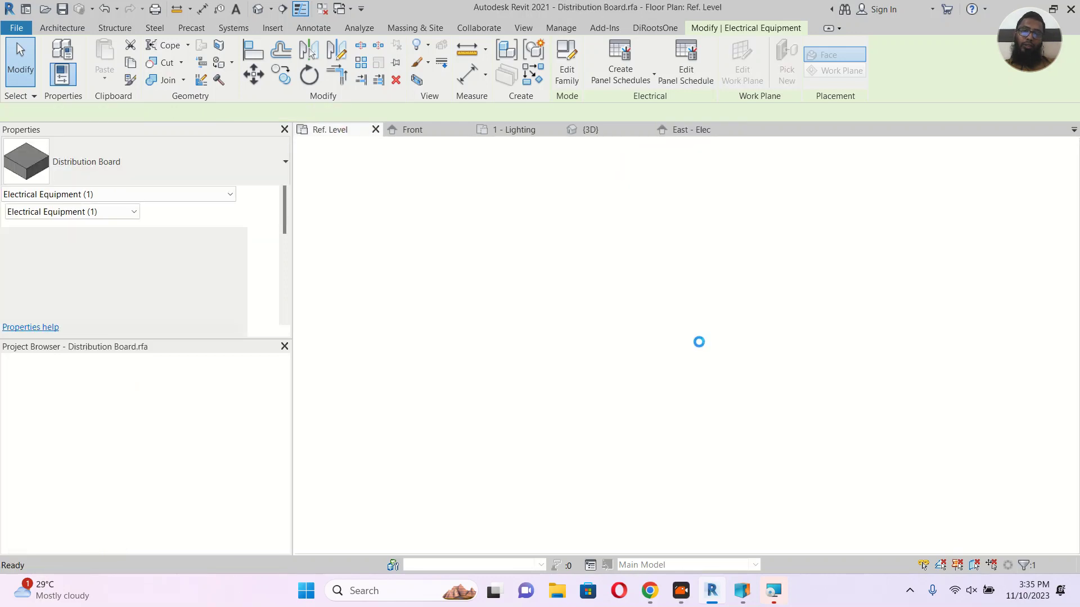
left_click(589, 403)
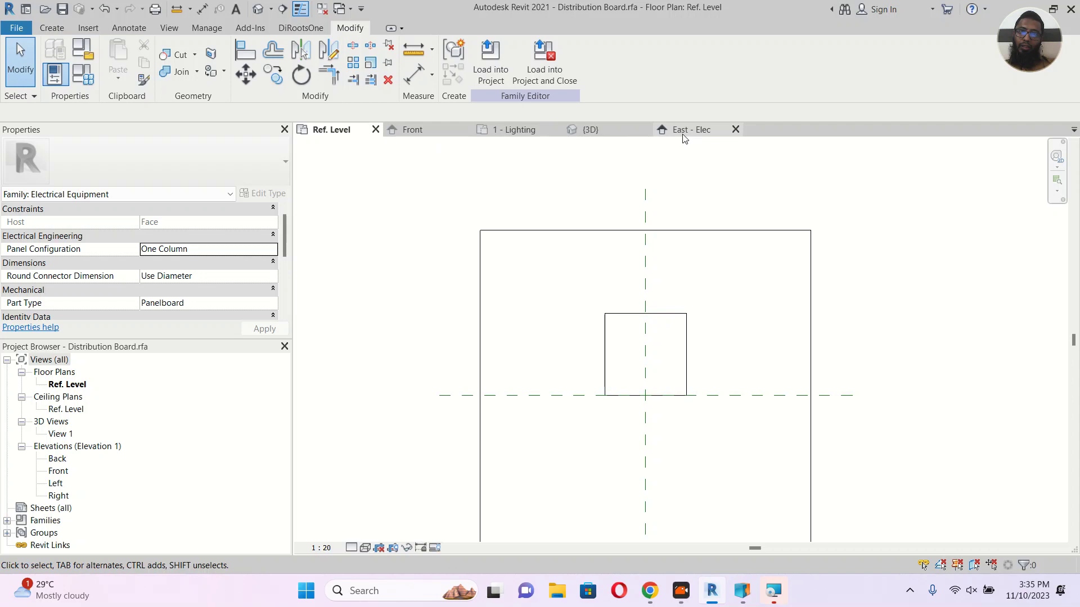
left_click(531, 129)
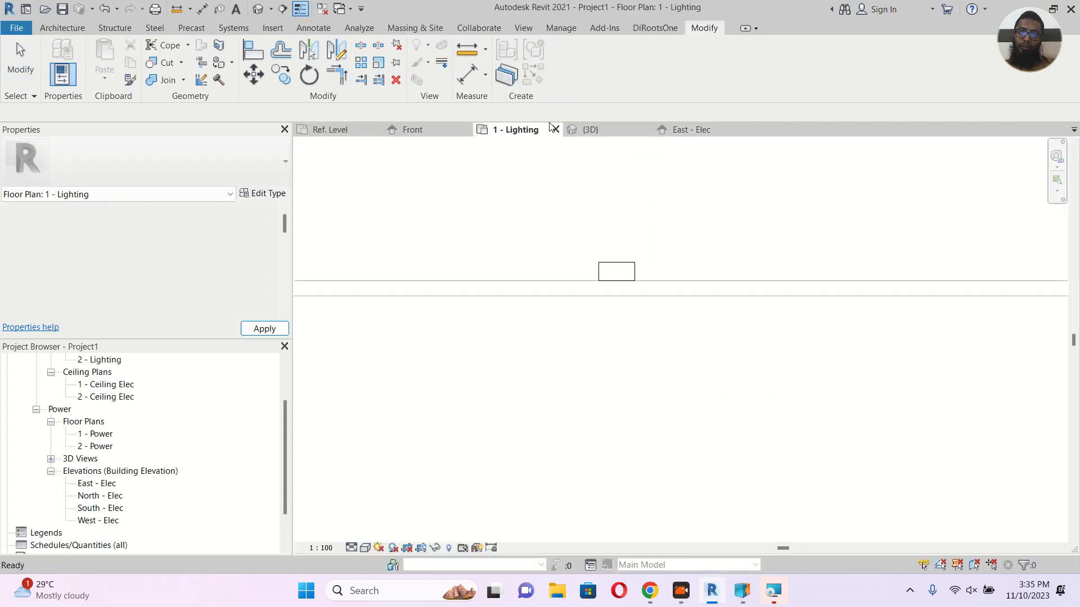
left_click(555, 130)
left_click(416, 130)
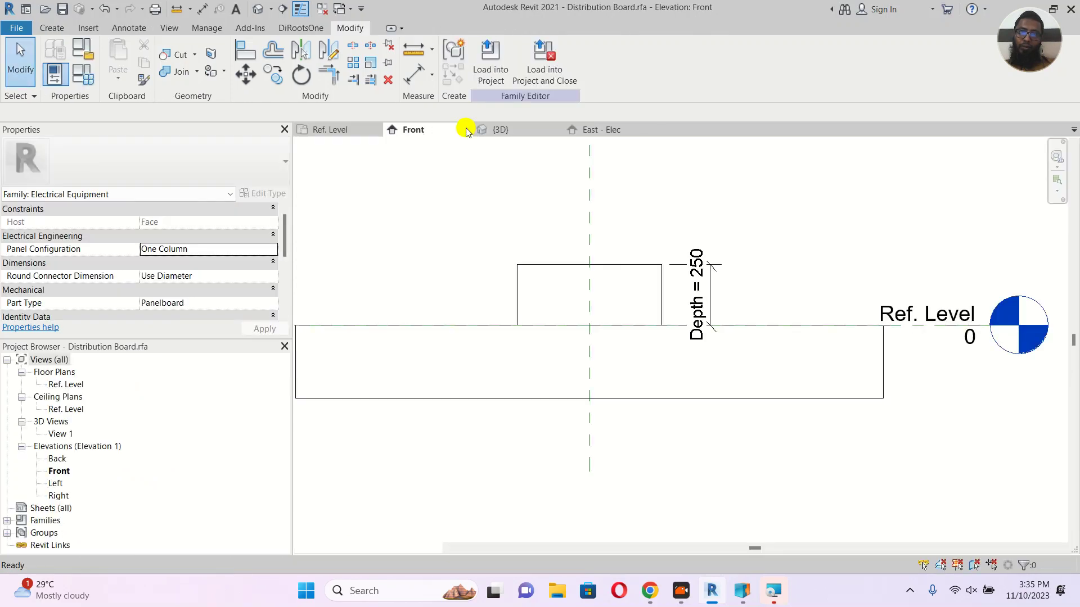
left_click(466, 130)
left_click(425, 129)
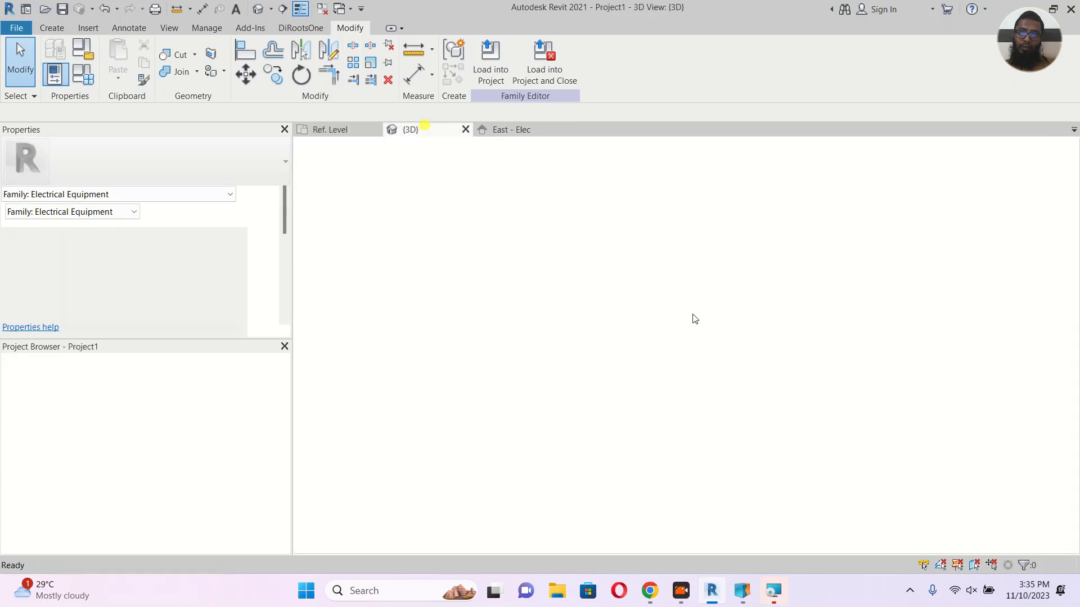
left_click(513, 130)
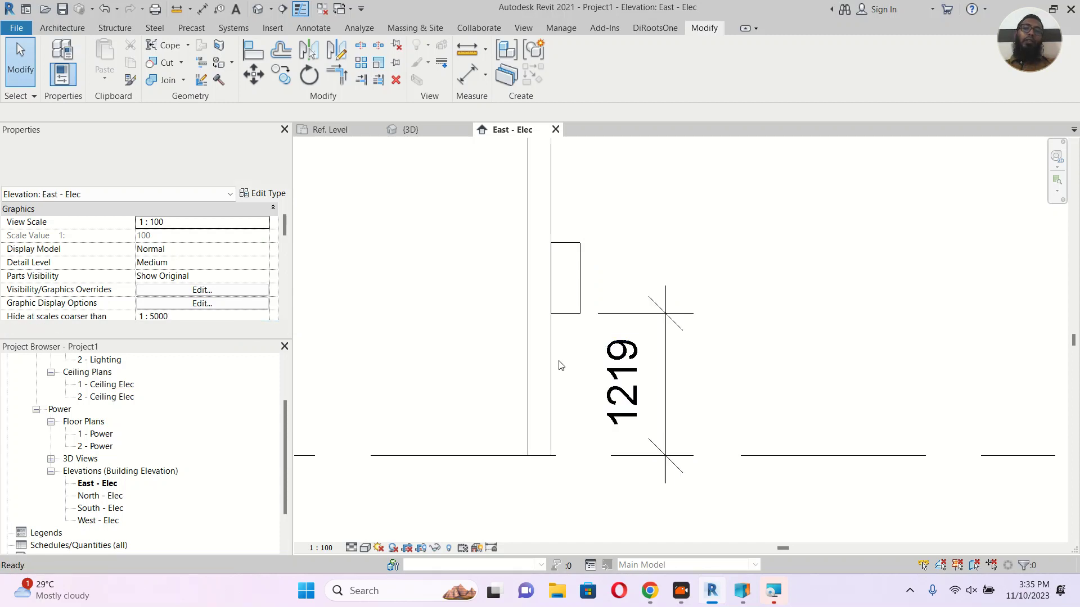
Add an aligned dimension from the distribution board's top edge down to Level 1, placed beyond the wall's far side.
scroll(562, 360, "up", 1)
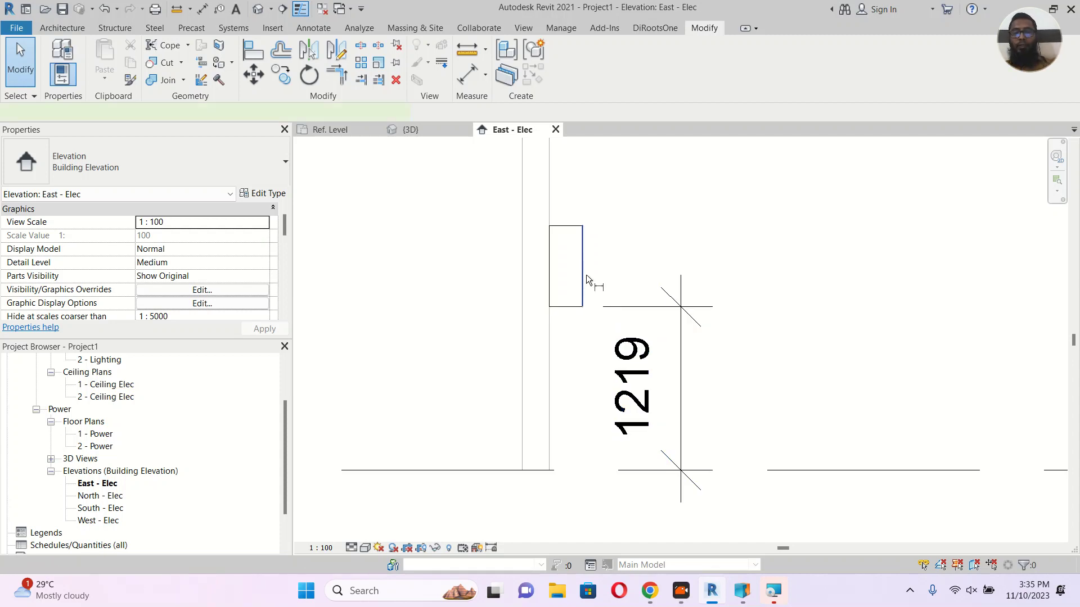
key("d")
key("i")
left_click(563, 226)
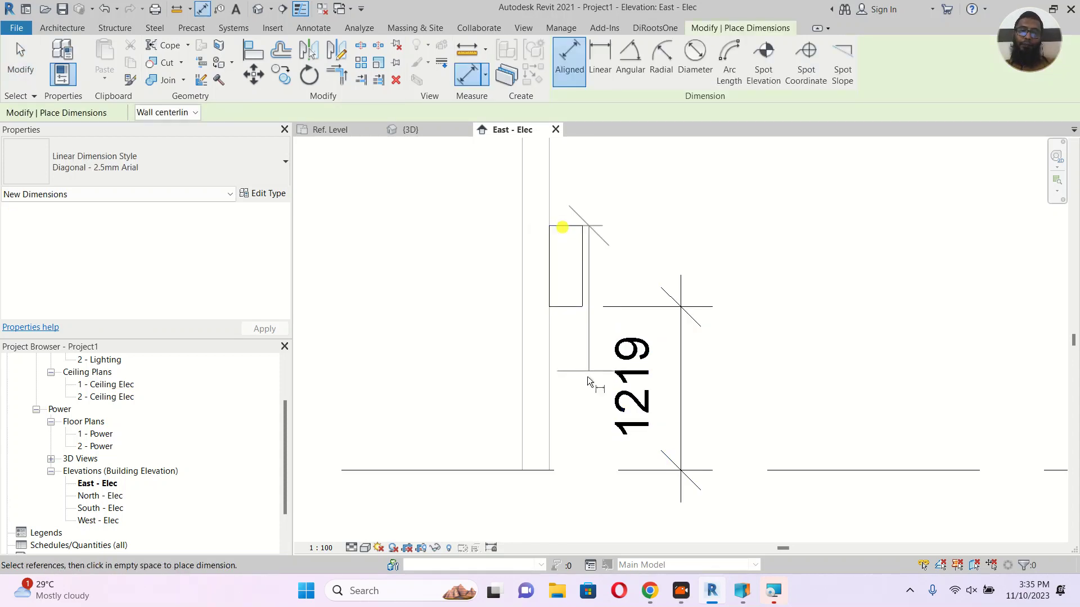
left_click(621, 467)
left_click(414, 358)
key("Escape")
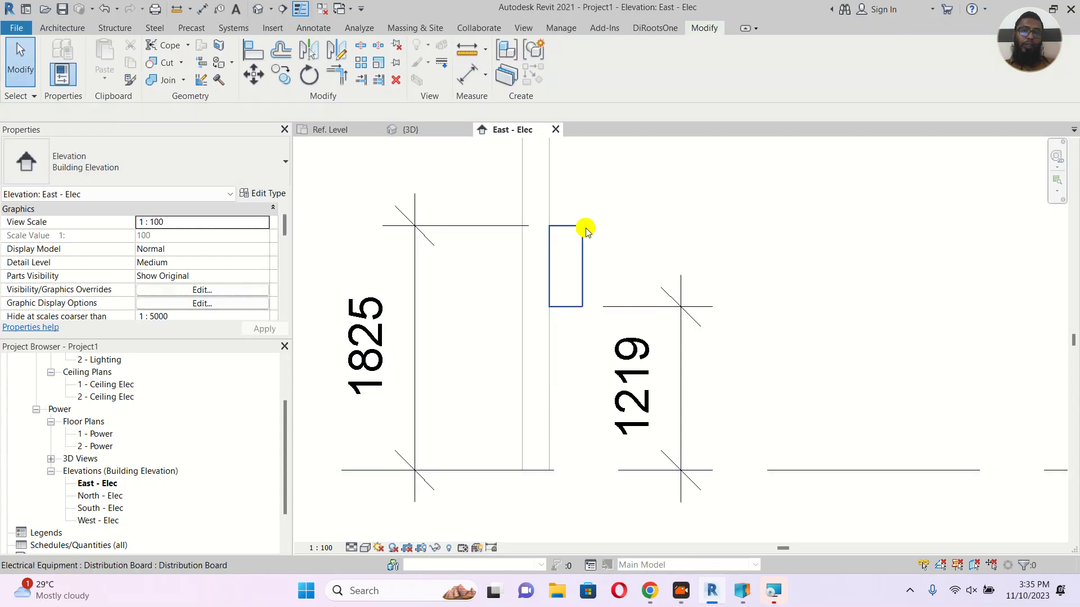
Set the height of the distribution board's top edge above Level 1 to 1800.
left_click(585, 231)
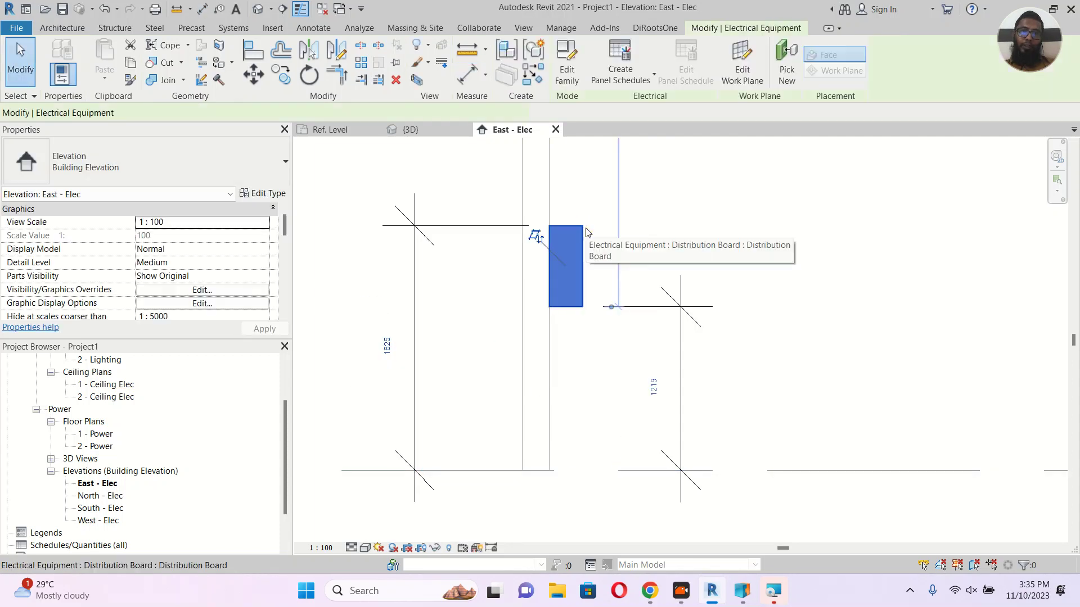
left_click(390, 349)
type("1")
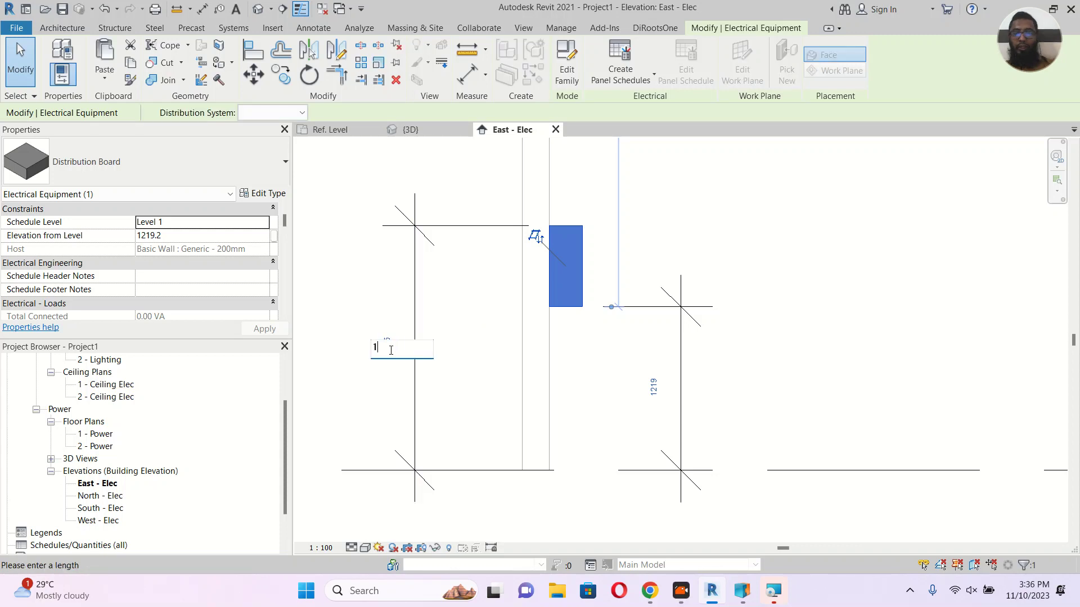
type("800")
key("Return")
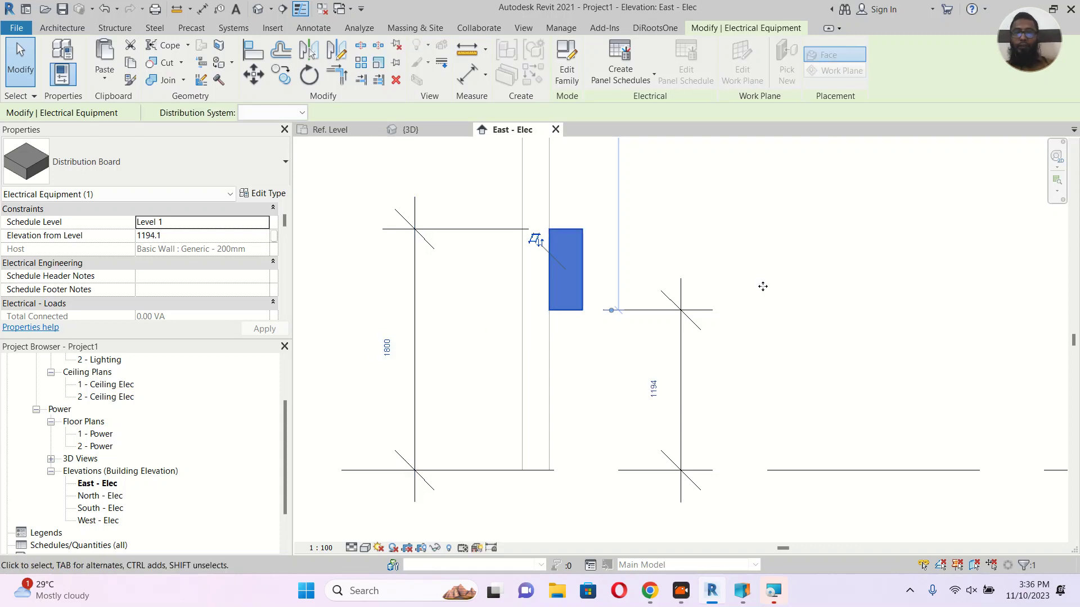
left_click(815, 278)
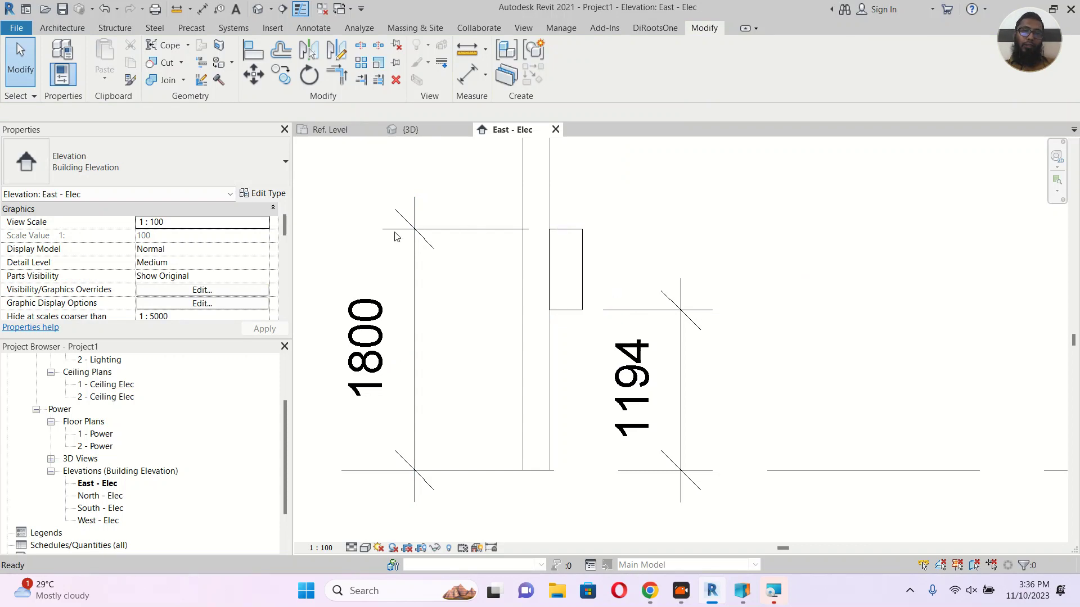
Delete the 1800 dimension to the board's top edge and check the board's Elevation from Level property.
left_click(583, 236)
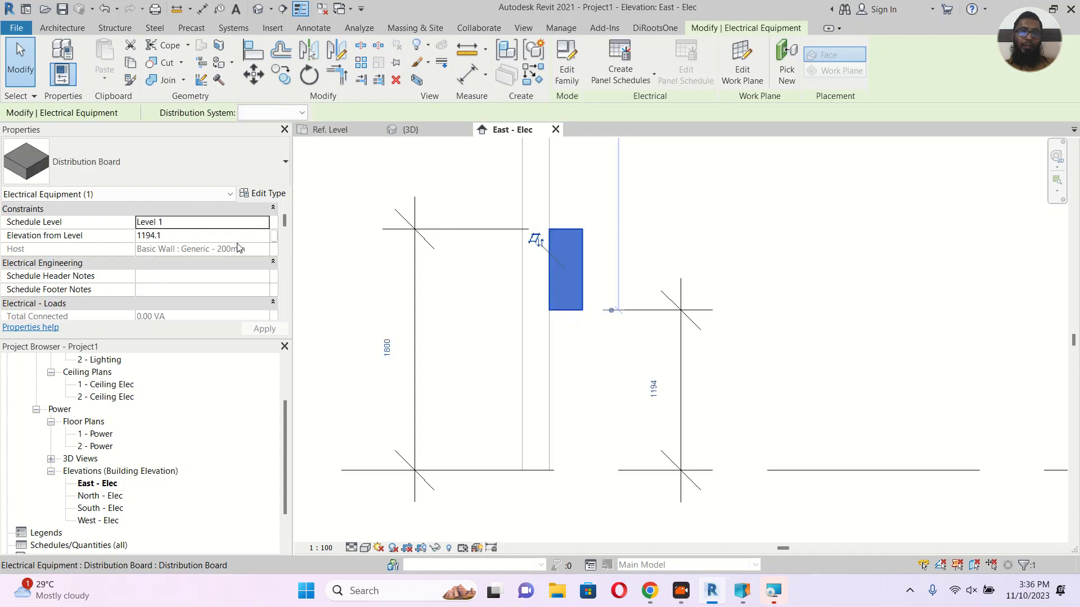
left_click(482, 231)
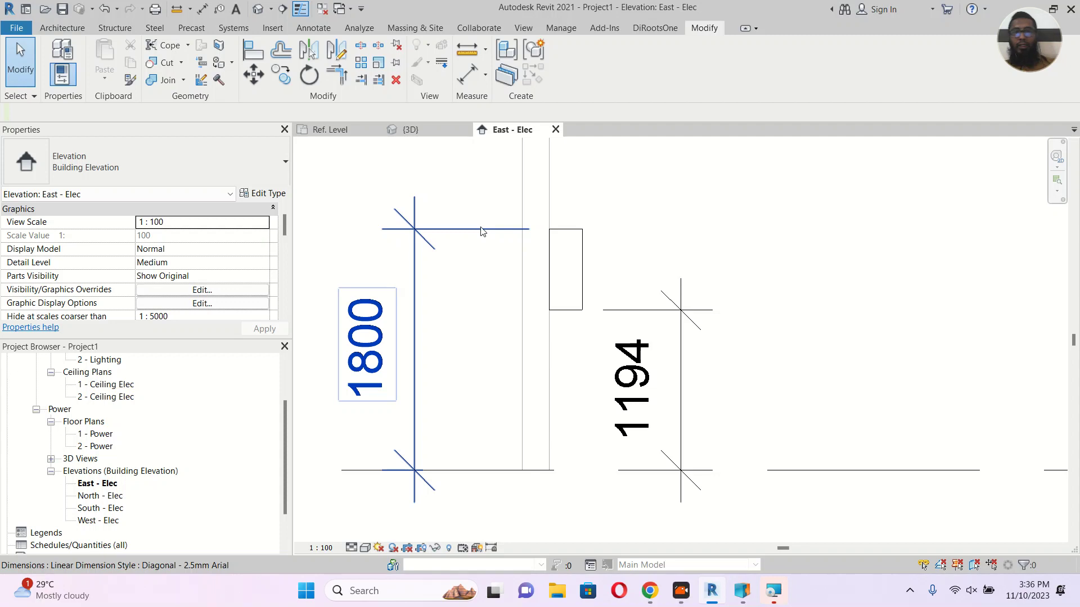
key("Delete")
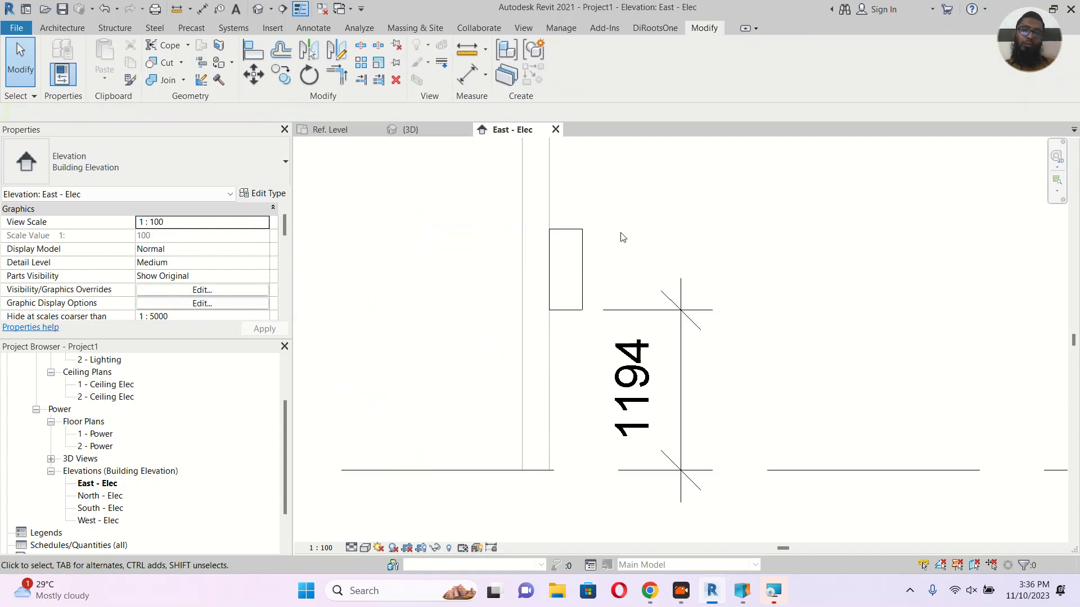
left_click(579, 263)
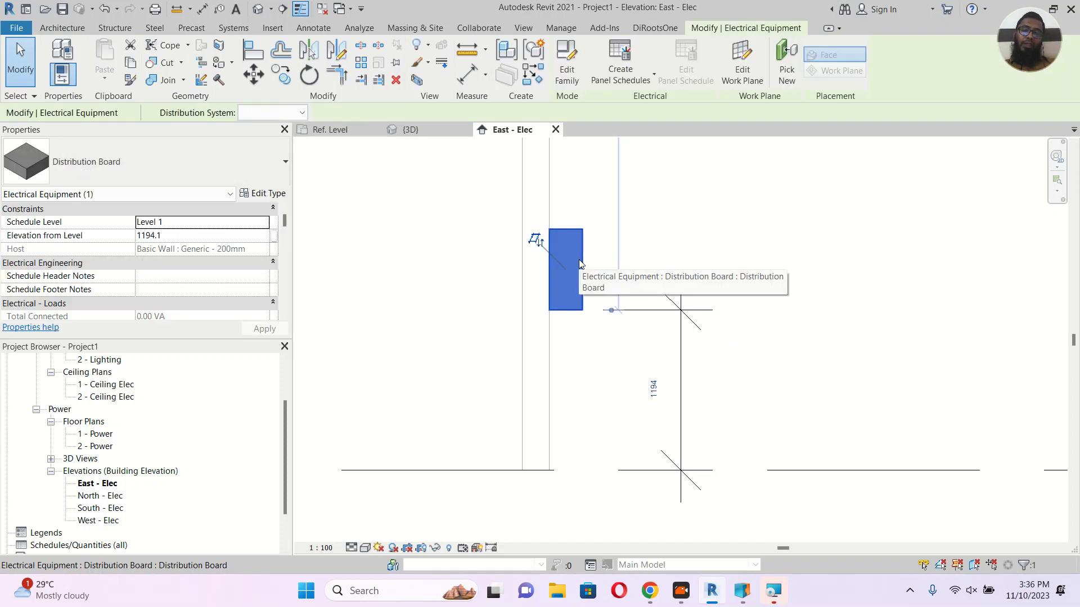
left_click(699, 295)
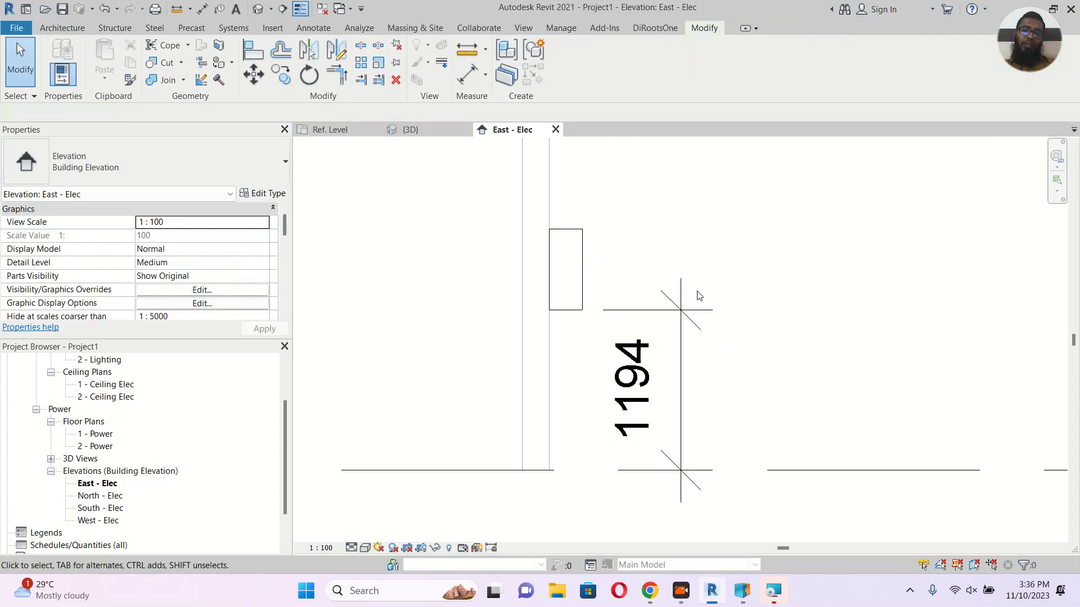
middle_click_drag(773, 308, 752, 303)
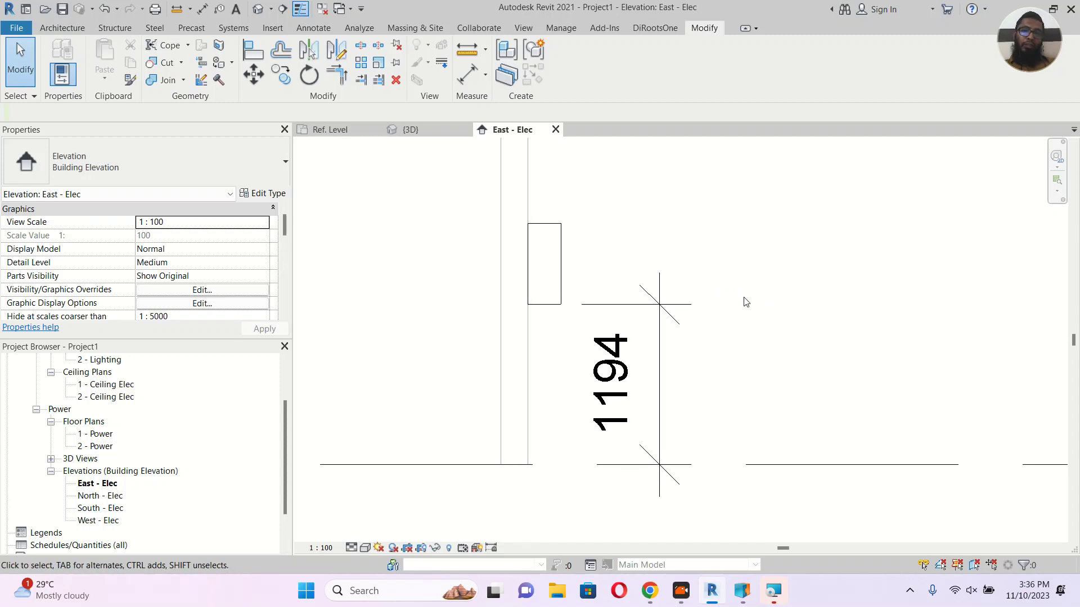
left_click(562, 238)
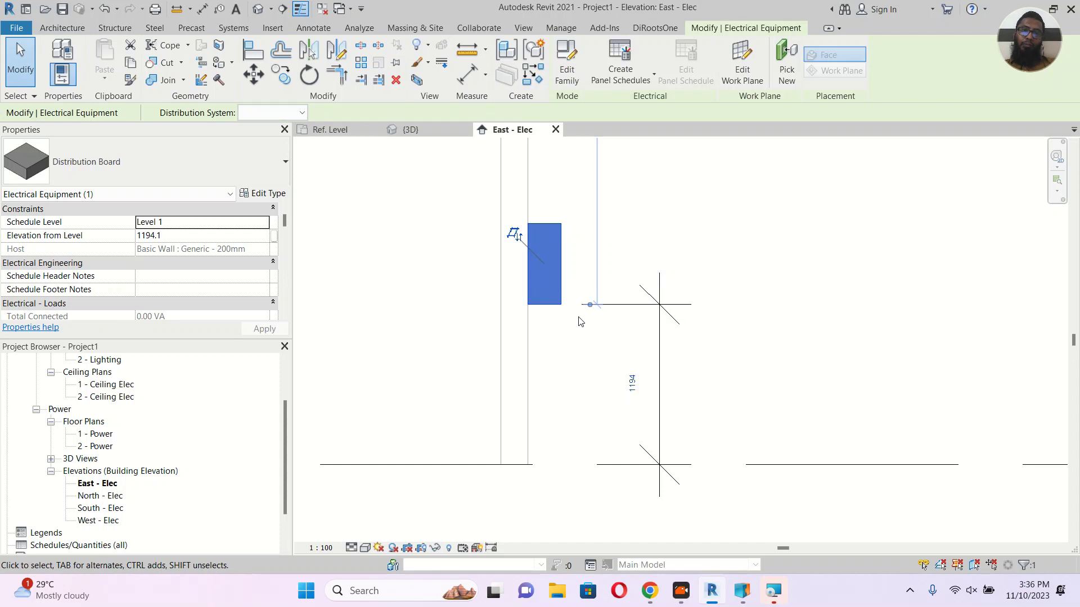
left_click(624, 366)
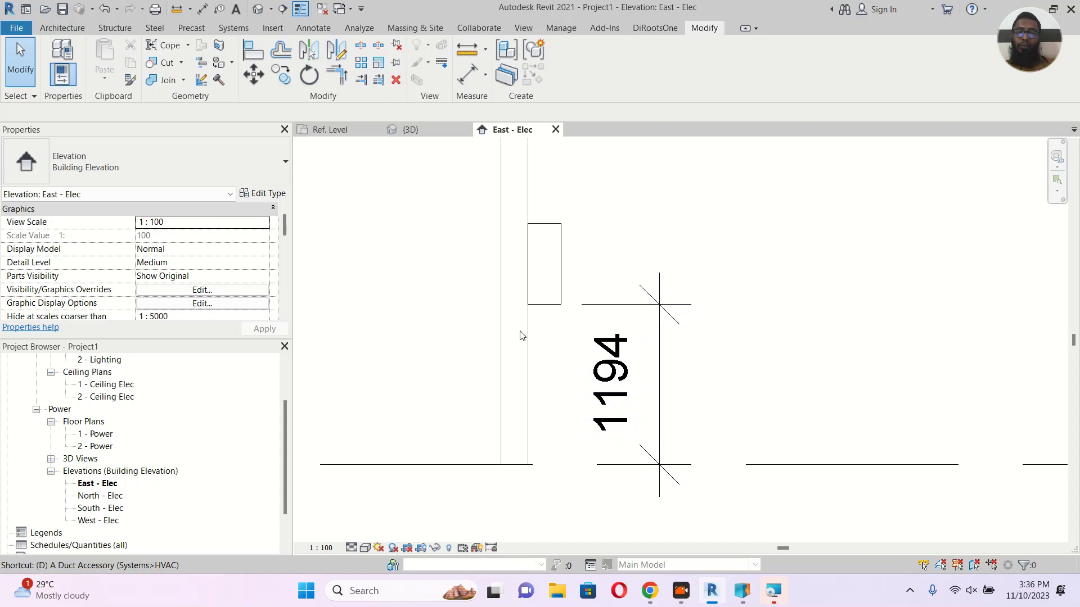
Dimension the distribution board's top edge from Level 1 once more, and delete that dimension.
key("d")
key("i")
left_click(544, 223)
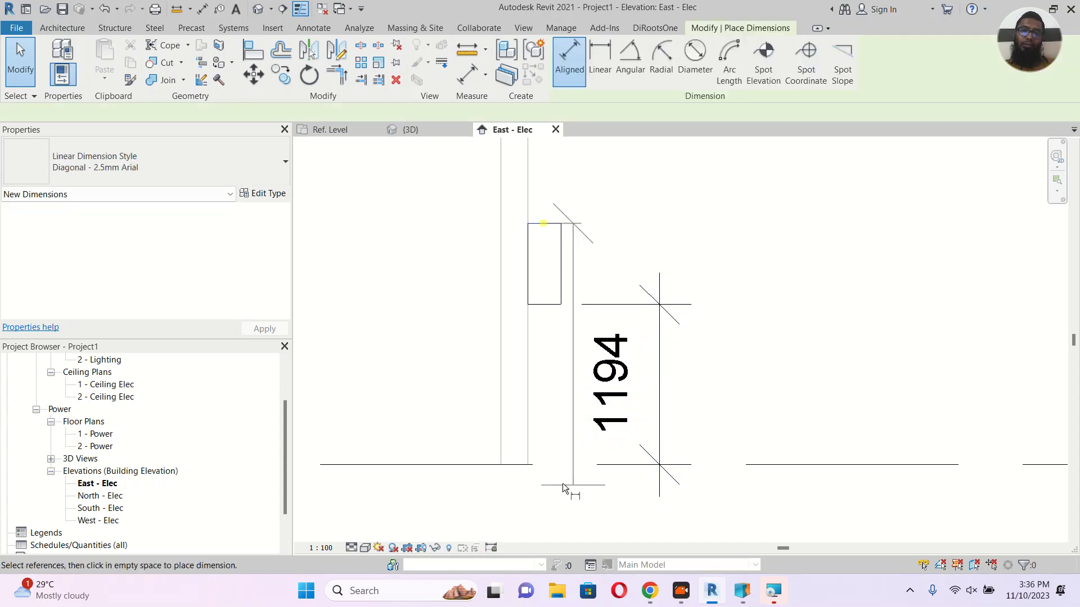
left_click(486, 467)
left_click(437, 373)
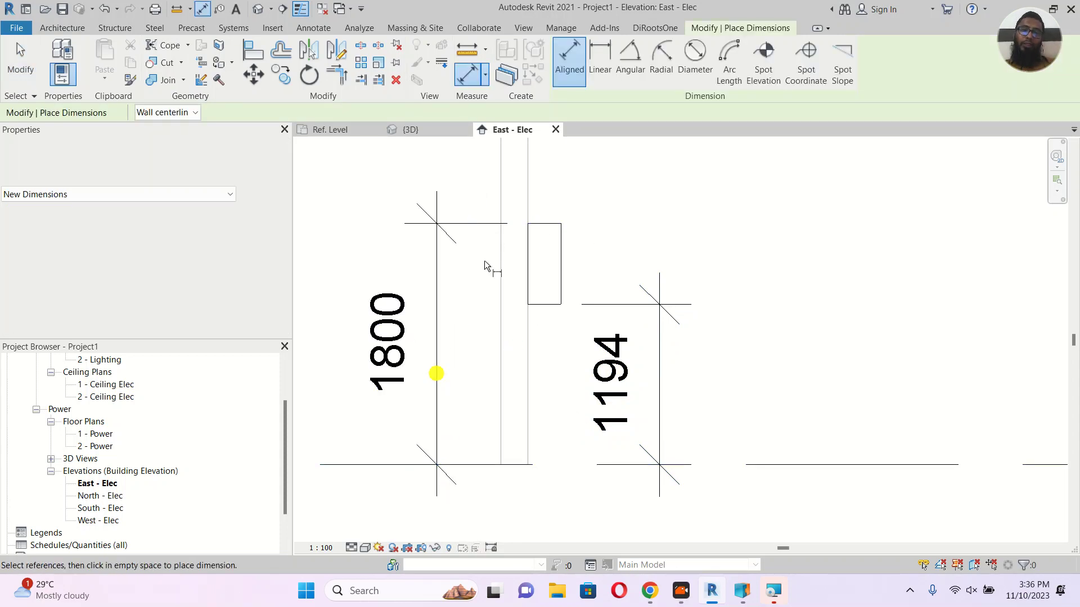
key("Escape")
key("Escape")
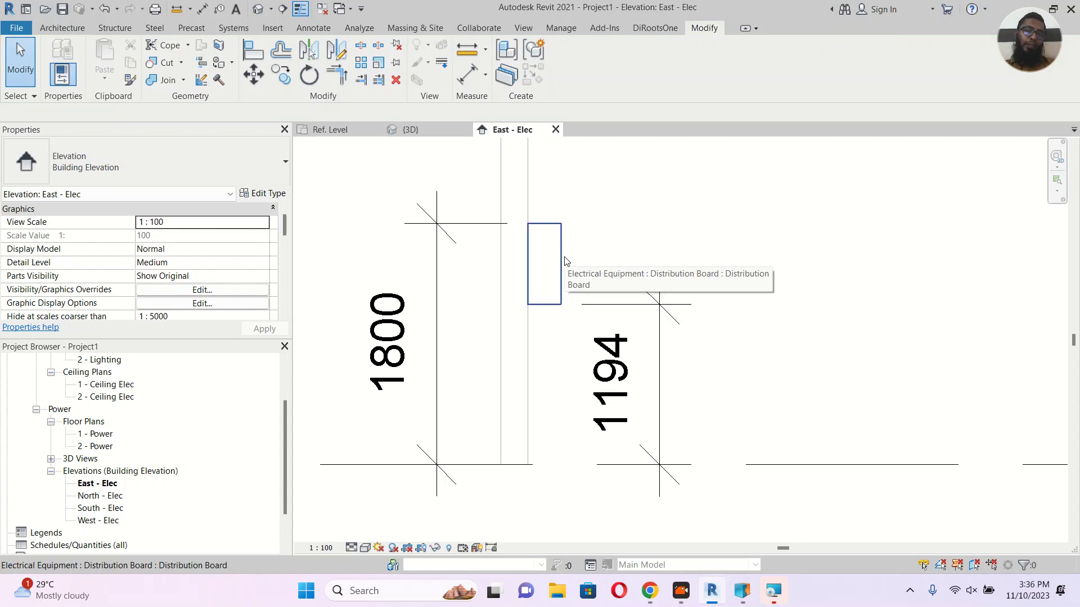
left_click(463, 225)
key("Delete")
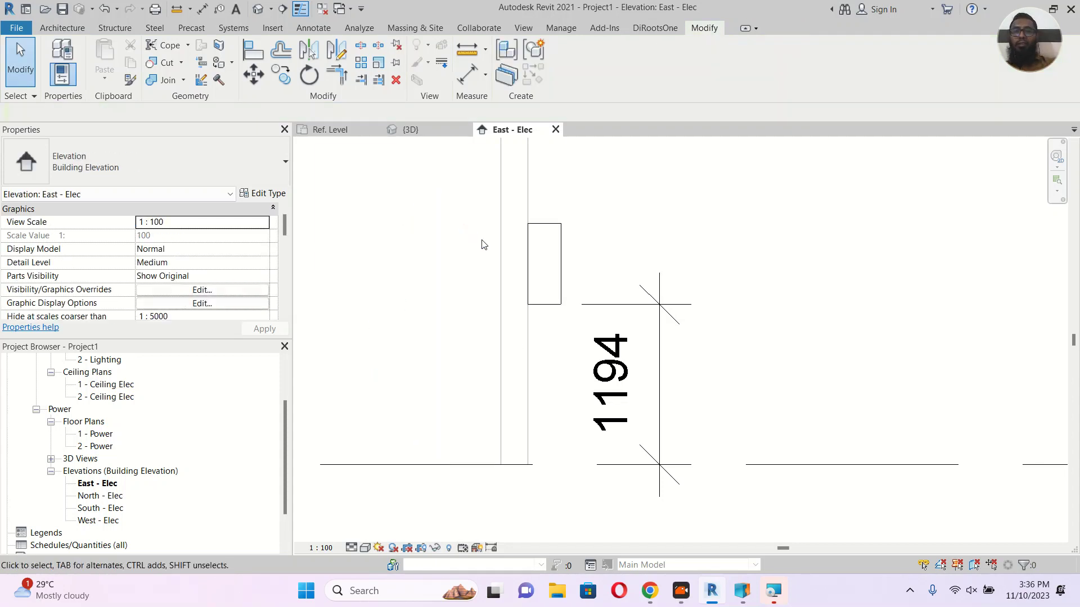
Select all distribution board instances in the entire project and set their Elevation from Level to 1500.
left_click(563, 248)
right_click(563, 248)
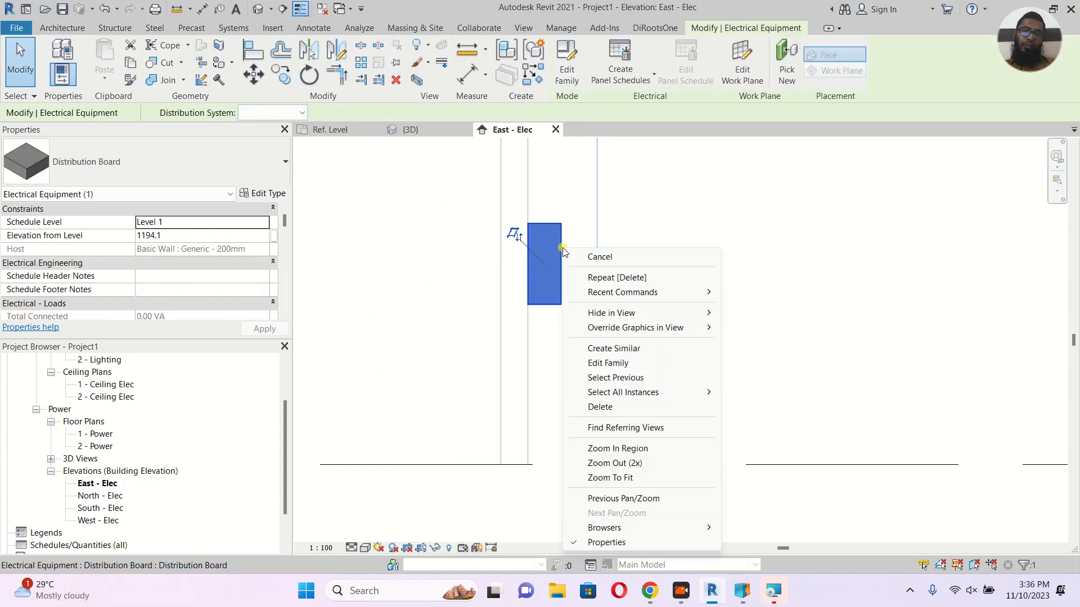
left_click(687, 392)
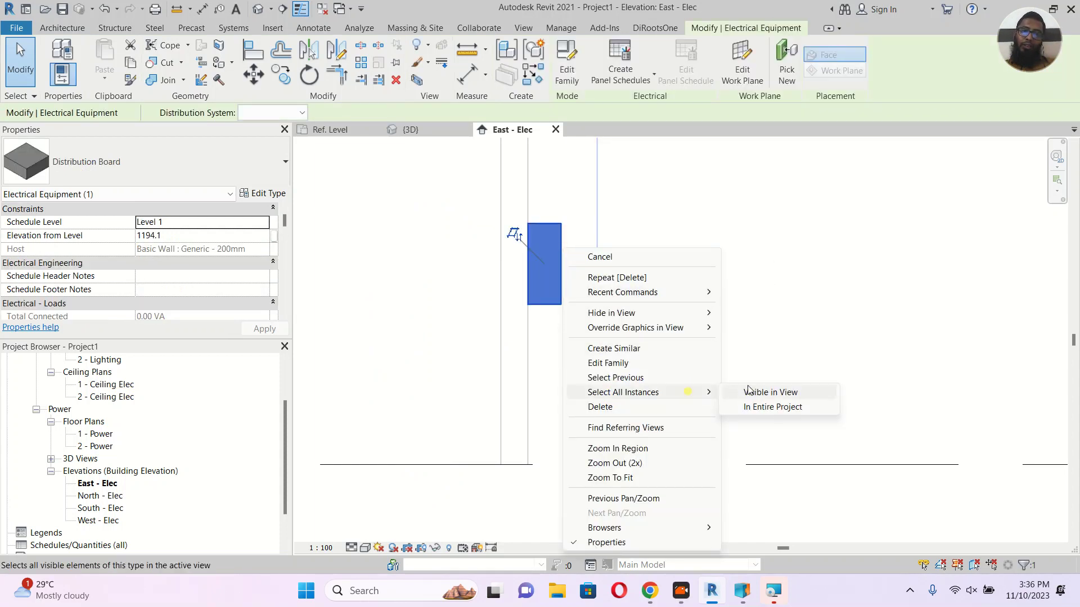
left_click(780, 408)
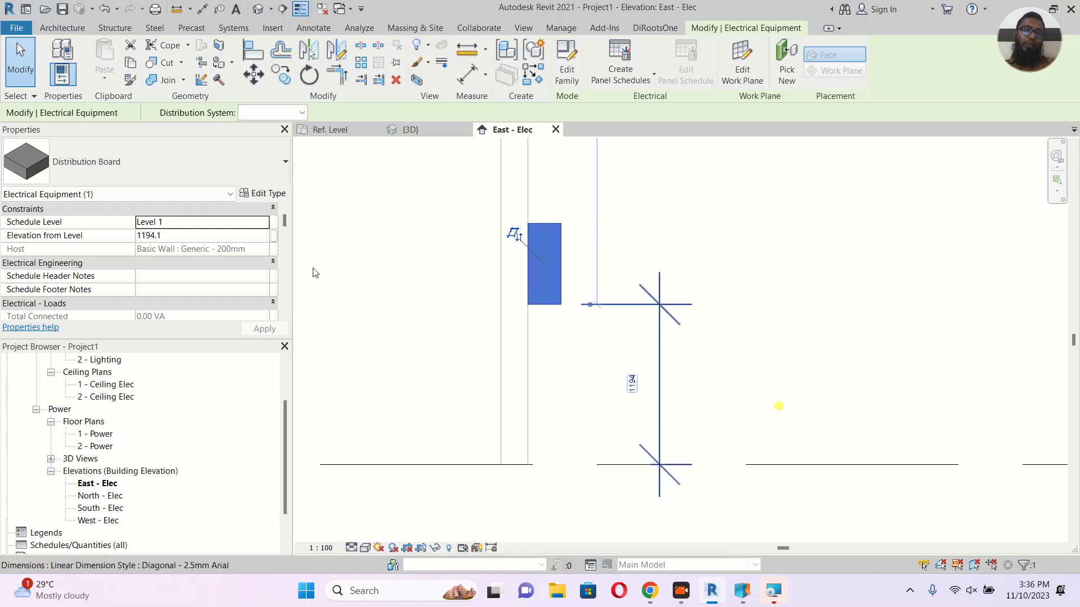
left_click(201, 237)
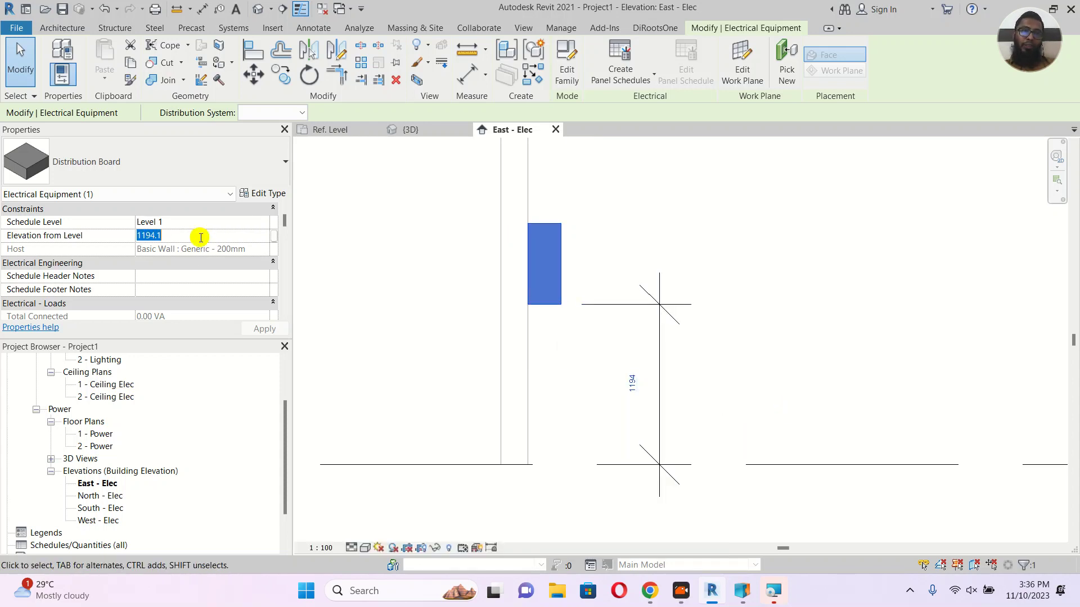
type("1500")
key("Return")
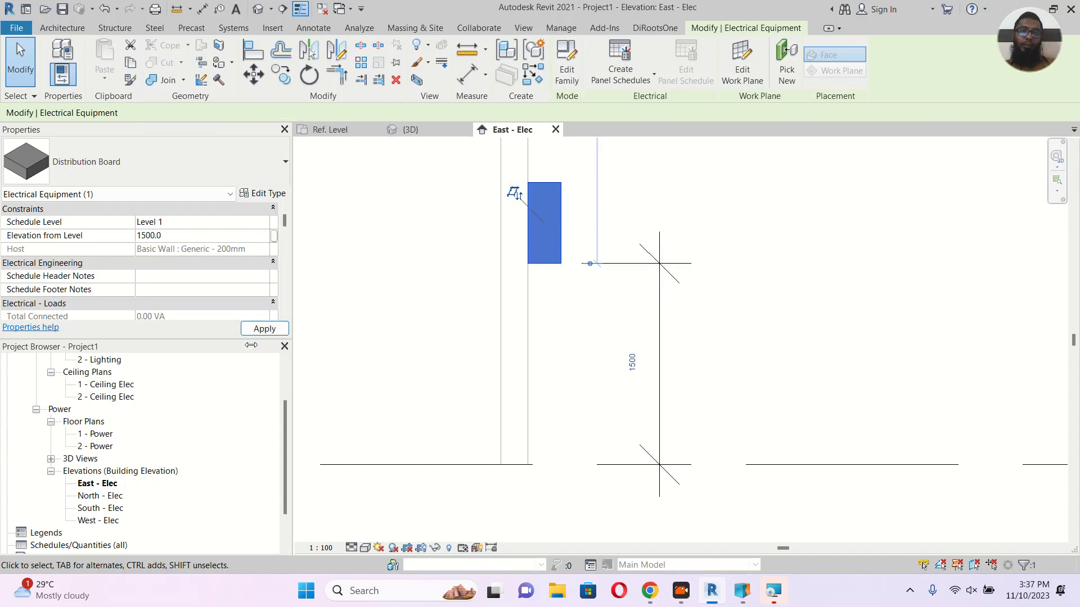
left_click(259, 329)
key("Escape")
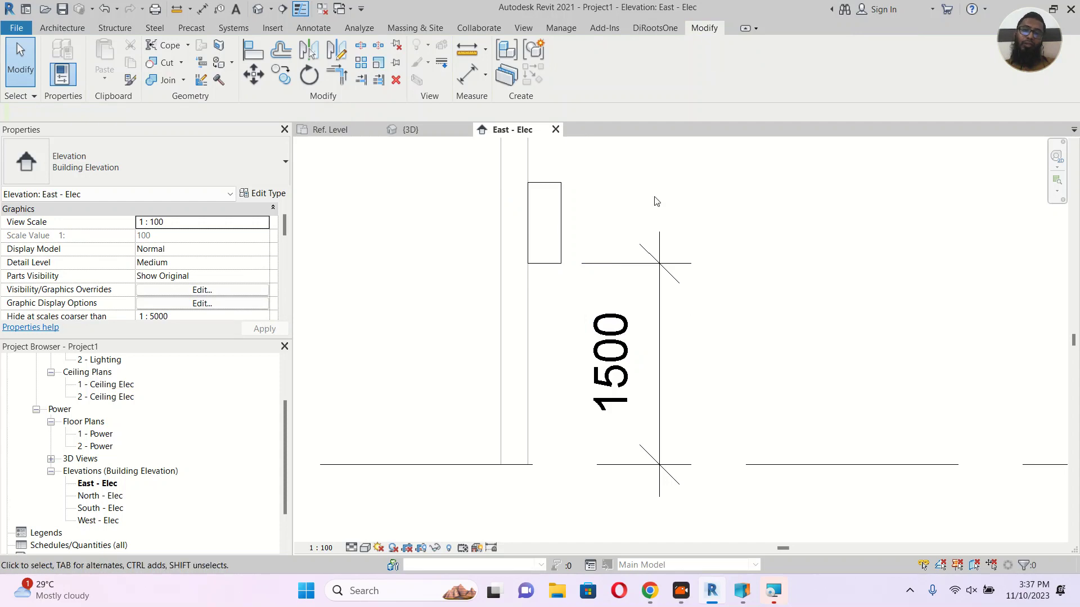
Check which global parameters can be associated with the distribution board's Elevation from Level.
left_click(562, 200)
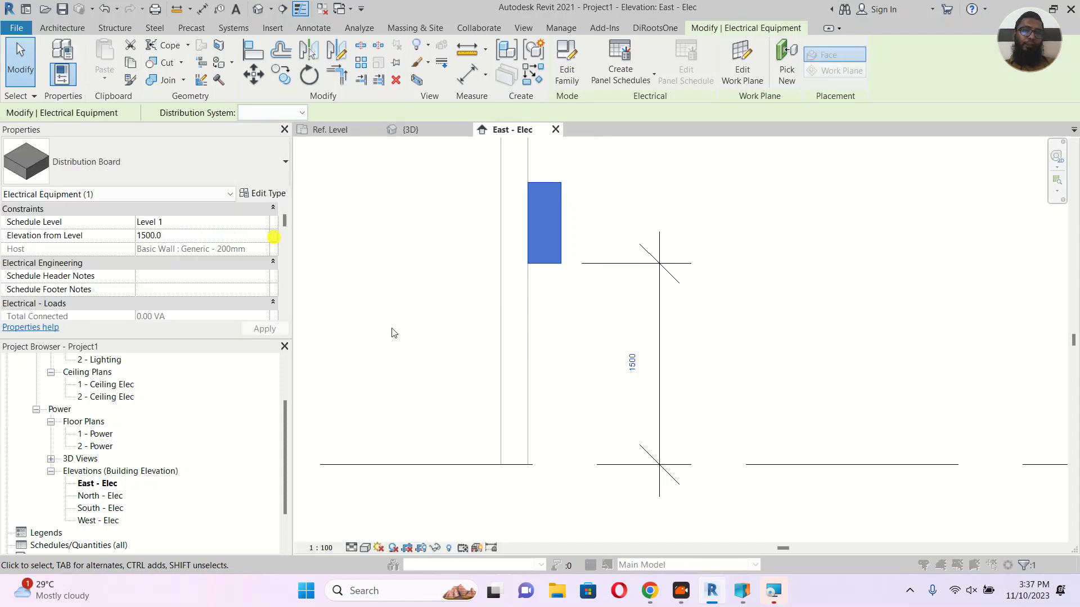
left_click(274, 235)
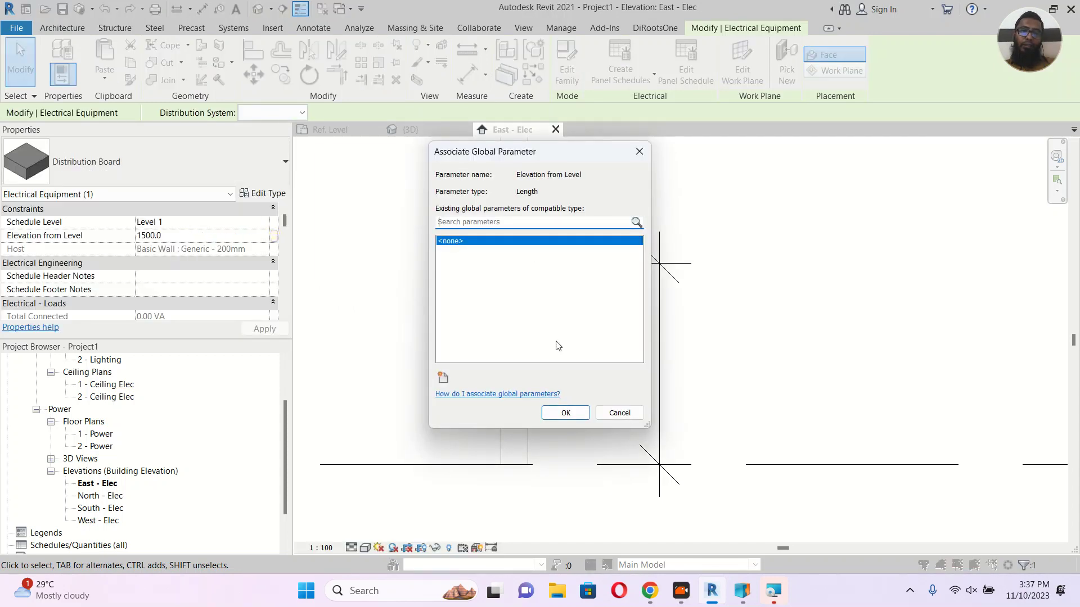
key("Escape")
left_click(567, 287)
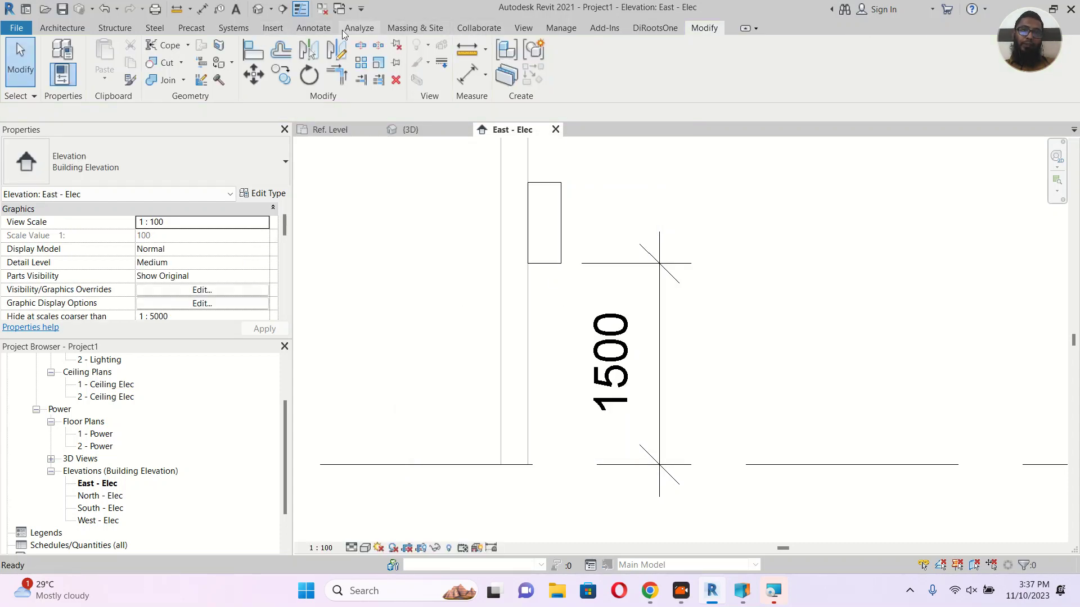
Create a global parameter named DBH with discipline Common and type Length, grouped under Dimensions.
left_click(342, 30)
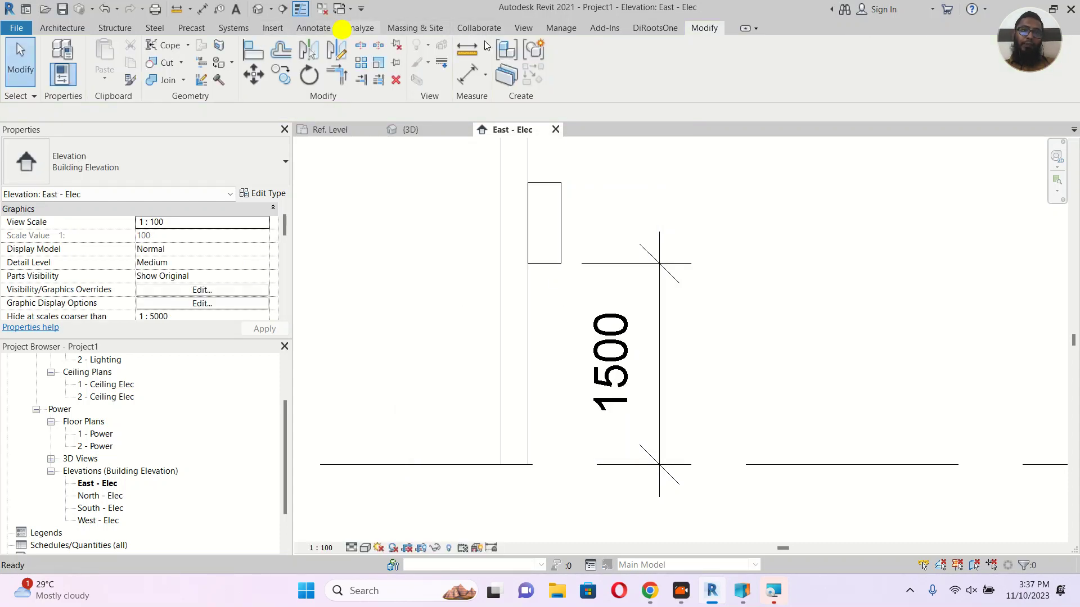
left_click(555, 29)
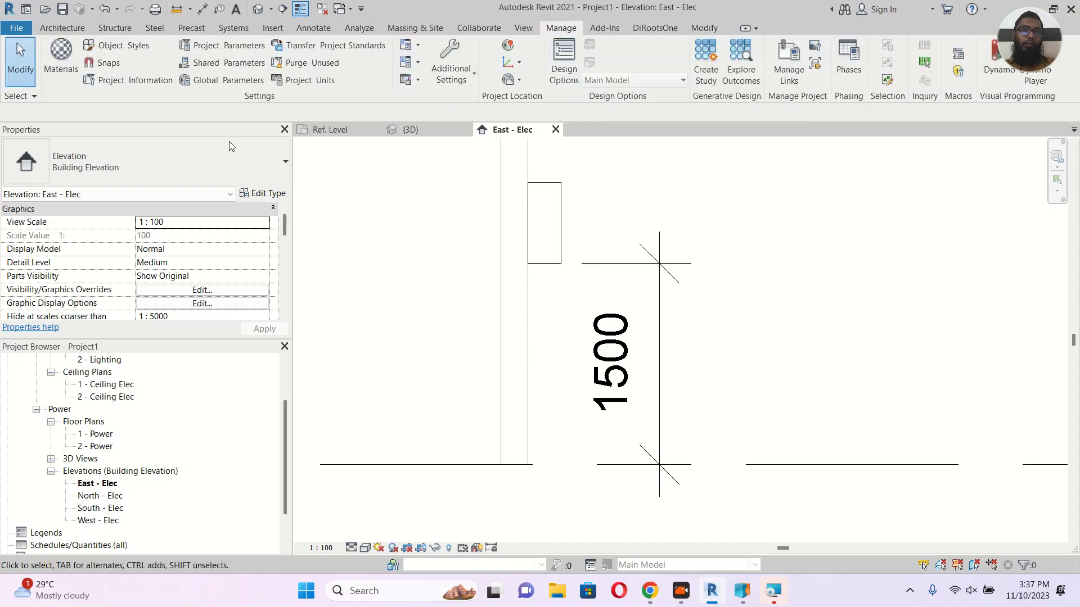
left_click(225, 82)
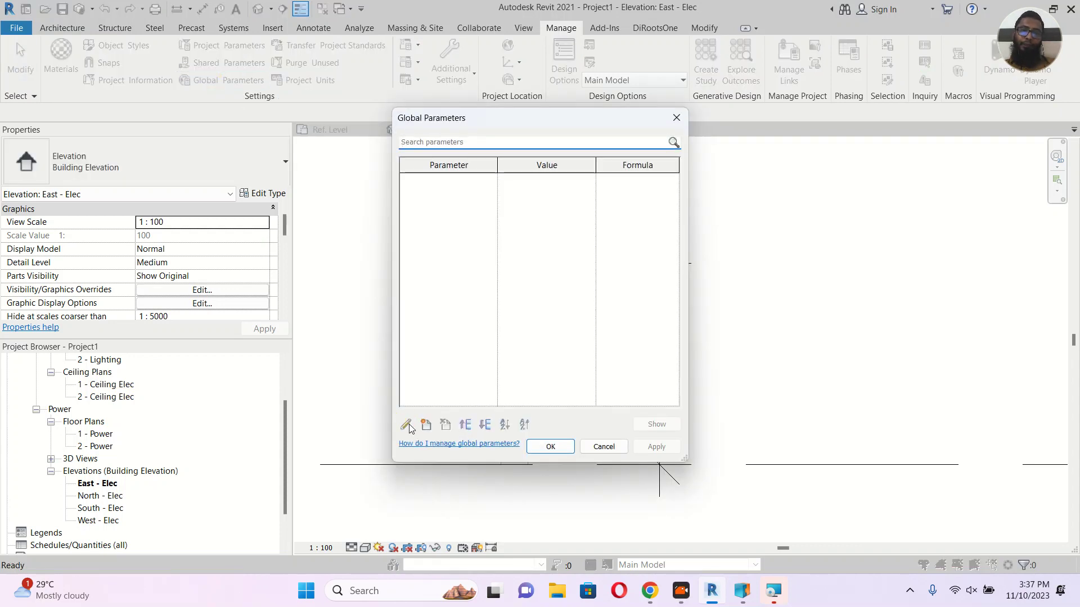
left_click(425, 426)
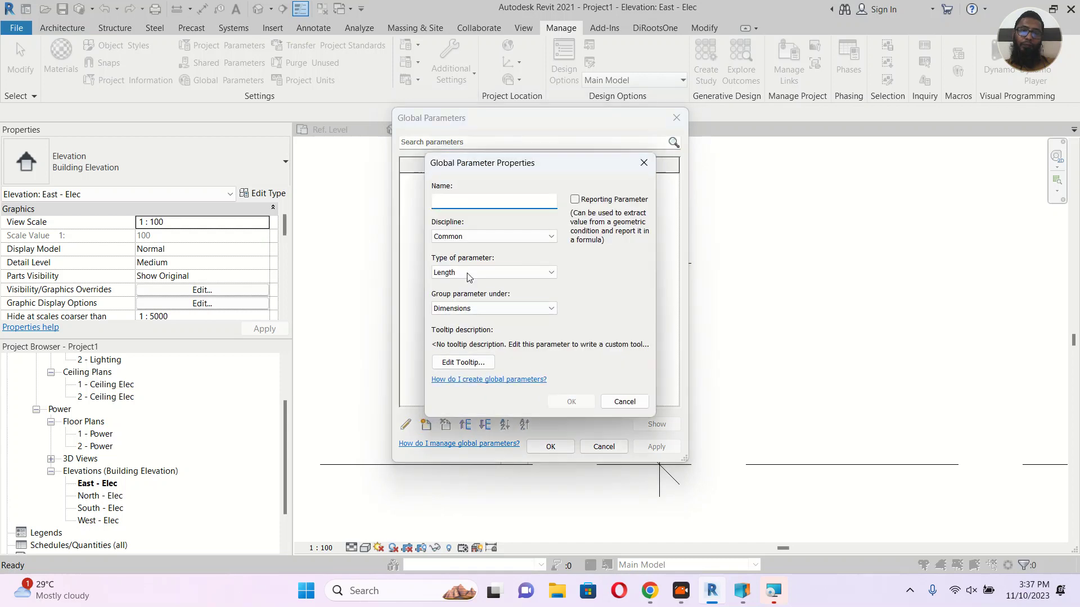
type("d")
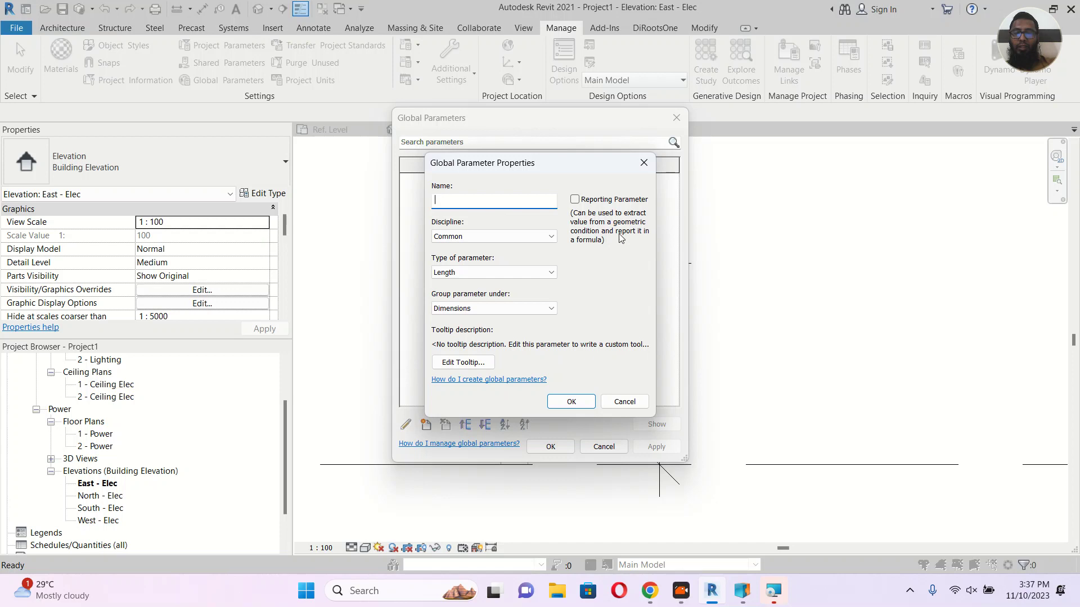
type("DBH")
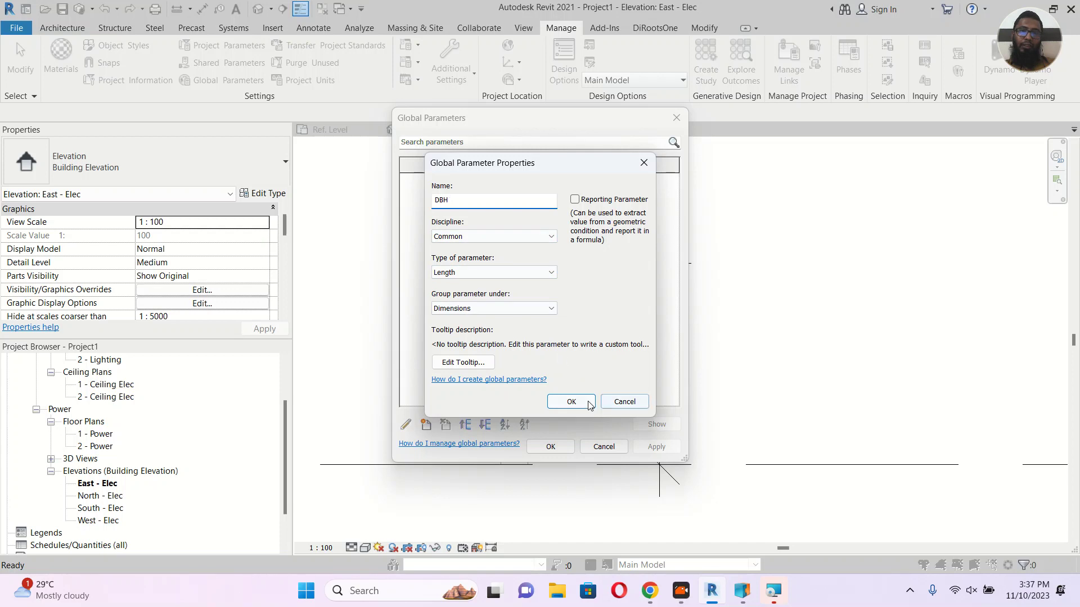
left_click(550, 237)
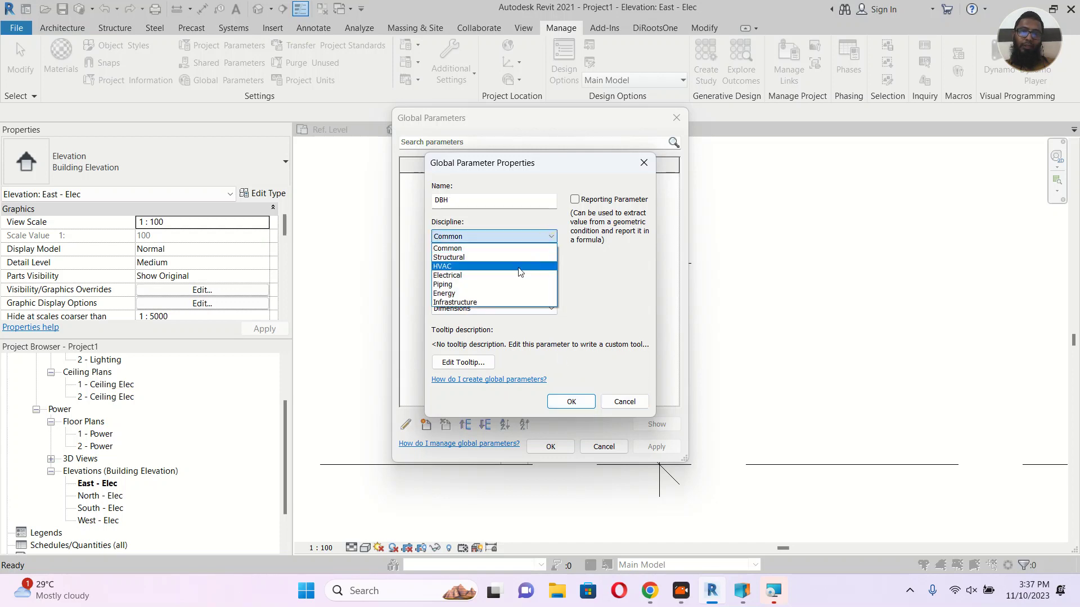
left_click(611, 260)
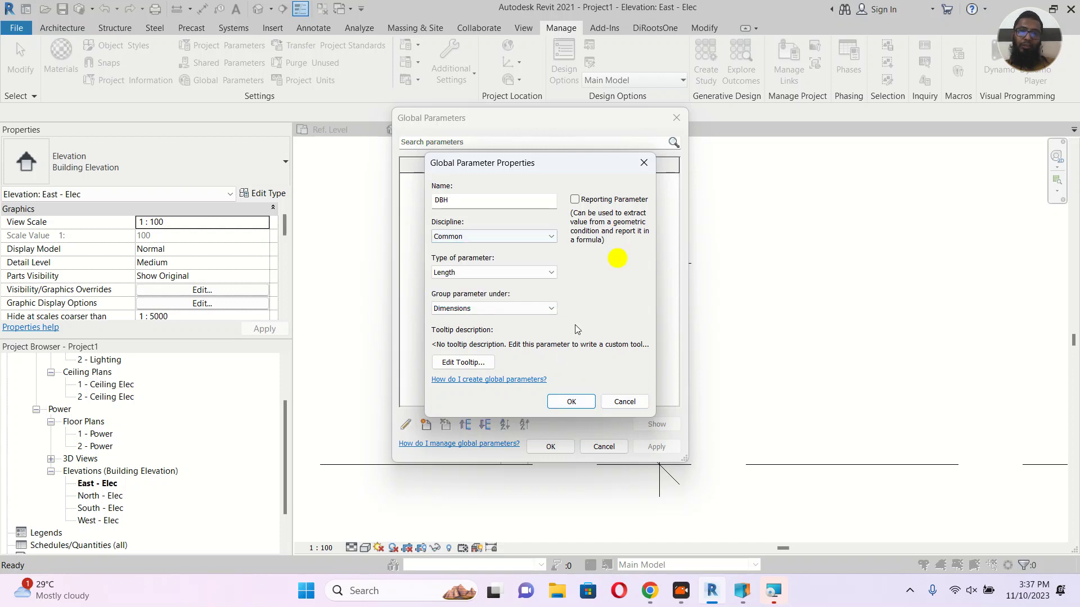
left_click(569, 401)
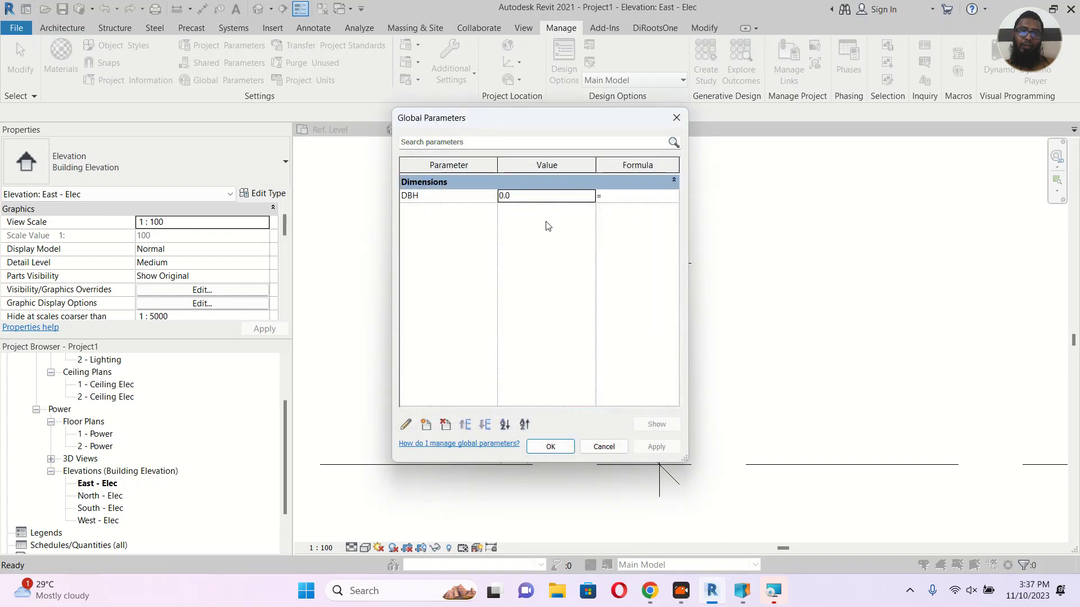
Set the value of the DBH global parameter to 2000 and accept the global parameters.
left_click(536, 195)
type("2")
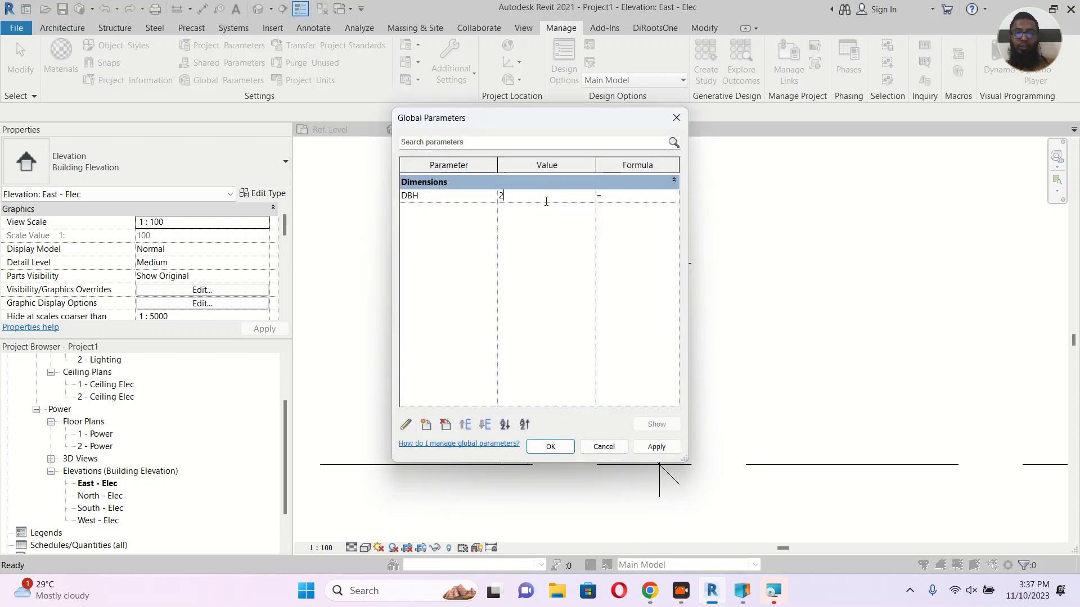
type("000")
left_click(551, 447)
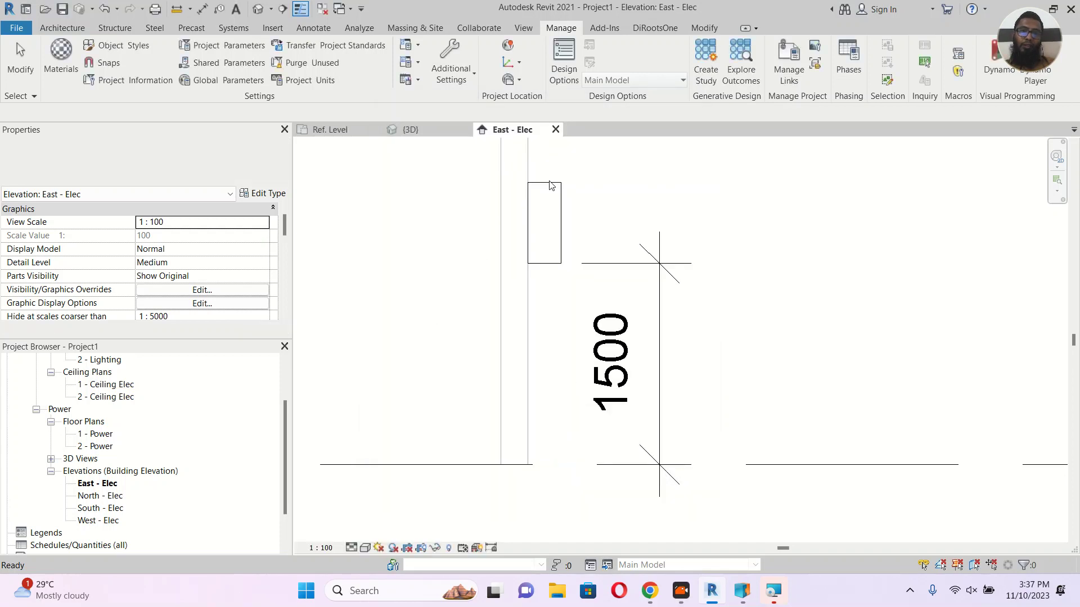
Associate the distribution board's Elevation from Level with the DBH global parameter.
left_click(549, 182)
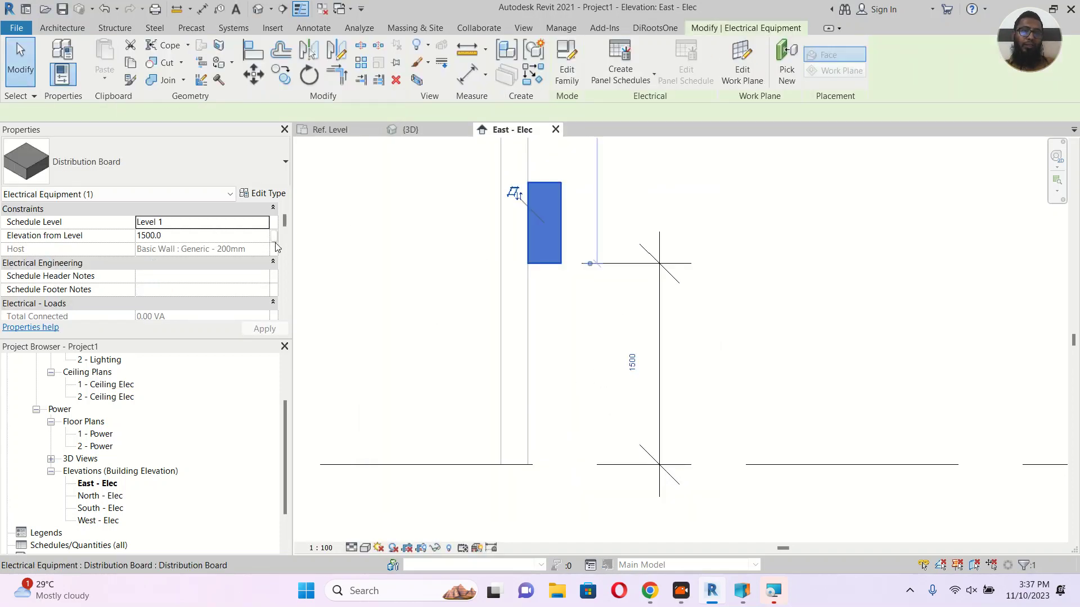
left_click(274, 236)
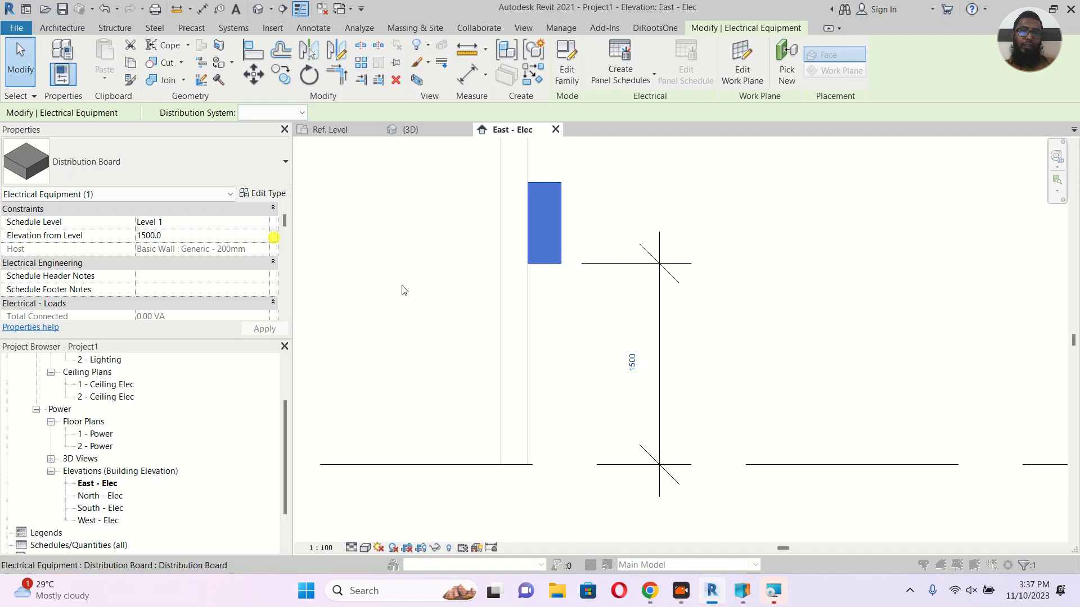
left_click(449, 251)
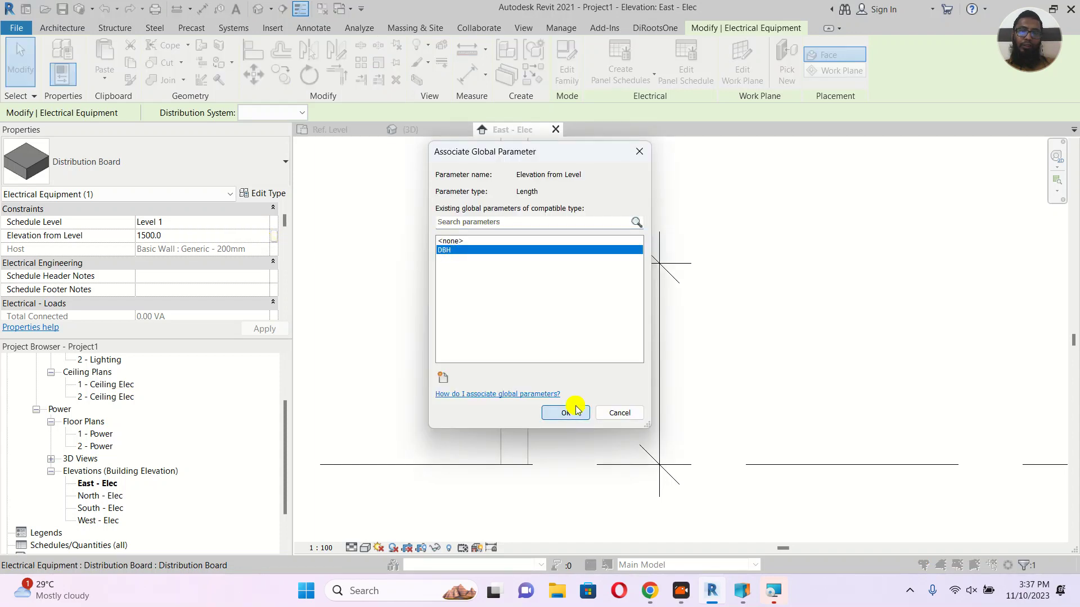
left_click(569, 412)
left_click(748, 344)
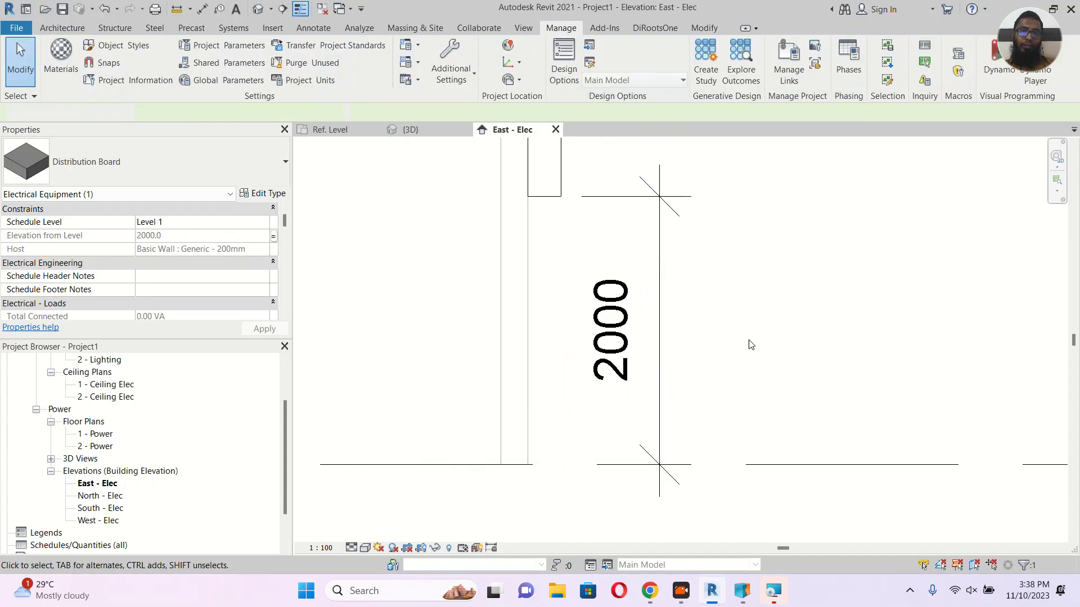
Examine the distribution board's instance and type properties and the project's global parameter list, without changing anything.
middle_click_drag(690, 290, 693, 402)
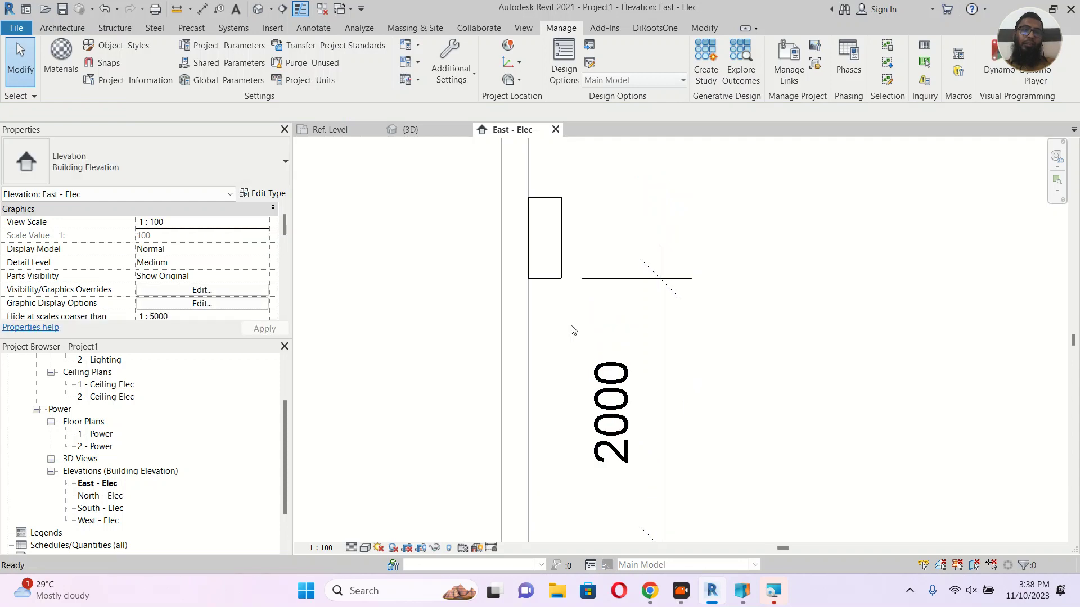
left_click(560, 271)
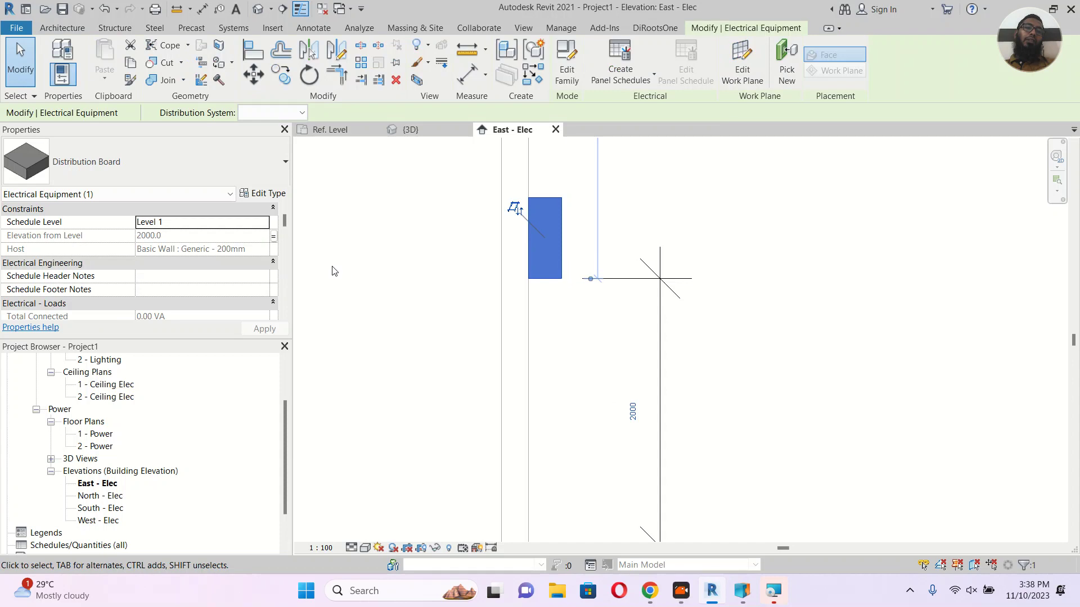
key("Escape")
left_click(550, 199)
left_click(271, 194)
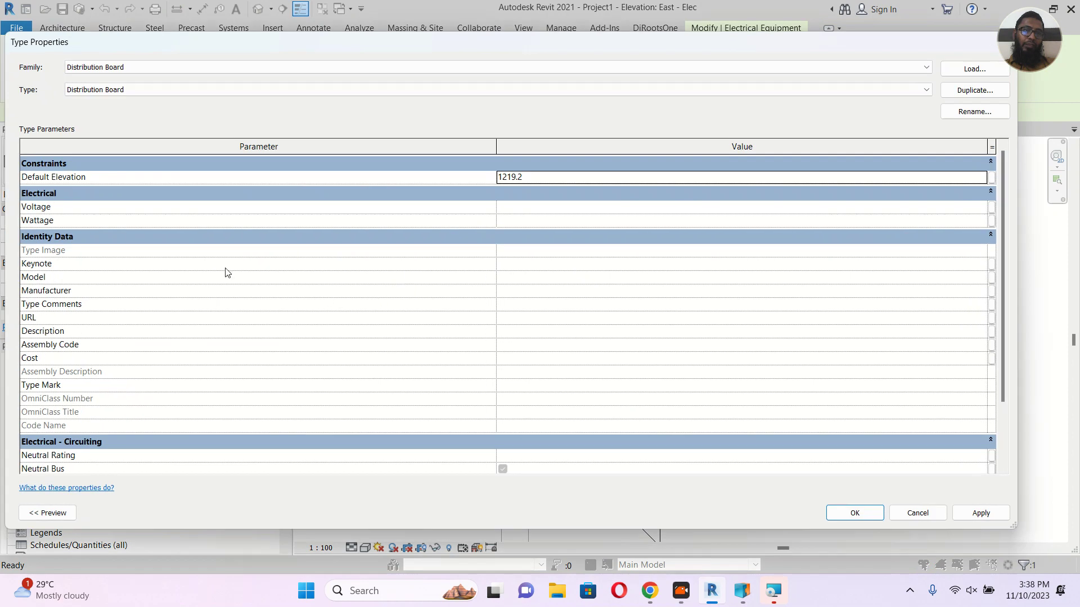
key("Escape")
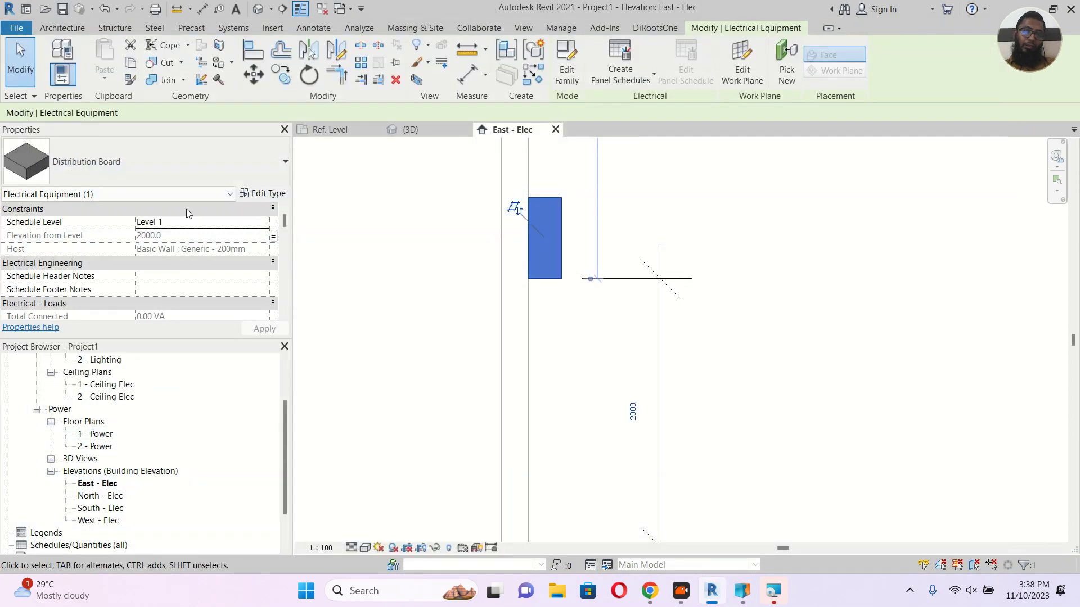
key("Escape")
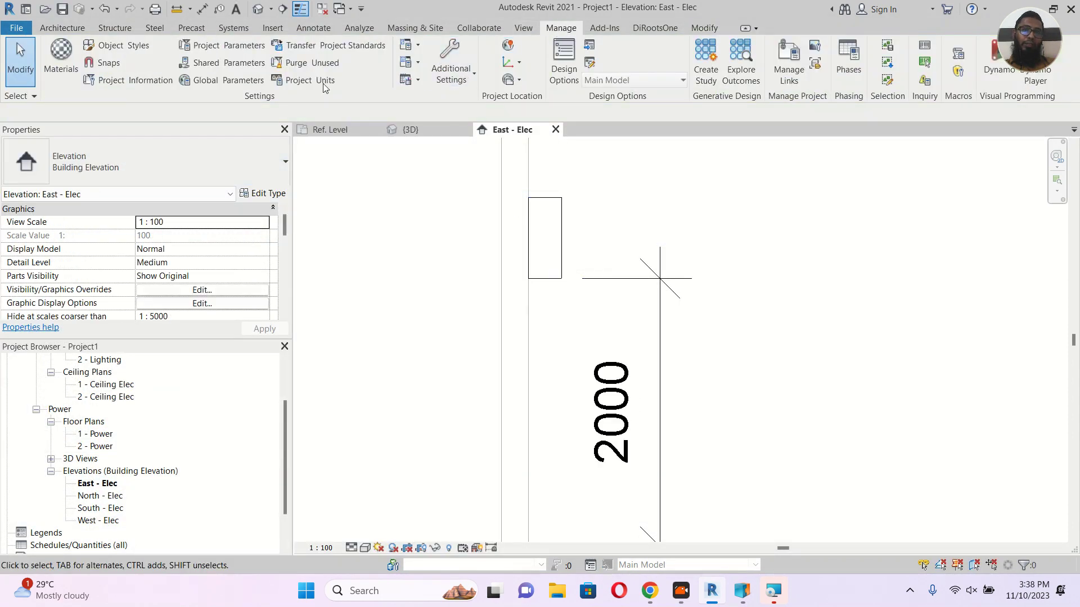
left_click(225, 80)
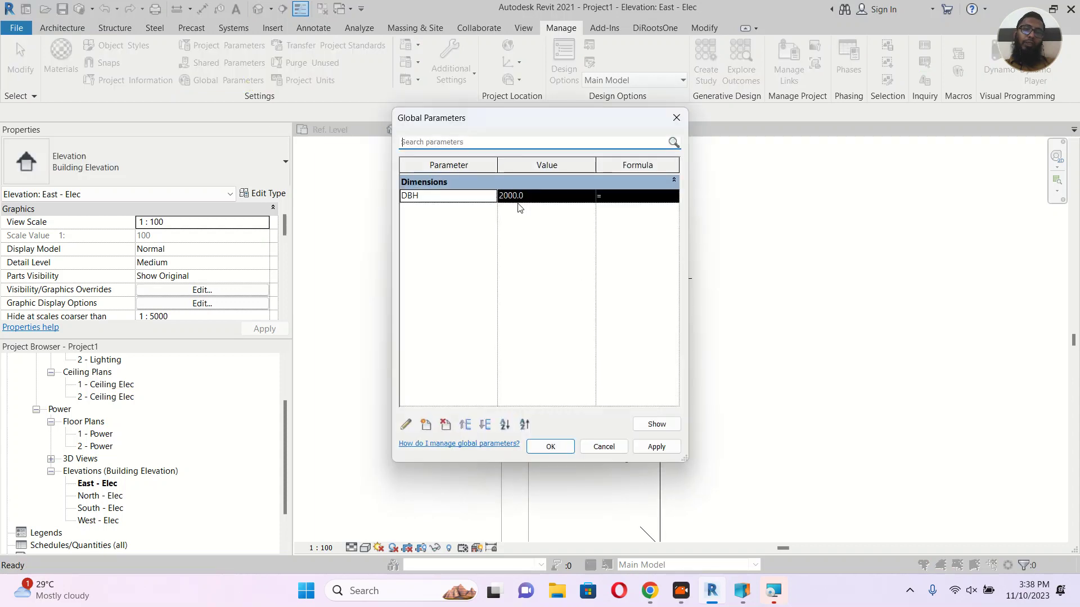
left_click(602, 447)
Delete the height dimension between Level 1 and the distribution board's bottom edge.
scroll(753, 422, "down", 3)
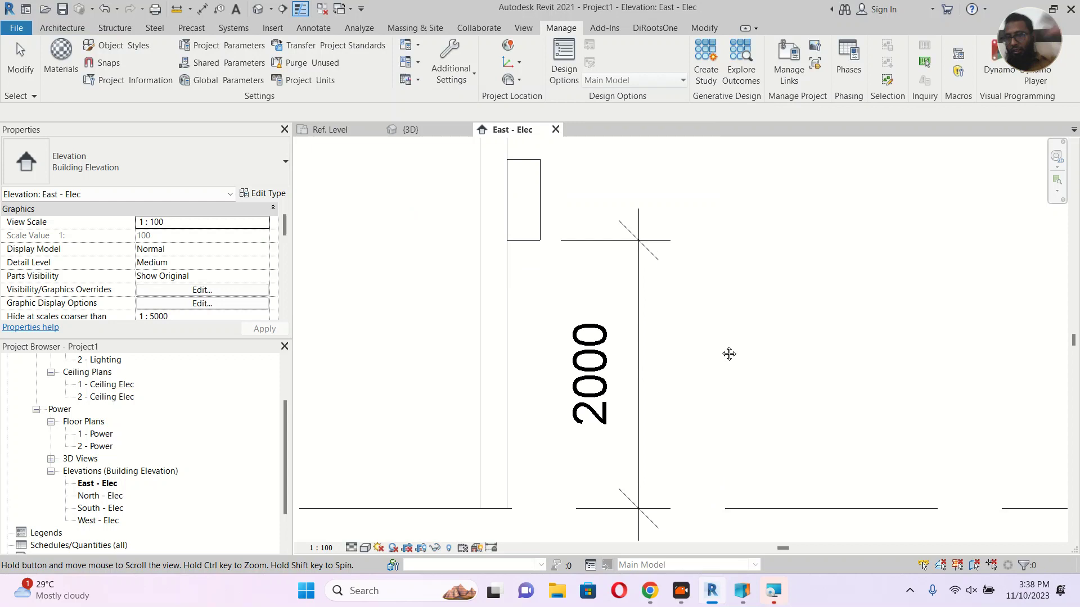
left_click(640, 279)
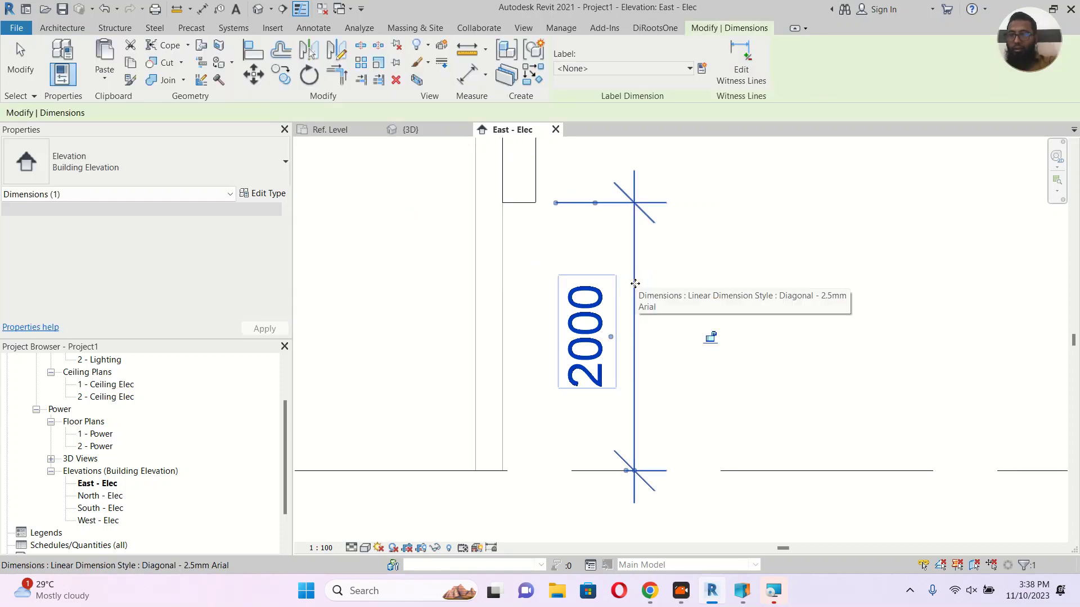
key("Delete")
Set the distribution board's Depth to 150, Height to 800 and Width to 400.
middle_click_drag(709, 293, 704, 375)
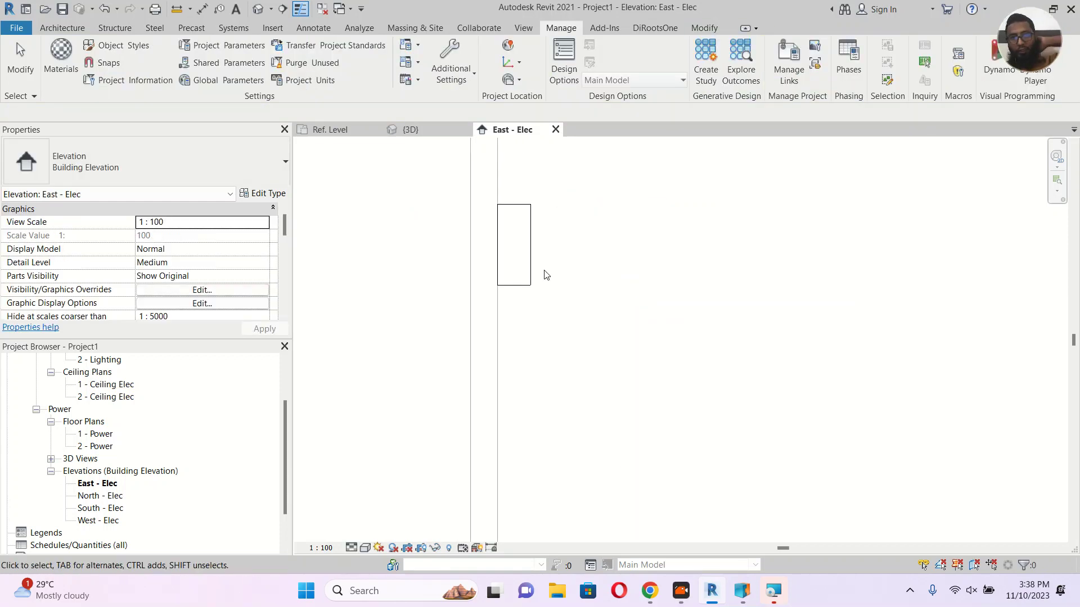
left_click(531, 245)
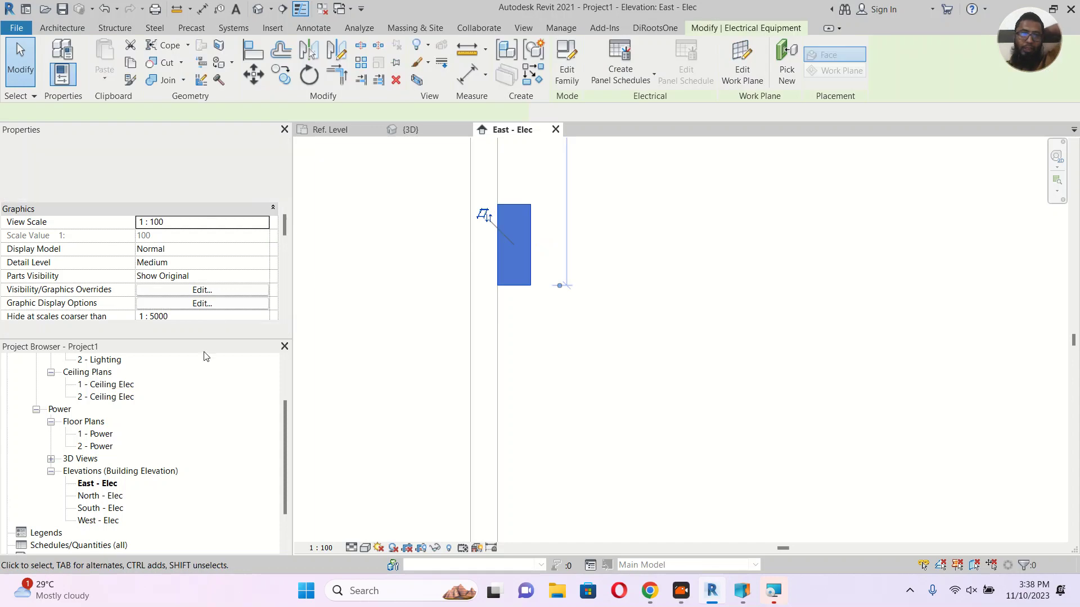
left_click_drag(205, 338, 206, 432)
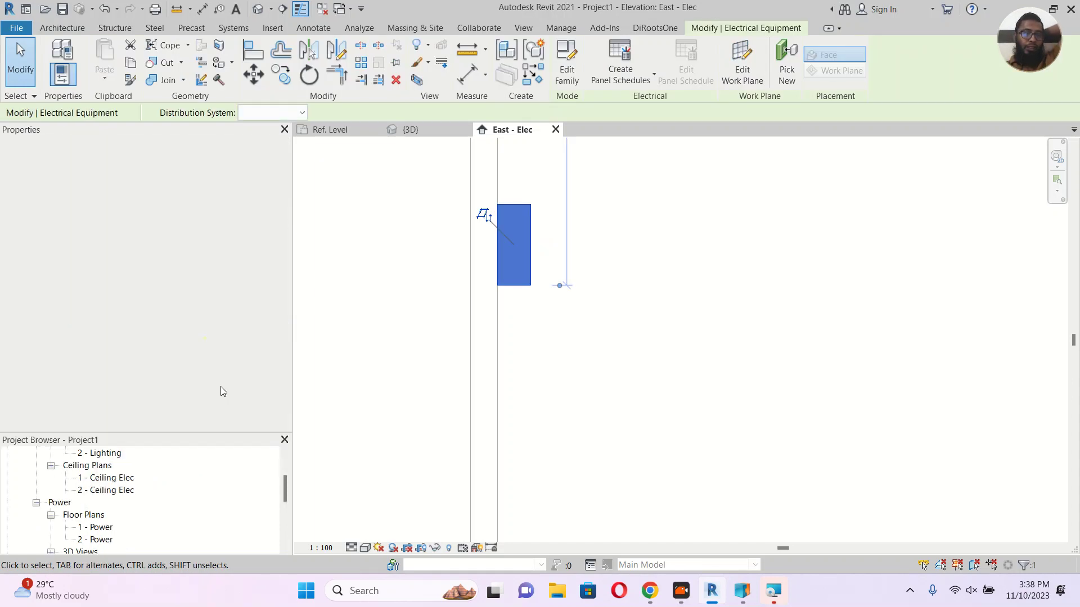
scroll(206, 331, "down", 3)
left_click(196, 330)
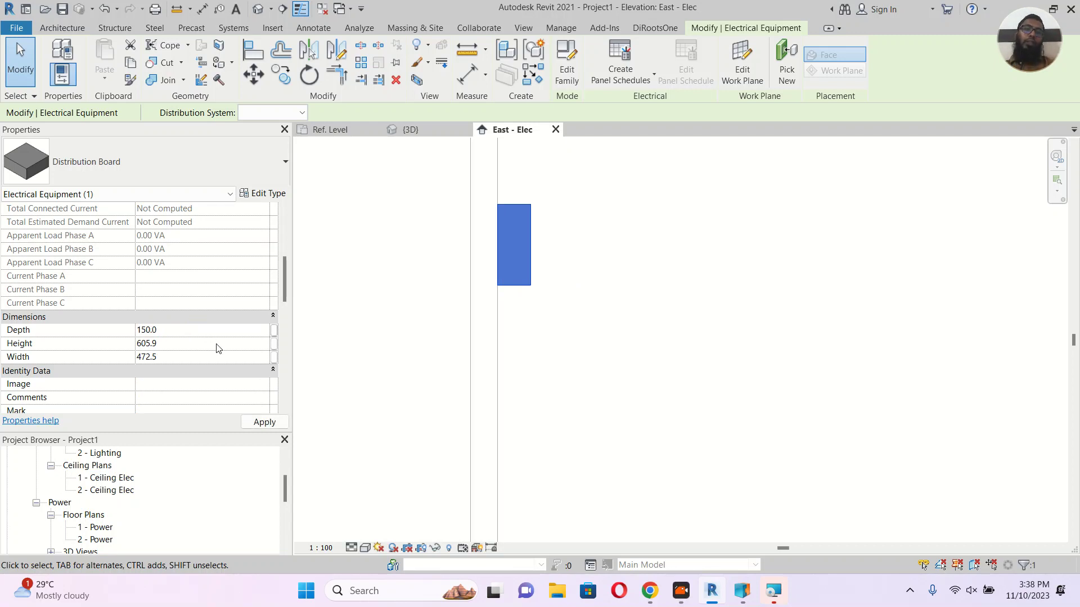
left_click(171, 343)
type("800")
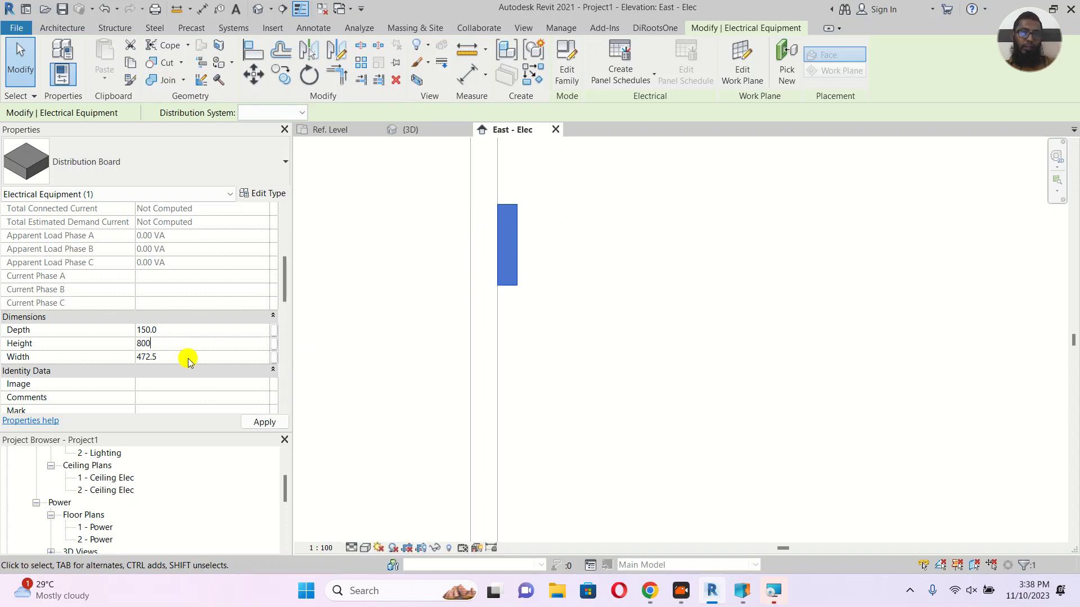
left_click(188, 359)
type("4")
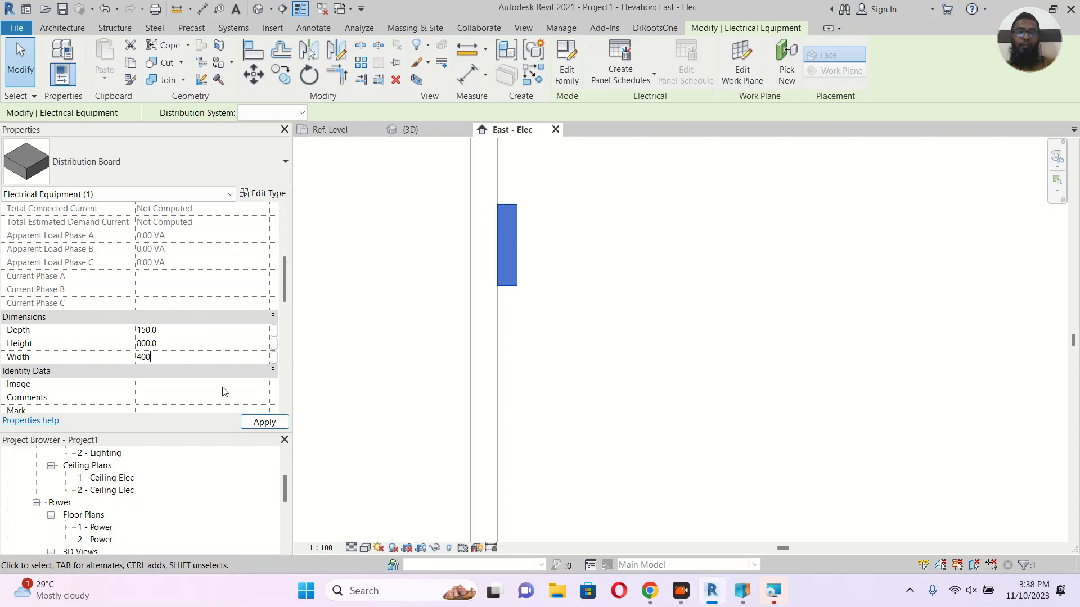
type("00")
left_click(260, 422)
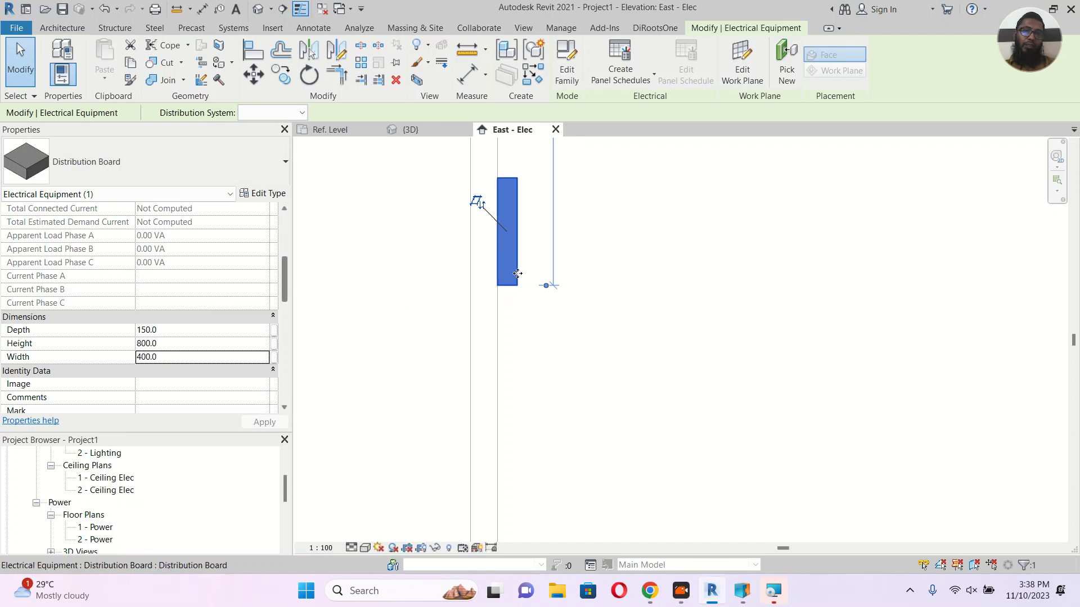
Remove the DBH association from the distribution board's Elevation from Level and set that elevation to 1500.
scroll(279, 259, "up", 3)
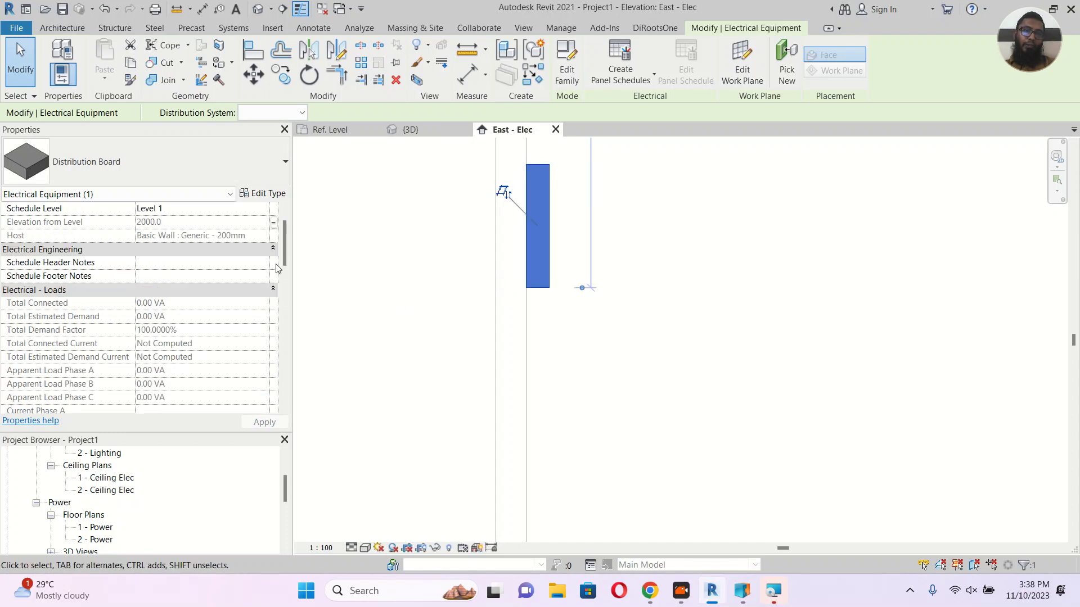
scroll(237, 270, "up", 1)
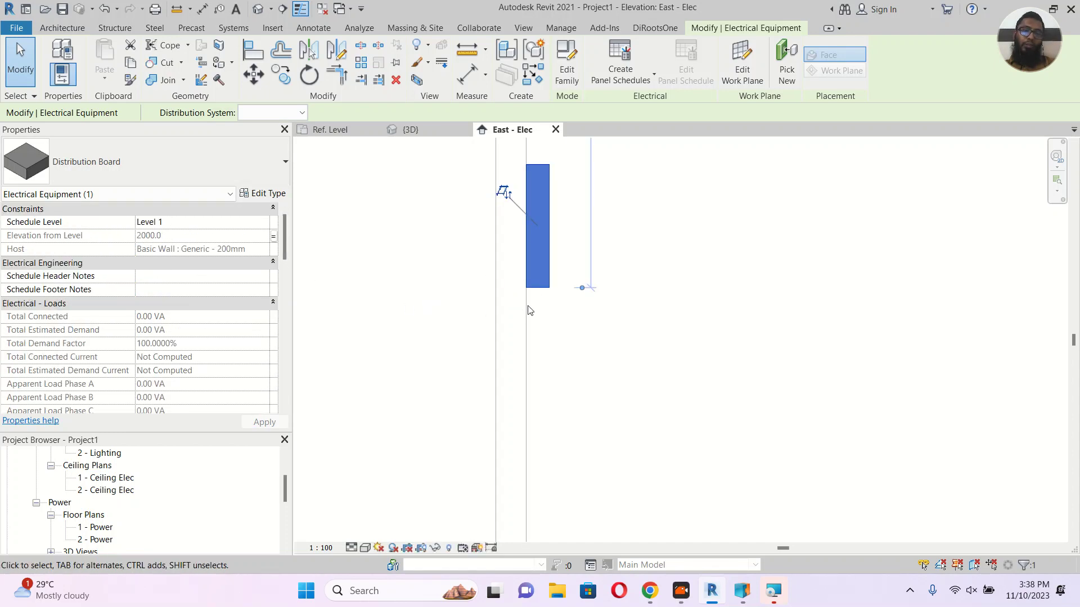
left_click(272, 237)
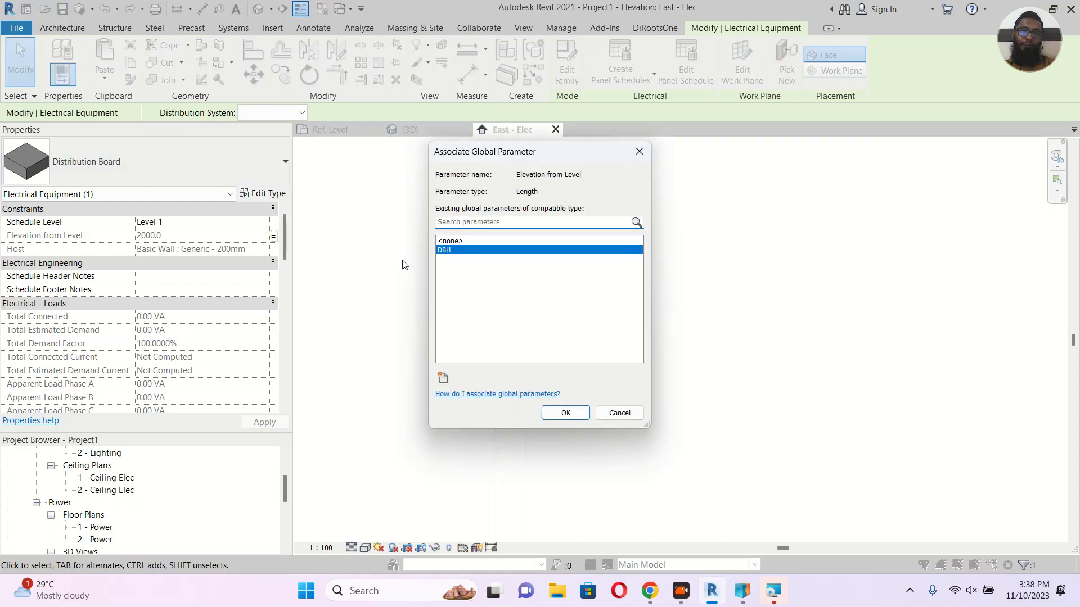
left_click(450, 240)
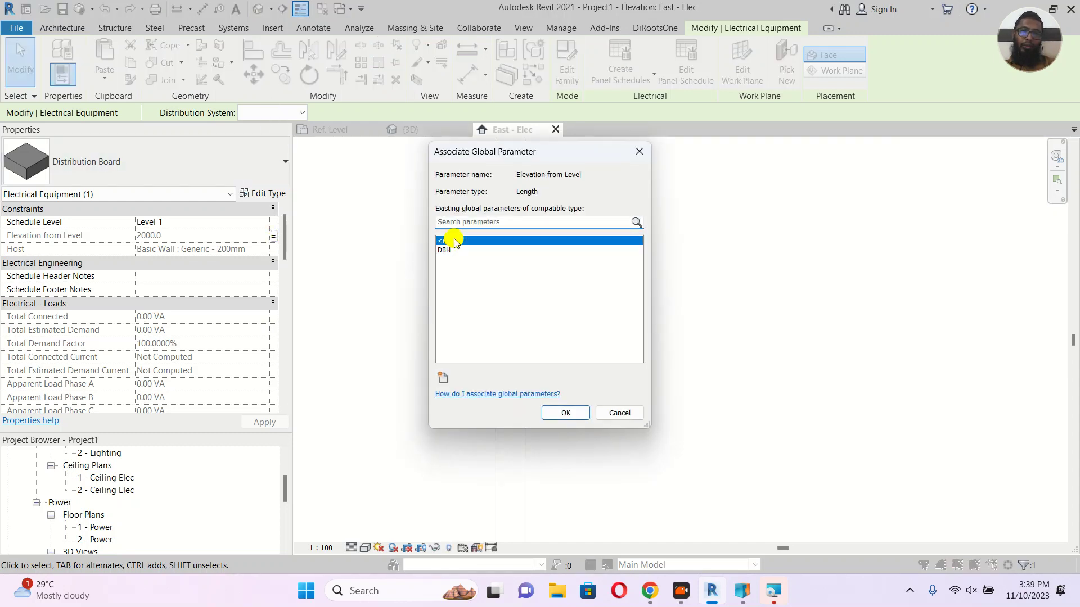
left_click(564, 413)
left_click(176, 237)
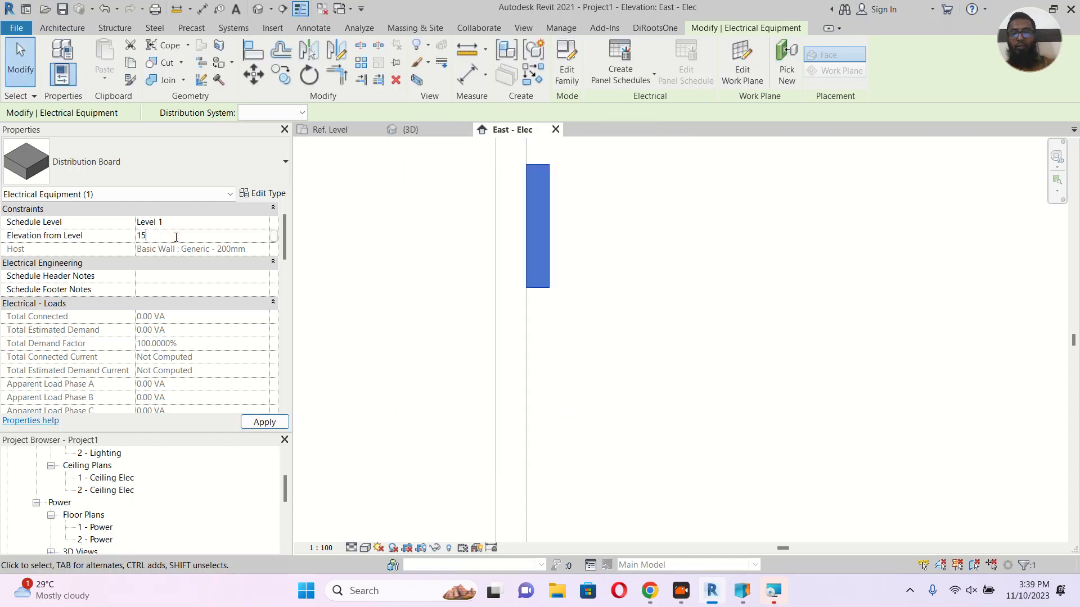
left_click(264, 423)
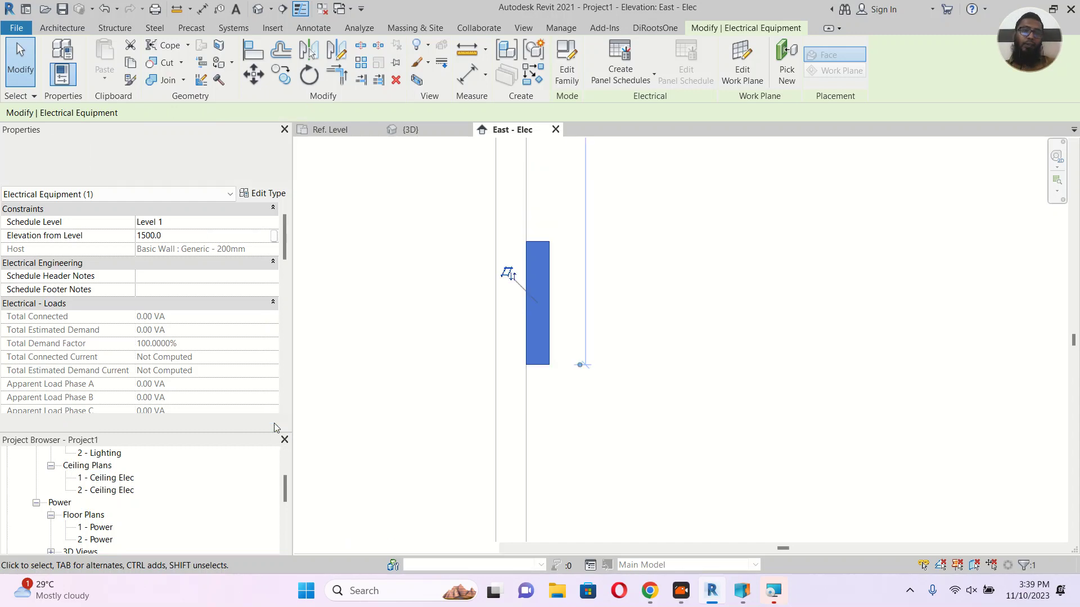
Examine the distribution board's position above Level 1 together with its elevation and dimension properties.
left_click(723, 307)
scroll(722, 310, "down", 1)
middle_click_drag(727, 316, 678, 289)
left_click(586, 227)
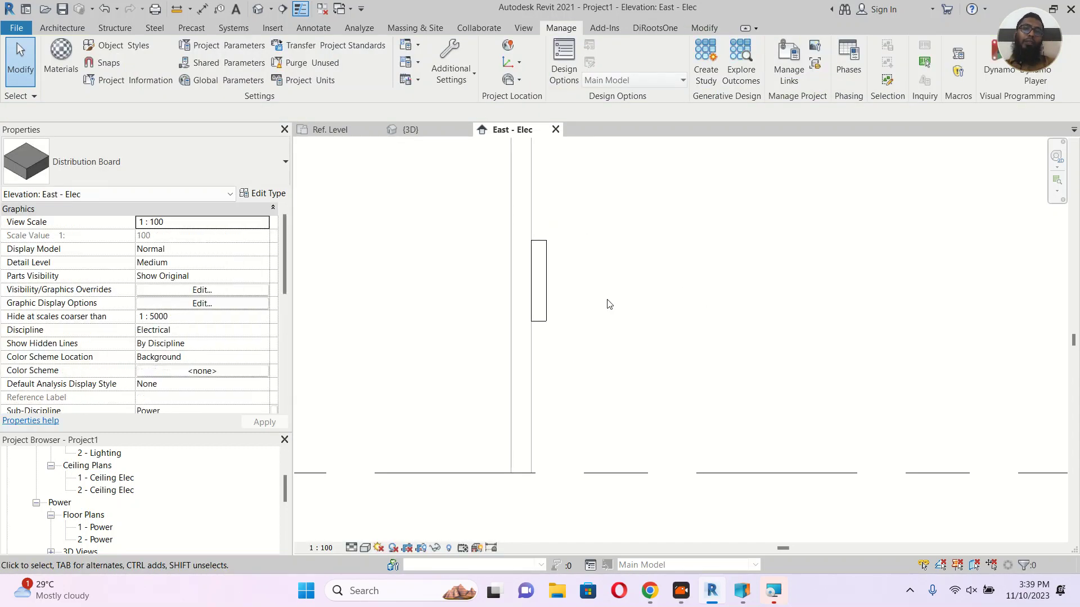
left_click(541, 263)
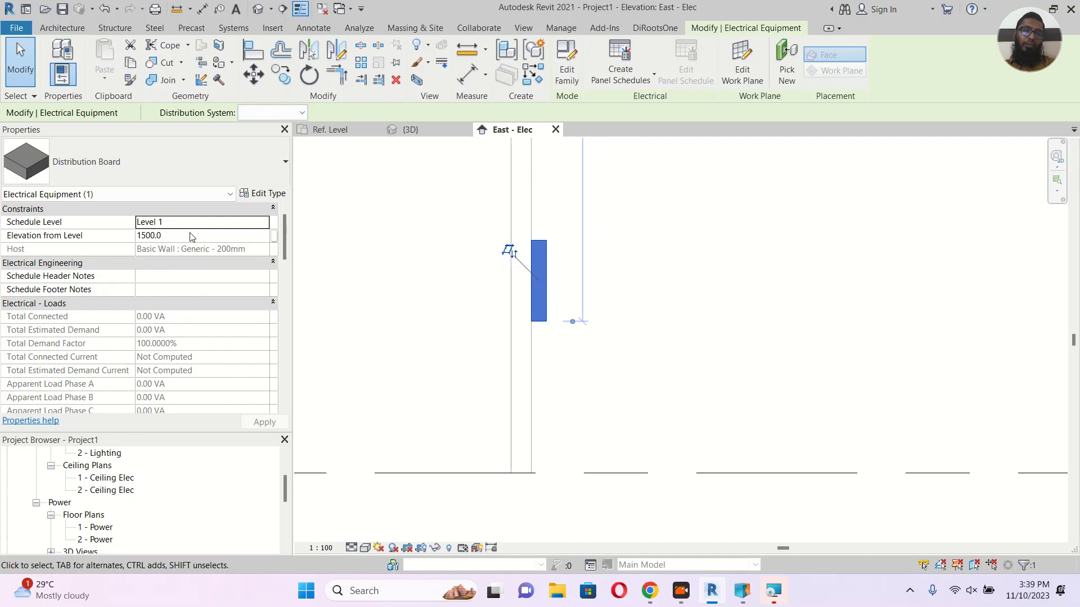
scroll(193, 237, "down", 5)
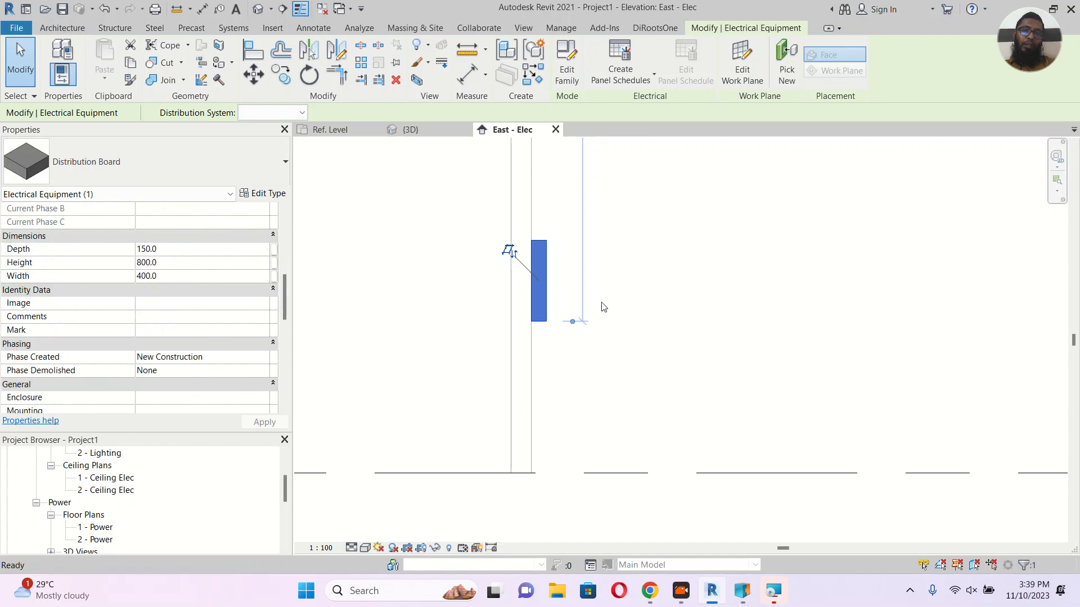
left_click(688, 259)
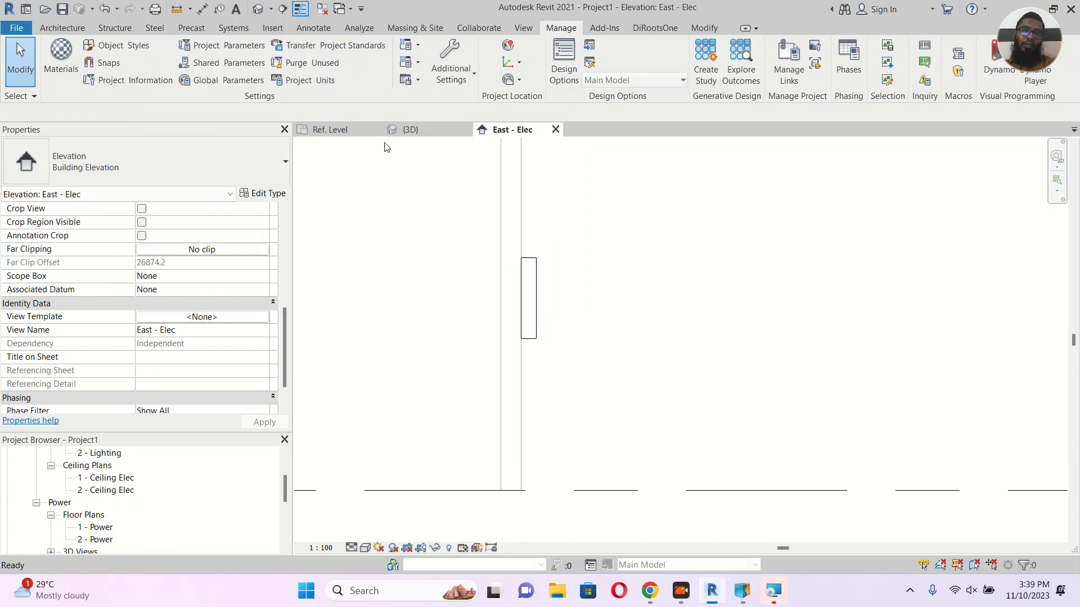
In the Distribution Board family's Ref. Level view, dimension from the board's top edge to the horizontal reference plane.
left_click(337, 132)
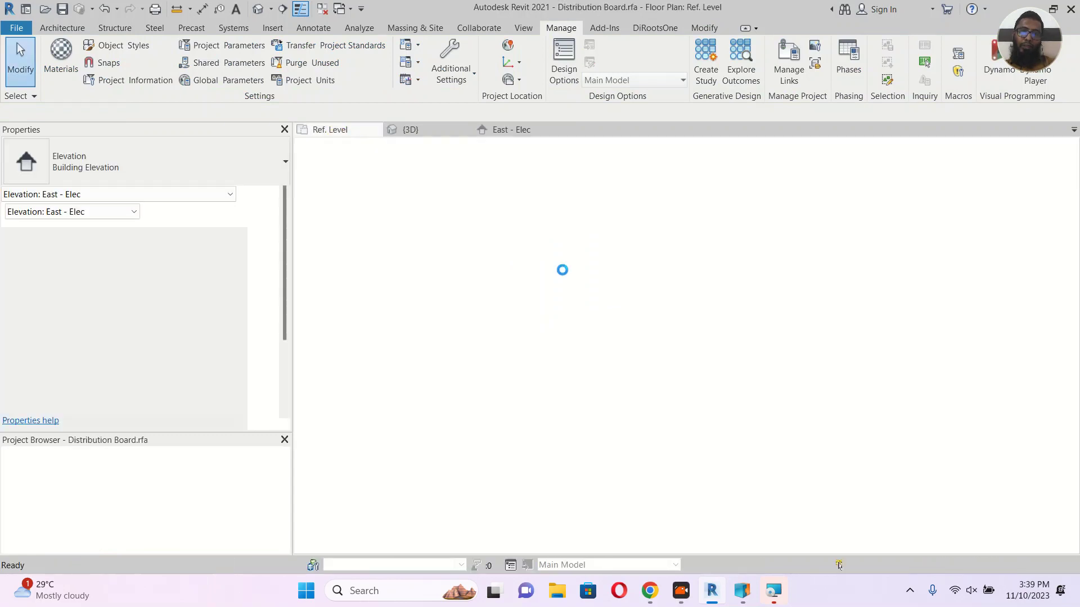
scroll(675, 338, "up", 3)
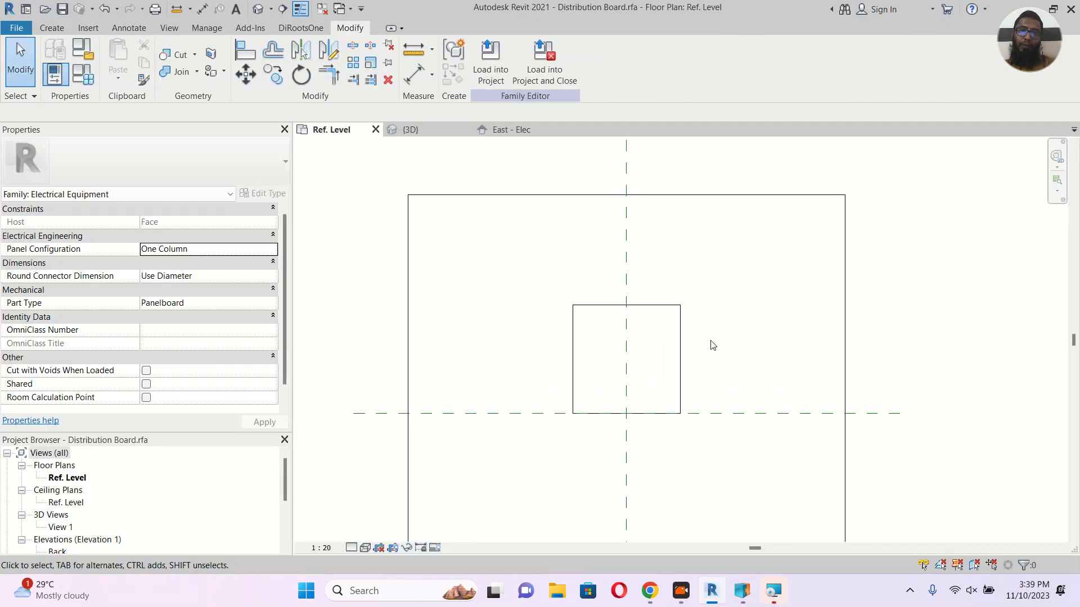
key("d")
key("i")
left_click(604, 290)
left_click(700, 397)
left_click(706, 341)
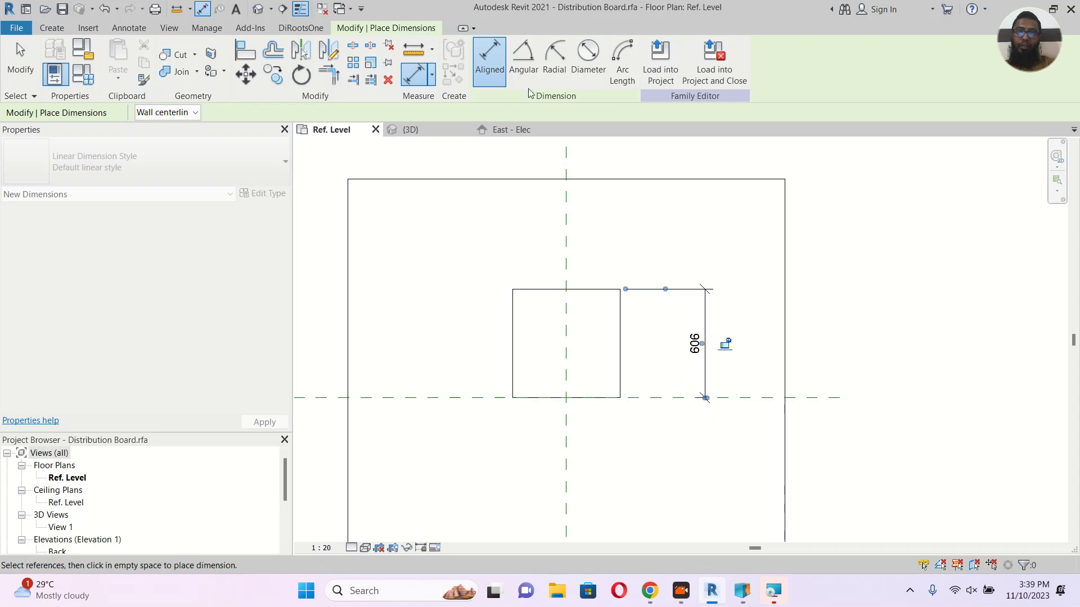
key("Escape")
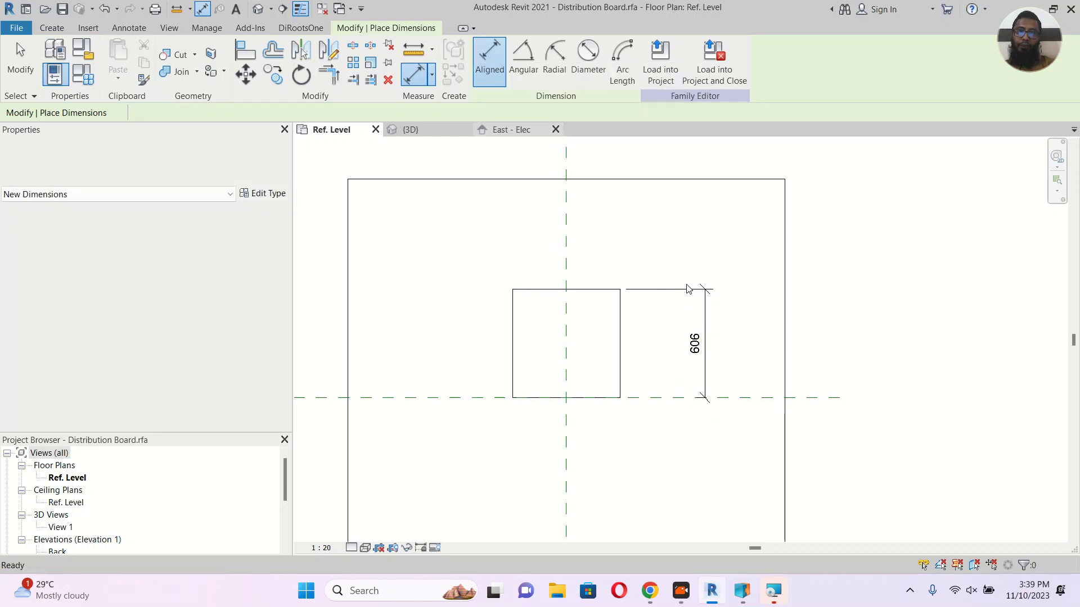
Label the new vertical dimension with a new instance family parameter named Top Of Panel.
left_click(699, 289)
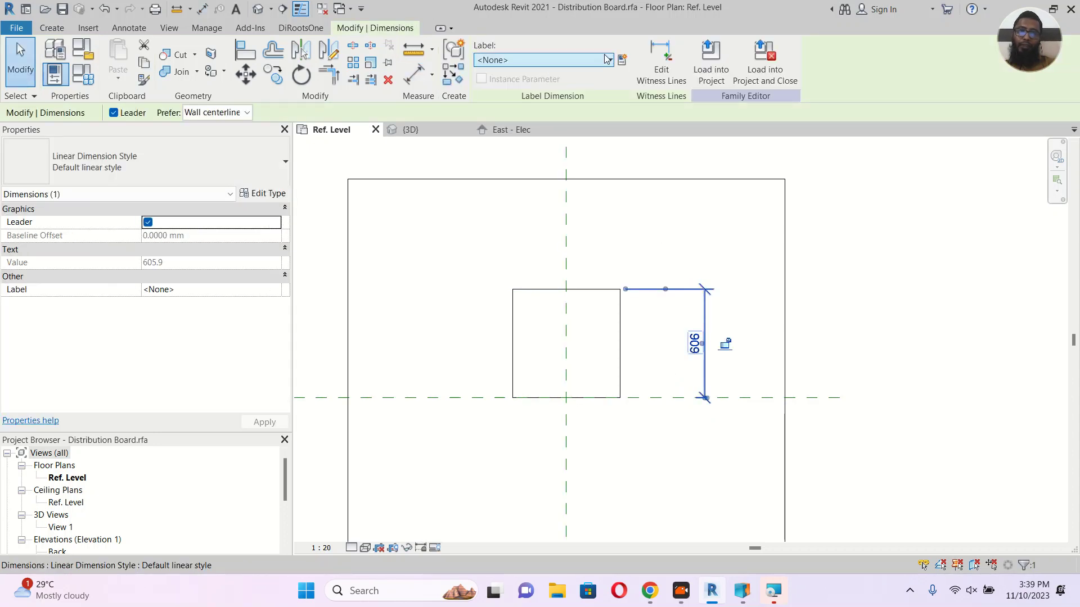
left_click(622, 60)
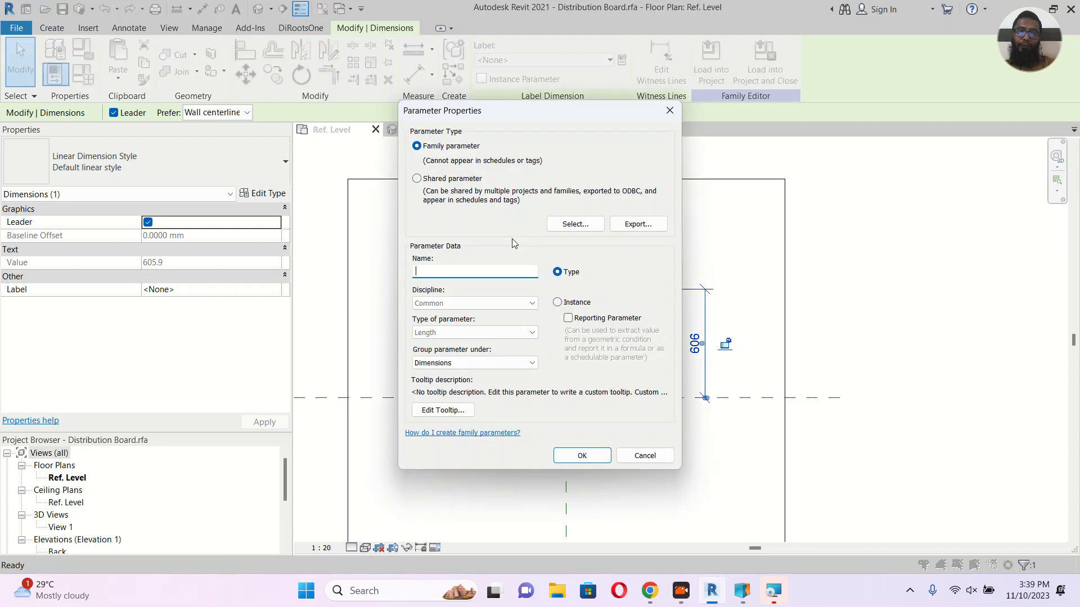
type("t")
key("BackSpace")
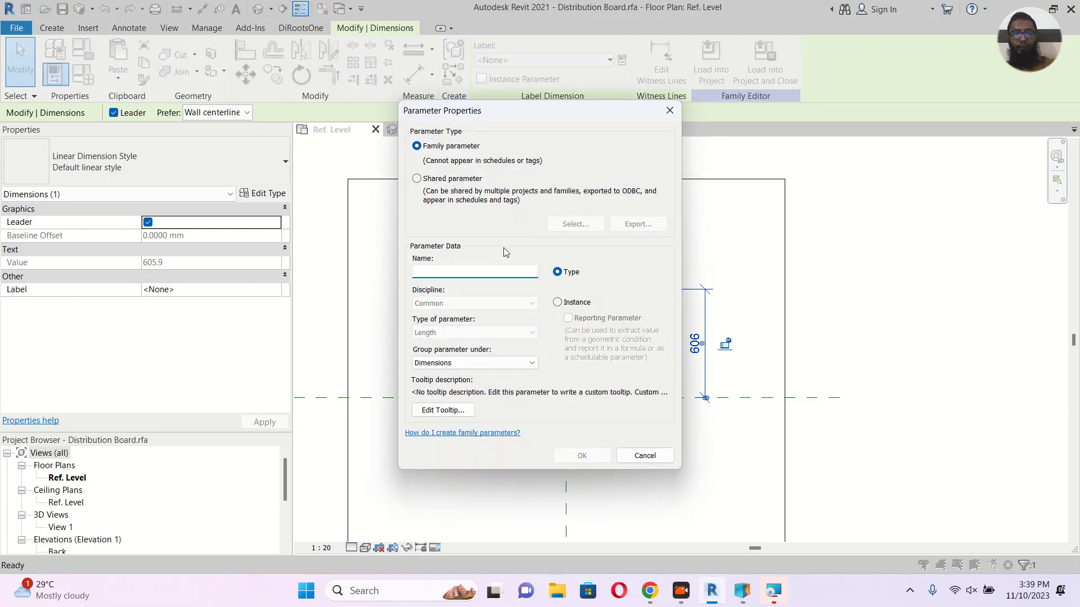
type("Top Of Panel")
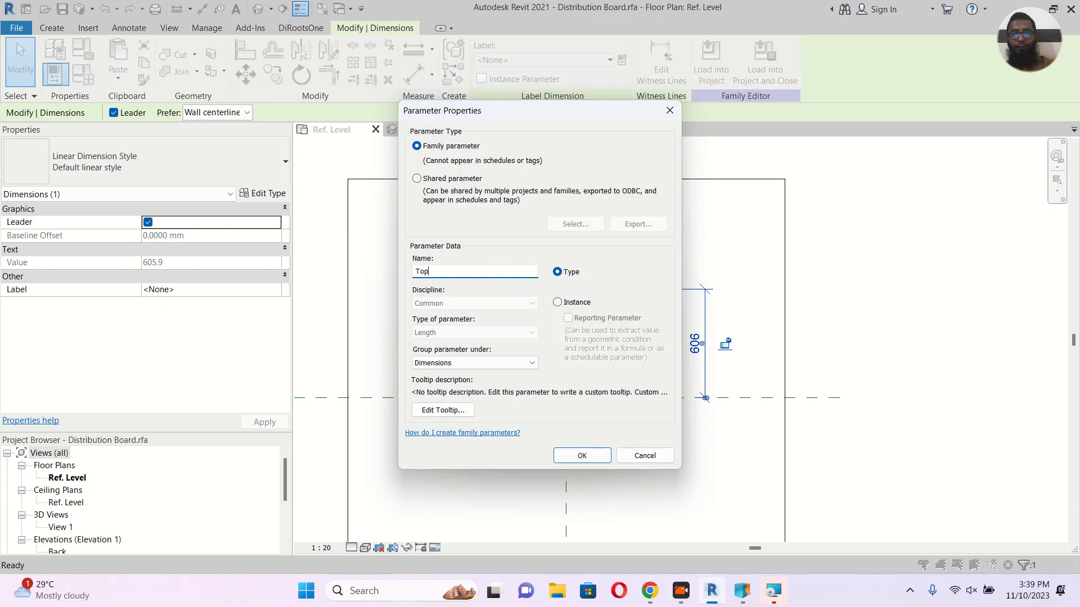
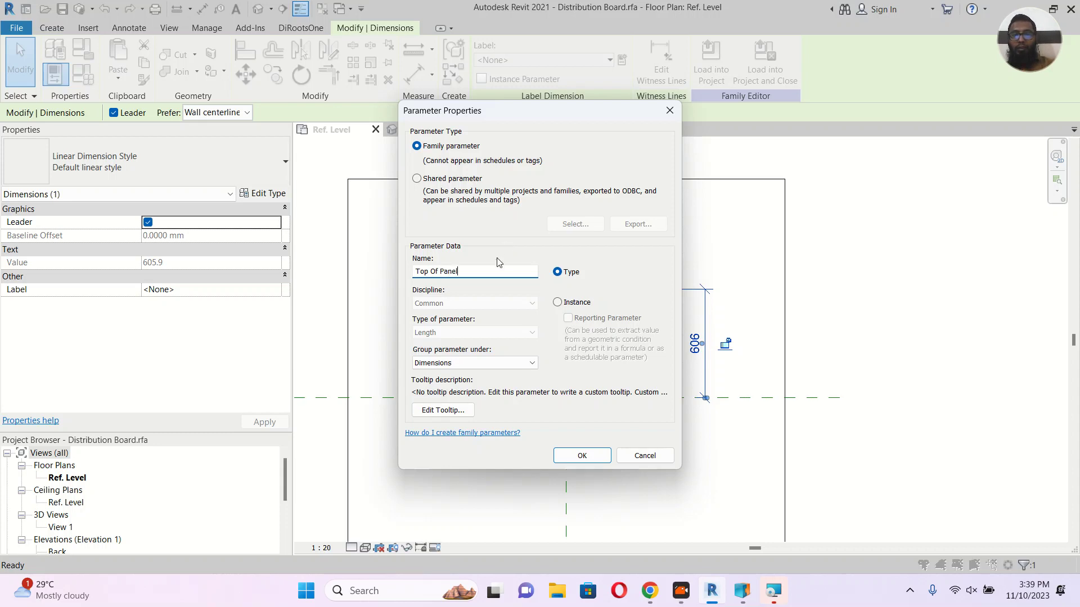
left_click(557, 302)
left_click(595, 455)
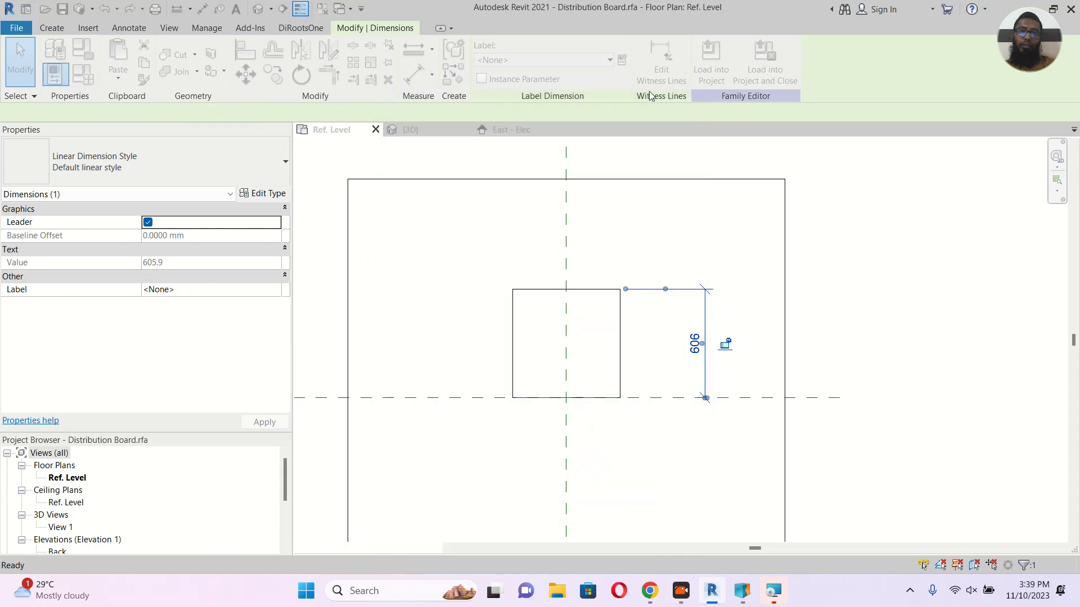
Load the family into the project, overwriting the existing version, and set the placed board's Top Of Panel to 2200.
left_click(711, 66)
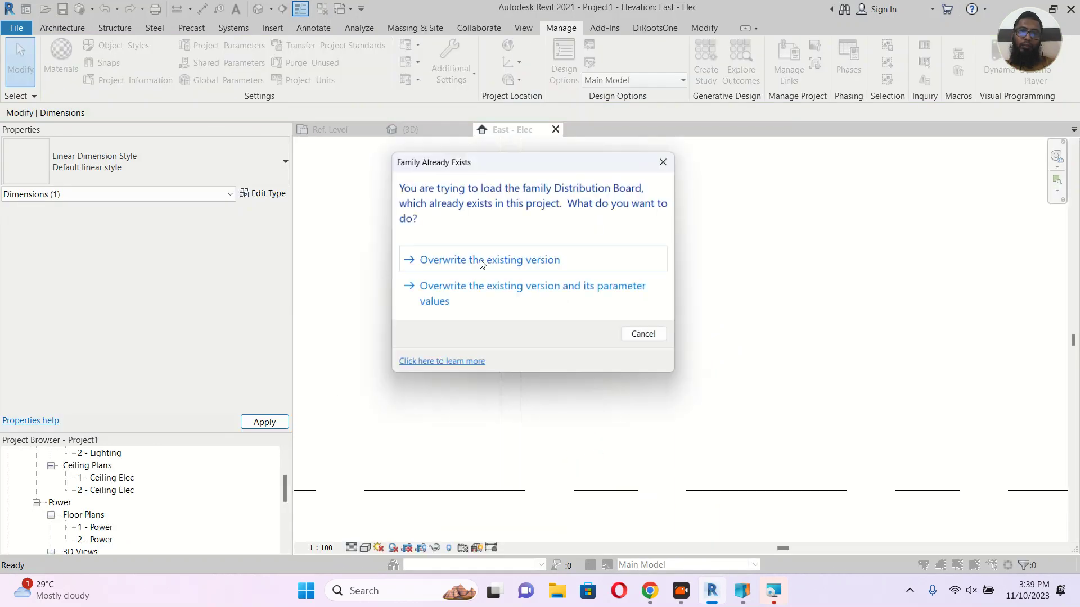
left_click(482, 261)
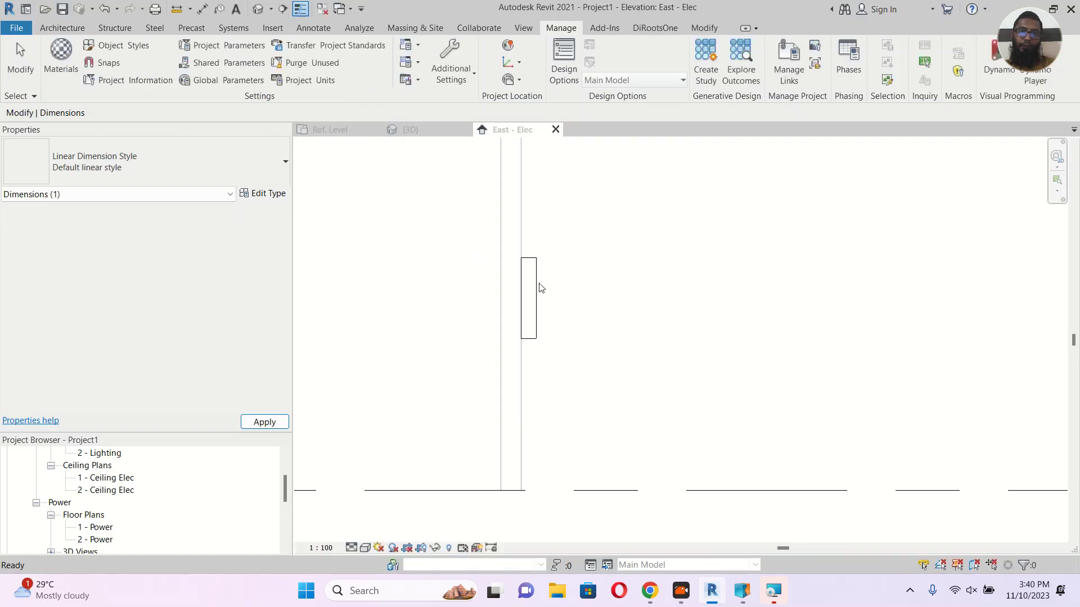
left_click(532, 293)
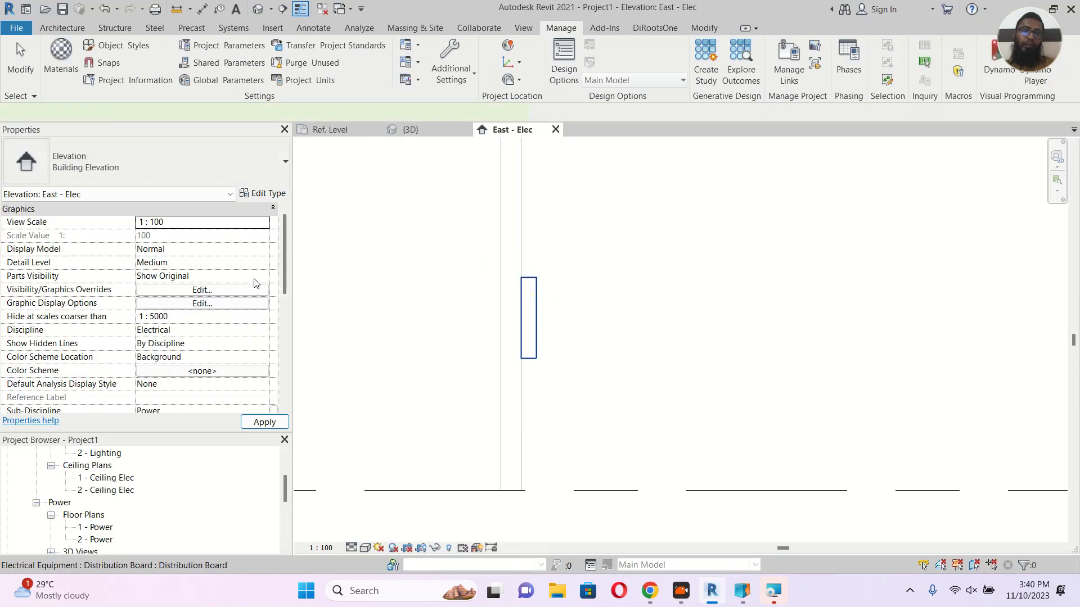
scroll(240, 279, "down", 6)
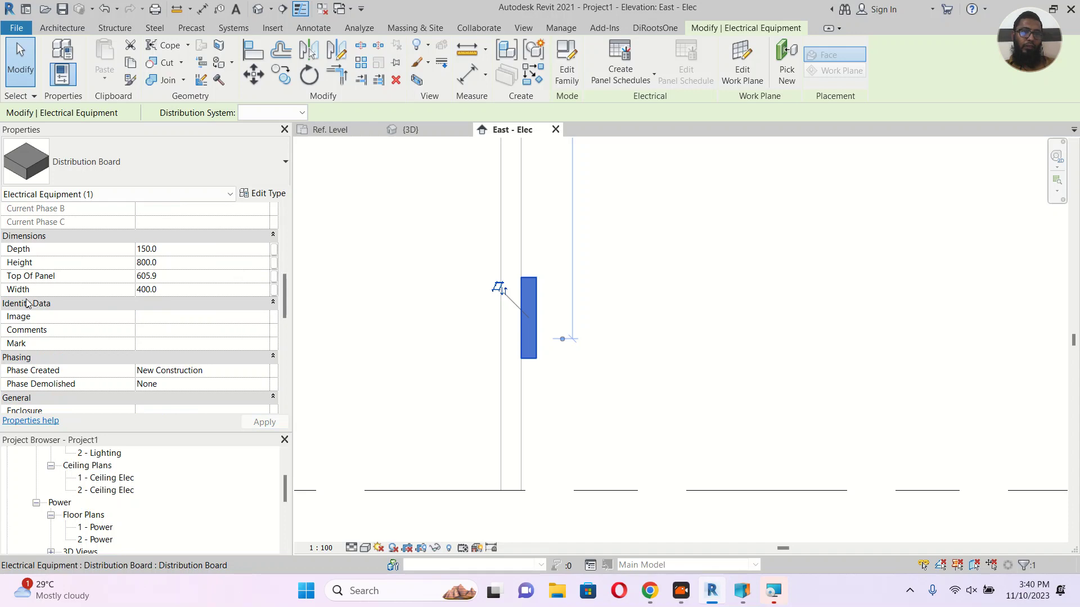
left_click(184, 278)
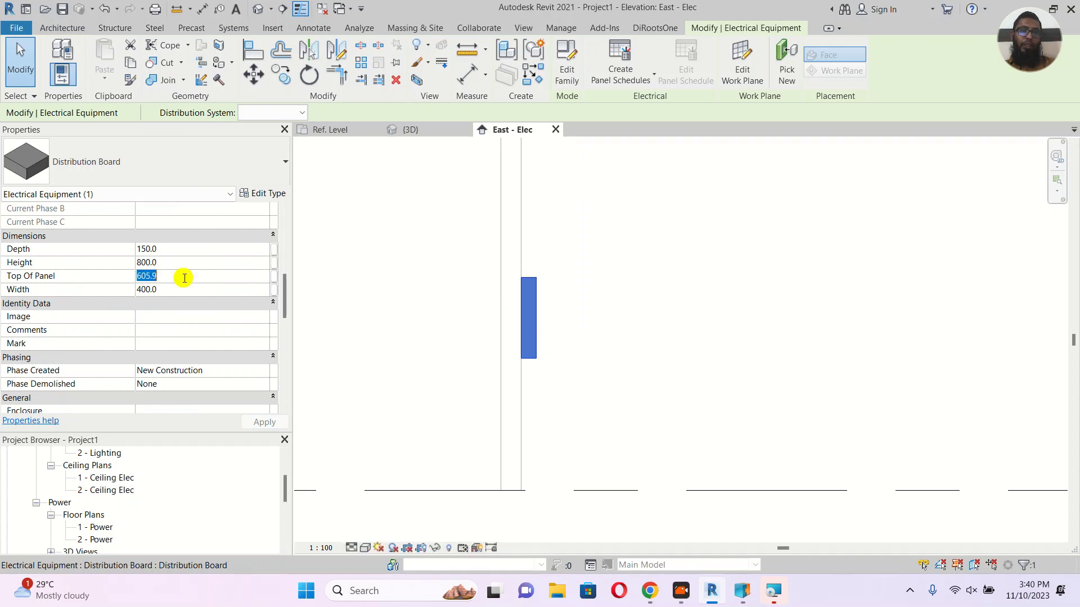
type("2200")
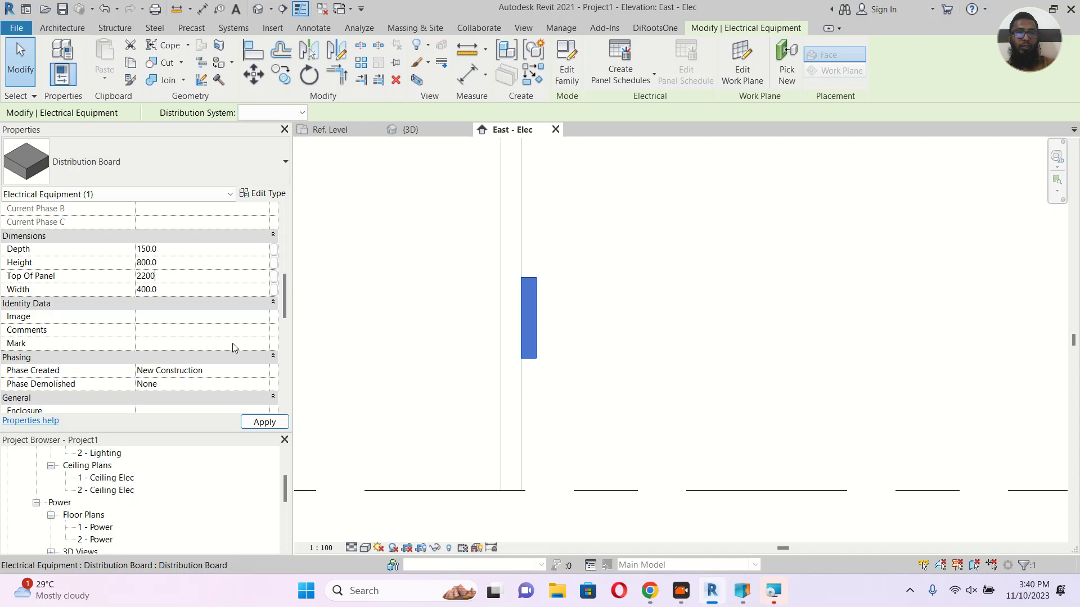
left_click(262, 422)
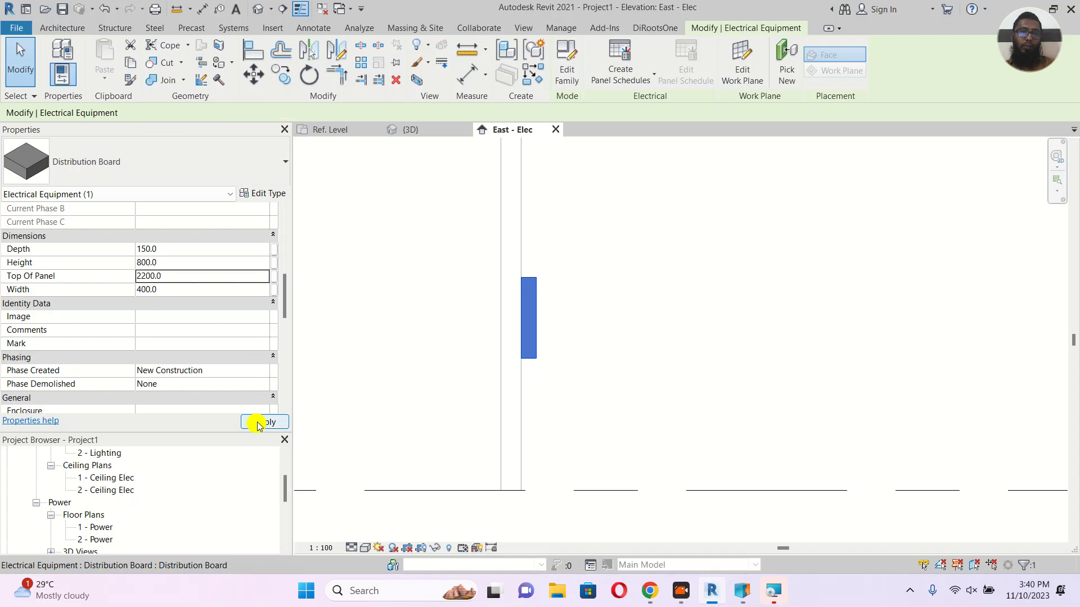
scroll(378, 344, "down", 2)
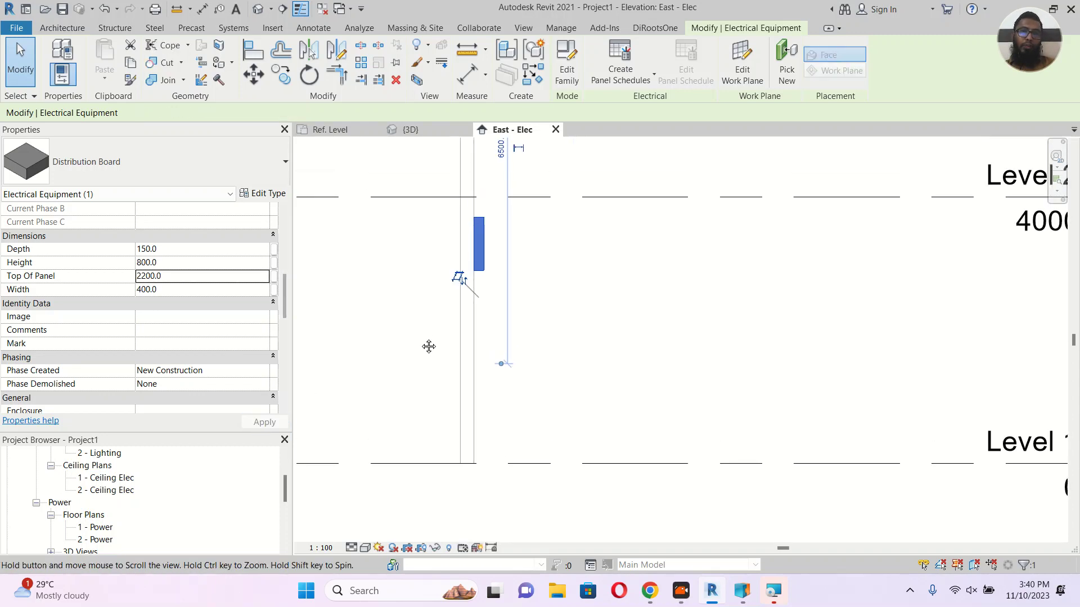
In the East - Elec elevation, place an aligned dimension from the distribution board's top edge to Level 1.
scroll(228, 239, "up", 5)
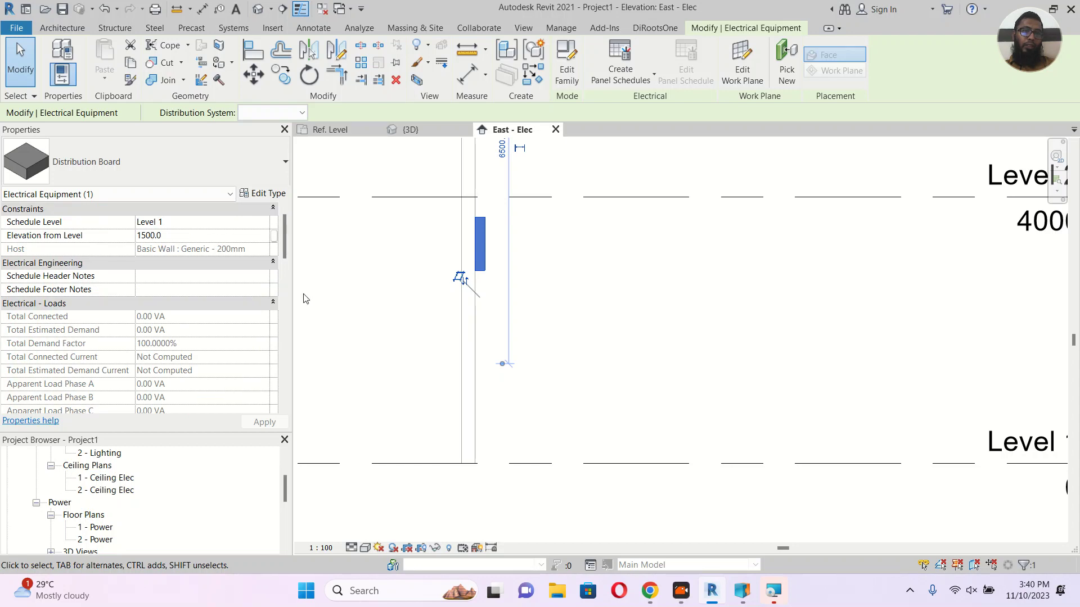
left_click(345, 302)
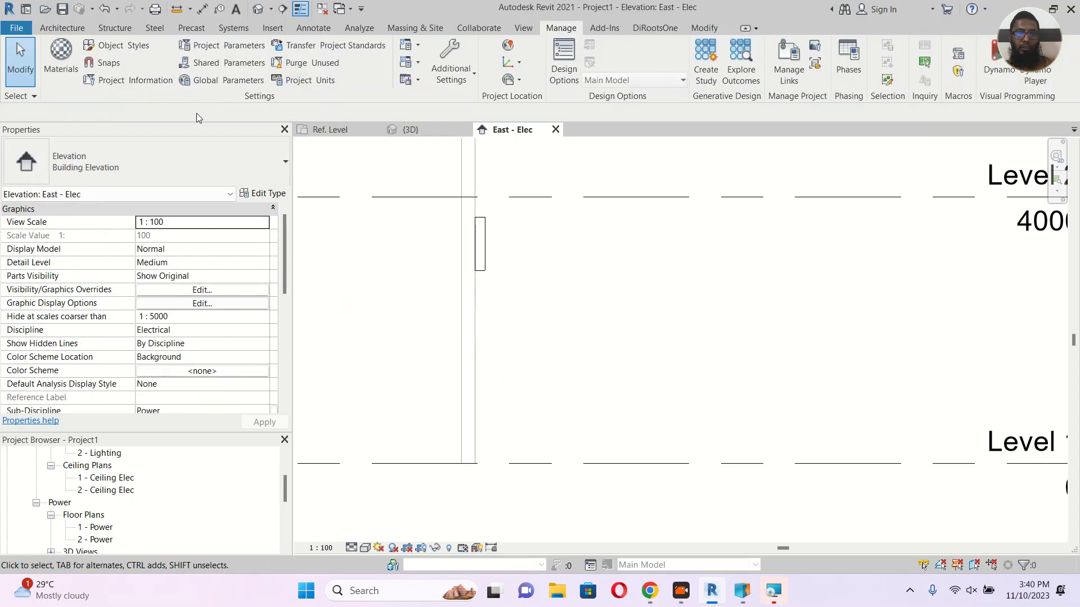
key("i")
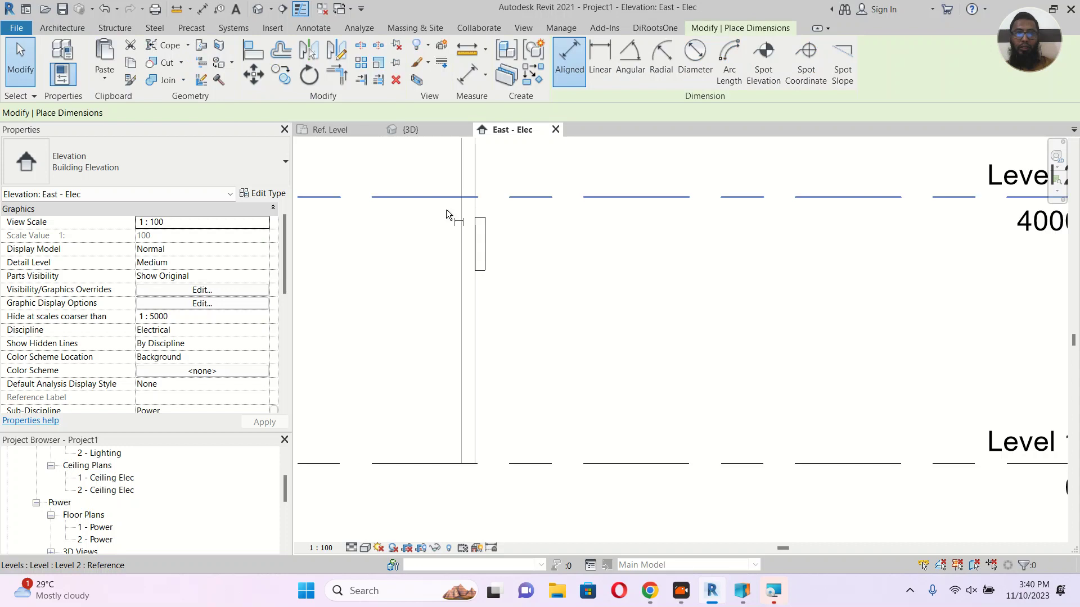
left_click(484, 218)
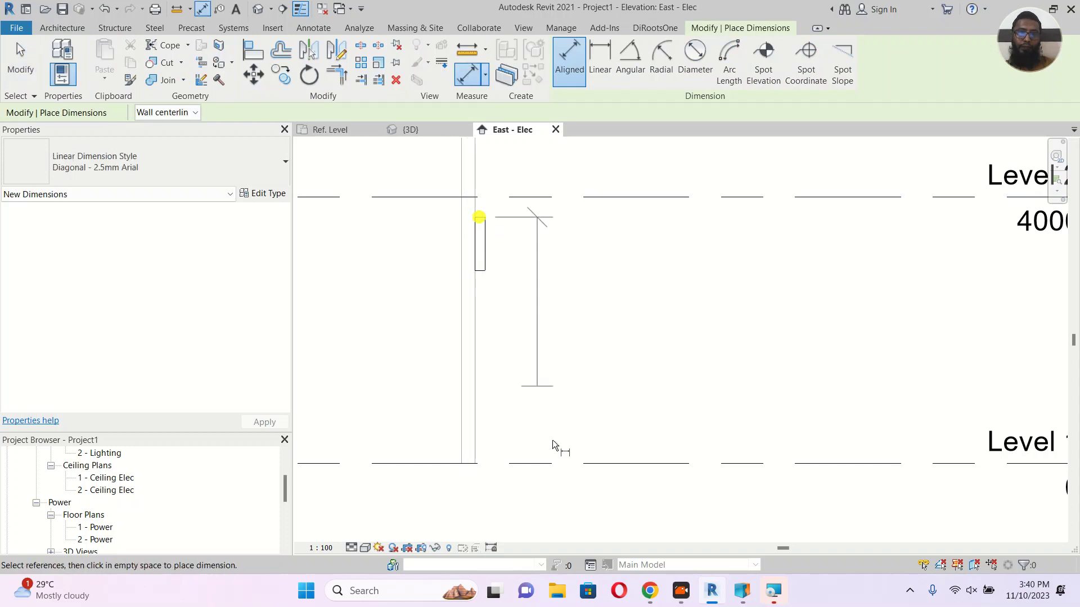
left_click(516, 469)
left_click(415, 390)
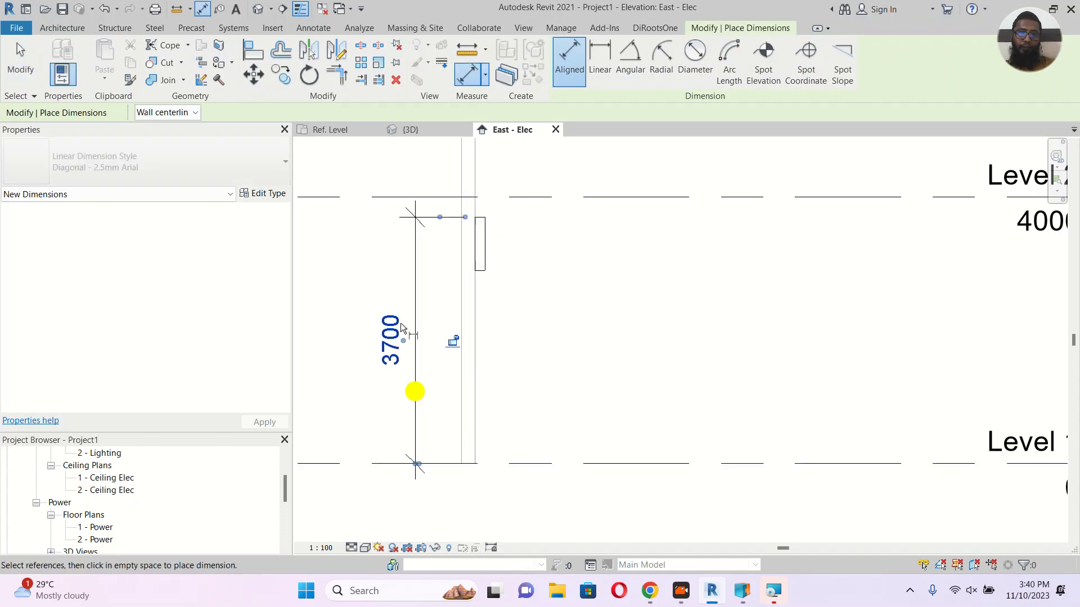
key("Escape")
key("Escape")
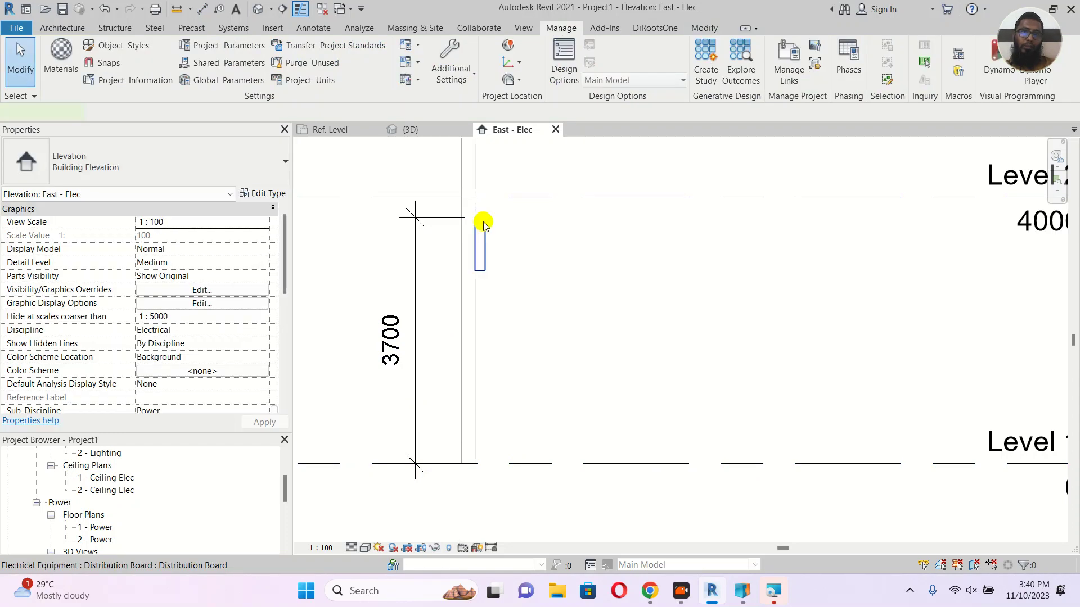
Examine the placed distribution board's elevation and its Top Of Panel, Height, Width and Depth properties.
left_click(482, 230)
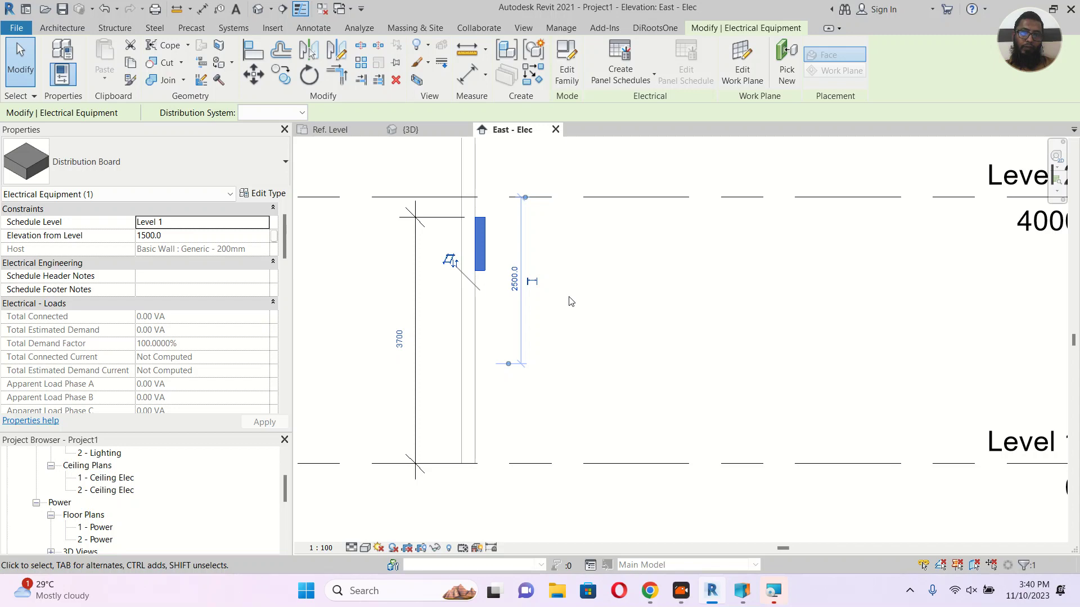
key("Escape")
scroll(203, 284, "down", 2)
scroll(204, 284, "down", 10)
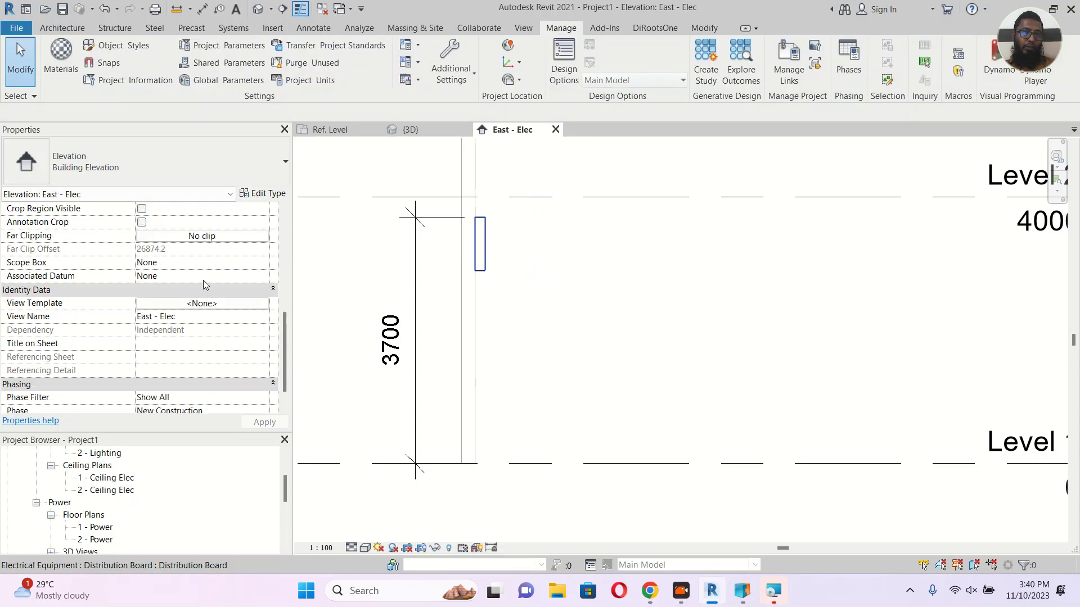
left_click(482, 258)
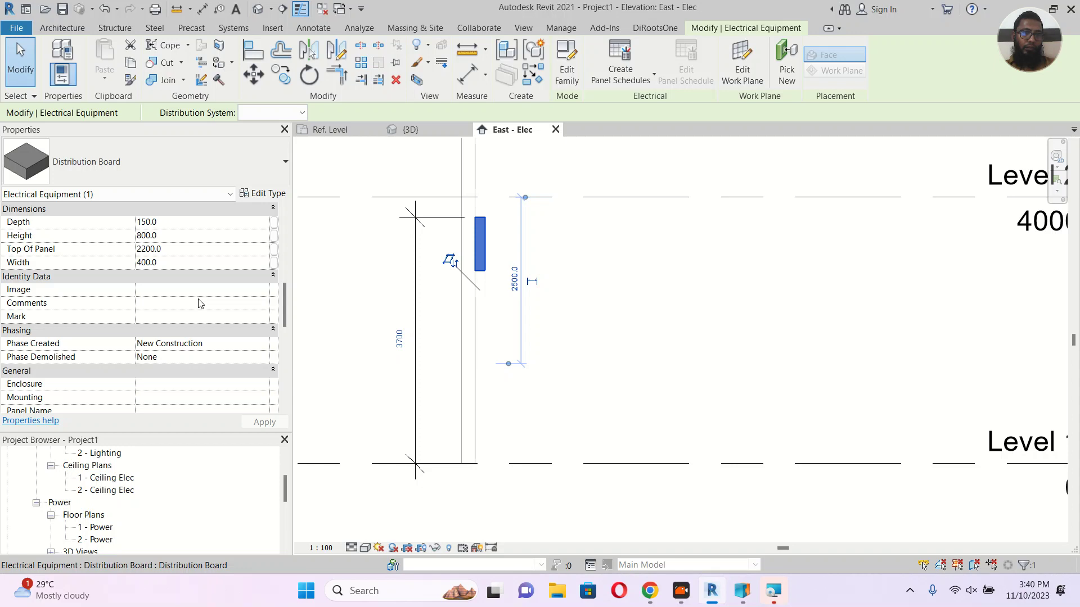
In the Distribution Board family, set the Top Of Panel parameter to 2000 in the family types and inspect the moved board.
left_click(332, 130)
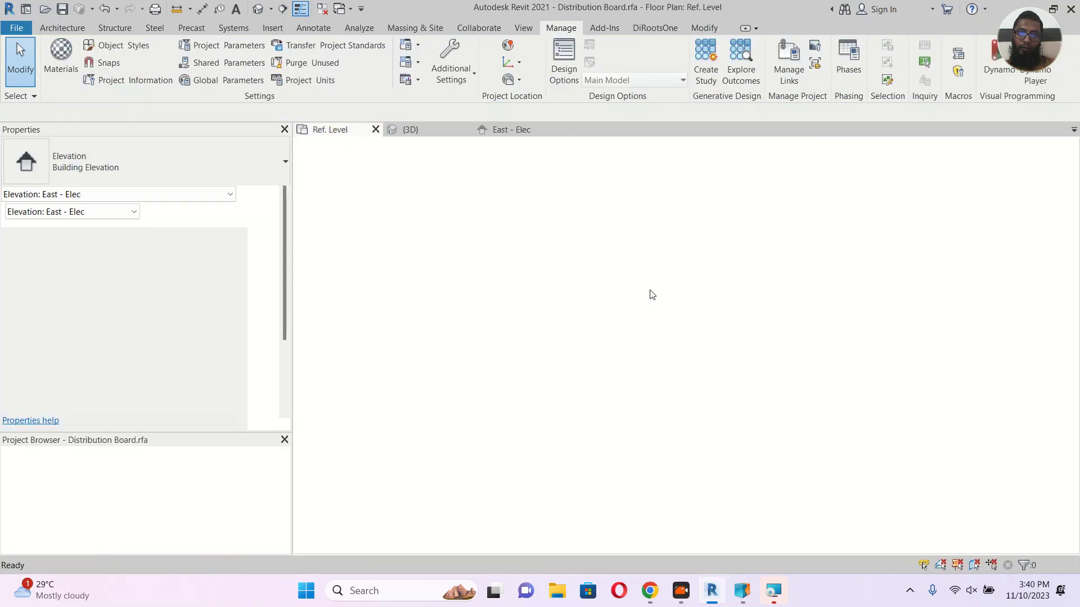
scroll(713, 369, "up", 2)
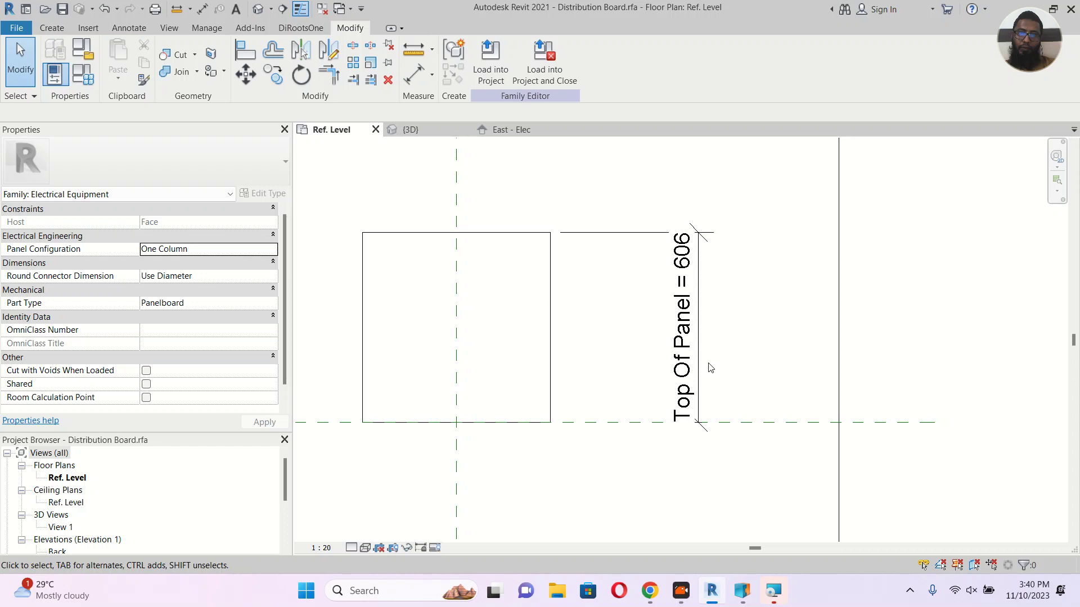
left_click(75, 67)
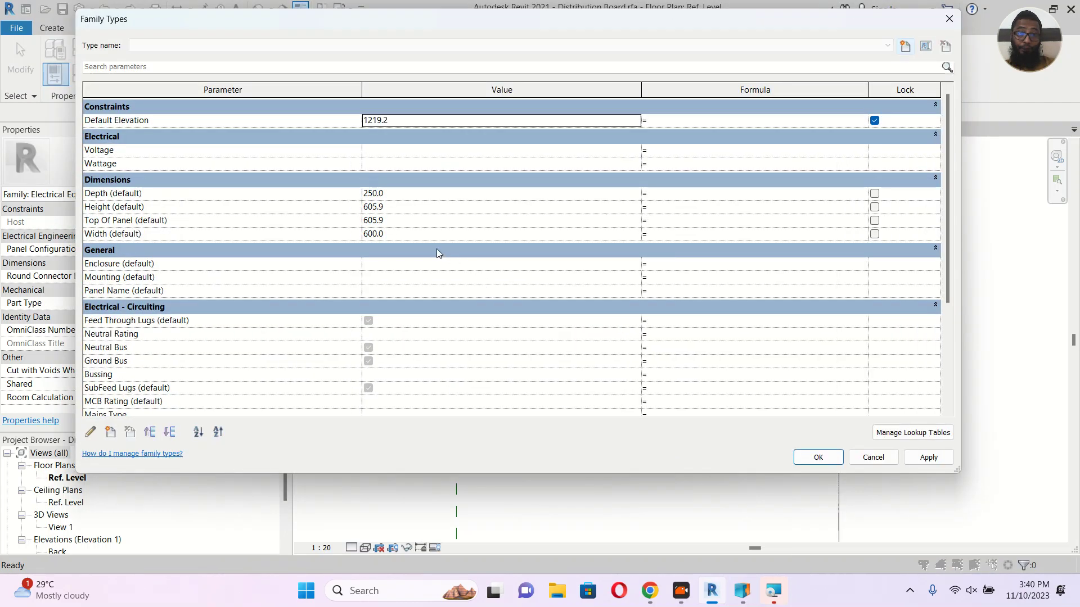
left_click(400, 220)
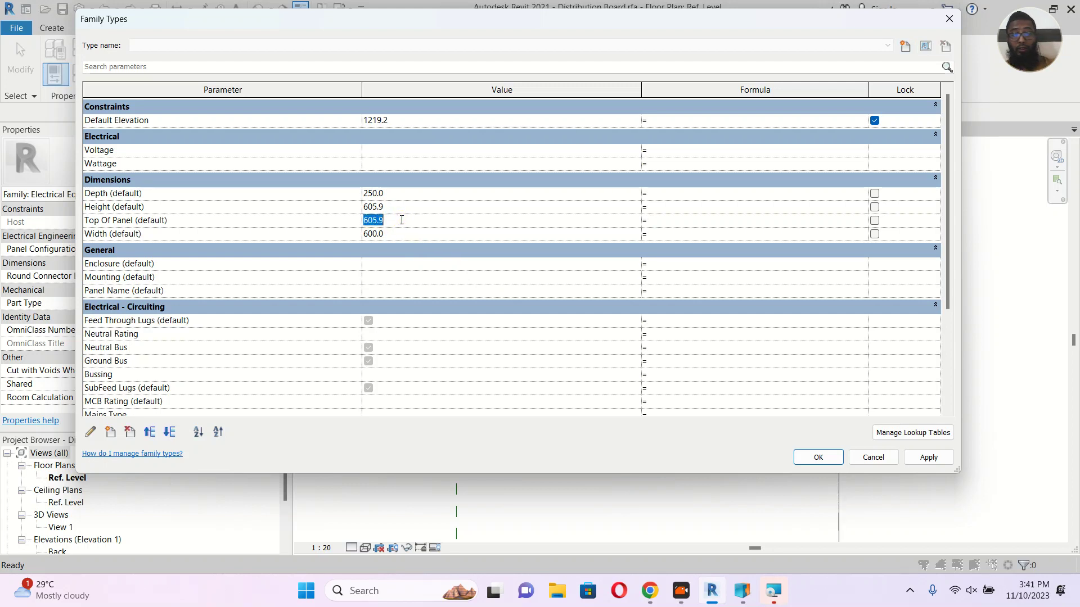
type("2000")
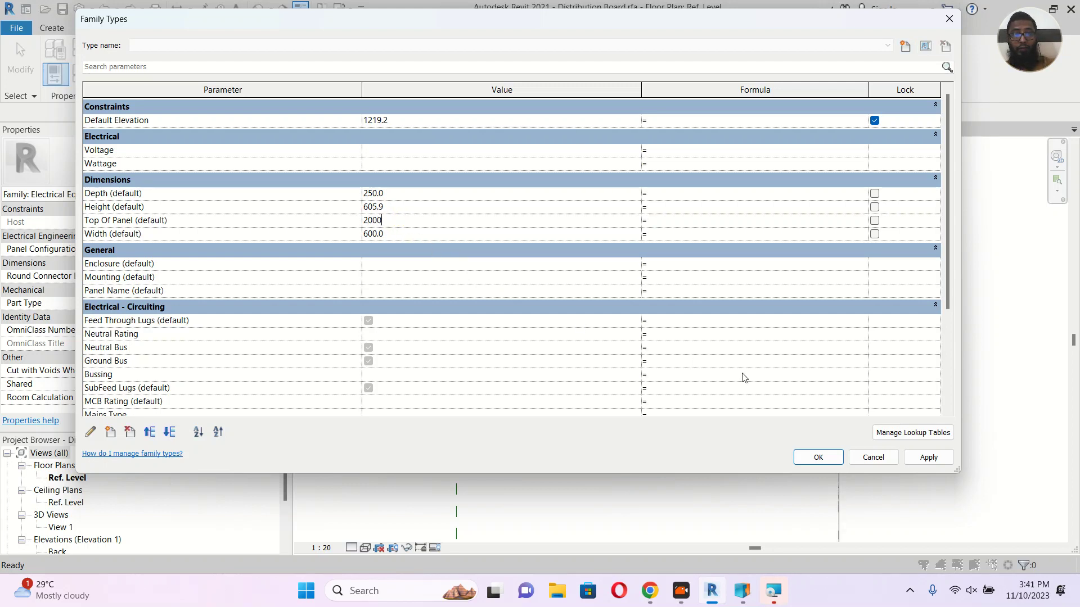
left_click(925, 459)
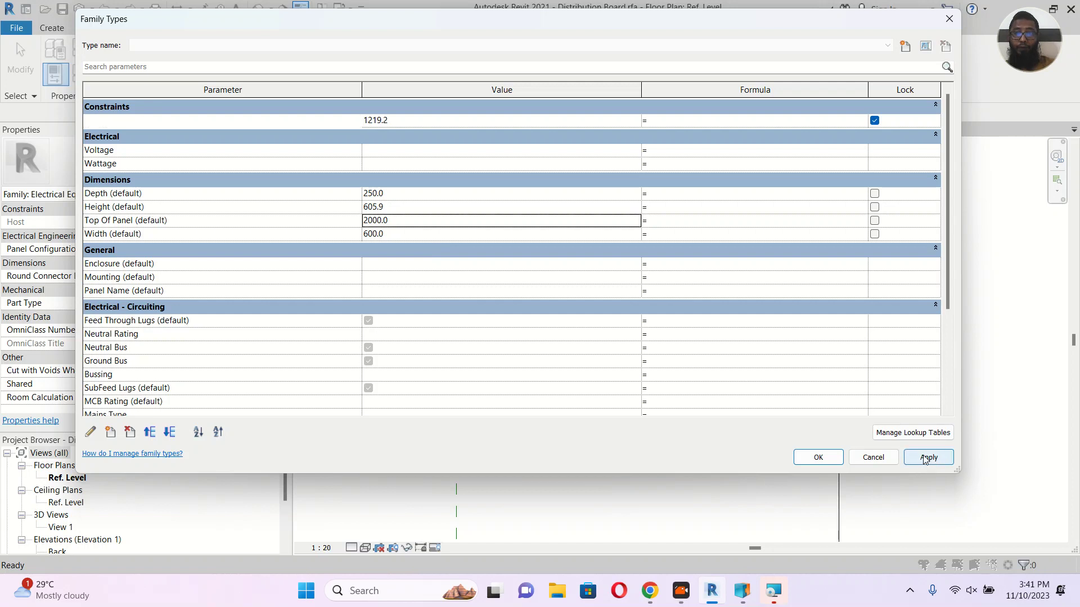
left_click(819, 458)
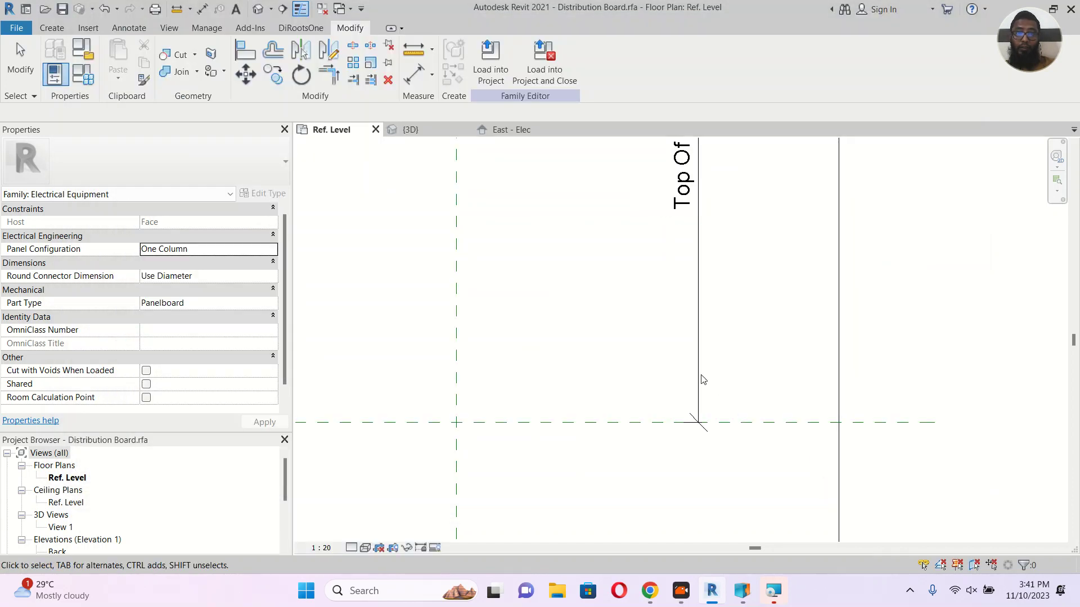
scroll(706, 383, "down", 4)
scroll(682, 311, "up", 3)
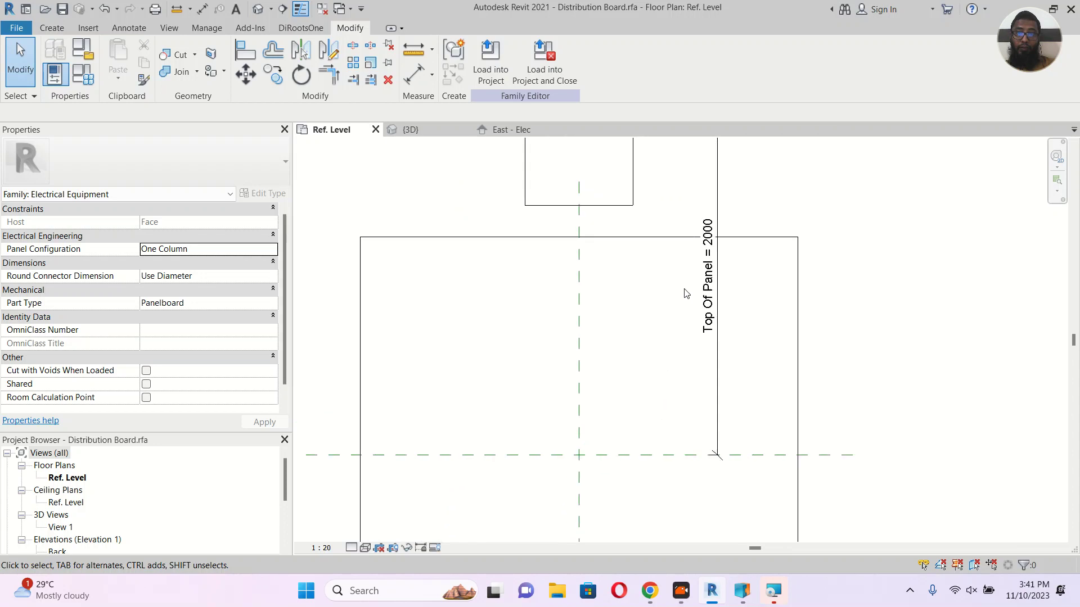
Load the family into the project, overwriting the existing version, and set the placed board's Top Of Panel to 2000.
left_click(487, 76)
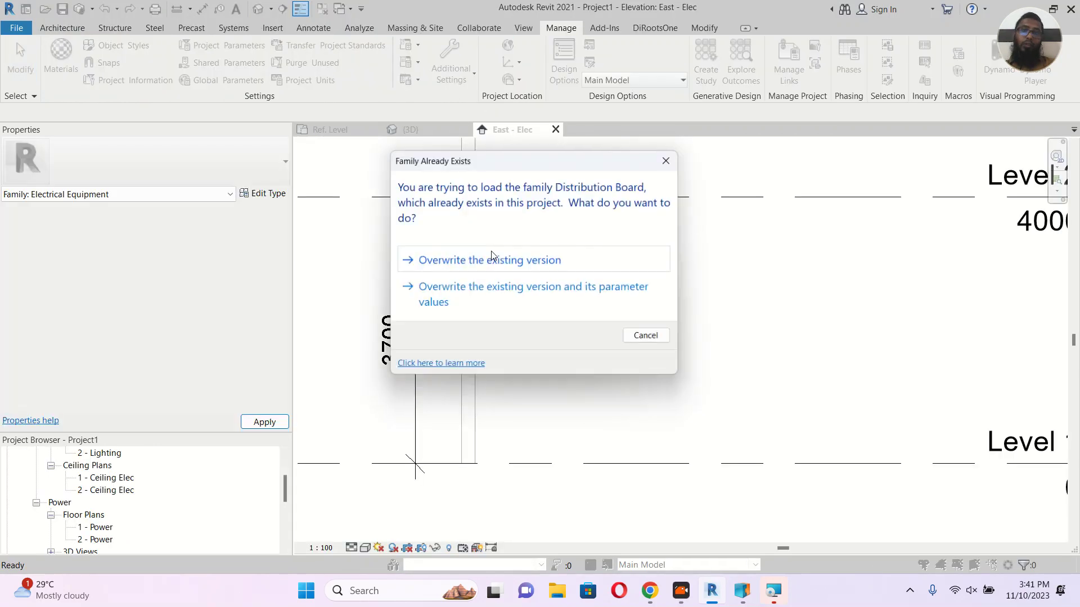
left_click(474, 262)
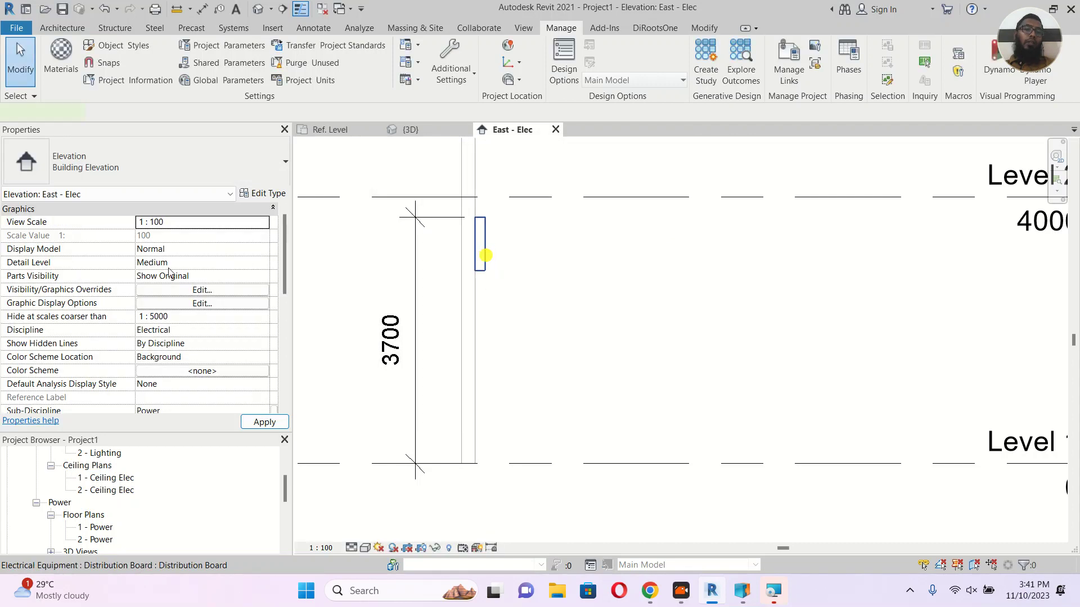
left_click(484, 255)
scroll(184, 299, "down", 5)
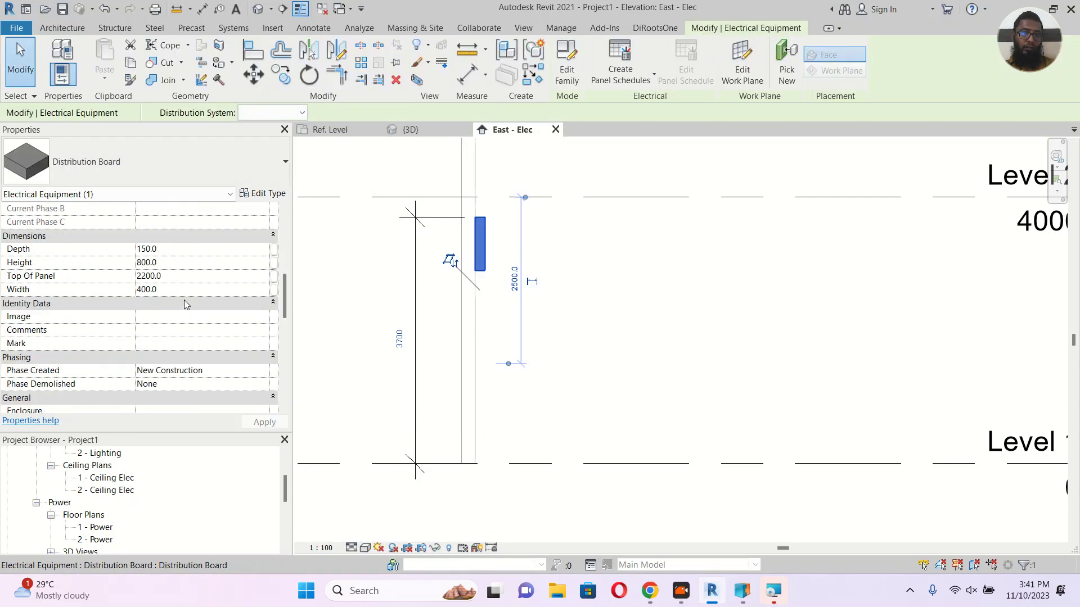
left_click(191, 275)
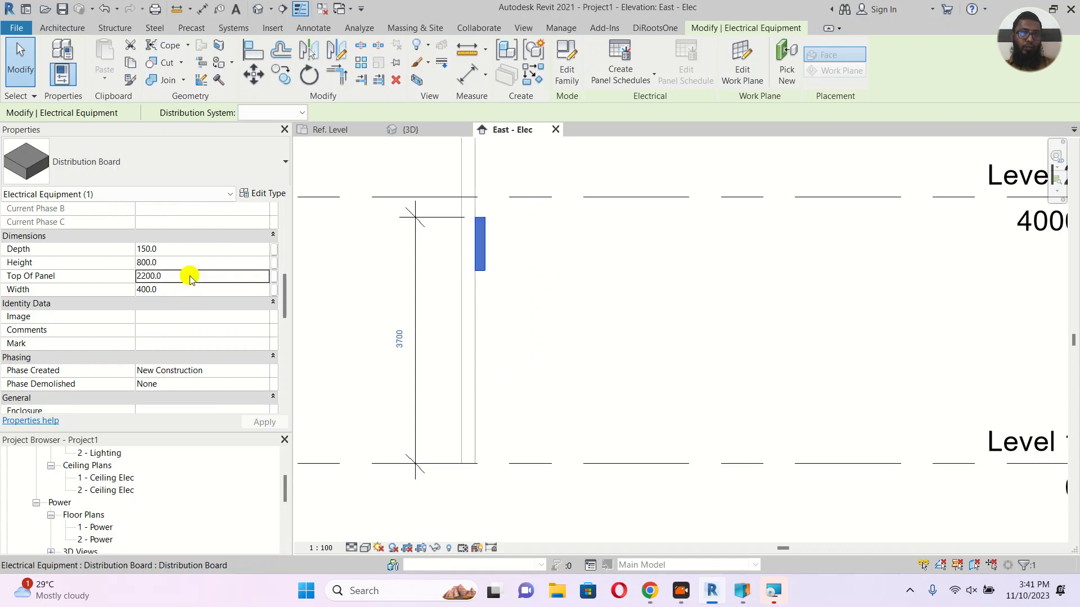
type("2000")
left_click(274, 423)
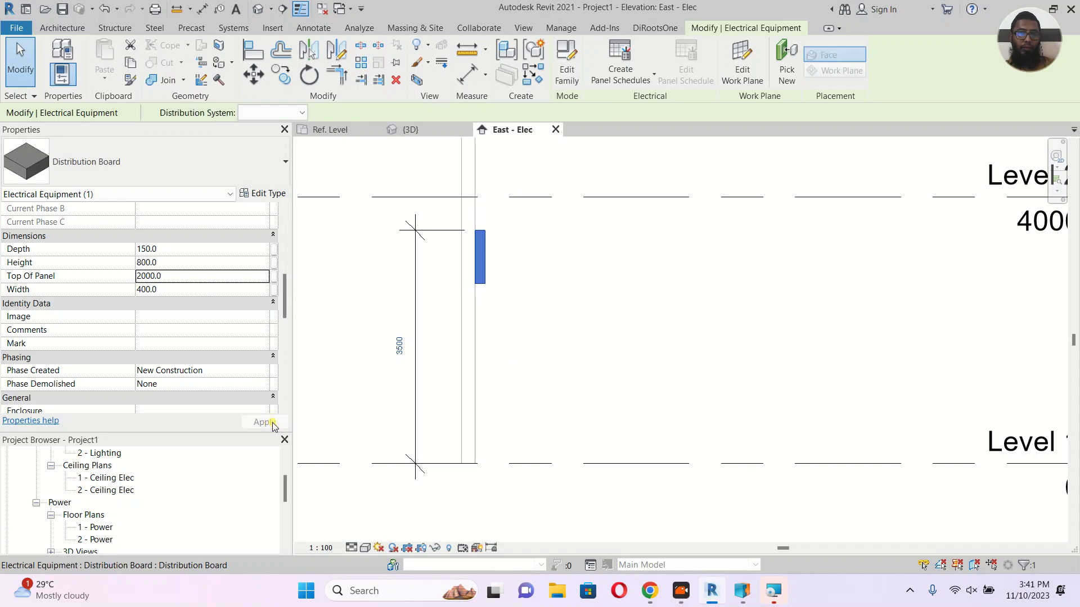
scroll(455, 351, "up", 2)
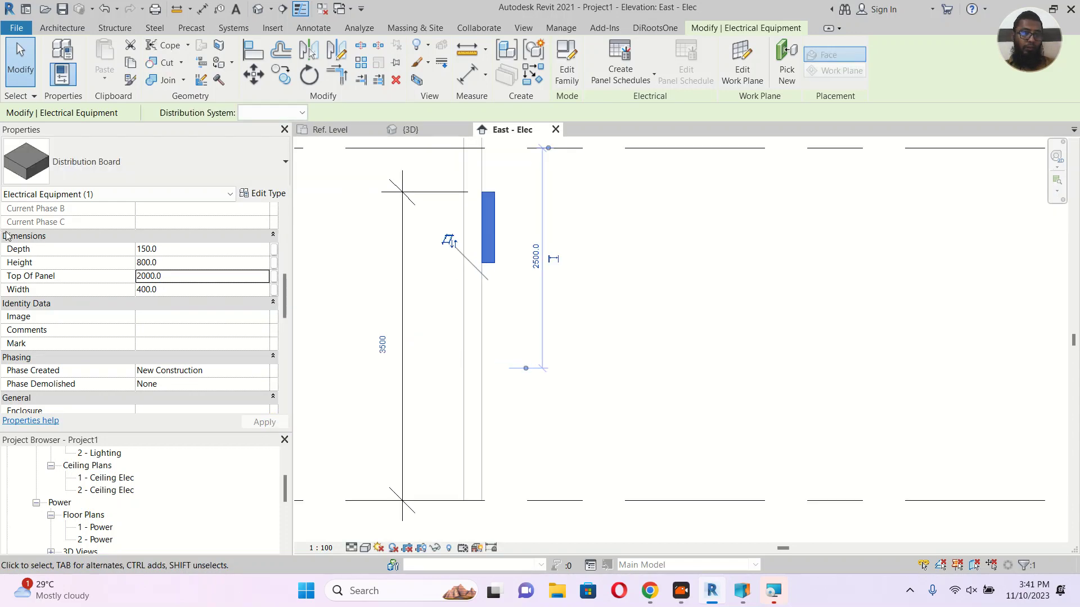
left_click(564, 259)
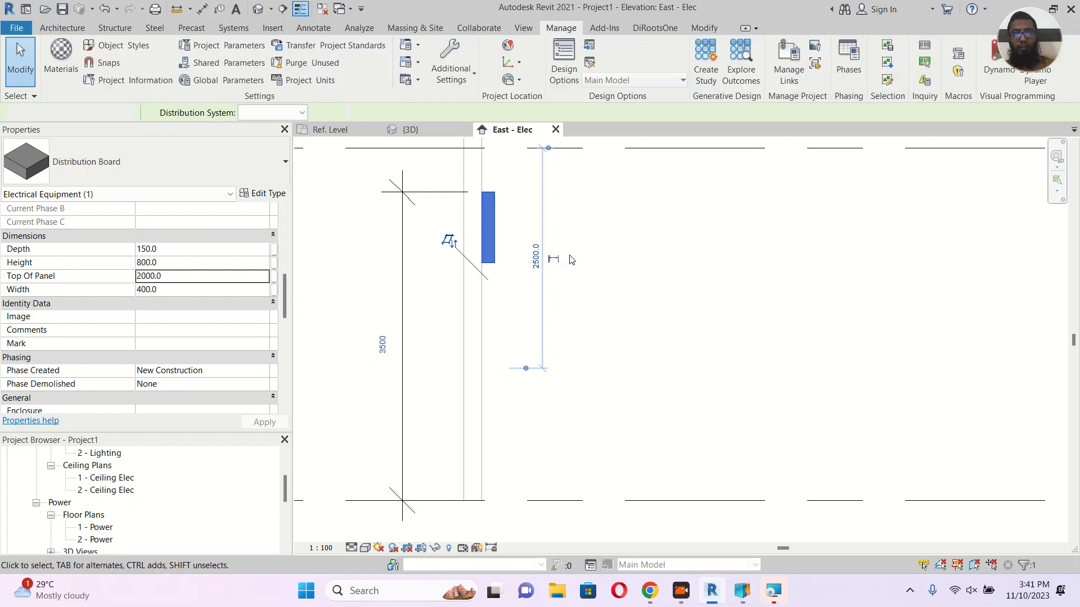
Delete the placed distribution board from the wall in the East - Elec elevation.
left_click(497, 225)
key("Delete")
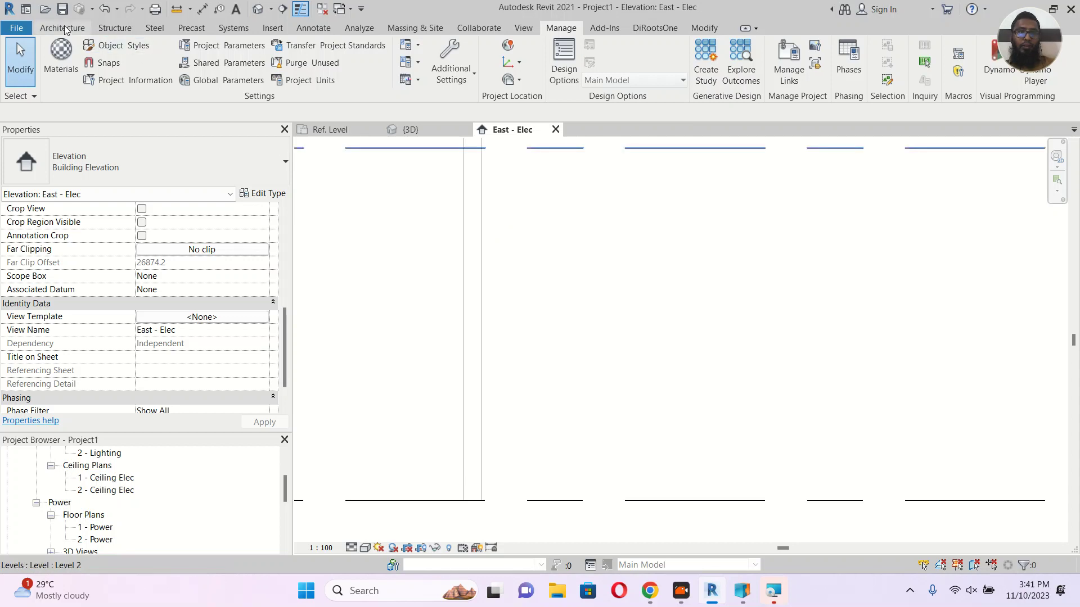
key("m")
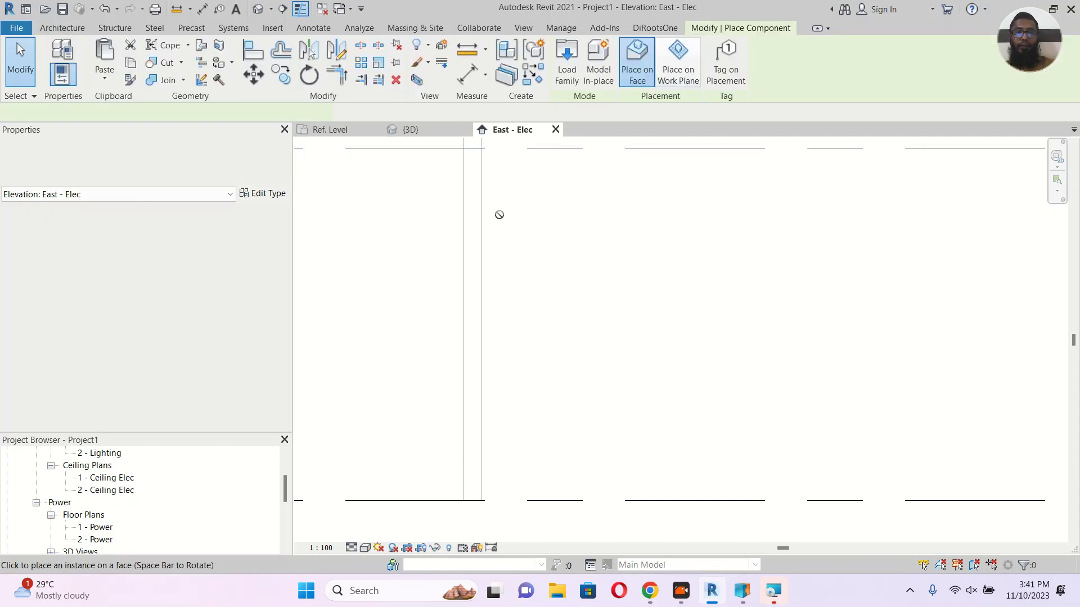
key("Escape")
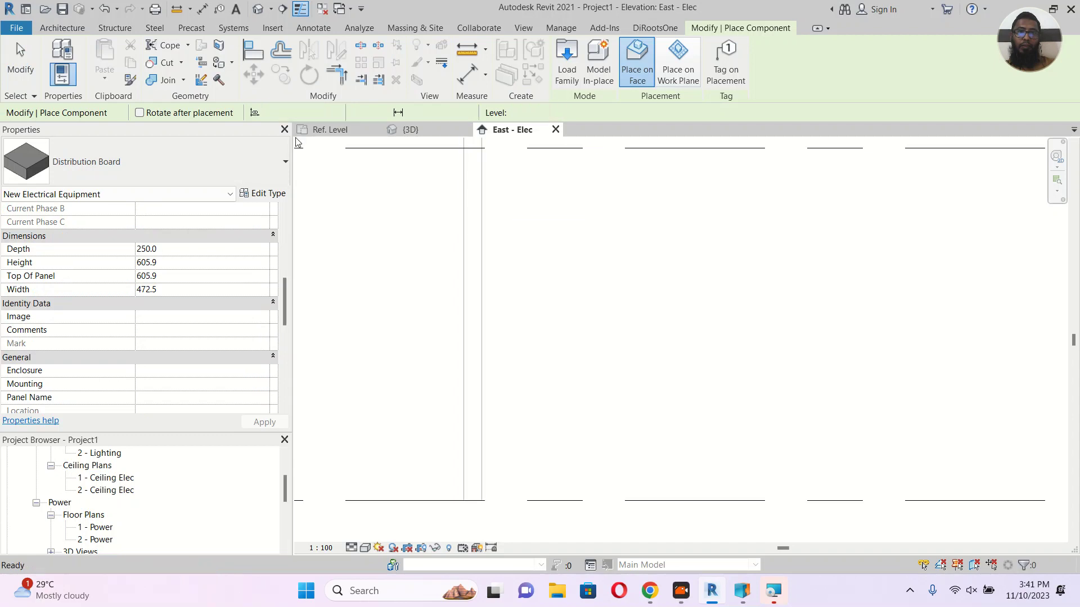
In the 1 - Lighting floor plan, place a new Distribution Board component on the wall's vertical face near its middle.
scroll(133, 467, "up", 1)
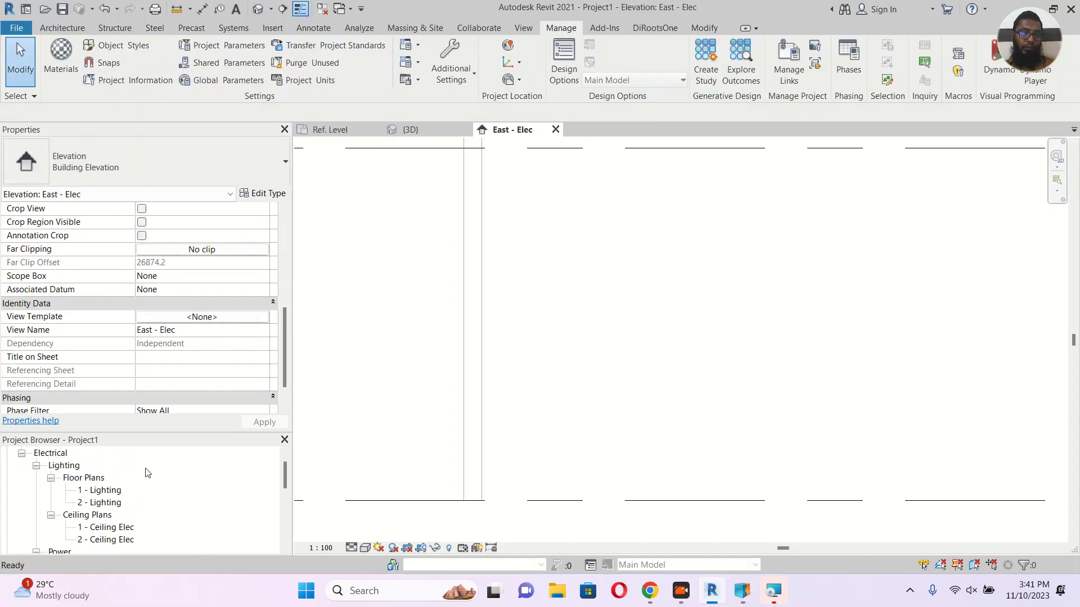
double_click(107, 490)
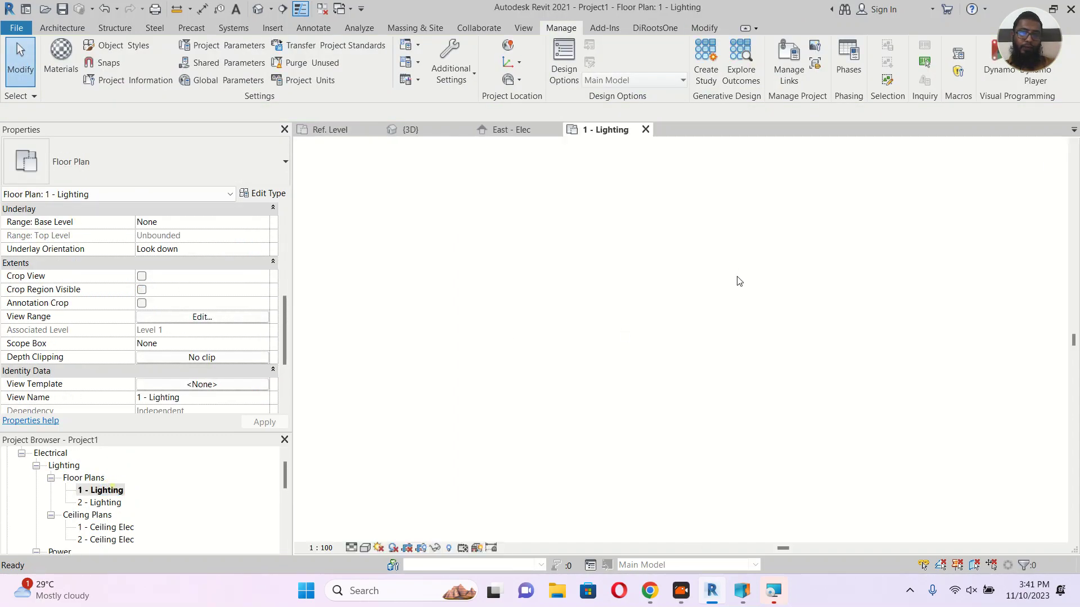
scroll(674, 286, "up", 5)
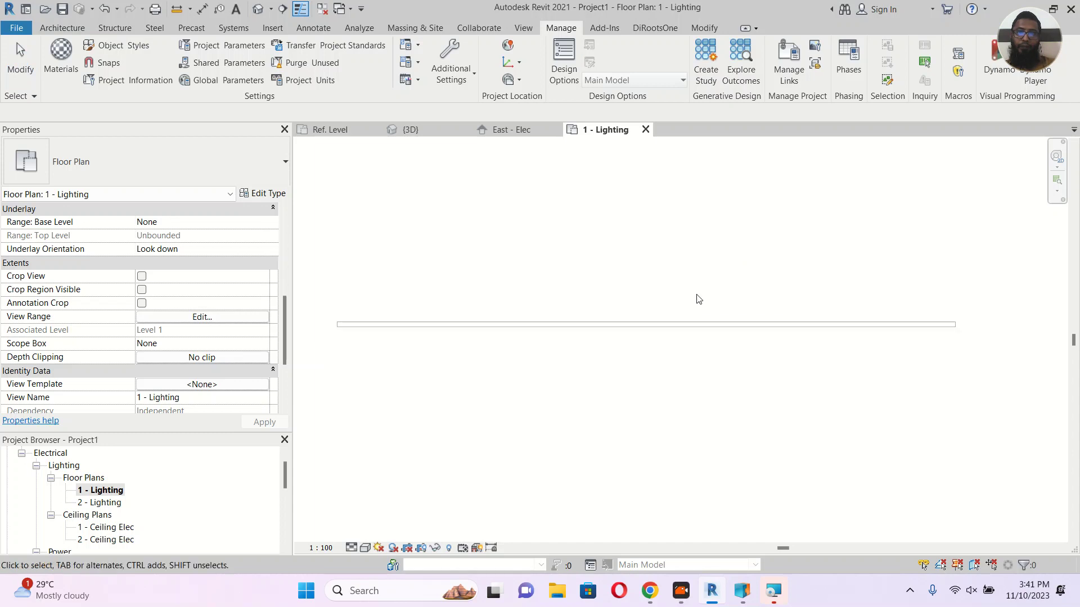
key("c")
key("m")
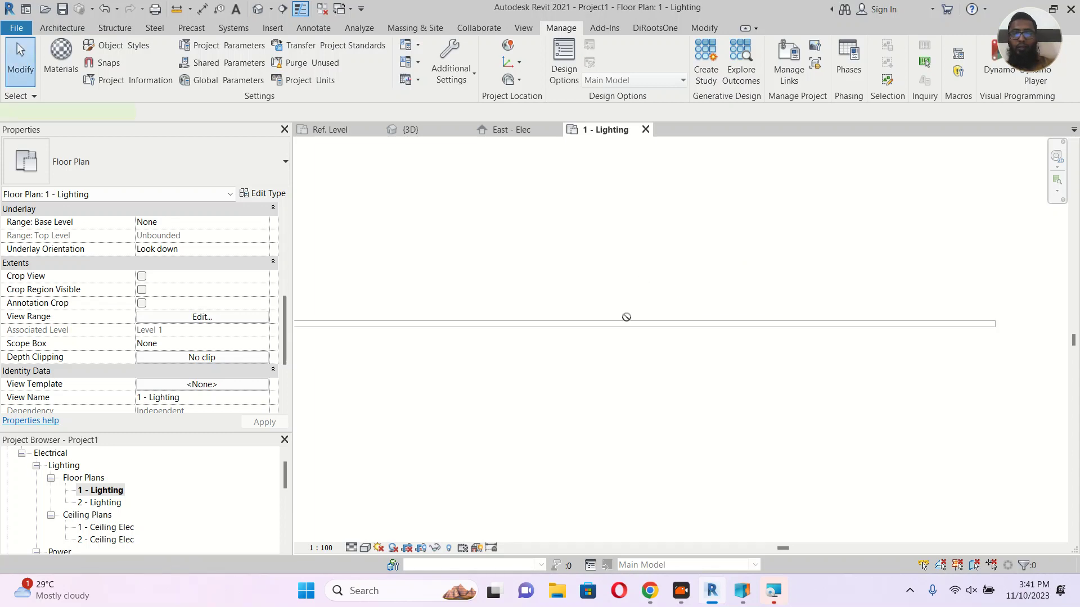
left_click(633, 323)
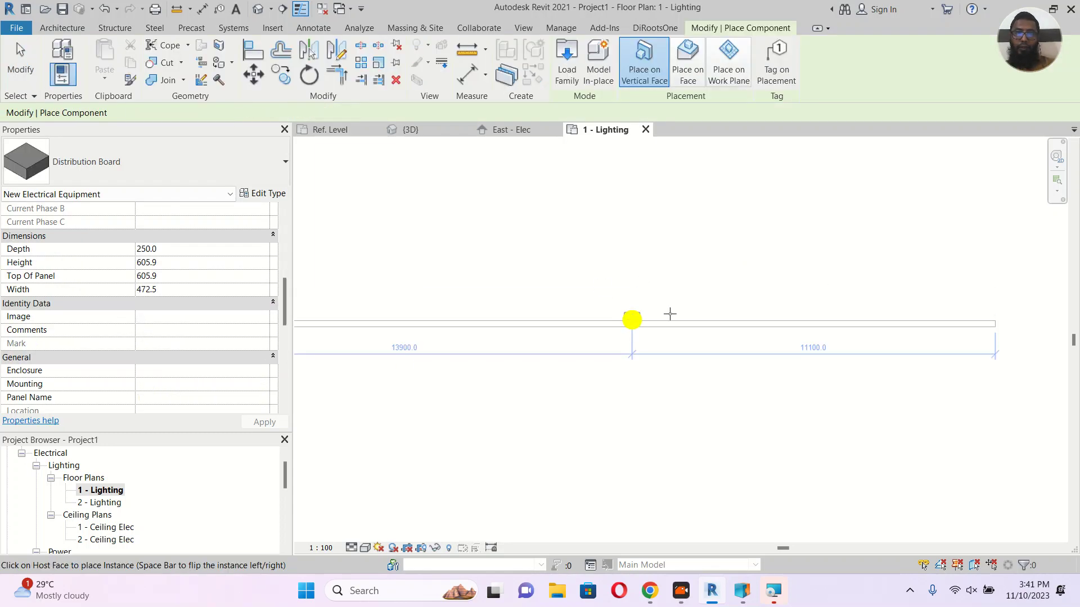
key("Escape")
key("Escape")
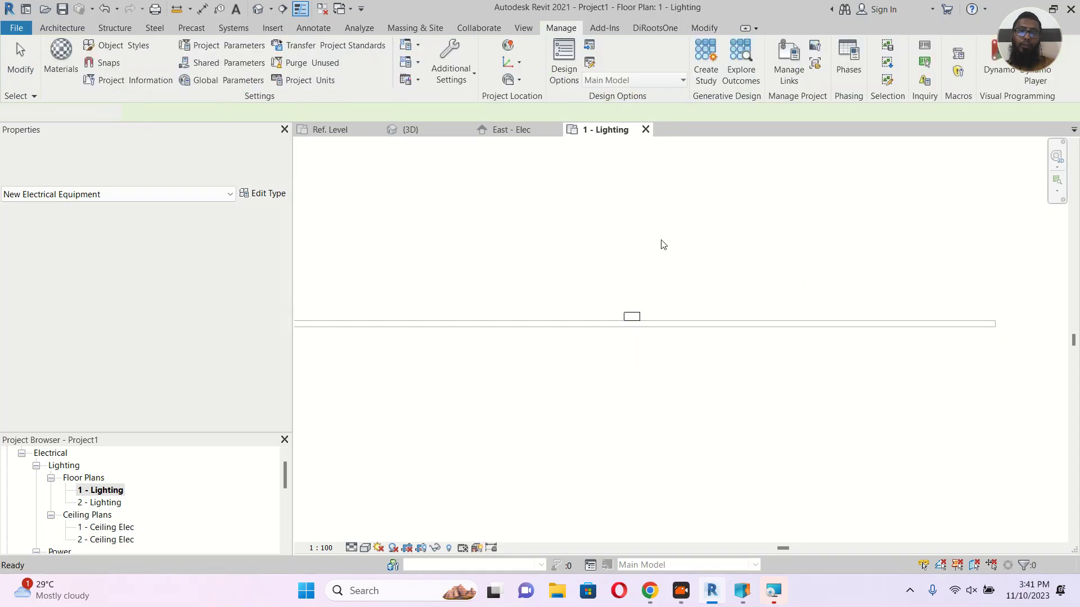
Check the newly placed distribution board in 3D, and set its Top Of Panel to 2000 in the East - Elec elevation.
left_click(415, 130)
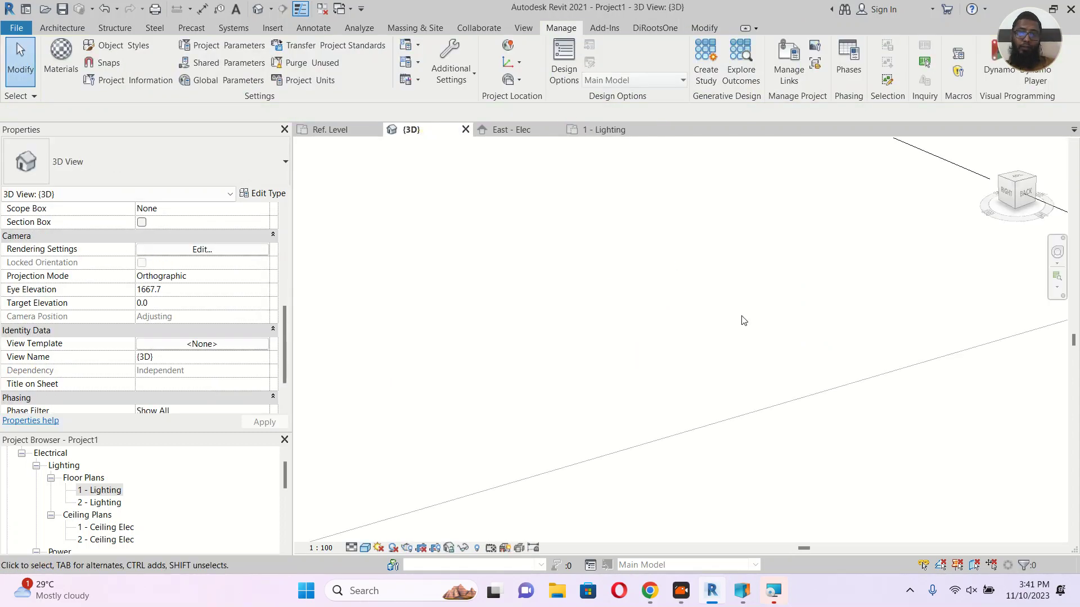
scroll(636, 322, "down", 8)
scroll(493, 348, "up", 2)
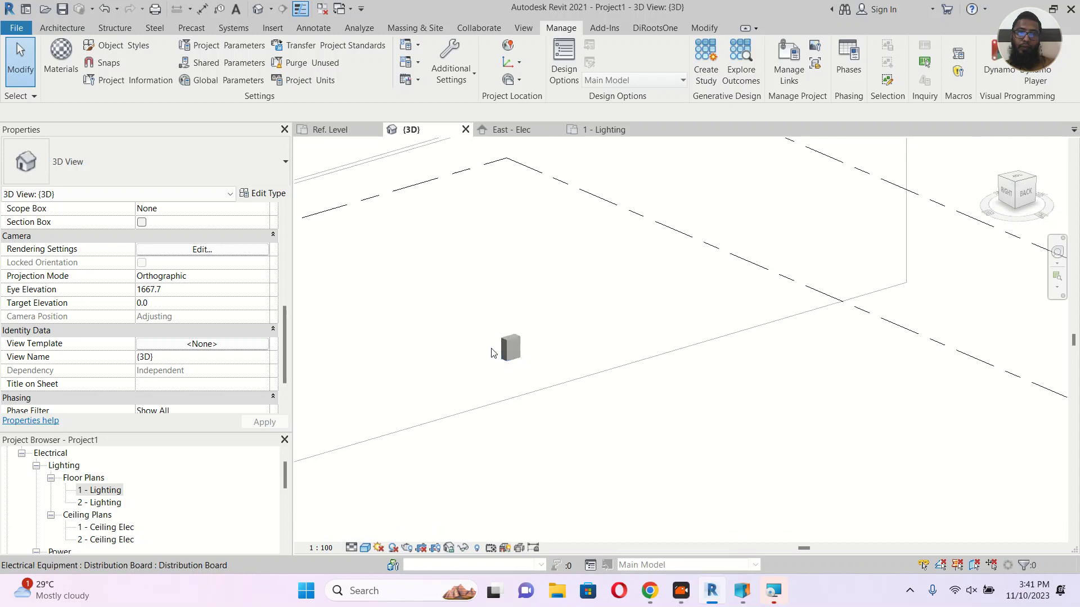
scroll(493, 351, "up", 3)
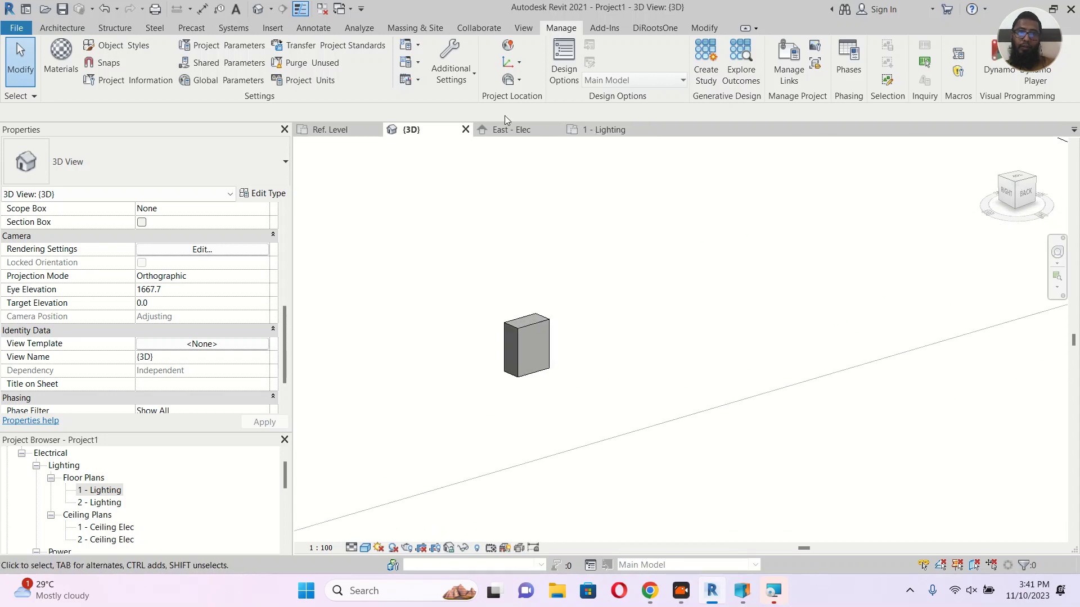
left_click(502, 130)
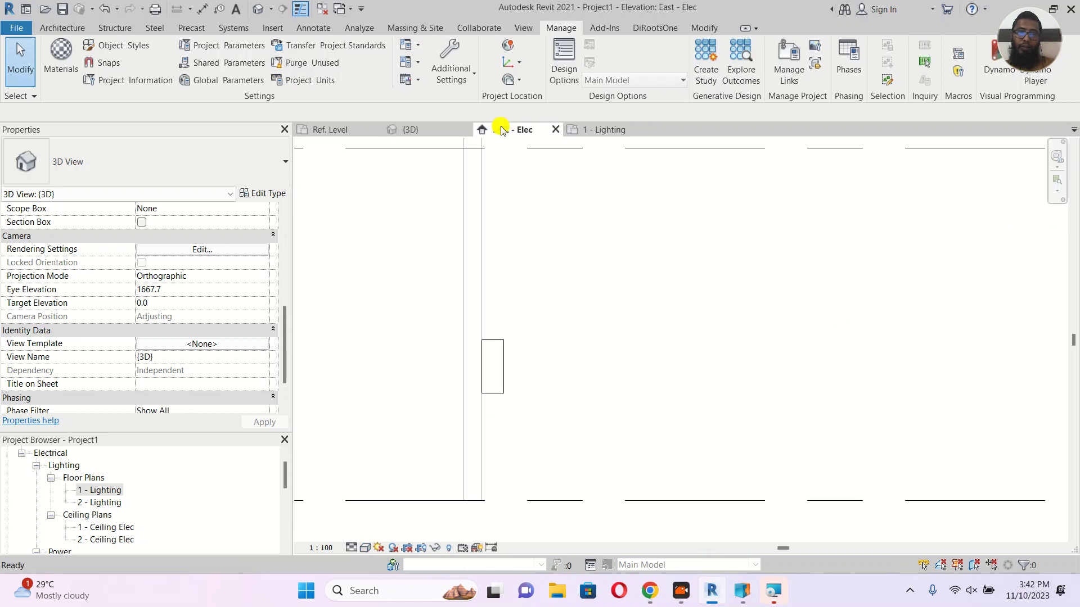
left_click(500, 368)
scroll(197, 309, "down", 5)
scroll(197, 308, "up", 5)
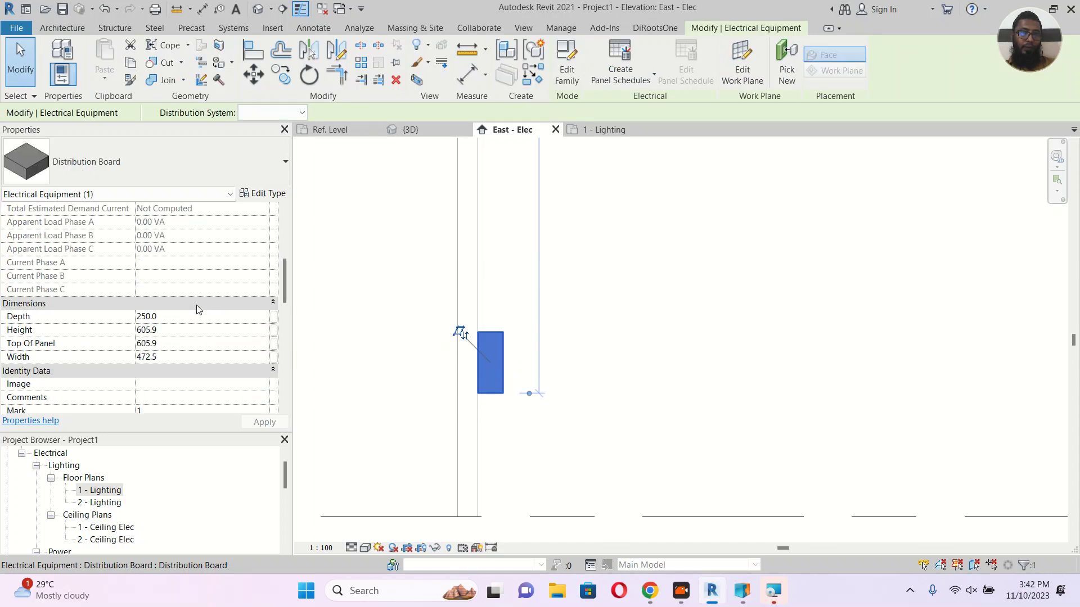
left_click(179, 342)
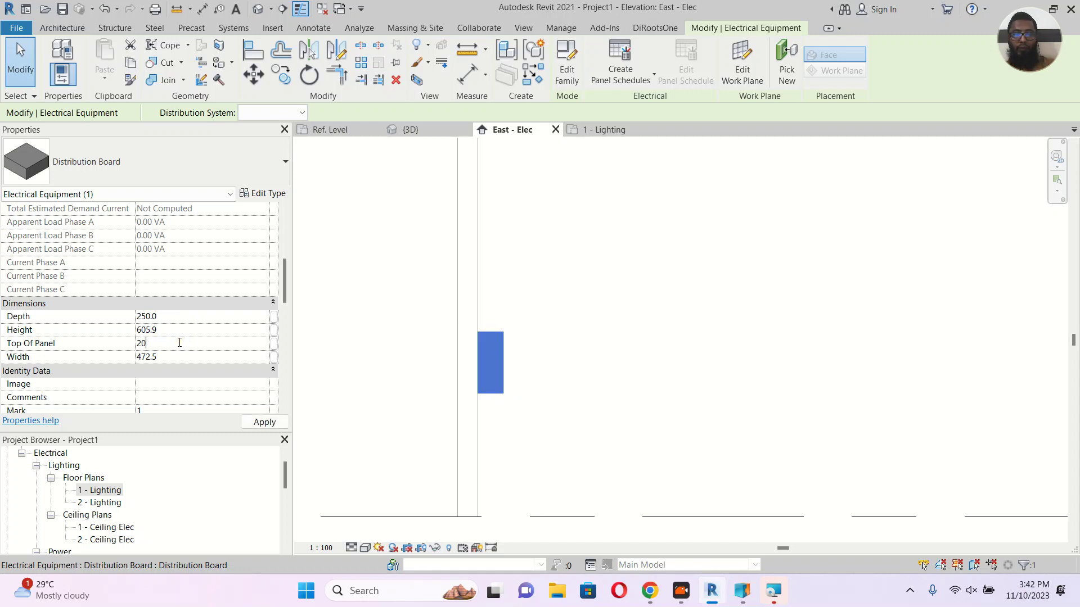
type("2000")
left_click(265, 422)
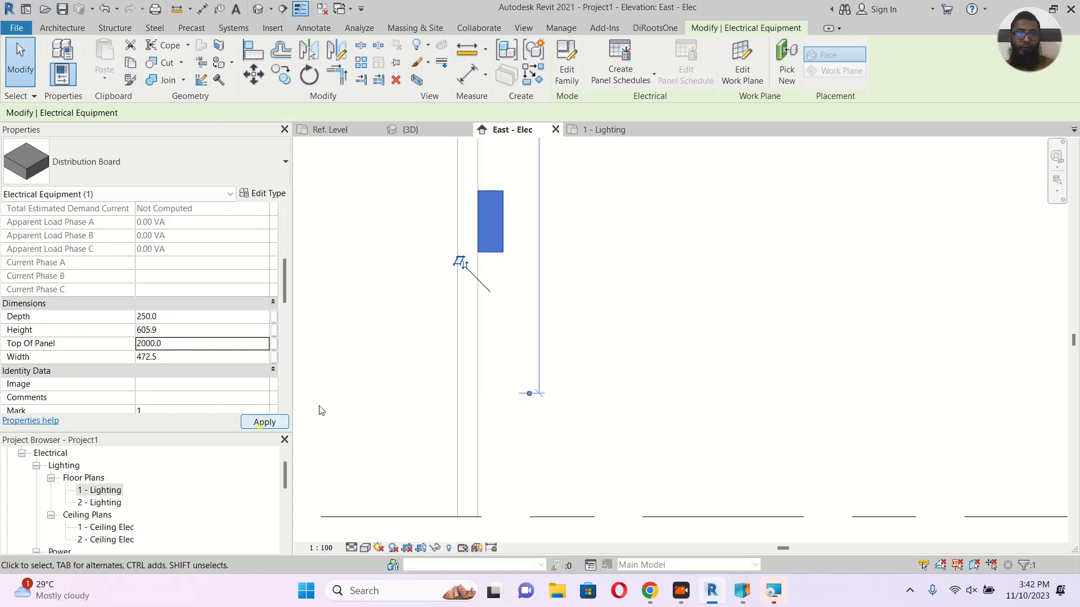
left_click(585, 365)
Add an aligned dimension between the top of the distribution board and Level 1 in the East - Elec elevation.
scroll(596, 363, "down", 2)
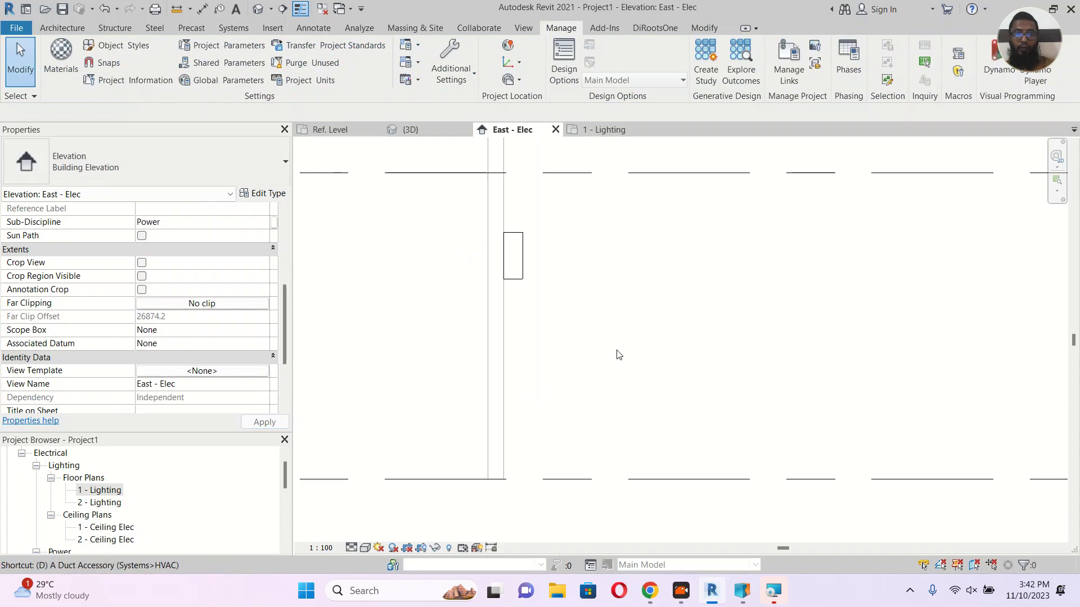
key("d")
key("i")
left_click(512, 233)
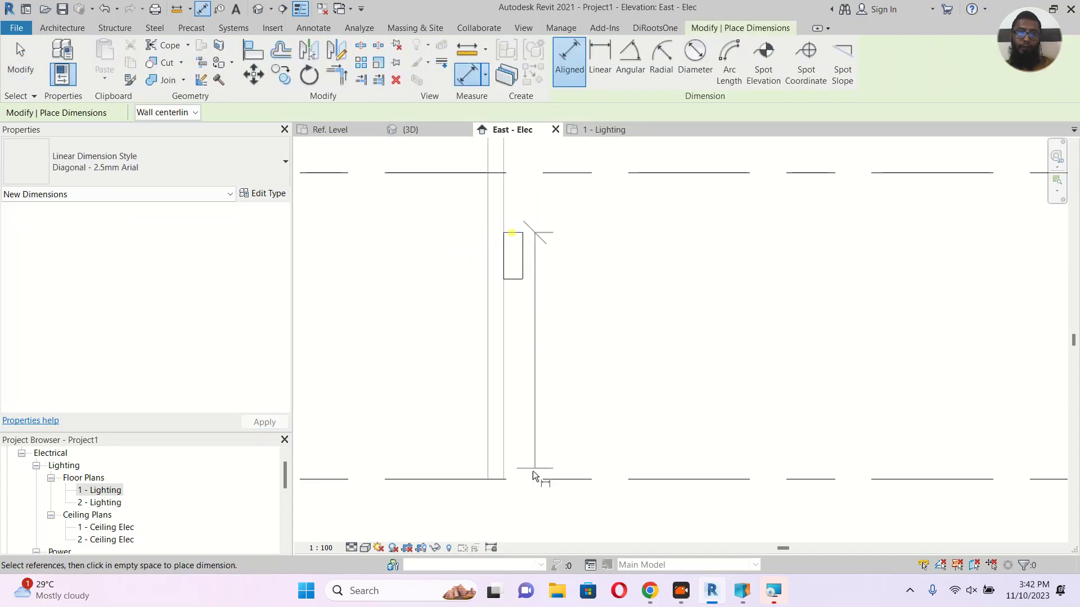
left_click(536, 475)
left_click(445, 409)
scroll(448, 353, "down", 1)
key("Escape")
key("Escape")
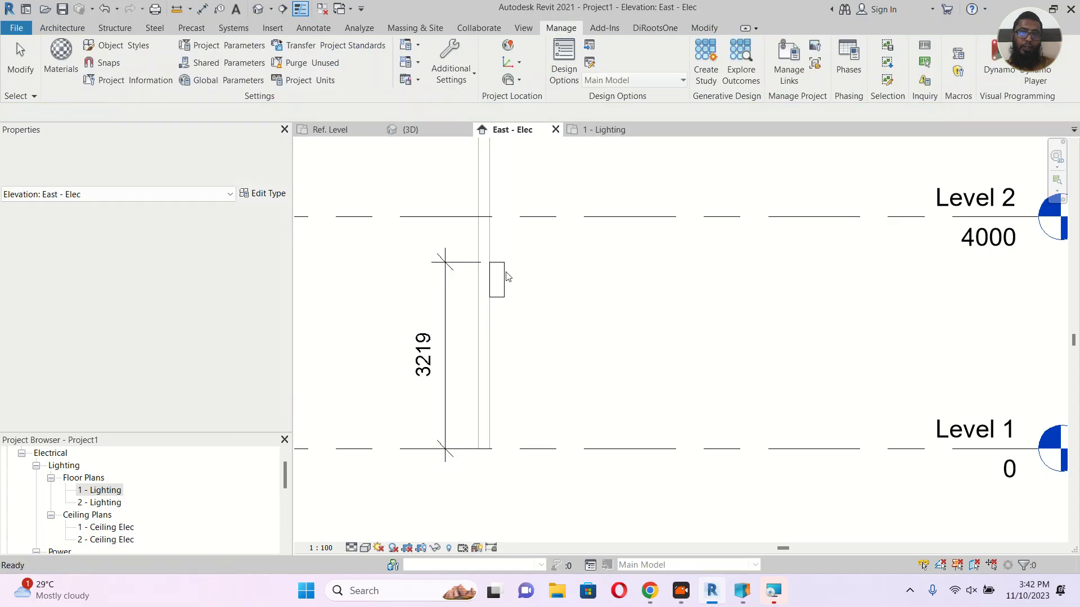
Examine the placed board's level constraints and its family's geometry in the Ref. Level plan and the Left, Right, Front and Back elevations.
left_click(502, 275)
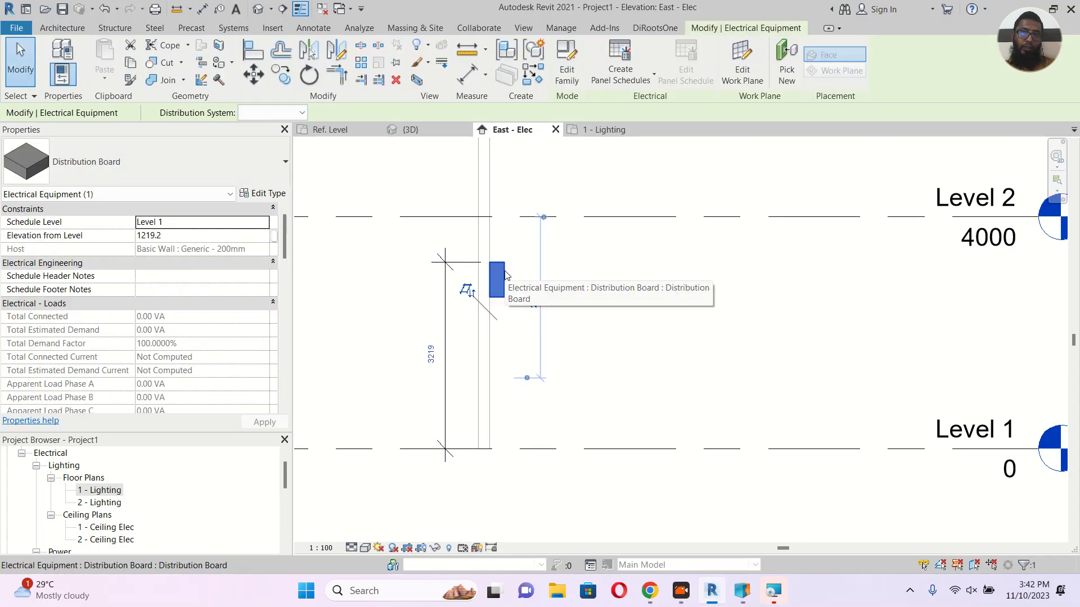
left_click(342, 130)
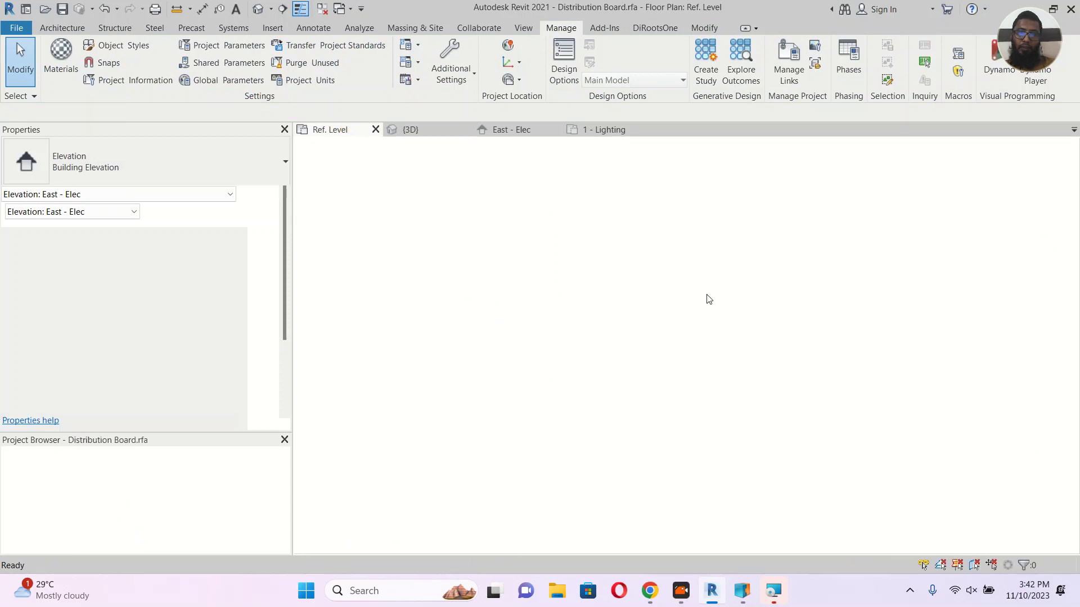
scroll(600, 294, "down", 2)
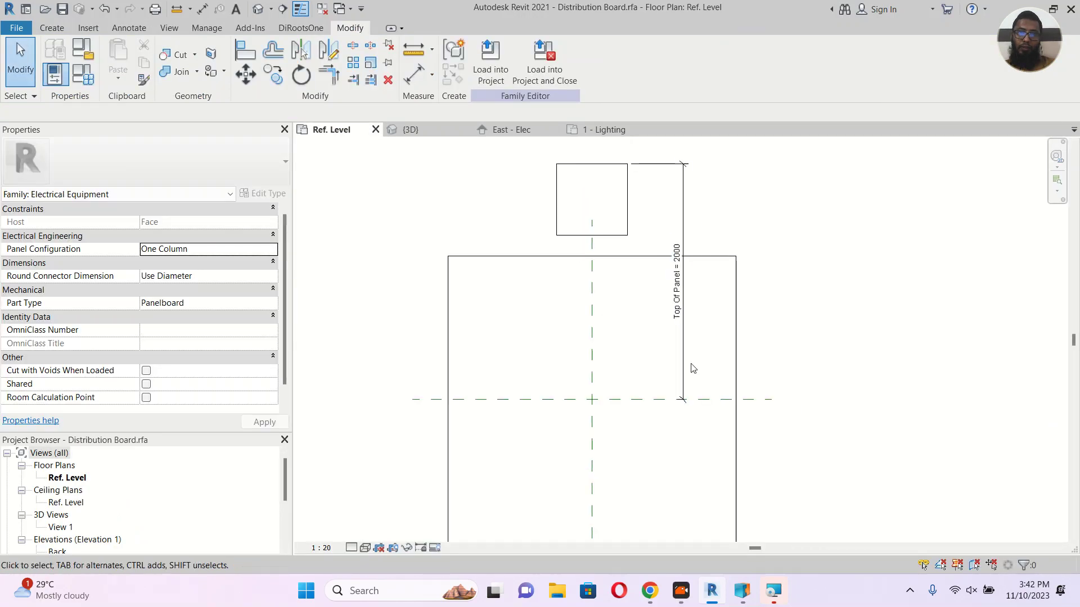
middle_click_drag(633, 375, 598, 361)
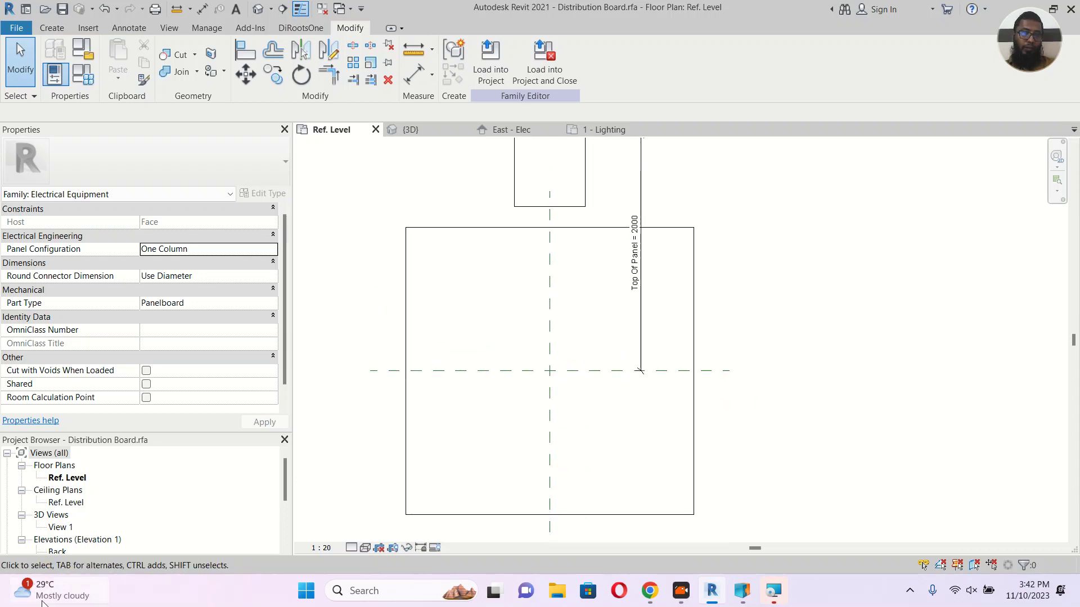
scroll(93, 529, "down", 1)
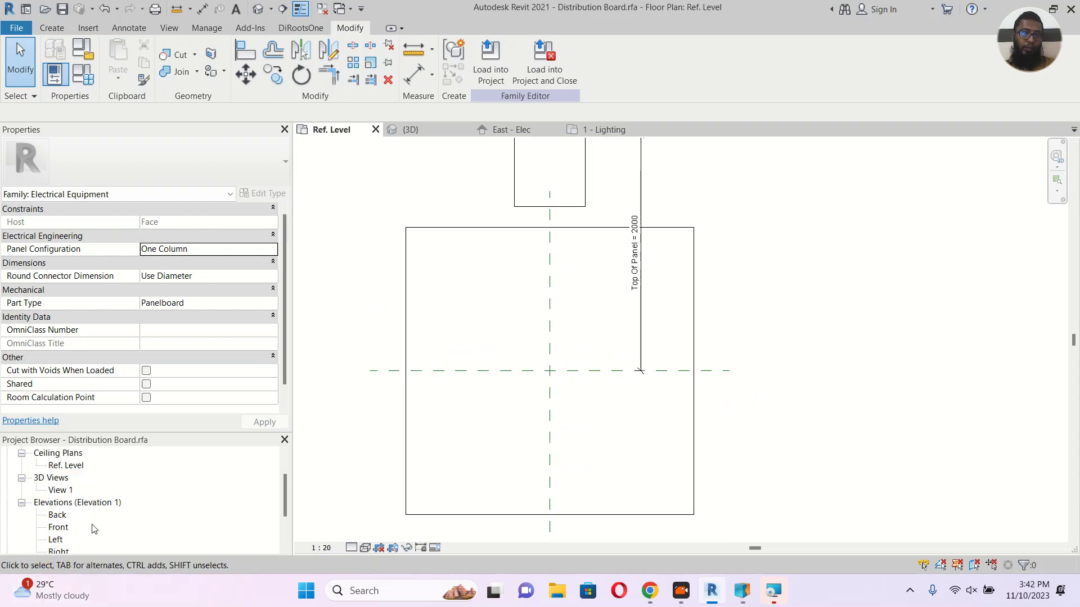
double_click(56, 541)
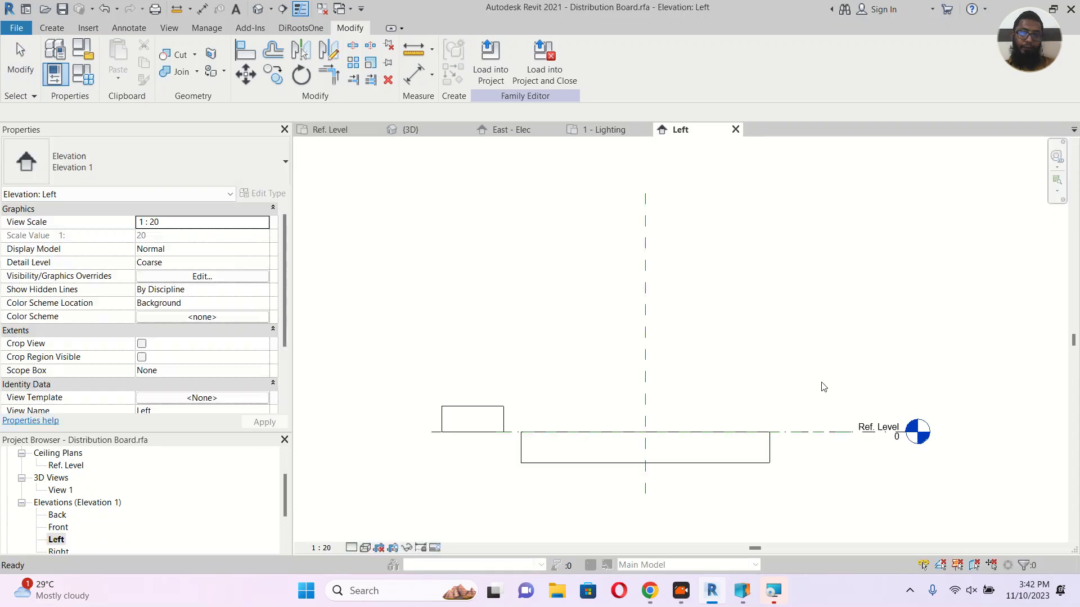
left_click(701, 415)
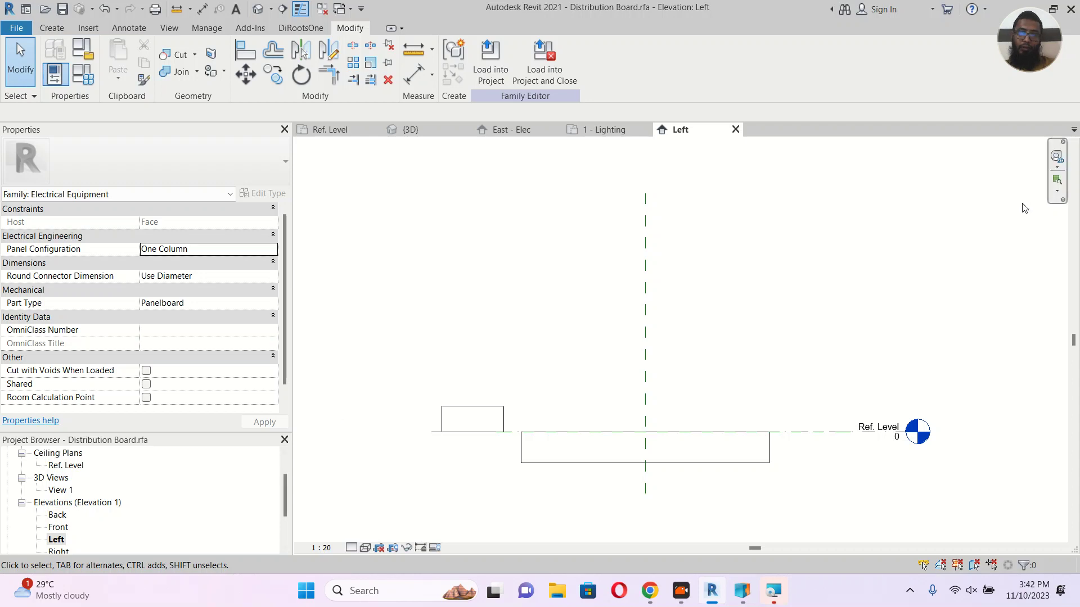
left_click(737, 130)
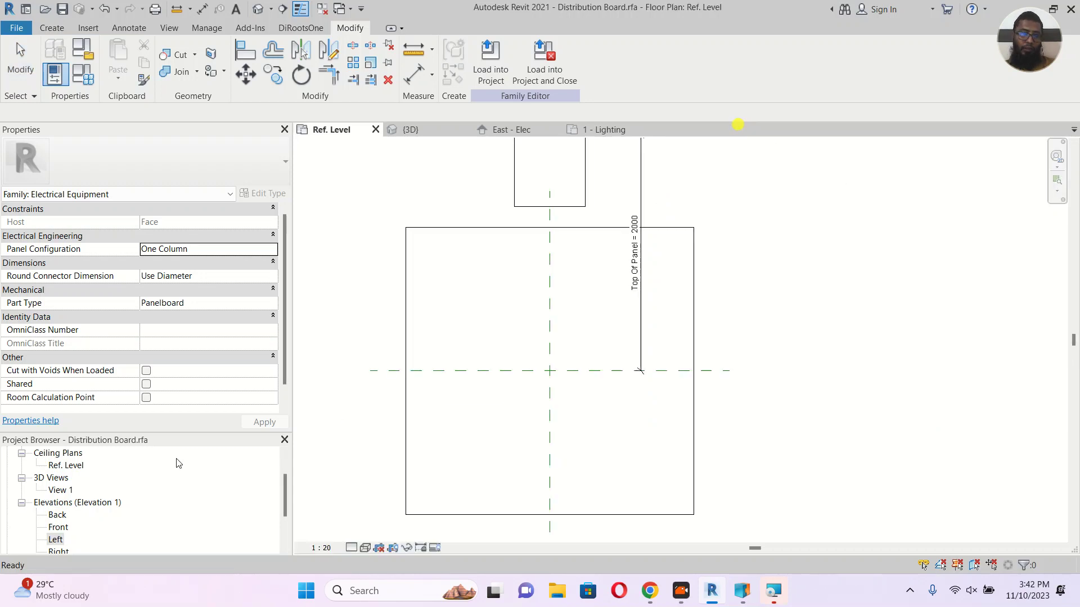
scroll(132, 492, "down", 1)
double_click(58, 527)
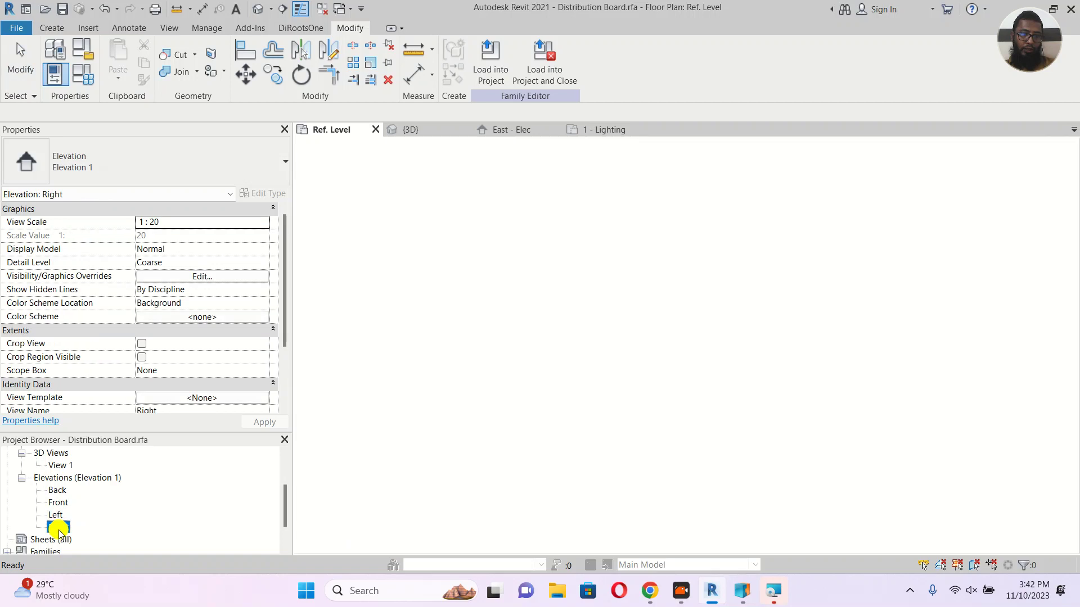
double_click(60, 502)
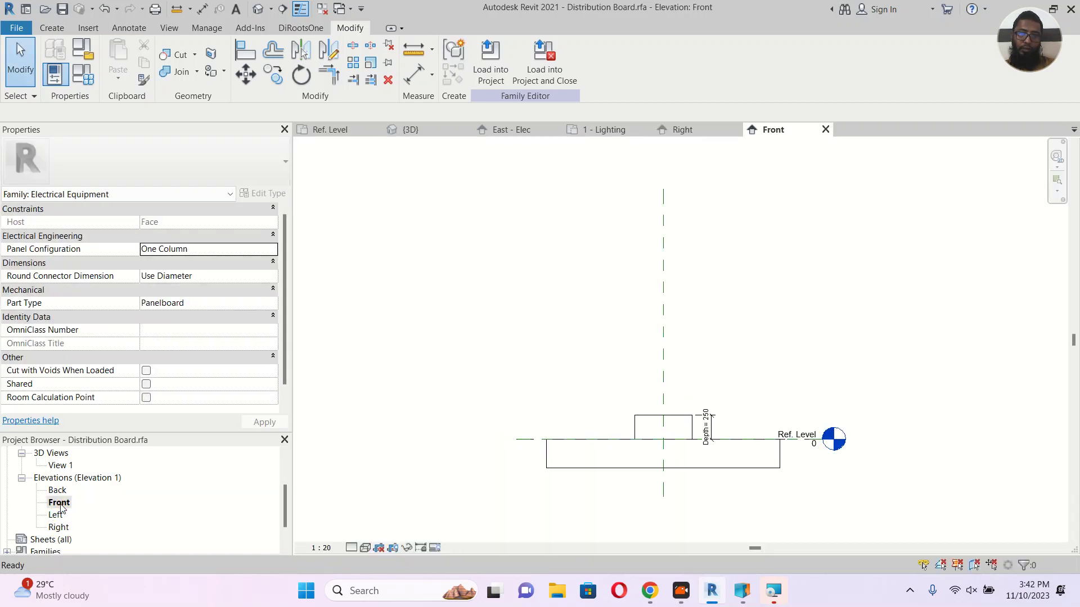
double_click(58, 490)
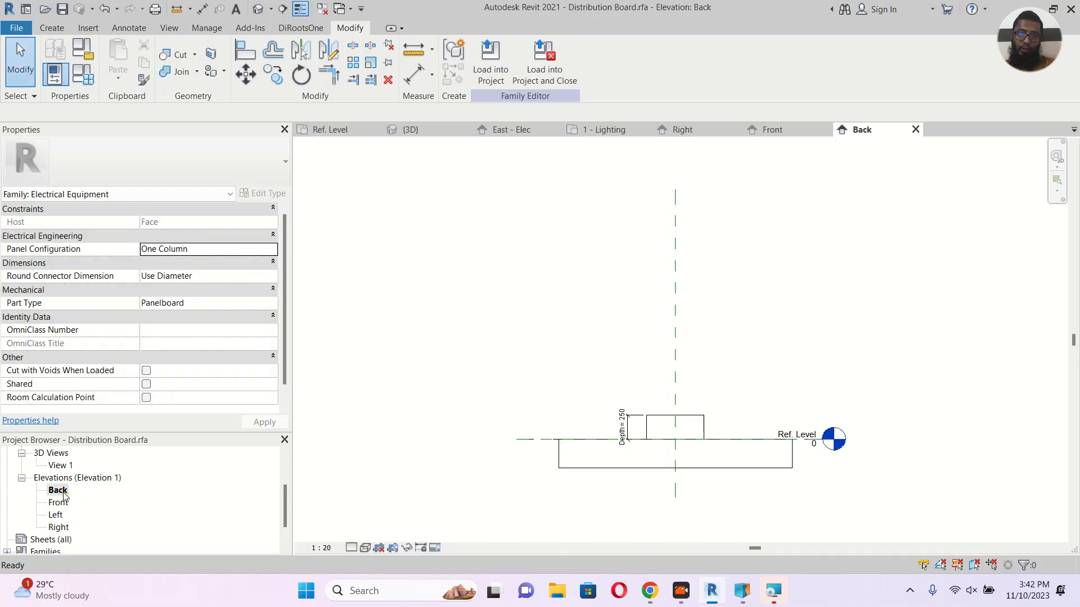
scroll(66, 484, "up", 3)
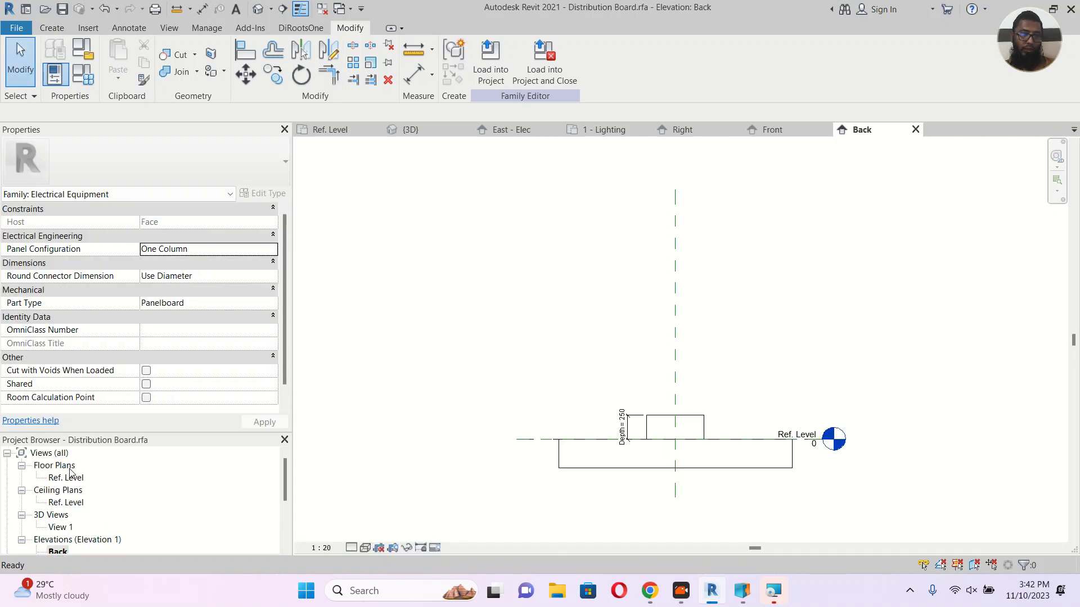
double_click(73, 478)
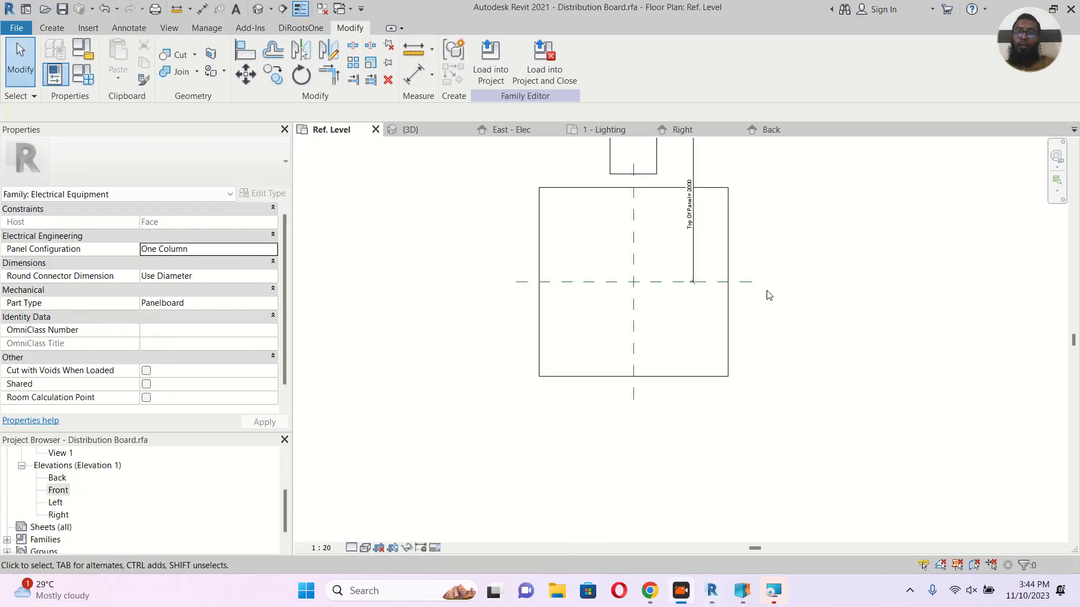
Draw a horizontal model line about 2200 mm long along the lower edge of the host extrusion in the Ref. Level plan.
scroll(769, 319, "down", 2)
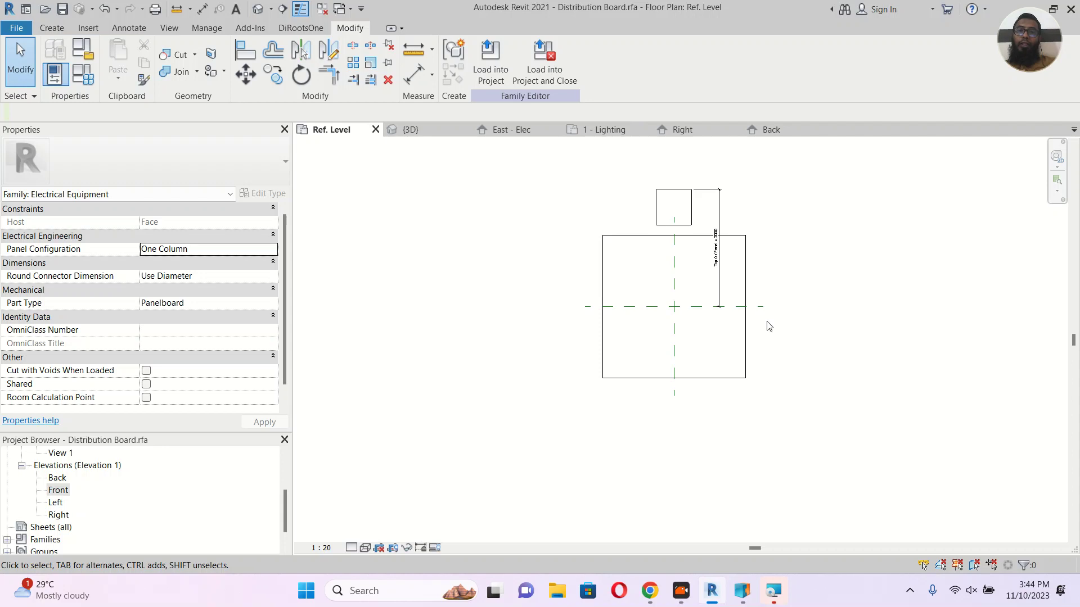
scroll(759, 309, "up", 3)
scroll(729, 372, "up", 1)
middle_click_drag(762, 377, 734, 378)
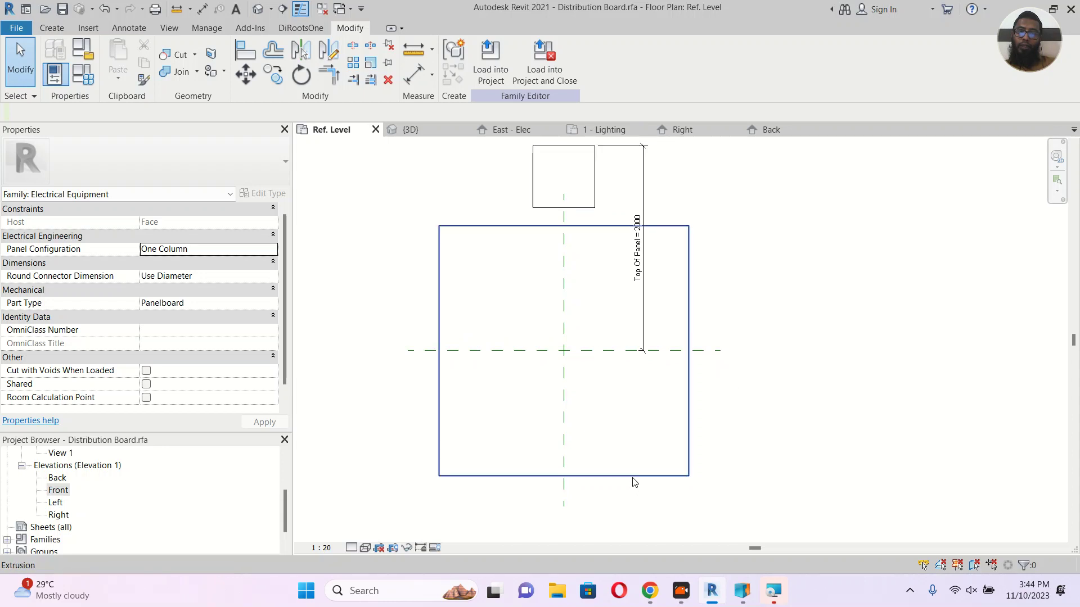
left_click(52, 28)
left_click(310, 59)
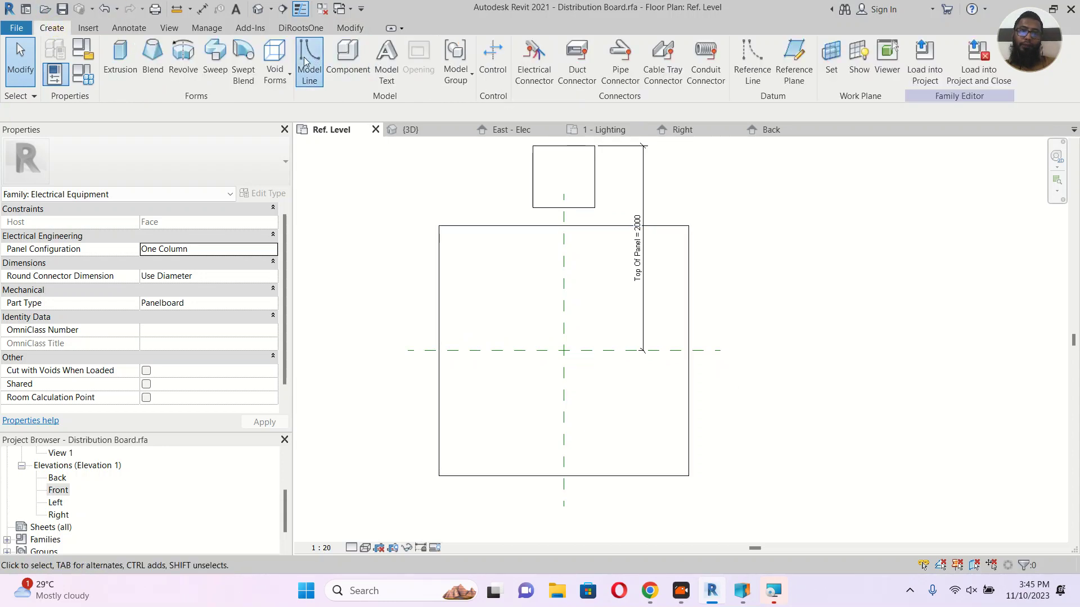
left_click(511, 476)
left_click(738, 478)
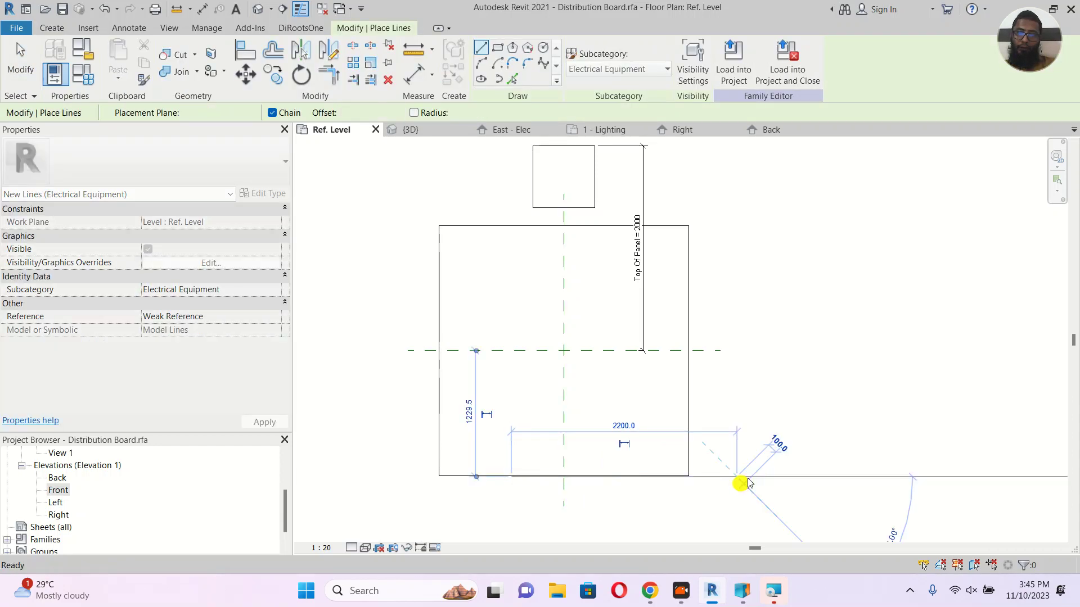
key("Escape")
key("Escape")
Place an aligned dimension from the model line to the board's top edge, and delete that dimension.
key("d")
key("i")
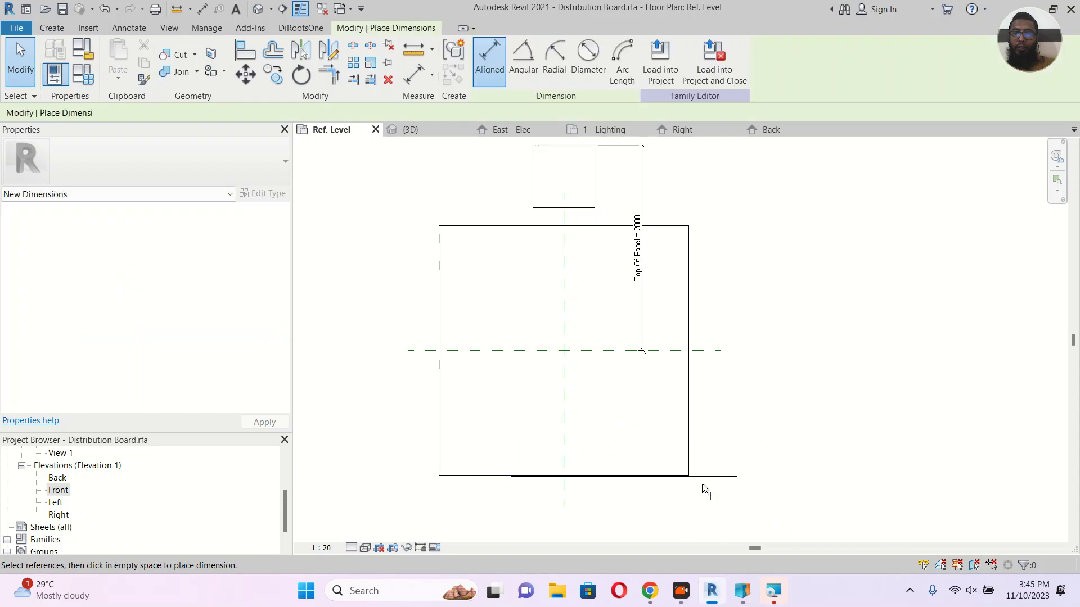
left_click(711, 478)
left_click(583, 146)
left_click(762, 215)
scroll(772, 329, "up", 3)
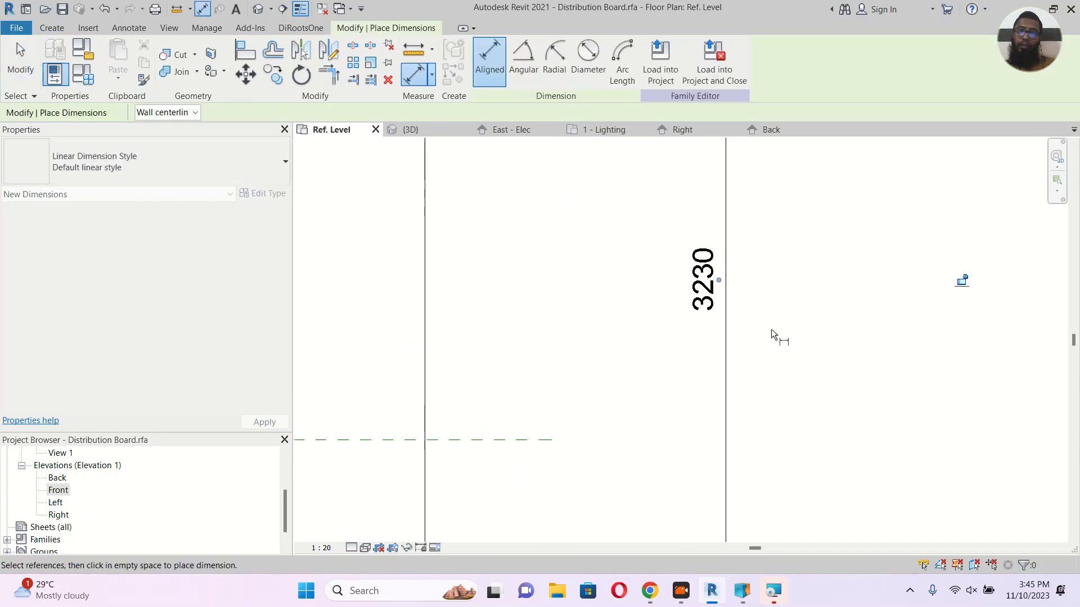
key("Escape")
key("Escape")
scroll(772, 330, "down", 2)
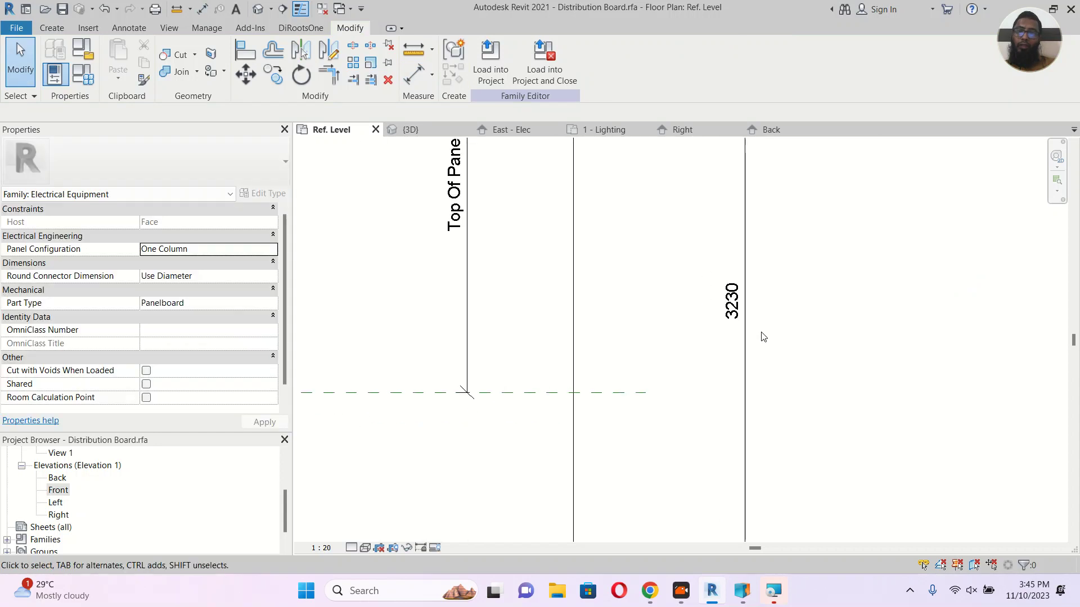
left_click(750, 337)
key("Delete")
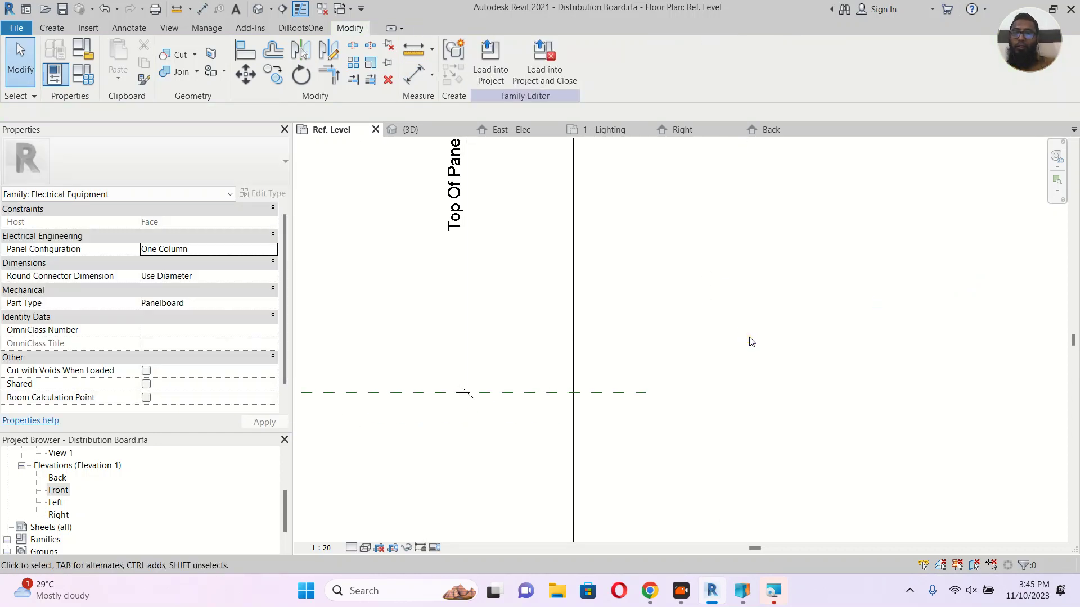
scroll(752, 341, "down", 3)
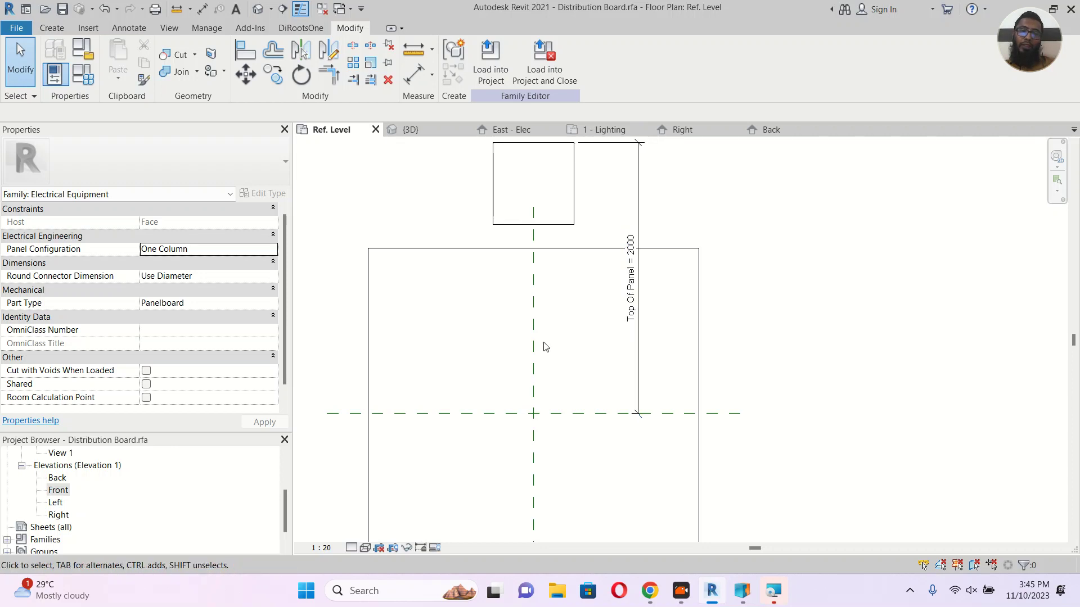
Undo the recent family edits back through the change of the Top Of Panel parameter to 2000.
key("ctrl+z")
key("ctrl+z")
key("ctrl+z")
key("ctrl+z")
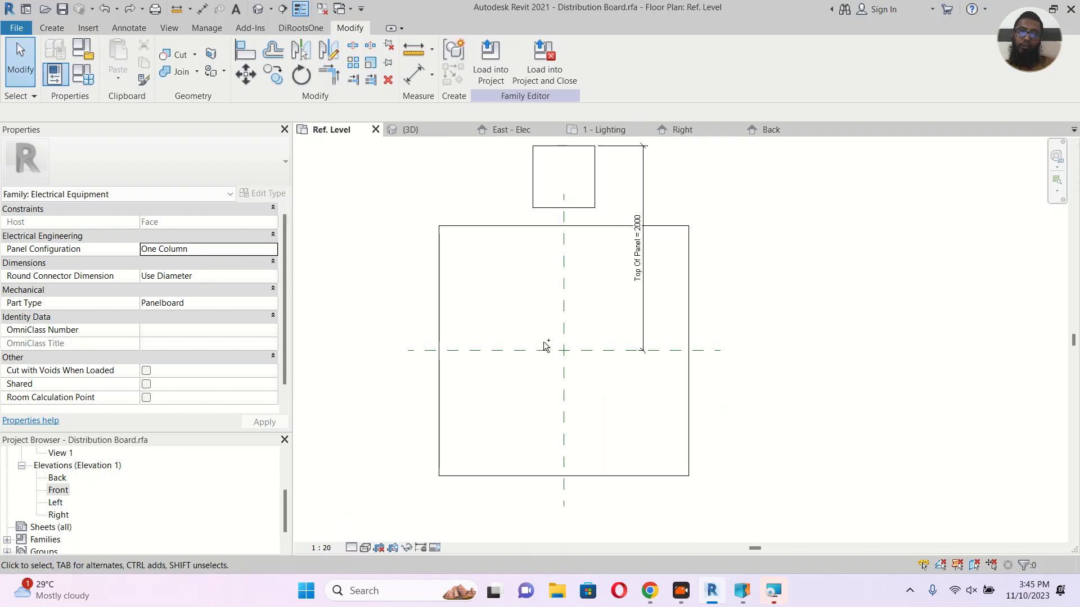
key("ctrl+z")
key("ctrl+z")
key("ctrl+z")
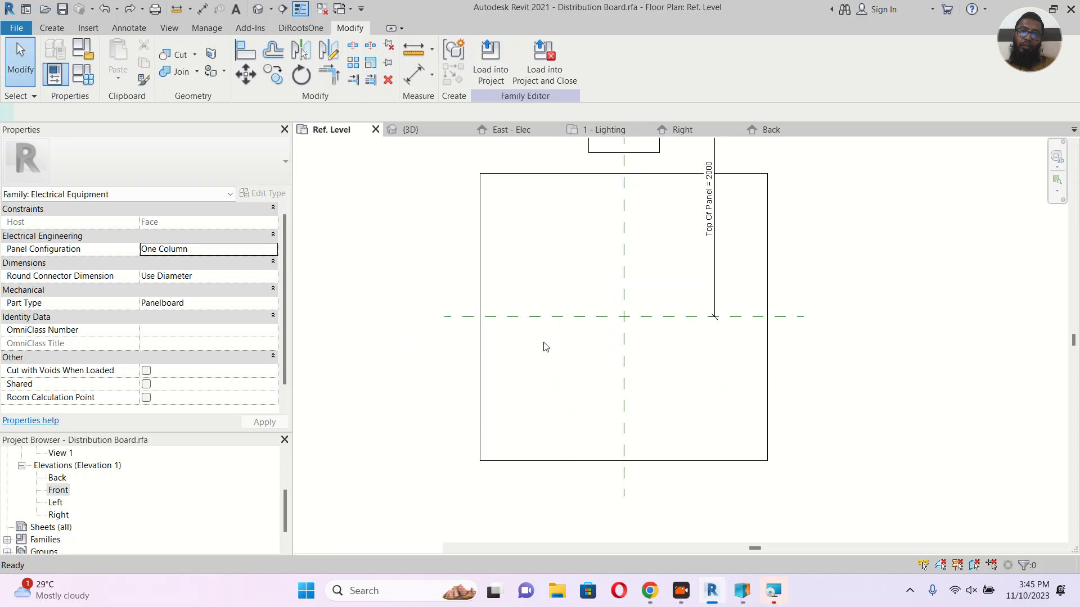
key("ctrl+z")
key("ctrl+z")
key("ctrl+z")
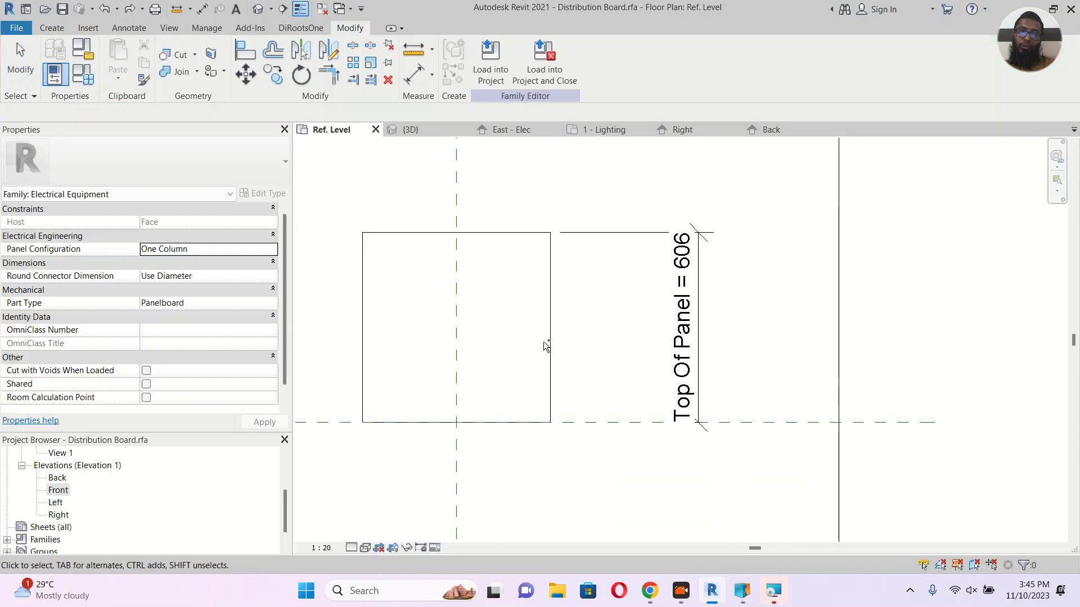
Open the family's Front elevation and examine where the Ref. Level sits relative to the board and the host extrusion.
scroll(726, 338, "down", 3)
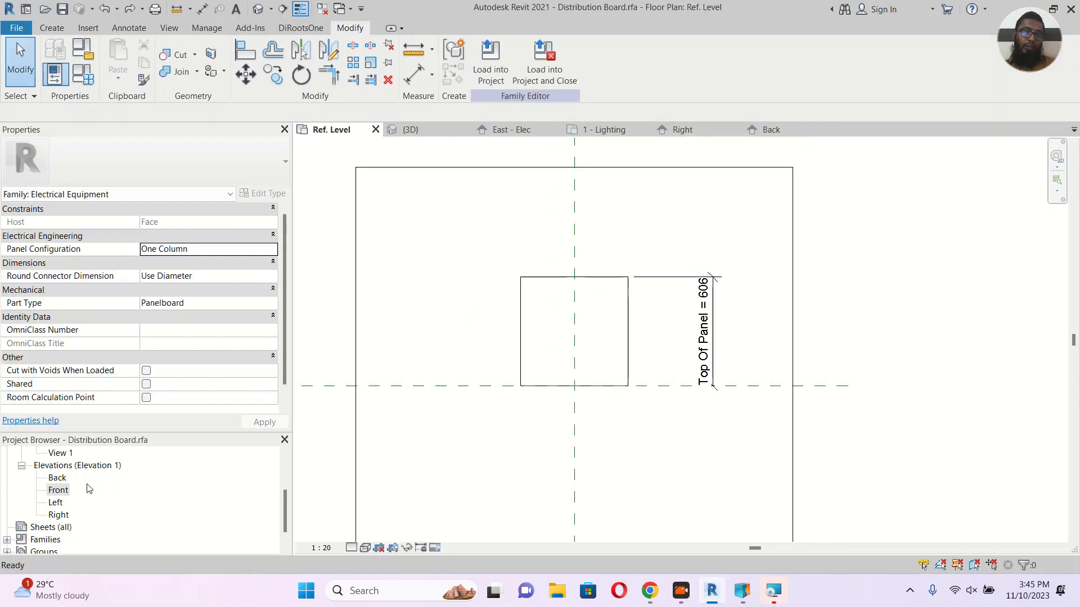
double_click(59, 490)
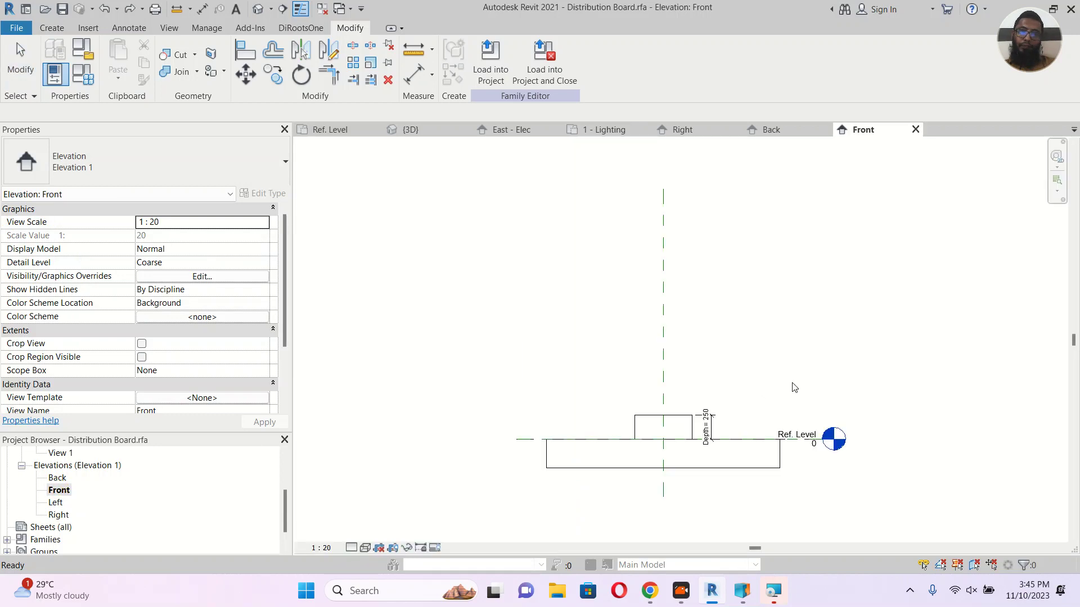
scroll(758, 442, "up", 4)
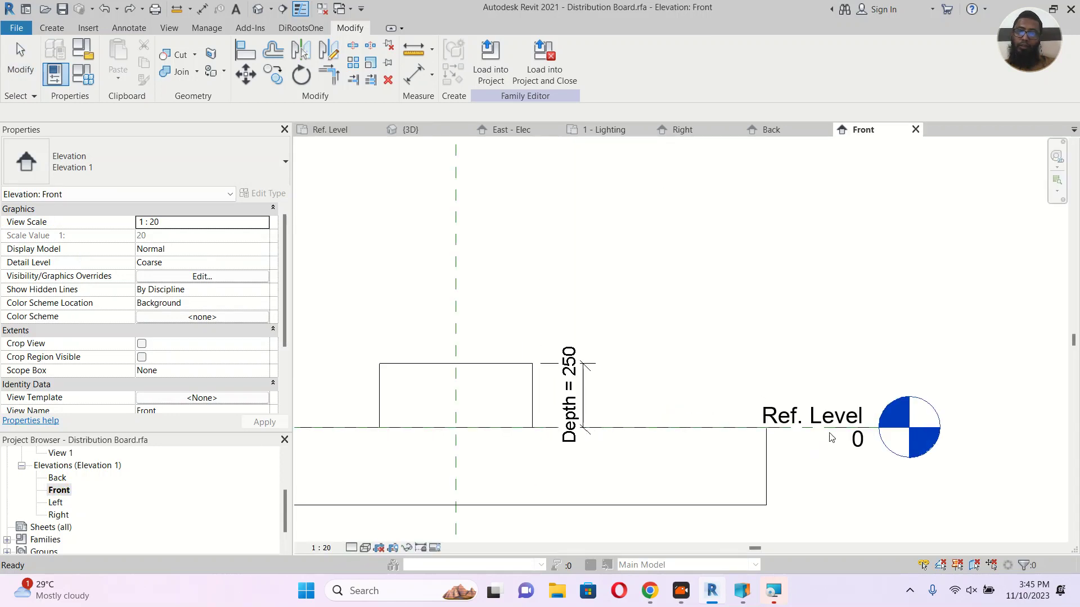
left_click(827, 436)
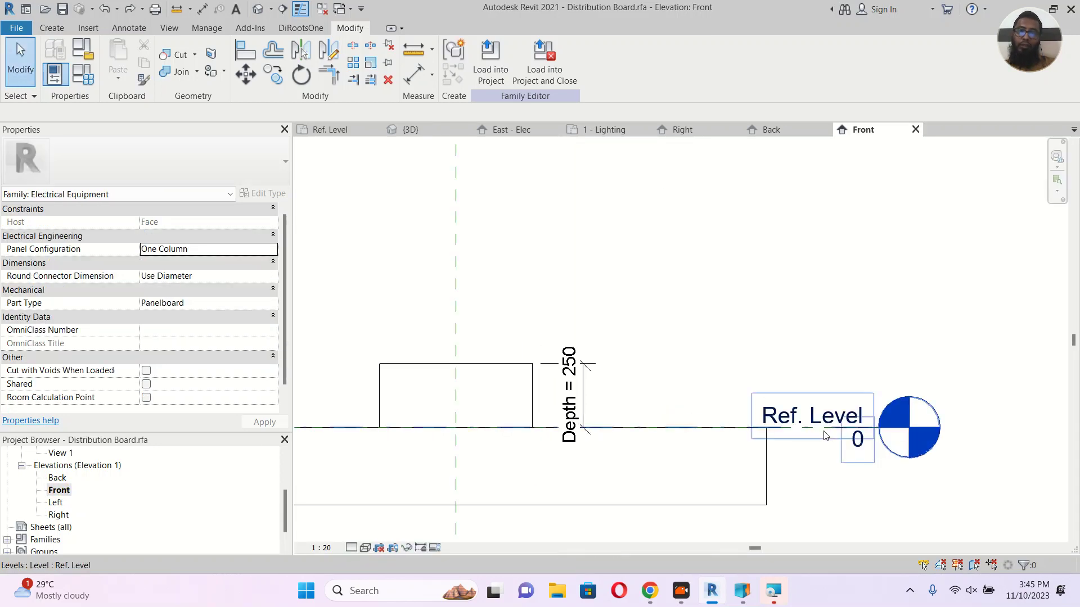
Enlarge the Project Browser so the family's full list of views fits, and close the open Back elevation view.
scroll(51, 490, "up", 3)
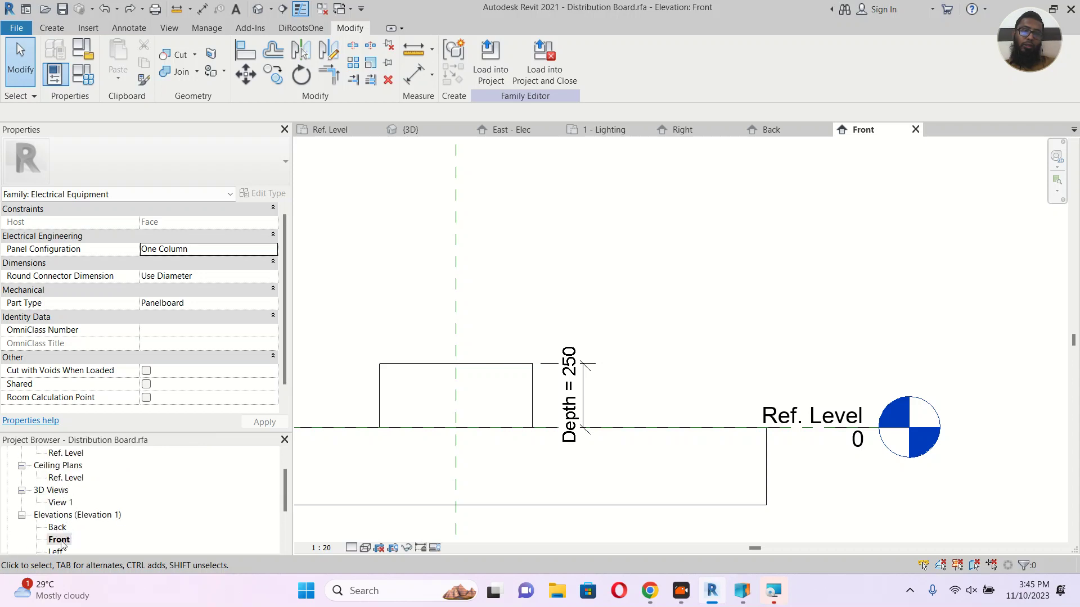
scroll(67, 549, "up", 1)
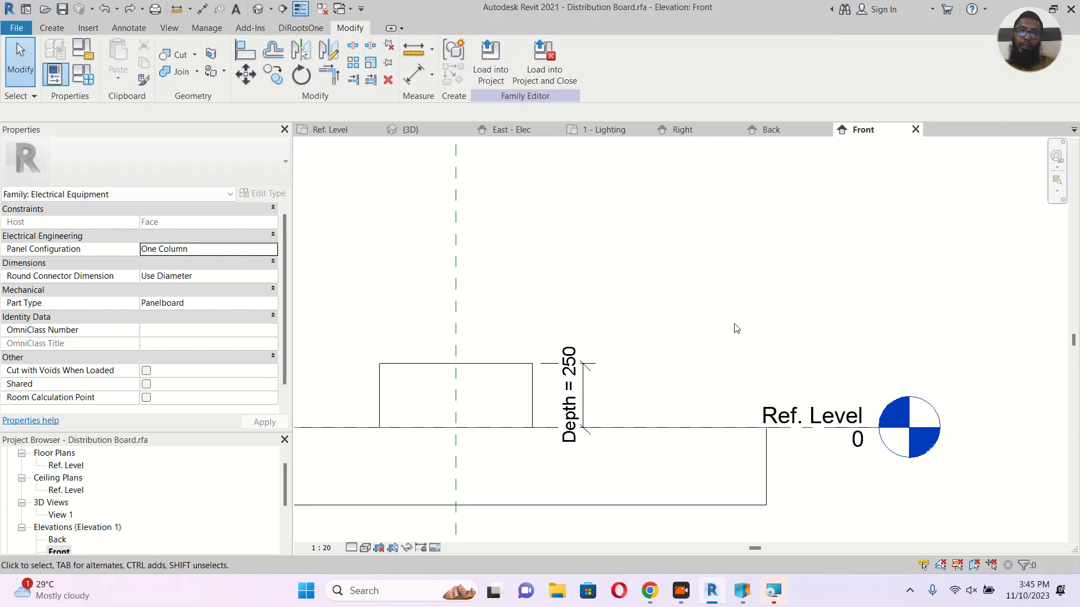
left_click_drag(212, 432, 228, 364)
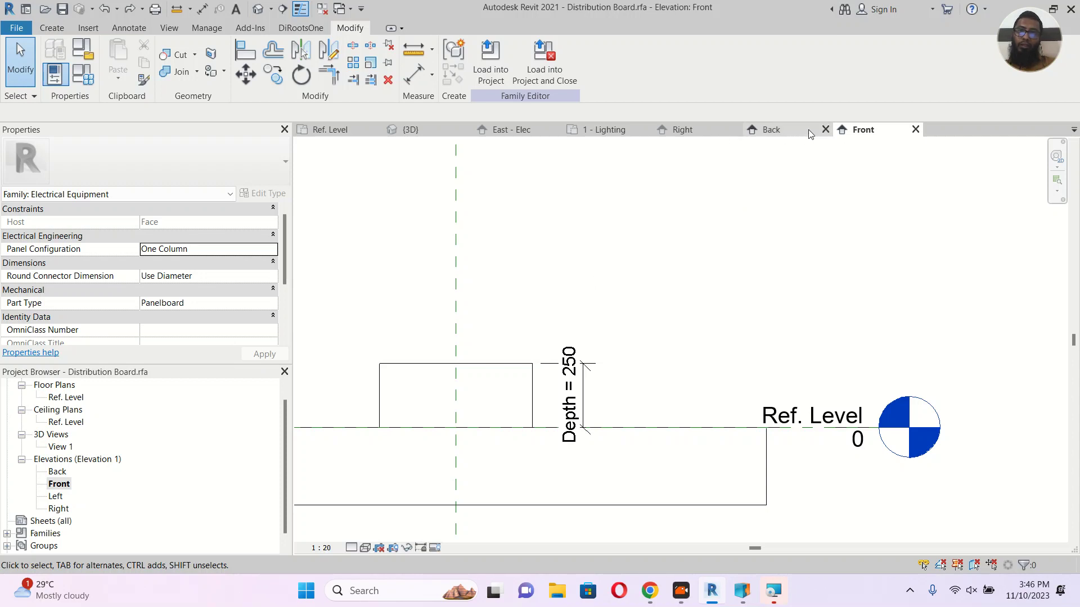
left_click(825, 130)
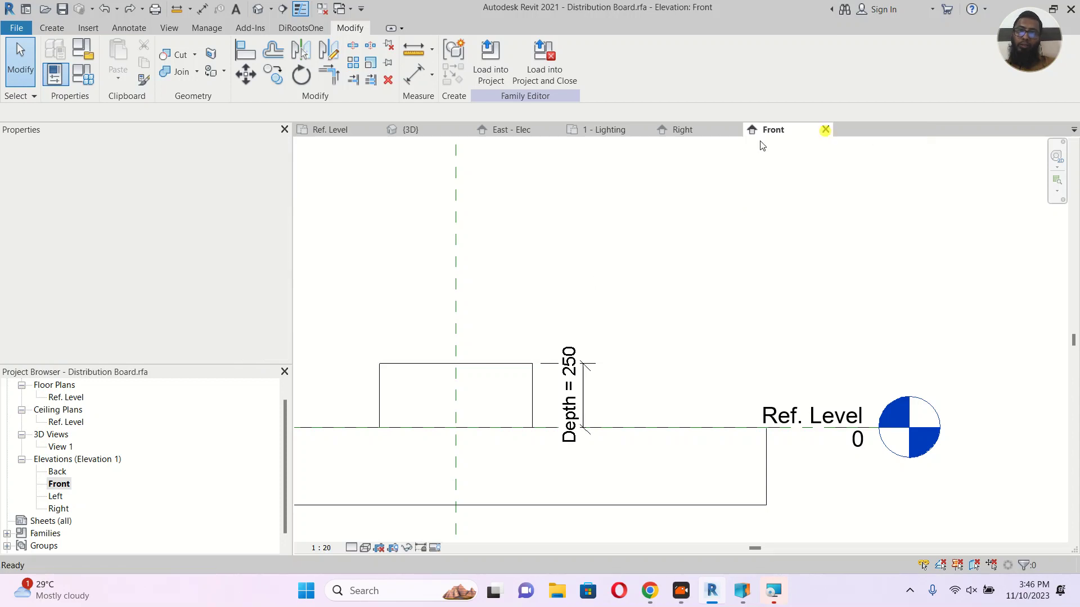
Close the Right and Front elevation views of the distribution board family.
left_click(724, 130)
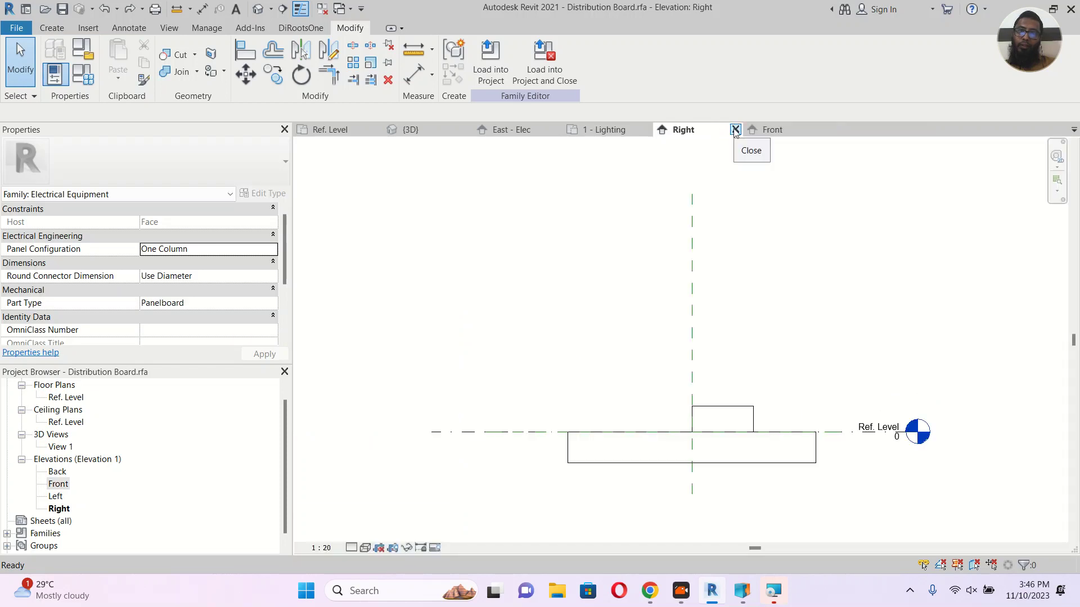
left_click(735, 130)
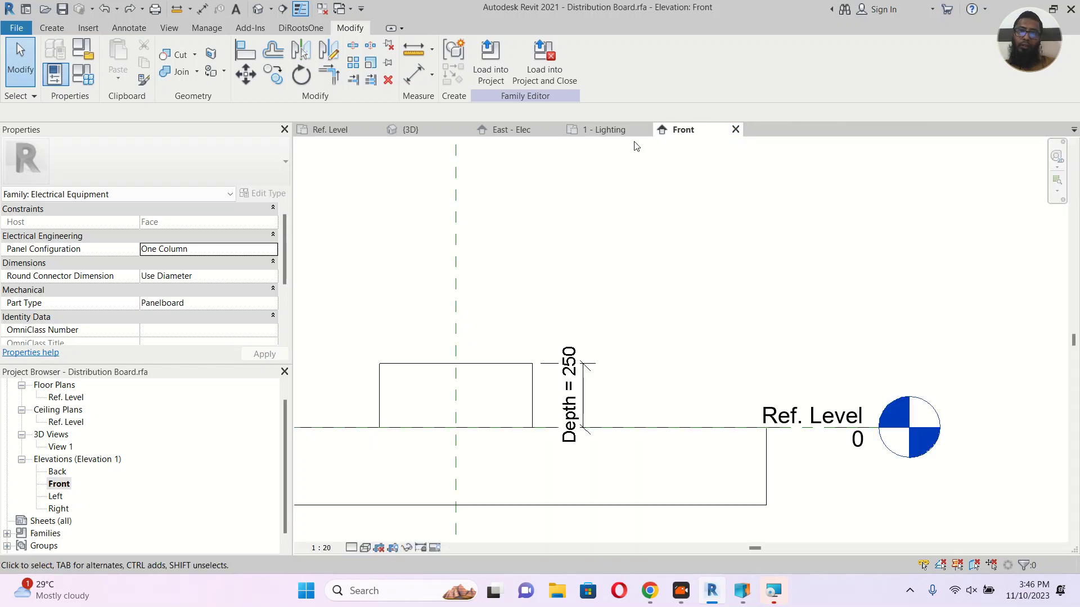
left_click(328, 131)
left_click(683, 130)
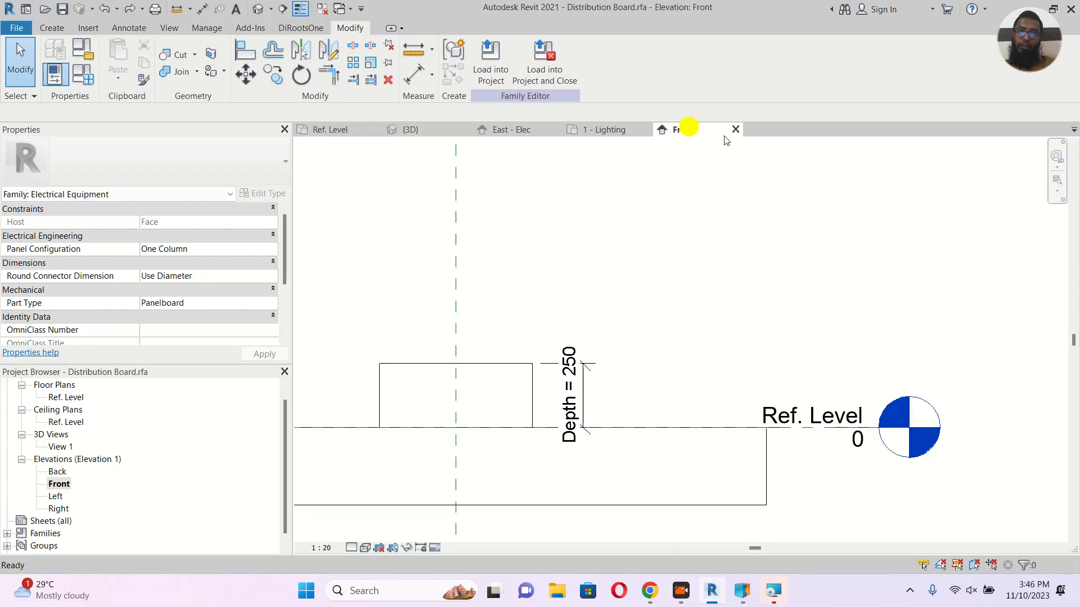
left_click(735, 129)
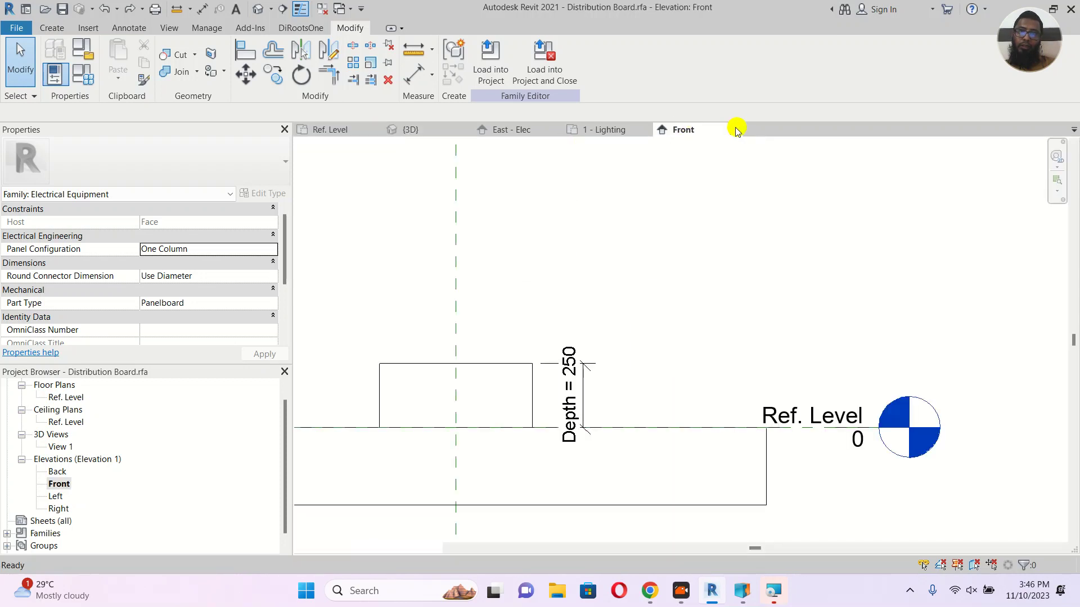
Compare the panel's height dimension in the East - Elec elevation with the Top Of Panel dimension in the family's Ref. Level plan.
left_click(521, 131)
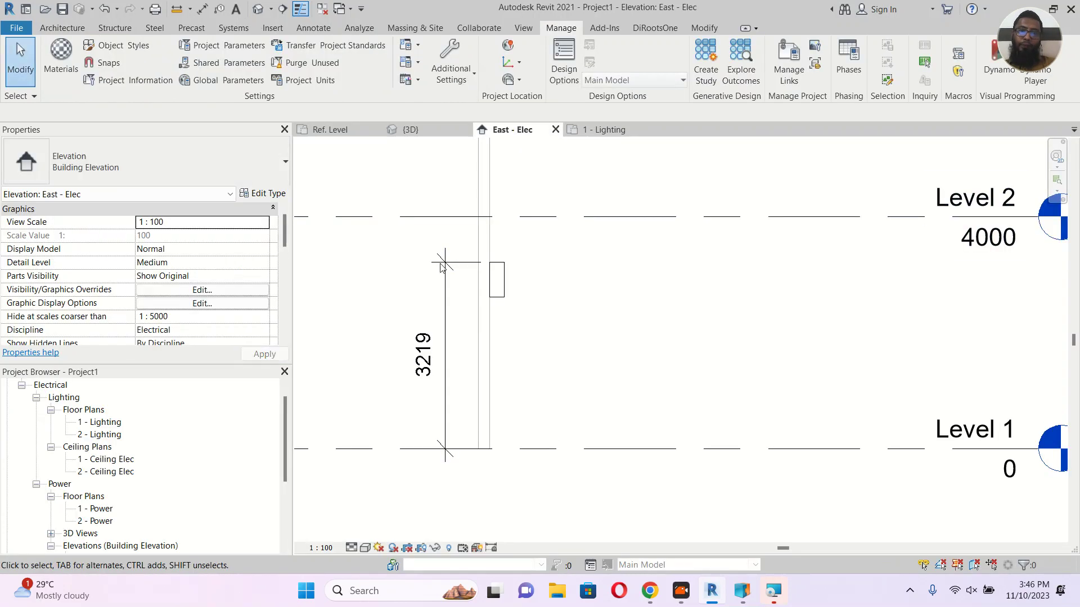
scroll(487, 324, "up", 3)
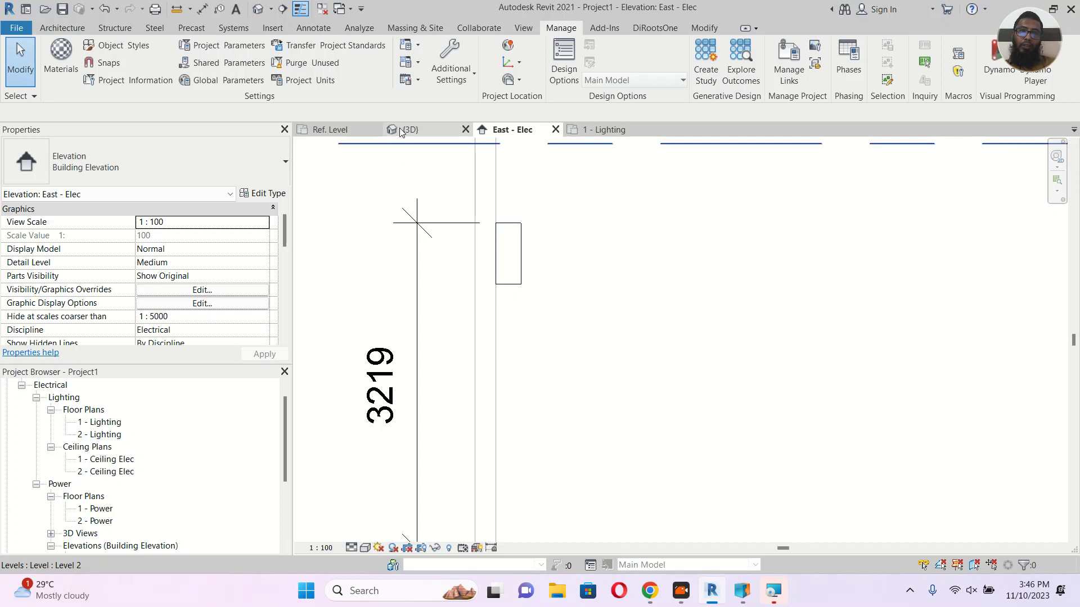
left_click(341, 130)
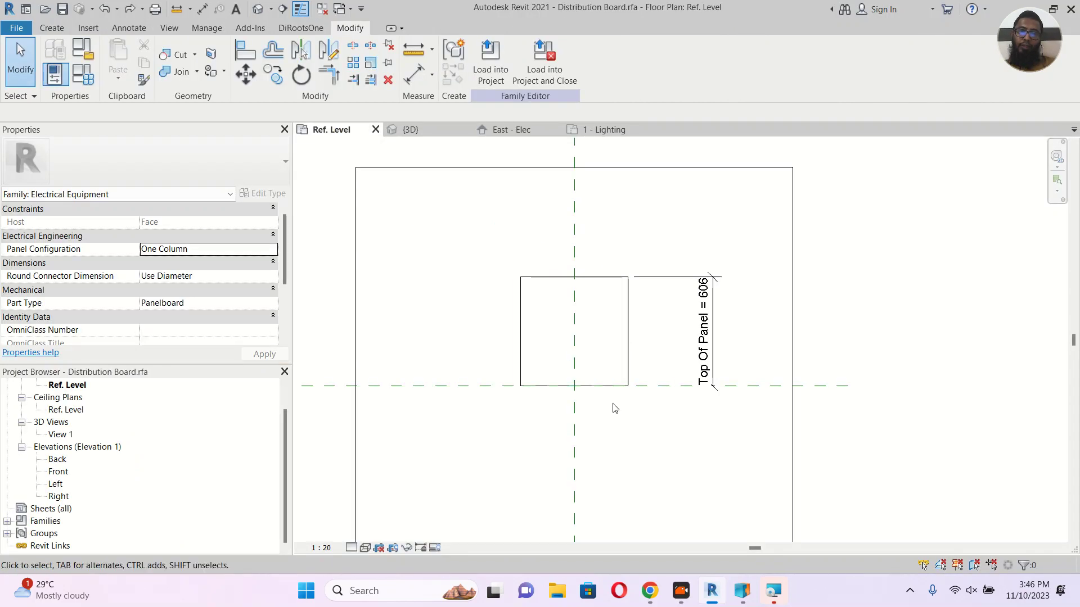
mouse_move(623, 394)
middle_mouse_down()
mouse_move(615, 407)
mouse_move(610, 373)
middle_mouse_up()
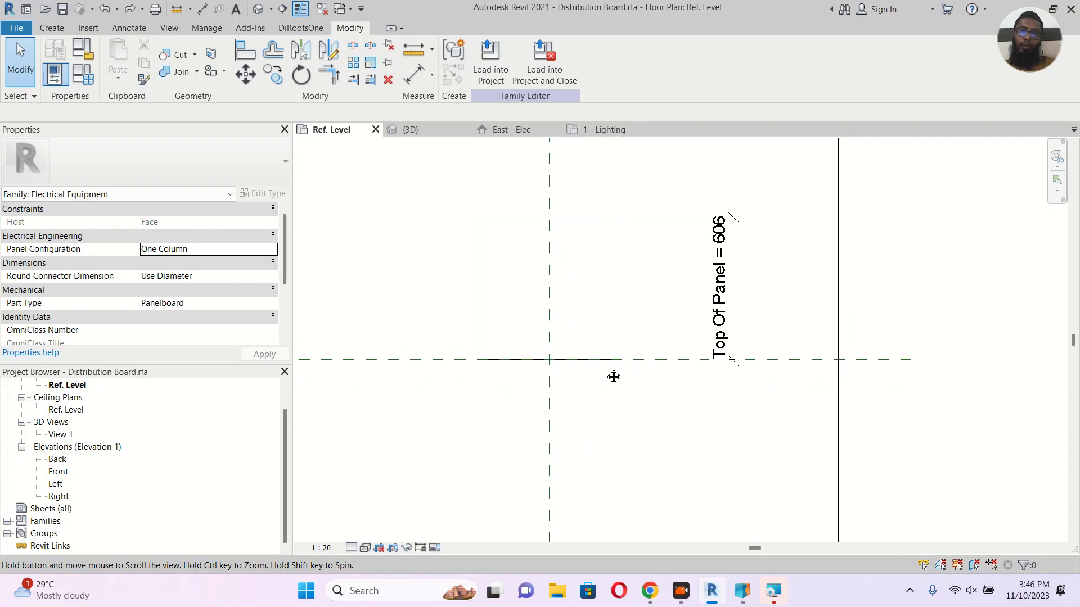
middle_click_drag(610, 374, 626, 397)
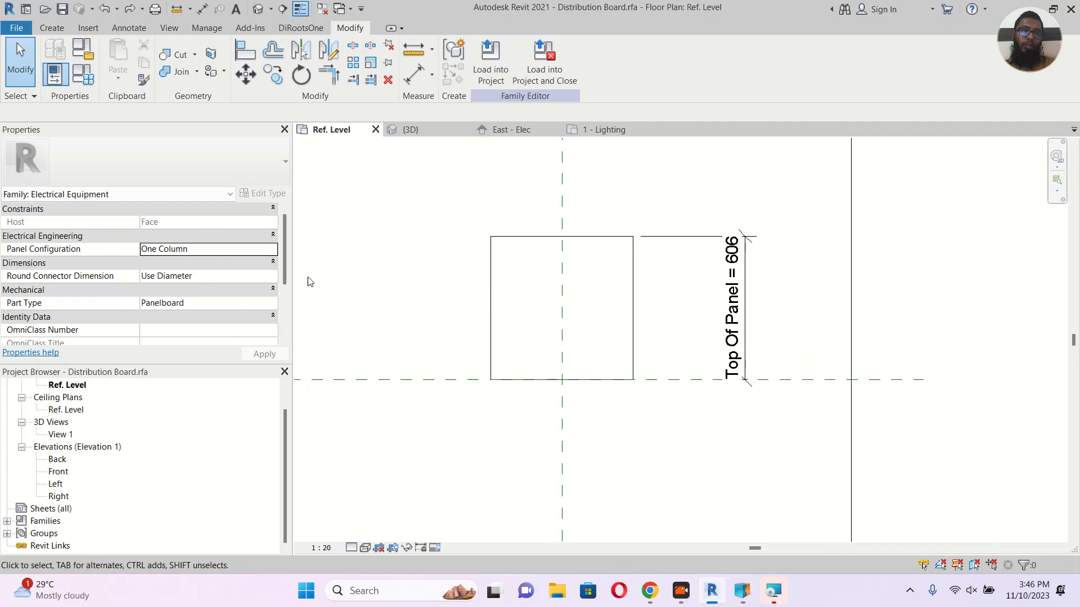
scroll(212, 275, "down", 3)
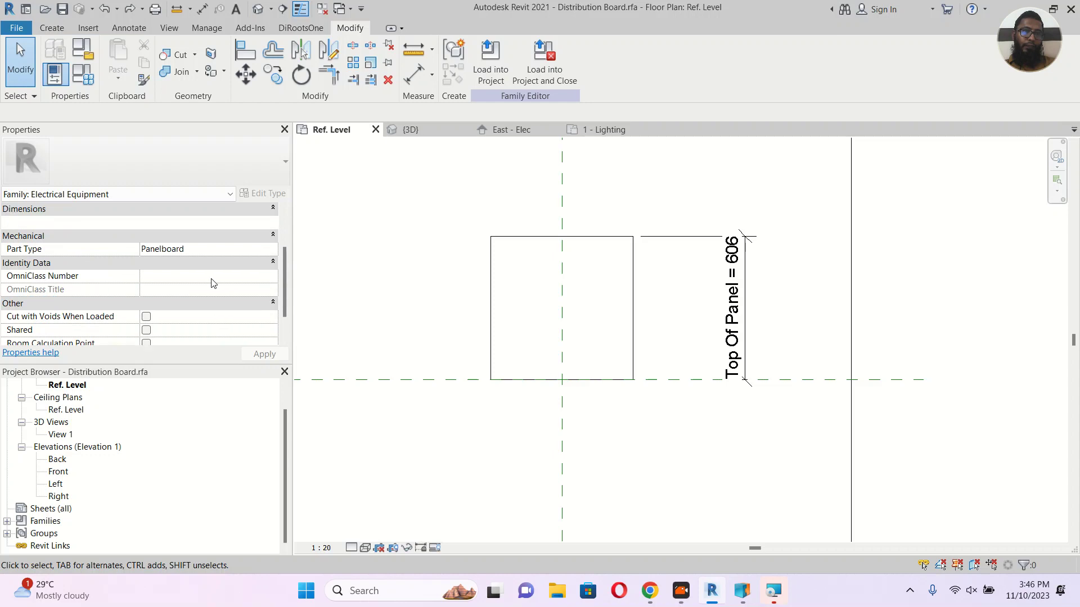
scroll(212, 278, "up", 3)
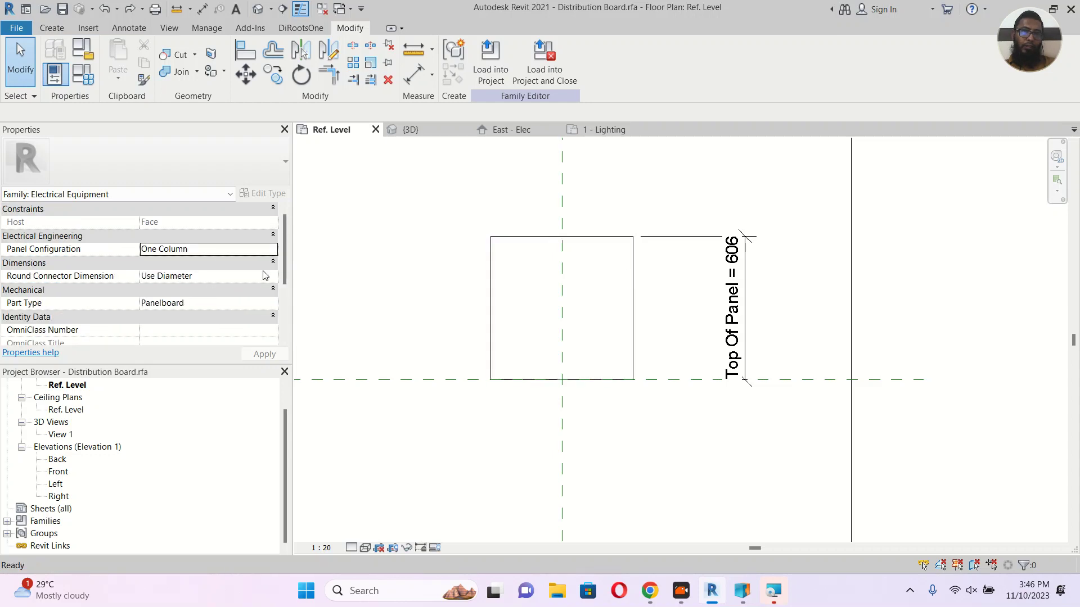
Inspect the properties of the panel extrusion in the Ref. Level plan.
left_click(583, 246)
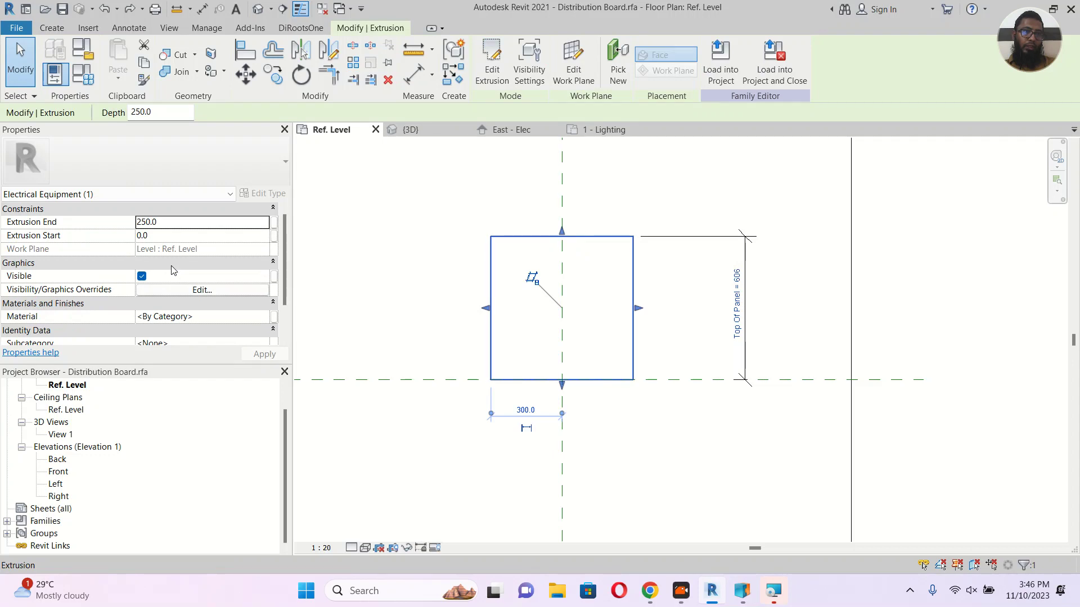
scroll(233, 277, "down", 2)
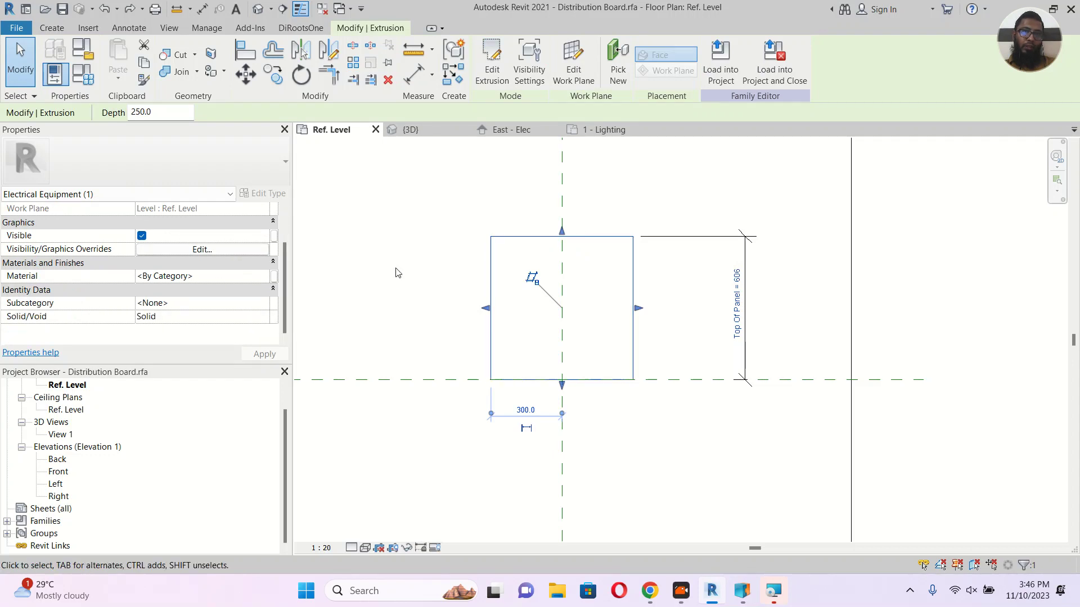
scroll(398, 270, "up", 4)
scroll(201, 230, "up", 2)
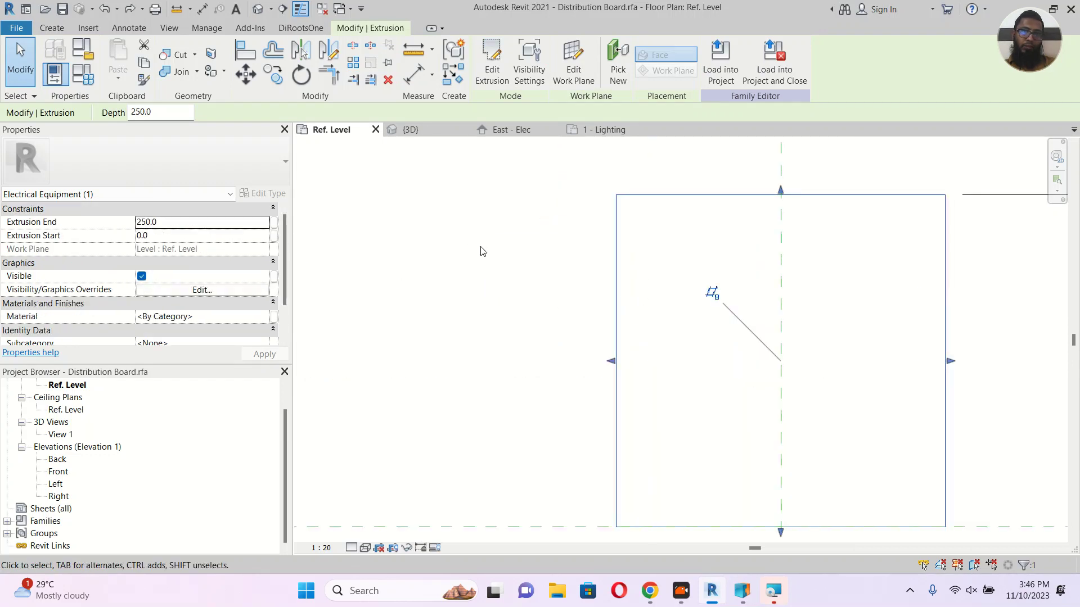
scroll(495, 258, "down", 3)
key("Escape")
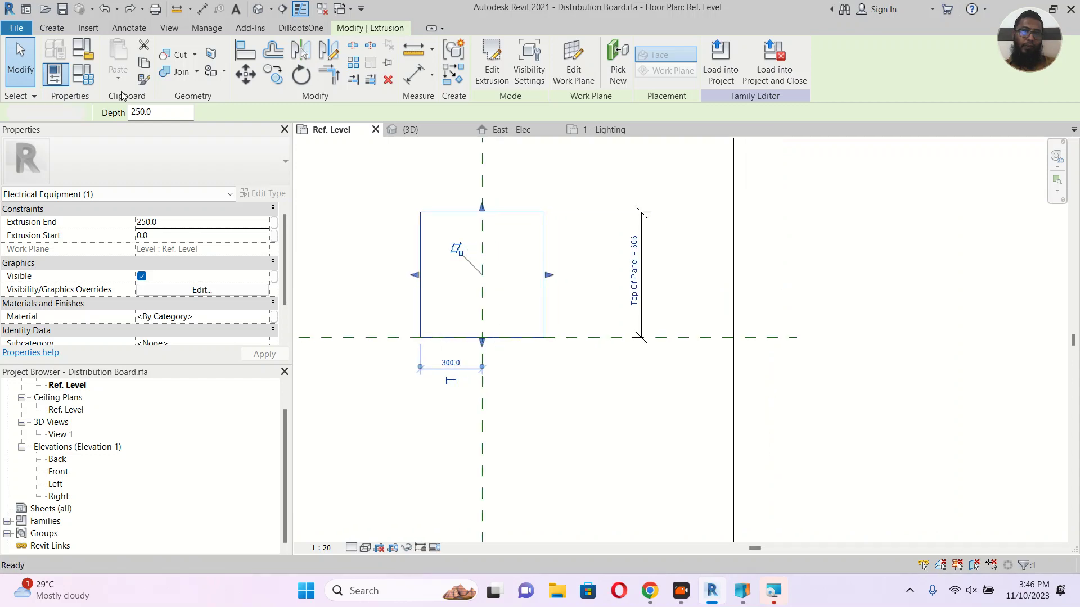
Review the family's dimension parameters and the parameter assigned to the panel's vertical dimension in the Ref. Level plan.
left_click(83, 75)
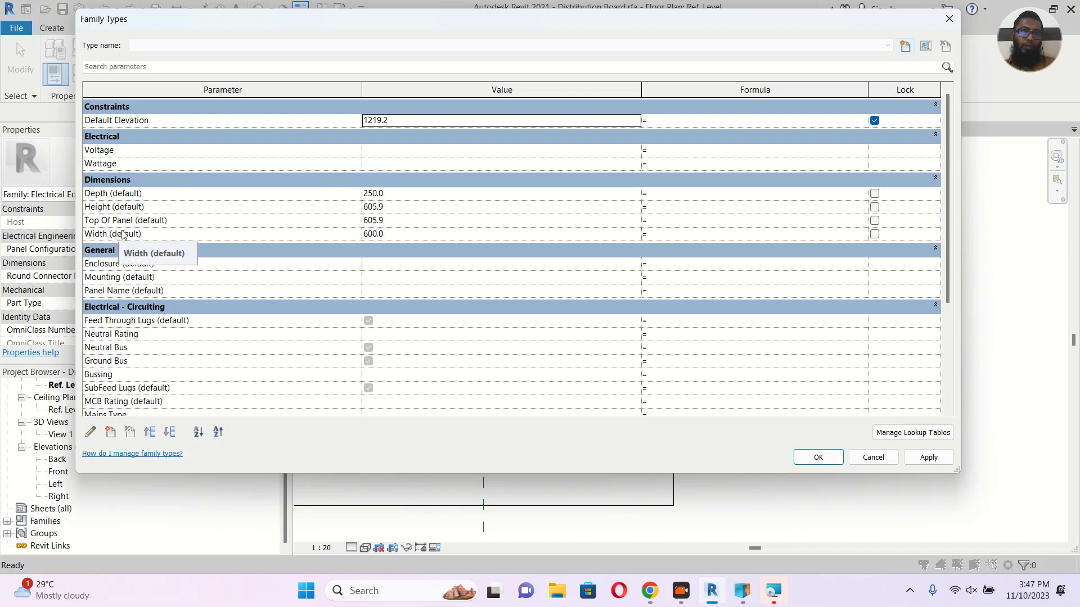
key("Escape")
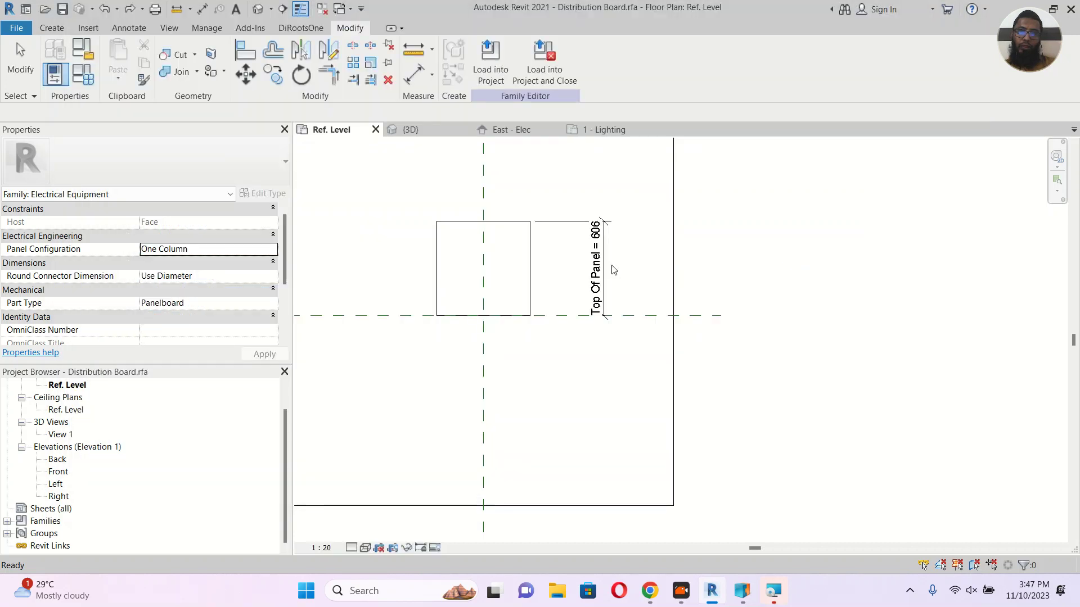
left_click(605, 264)
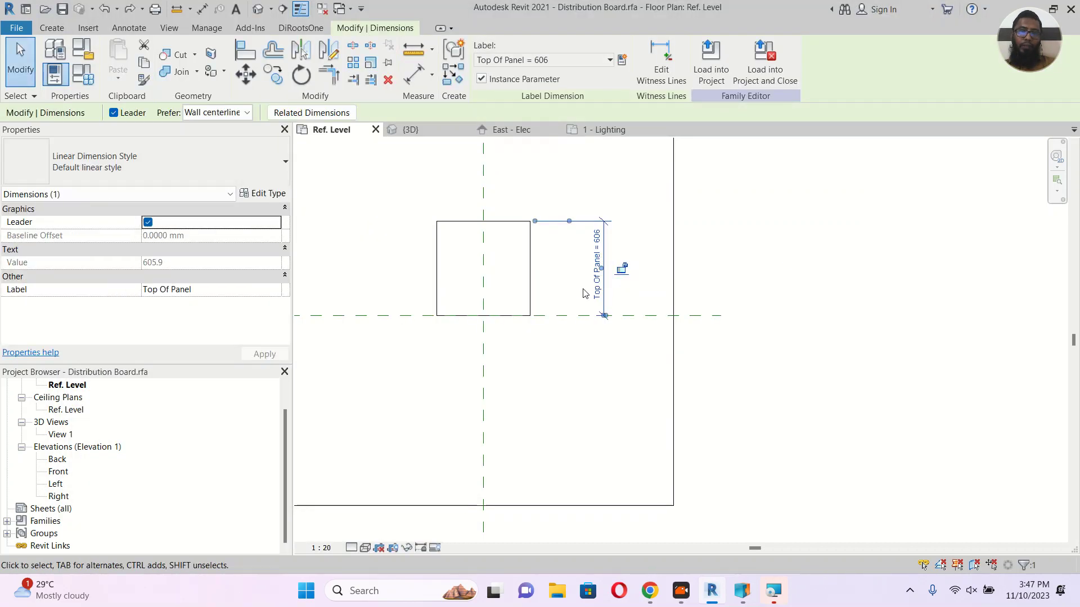
left_click(734, 281)
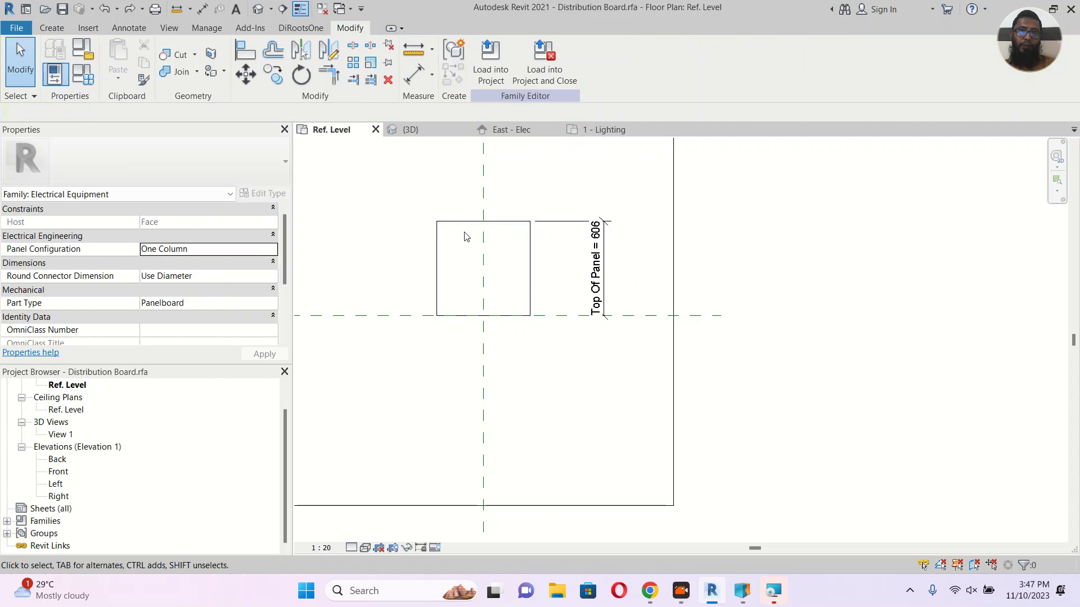
Try to define Top Of Panel with a formula adding the default elevation and Height, and discard the family type edits.
left_click(83, 73)
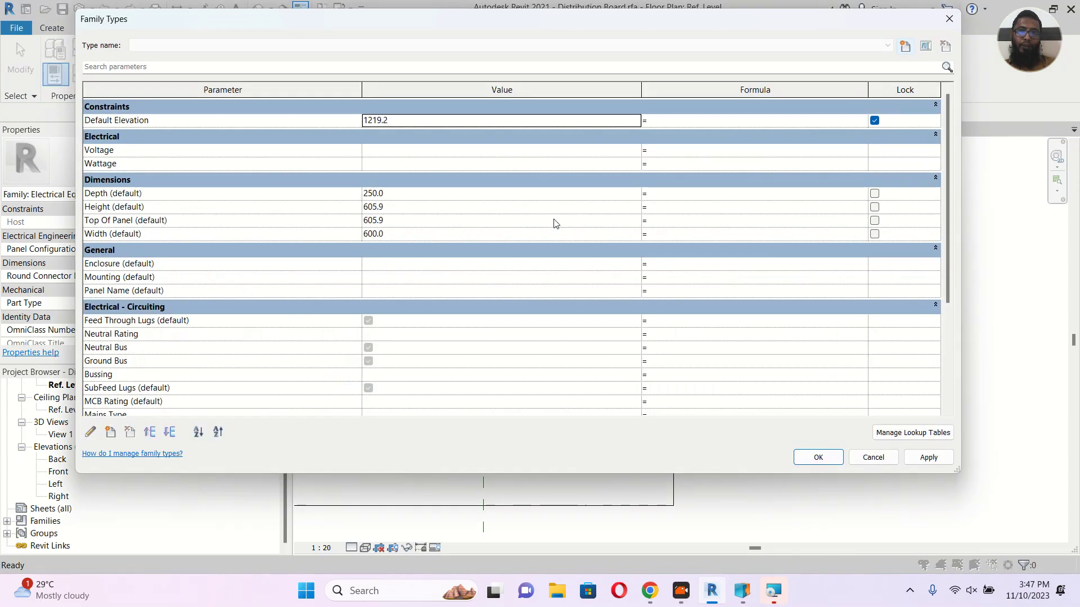
left_click_drag(478, 20, 537, 53)
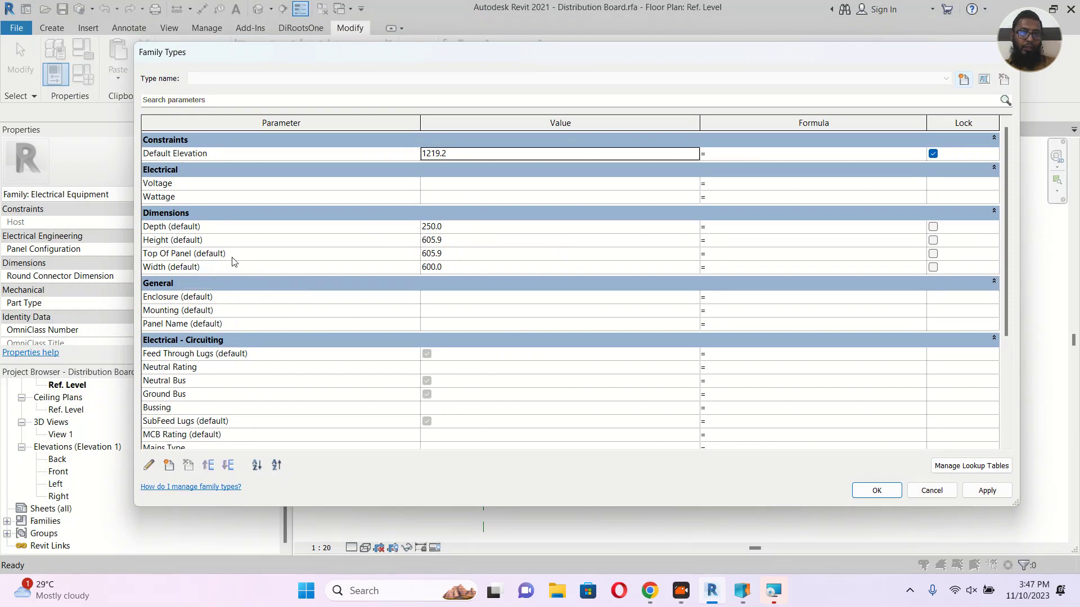
left_click(236, 153)
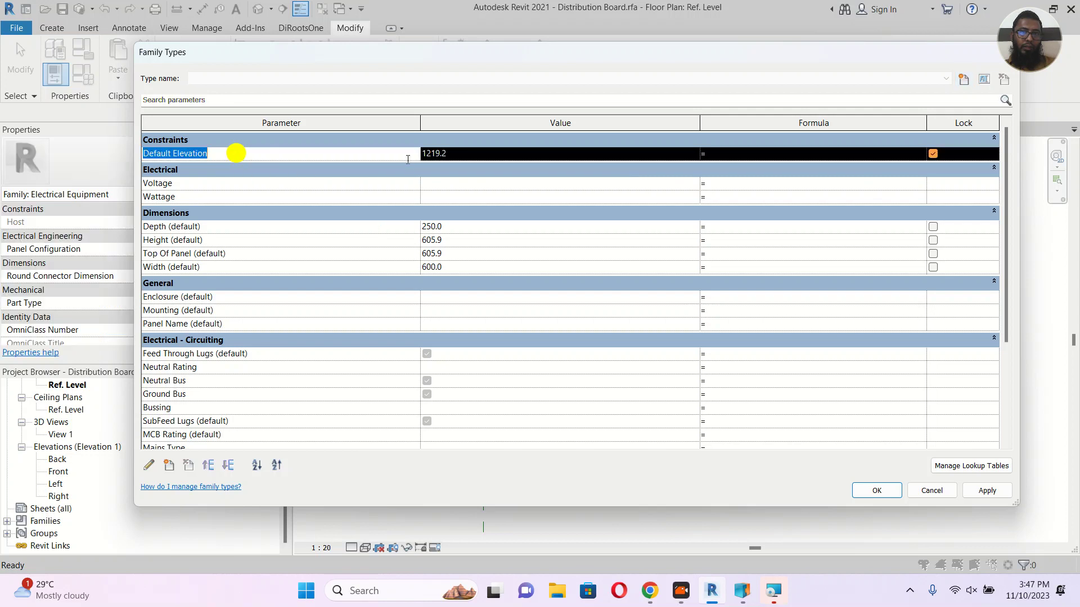
left_click(479, 158)
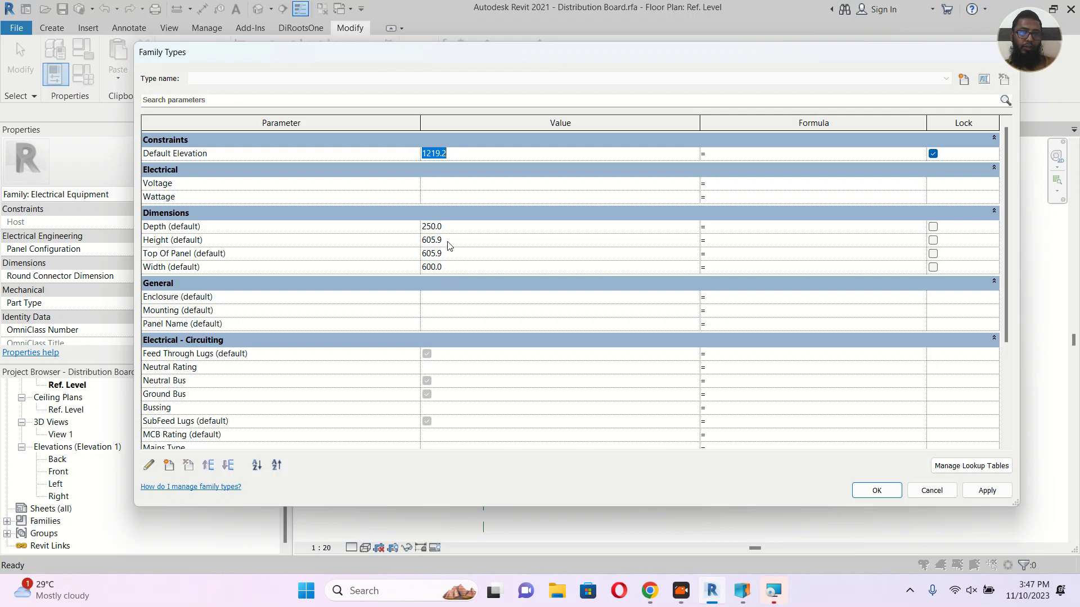
left_click(726, 260)
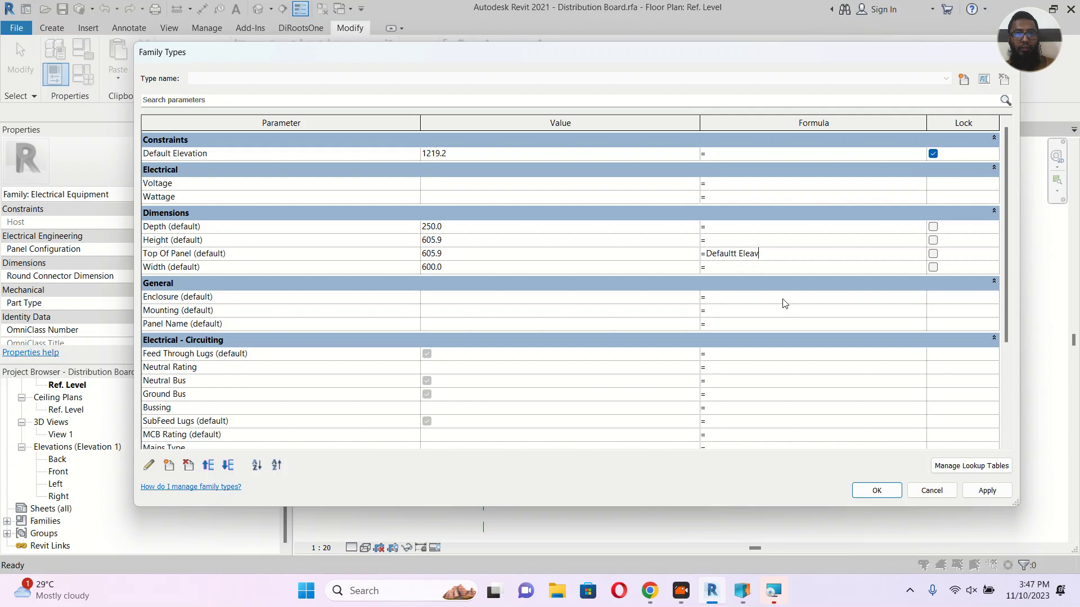
left_click(254, 156)
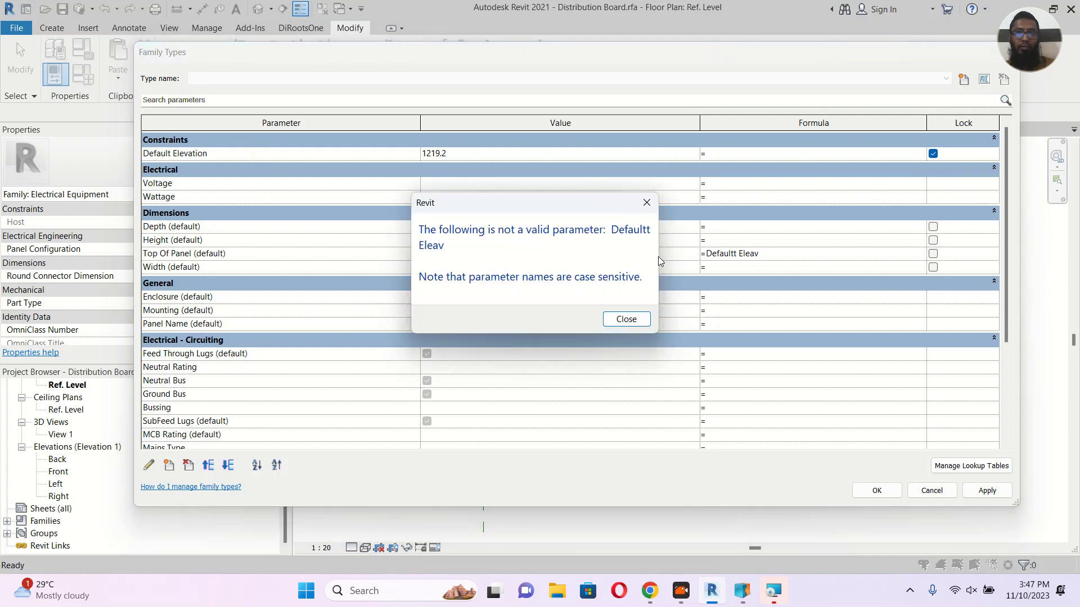
key("Return")
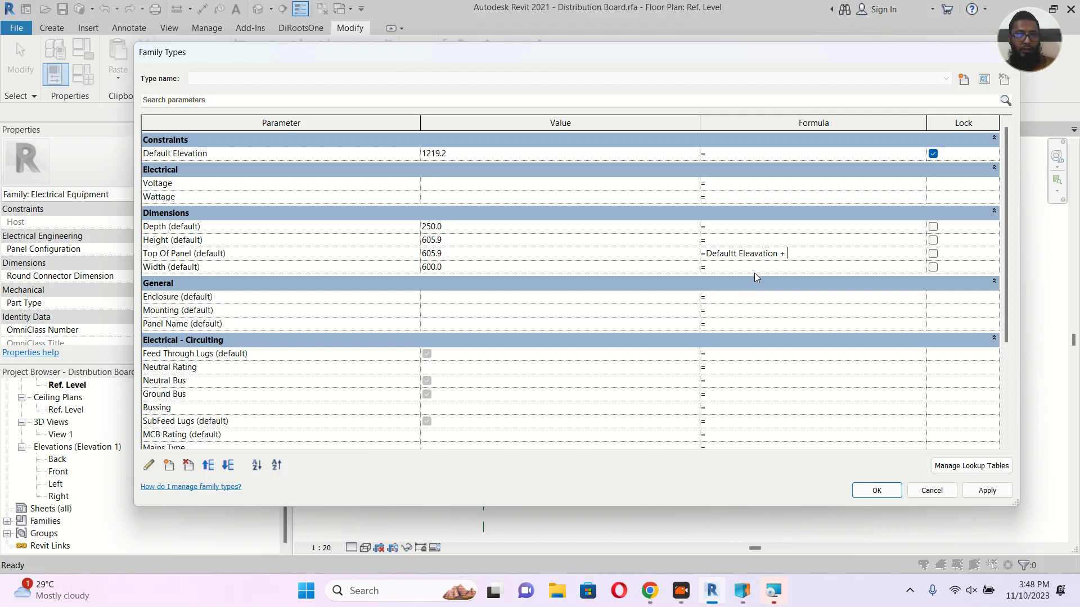
type("He")
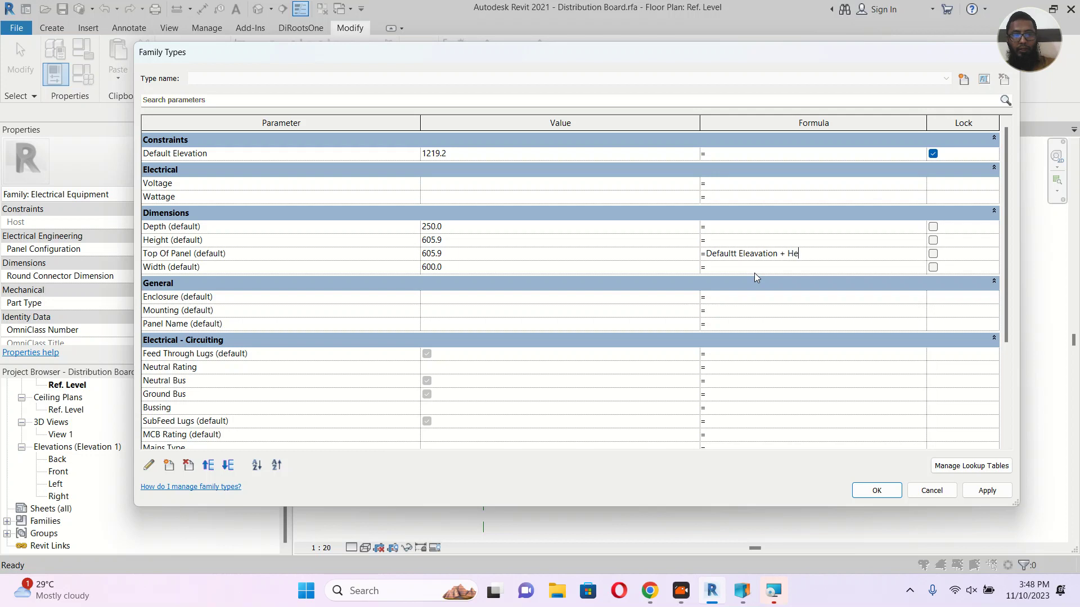
type("ight")
left_click(755, 274)
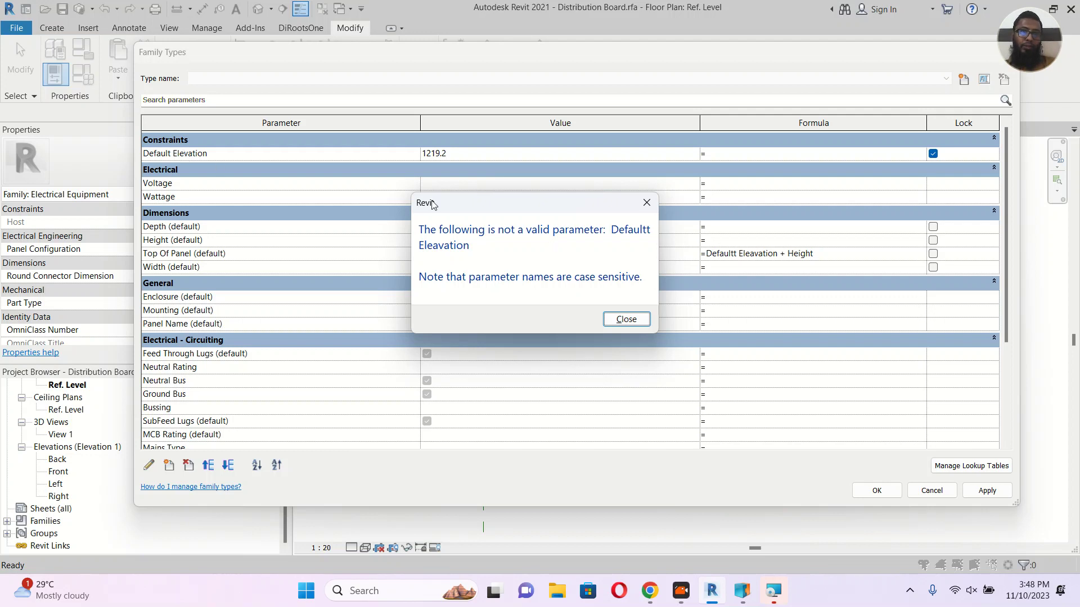
key("Return")
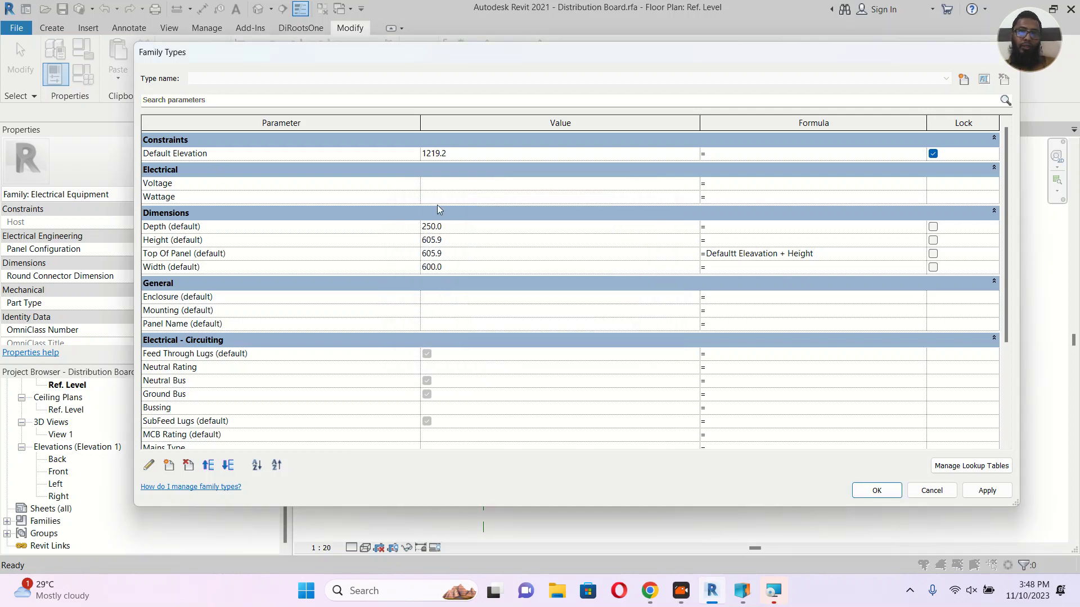
left_click(788, 255)
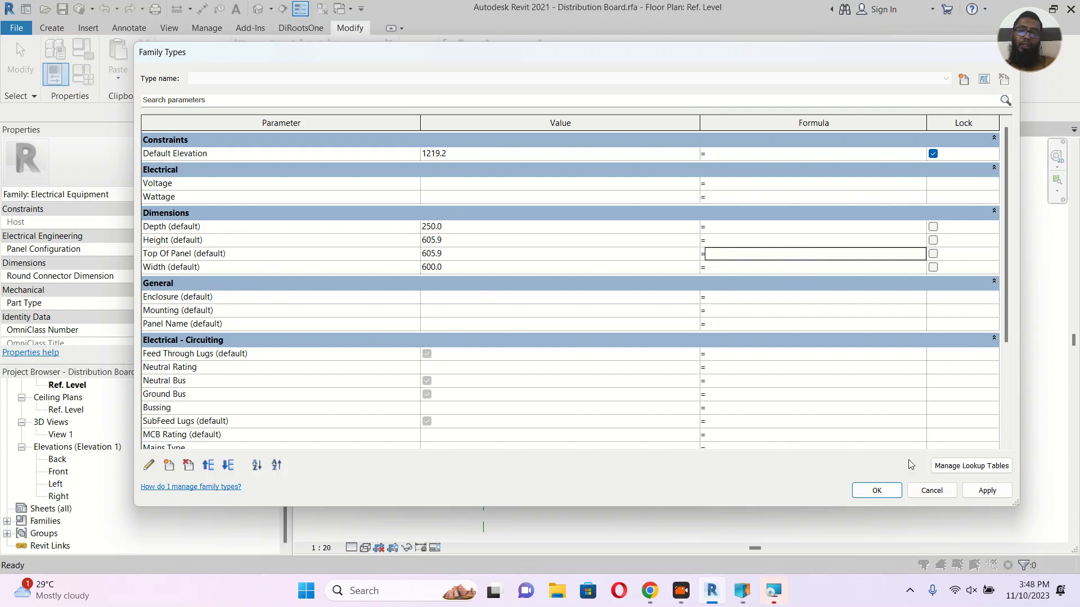
left_click(934, 493)
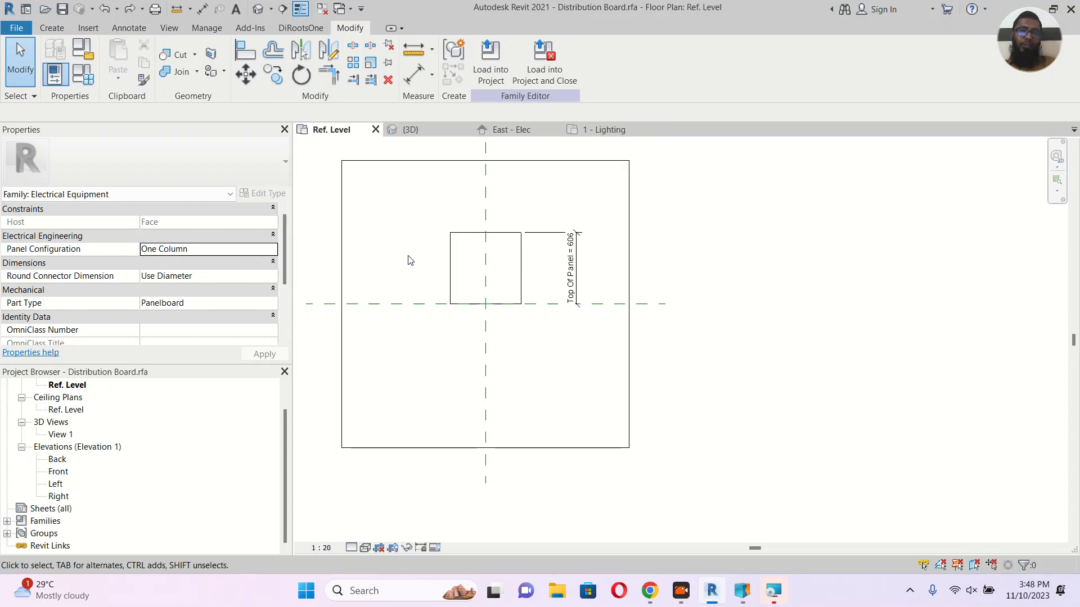
Open the Front elevation of the distribution board family.
middle_click_drag(421, 258, 411, 259)
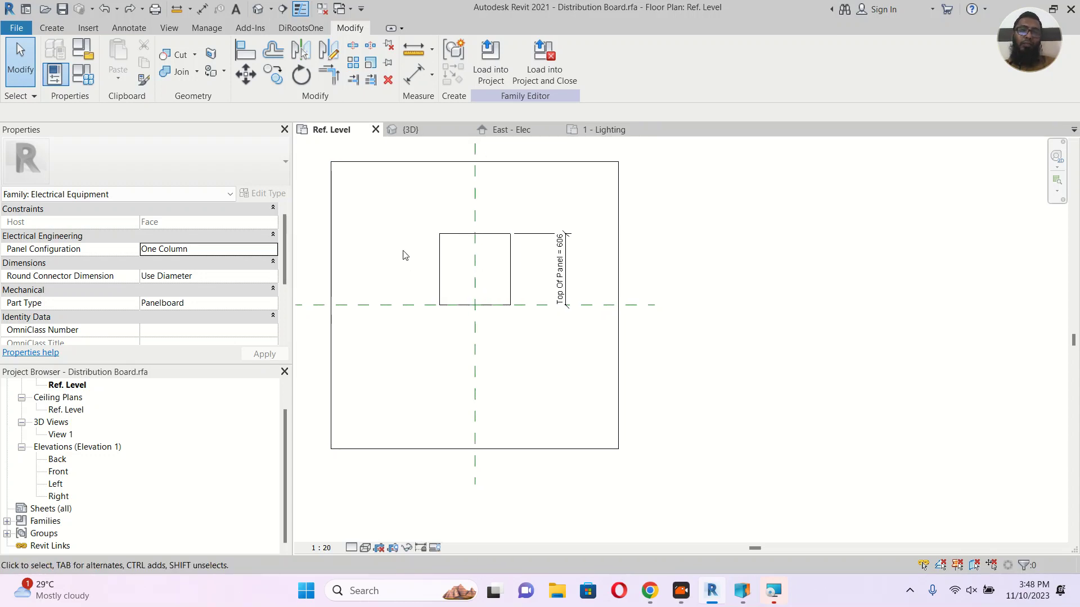
scroll(403, 256, "up", 1)
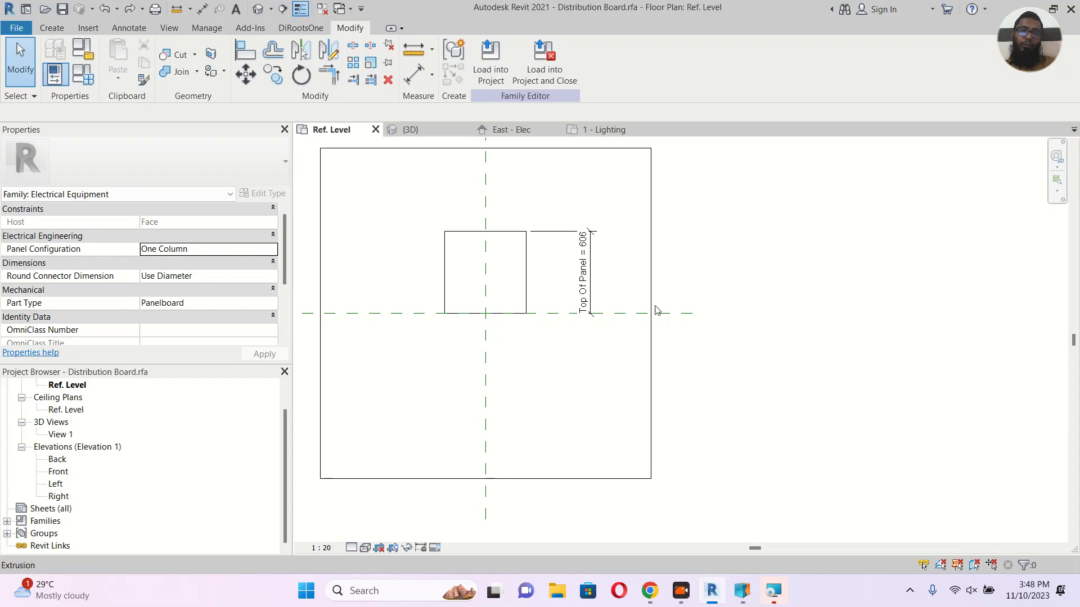
double_click(58, 472)
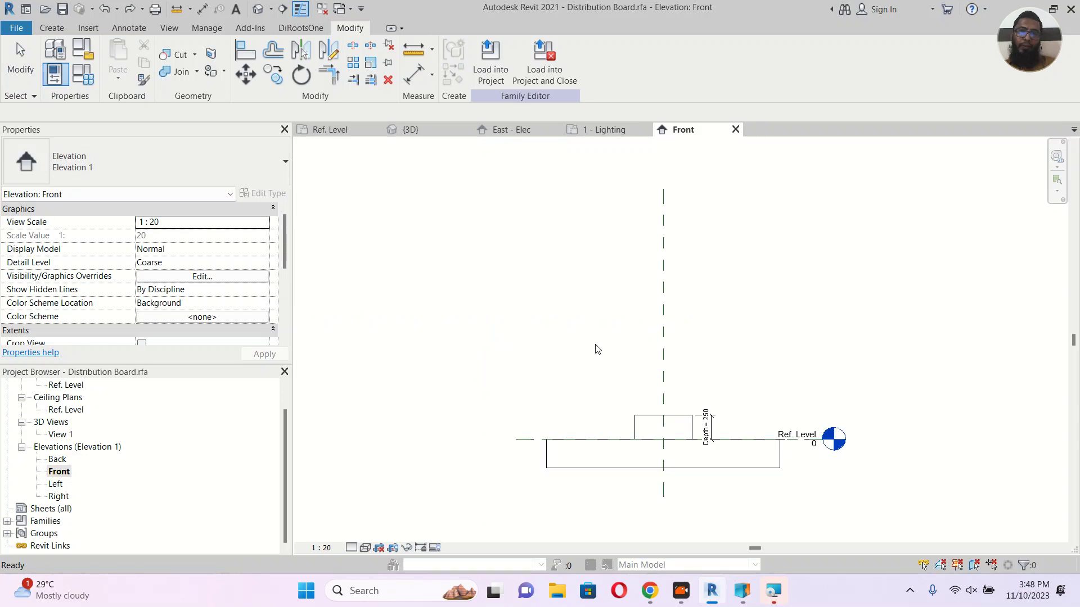
middle_click_drag(729, 403, 669, 372)
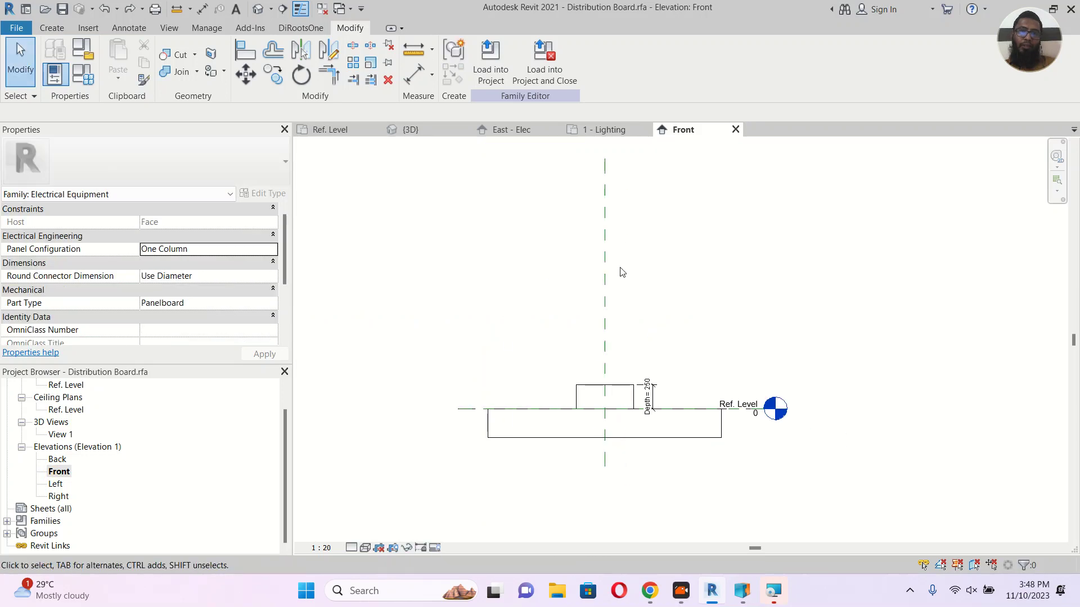
Close the family's Front elevation and save the distribution board family.
left_click(735, 129)
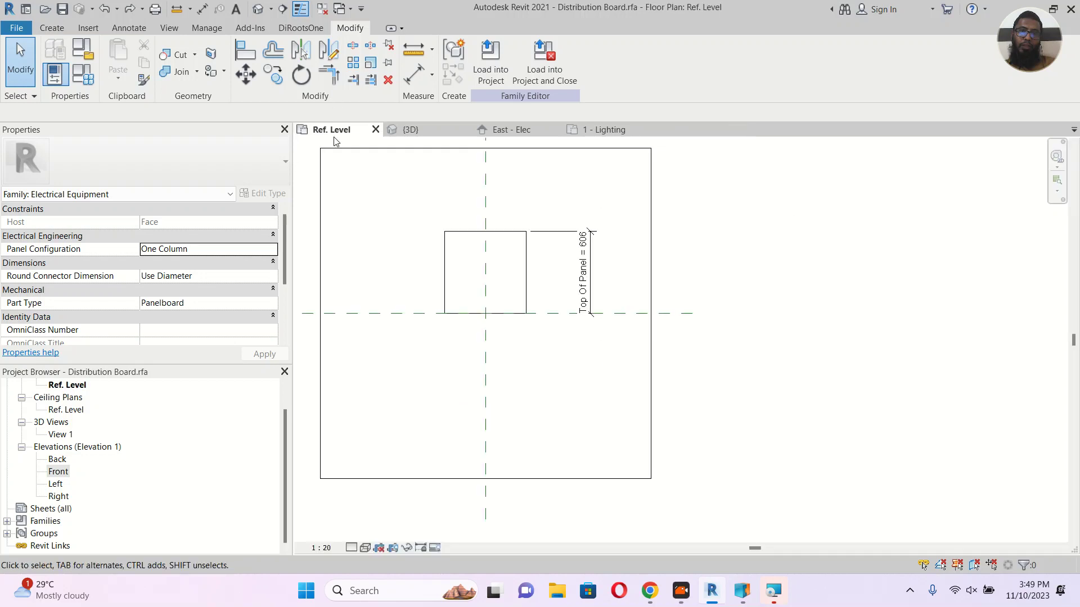
left_click(19, 30)
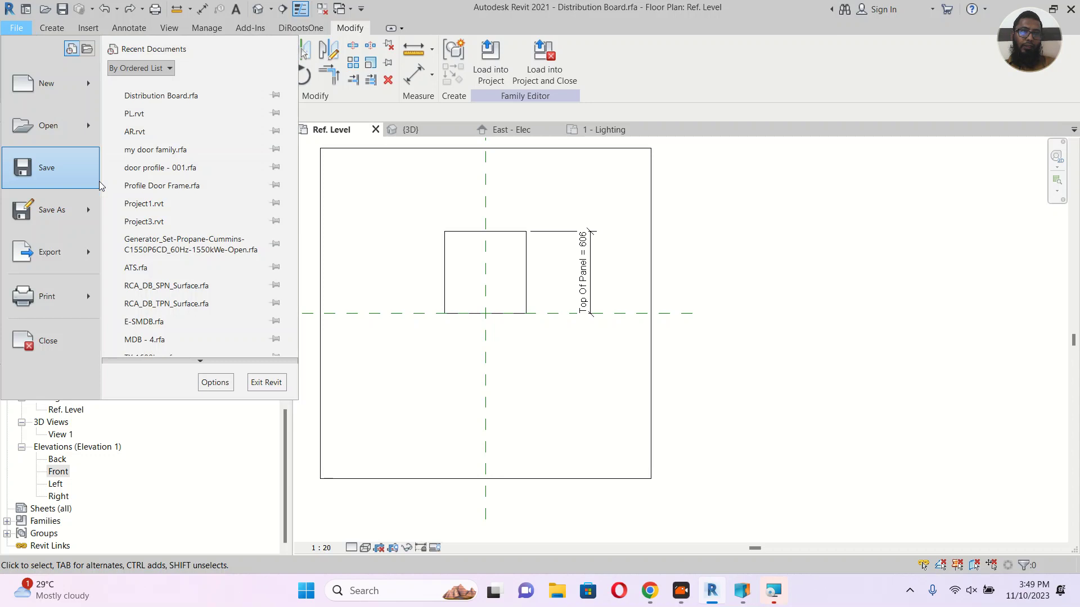
left_click(62, 177)
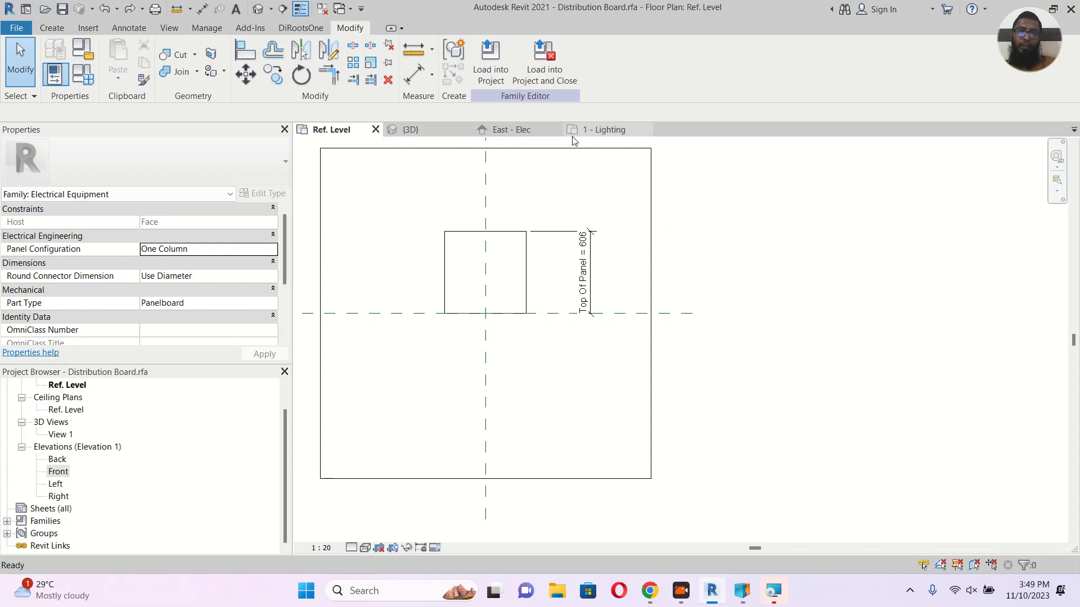
Check the placed distribution board in the project's 1 - Lighting plan and return to the family's Ref. Level plan.
left_click(593, 134)
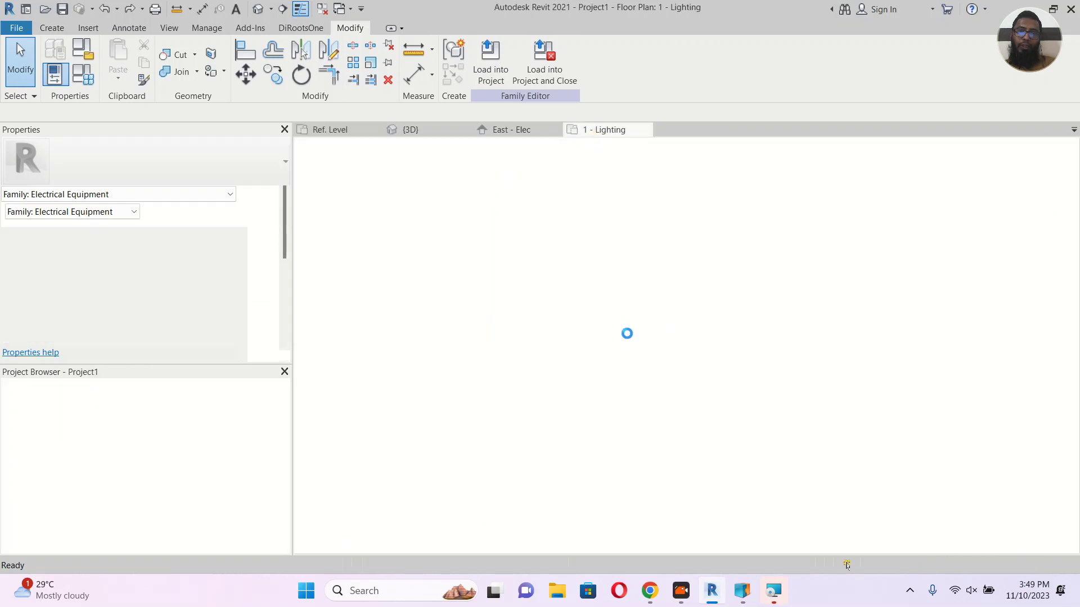
scroll(624, 332, "up", 3)
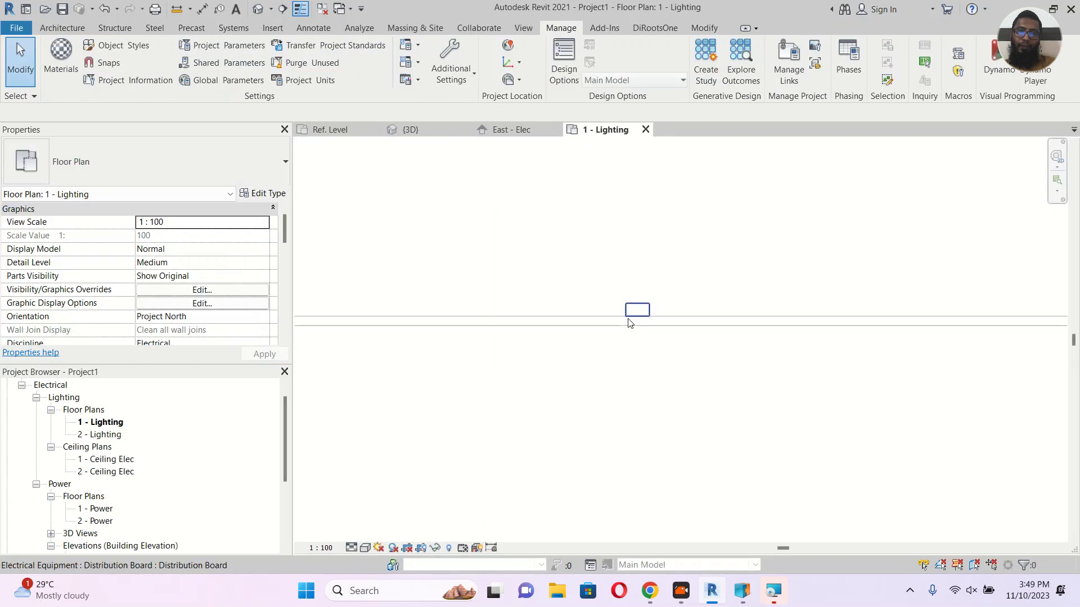
left_click(337, 132)
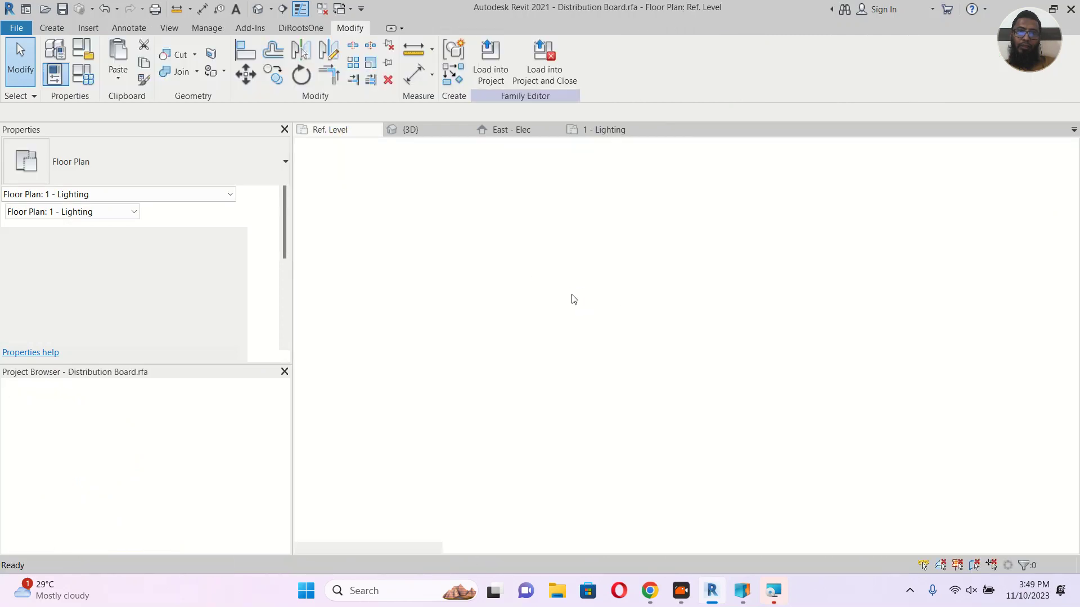
Delete the Top Of Panel parameter from the family types, review the Height parameter's properties, and accept the changes.
left_click(90, 82)
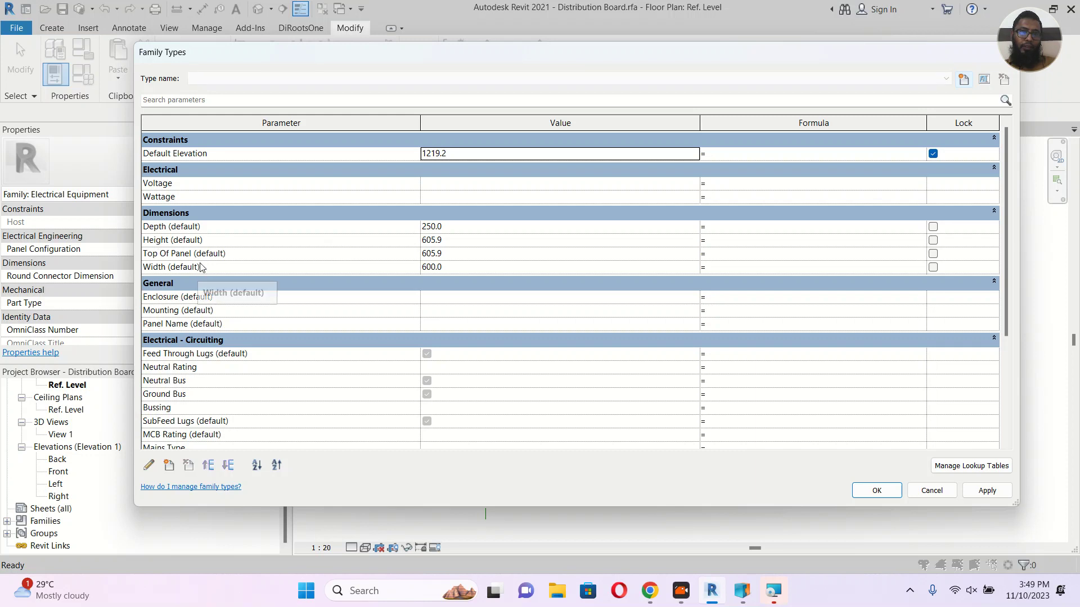
left_click(203, 254)
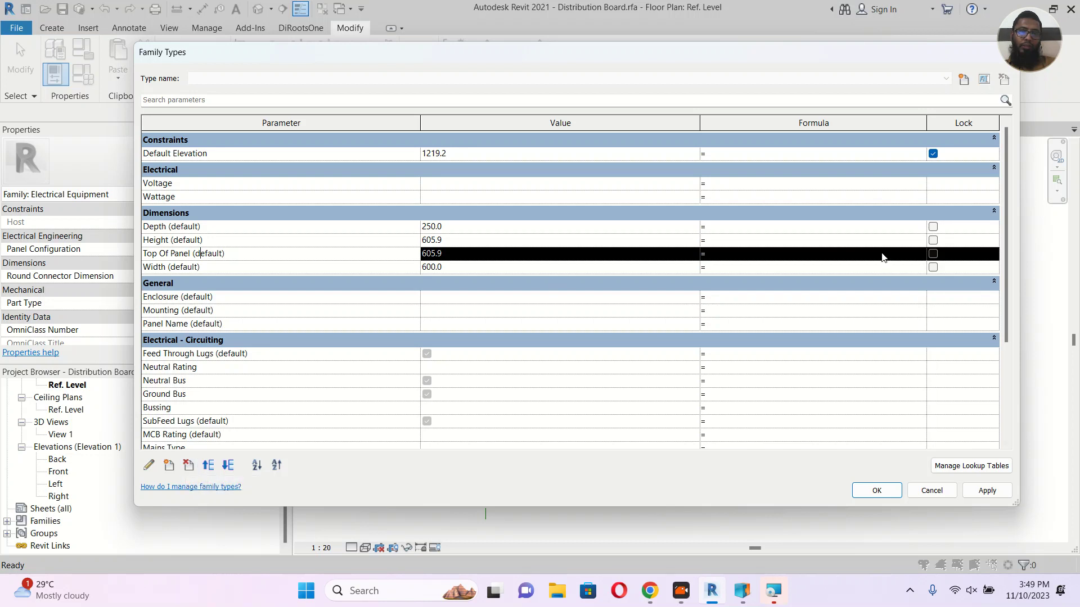
left_click(187, 466)
left_click(569, 318)
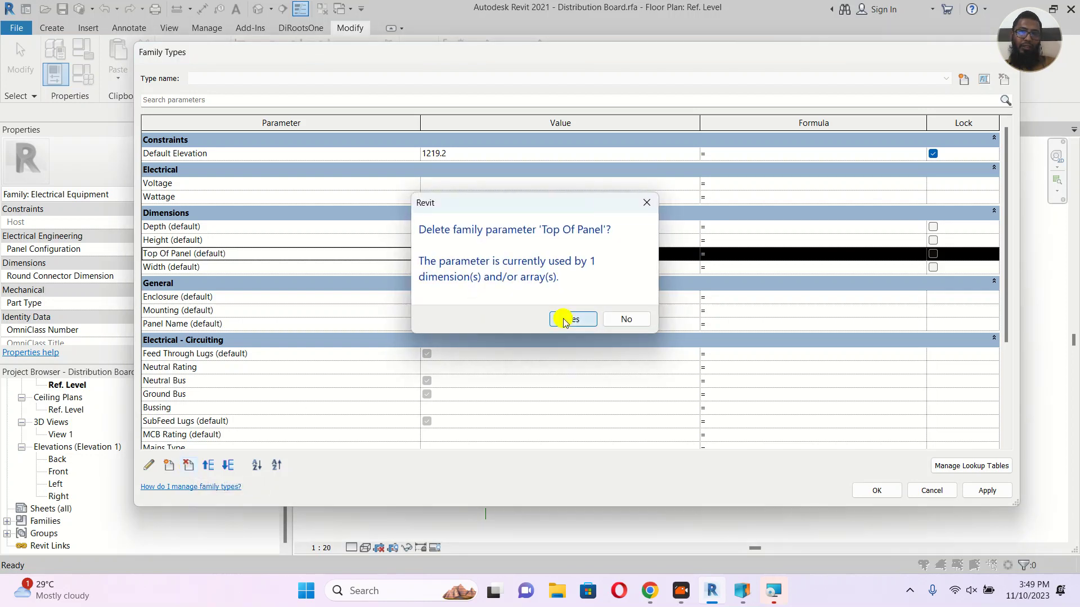
left_click(168, 240)
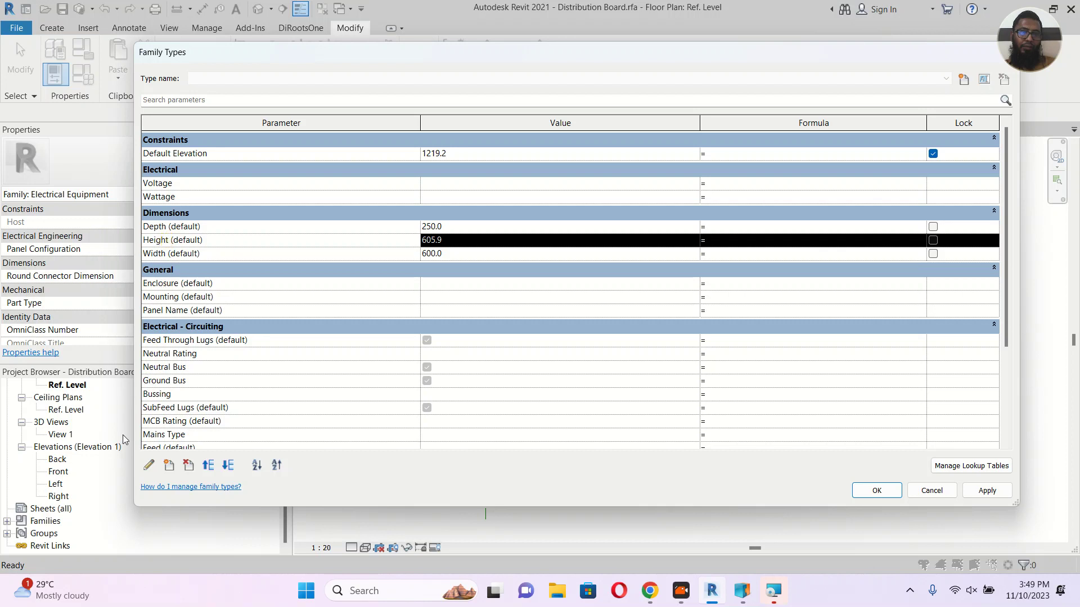
left_click(149, 466)
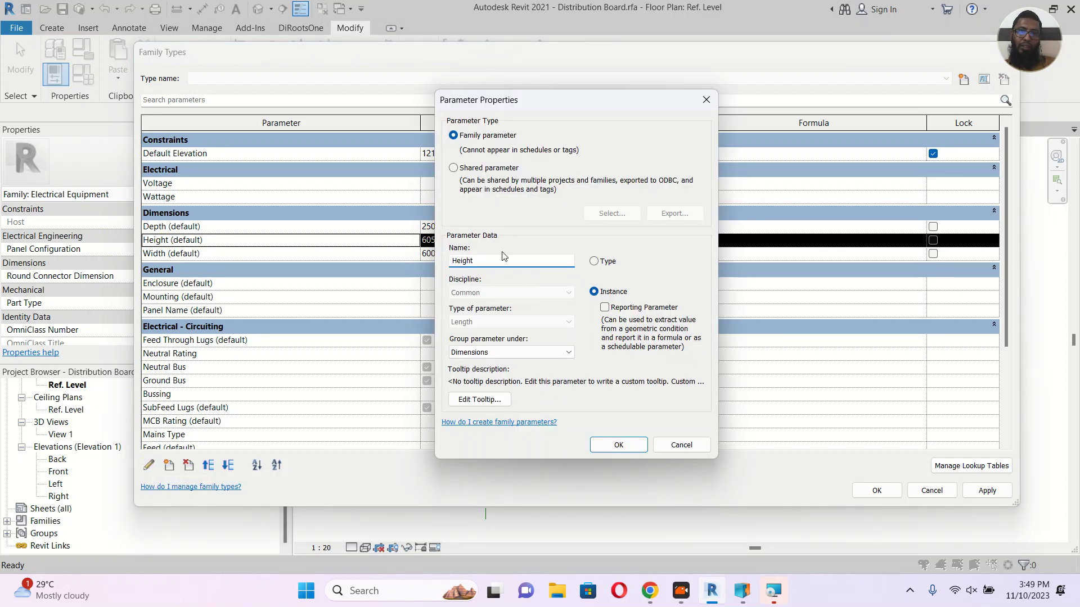
left_click(618, 445)
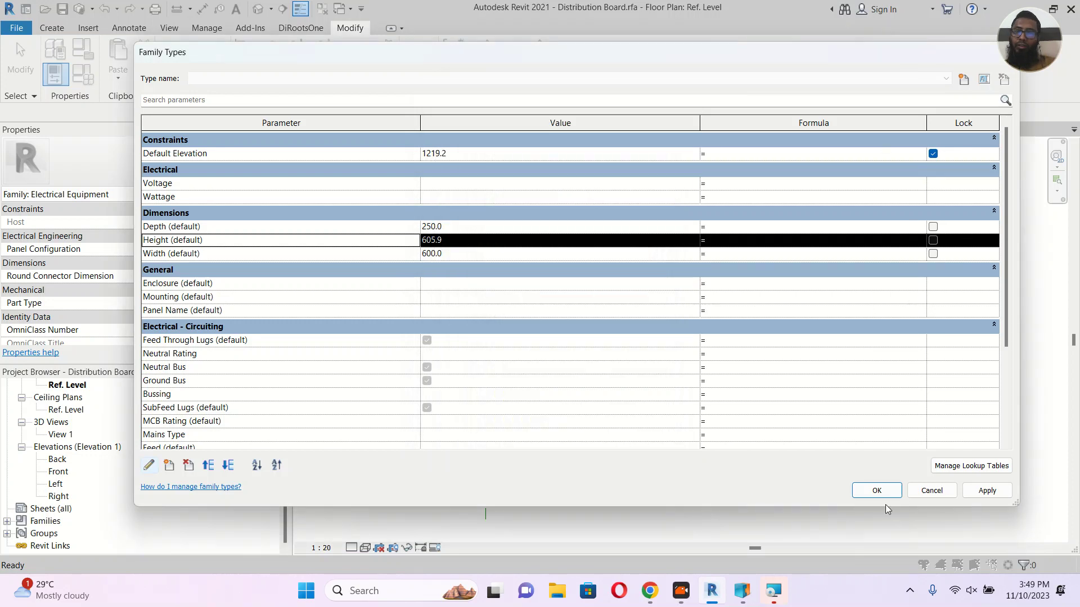
left_click(877, 491)
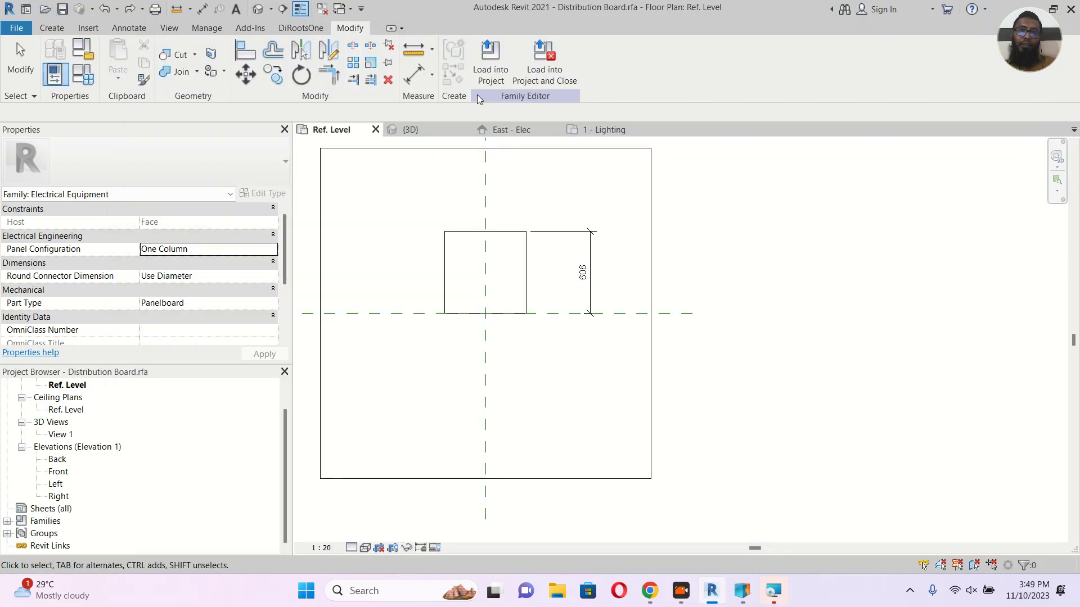
Load the distribution board family into the project, overwriting the existing version, and open the project's 3D view.
left_click(491, 69)
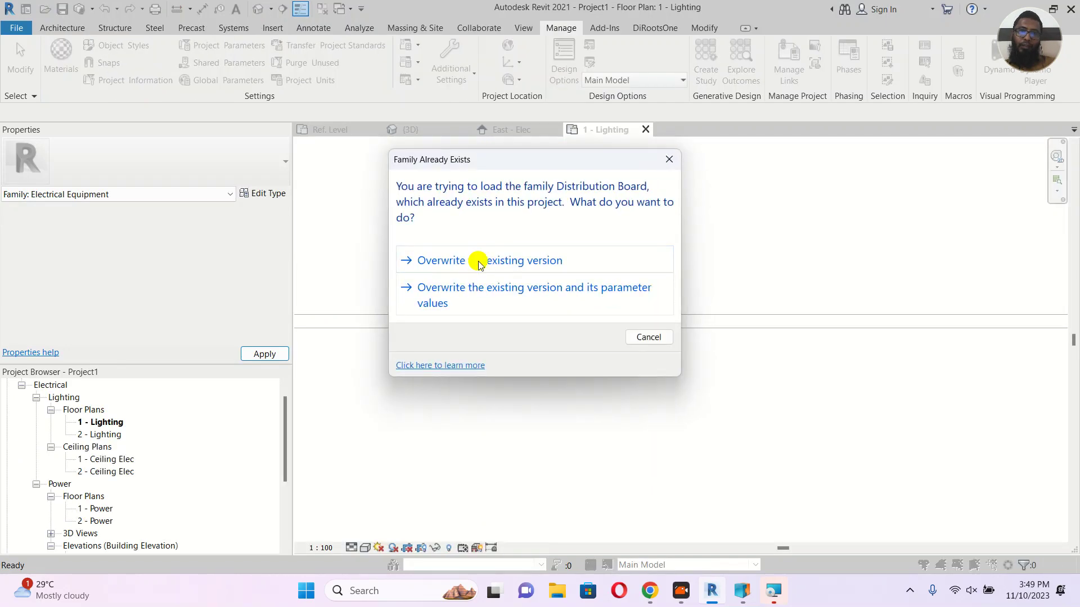
left_click(478, 265)
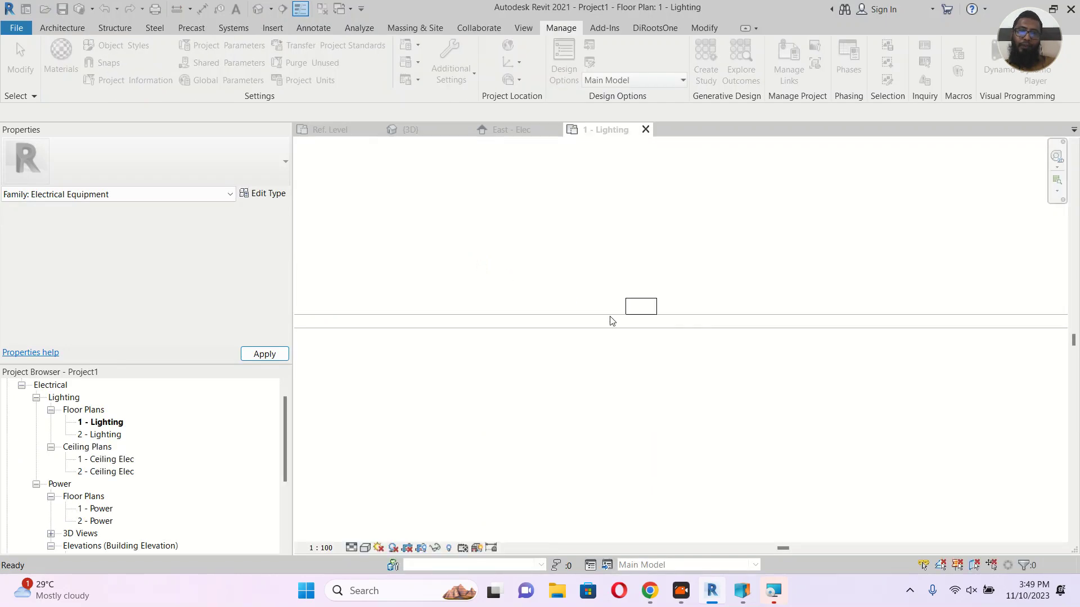
left_click(431, 135)
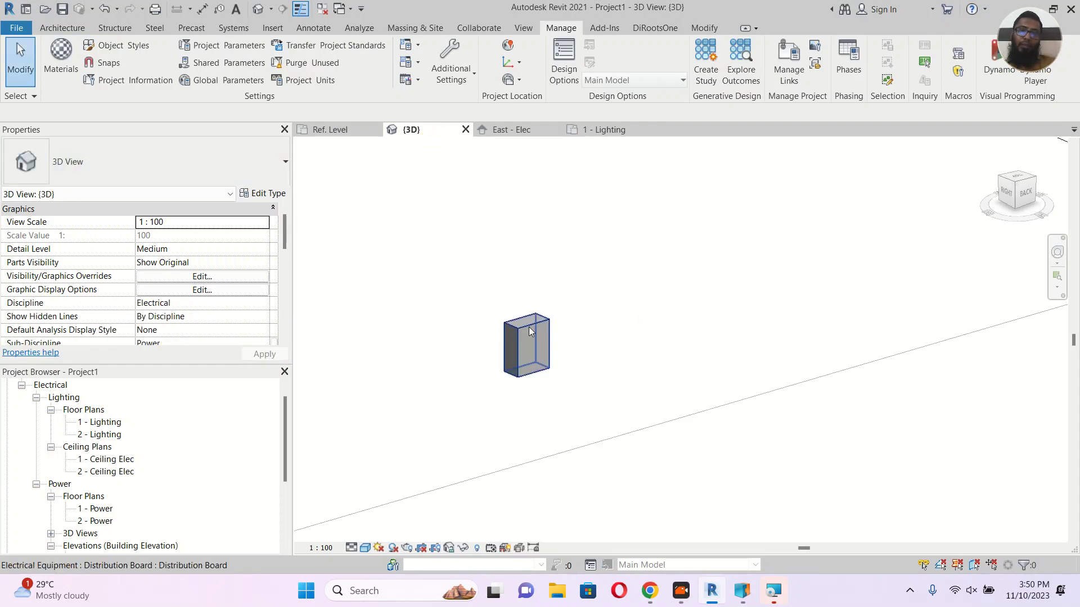
Examine the placed distribution board's instance properties, including its dimensions, phasing, general and electrical circuiting parameters.
left_click(499, 325)
scroll(216, 290, "down", 2)
scroll(216, 290, "down", 10)
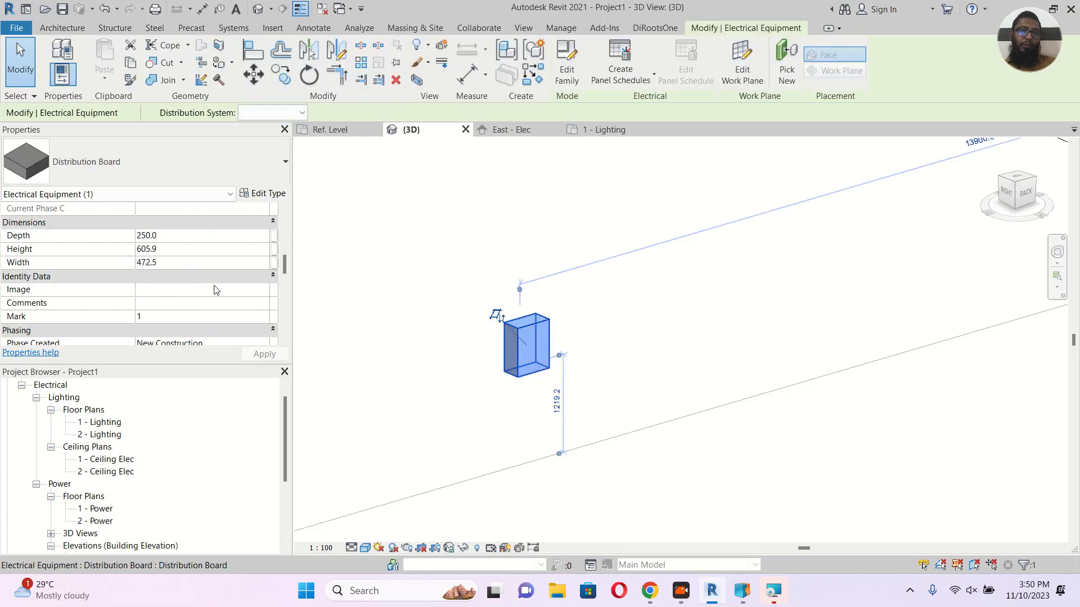
scroll(212, 290, "down", 2)
scroll(212, 290, "up", 10)
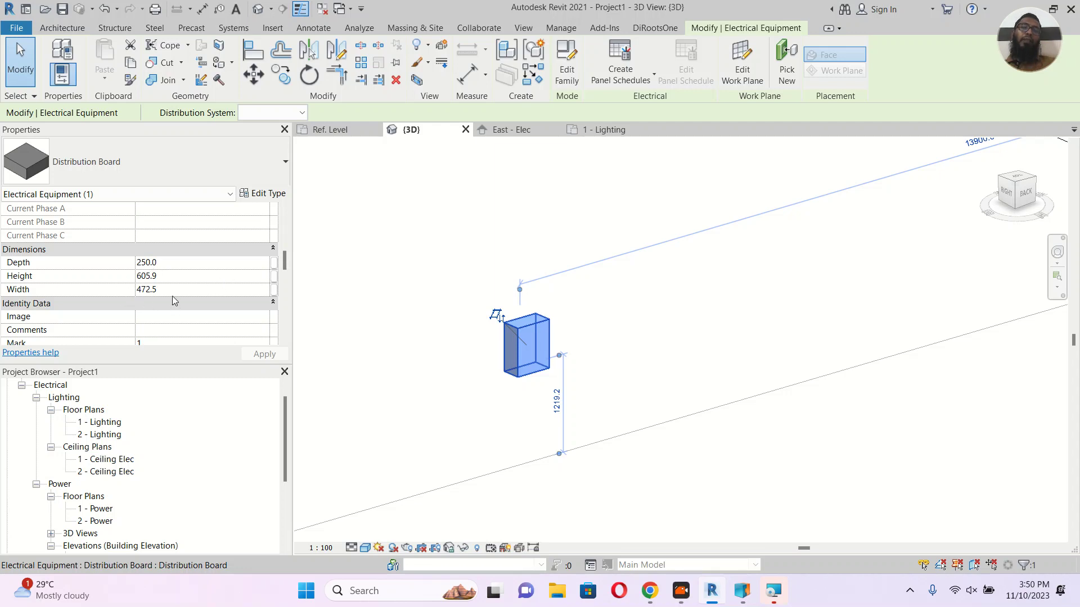
scroll(175, 301, "down", 4)
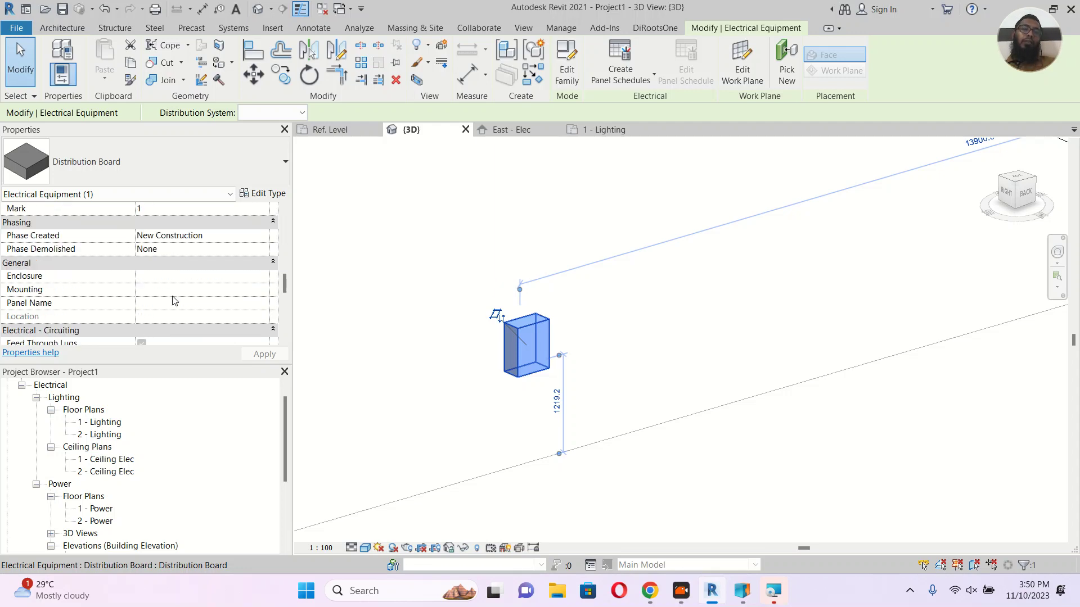
left_click(180, 303)
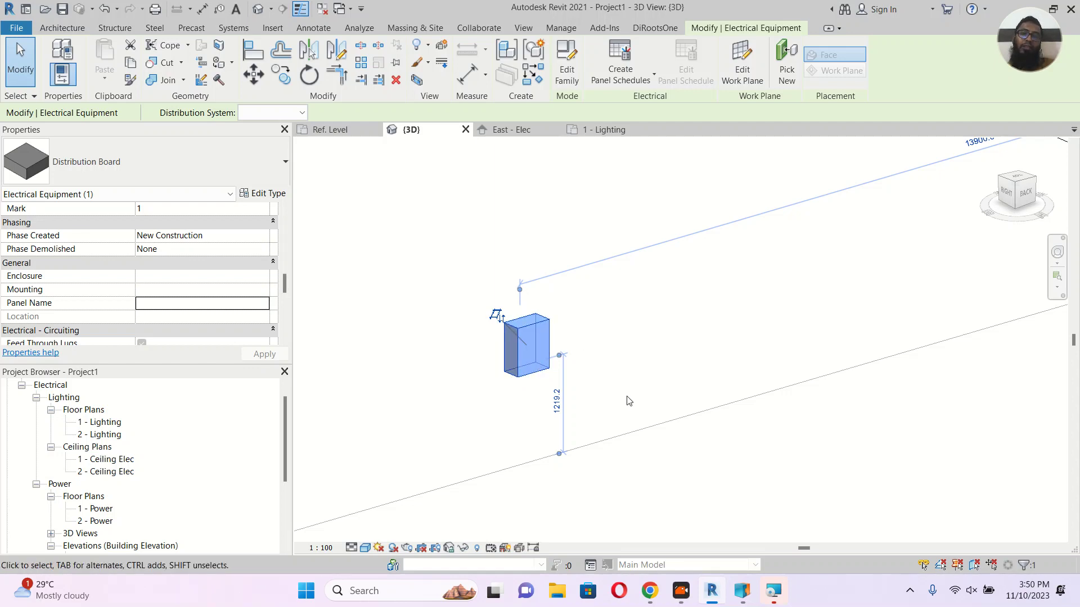
scroll(152, 302, "down", 3)
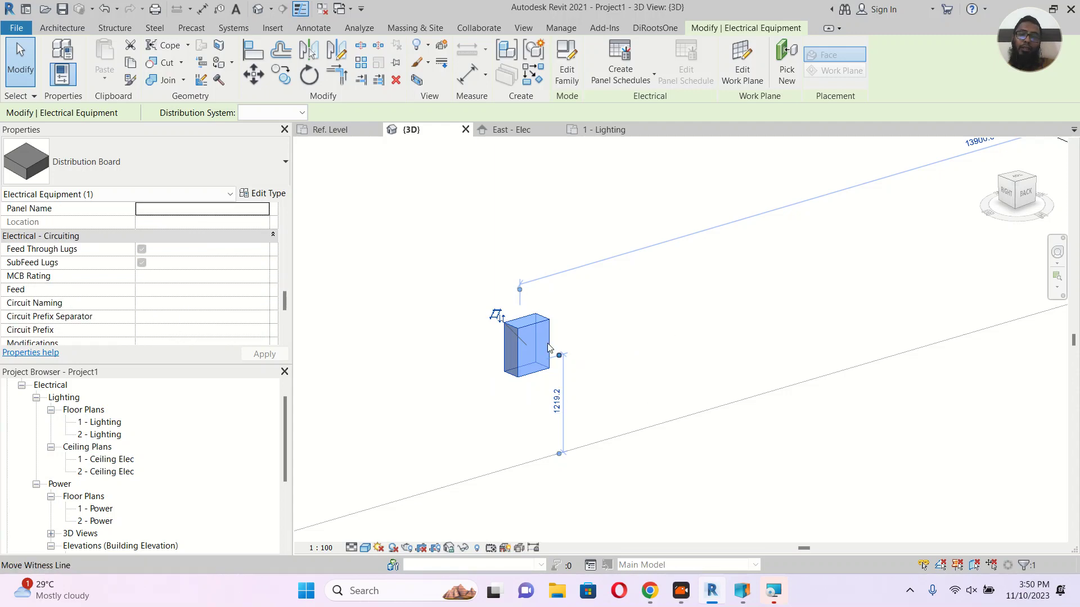
left_click(595, 324)
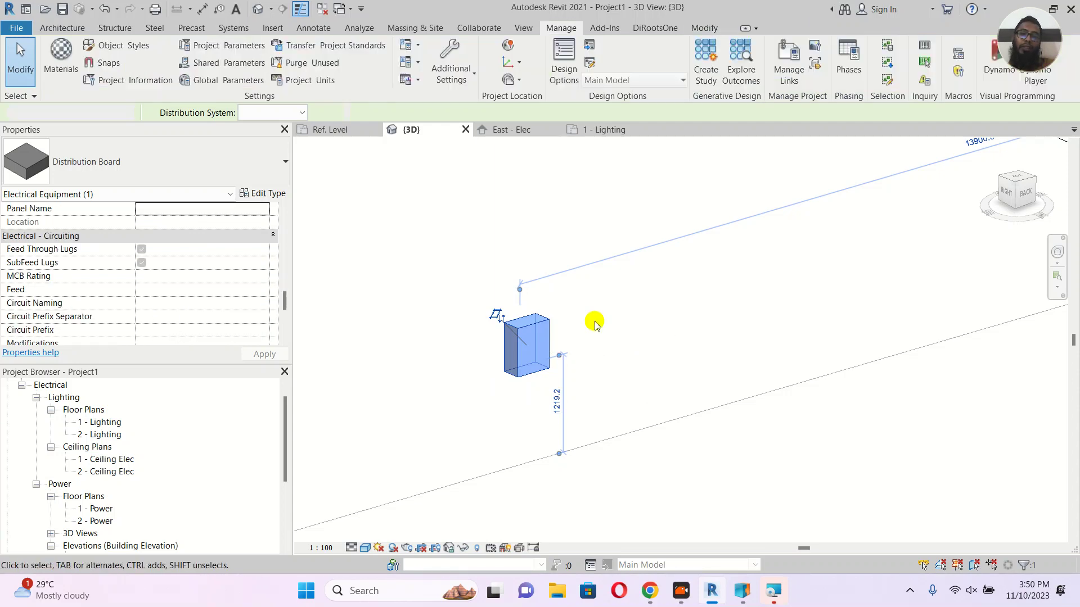
left_click(545, 330)
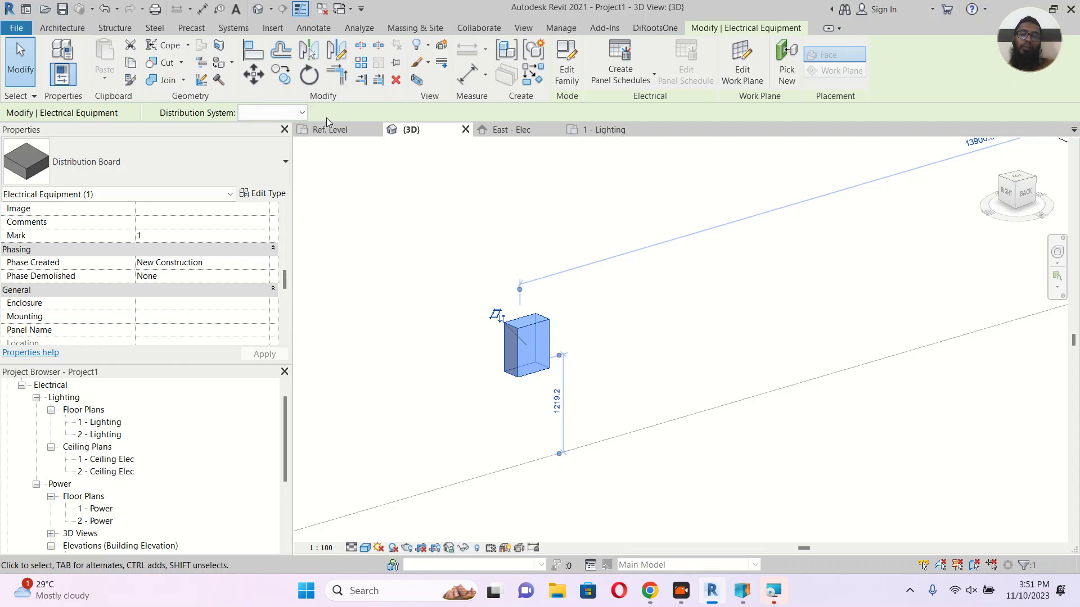
scroll(99, 338, "down", 6)
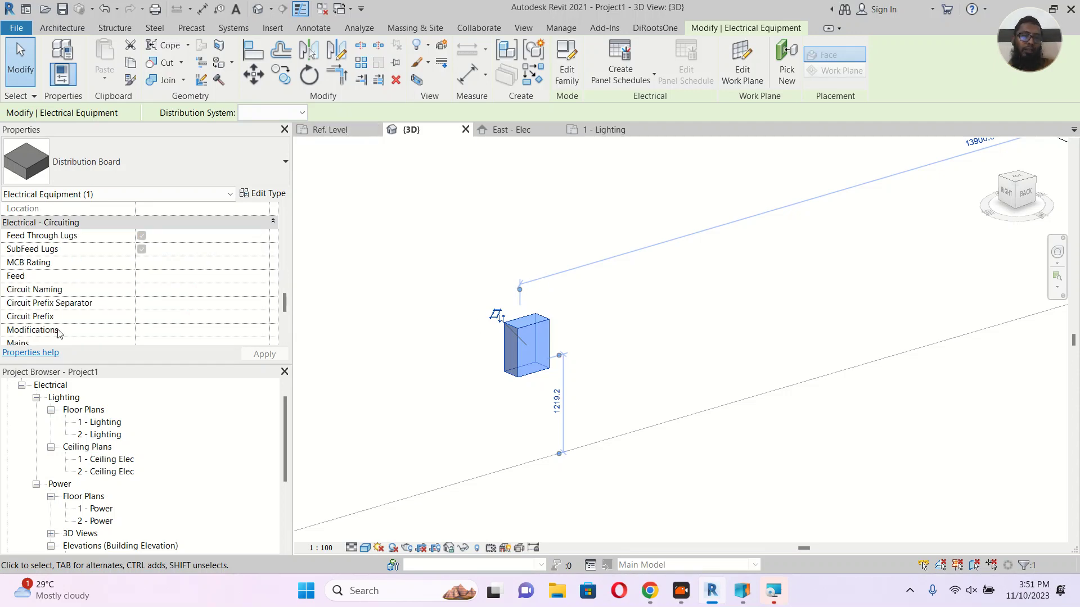
scroll(108, 336, "up", 8)
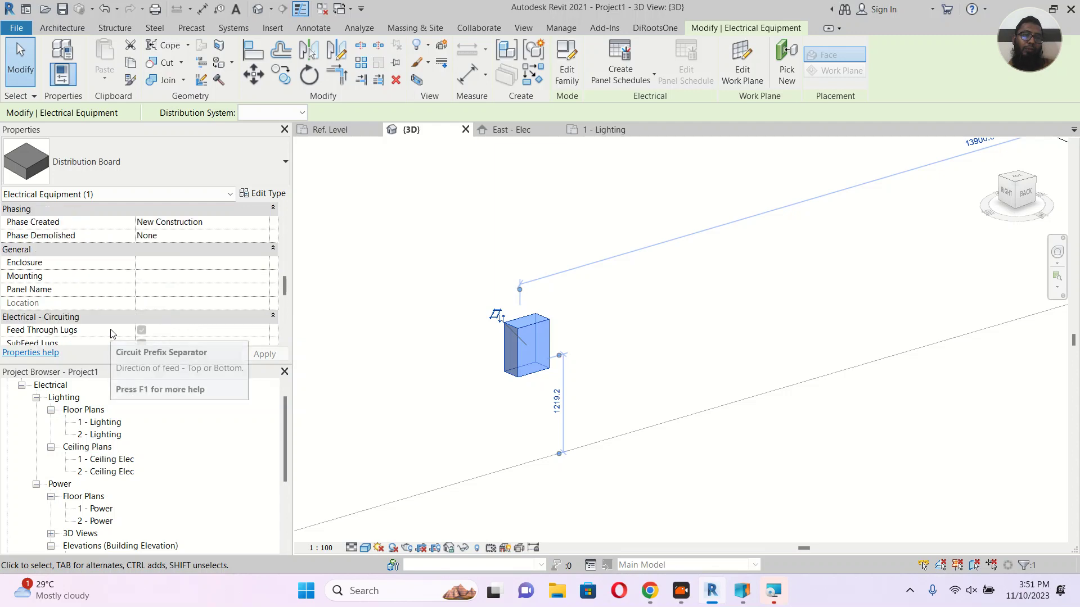
scroll(150, 276, "up", 3)
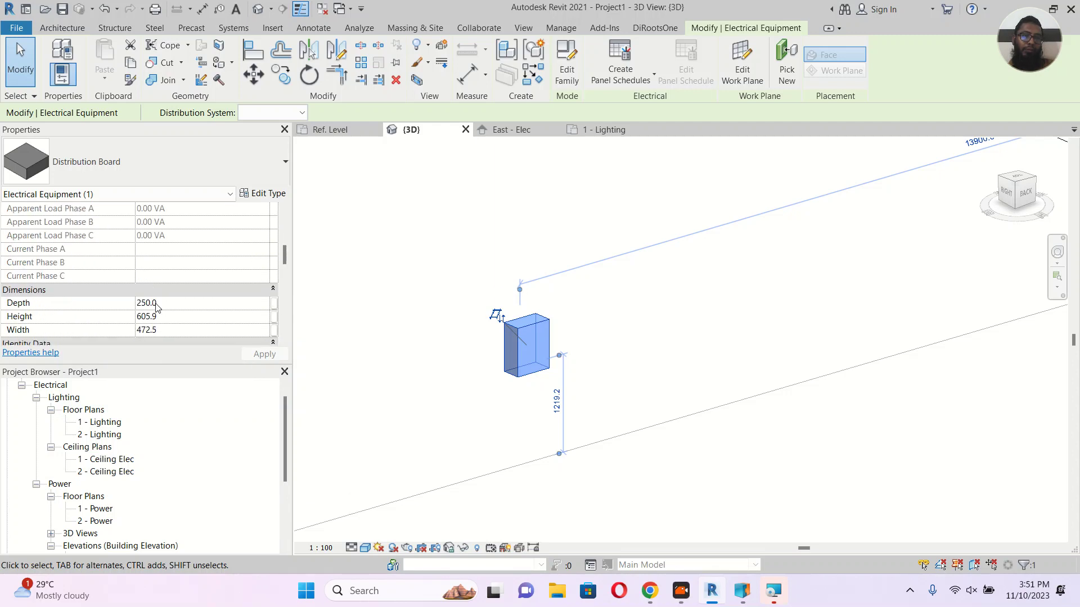
Open the distribution board family's 3D View 1 and close the project's East - Elec elevation.
left_click(341, 131)
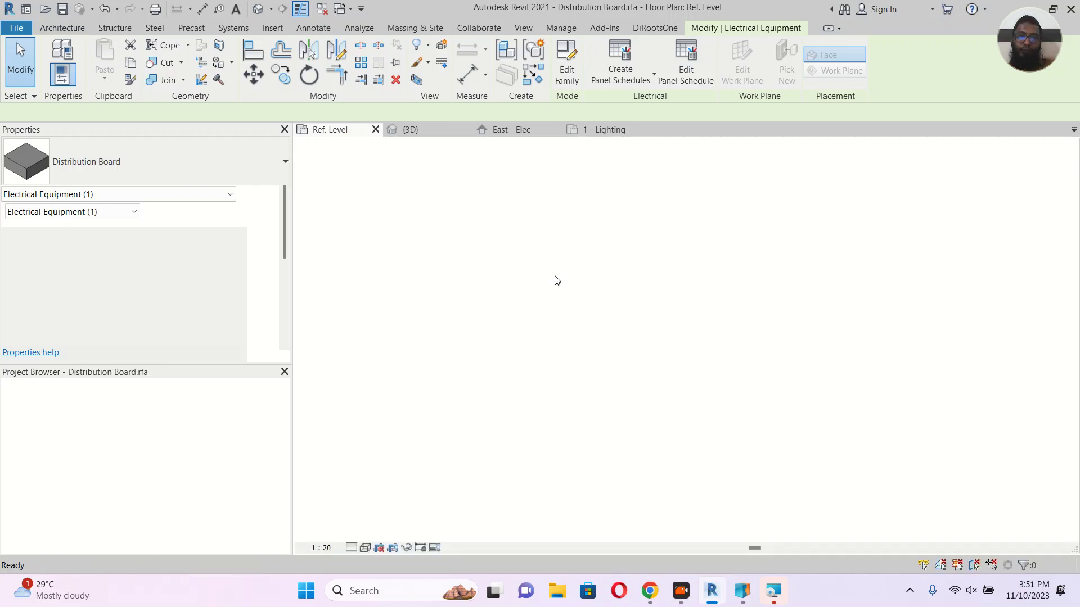
left_click(426, 135)
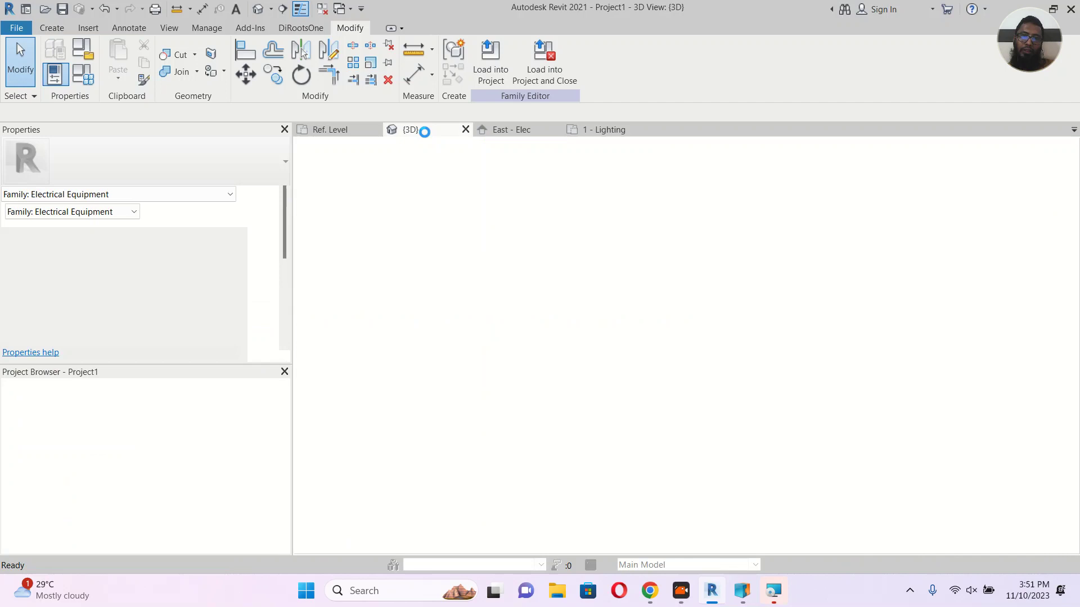
left_click(338, 129)
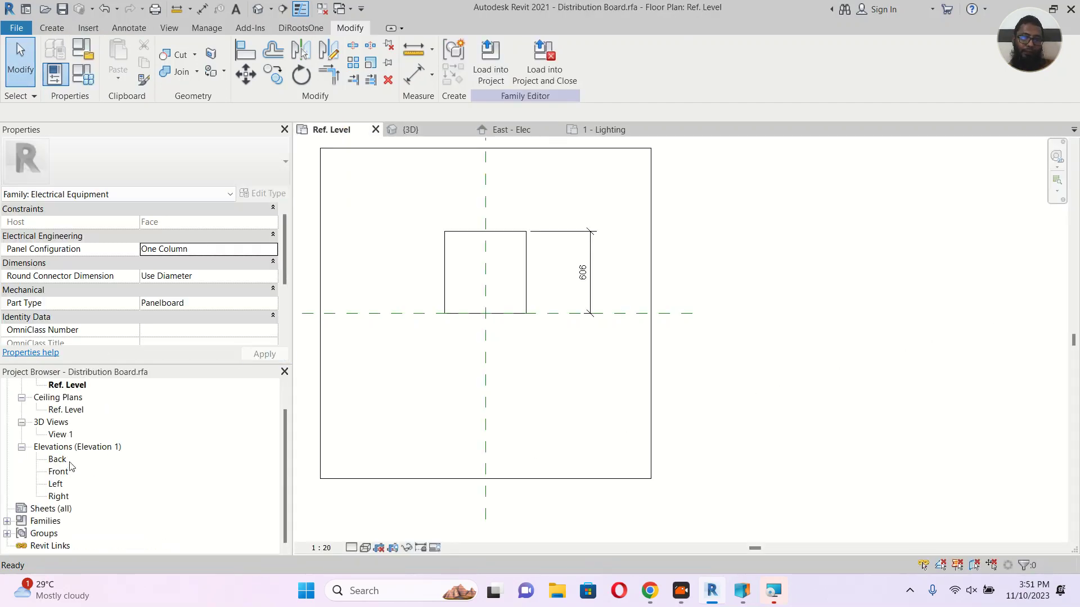
double_click(60, 434)
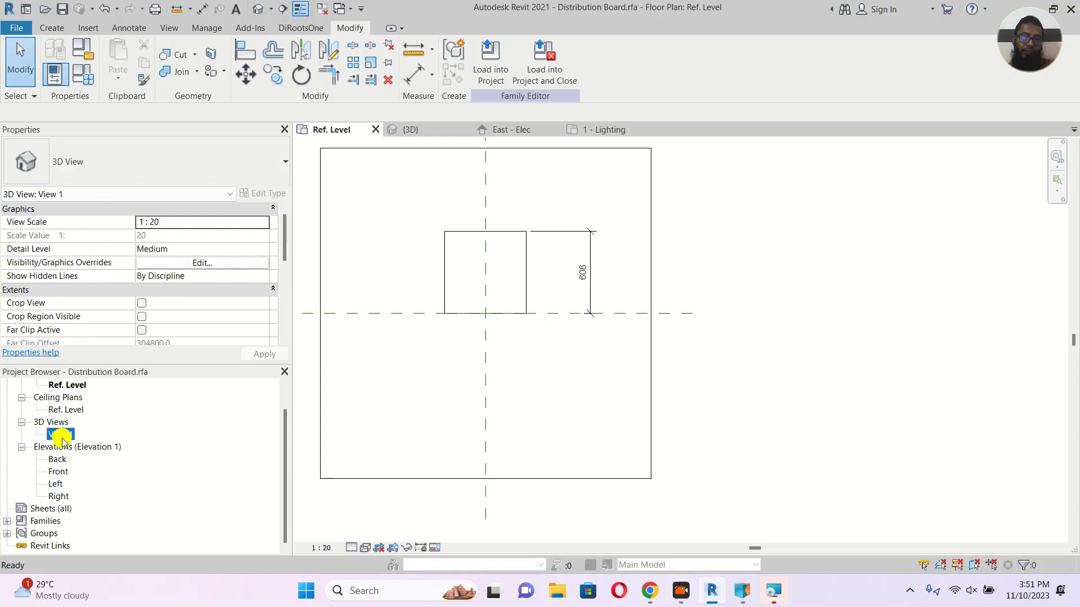
left_click(512, 129)
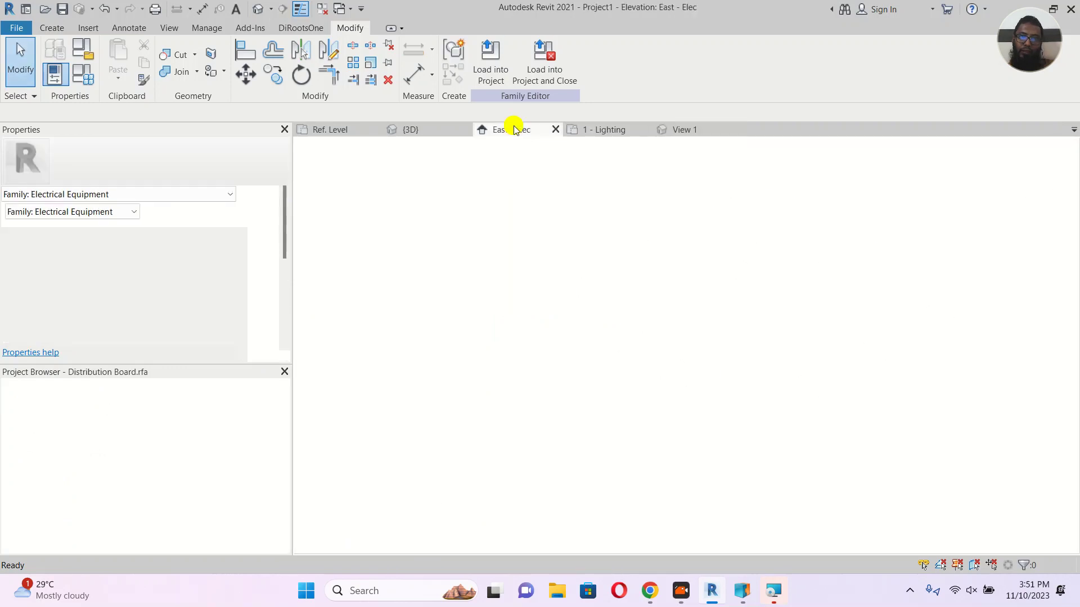
left_click(555, 131)
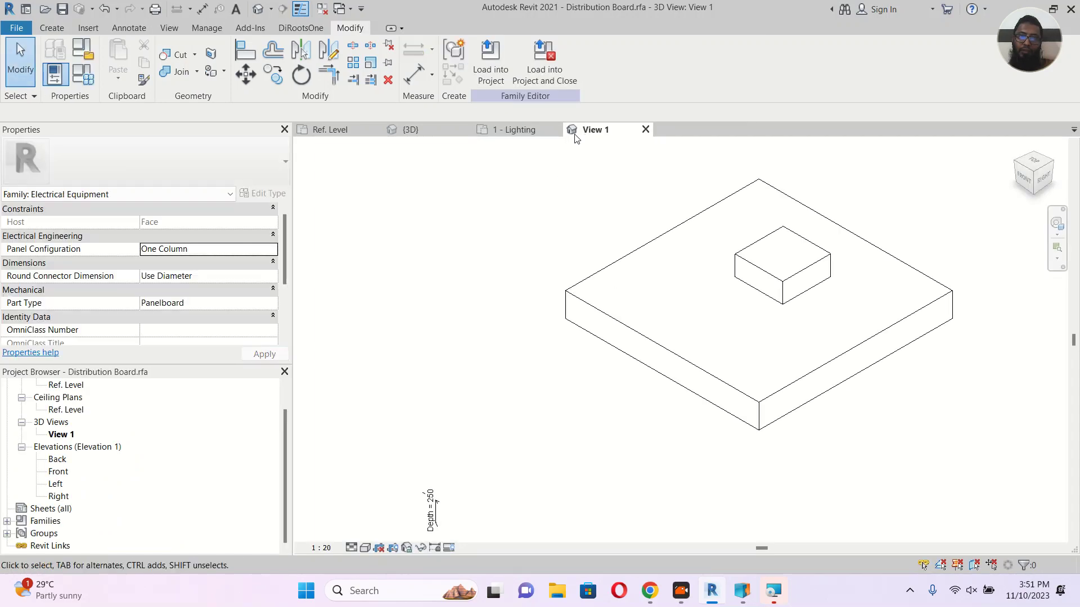
middle_click_drag(727, 272, 562, 340)
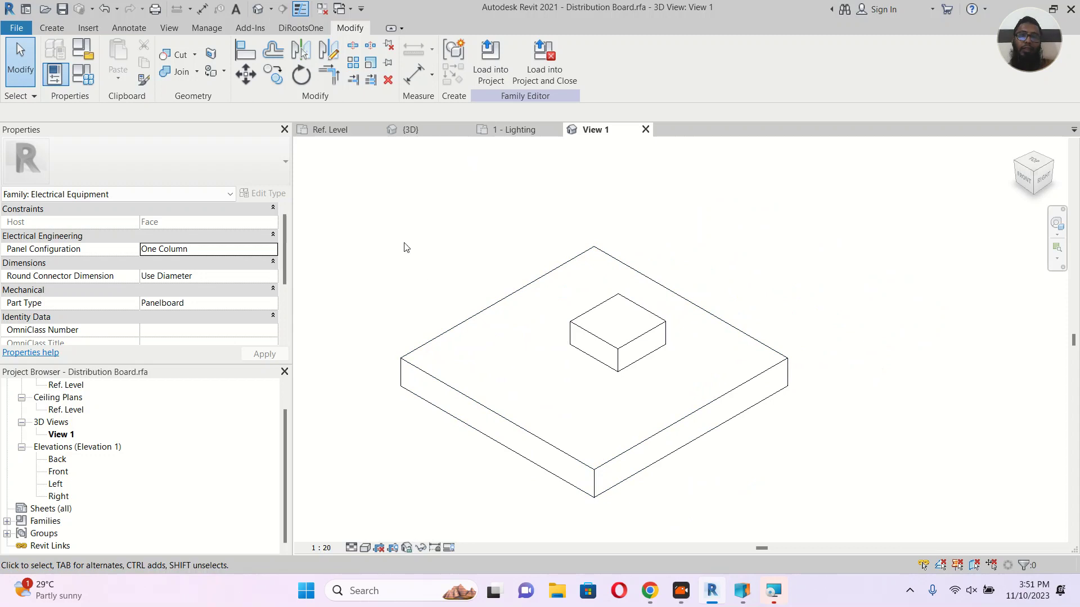
Place a Power - Unbalanced electrical connector on the top face of the panel extrusion.
left_click(55, 29)
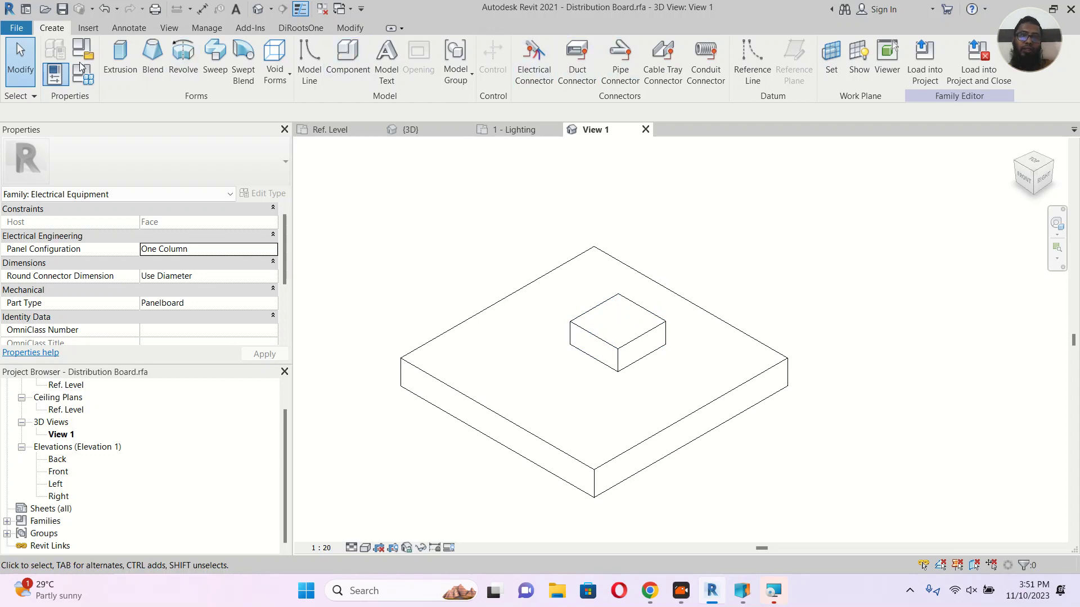
left_click(532, 74)
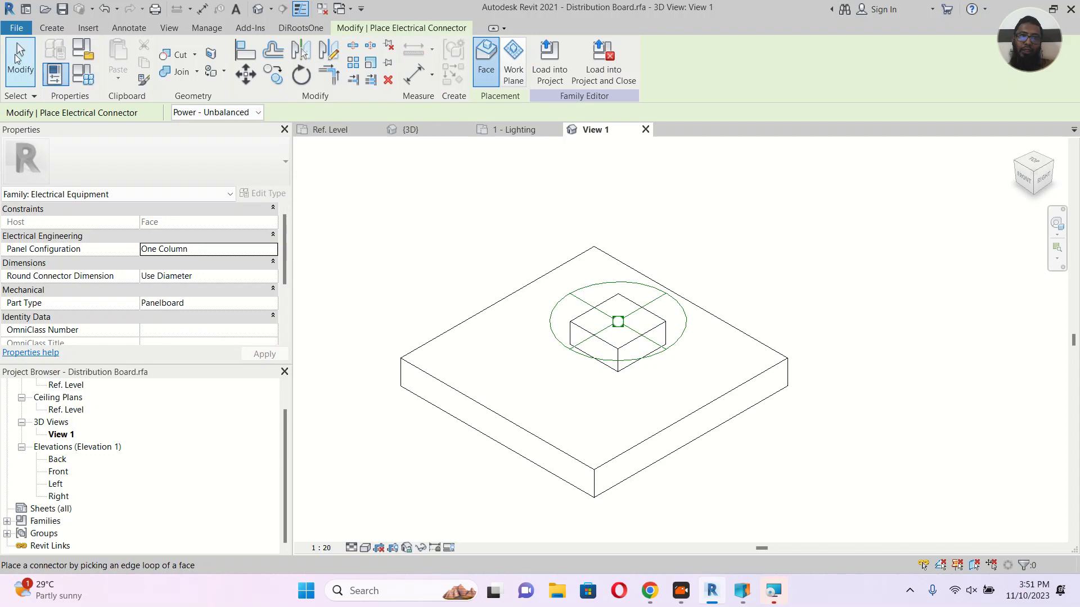
Finish placing connectors, select the connector on the panel's top face and set its number of poles to 3.
left_click(20, 59)
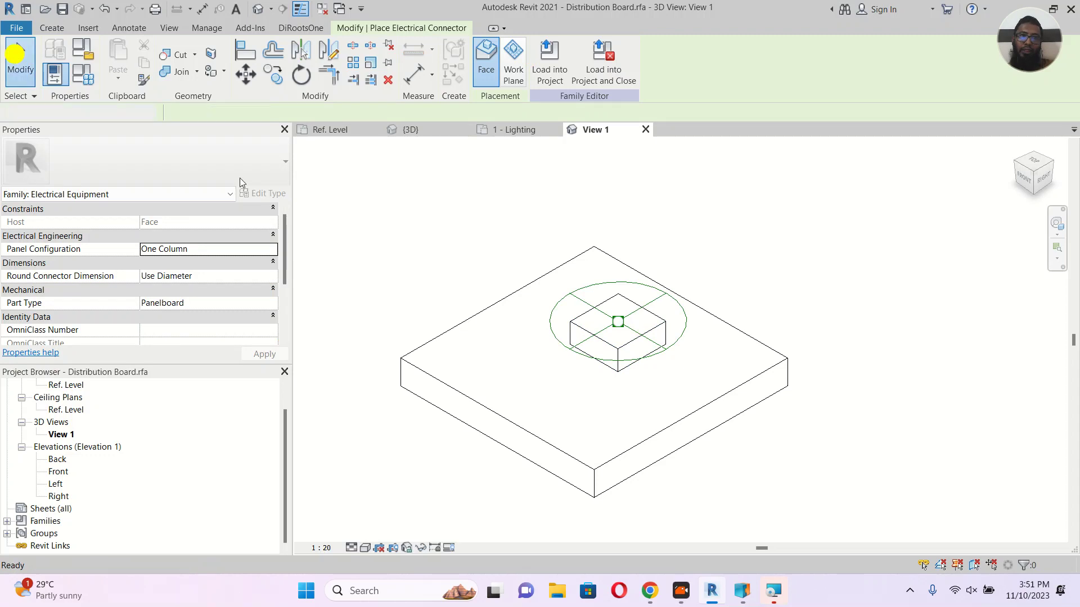
left_click(687, 311)
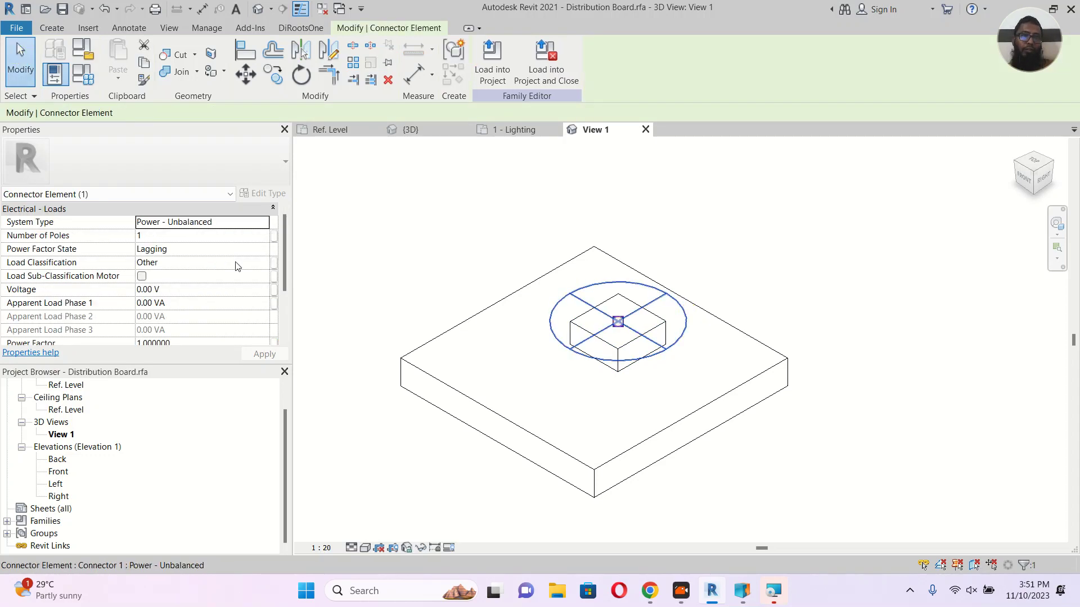
left_click(177, 235)
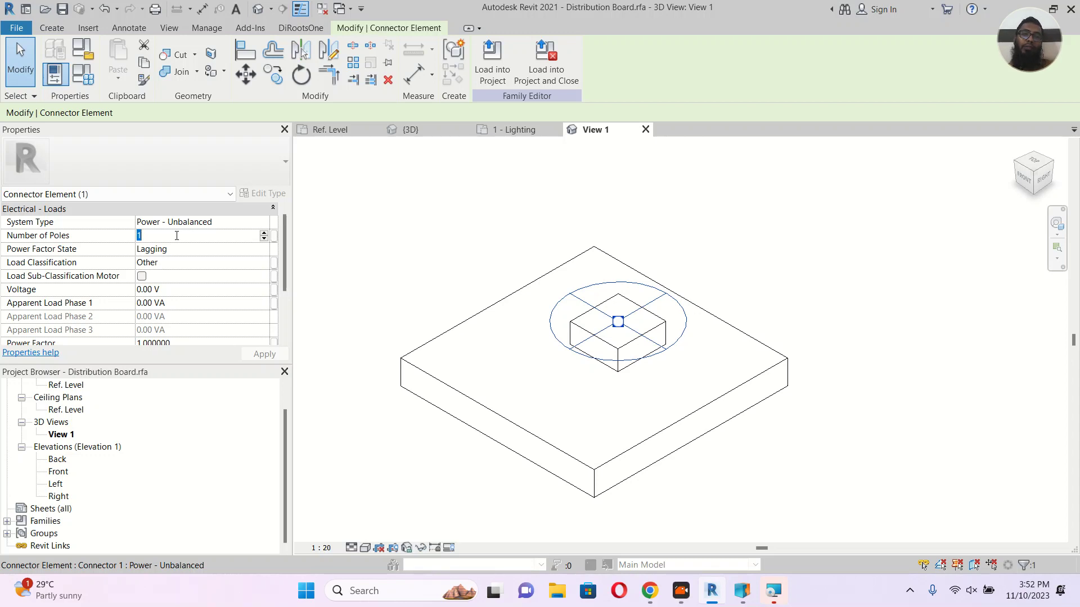
left_click(263, 234)
left_click(264, 234)
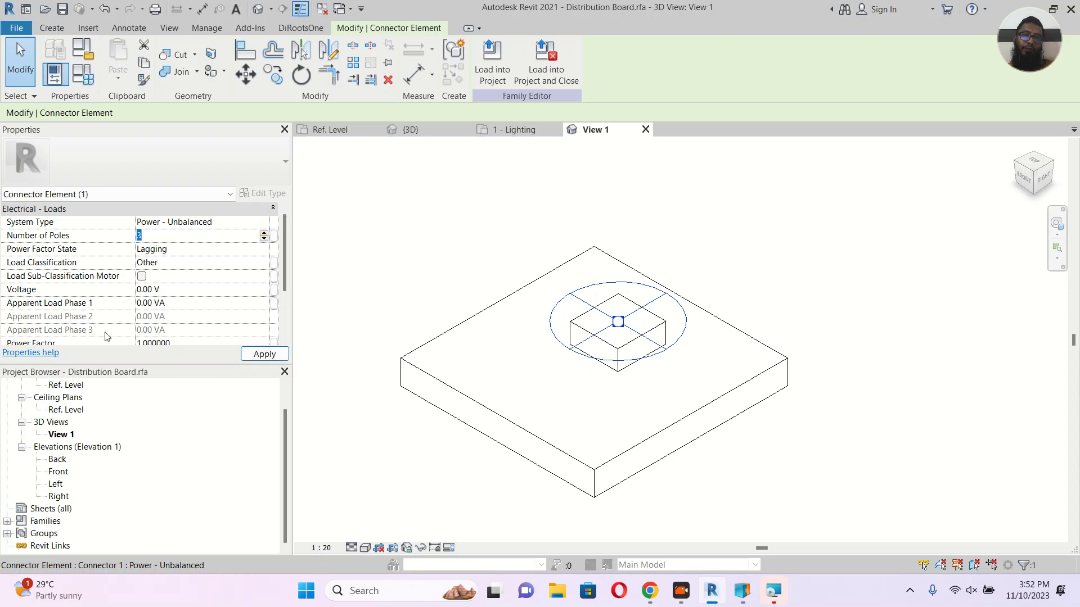
Open the connector's load classifications and inspect the demand factor settings of the Power classification.
left_click(198, 263)
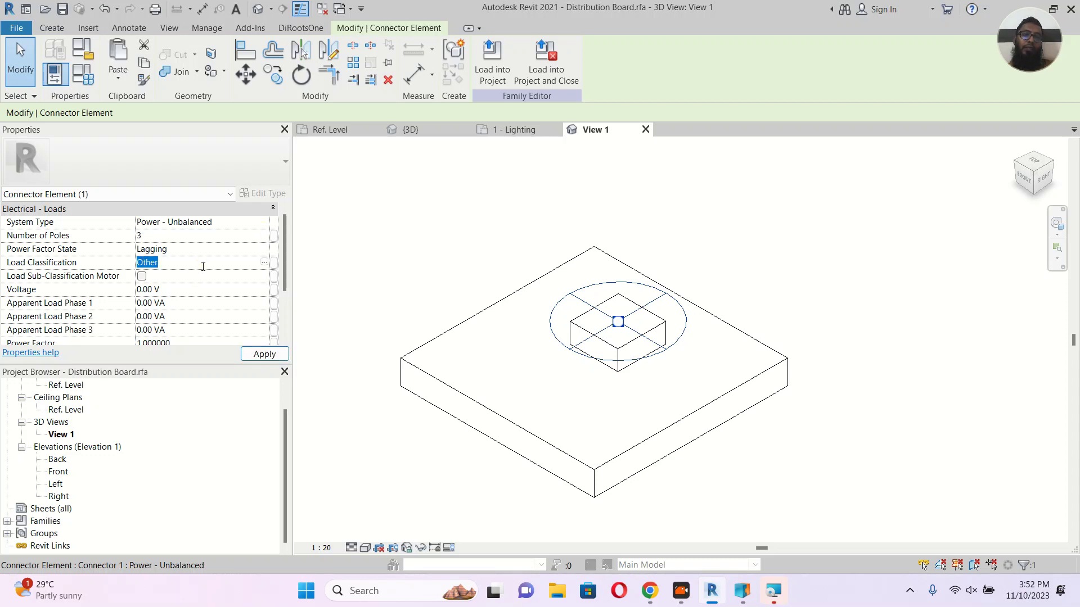
left_click(264, 263)
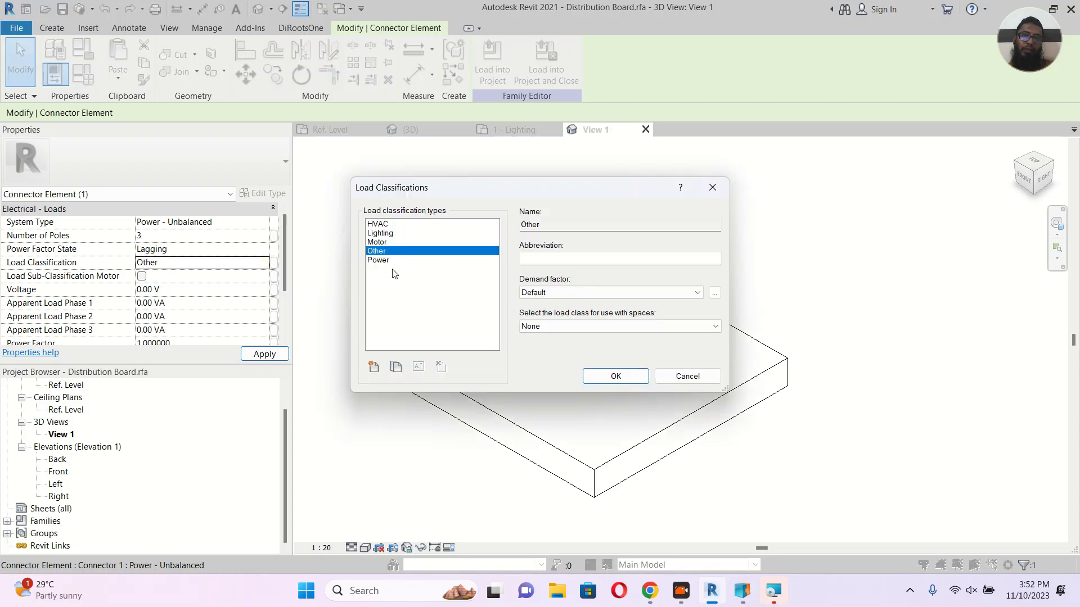
left_click(379, 261)
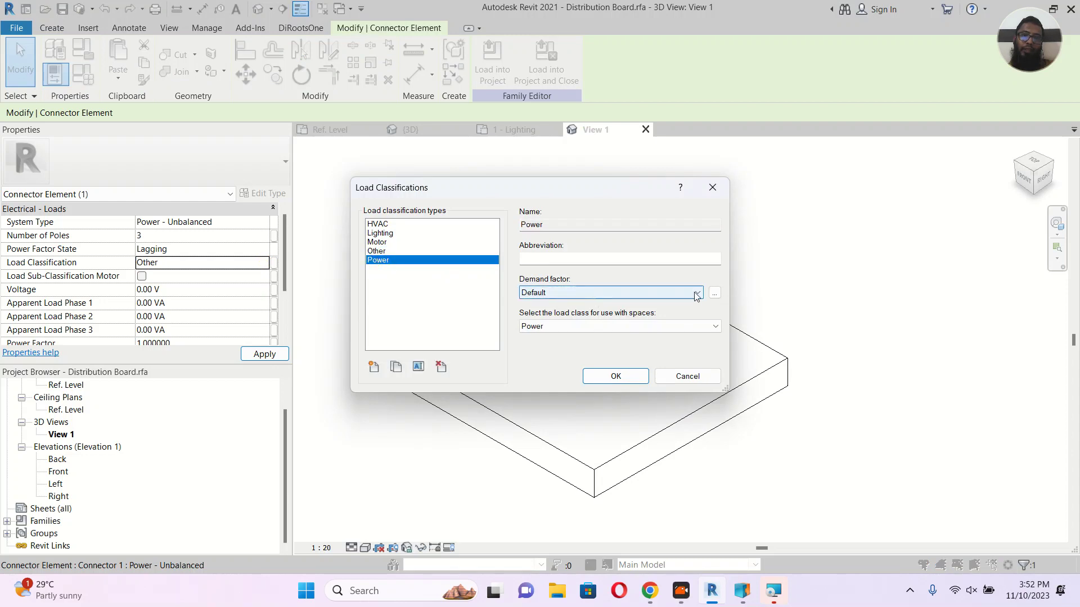
left_click(714, 293)
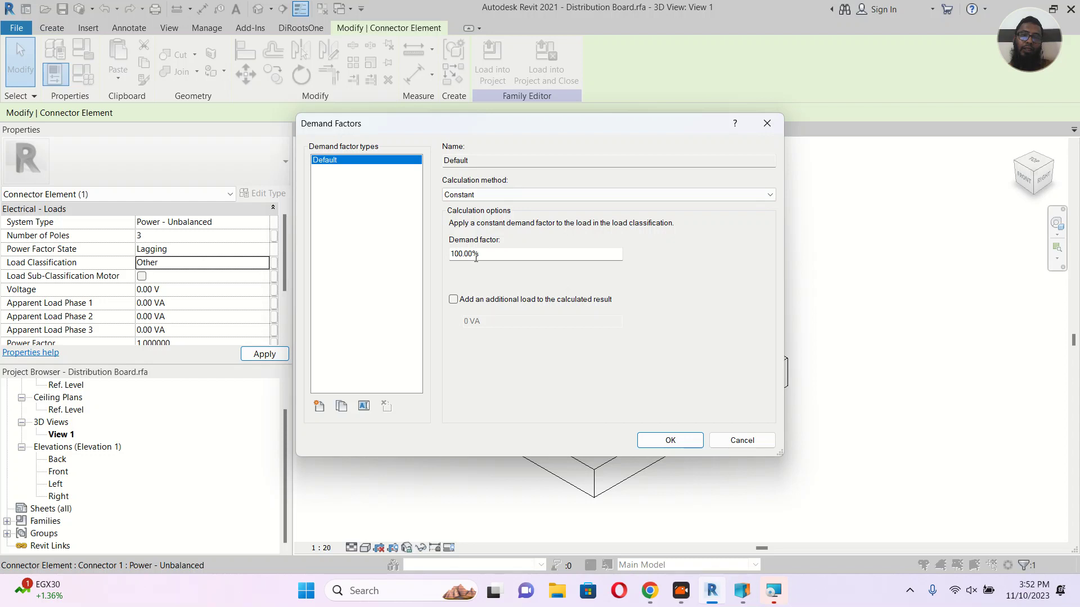
double_click(502, 257)
left_click(754, 443)
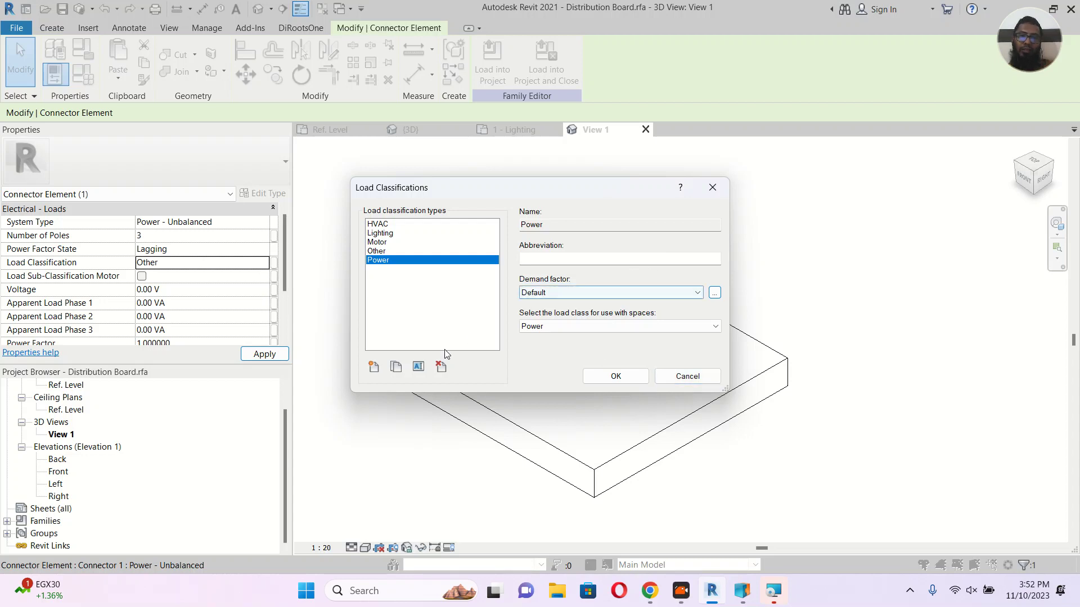
Create a new load classification named Panels.
left_click(374, 367)
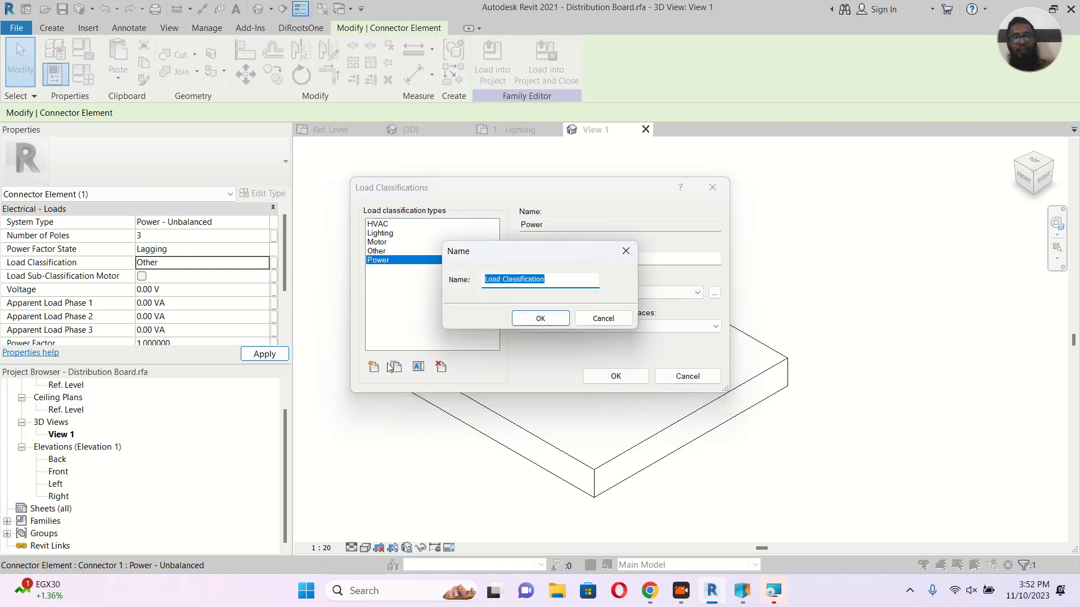
type("Panels")
left_click(541, 321)
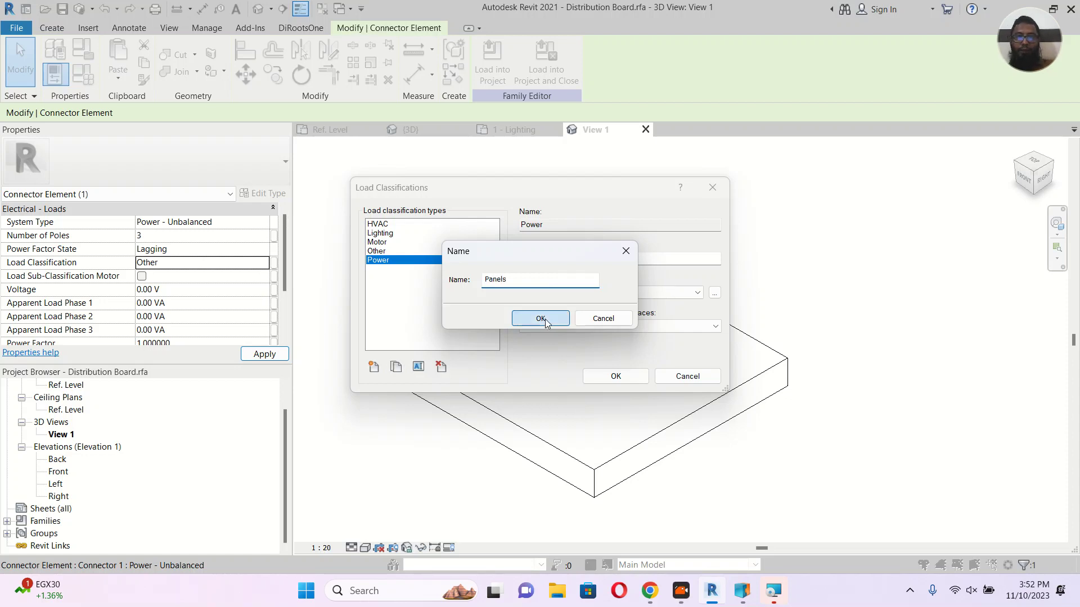
Create a new demand factor type named Panels for the Panels load classification.
left_click(698, 293)
left_click(701, 295)
left_click(714, 293)
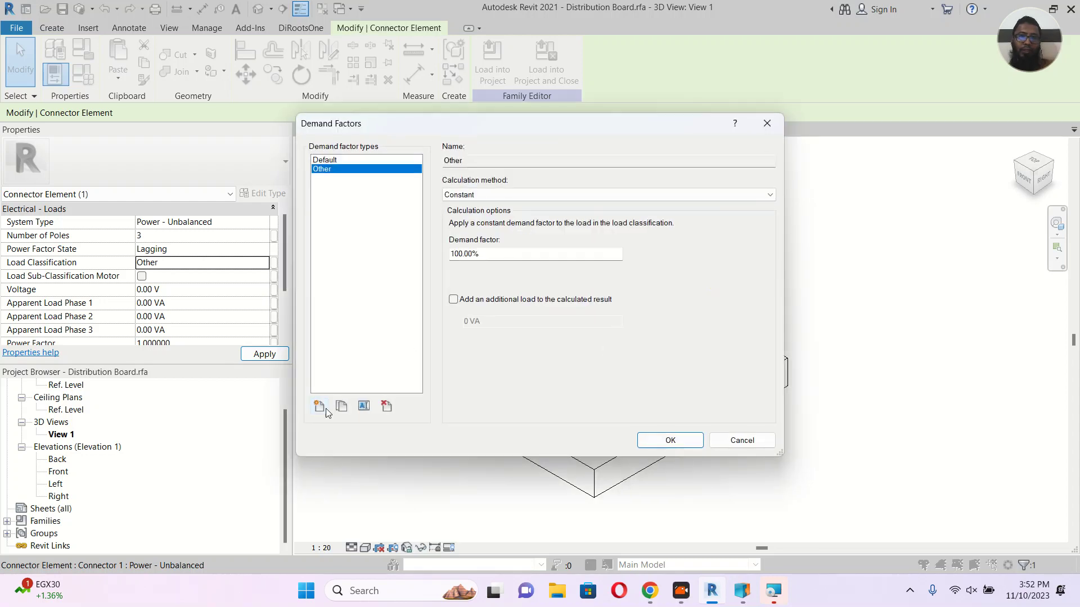
left_click(319, 406)
type("Pan")
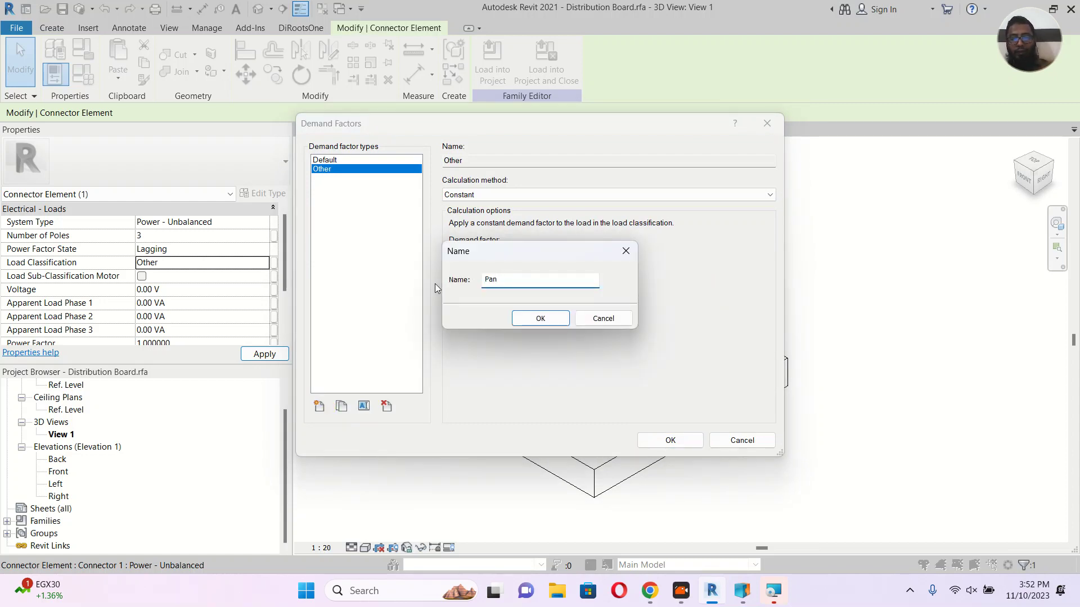
type("els")
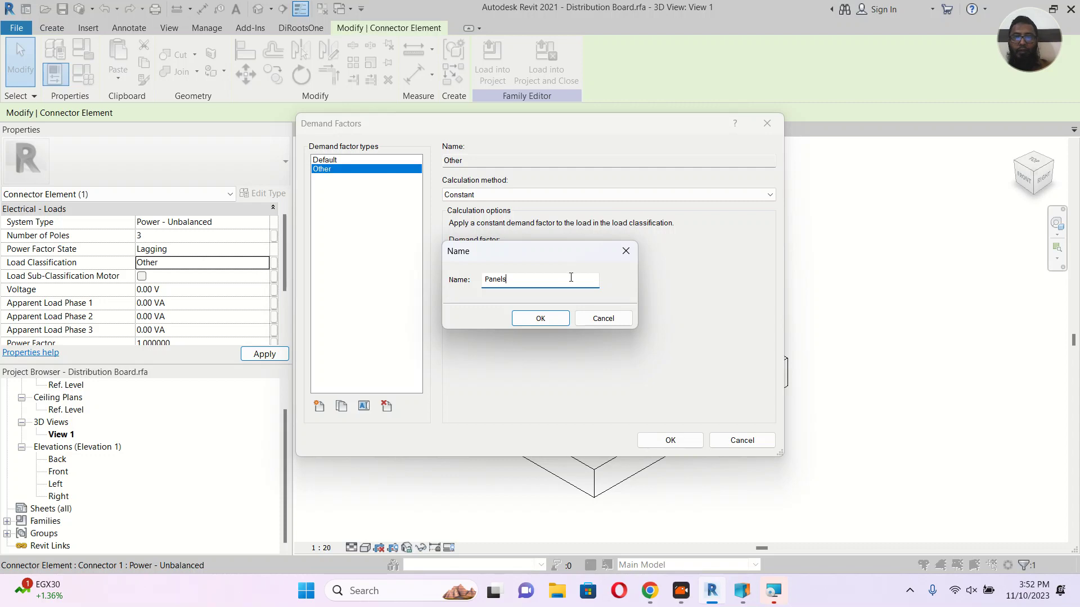
left_click(538, 315)
Set the constant demand factor of the Panels type to 90%.
left_click(508, 253)
key("shift+Left")
key("shift+Left")
key("shift+Left")
key("shift+Left")
key("shift+Left")
key("shift+Left")
key("shift+Left")
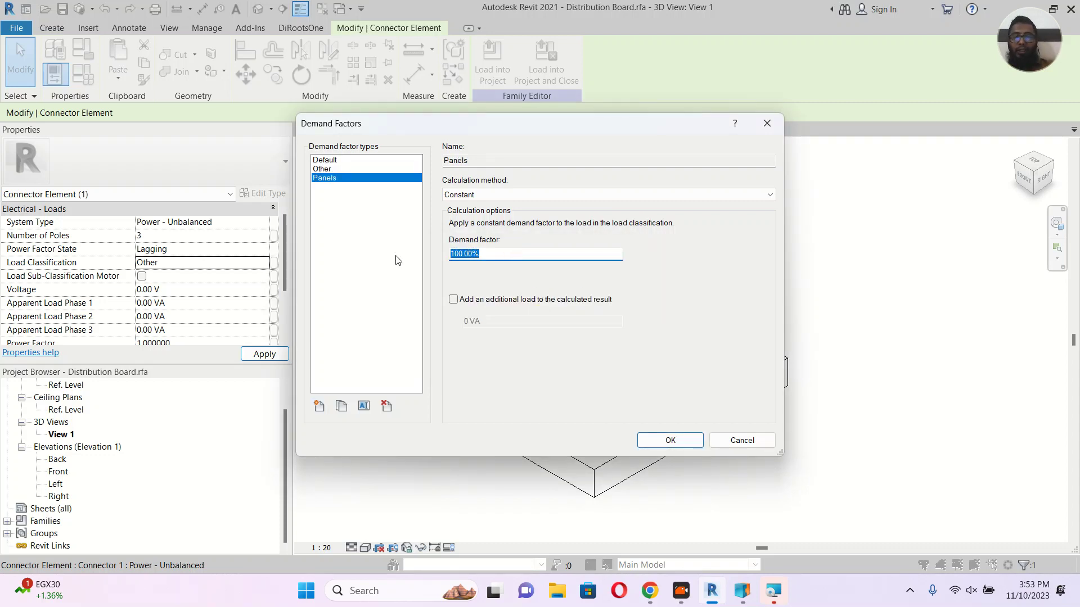
type("90")
left_click(419, 266)
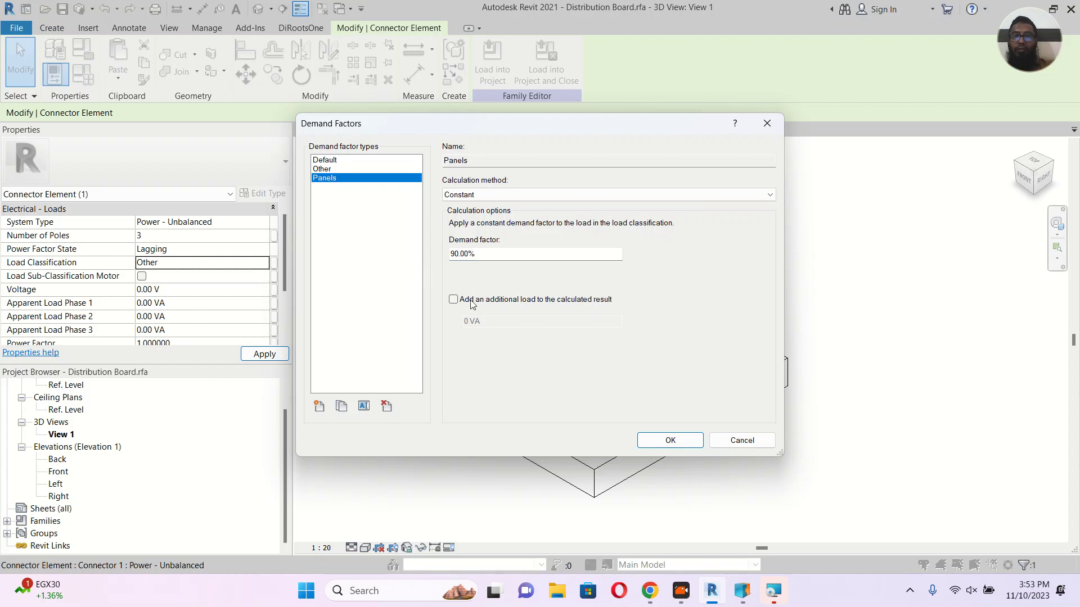
Compare the By load and By quantity calculation methods for the Panels demand factor, then return to Constant.
left_click(743, 197)
left_click(539, 217)
left_click(550, 196)
left_click(525, 225)
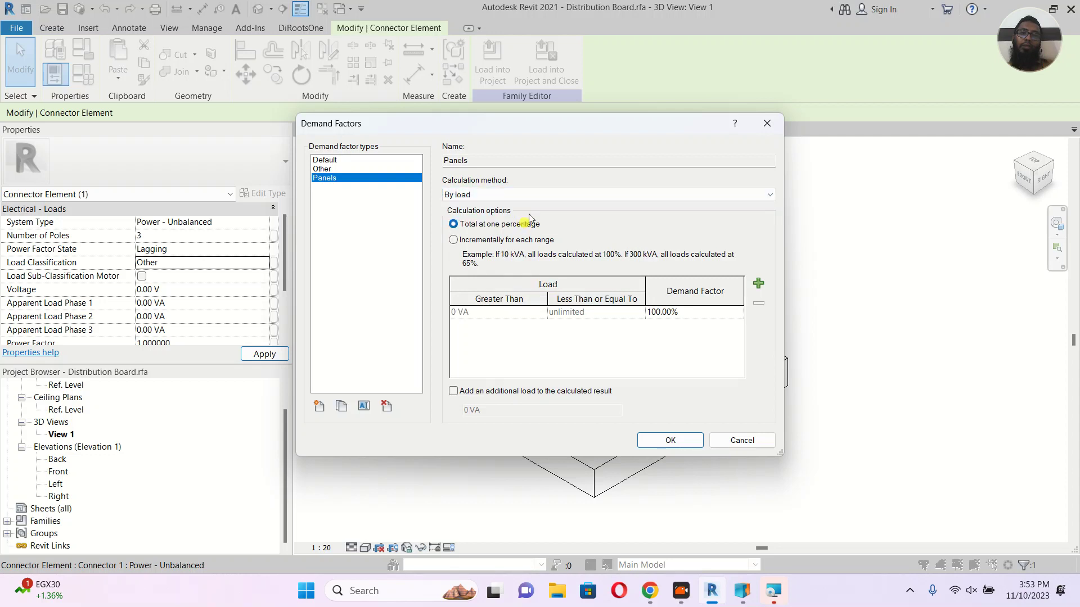
left_click(538, 196)
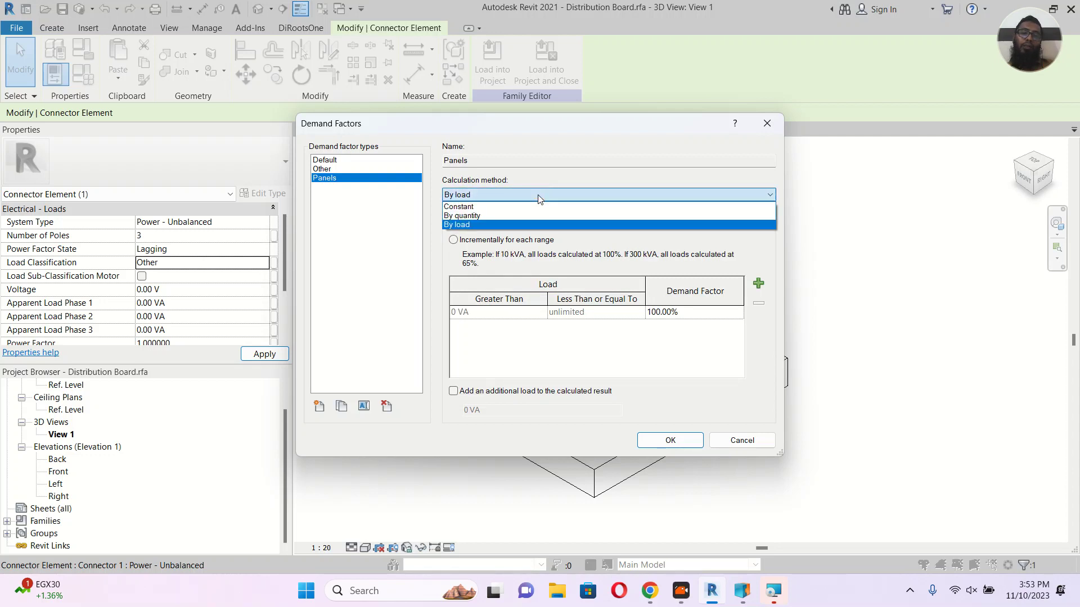
left_click(527, 215)
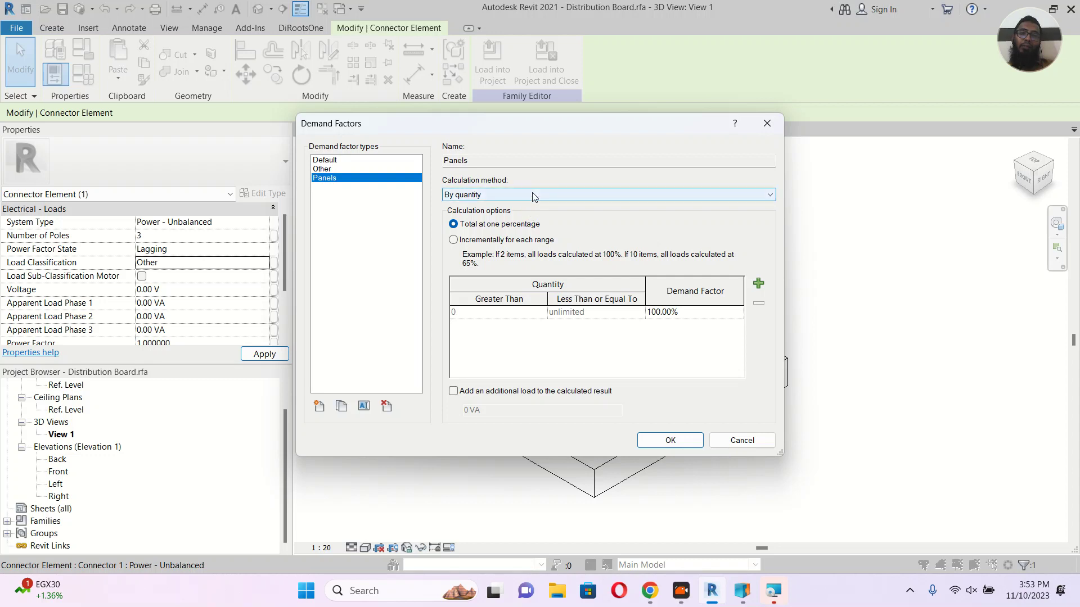
left_click(535, 196)
left_click(532, 222)
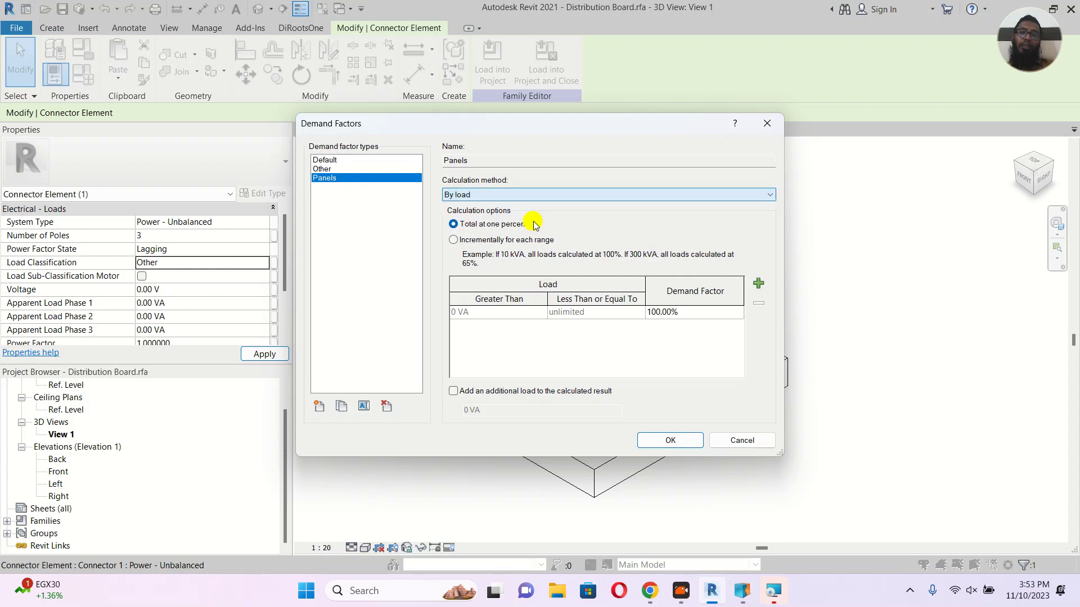
left_click(532, 194)
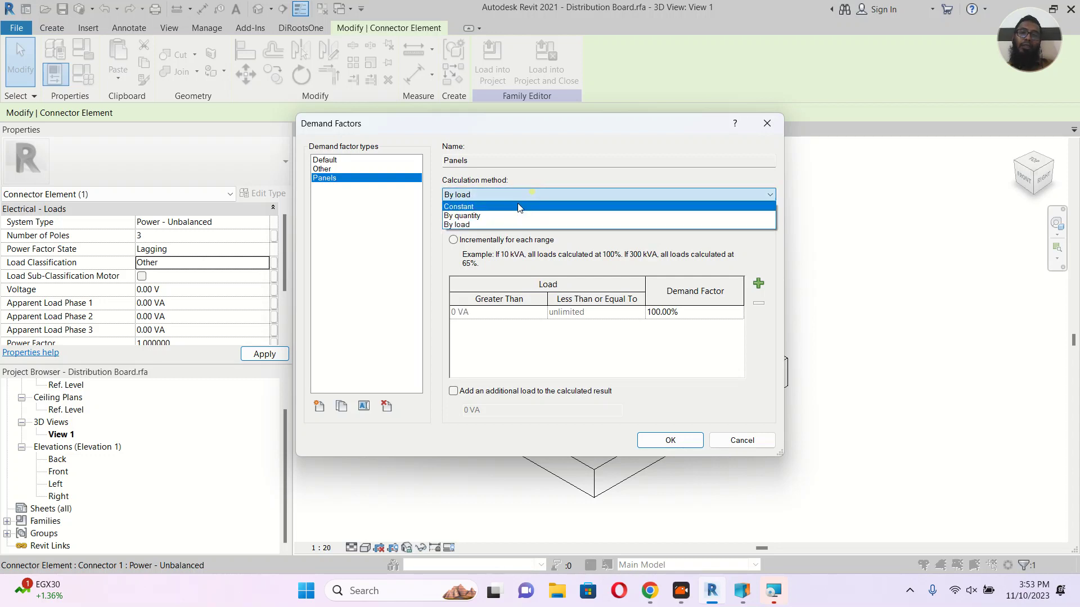
left_click(518, 207)
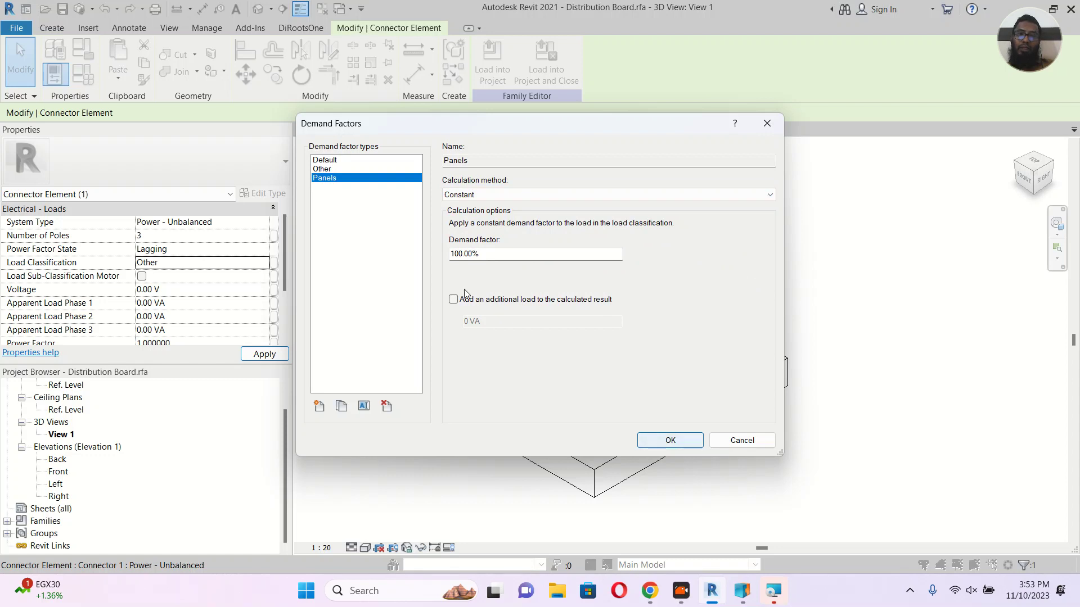
Set the Panels demand factor to a constant 80% and accept the demand factor settings.
left_click_drag(489, 252, 422, 249)
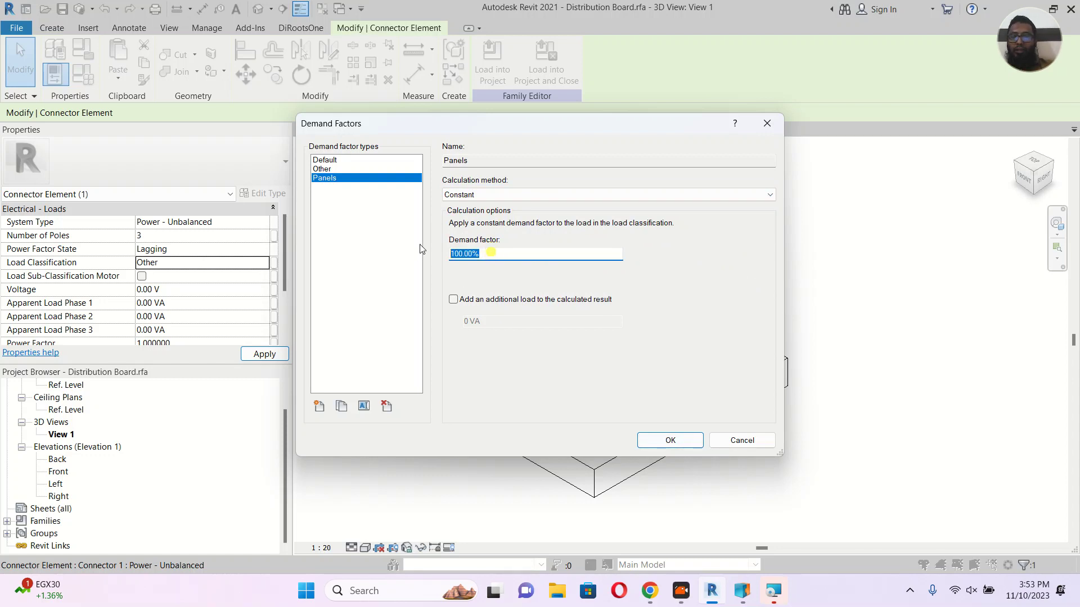
type("80")
left_click(680, 440)
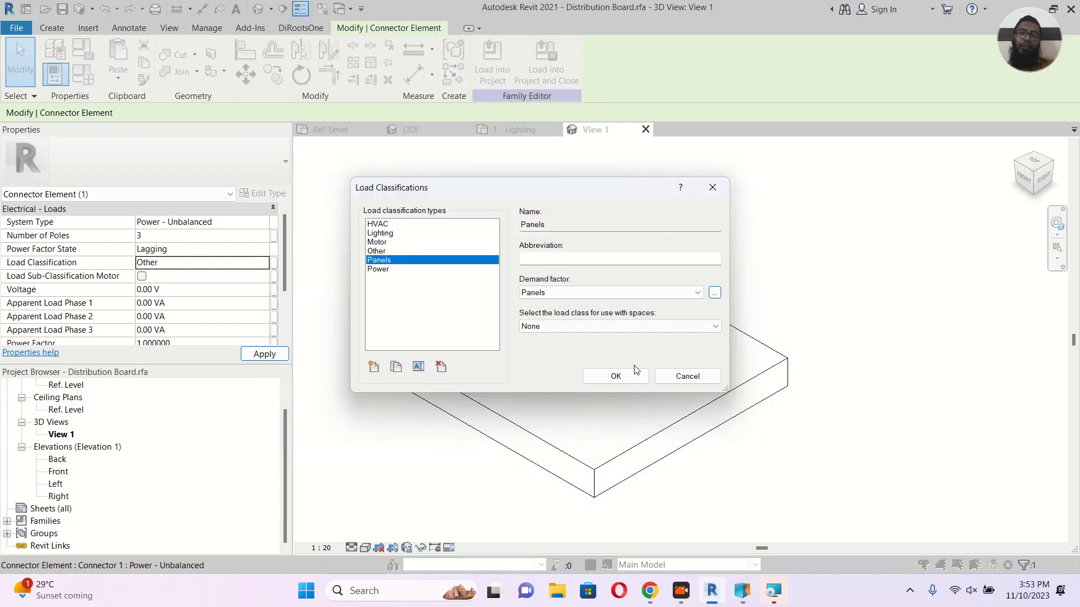
Set the Panels classification's load class for spaces to Power, give it an abbreviation, and assign it to the connector.
left_click(634, 329)
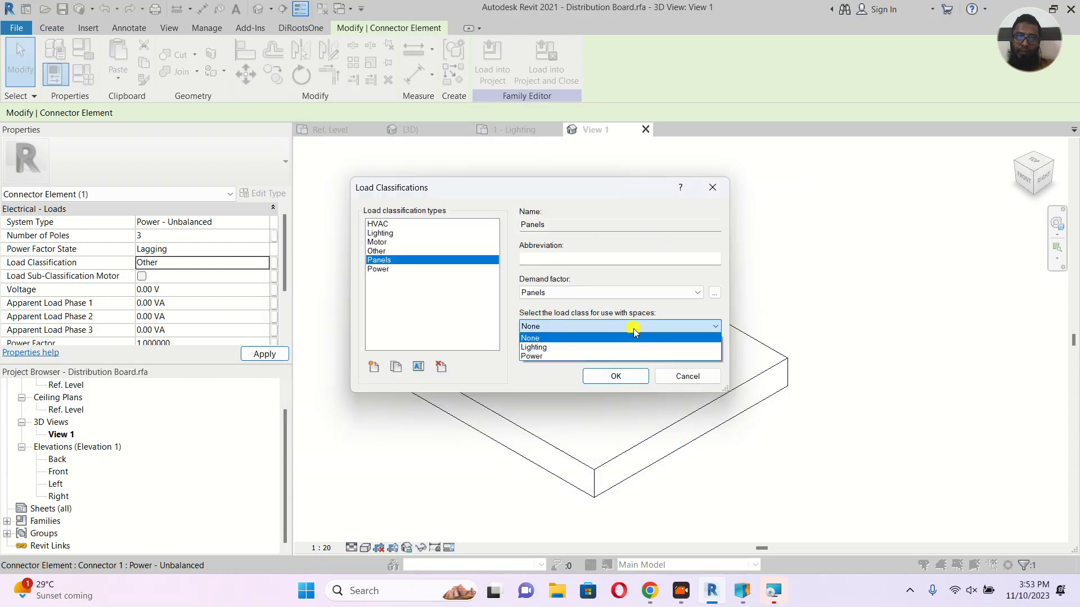
left_click(566, 356)
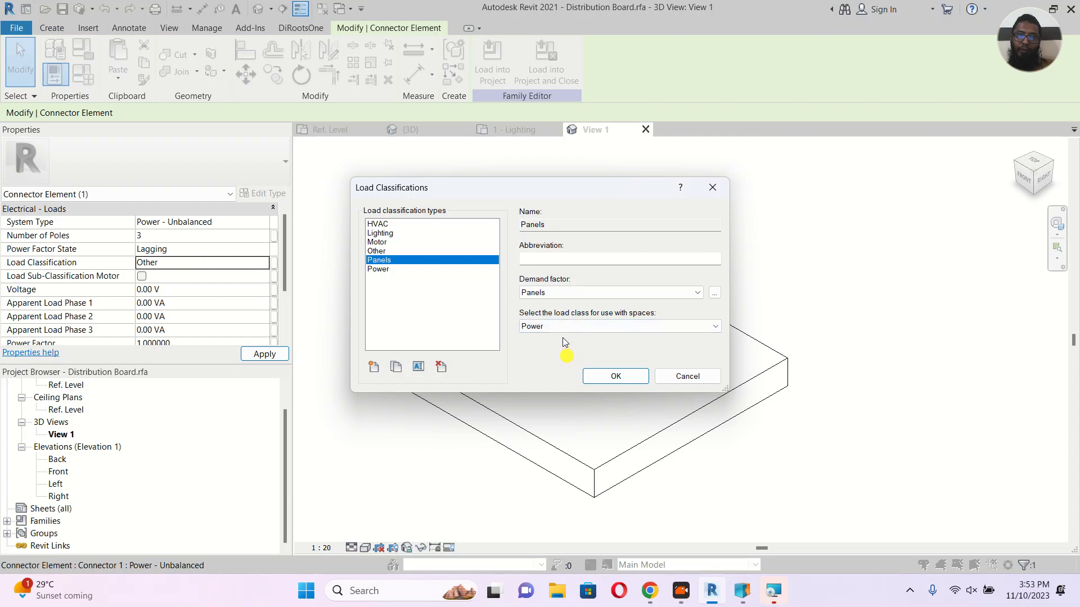
left_click(611, 380)
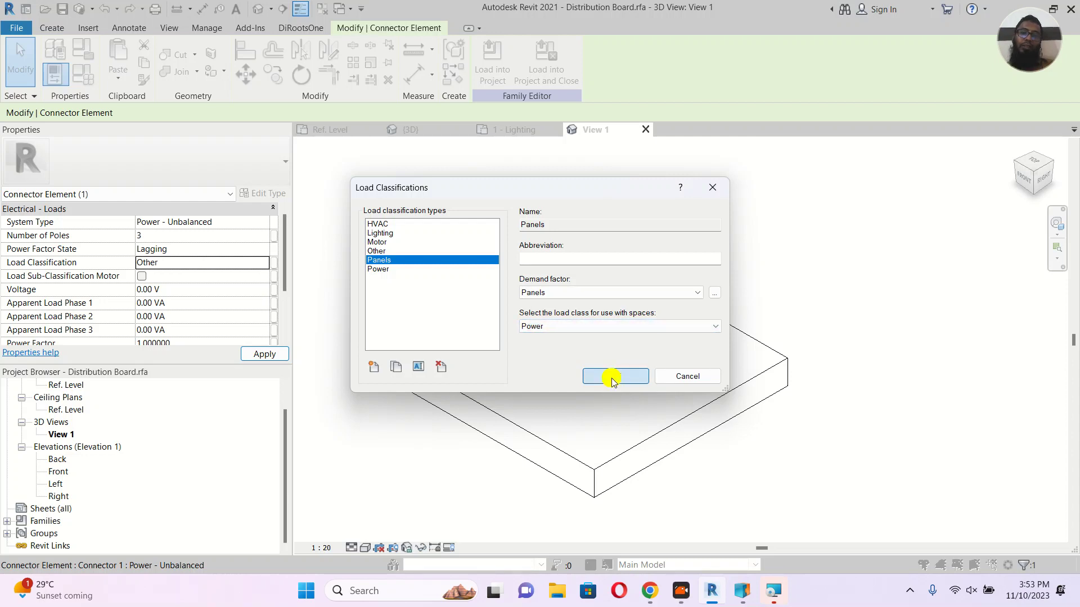
left_click(577, 262)
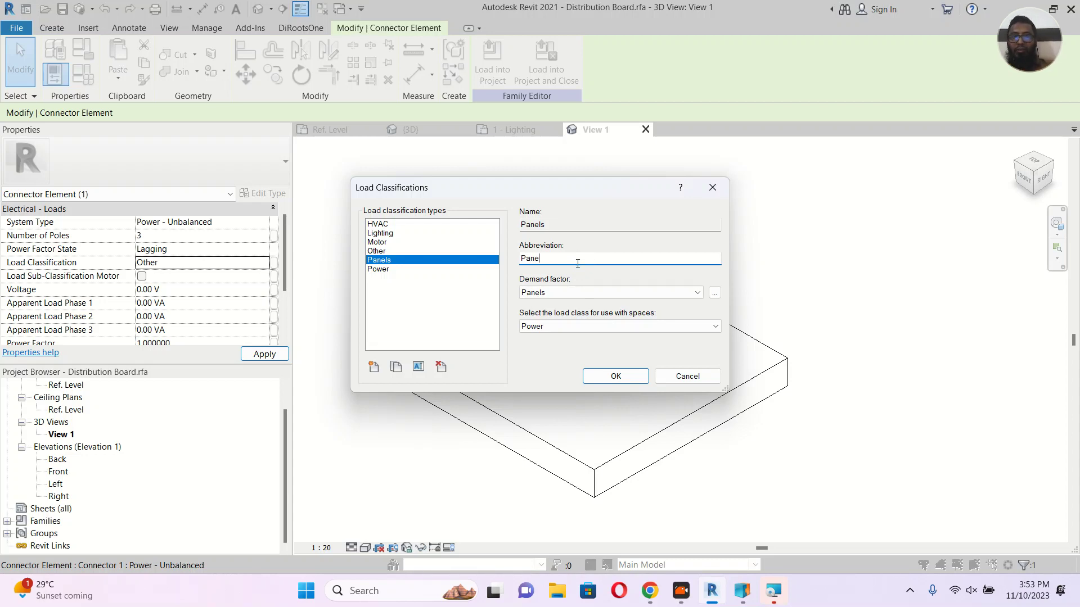
left_click(609, 375)
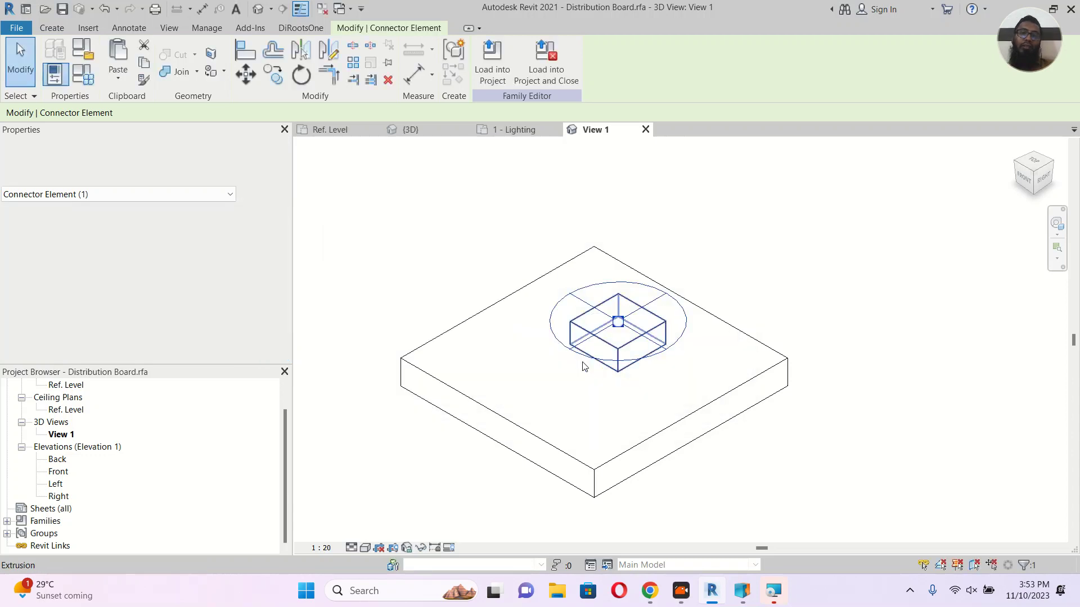
Reselect the connector on the panel's top face and set its voltage to 240 V.
left_click(577, 298)
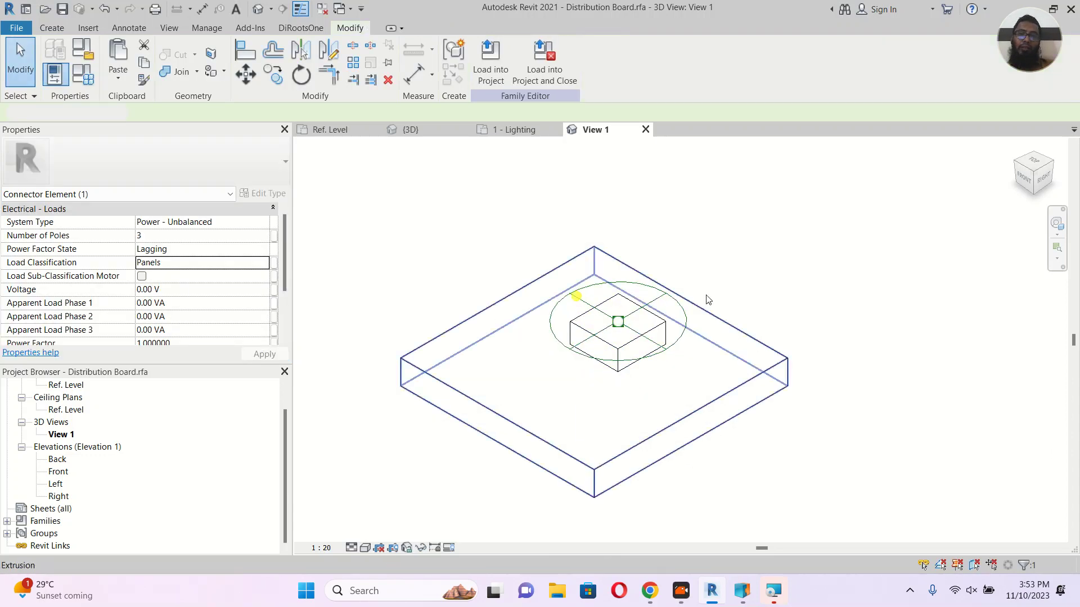
left_click(685, 332)
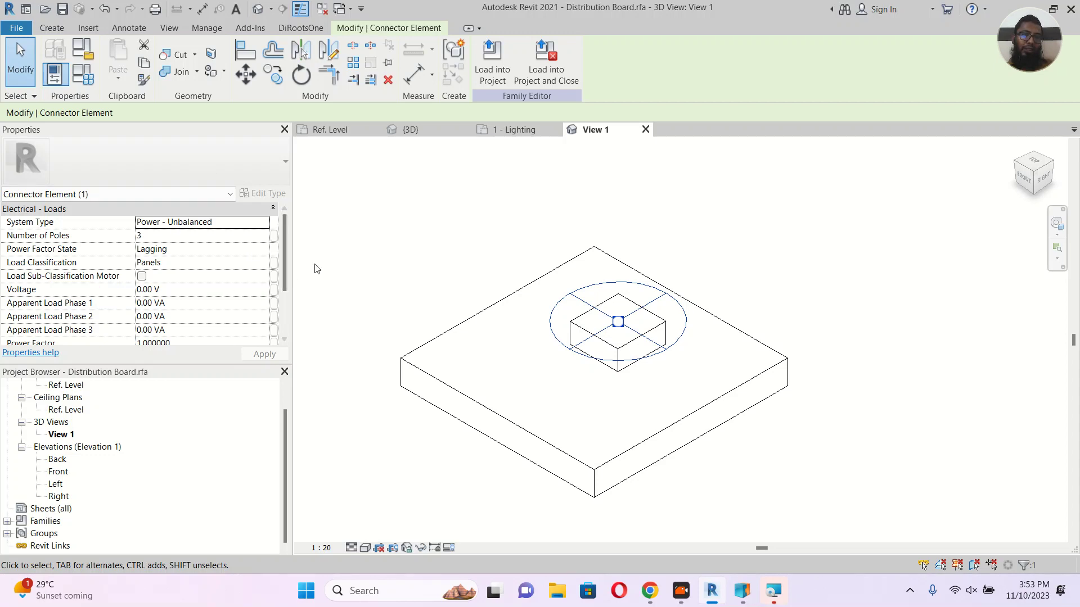
left_click_drag(285, 236, 291, 279)
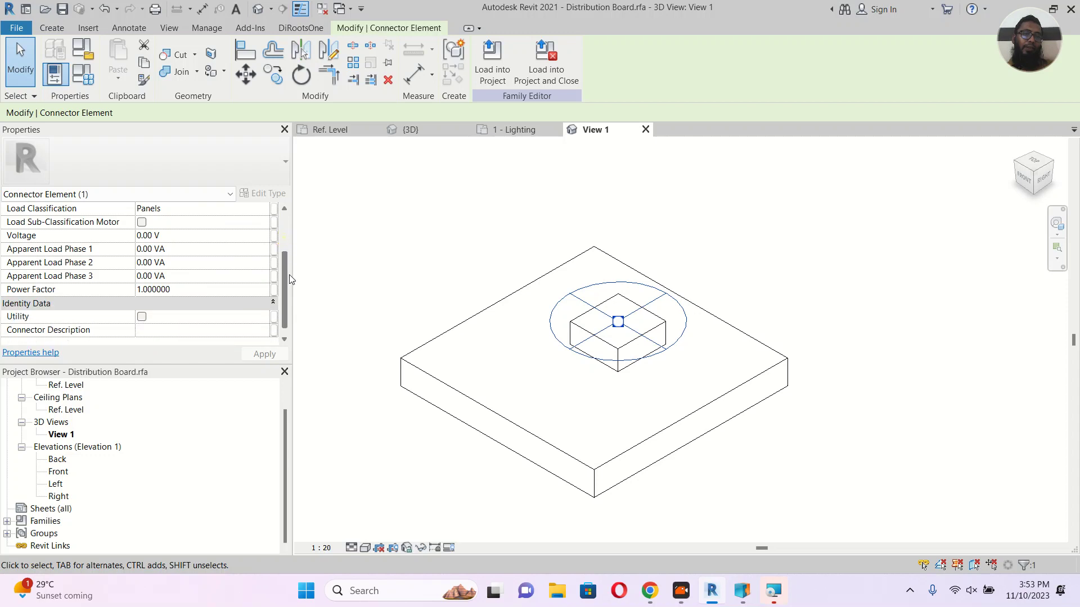
left_click(182, 236)
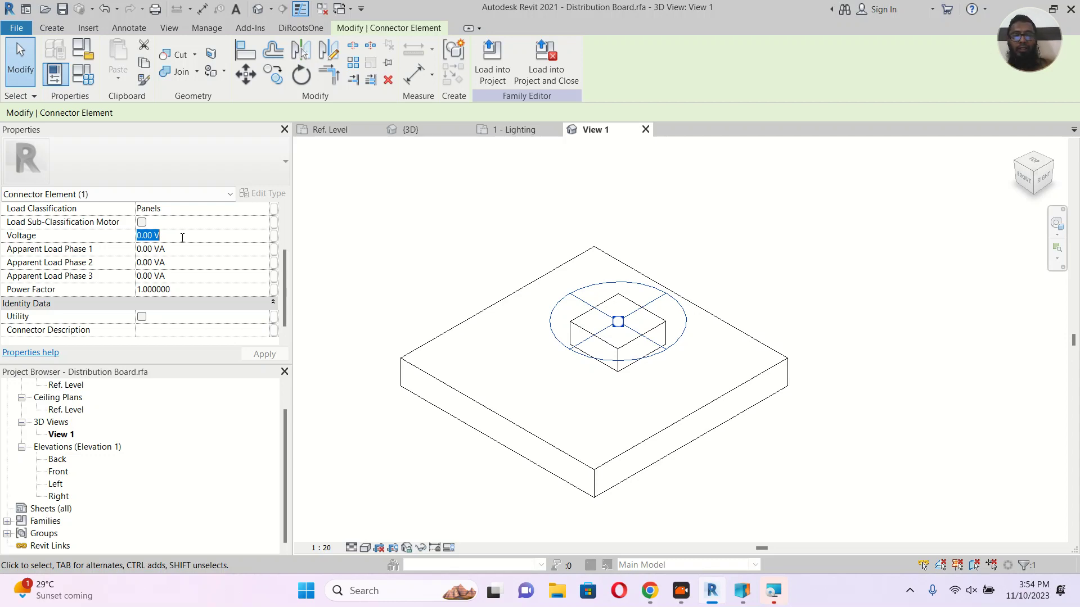
type("24")
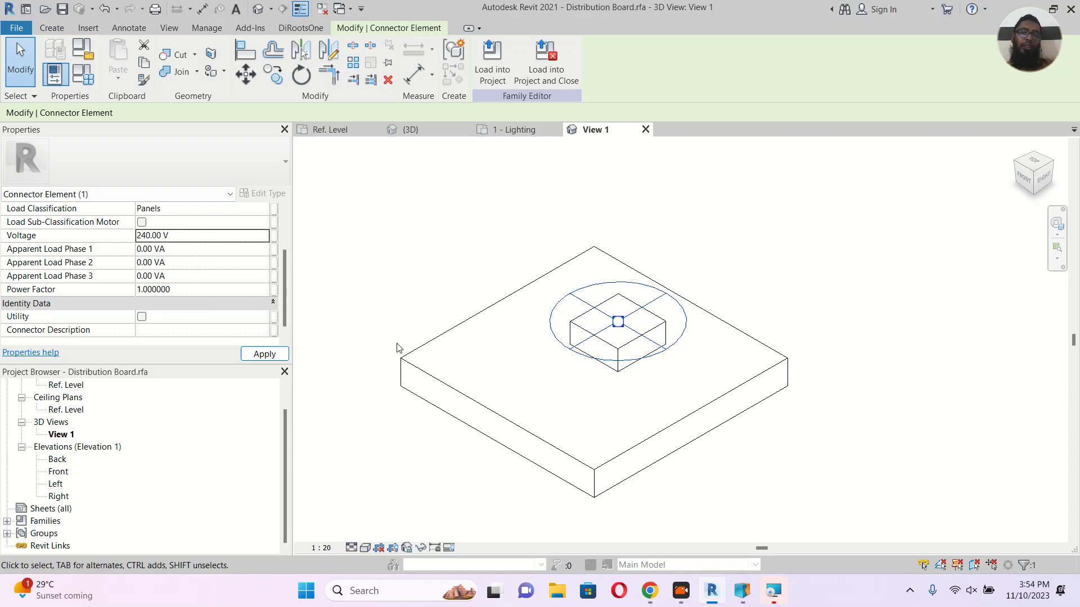
left_click(265, 354)
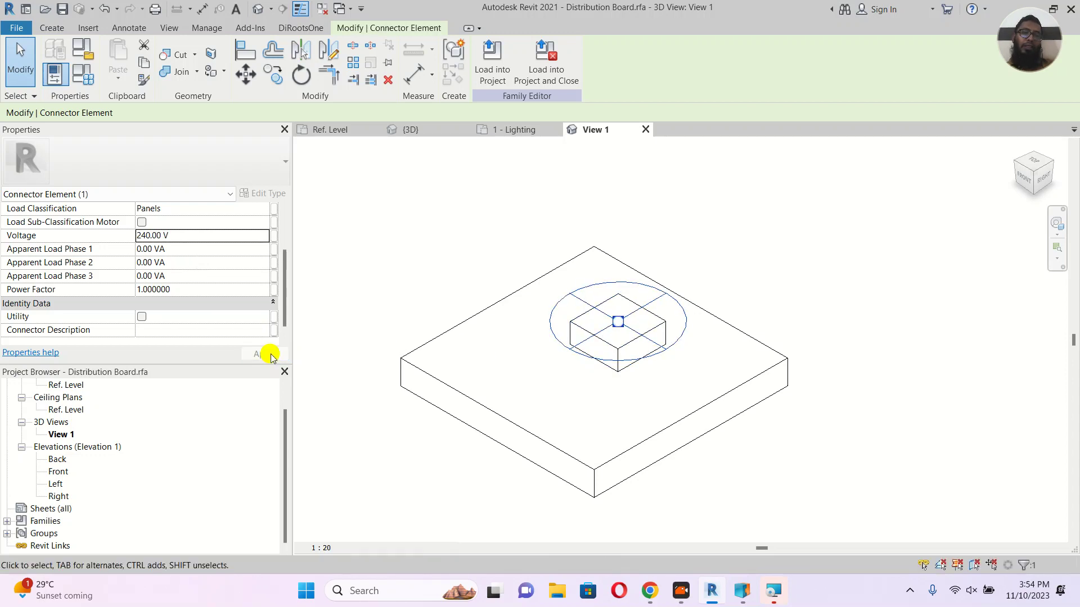
Load the updated distribution board family into Project1 and set the placed board's panel name to DB-001.
left_click(510, 76)
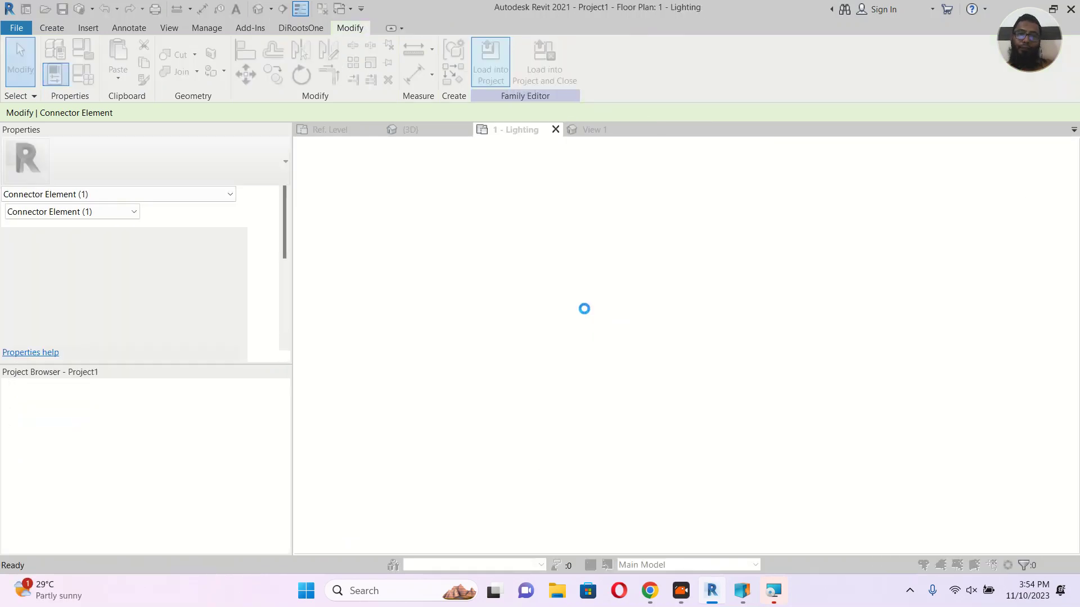
left_click(502, 261)
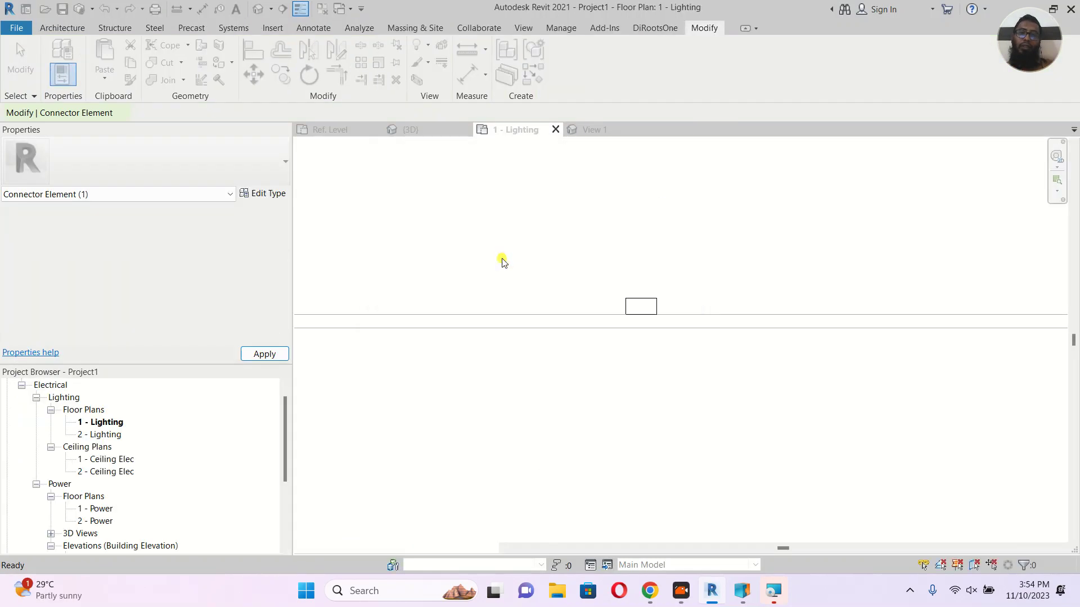
left_click(651, 306)
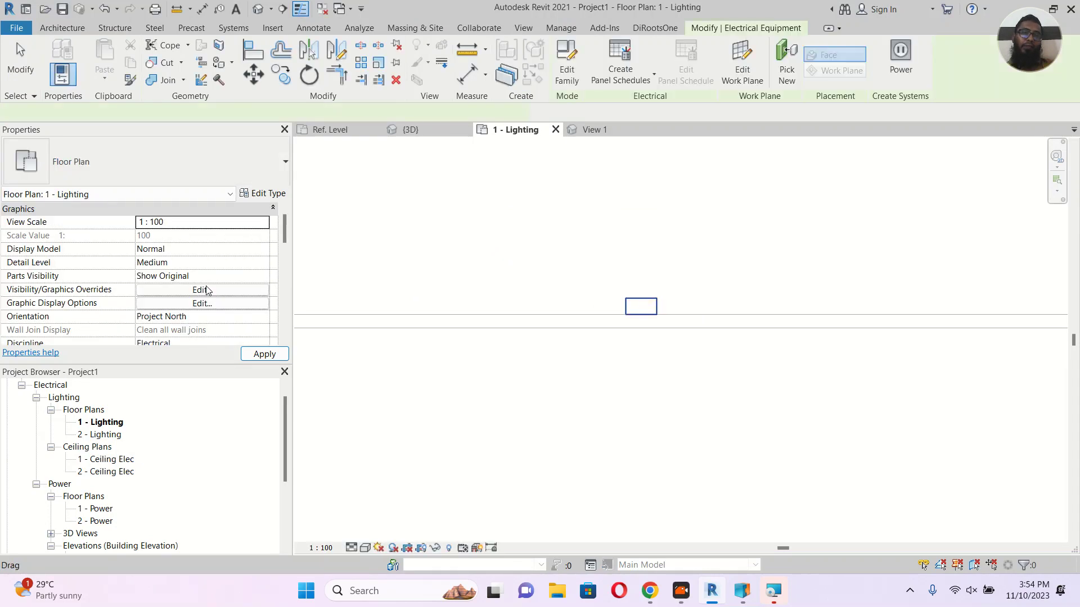
scroll(208, 290, "down", 5)
scroll(208, 291, "down", 2)
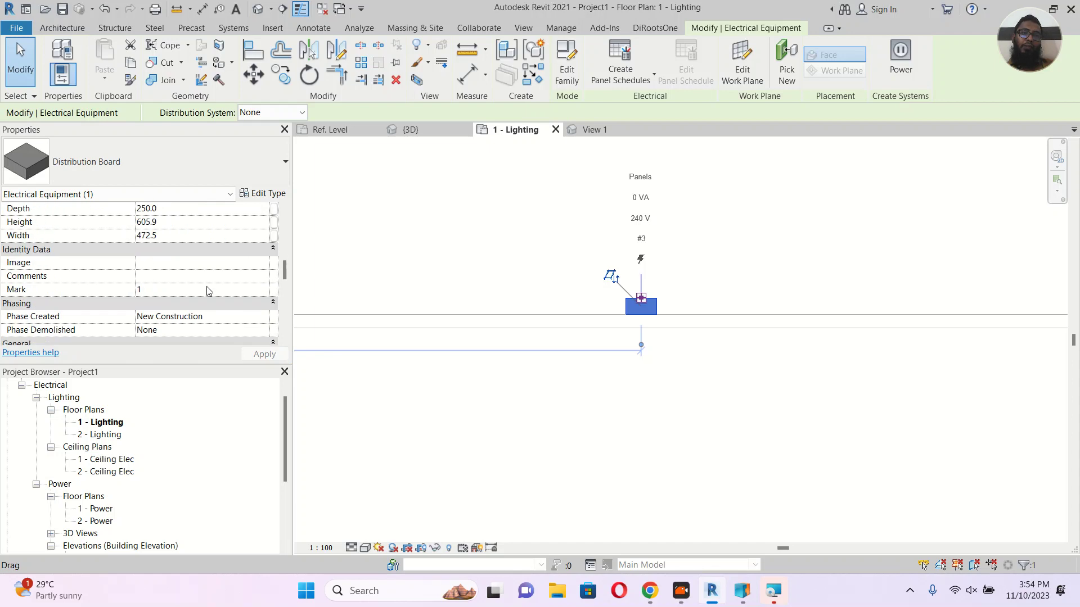
scroll(208, 290, "down", 1)
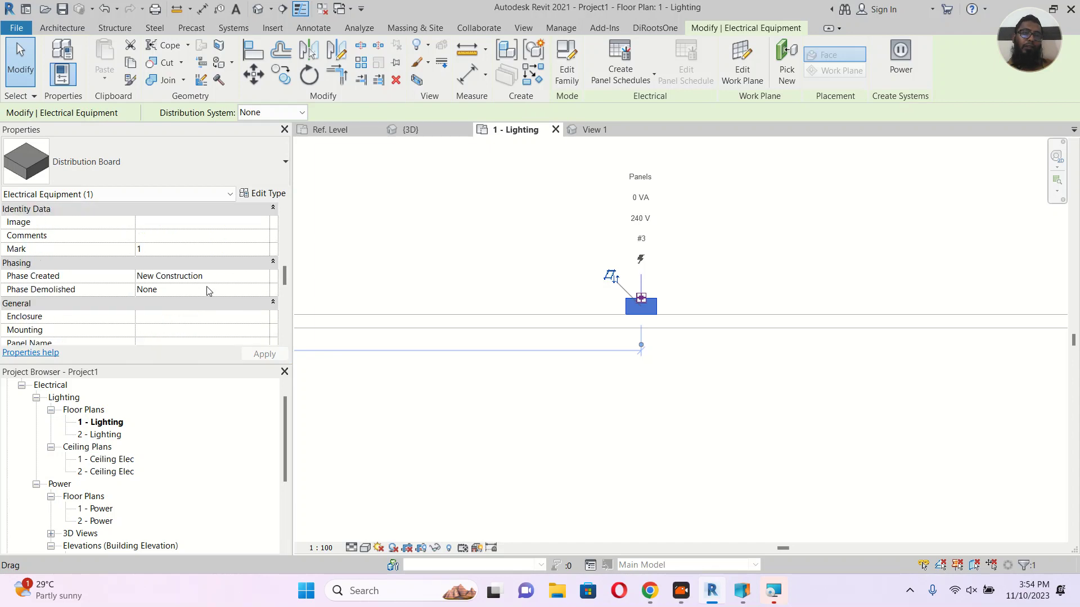
scroll(208, 291, "down", 1)
left_click(156, 317)
type("DB")
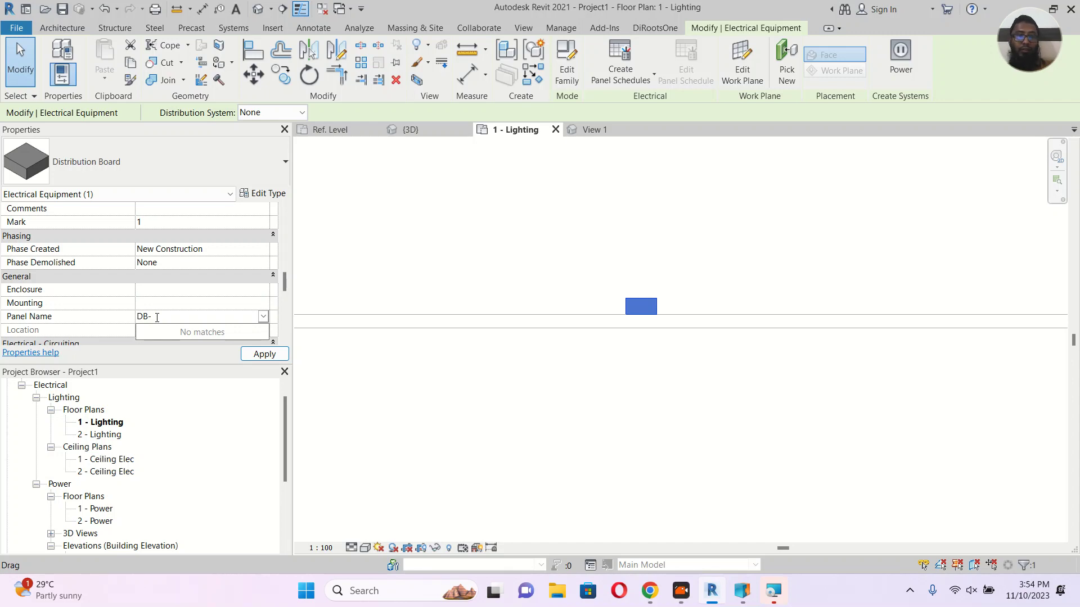
type("-001")
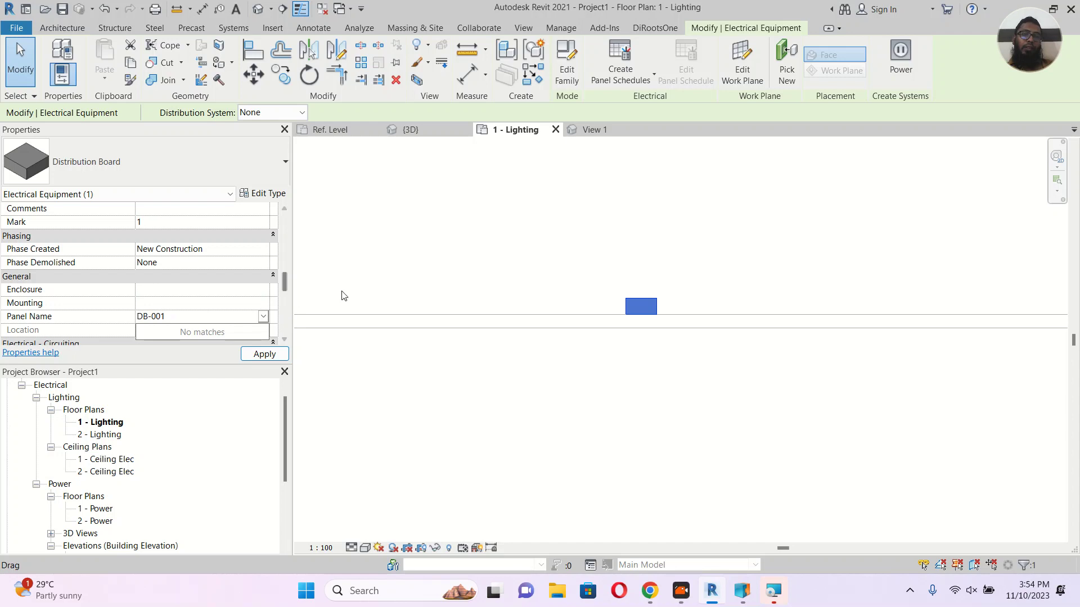
key("Return")
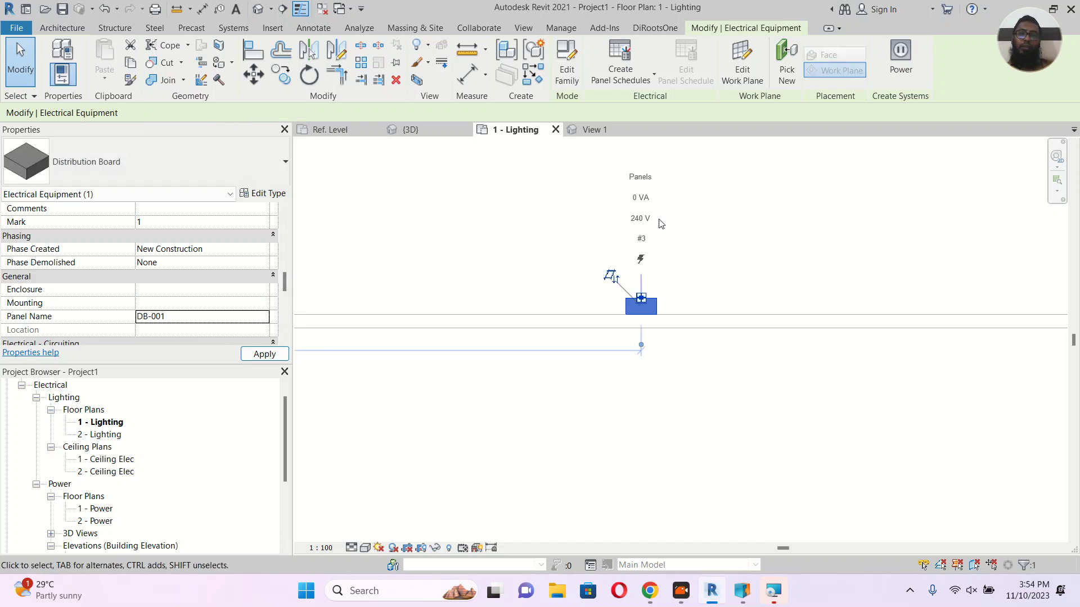
Review the placed board's electrical load properties and check which distribution systems are available for it.
scroll(219, 253, "up", 8)
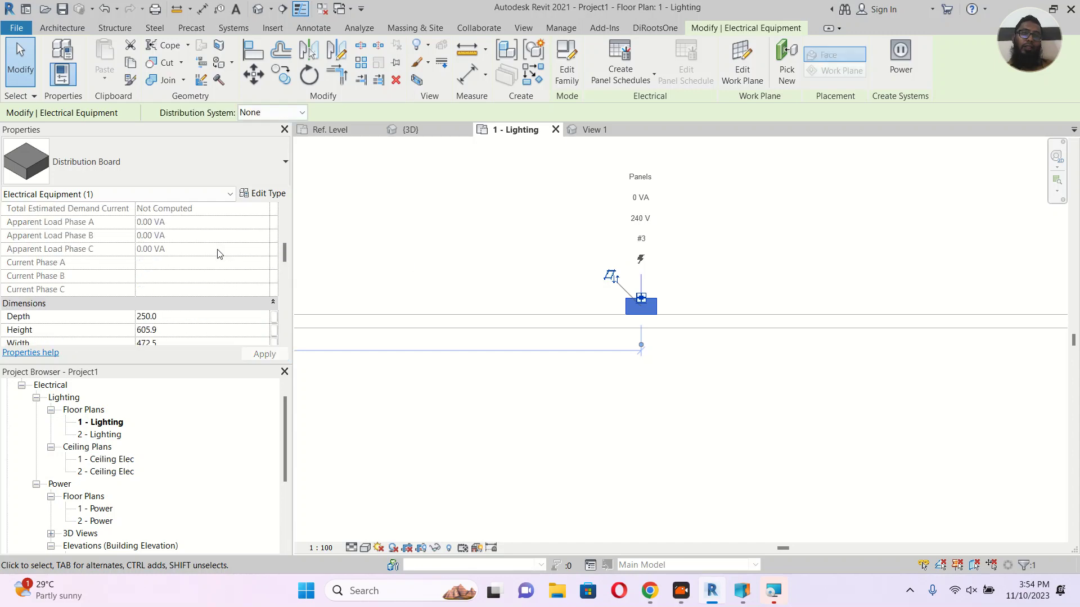
left_click(302, 111)
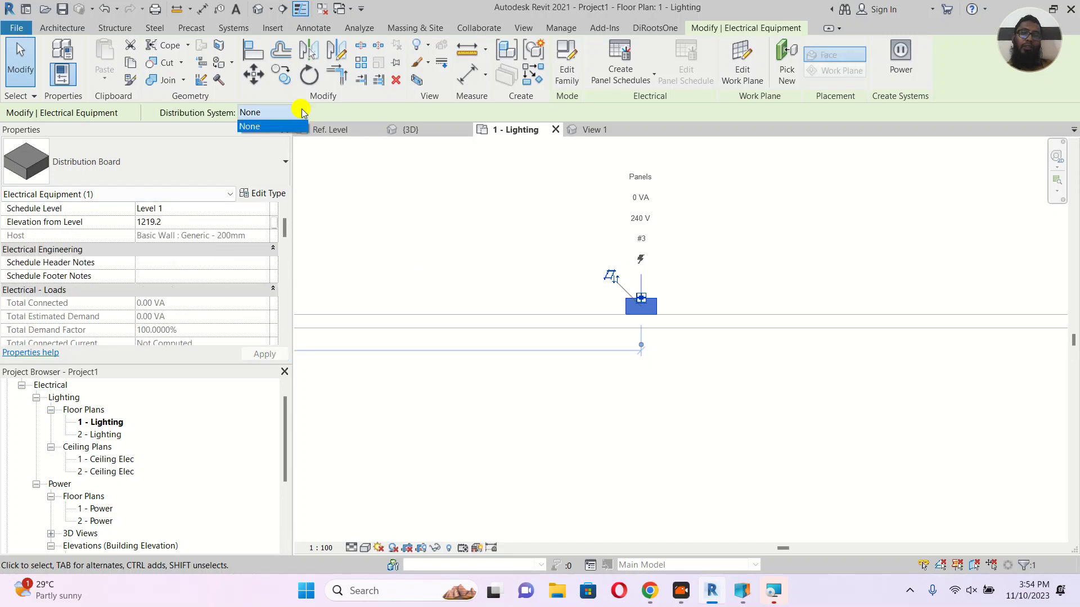
left_click(514, 281)
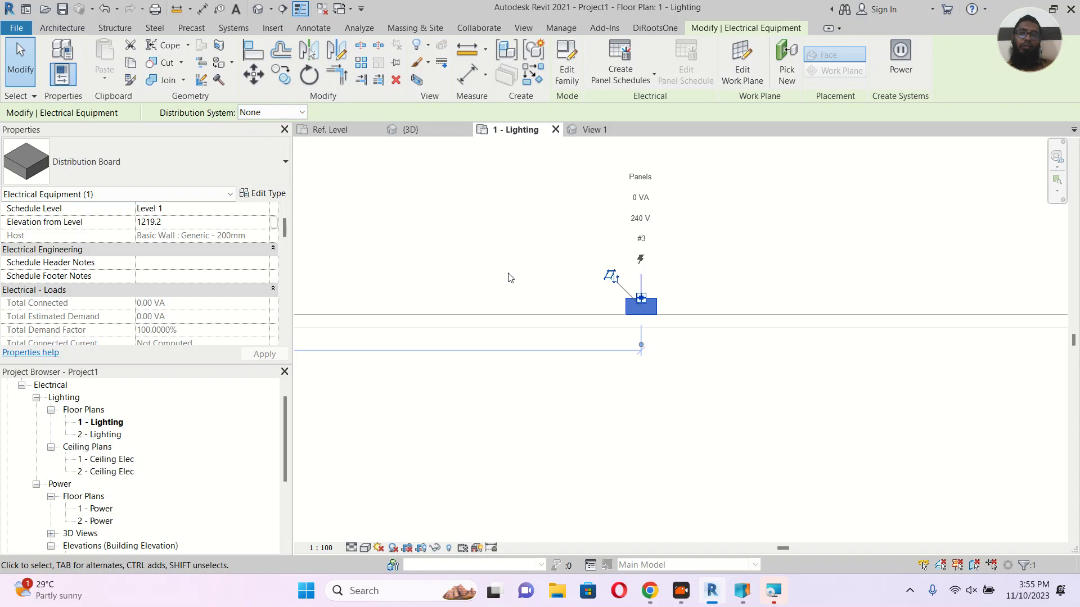
left_click(507, 277)
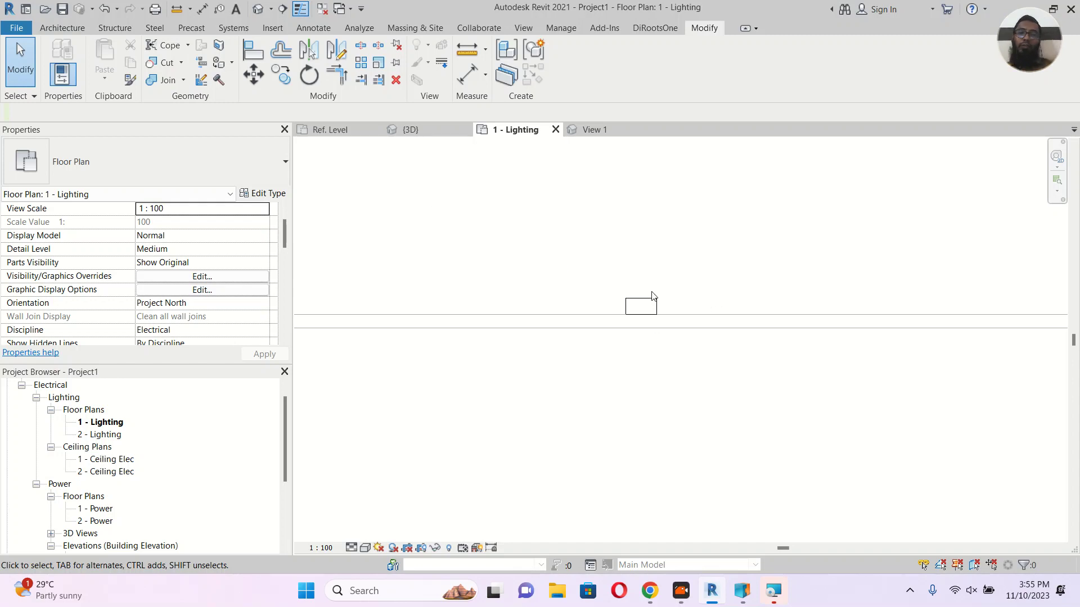
left_click(647, 304)
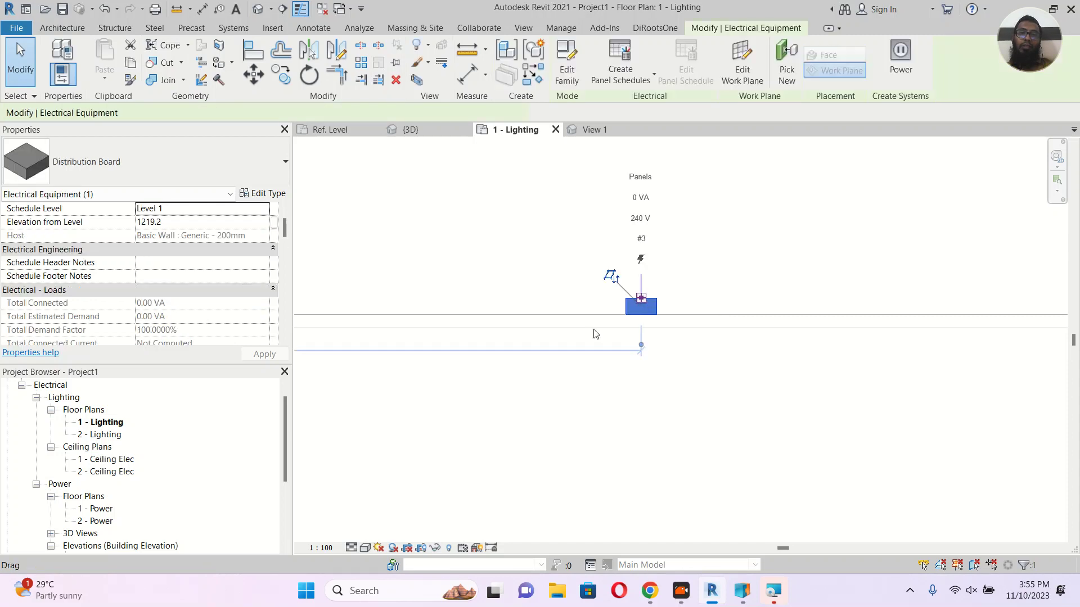
left_click(581, 241)
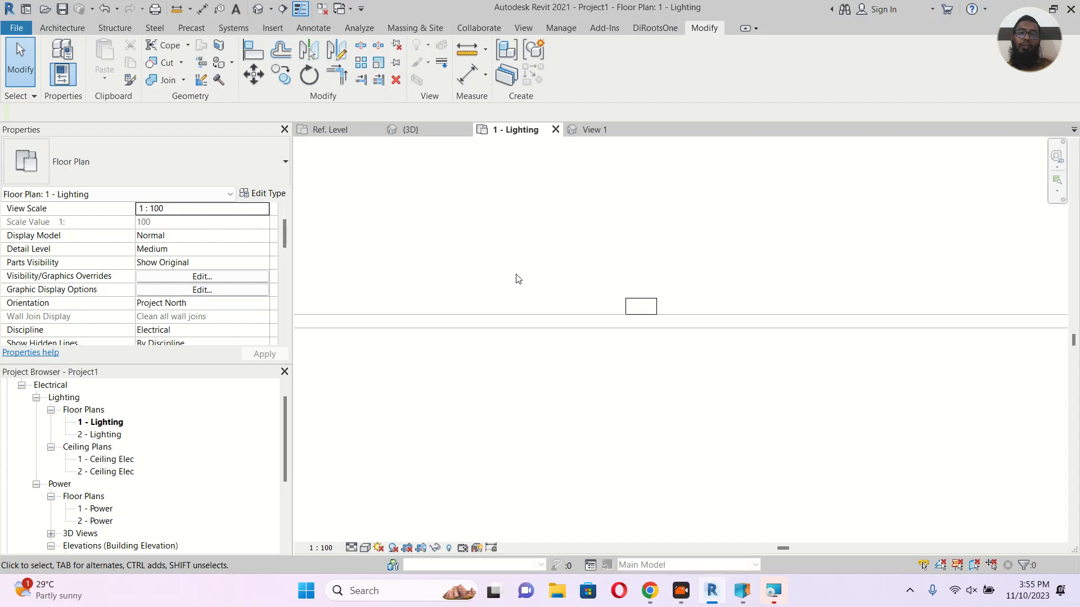
left_click(647, 304)
middle_click_drag(749, 314, 624, 317)
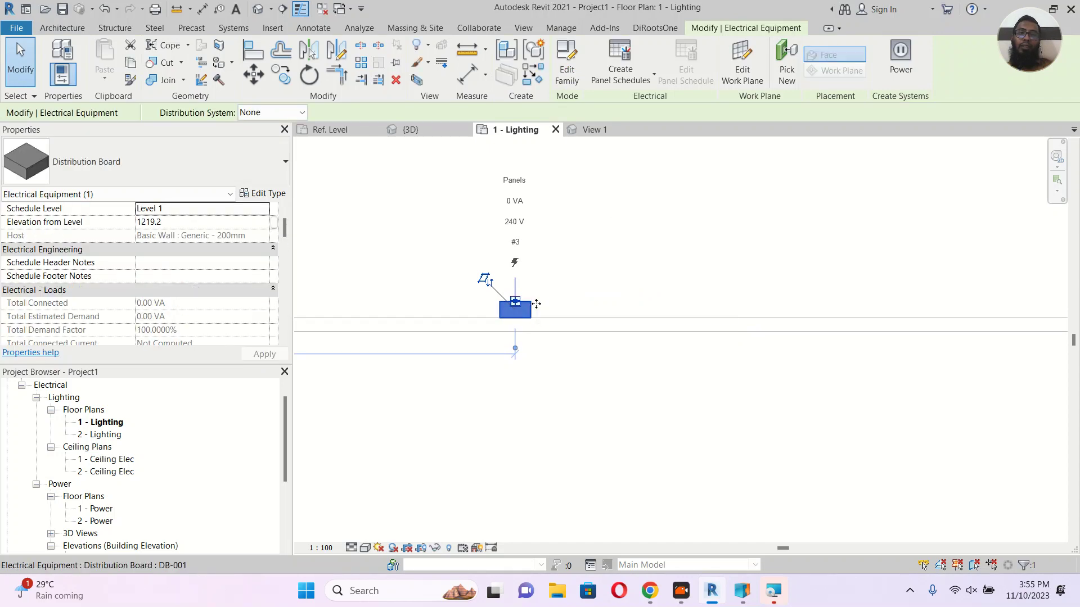
Return to the family's Ref. Level plan and set the default Height parameter to 800 in Family Types.
left_click(337, 130)
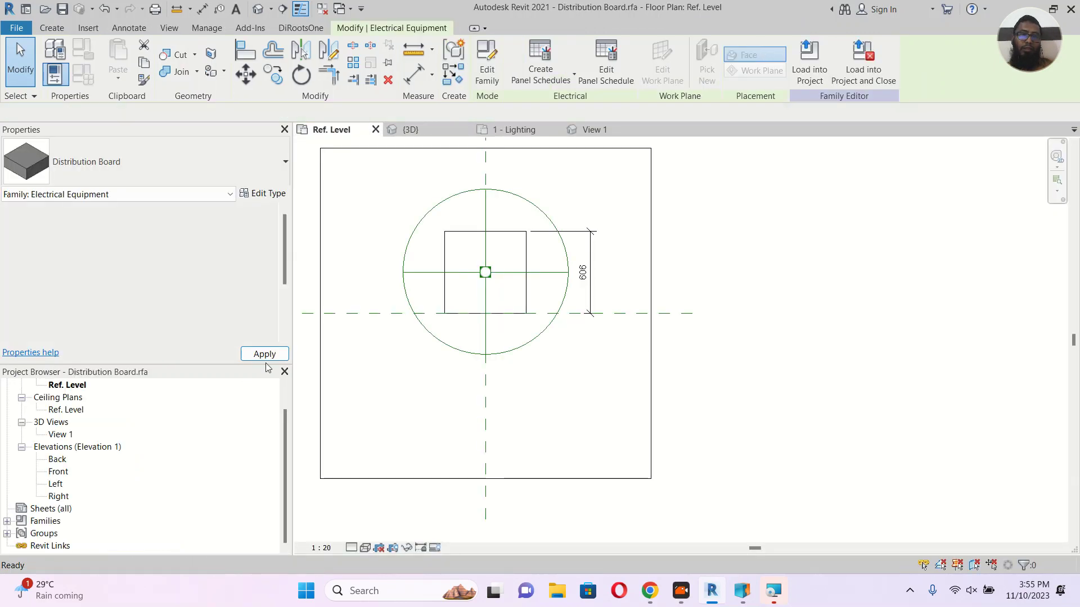
scroll(413, 294, "up", 2)
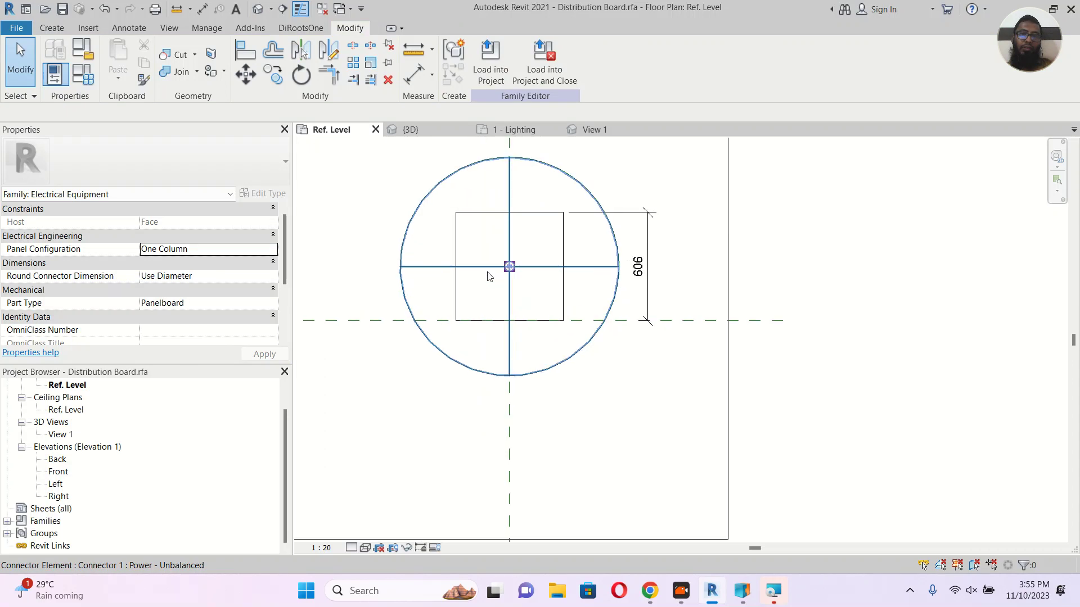
middle_click_drag(548, 245, 584, 276)
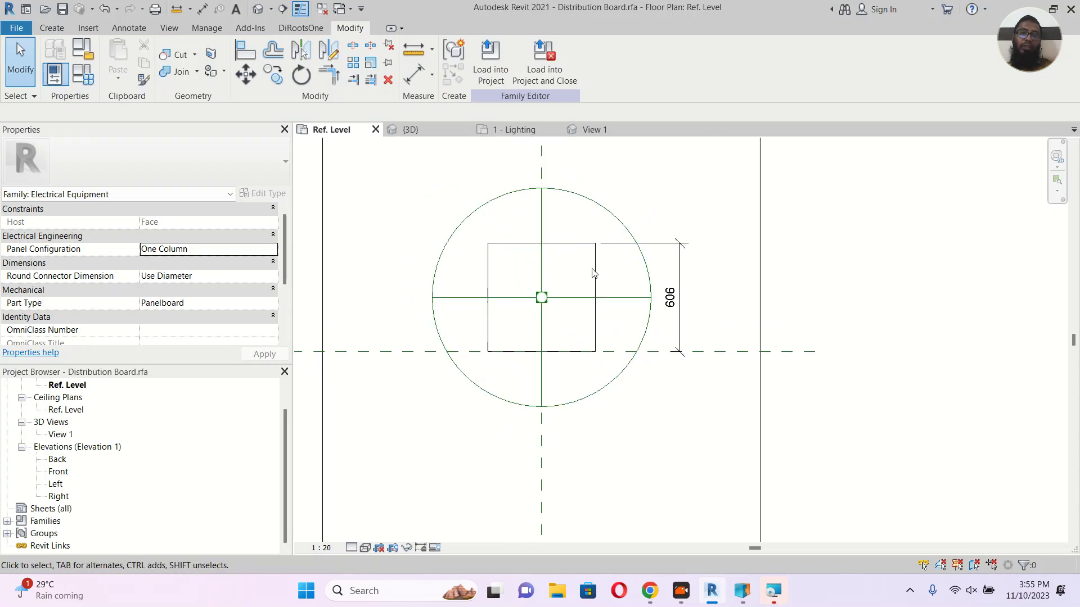
left_click(85, 74)
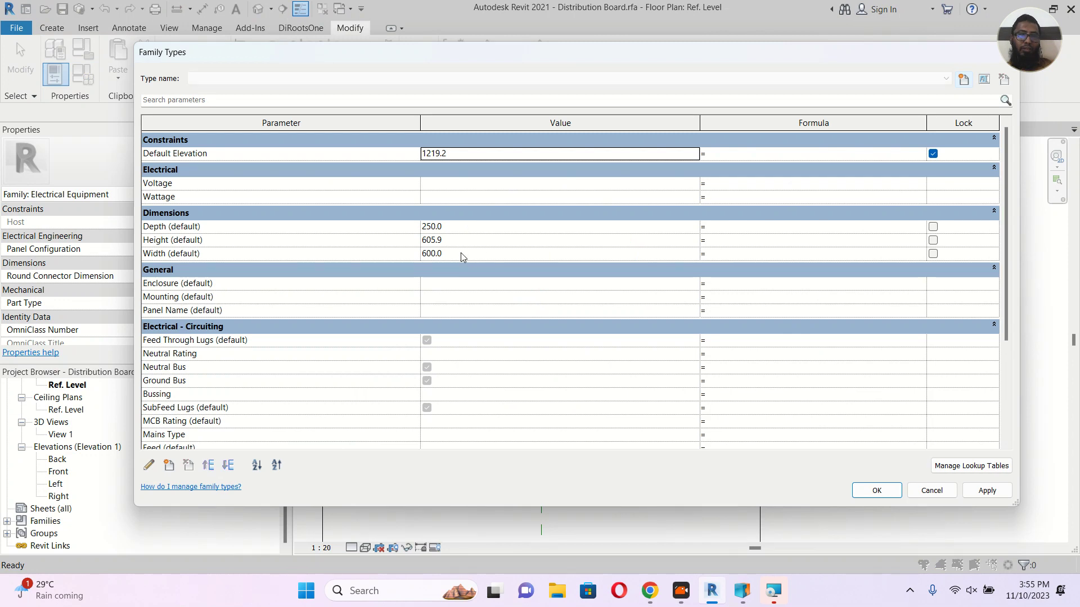
left_click(458, 239)
type("800")
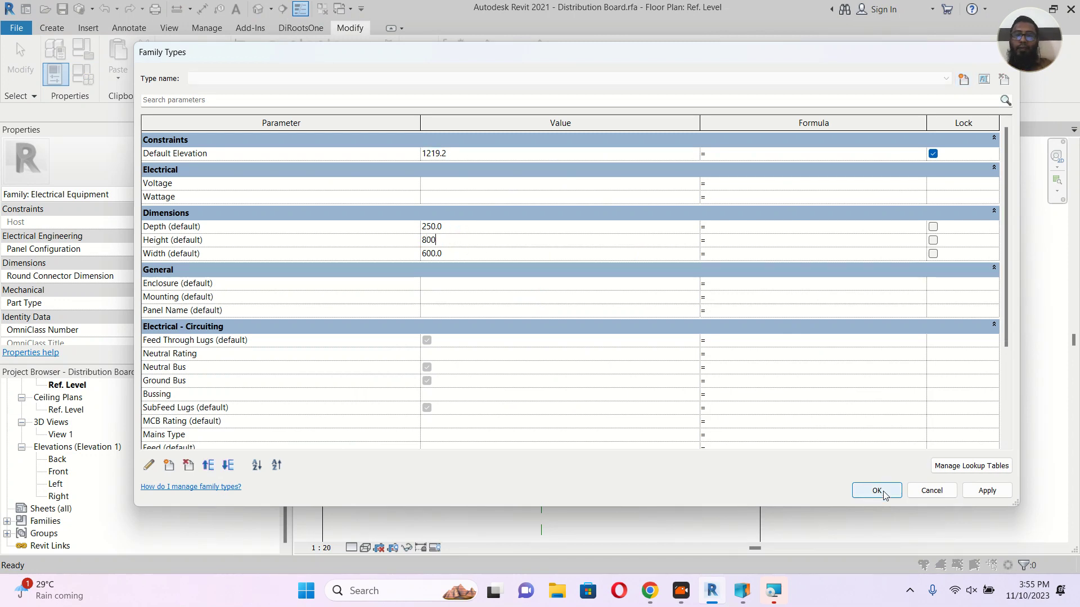
left_click(876, 491)
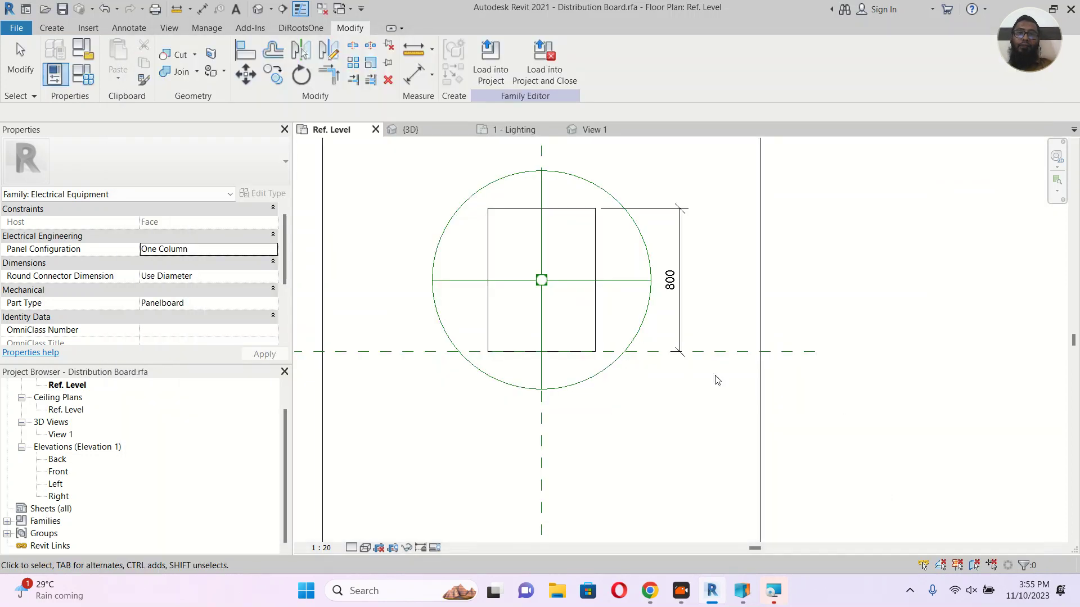
Extrude a small upright rectangle inside the panel's left edge, its outer side about 268 mm from the centreline and top about 451 mm above the base.
scroll(542, 280, "up", 2)
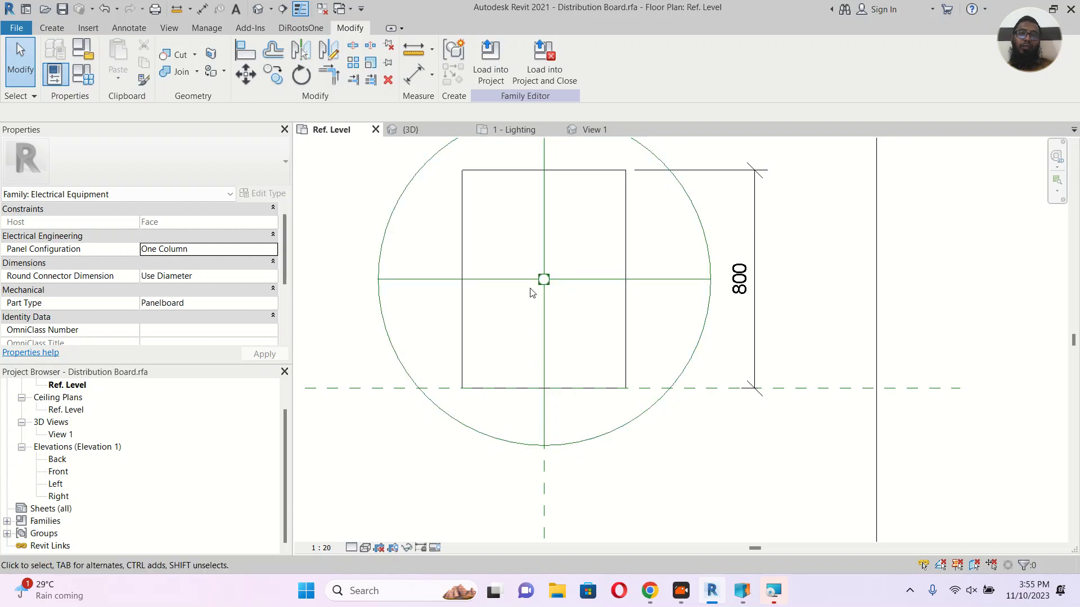
left_click(532, 285)
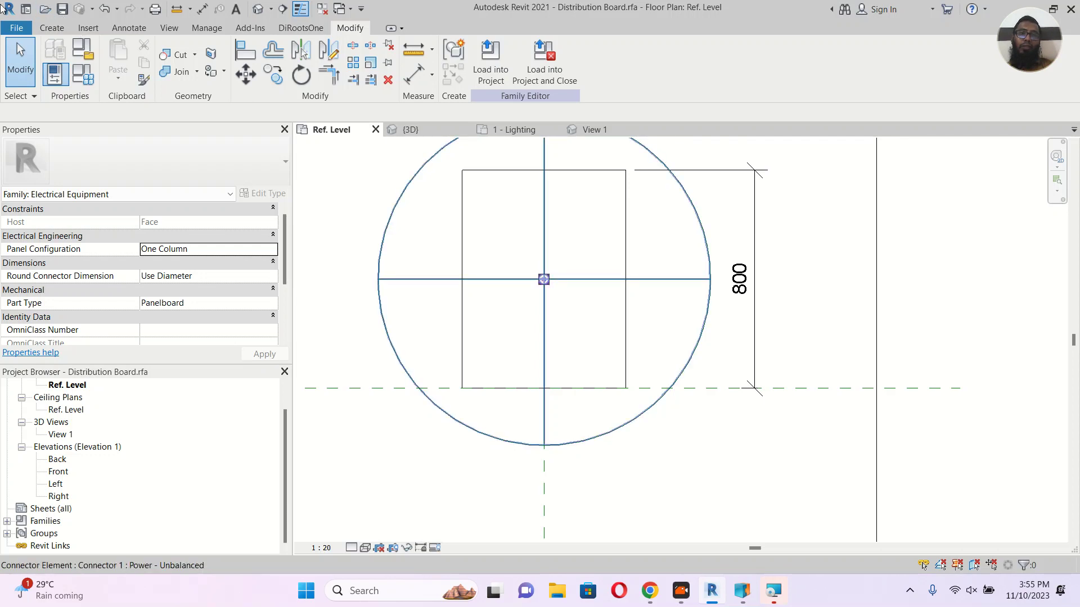
left_click(52, 28)
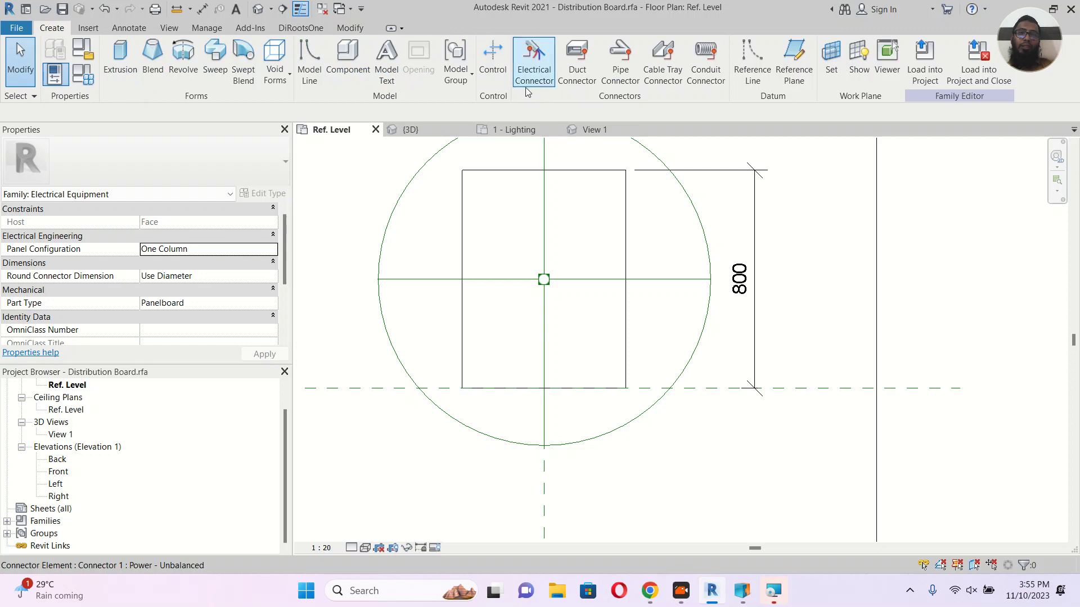
left_click(128, 54)
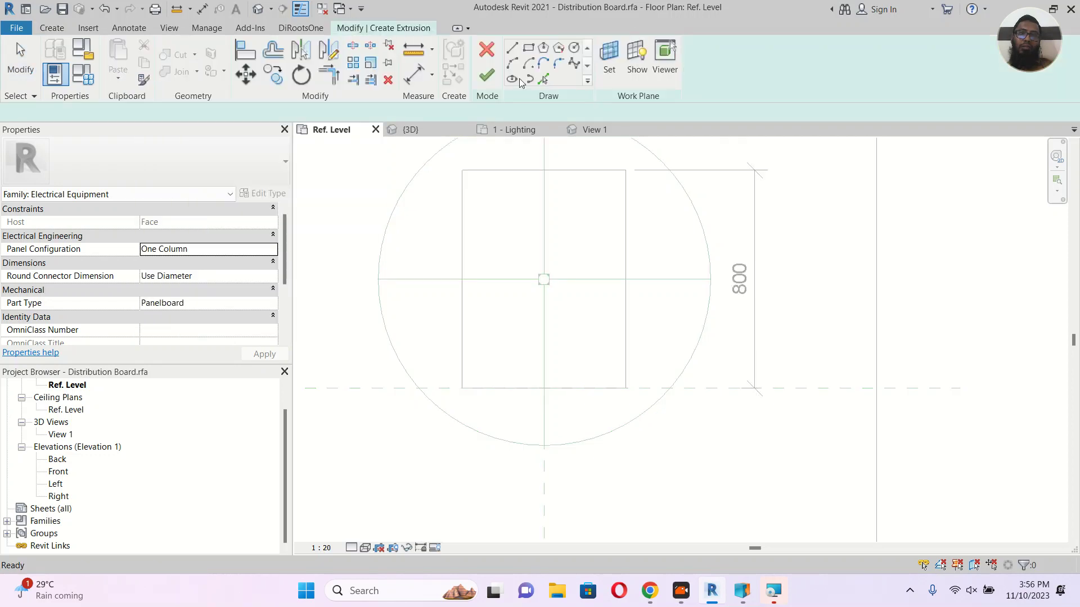
left_click(528, 49)
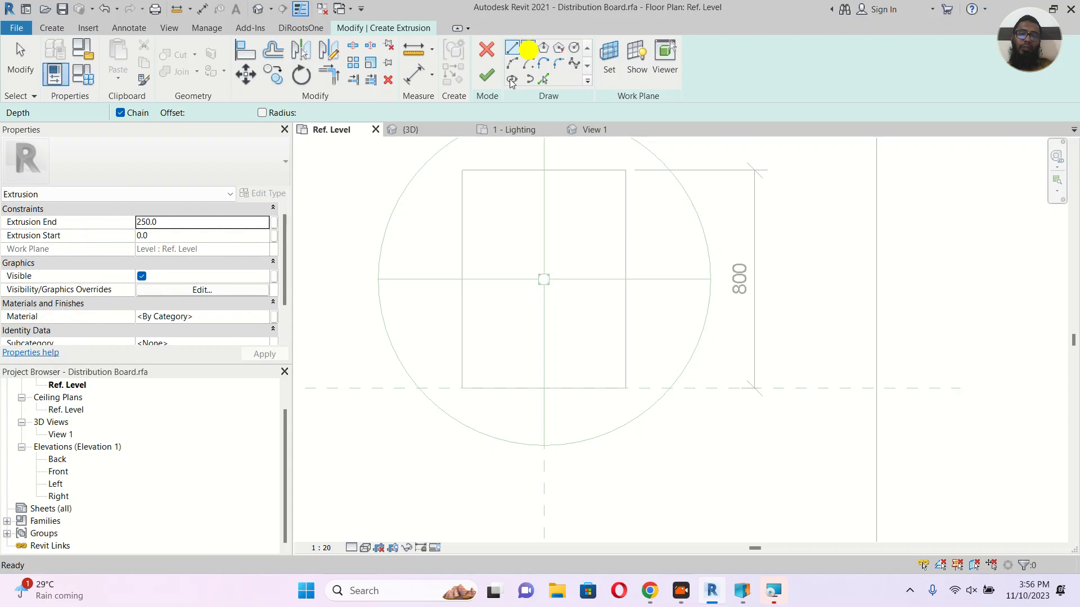
scroll(470, 248, "up", 3)
left_click(467, 239)
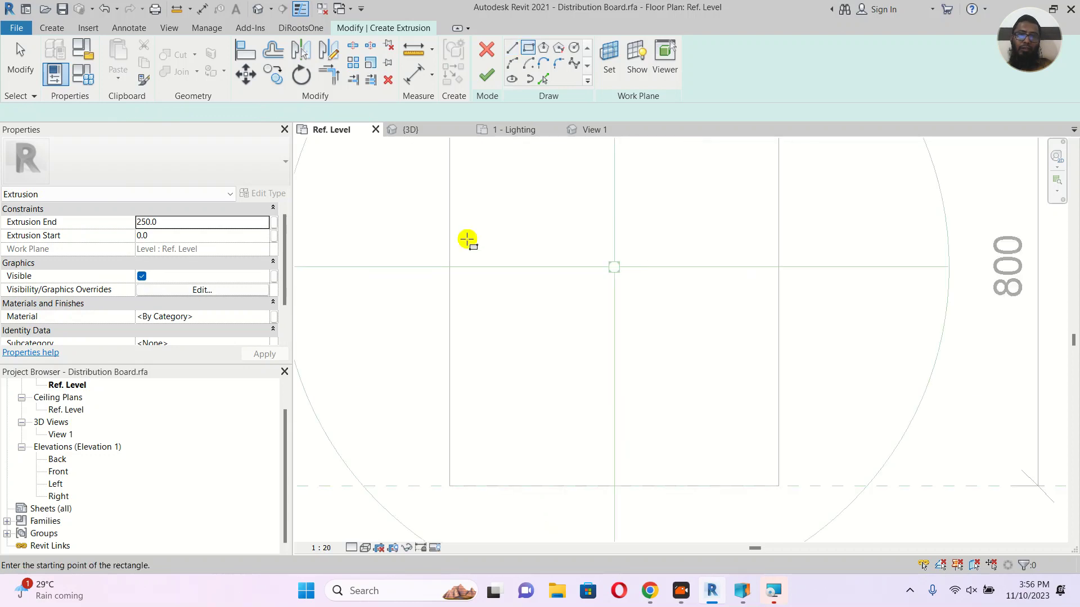
left_click(488, 294)
left_click(487, 75)
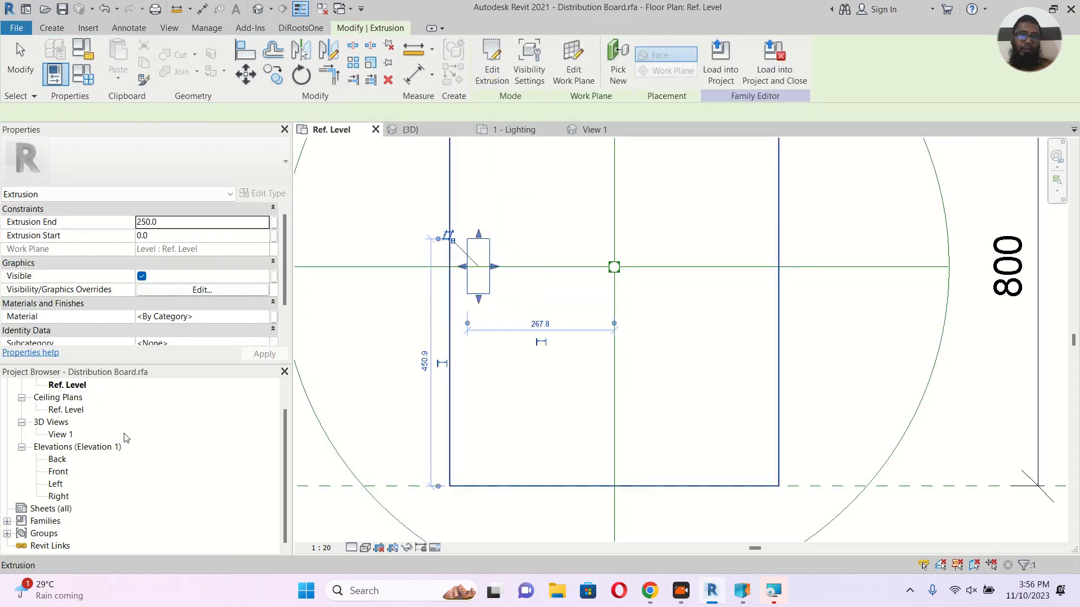
In the Left elevation, reshape the small extrusion into a thin block above the panel face, spanning about 295 to 327 mm above the reference level.
double_click(56, 485)
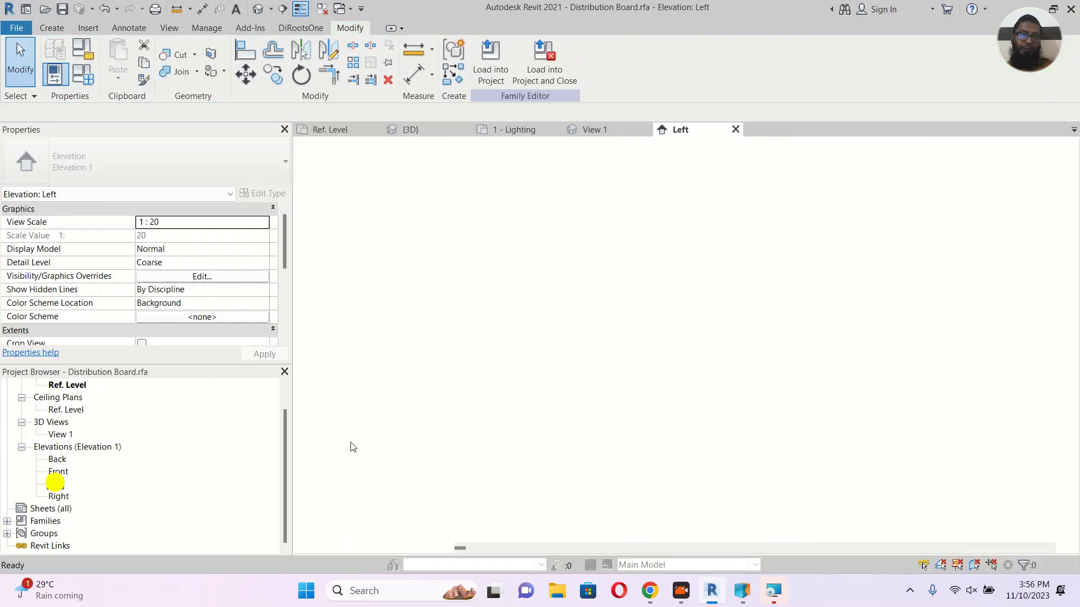
left_click(764, 303)
scroll(685, 159, "up", 5)
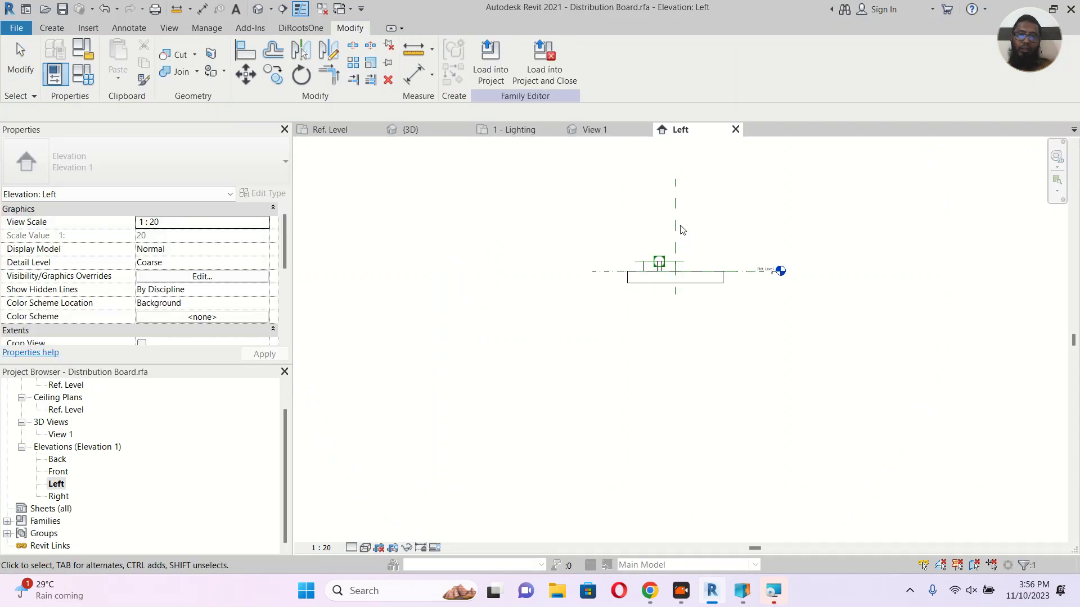
scroll(669, 242, "up", 4)
scroll(648, 304, "up", 2)
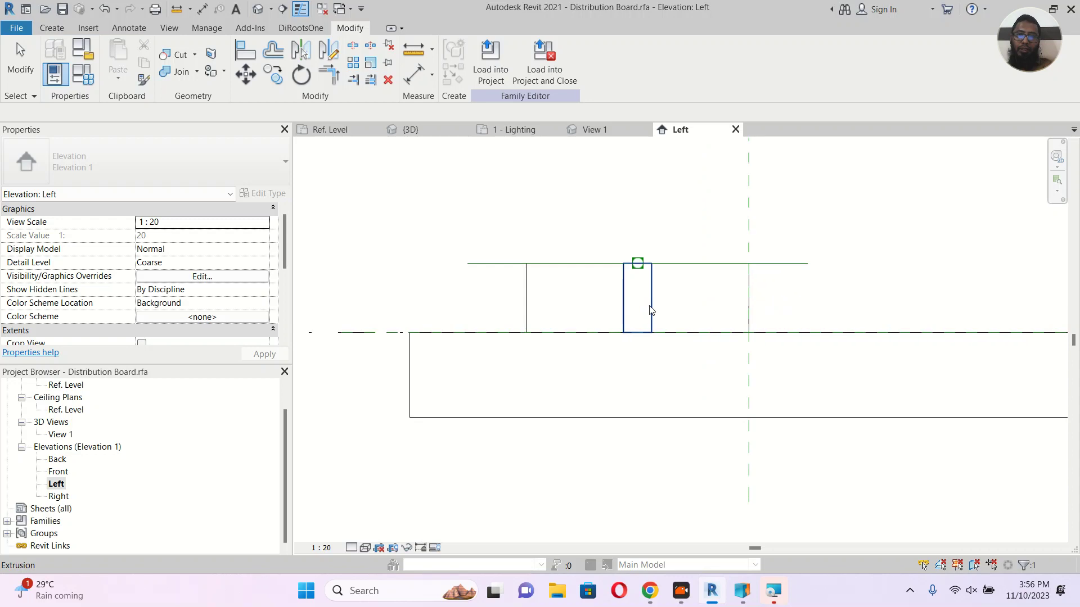
left_click(651, 307)
left_click(662, 333)
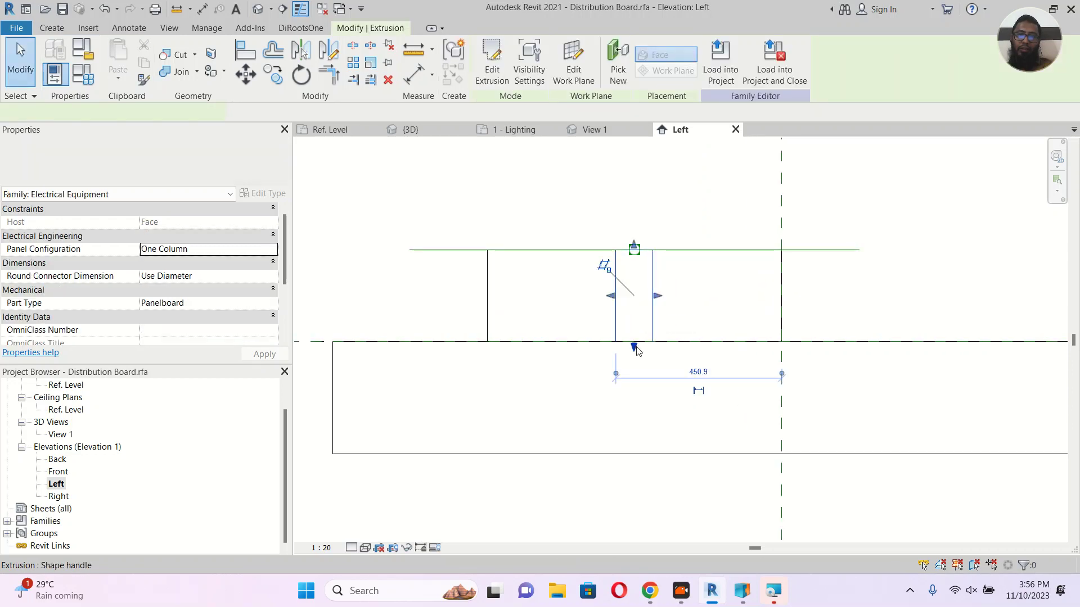
left_click_drag(634, 342, 637, 278)
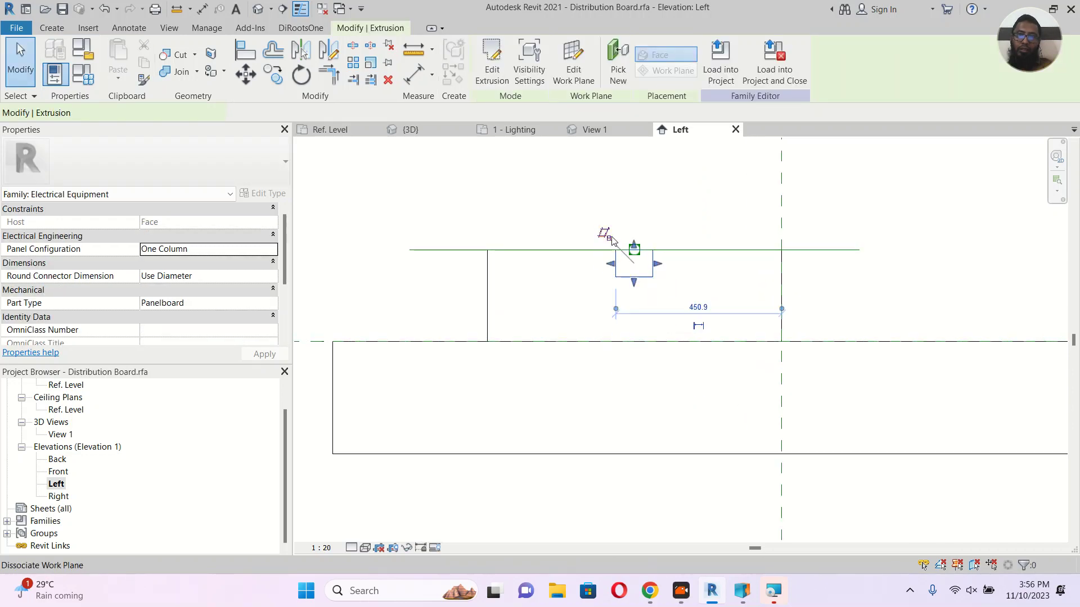
left_click_drag(634, 245, 638, 218)
left_click_drag(634, 280, 634, 234)
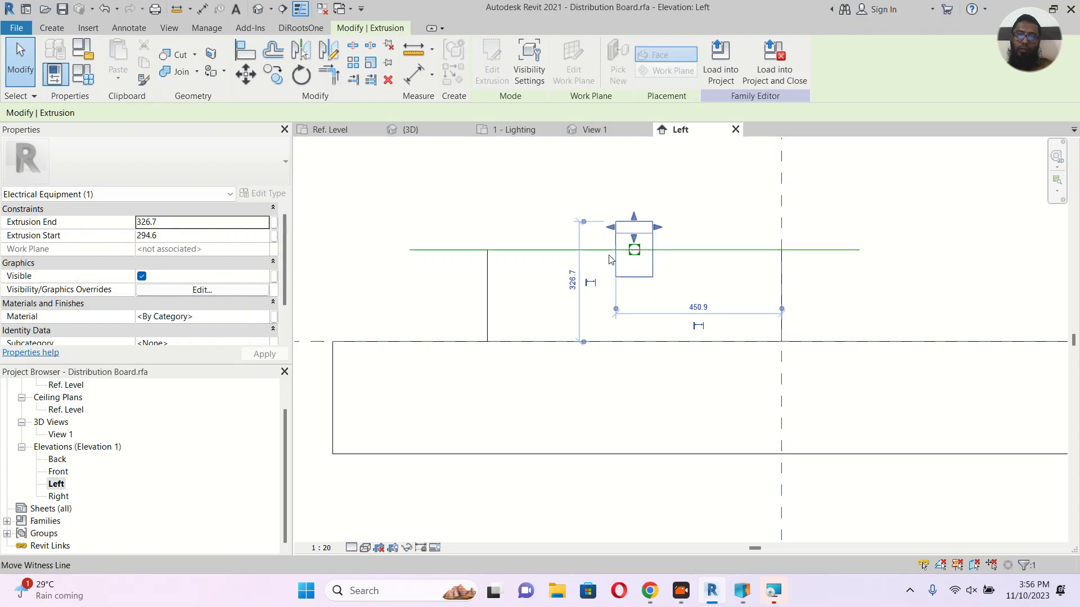
scroll(632, 239, "up", 4)
left_click(646, 284)
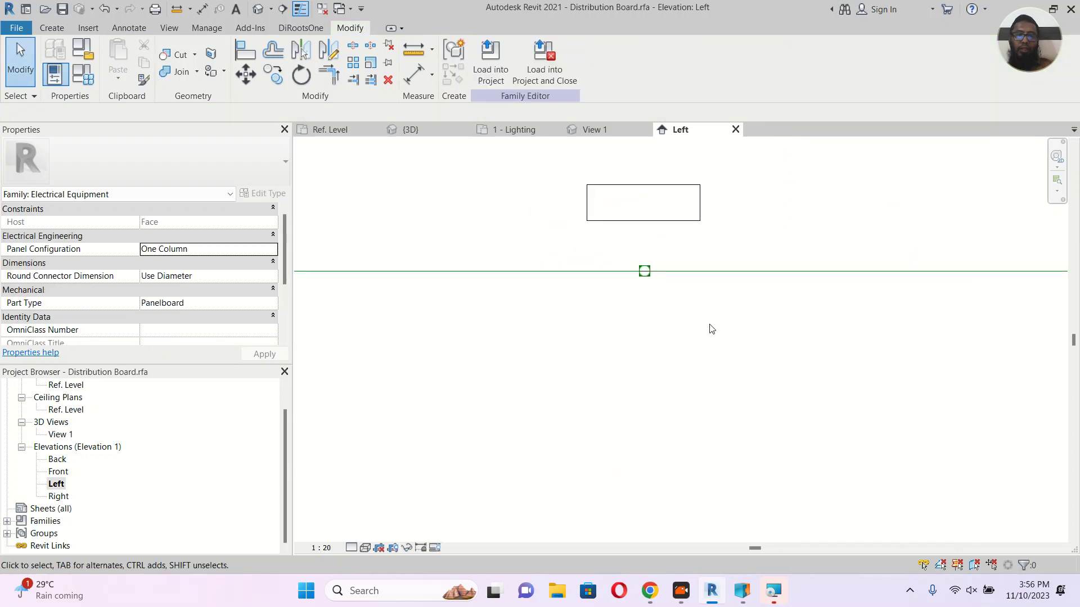
Align the small block's underside to the panel's face plane and lock the alignment.
key("a")
key("l")
left_click(741, 272)
left_click(676, 223)
left_click(661, 292)
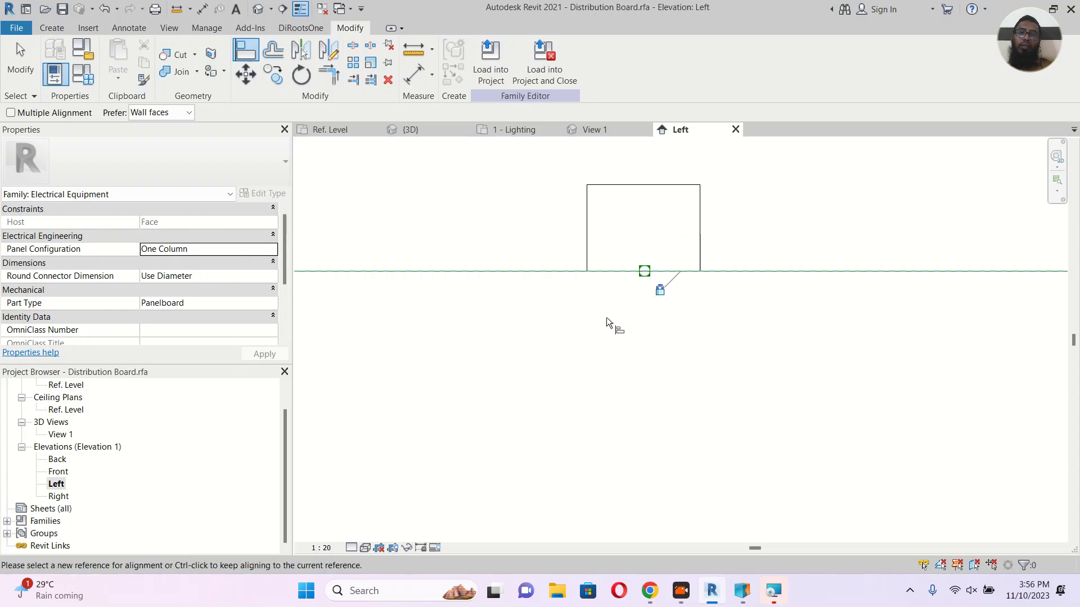
scroll(607, 318, "down", 3)
key("Escape")
key("Escape")
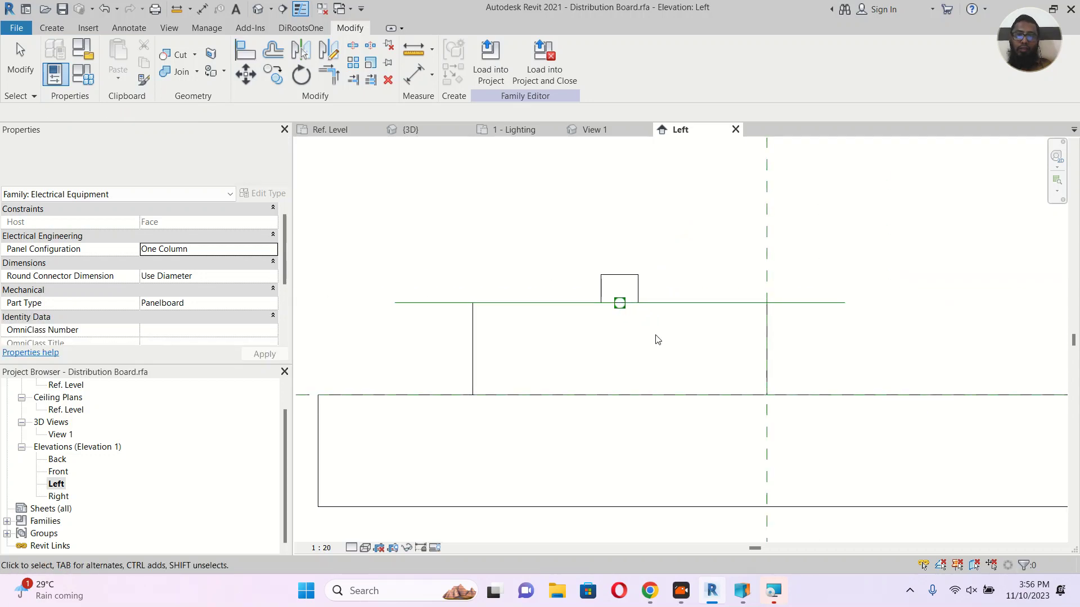
Dimension the small block's thickness between its underside and outer face in the Left elevation.
key("i")
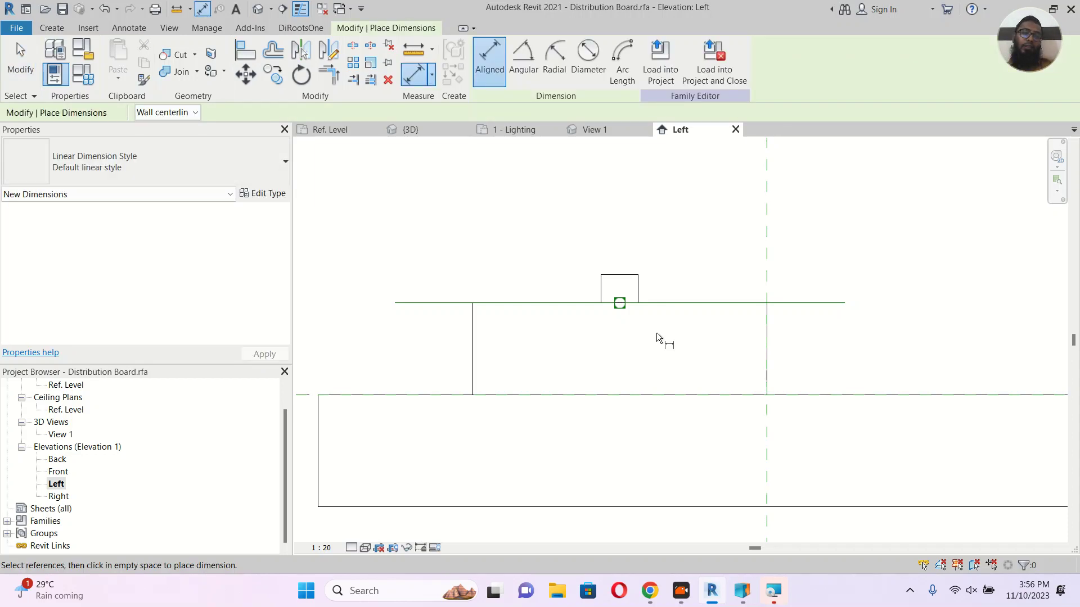
key("Escape")
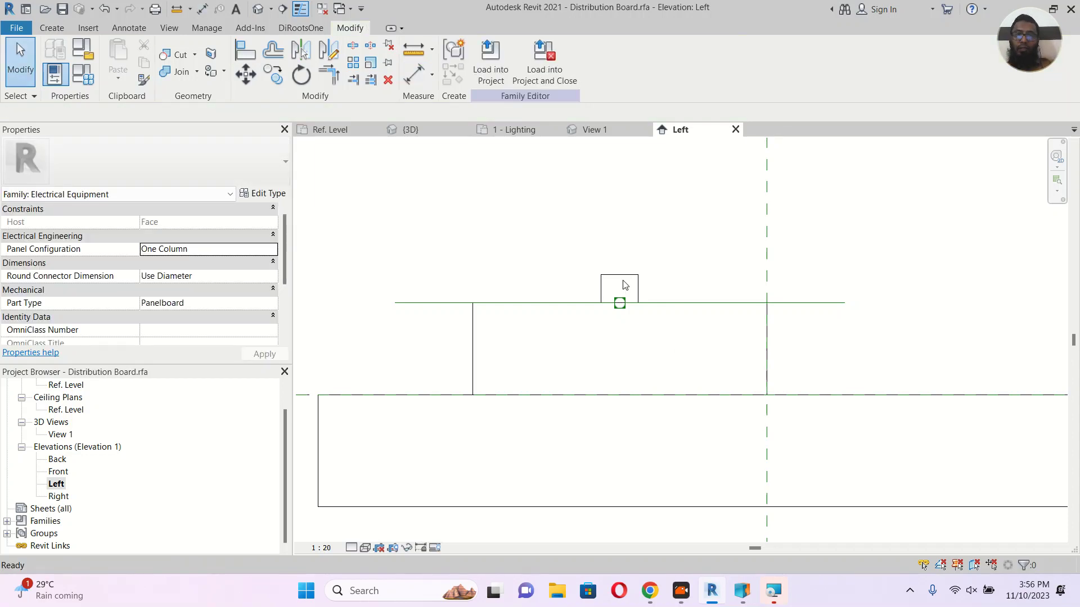
scroll(624, 280, "up", 1)
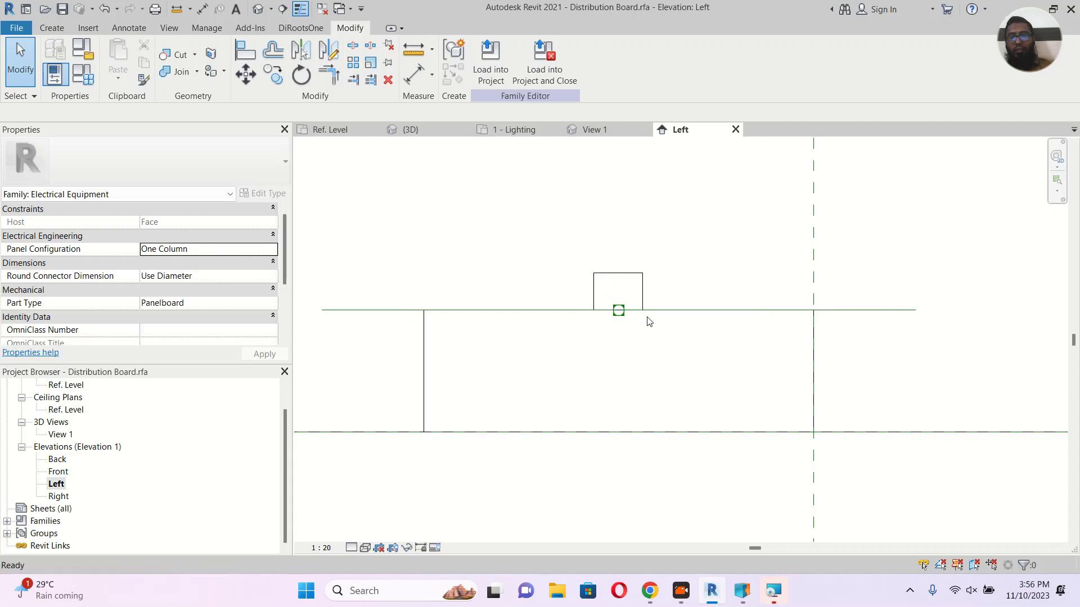
key("d")
key("i")
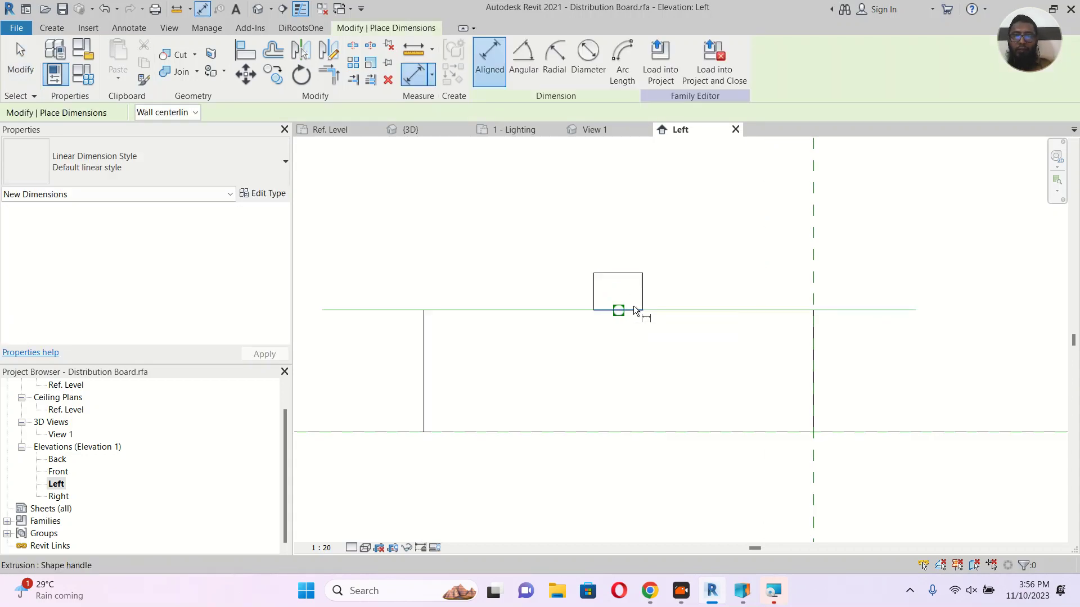
left_click(633, 306)
left_click(631, 274)
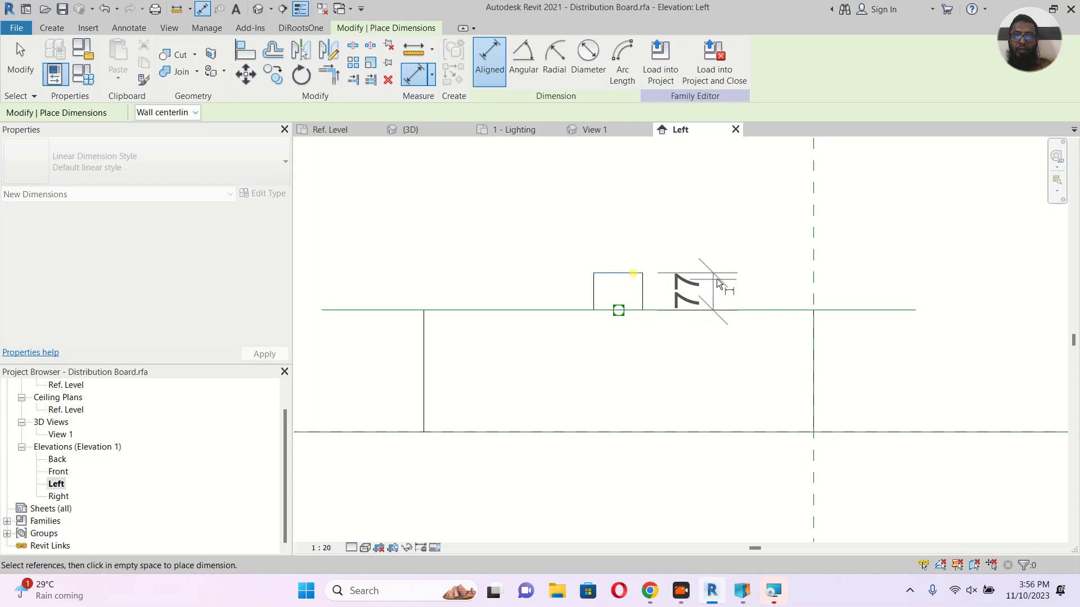
left_click(773, 293)
key("Escape")
key("Escape")
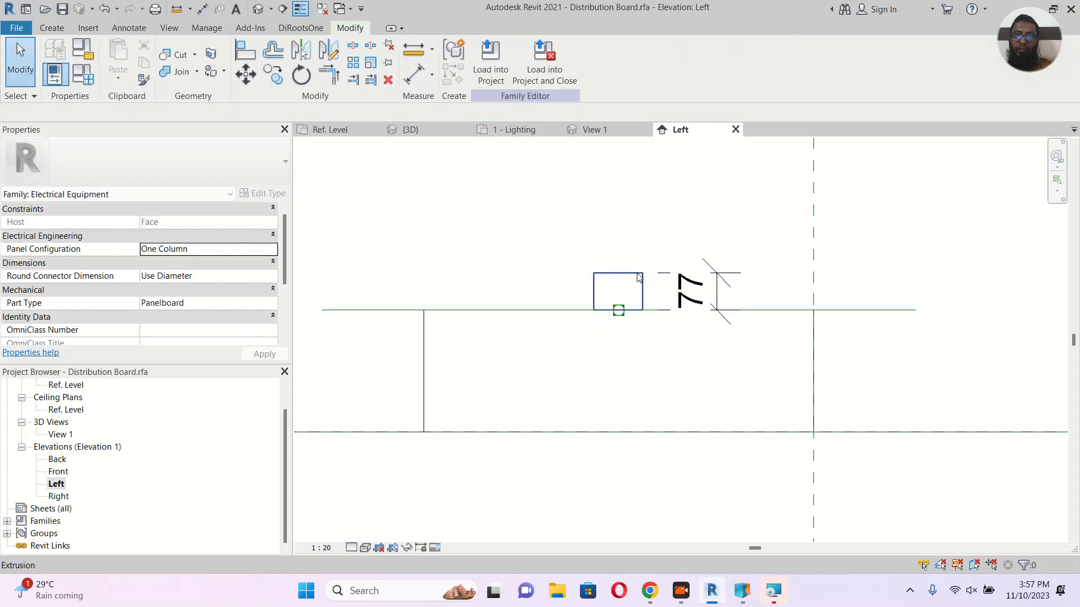
Set the small block's thickness to 10 mm through its dimension.
left_click(712, 297)
left_click(707, 291)
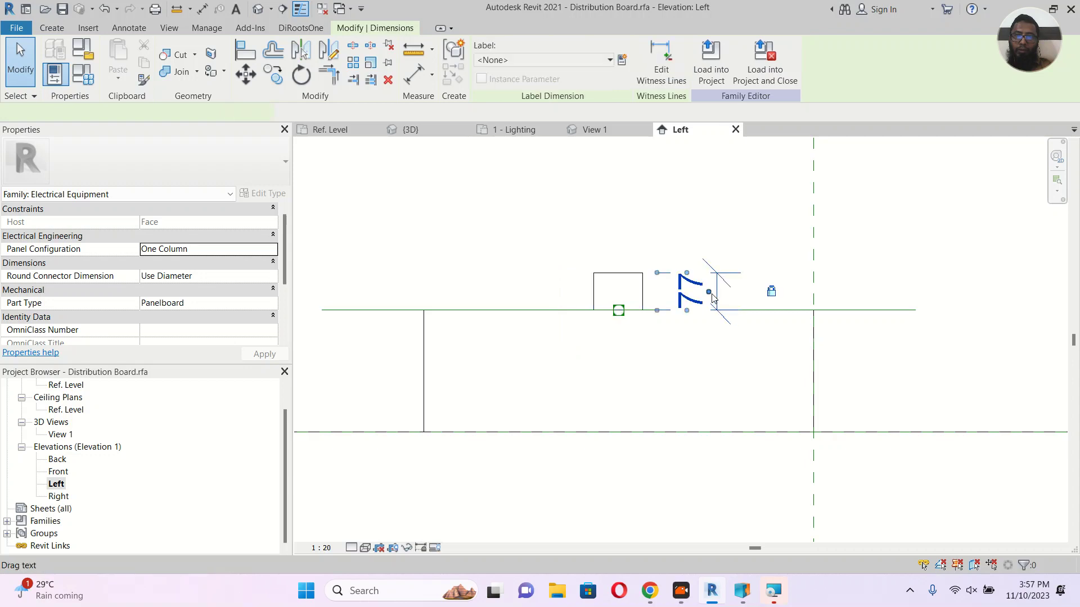
scroll(659, 291, "up", 2)
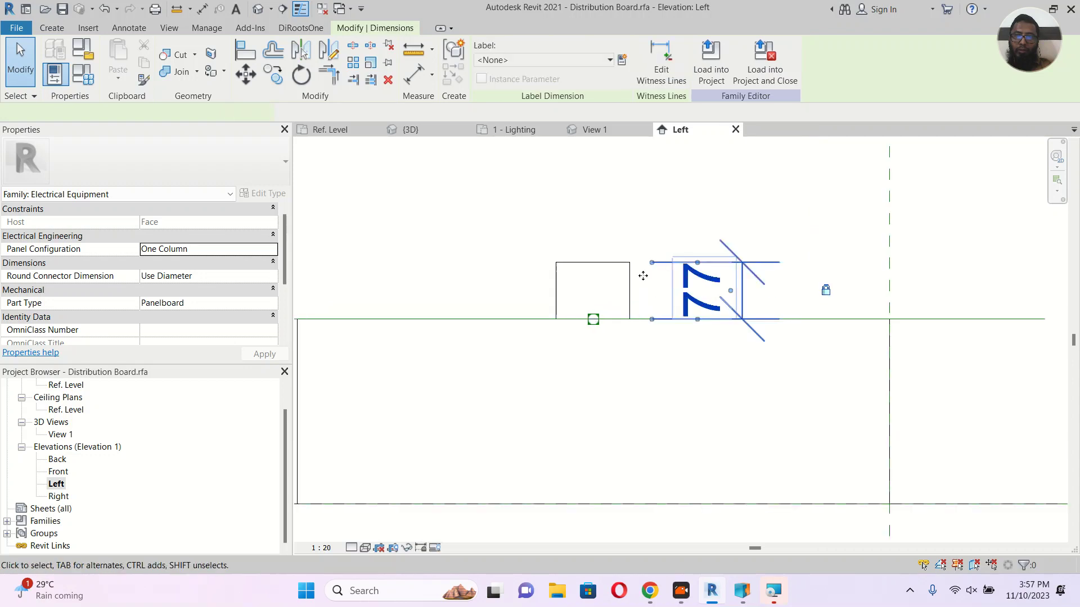
left_click(613, 261)
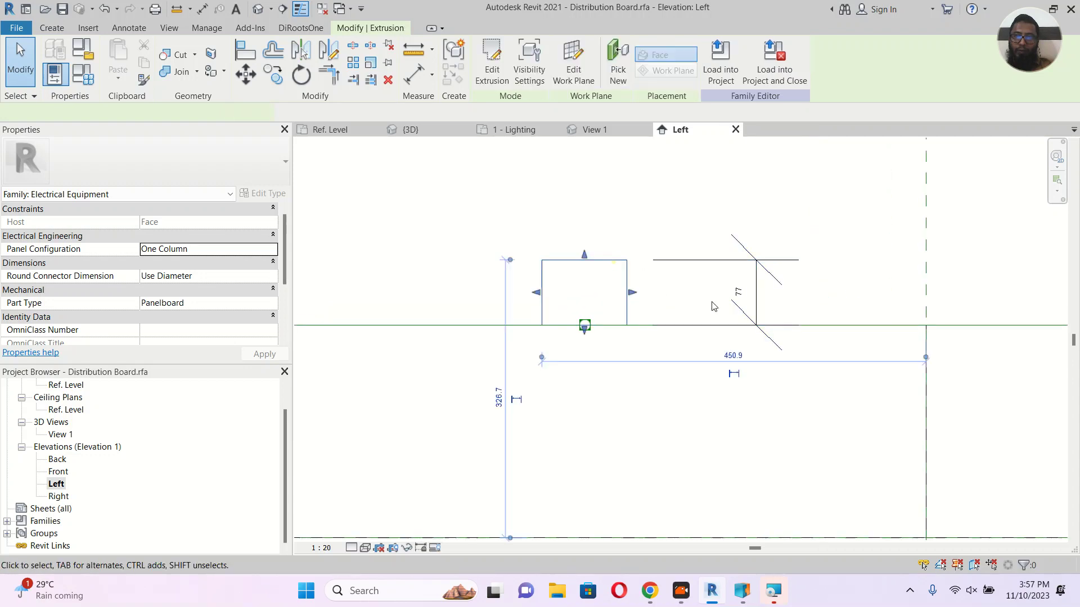
left_click(742, 297)
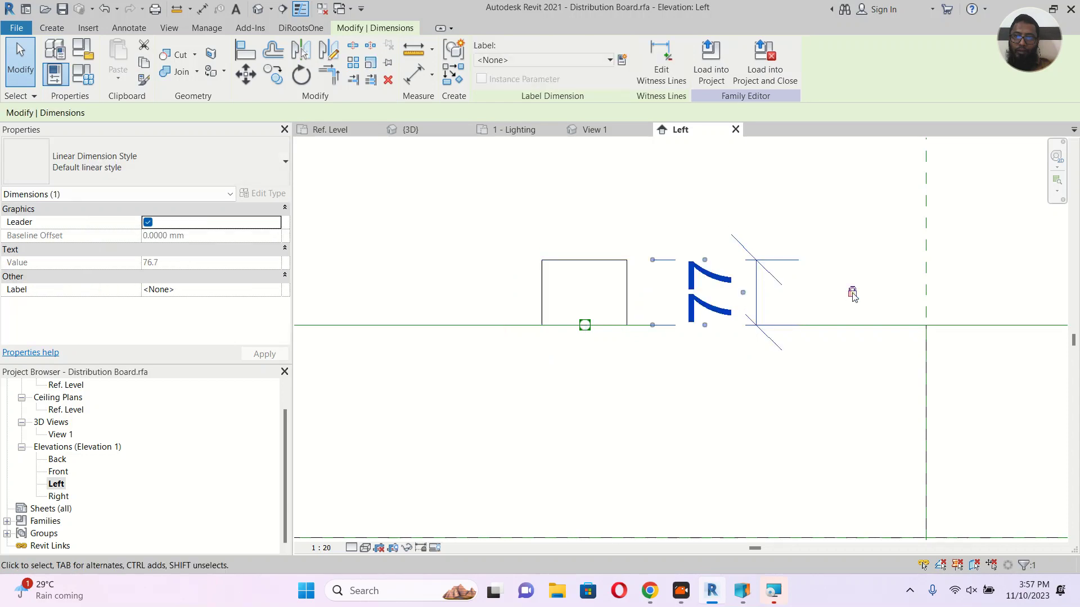
left_click(608, 261)
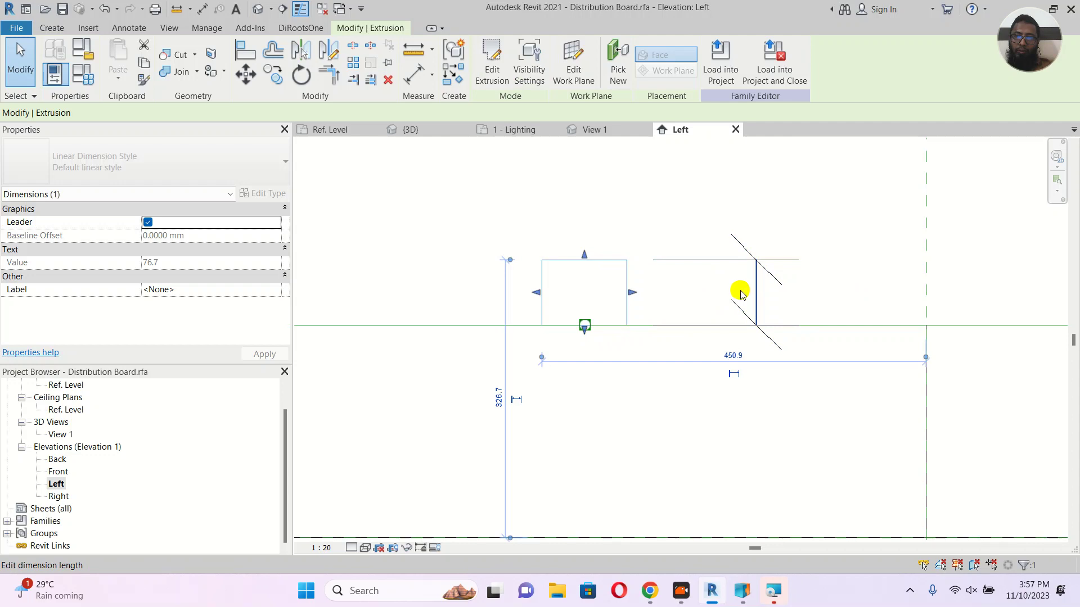
left_click(739, 293)
type("1")
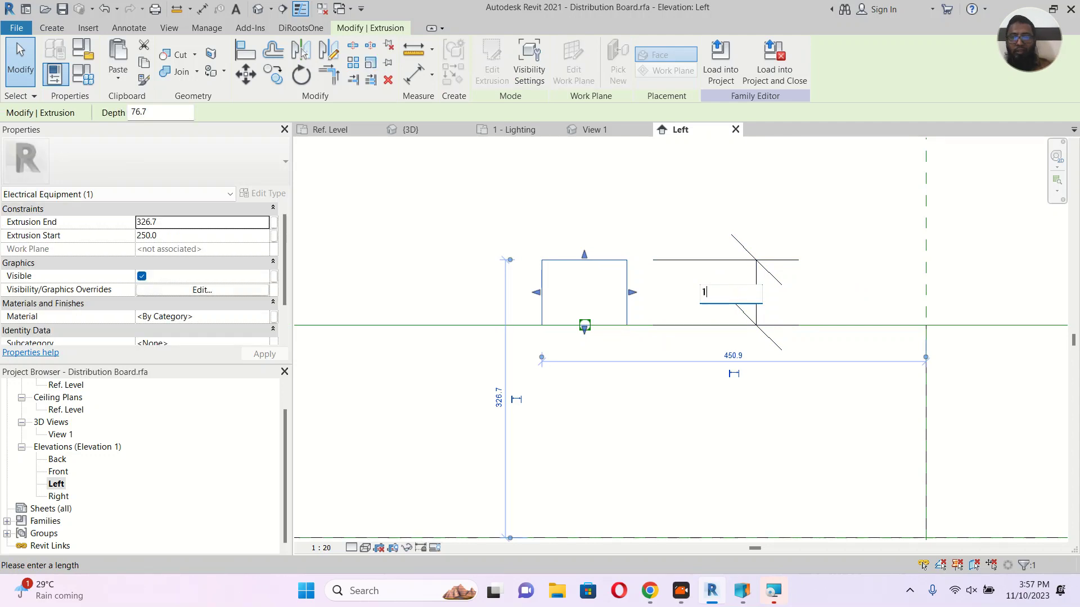
type("0")
key("Return")
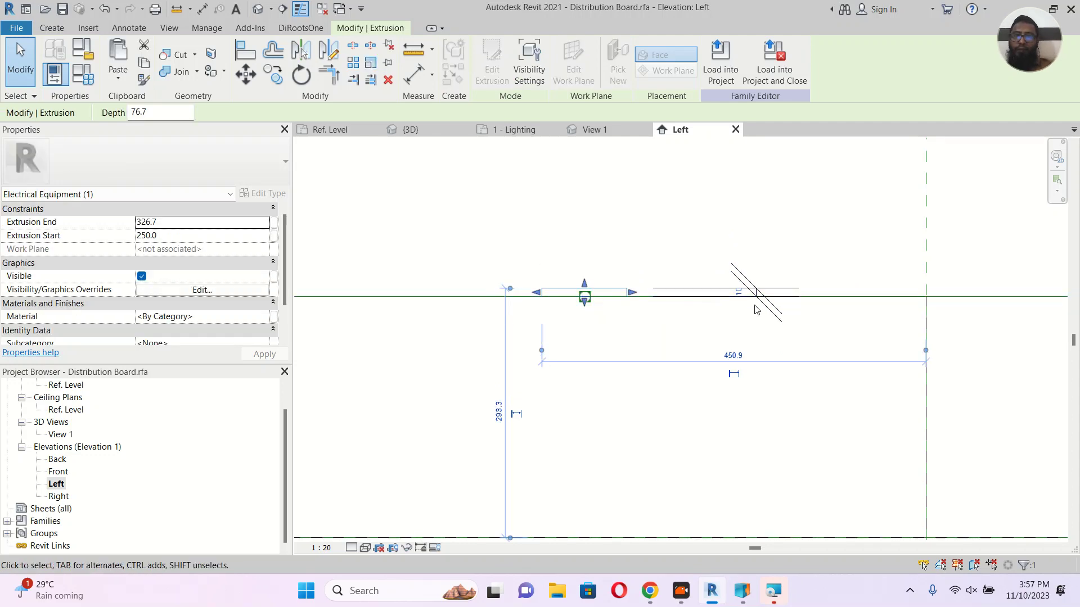
Check the small block's thickness dimension and its lock against the panel's face.
scroll(751, 287, "down", 3)
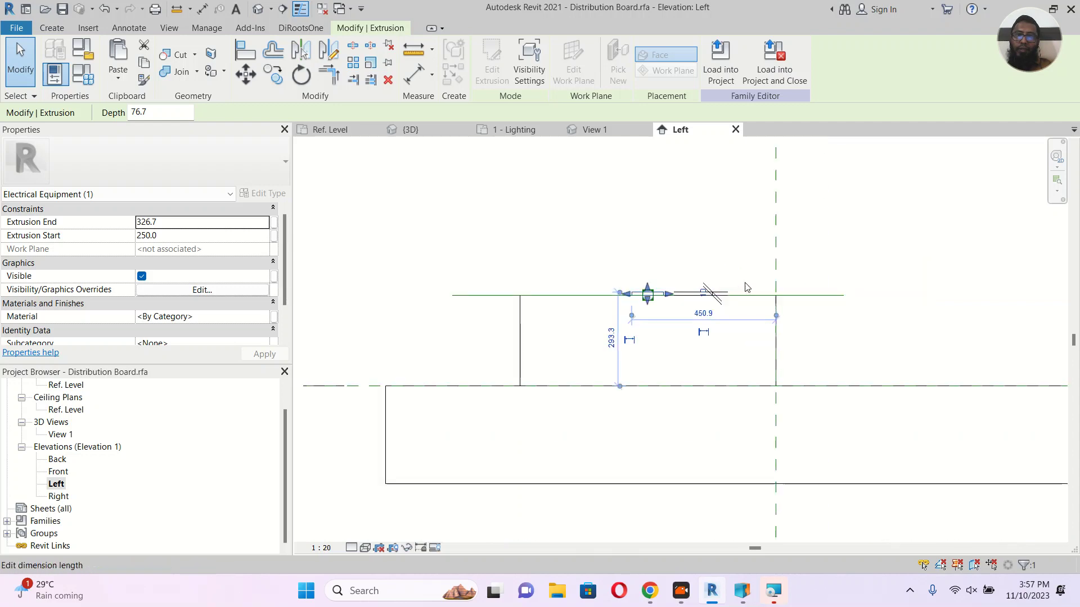
left_click(751, 282)
left_click(717, 292)
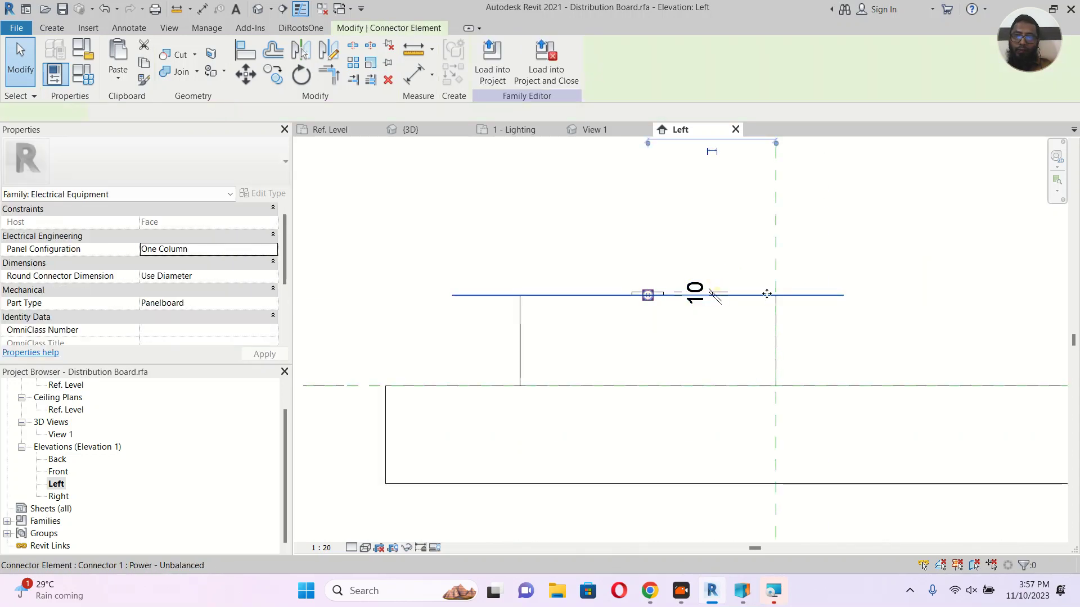
scroll(737, 266, "down", 2)
key("Escape")
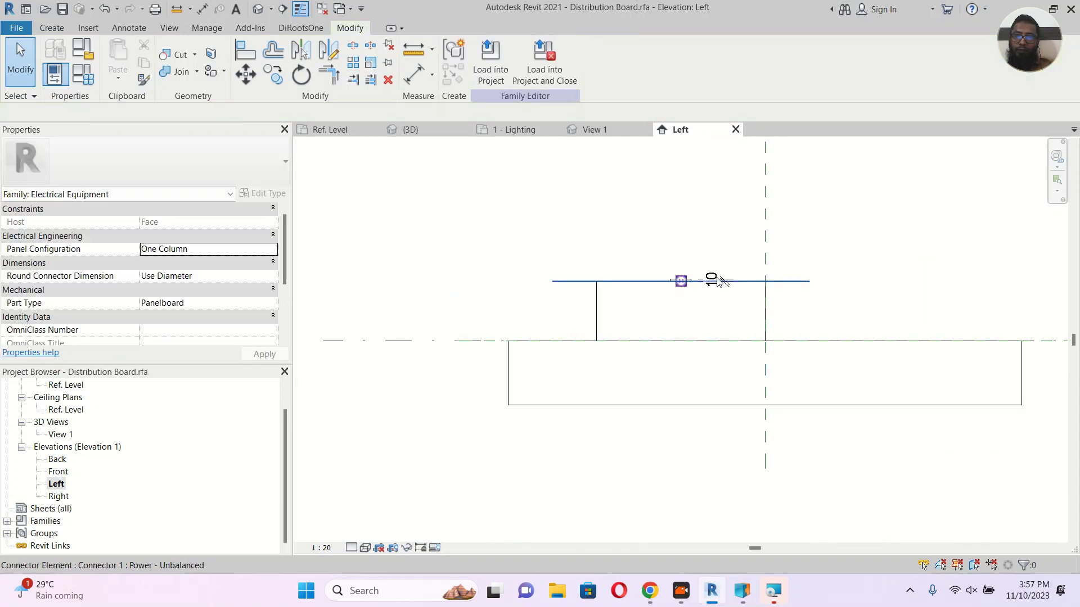
left_click(714, 275)
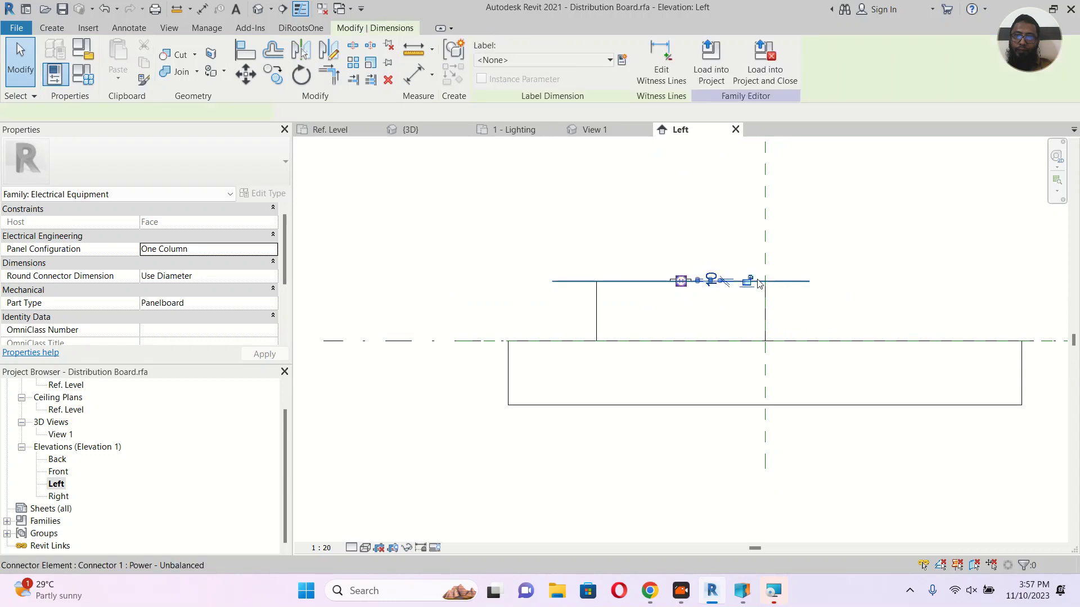
scroll(703, 298, "up", 4)
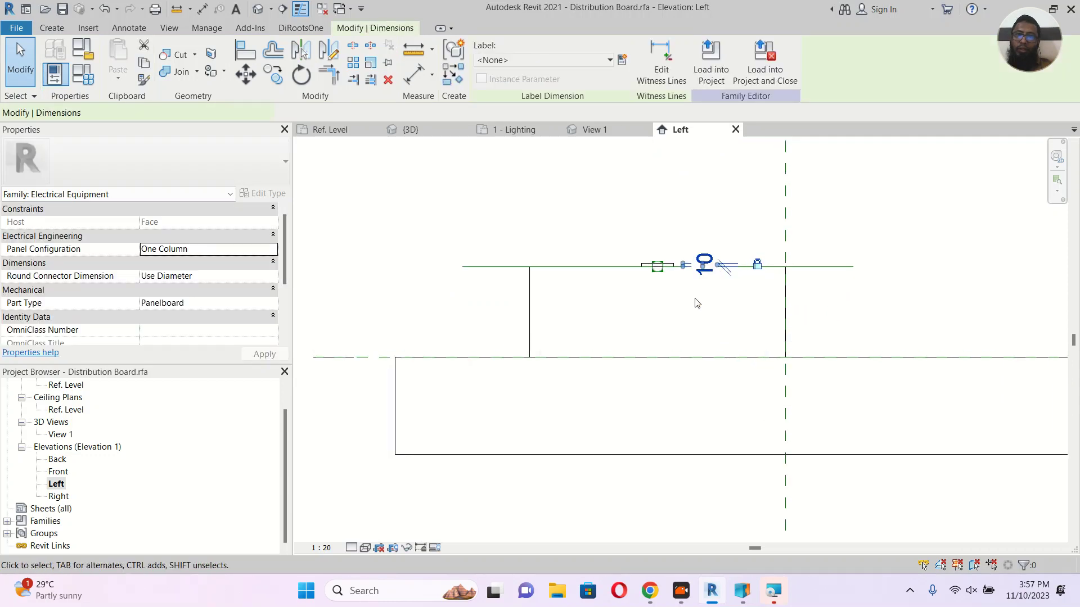
key("Escape")
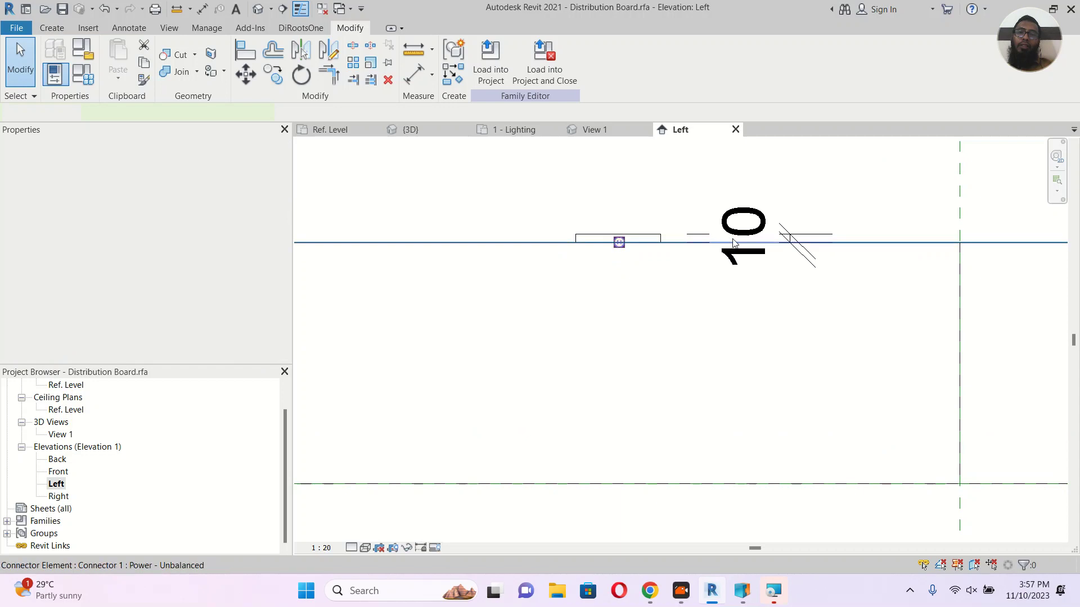
scroll(675, 298, "down", 1)
scroll(658, 297, "down", 2)
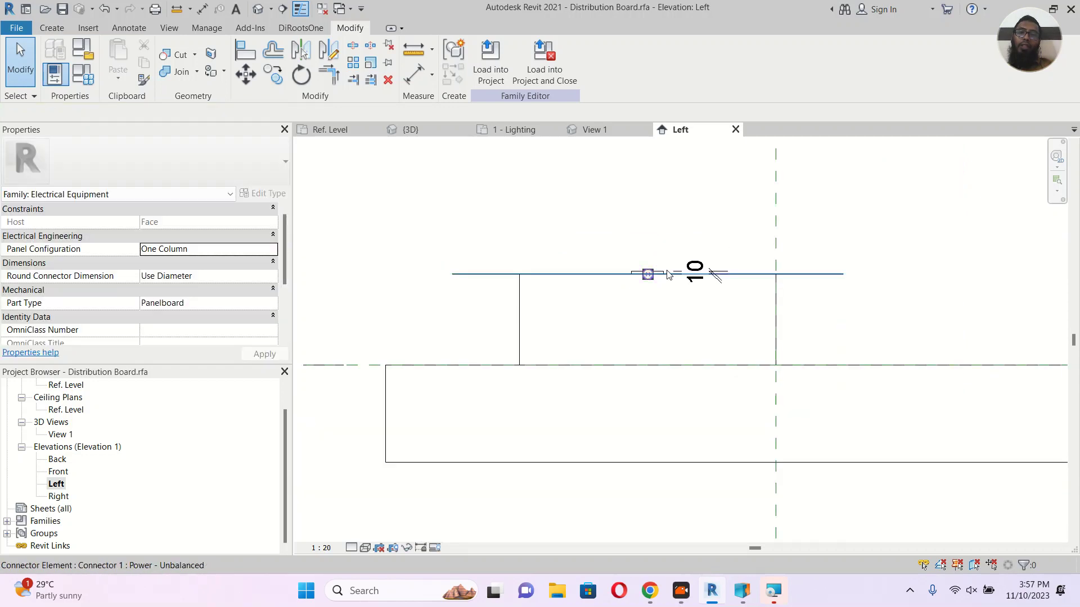
Set the panel's default Depth parameter to 100 in Family Types.
left_click(525, 320)
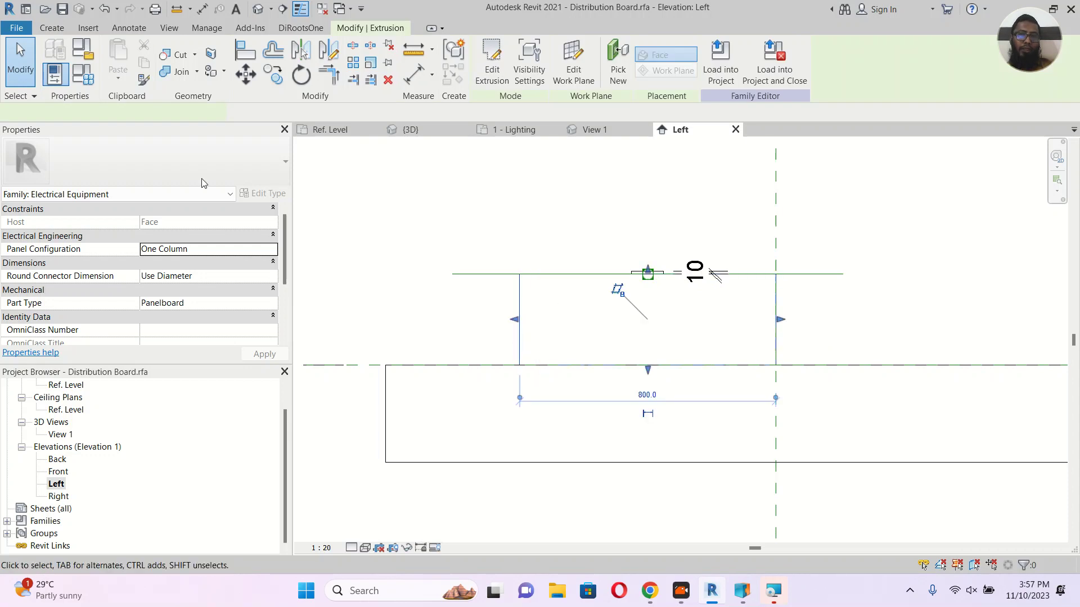
key("Escape")
left_click(85, 76)
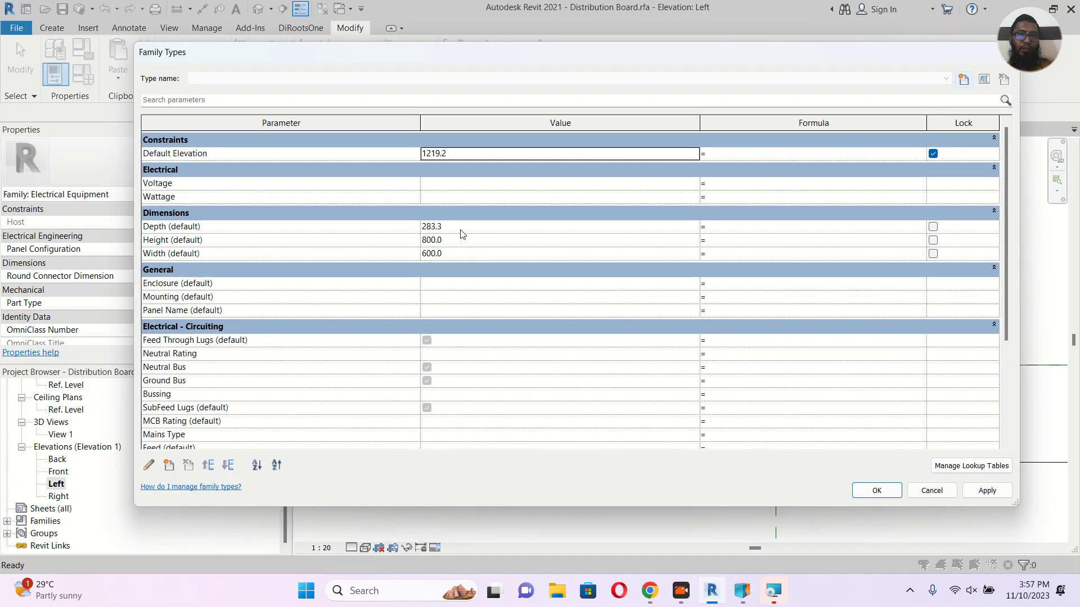
left_click(460, 228)
type("100")
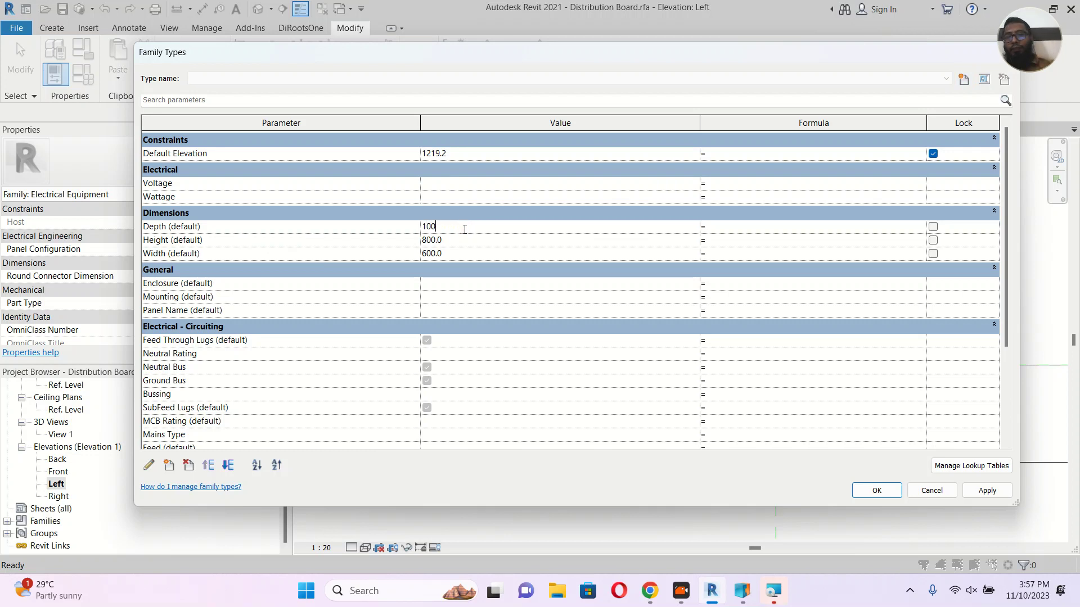
left_click(877, 491)
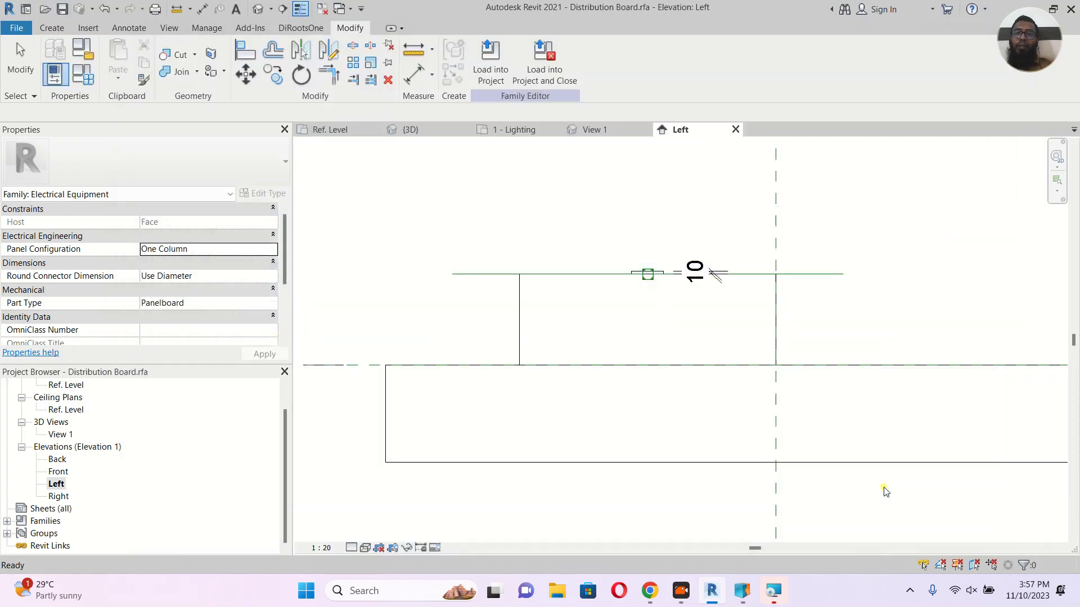
scroll(641, 334, "up", 4)
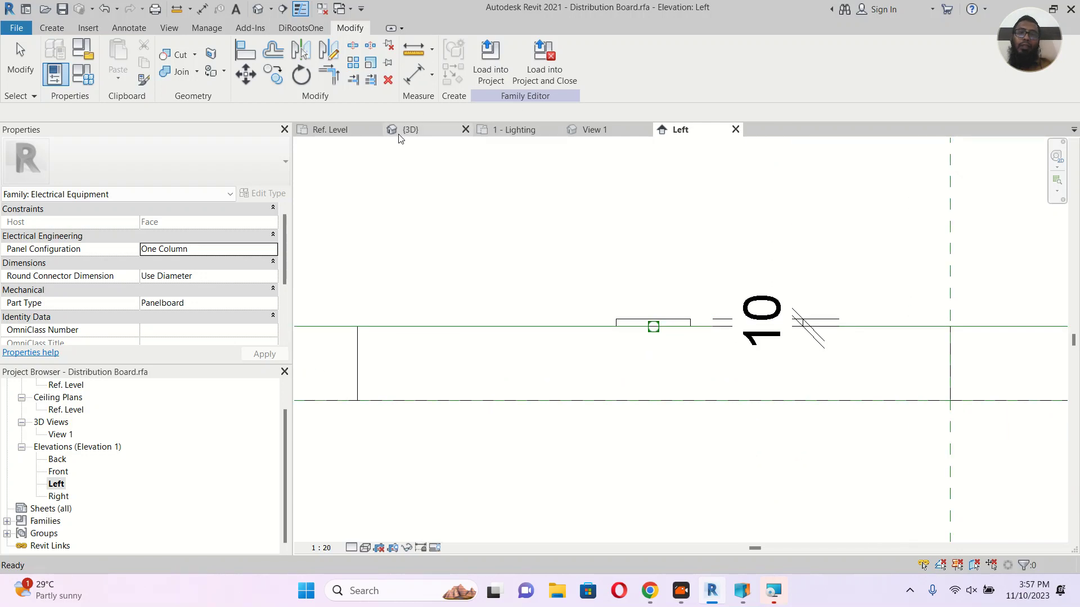
In the Ref. Level plan, dimension the small block's lower edge from the panel's base edge and lock that distance.
left_click(347, 130)
scroll(523, 313, "up", 1)
key("d")
key("i")
left_click(474, 290)
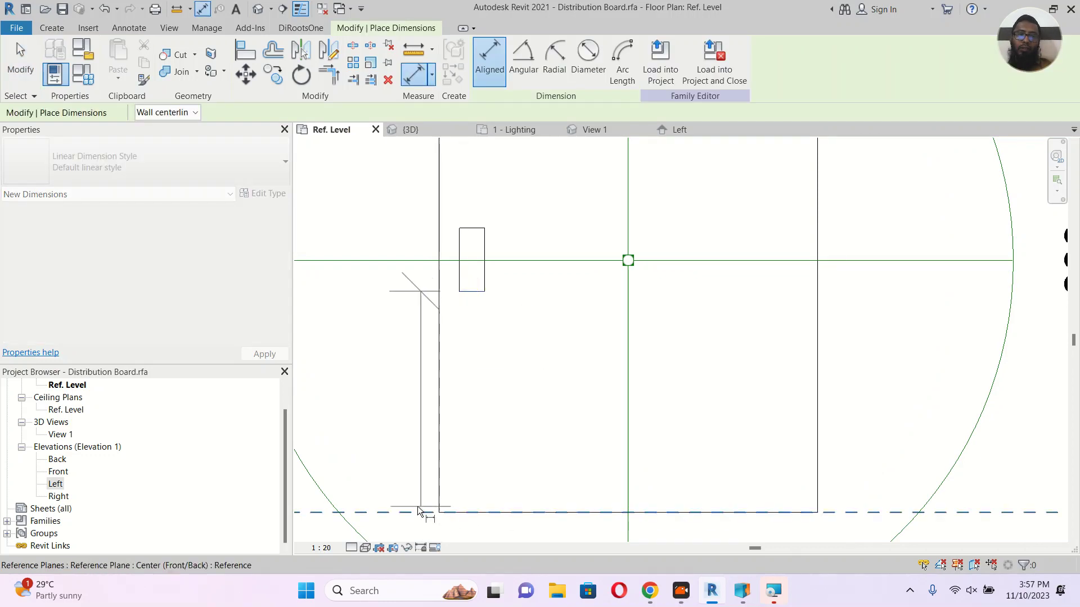
left_click(478, 514)
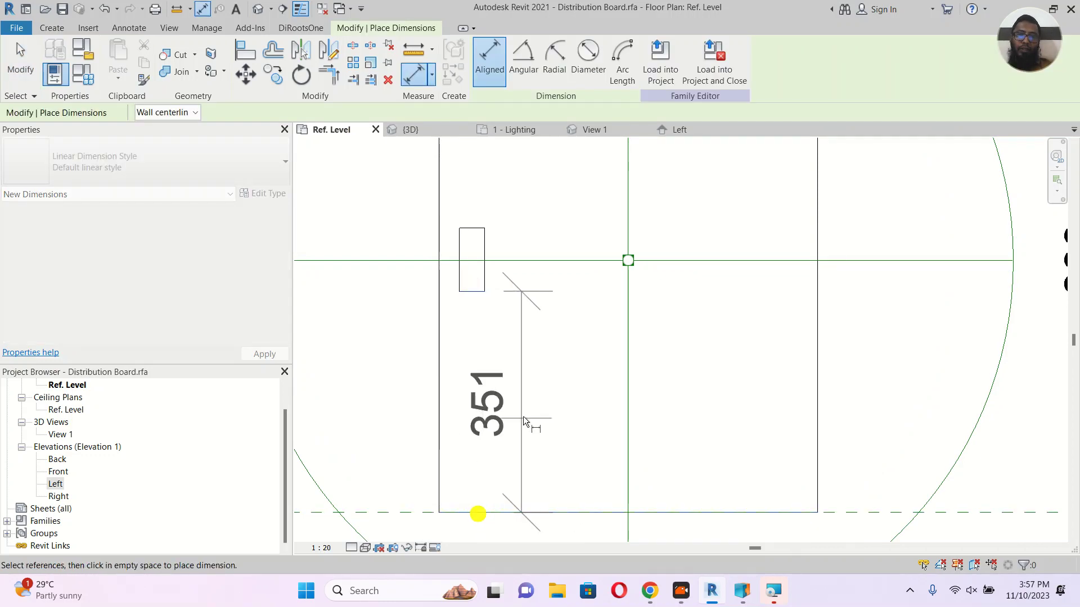
left_click(535, 410)
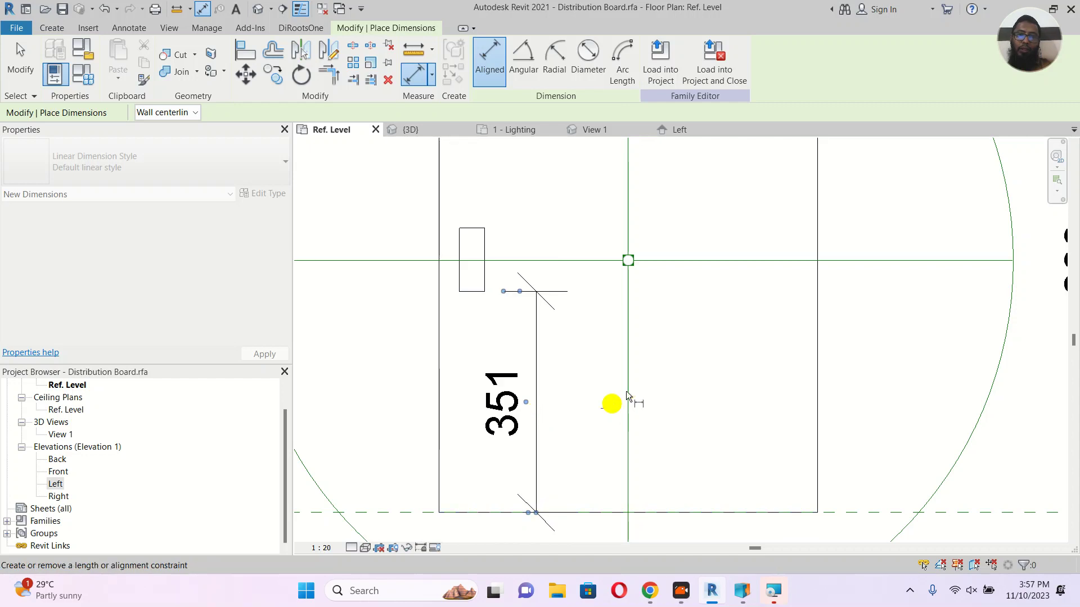
scroll(620, 365, "down", 4)
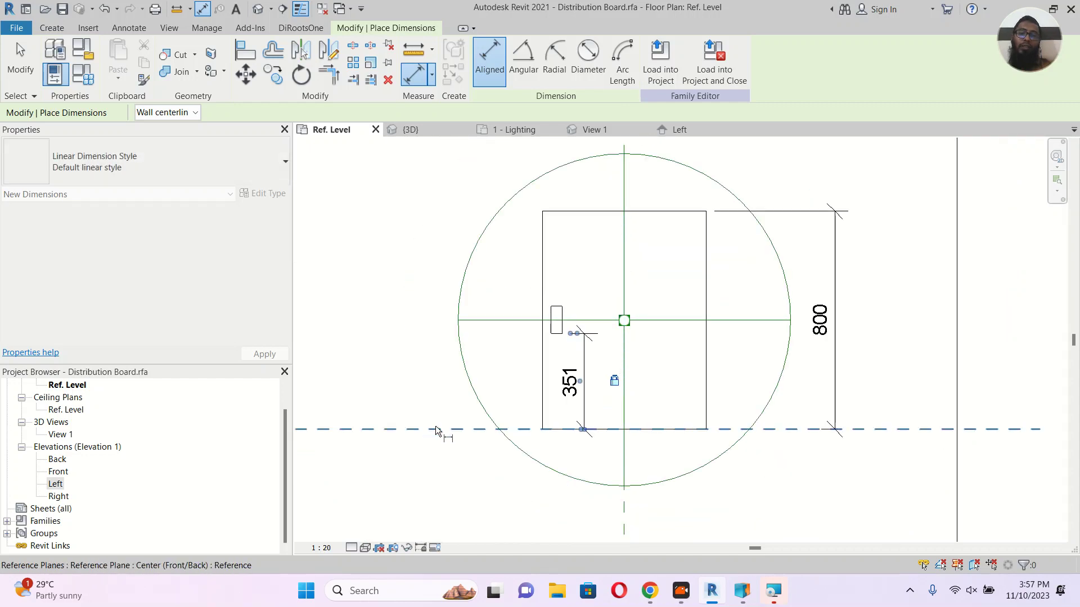
key("Escape")
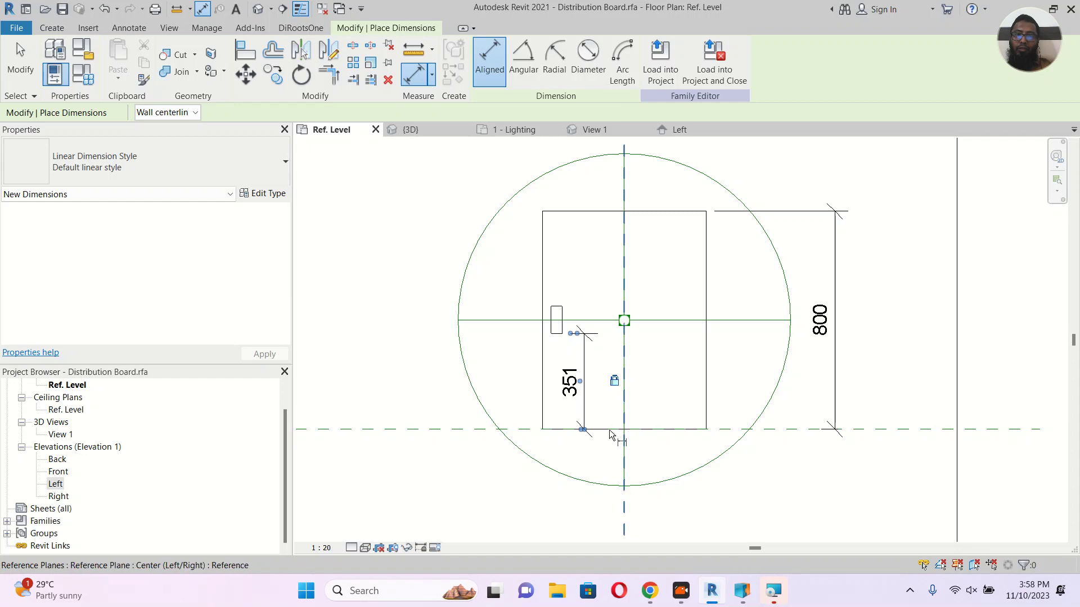
scroll(565, 327, "up", 4)
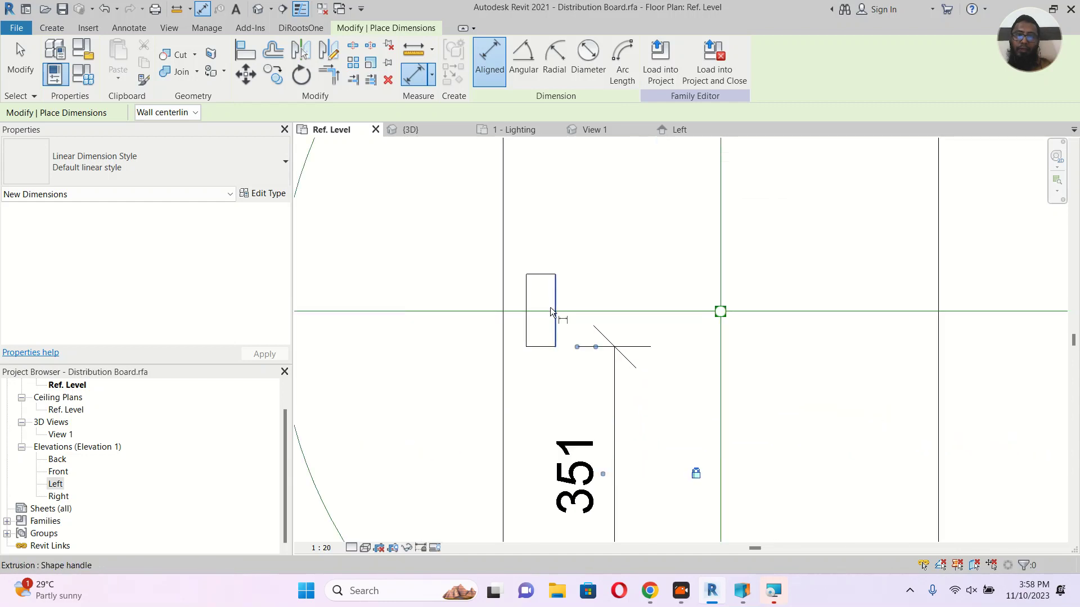
scroll(550, 307, "up", 2)
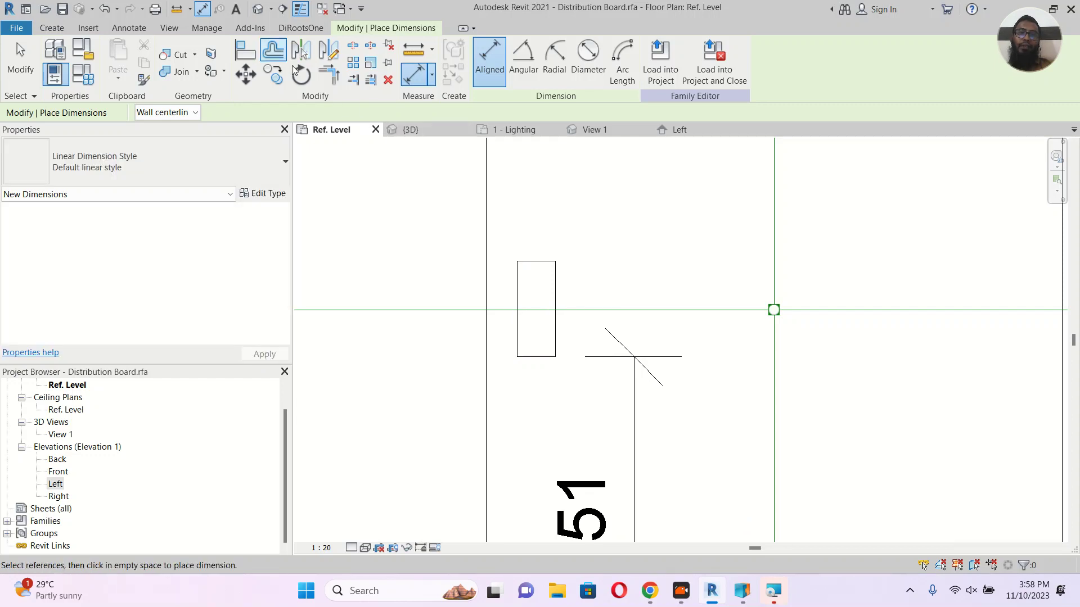
key("Escape")
key("Escape")
Reload the distribution board family into the project and check the small block on the board in the family's and project's 3D views.
left_click(491, 70)
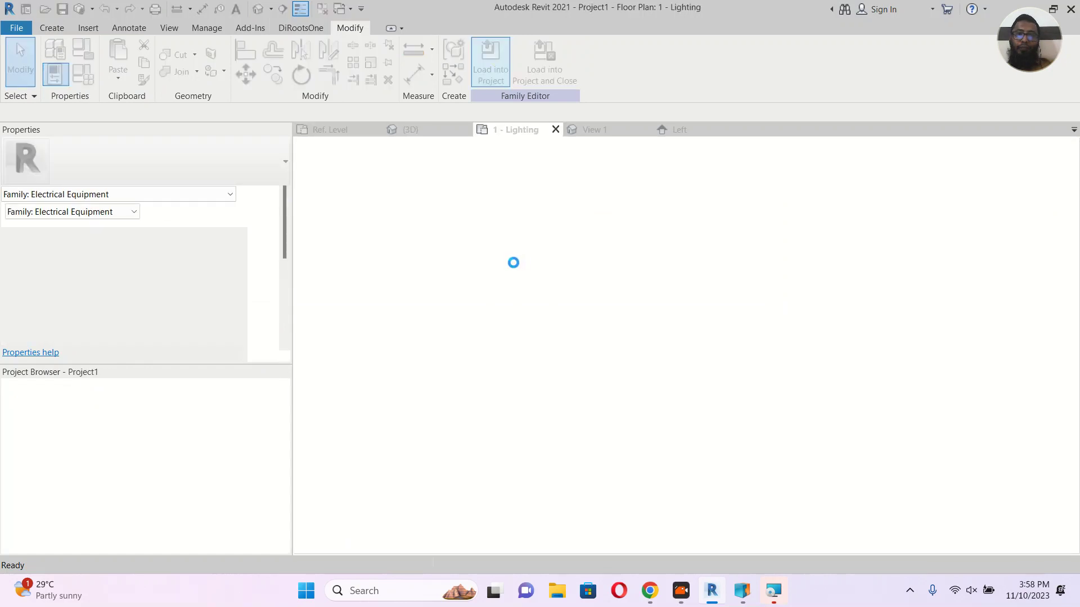
left_click(506, 260)
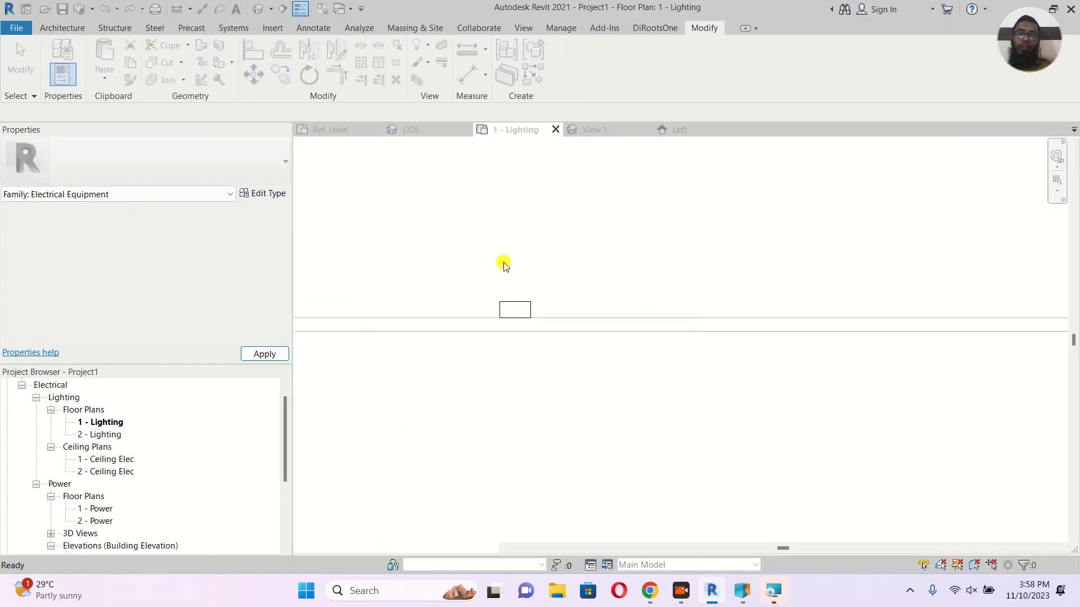
left_click(588, 130)
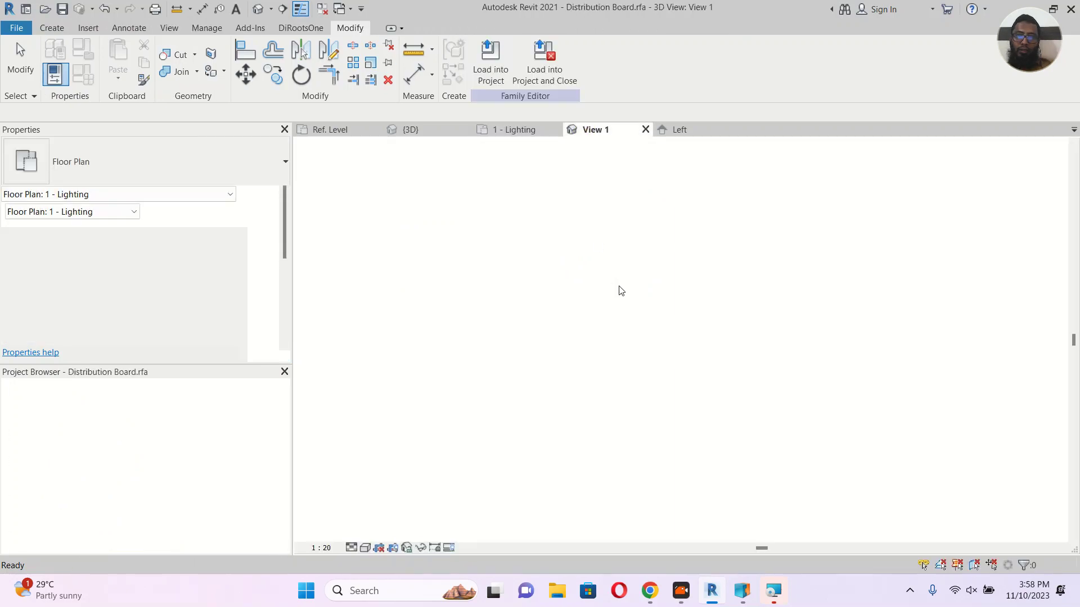
scroll(611, 322, "up", 5)
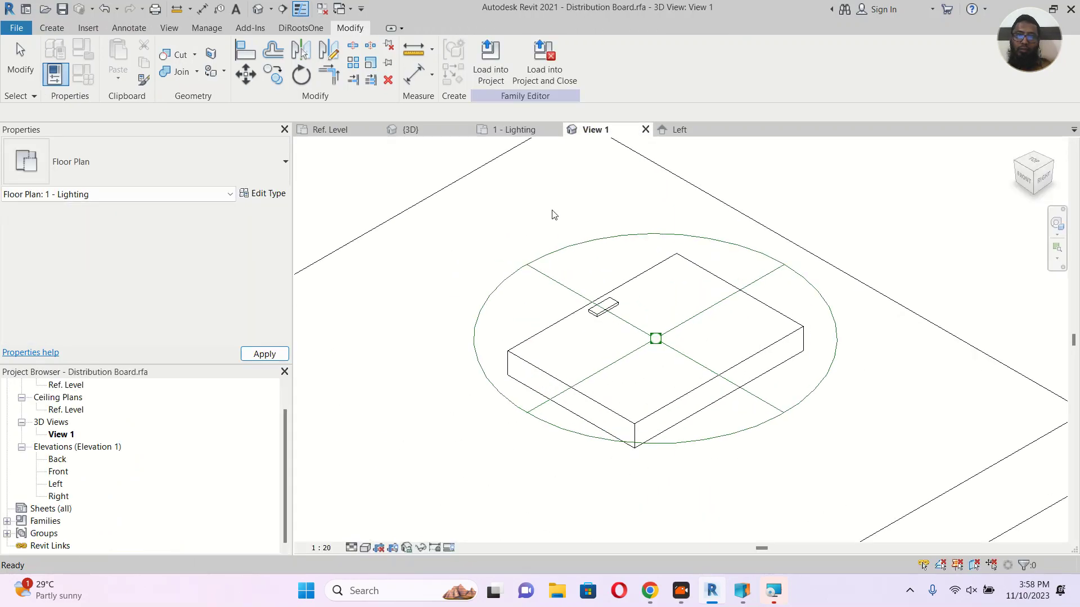
left_click(436, 133)
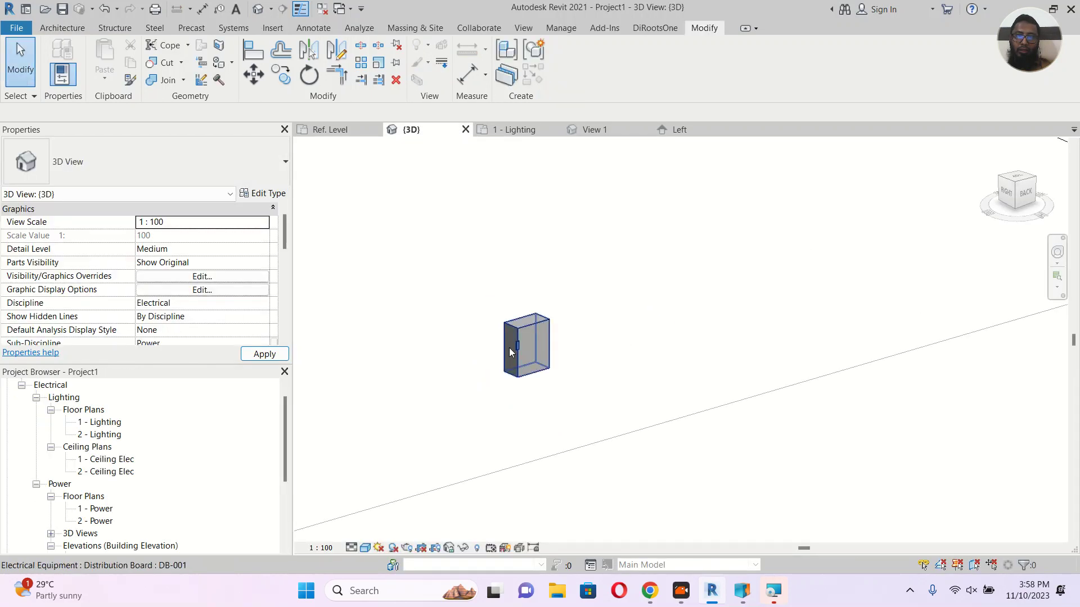
scroll(508, 347, "up", 6)
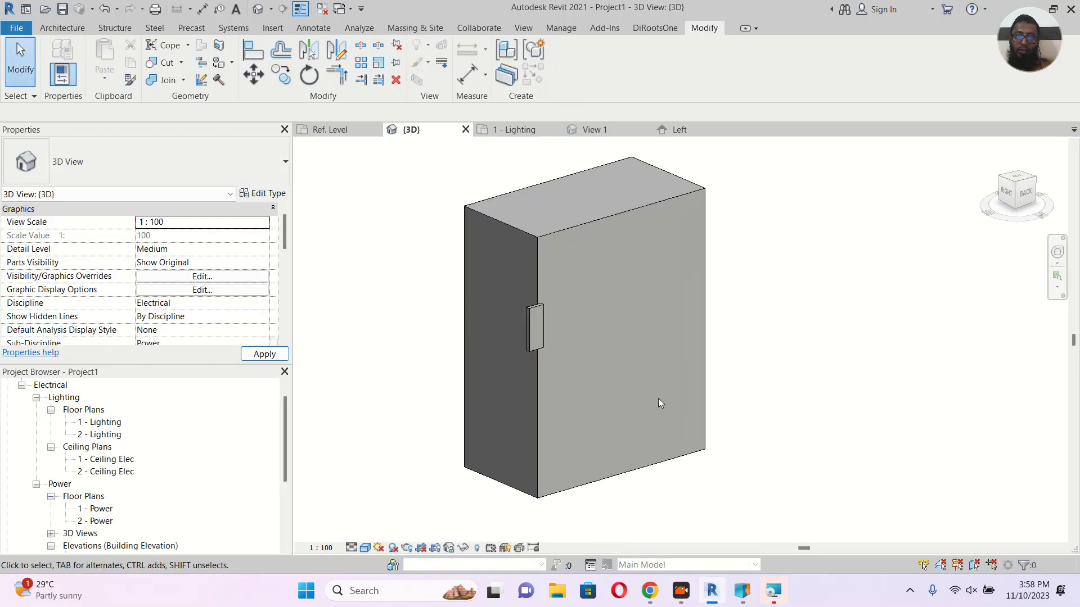
In the Ref. Level plan, dimension the small block's left edge from the panel's left edge and lock that distance.
left_click(334, 137)
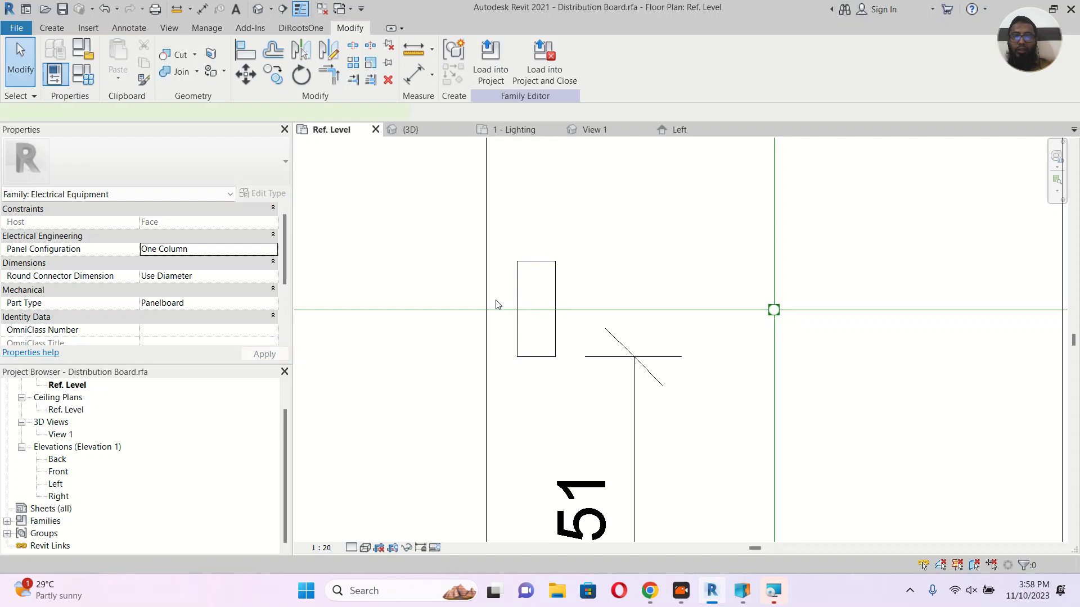
key("d")
key("i")
left_click(517, 284)
left_click(489, 271)
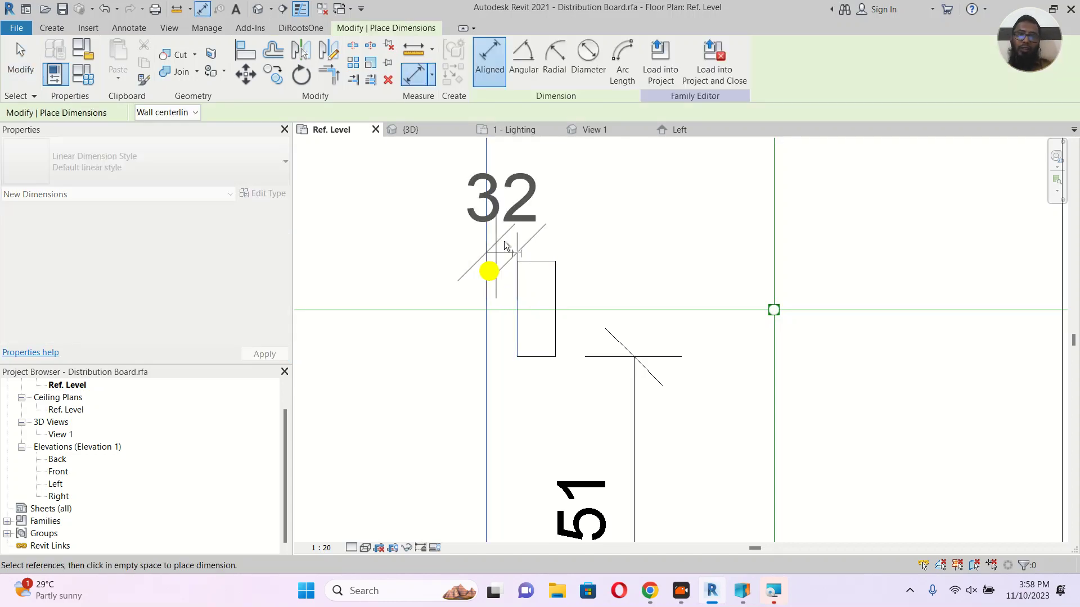
left_click(513, 235)
scroll(507, 321, "down", 1)
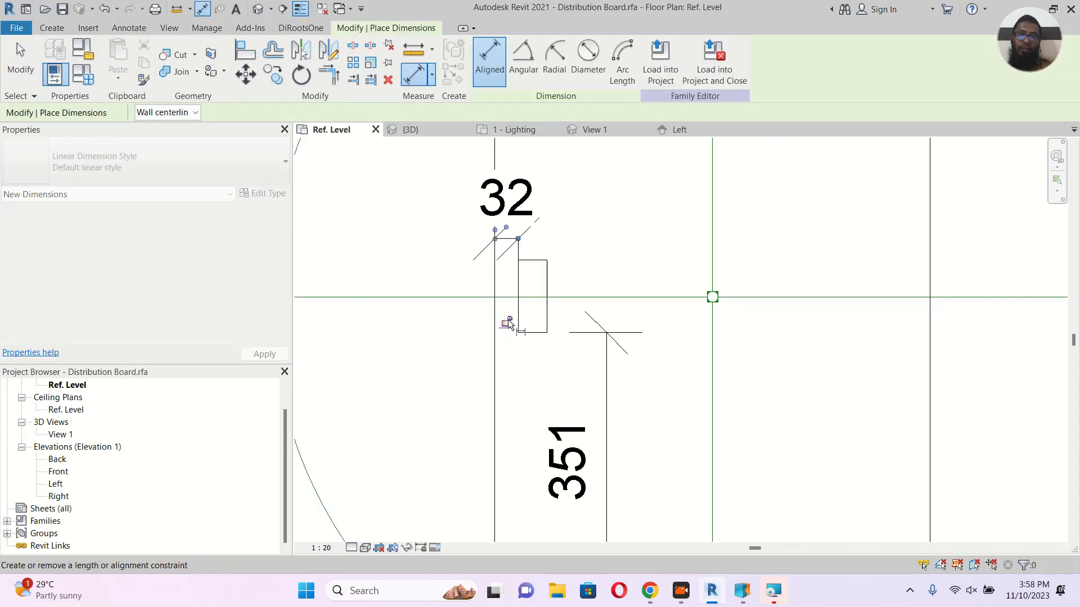
Load the updated distribution board family into the project again and show the board in the project's 3D view.
left_click(661, 82)
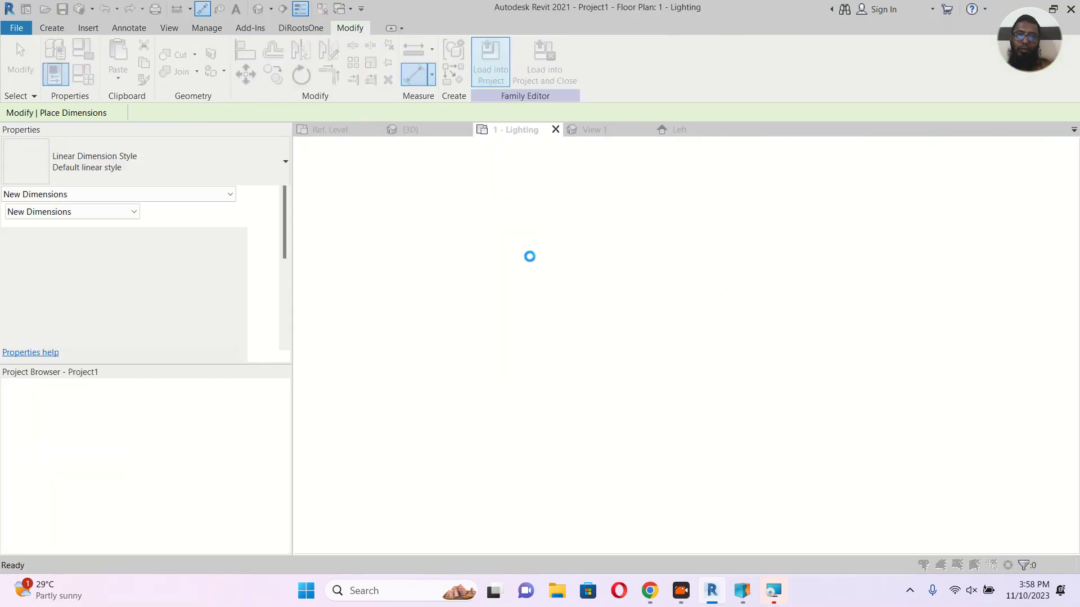
left_click(530, 259)
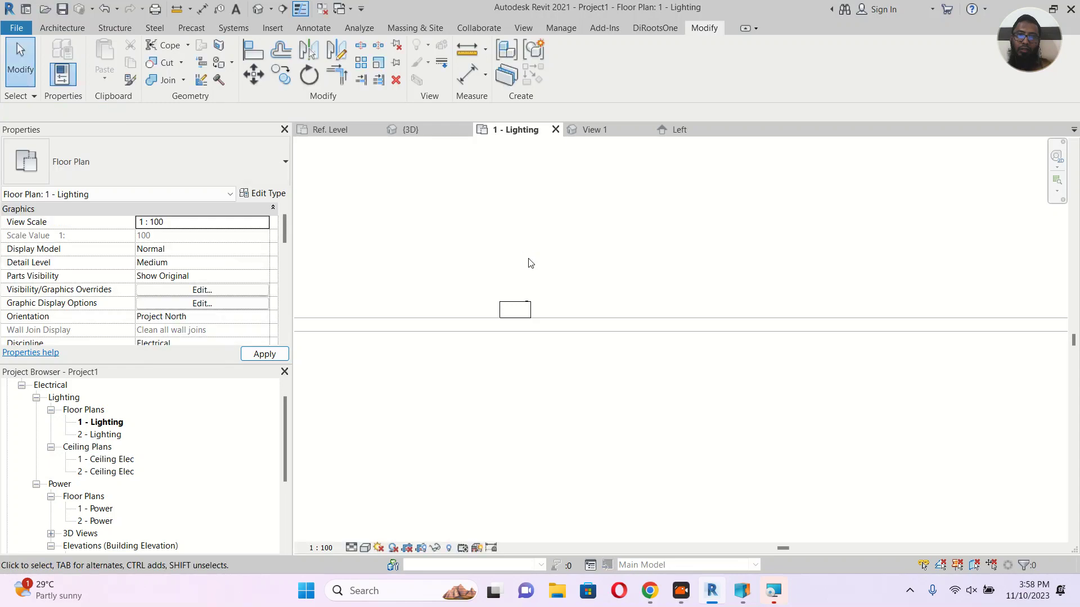
left_click(413, 131)
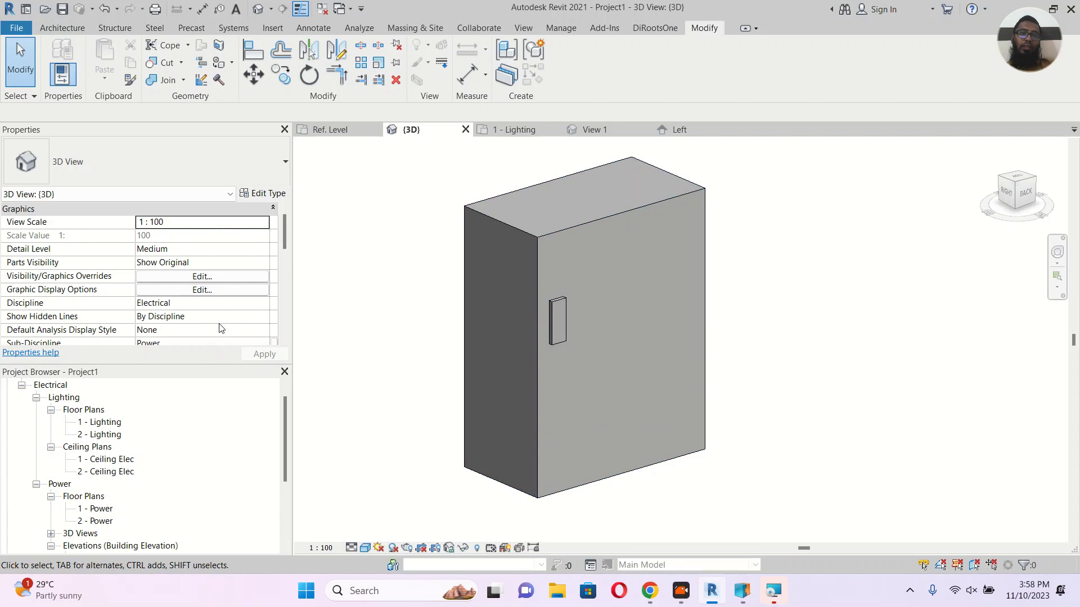
Set the placed distribution board's Depth to 100 in the project.
left_click(525, 228)
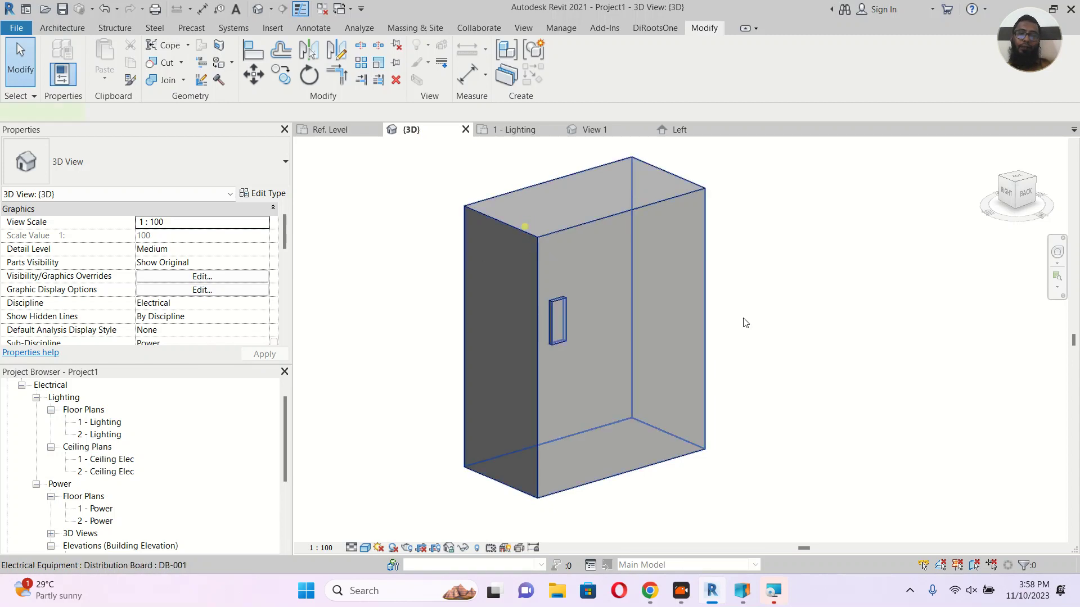
scroll(136, 291, "down", 5)
scroll(136, 290, "down", 5)
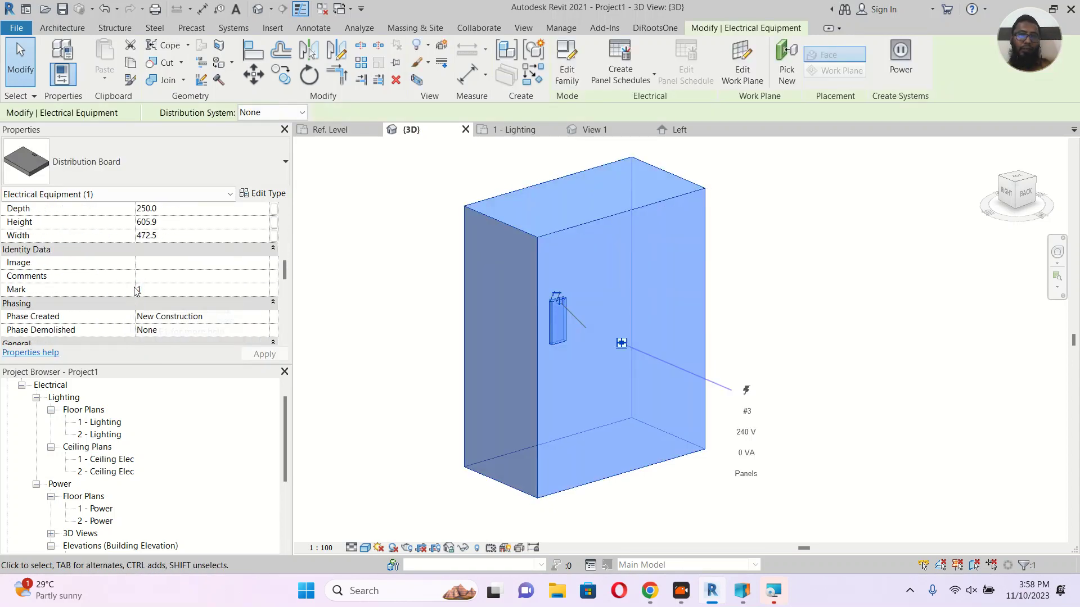
scroll(146, 281, "up", 1)
left_click(185, 237)
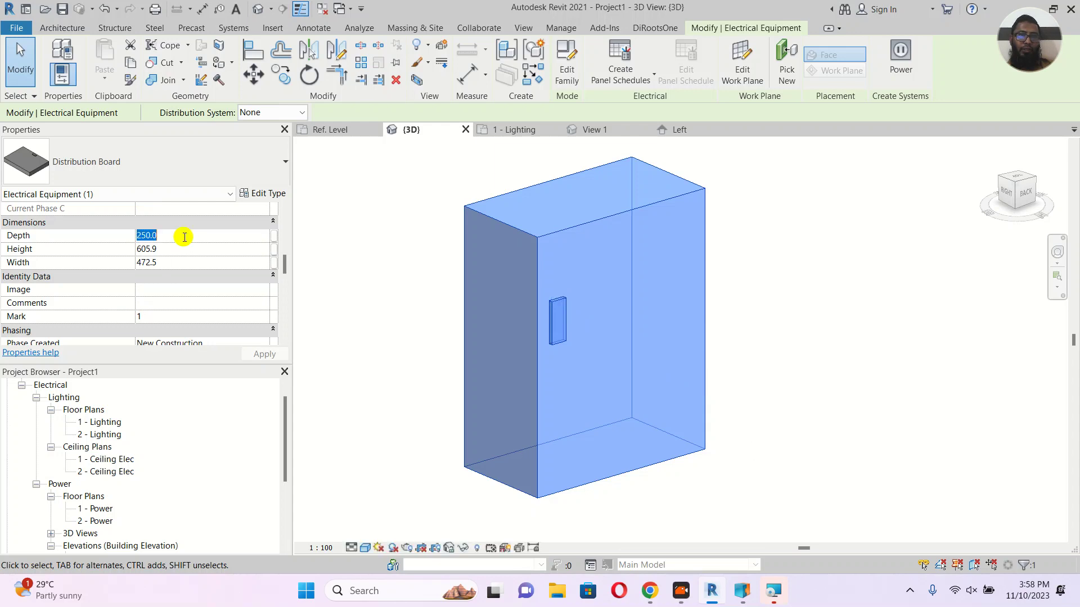
type("100")
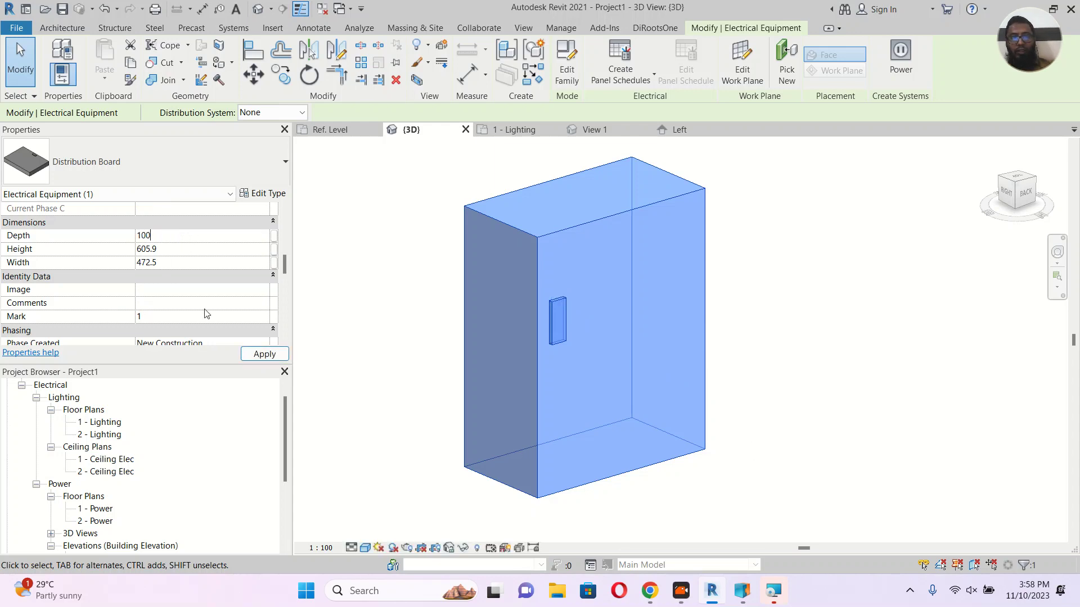
left_click(260, 354)
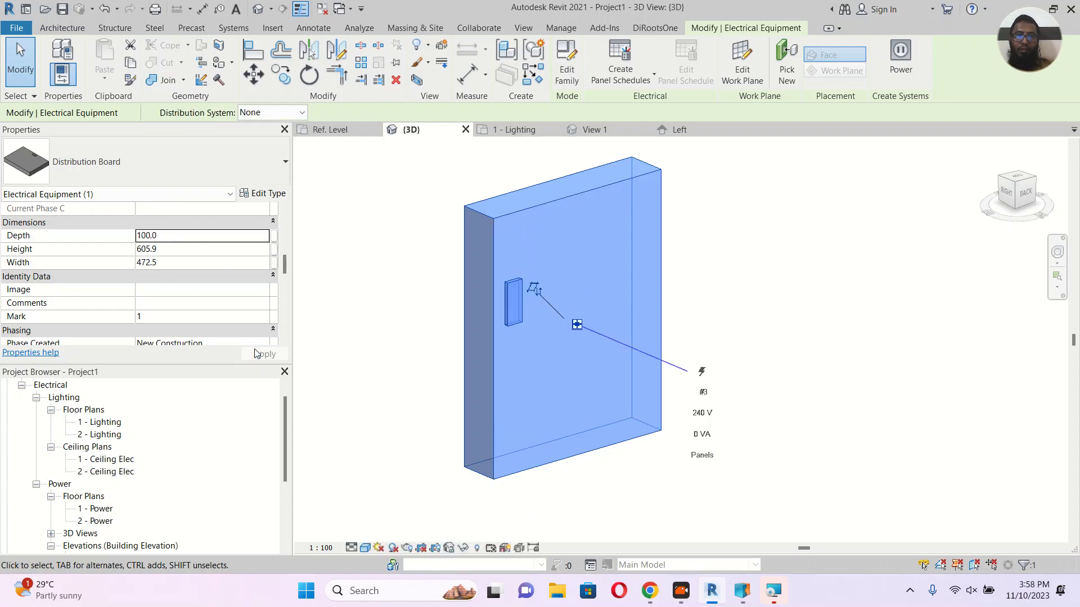
key("Escape")
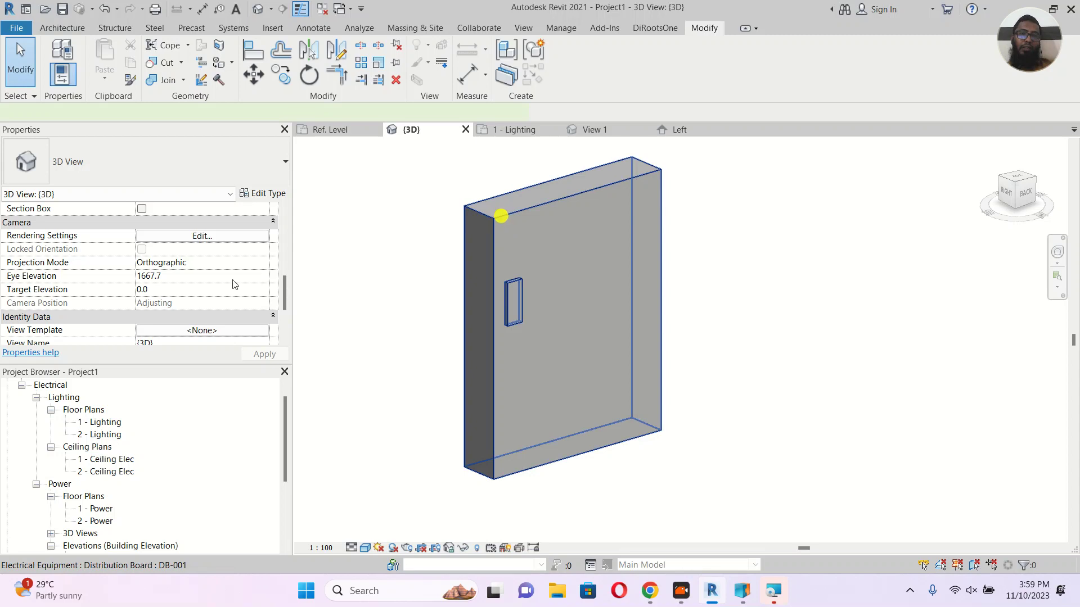
Set the placed distribution board's Height to 800 and its Width to 600.
left_click(502, 216)
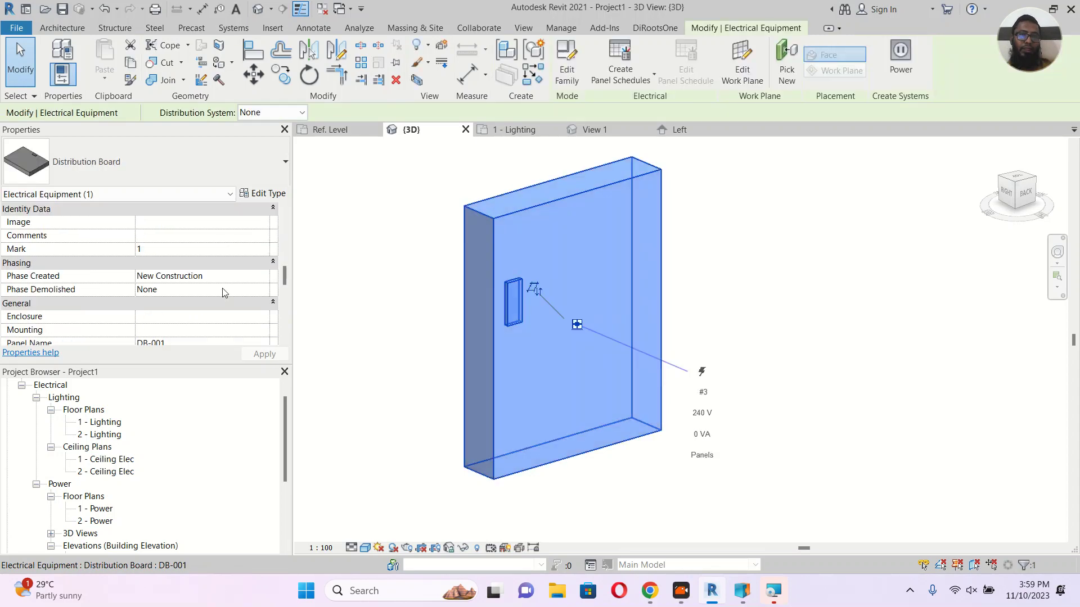
left_click(166, 248)
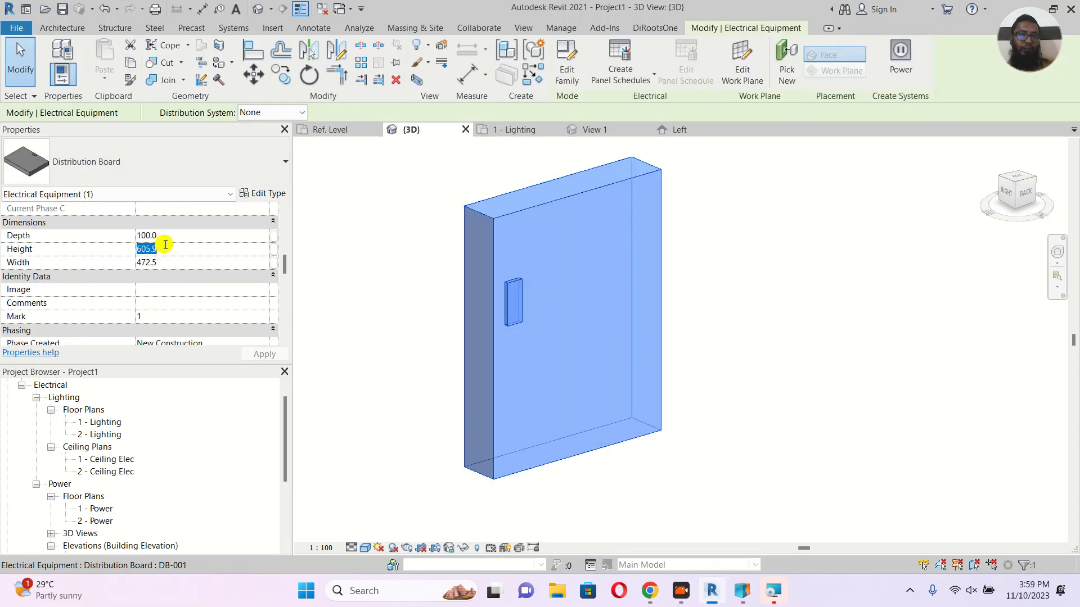
type("800")
left_click(260, 357)
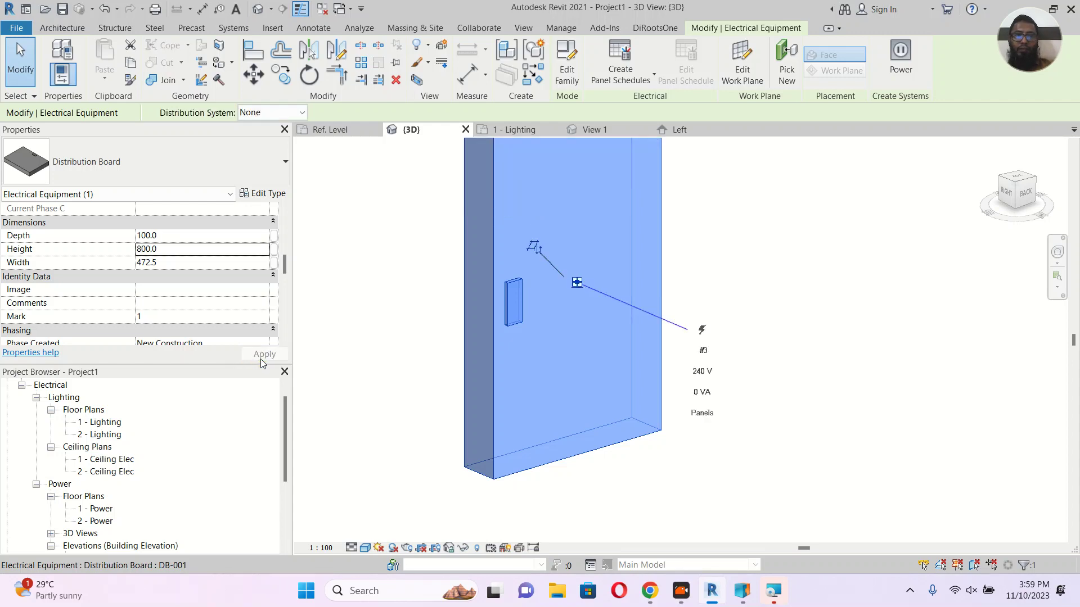
scroll(535, 442, "down", 4)
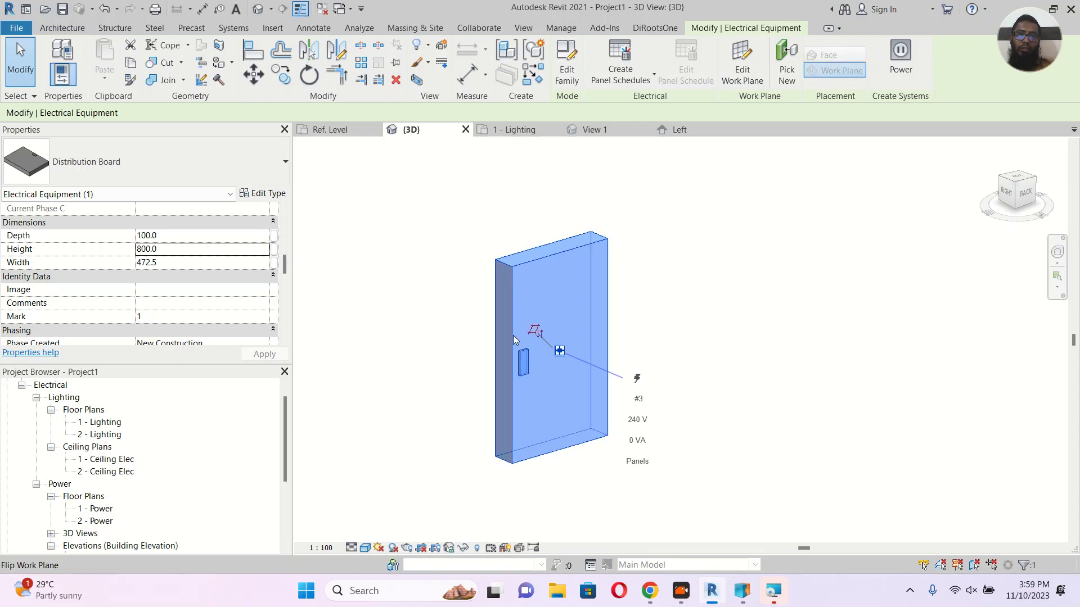
left_click(187, 263)
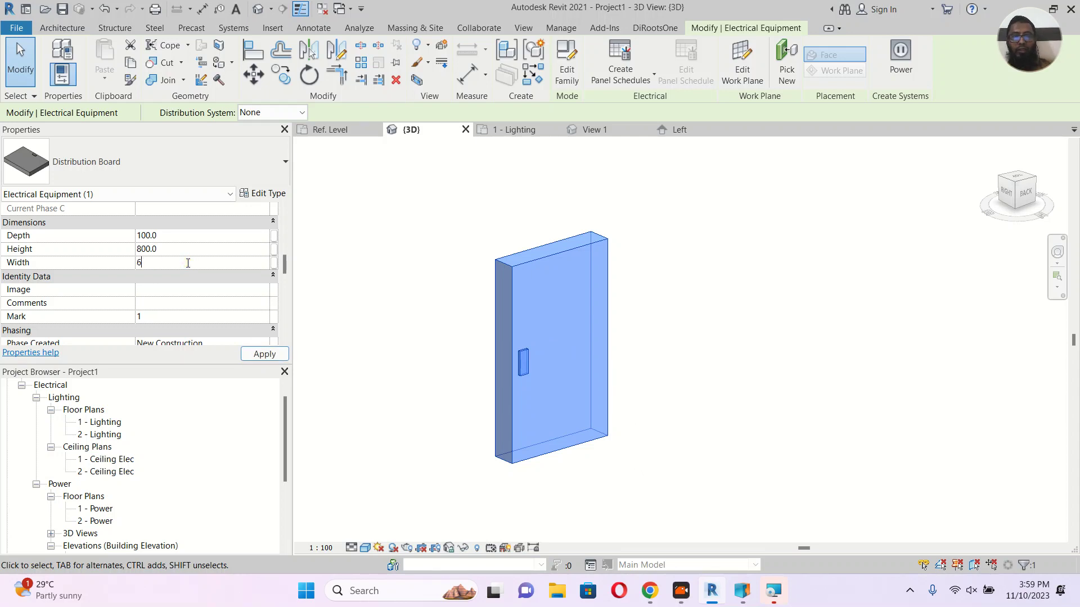
left_click(261, 351)
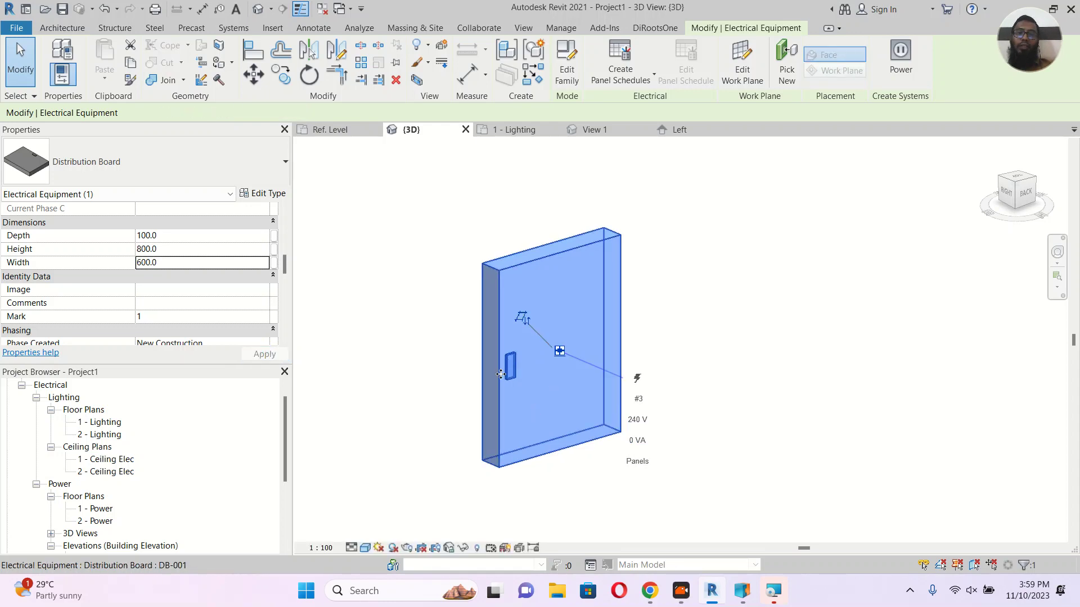
left_click(429, 425)
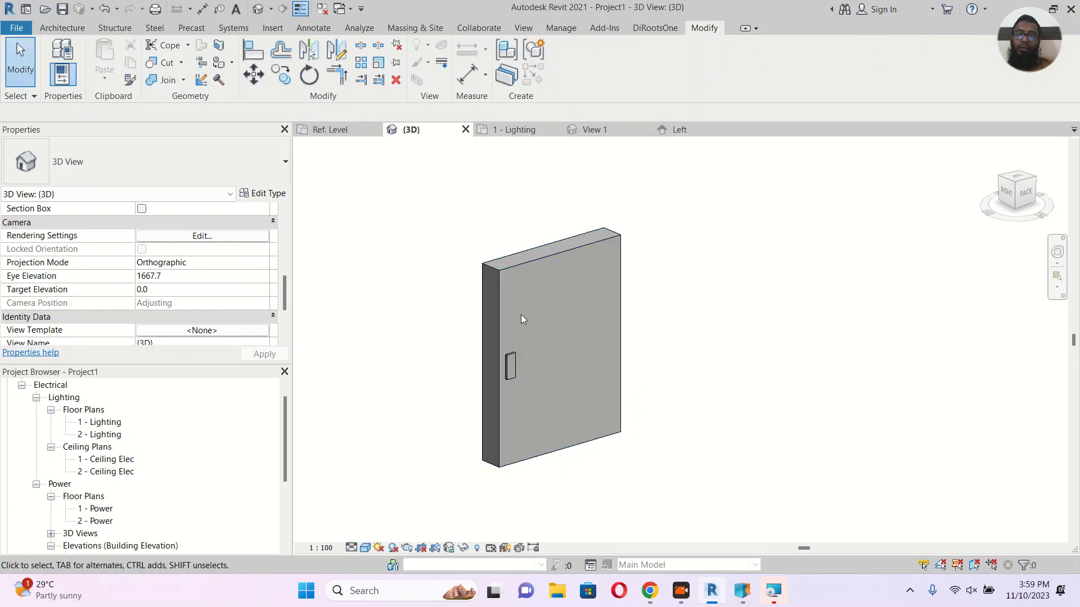
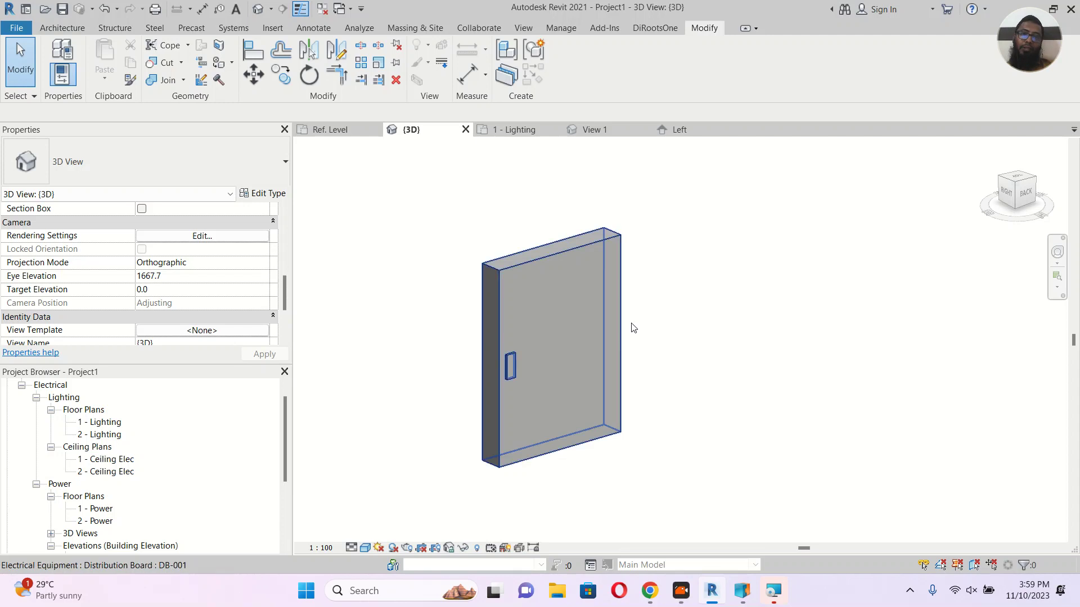
left_click(341, 131)
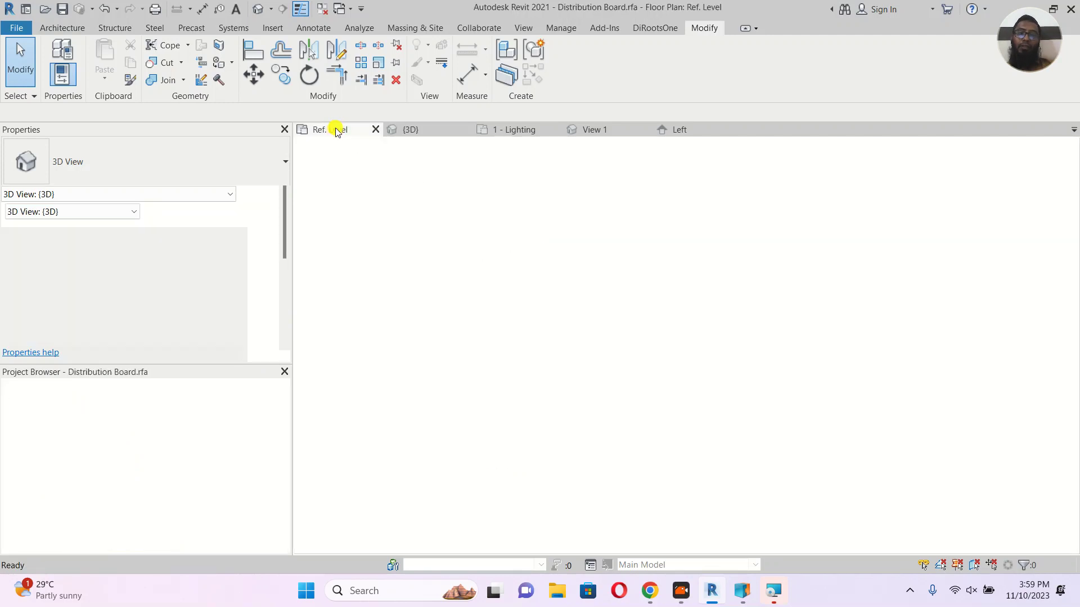
key("d")
key("i")
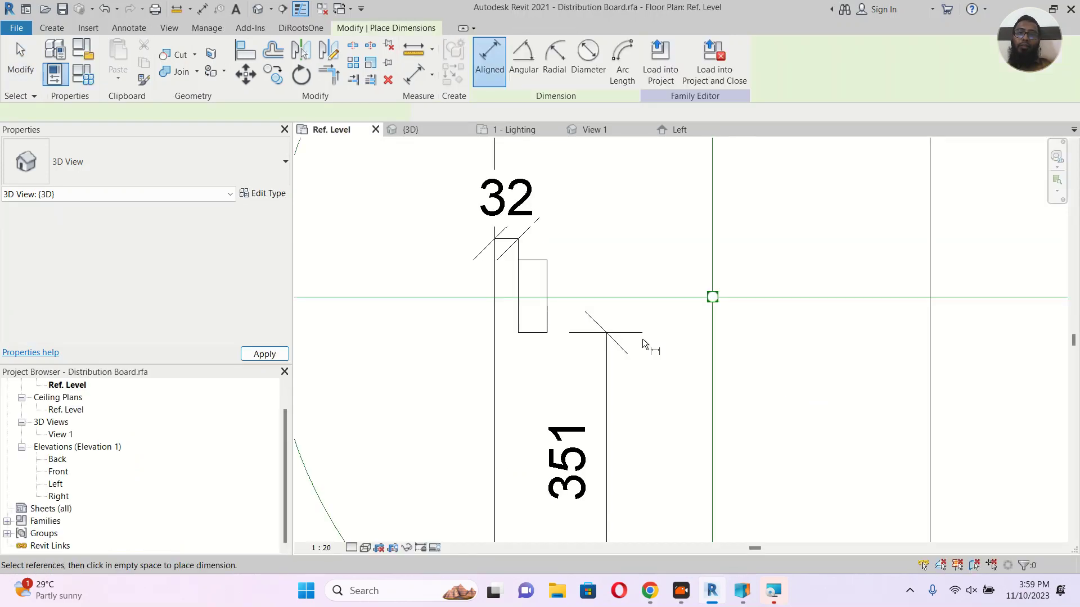
scroll(622, 337, "down", 4)
key("Escape")
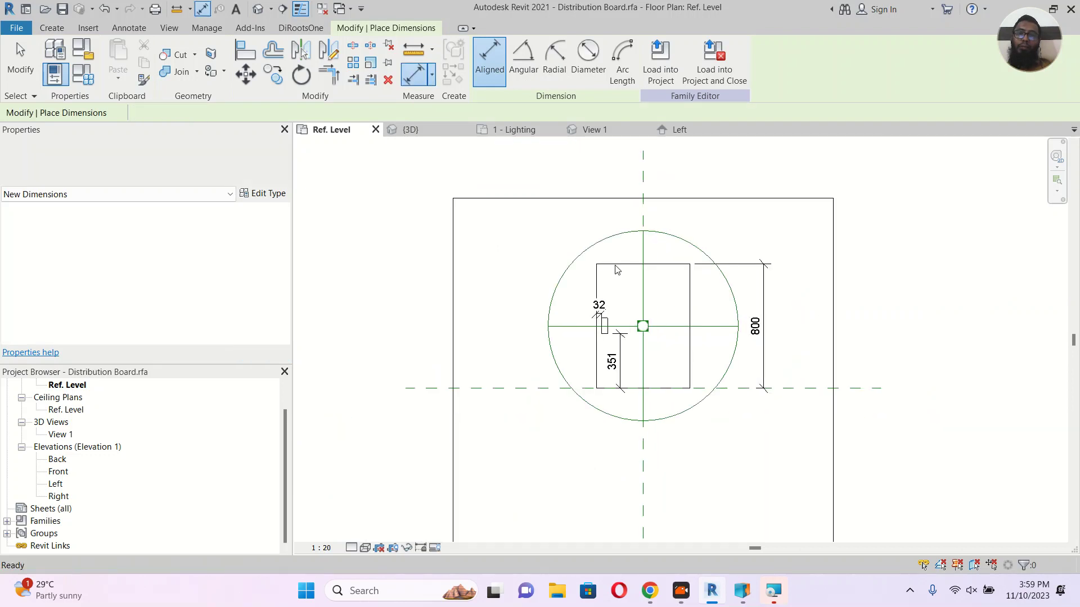
key("Escape")
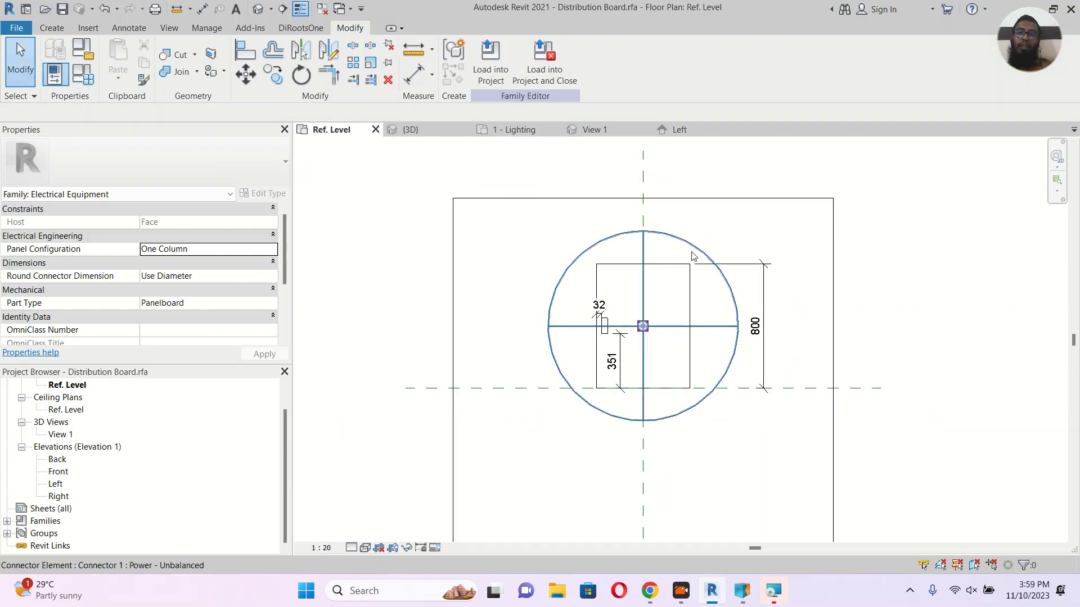
Examine the power connector's electrical load properties in the Ref. Level plan and its placement in the family's 3D view.
left_click(729, 326)
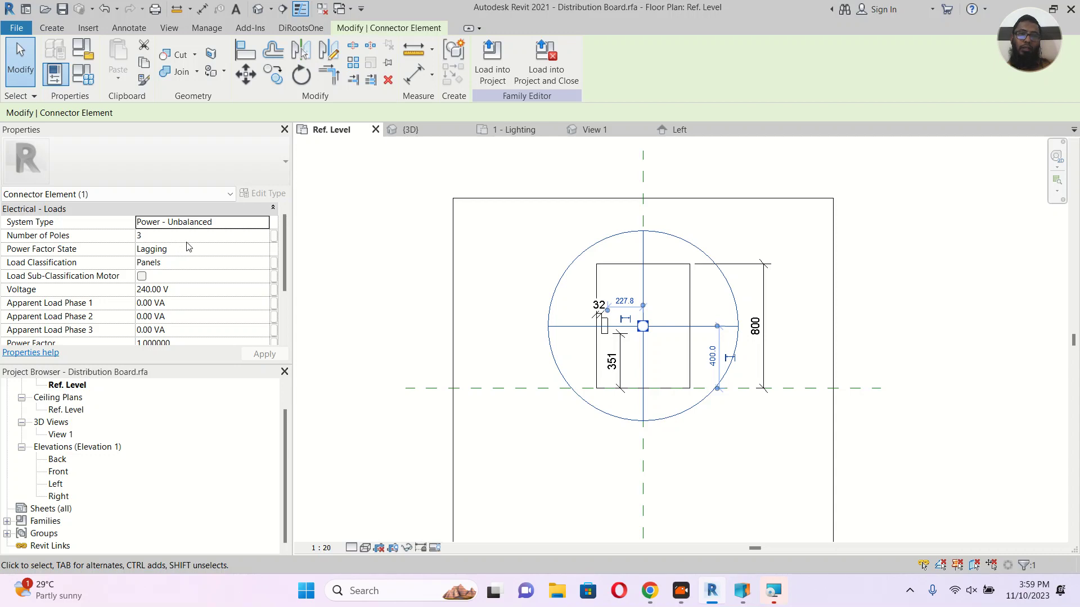
left_click(424, 319)
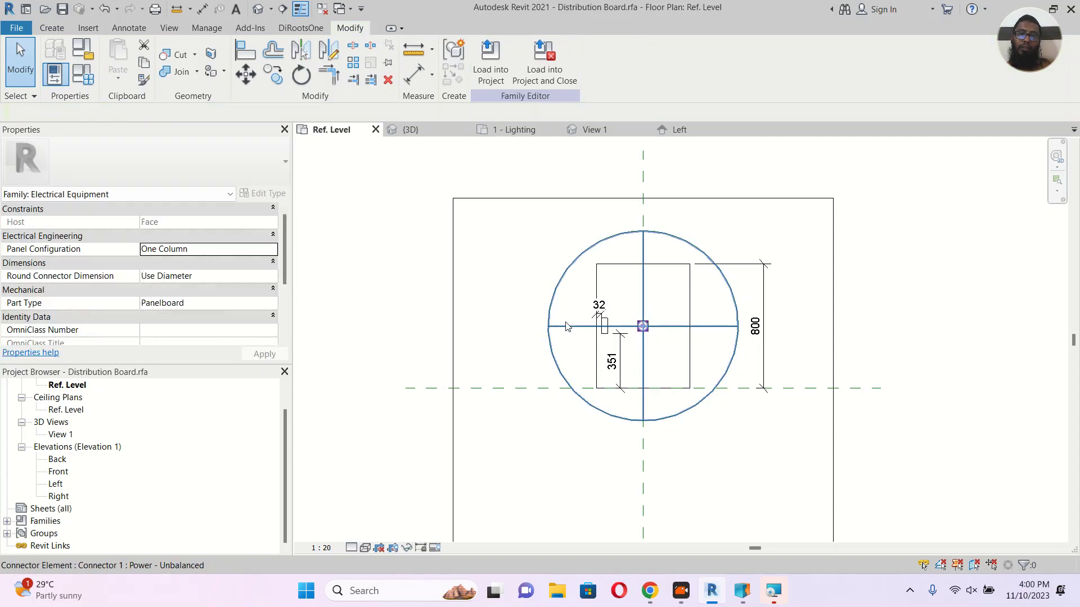
left_click(418, 129)
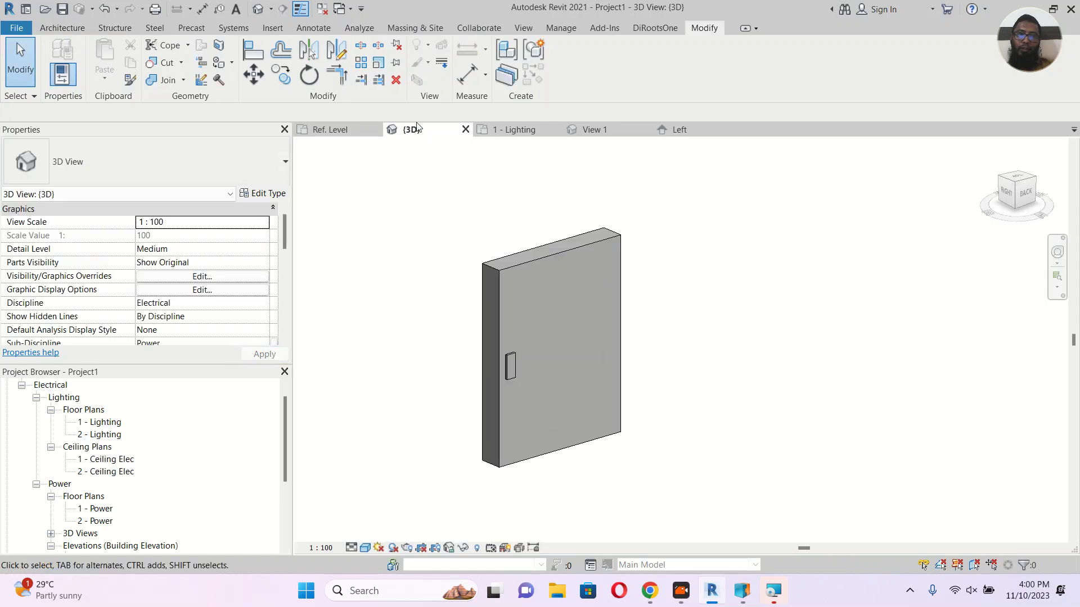
left_click(591, 130)
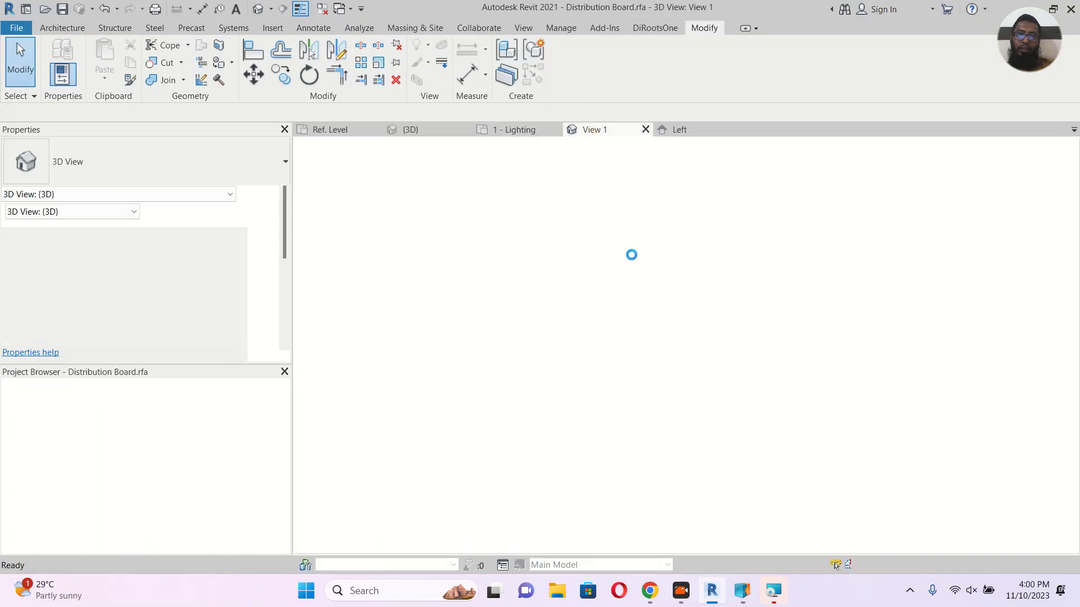
scroll(580, 338, "down", 4)
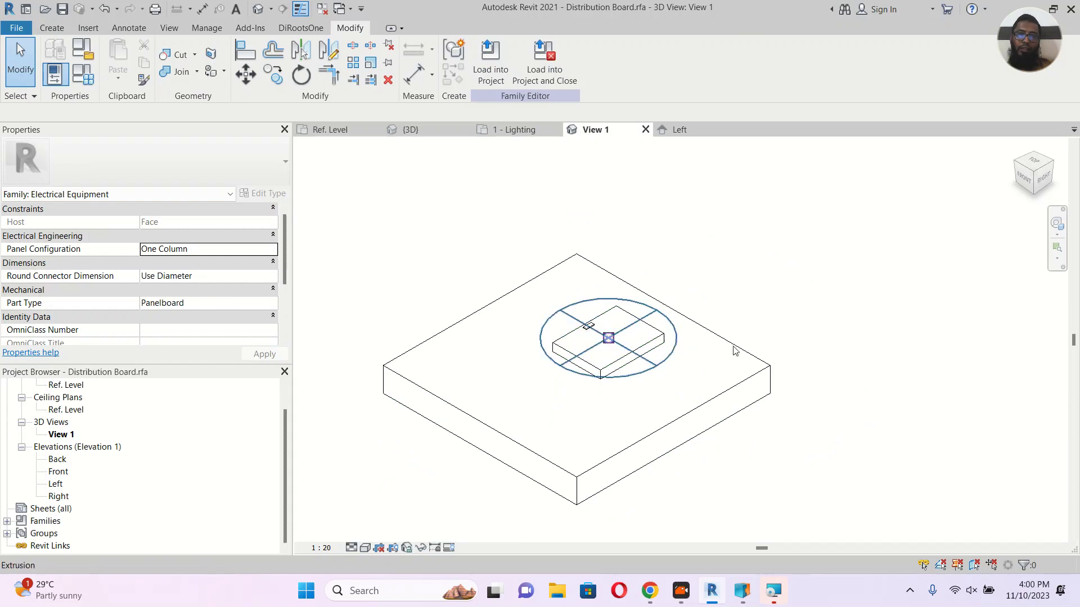
Place a cable tray connector on the board's short end face in the family's 3D view.
middle_click_drag(785, 344, 615, 272, "shift")
scroll(617, 349, "up", 4)
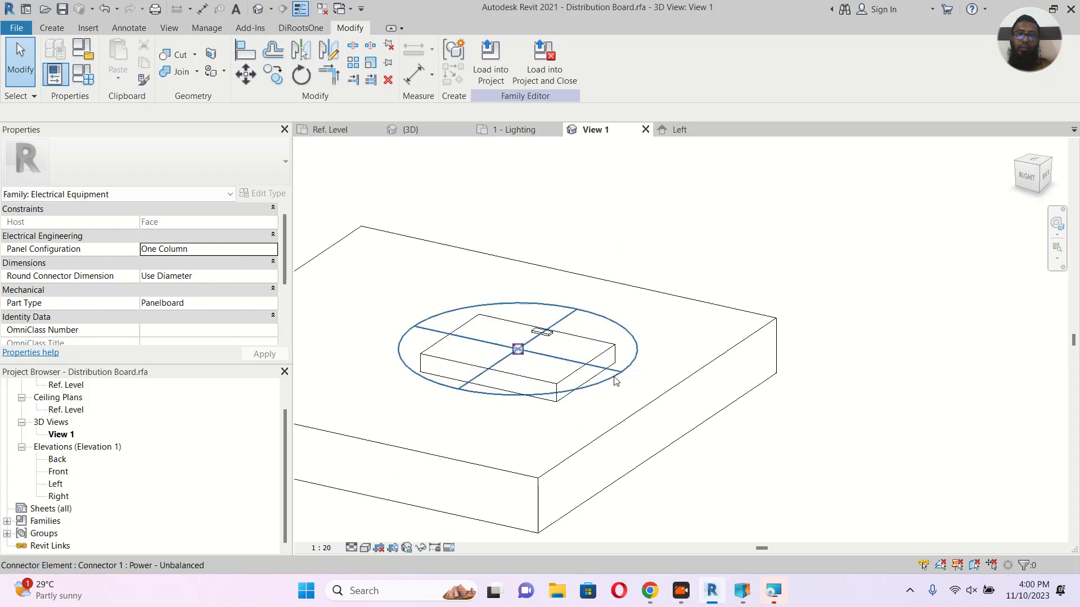
scroll(613, 378, "up", 1)
left_click(48, 25)
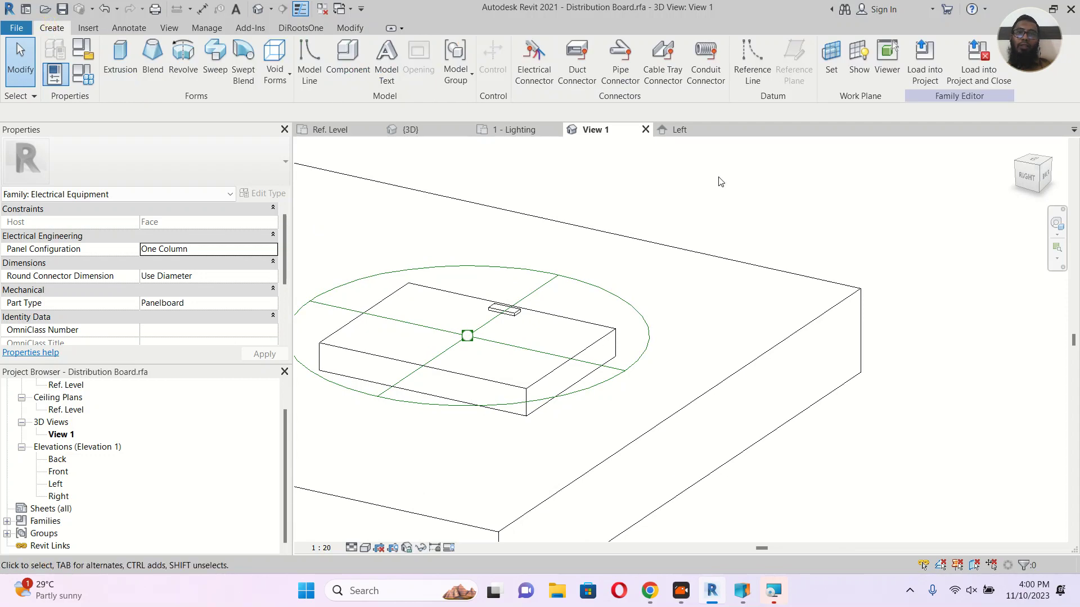
left_click(671, 62)
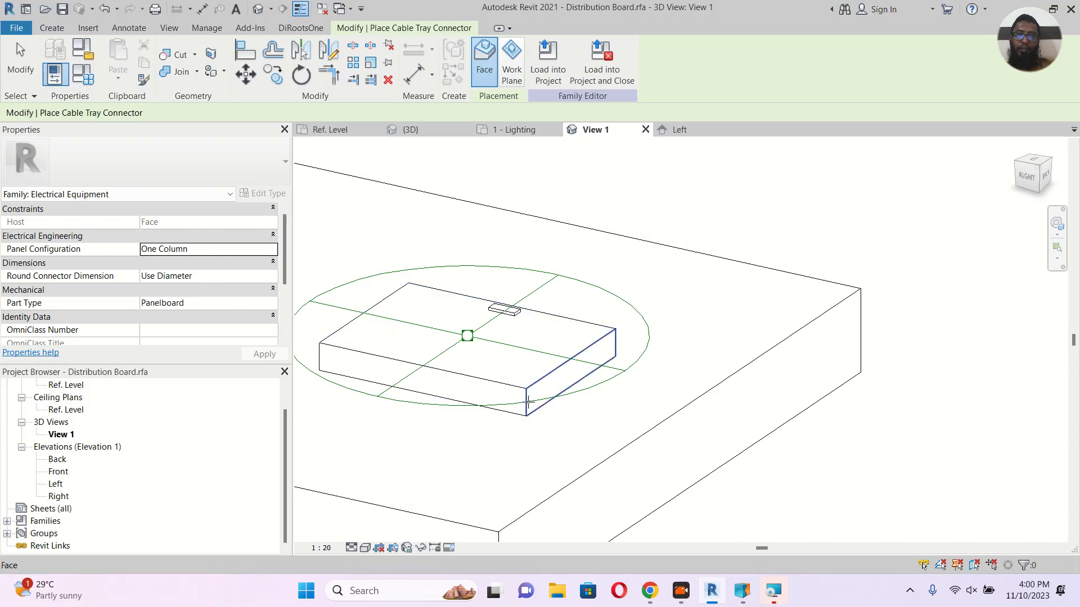
scroll(528, 401, "up", 1)
left_click(525, 403)
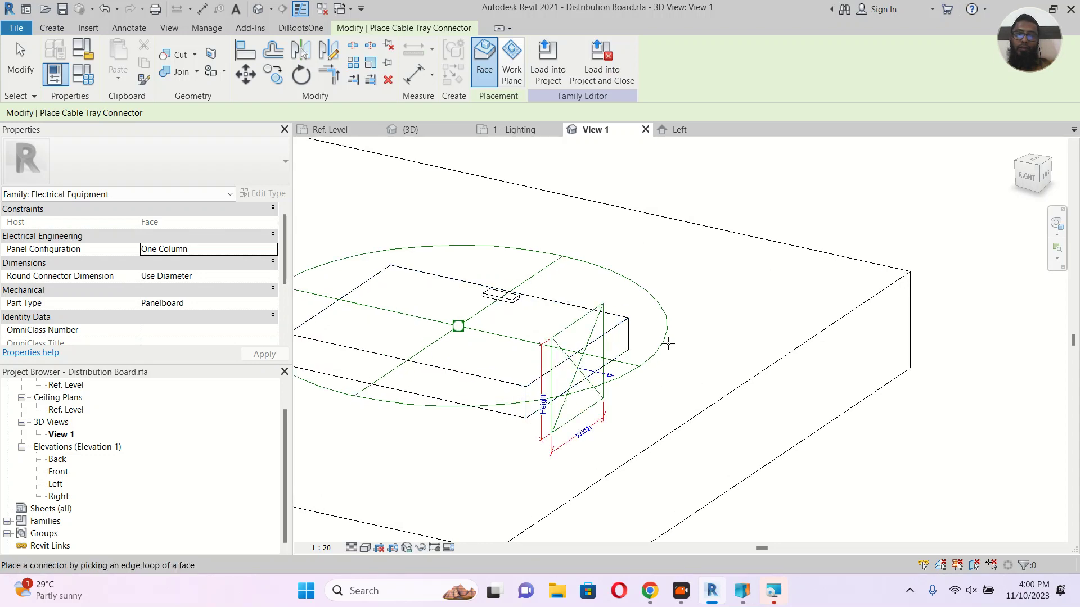
key("Escape")
Set the cable tray connector's Height to 50 and its Width to 200.
left_click(590, 315)
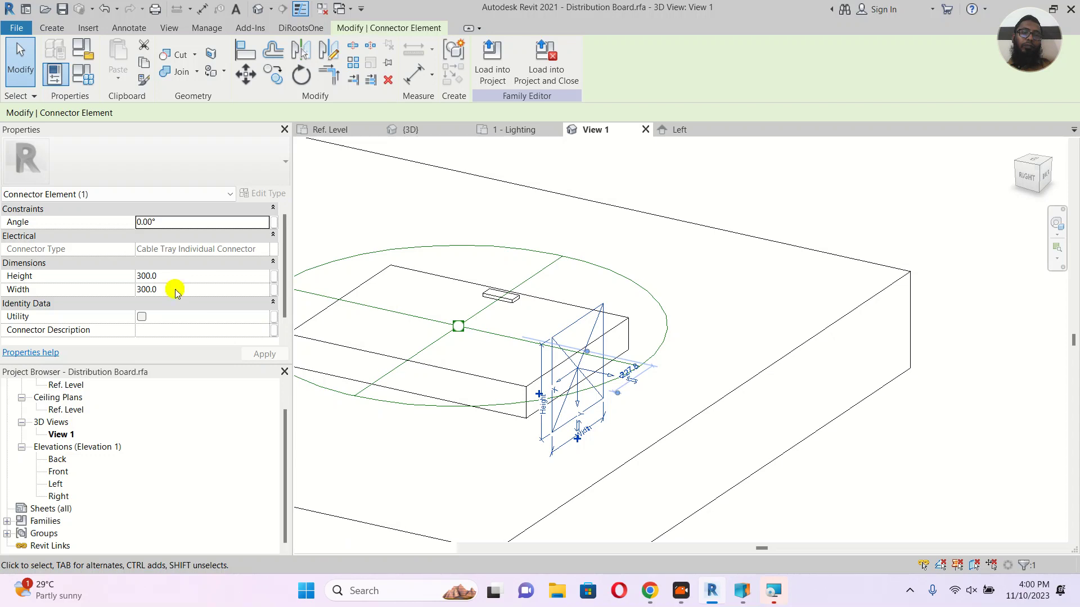
left_click(174, 289)
type("50")
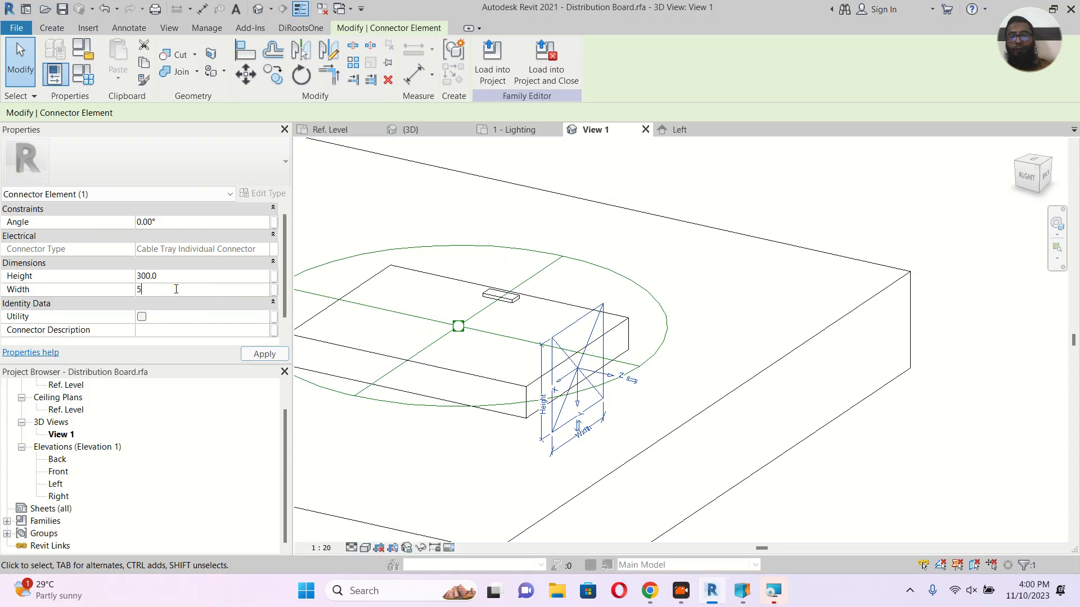
left_click(259, 354)
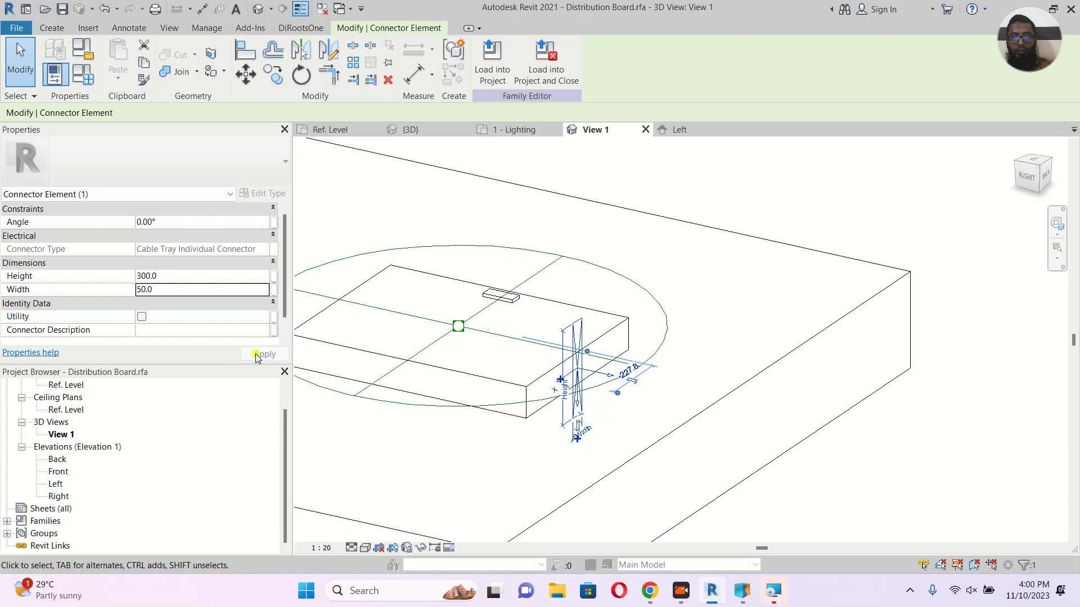
left_click(172, 273)
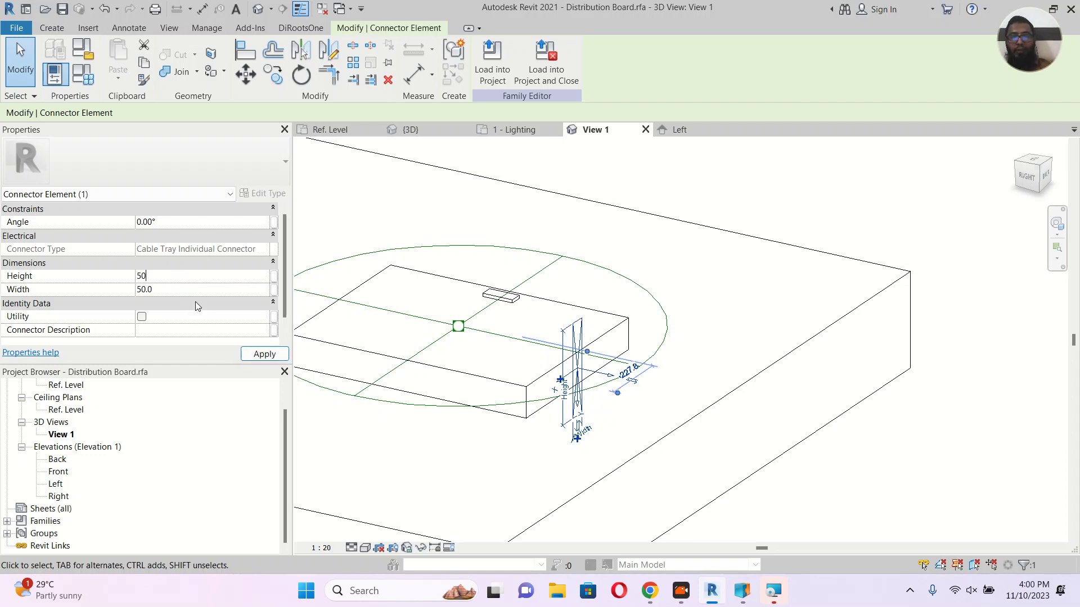
left_click(164, 289)
type("100")
left_click(265, 356)
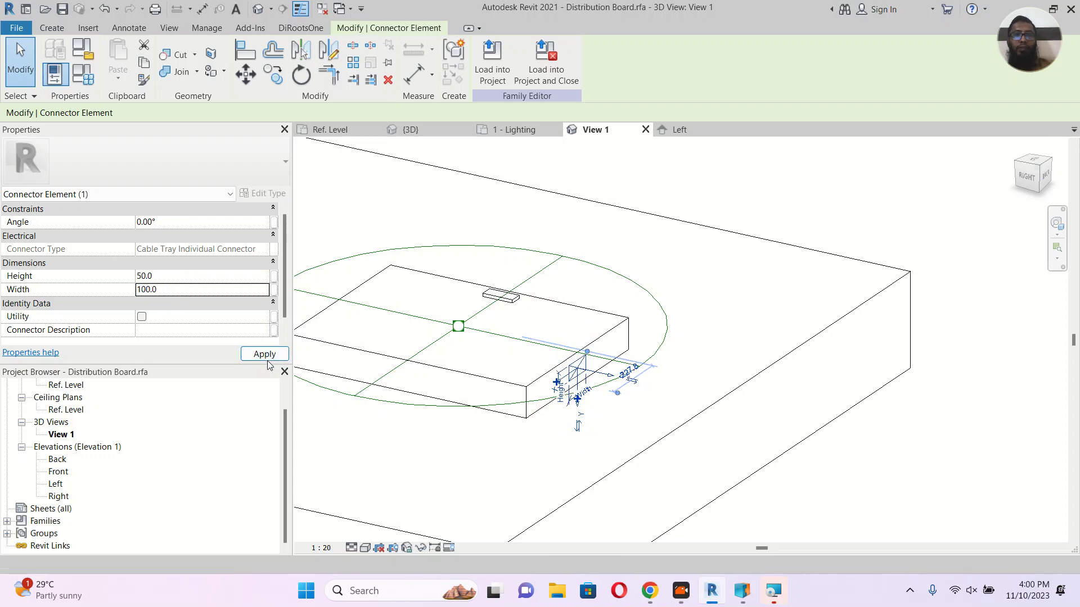
left_click(174, 288)
type("200")
left_click(252, 355)
left_click(619, 400)
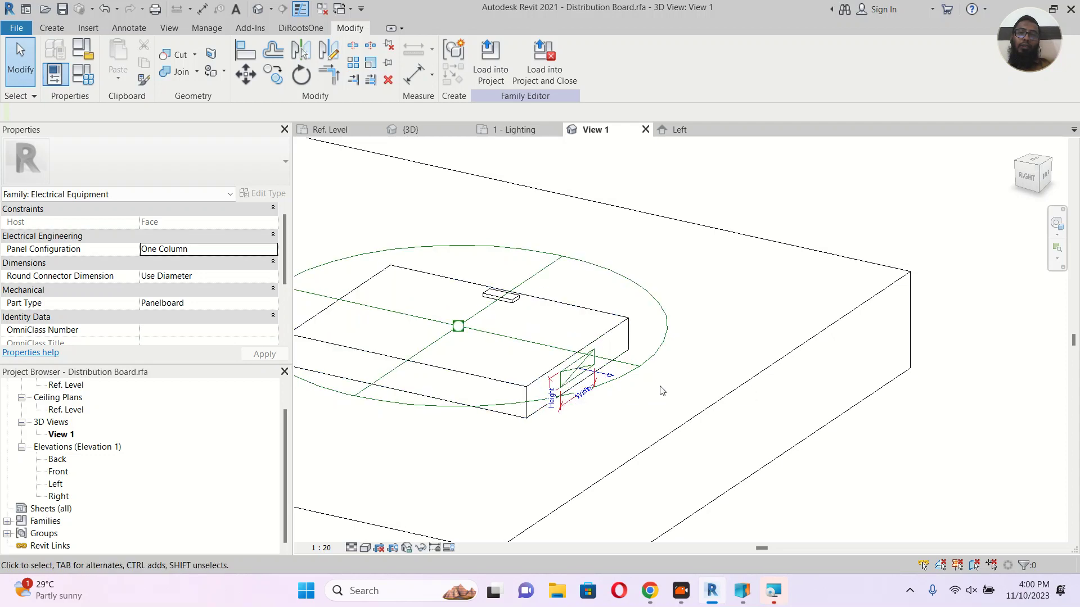
Load the updated family into the project, overwriting the existing version, and select the placed board in the project's 3D view.
left_click(489, 61)
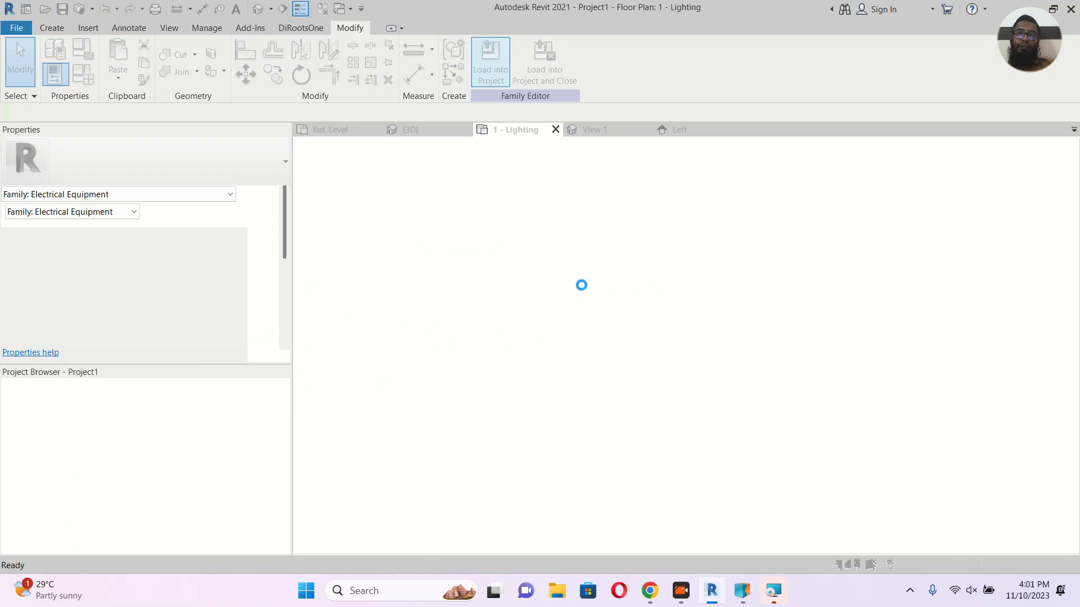
left_click(513, 263)
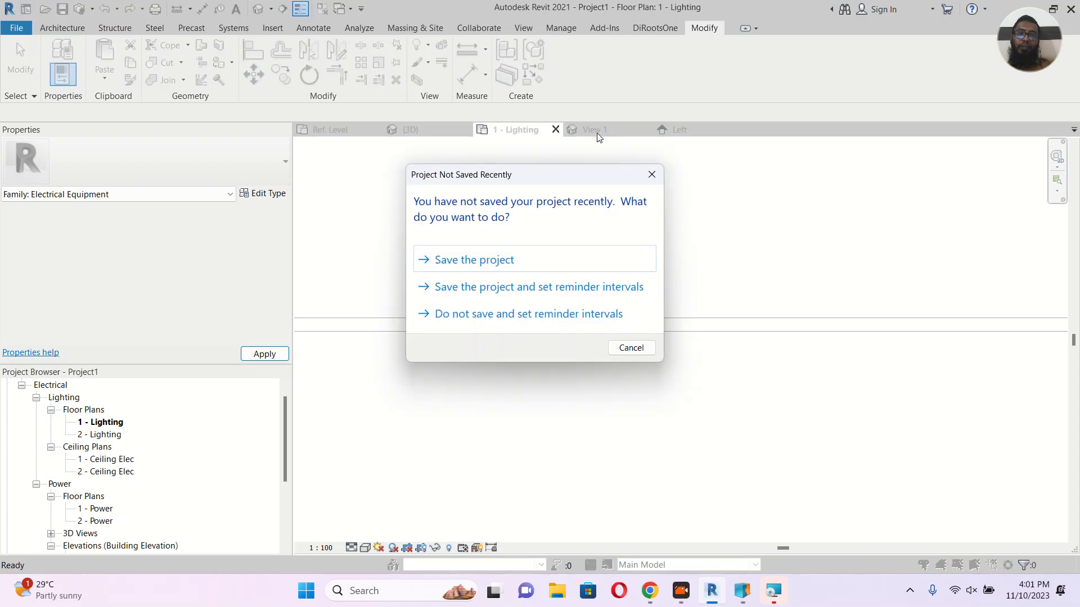
left_click(604, 249)
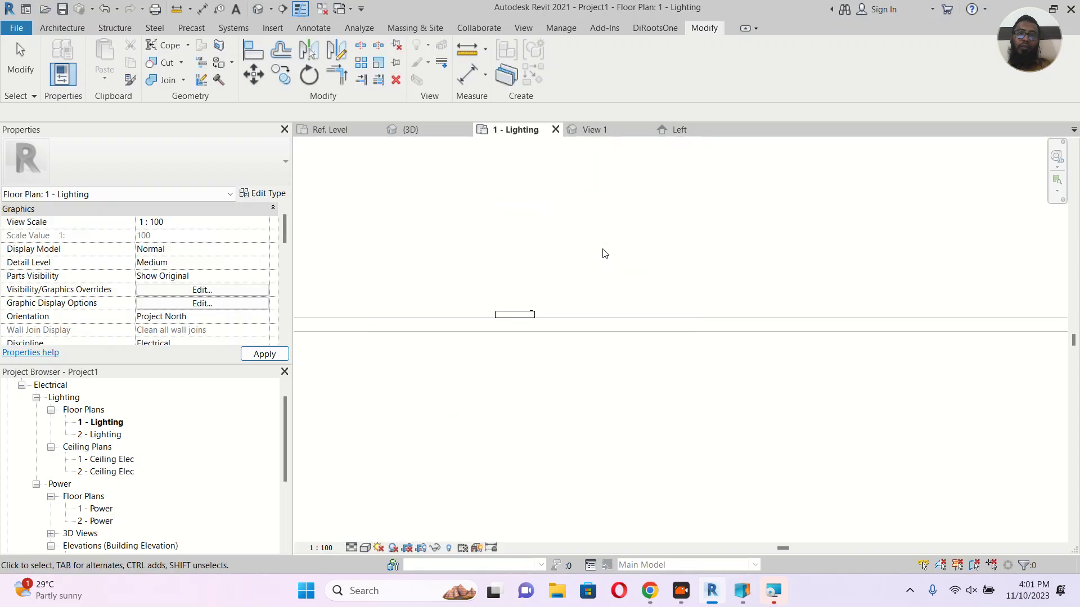
left_click(596, 131)
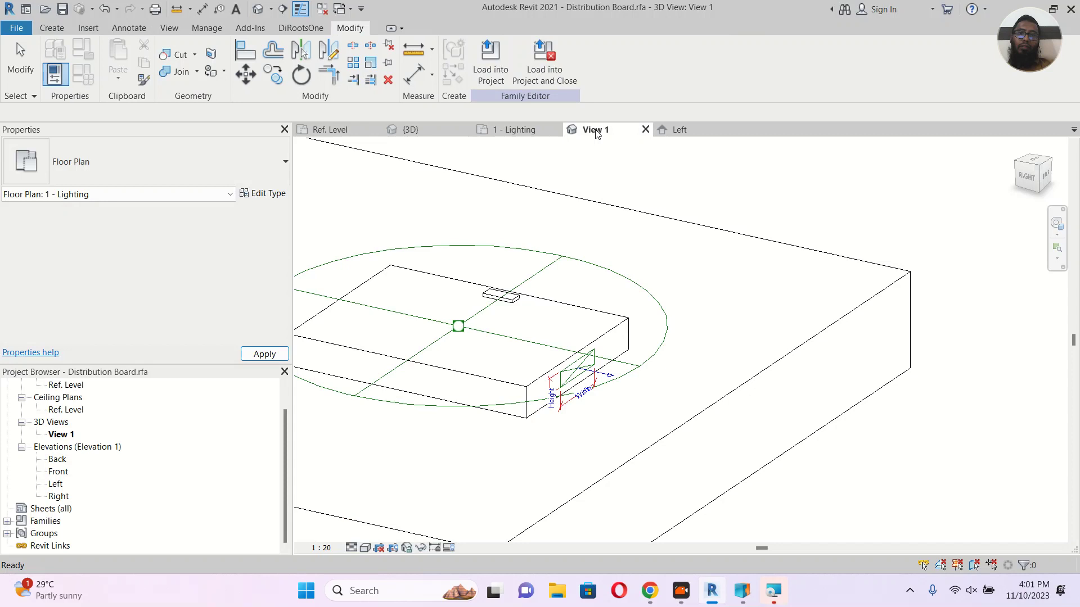
left_click(430, 131)
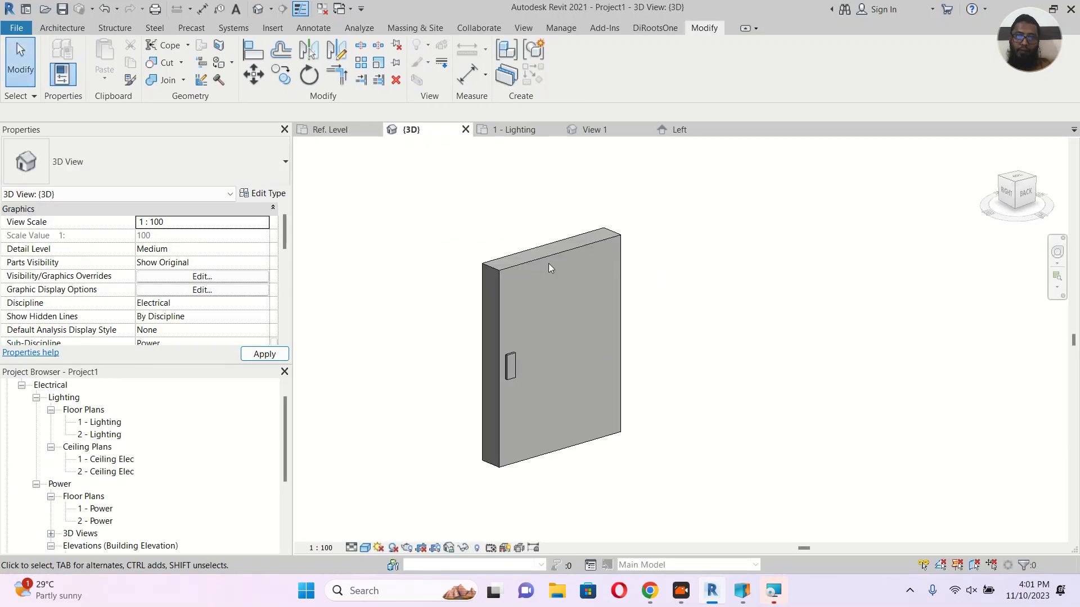
left_click(559, 318)
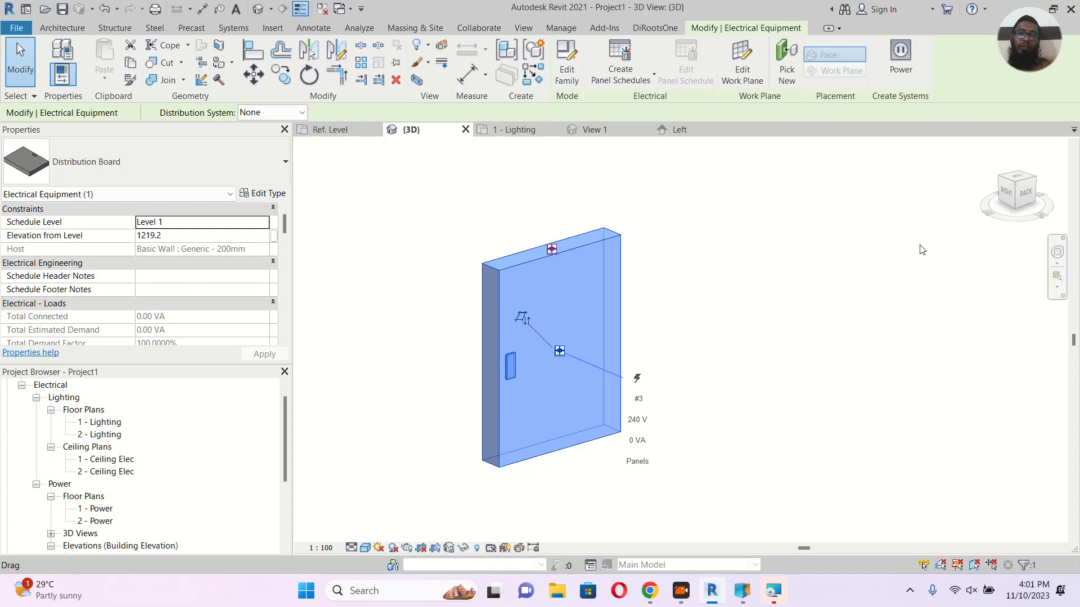
Try to draw a cable tray from the board's upper connector in the 3D view's Back orientation.
left_click(1025, 195)
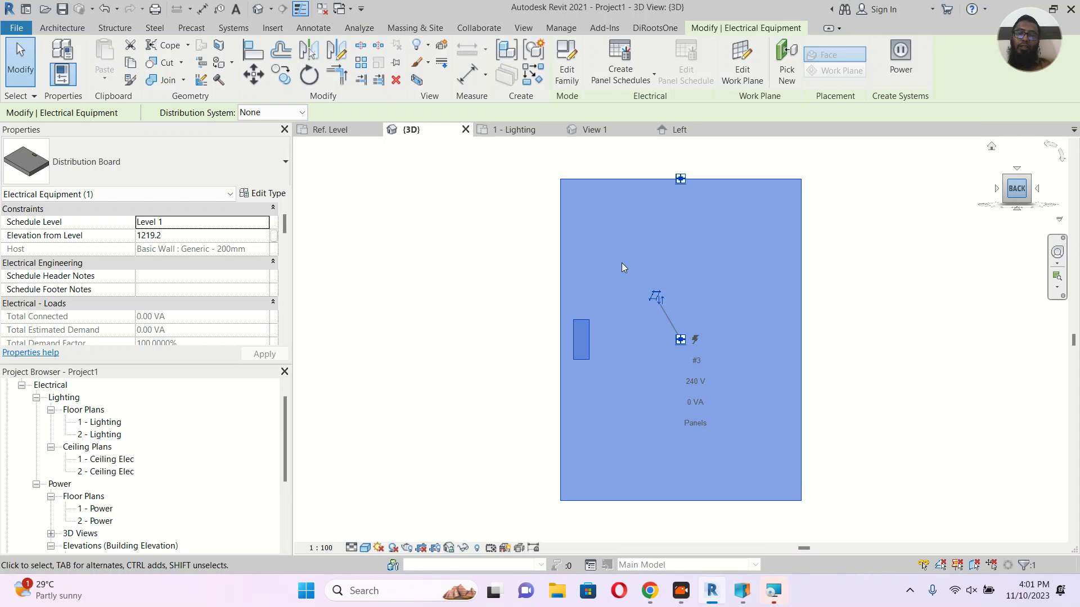
scroll(607, 280, "down", 4)
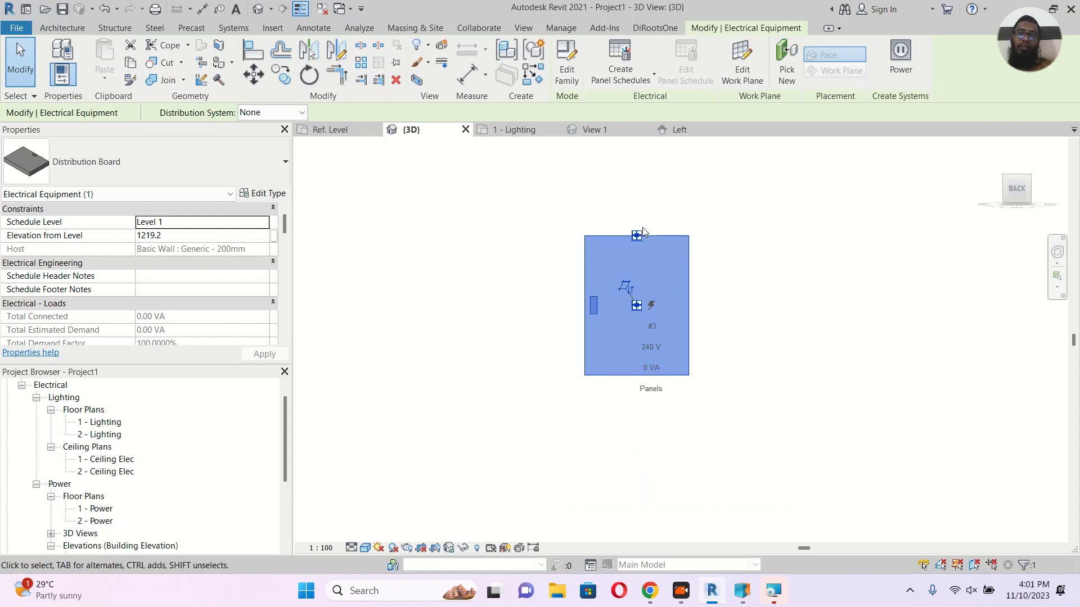
right_click(639, 241)
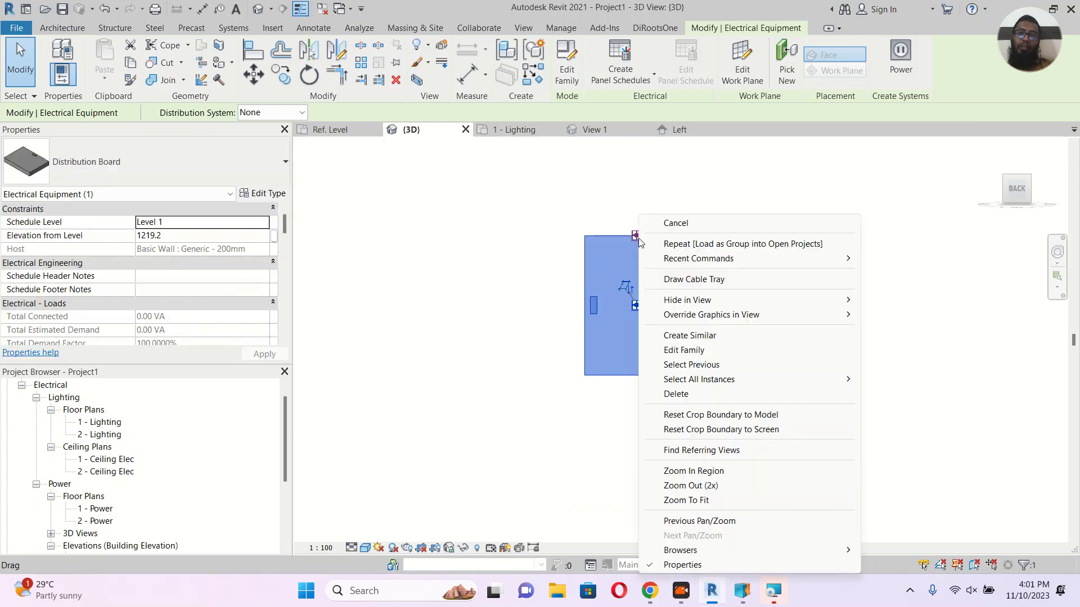
left_click(693, 279)
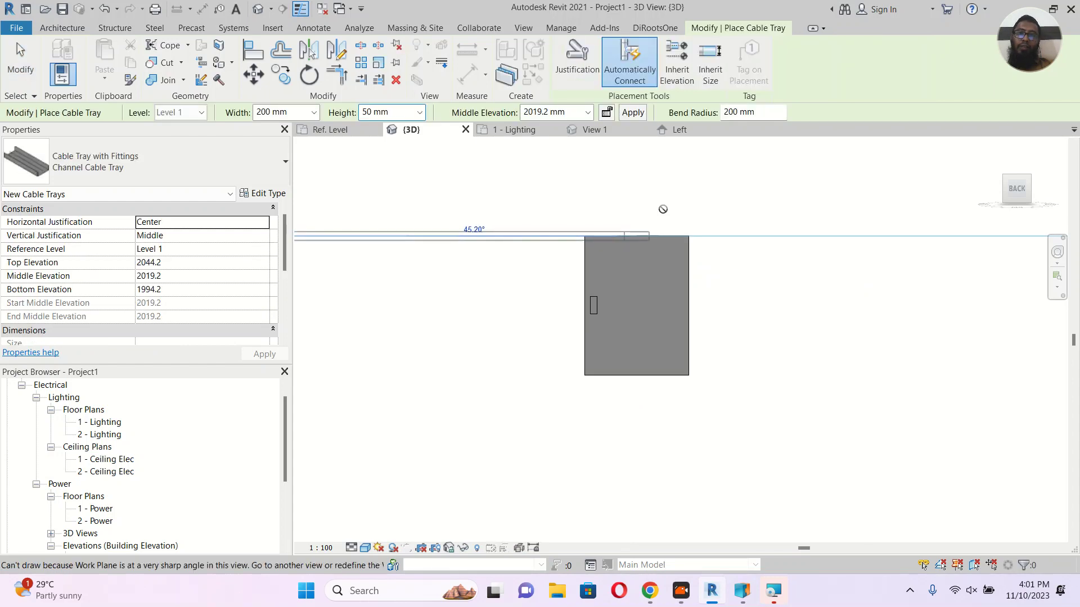
key("Escape")
key("Escape")
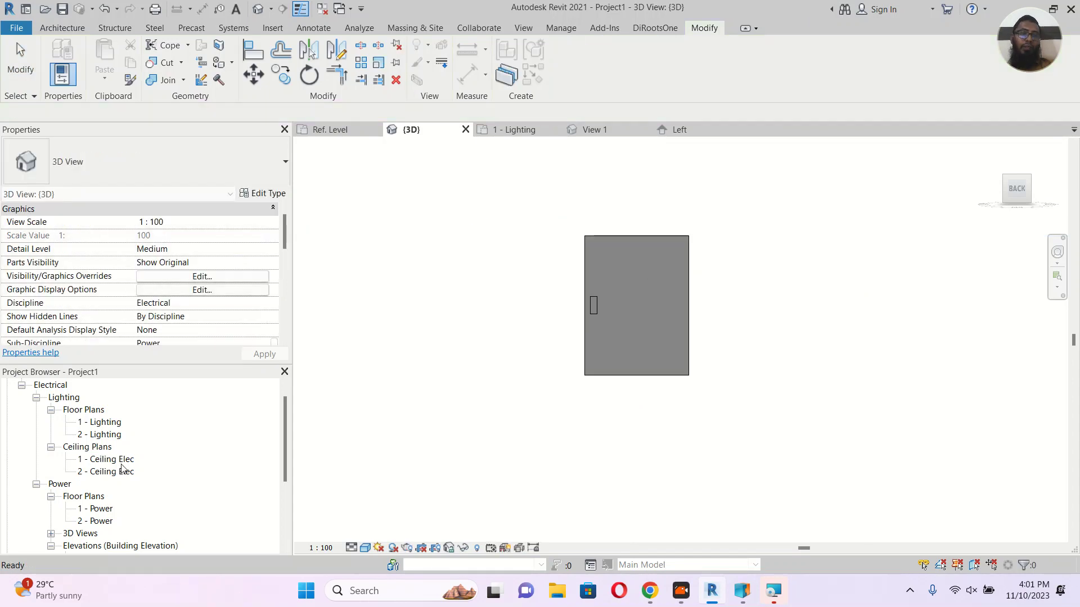
Create a section in the 1 - Lighting plan that looks toward the board, with its far clip just behind the wall.
double_click(99, 423)
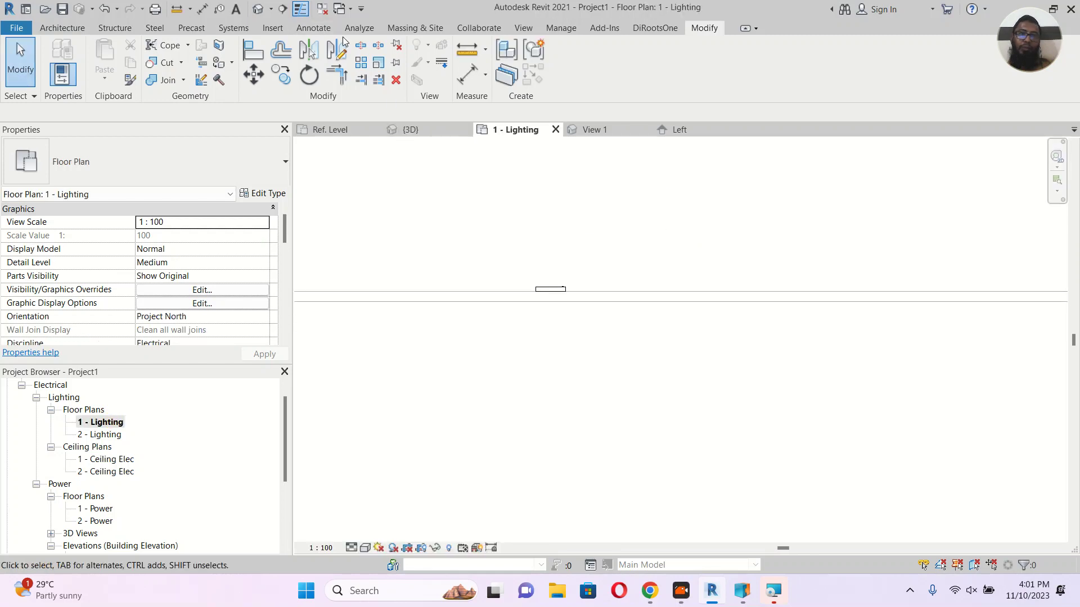
left_click(281, 10)
left_click(446, 256)
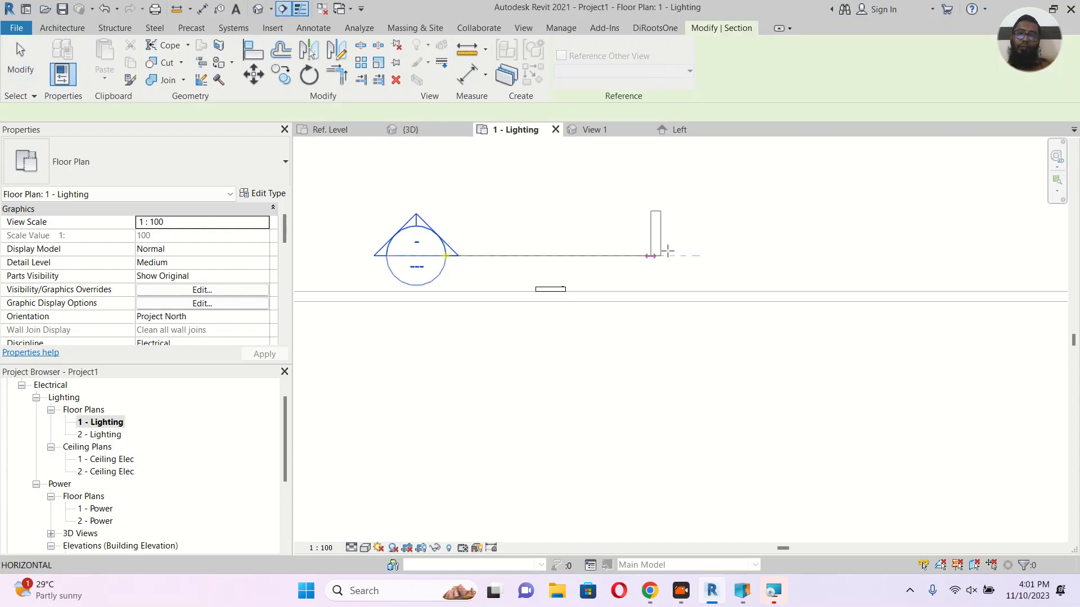
left_click(674, 256)
key("Escape")
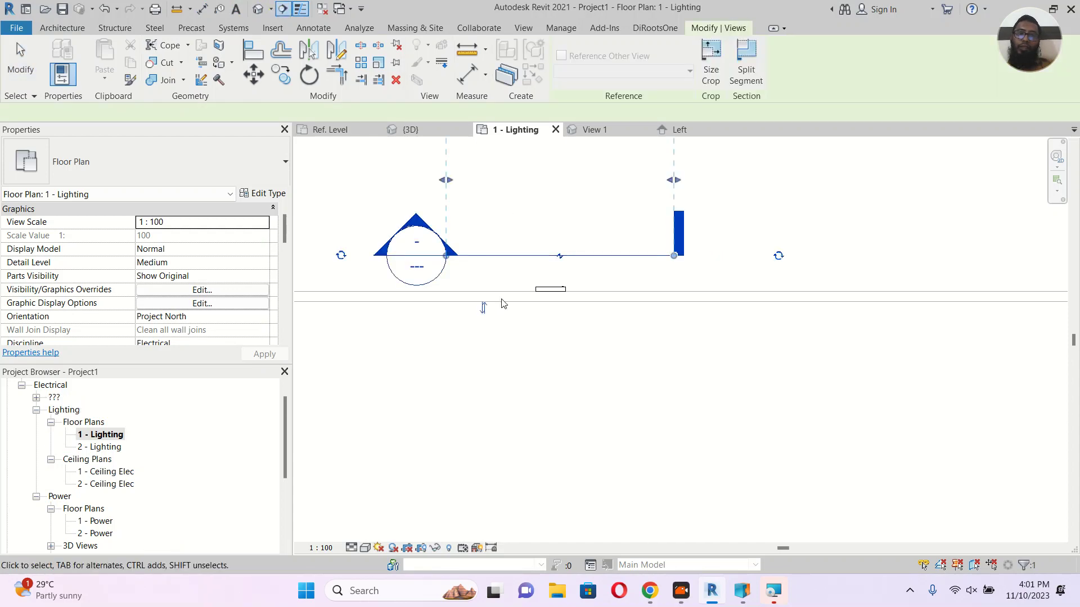
left_click(483, 307)
left_click_drag(561, 412, 562, 332)
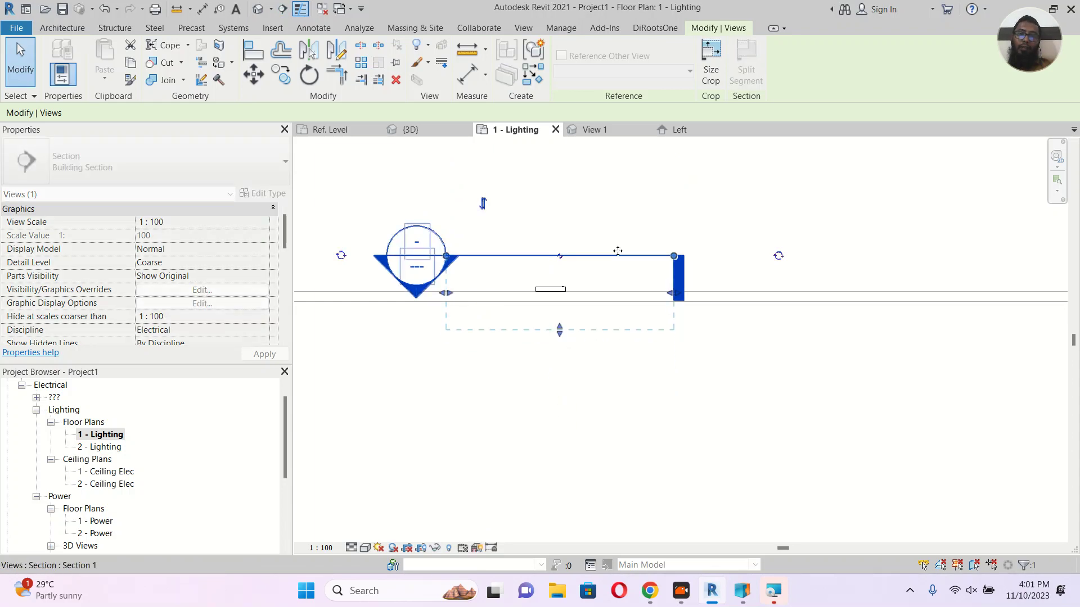
Go to the new section view and extend its crop region upward, well above the board.
right_click(617, 256)
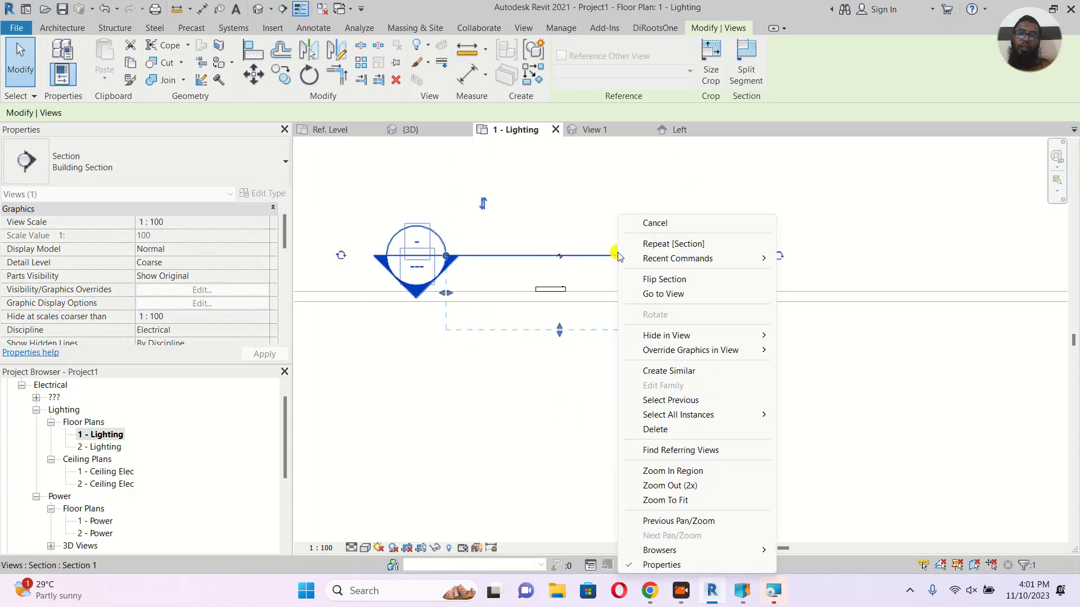
left_click(679, 294)
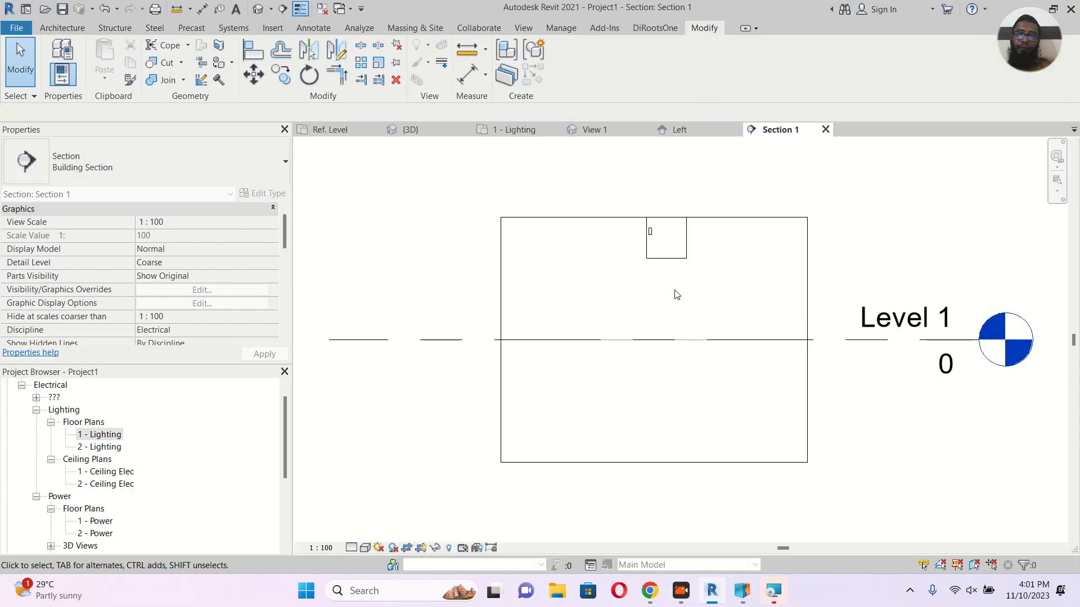
scroll(672, 261, "up", 2)
middle_click_drag(664, 272, 613, 313)
scroll(676, 272, "down", 3)
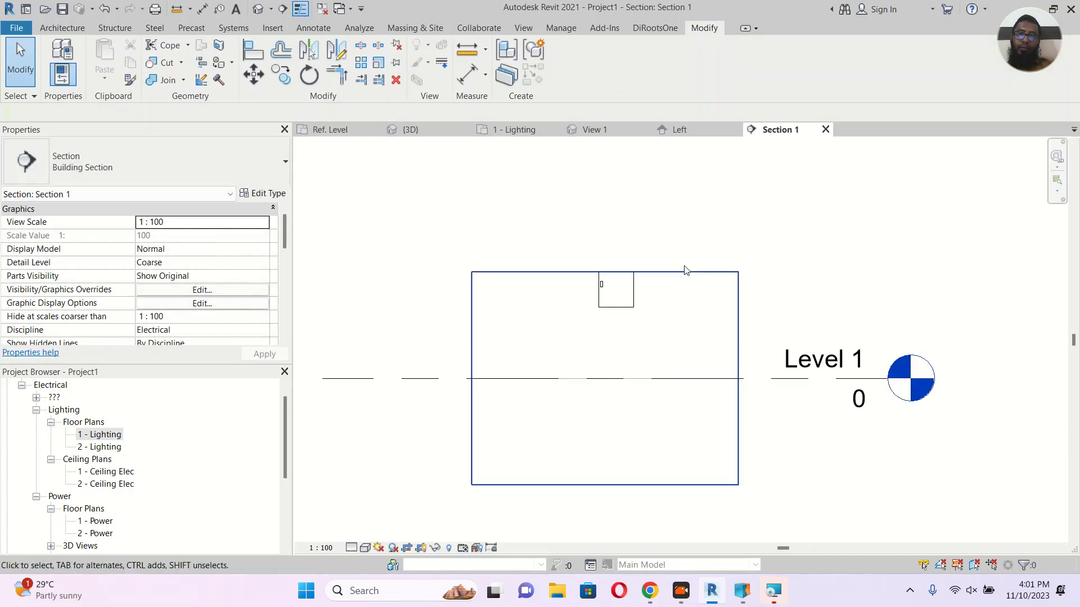
left_click(683, 270)
left_click_drag(605, 272, 615, 149)
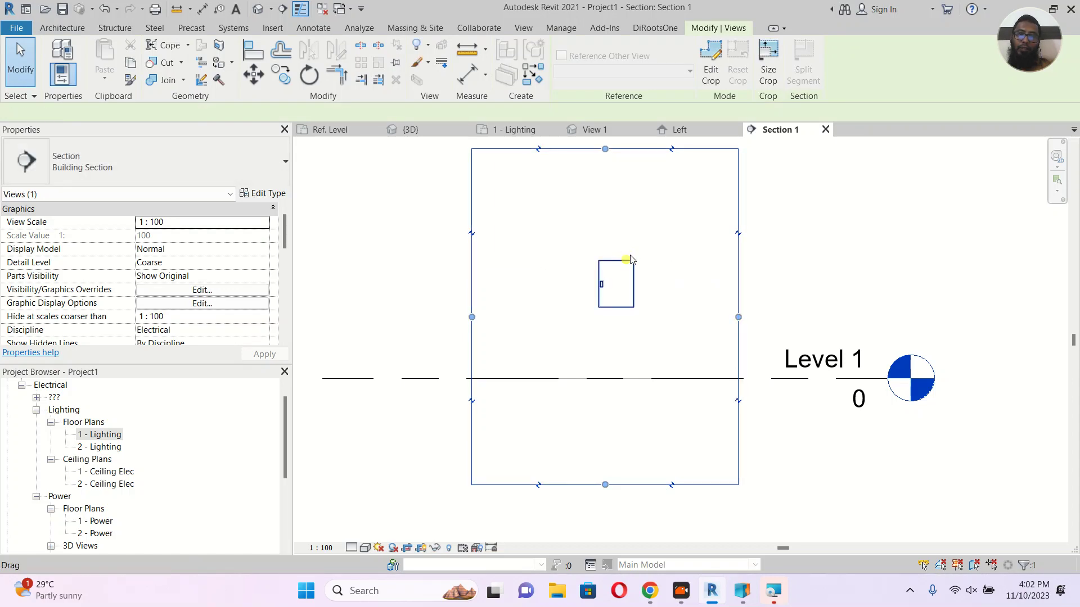
Draw a 200 x 50 mm channel cable tray vertically from the board's upper connector to an elevation of 3379.2 mm.
left_click(633, 261)
scroll(630, 258, "up", 3)
scroll(629, 259, "up", 1)
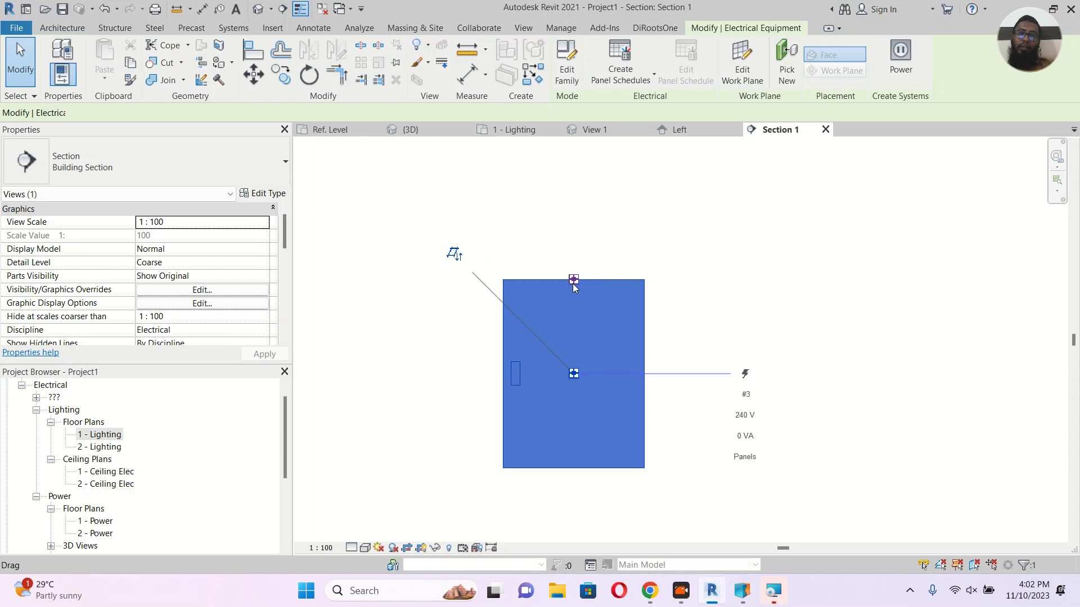
right_click(573, 284)
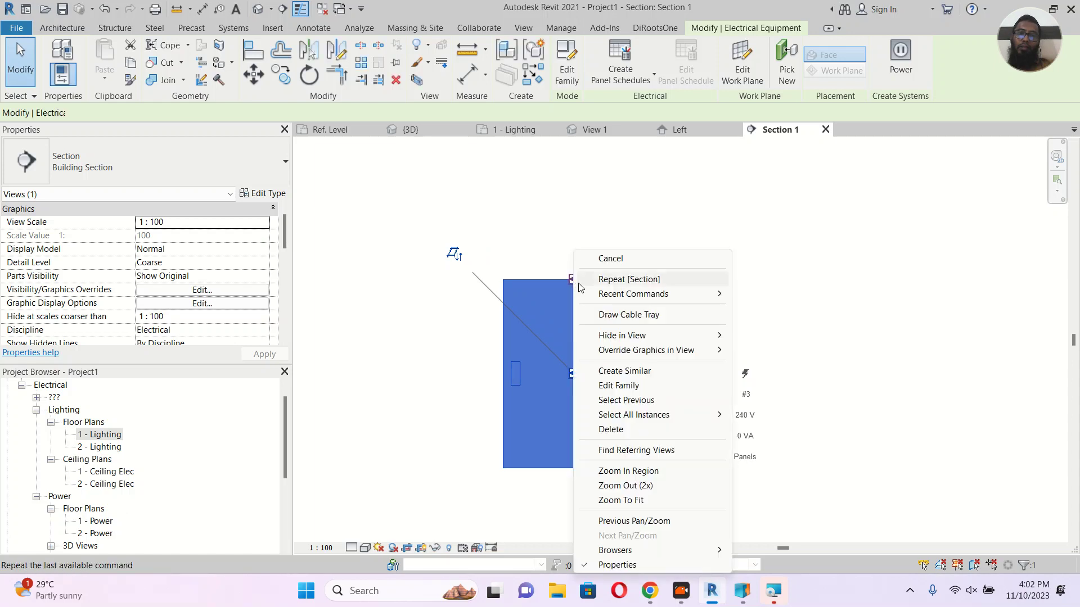
left_click(647, 316)
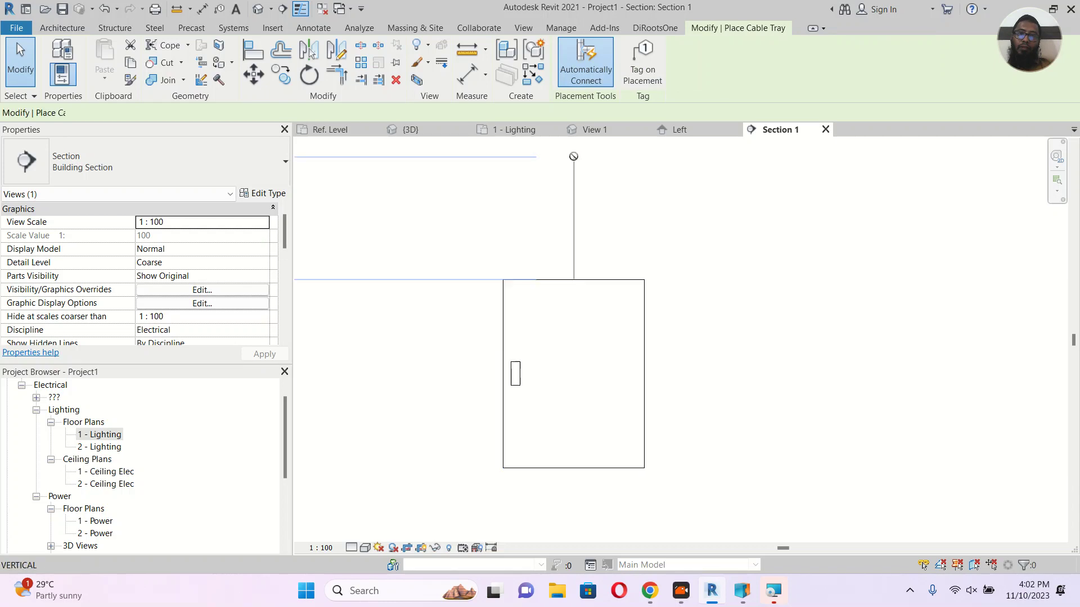
middle_click_drag(575, 162, 583, 301)
scroll(583, 298, "down", 2)
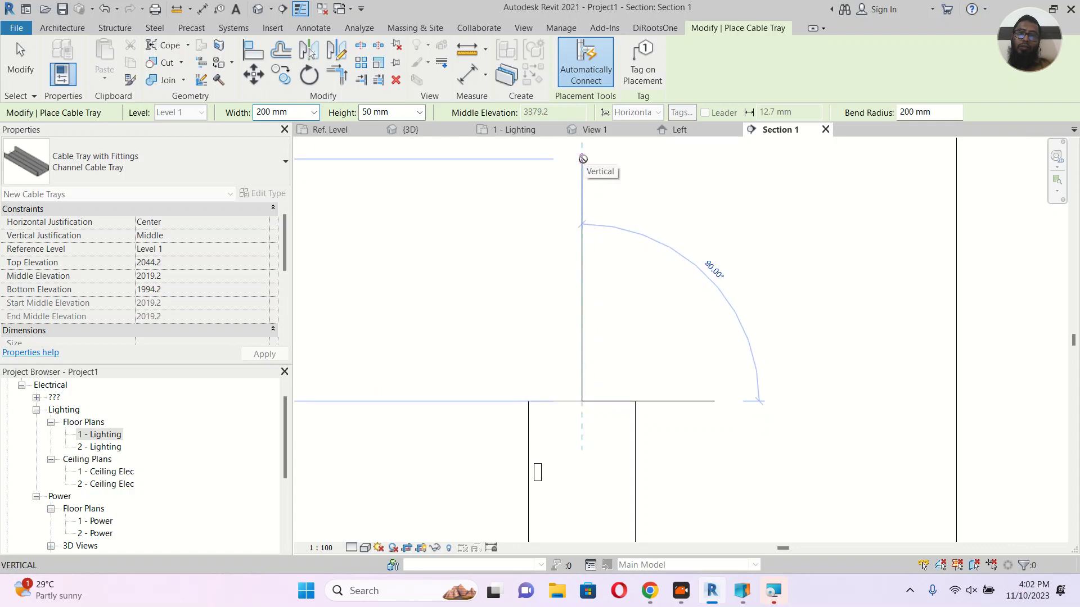
left_click(582, 160)
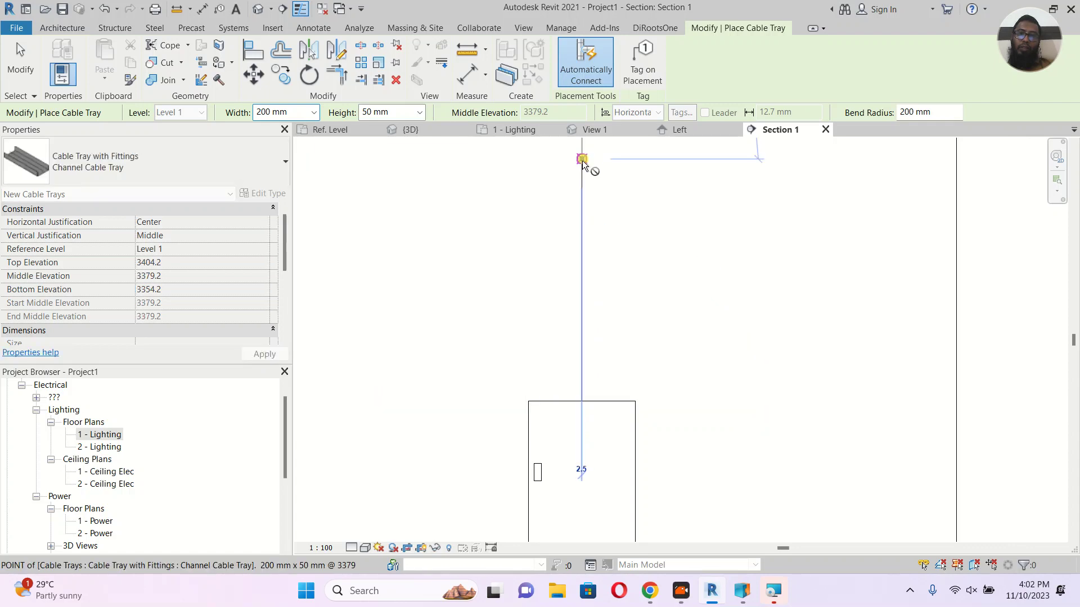
scroll(644, 287, "down", 2)
scroll(641, 284, "down", 2)
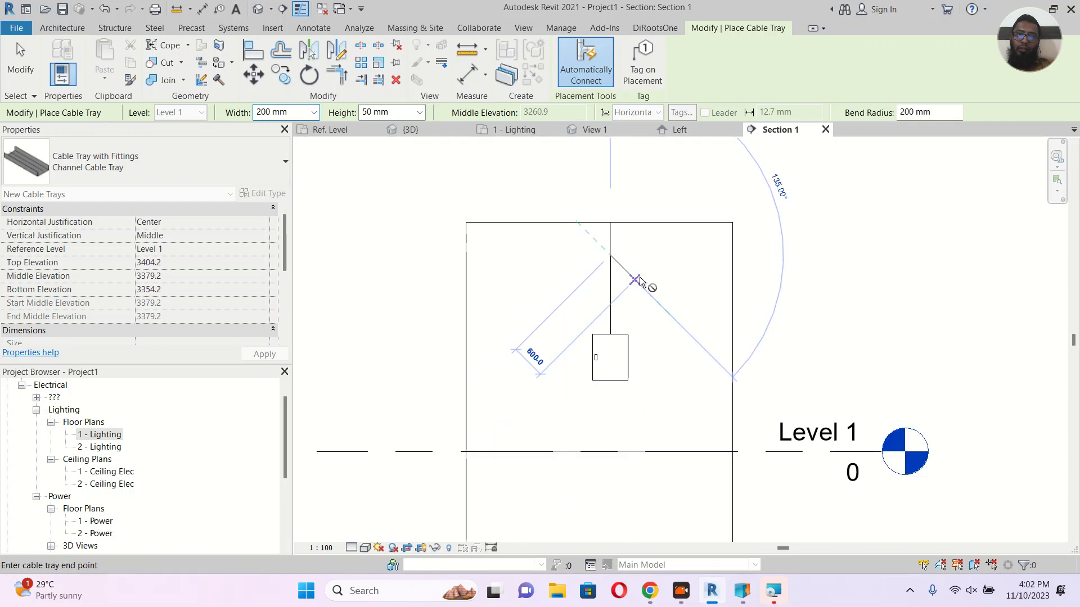
Leave cable tray placement and examine the fittings assigned in the vertical tray's type properties.
key("Escape")
key("Escape")
scroll(669, 247, "up", 3)
scroll(668, 245, "down", 1)
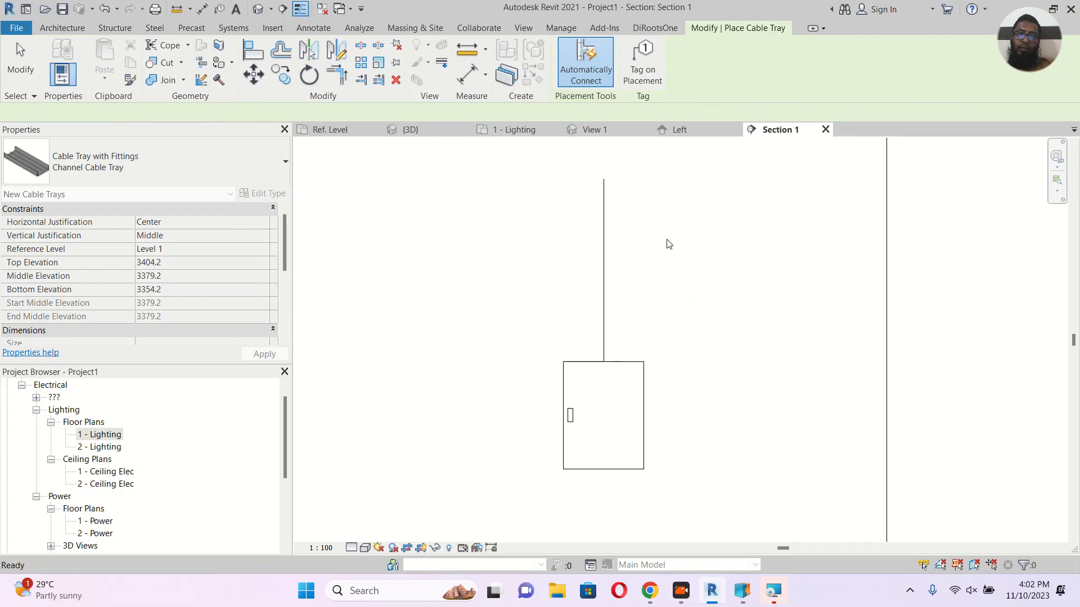
scroll(668, 243, "down", 1)
key("Escape")
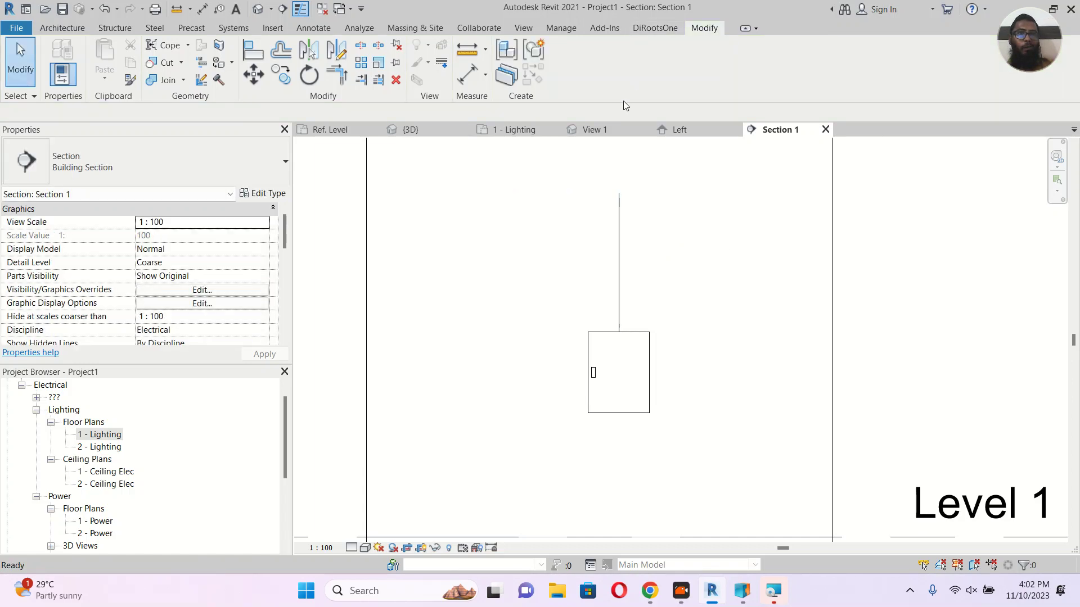
scroll(669, 253, "down", 2)
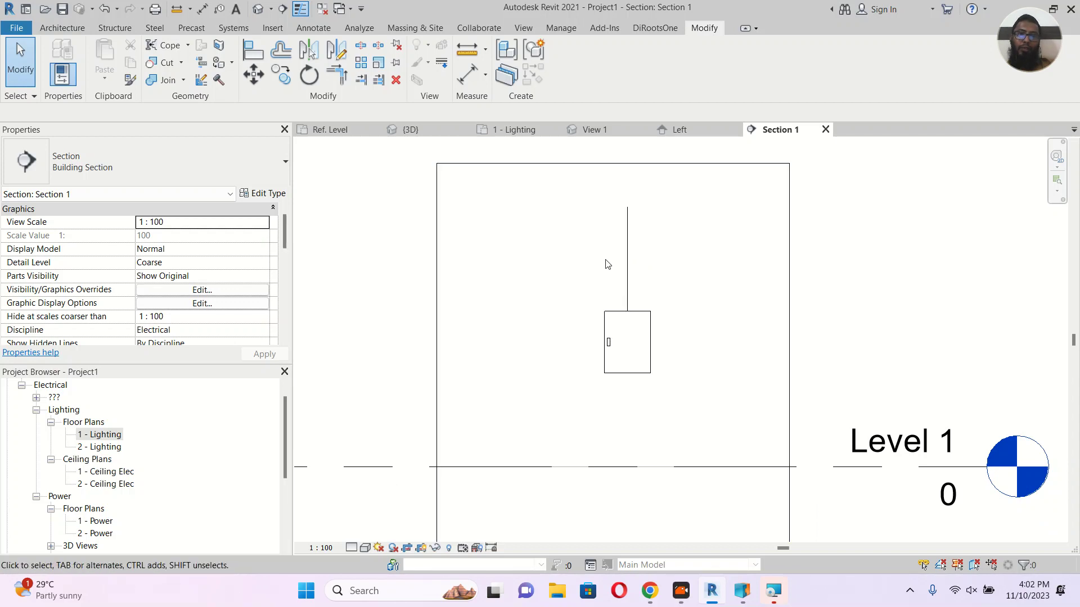
left_click(266, 195)
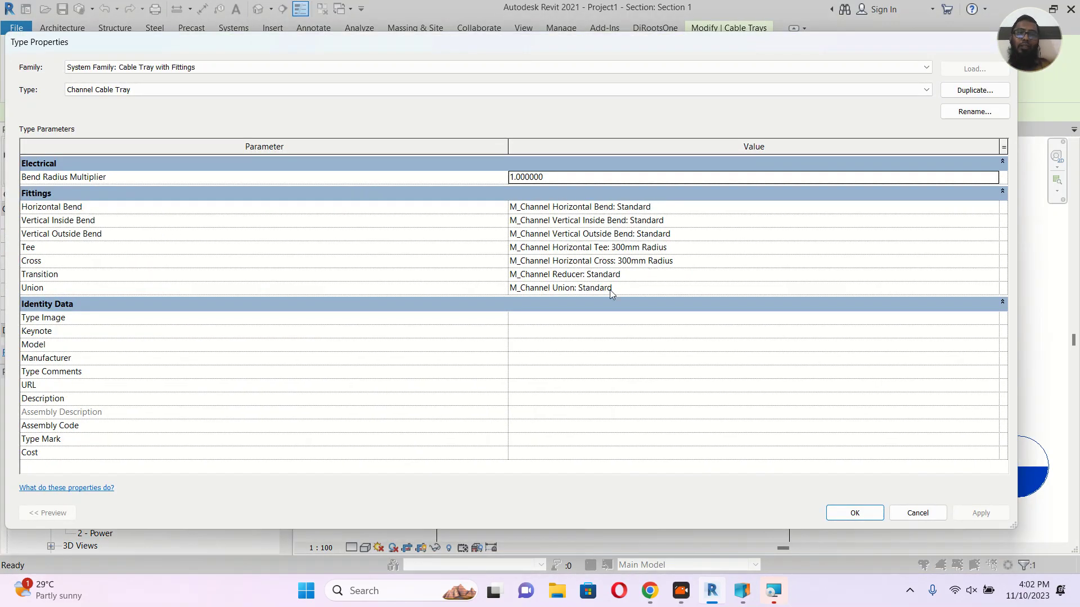
left_click_drag(971, 47, 901, 64)
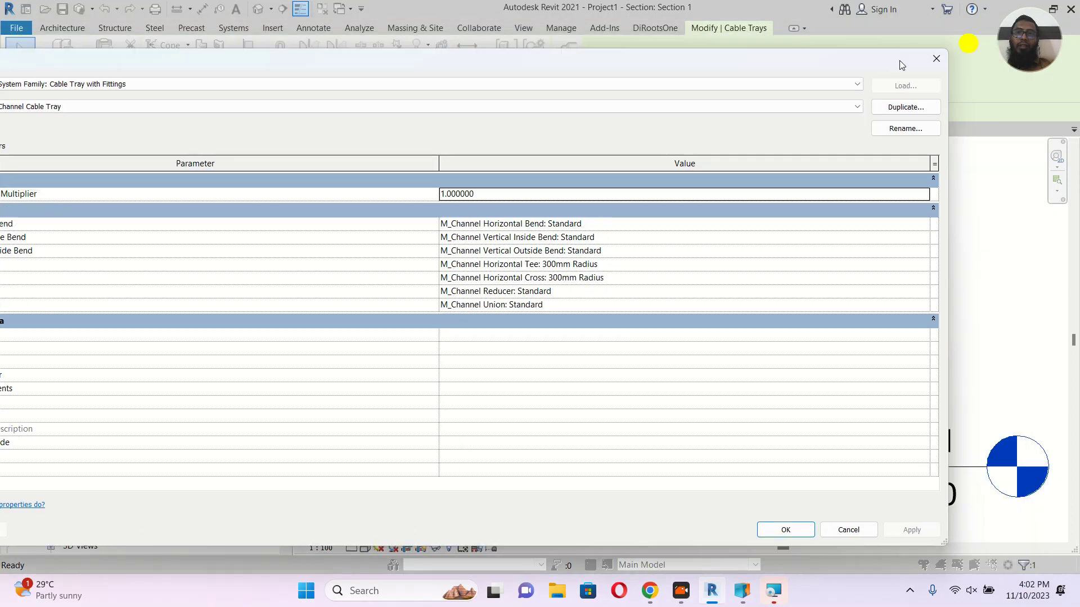
left_click(938, 62)
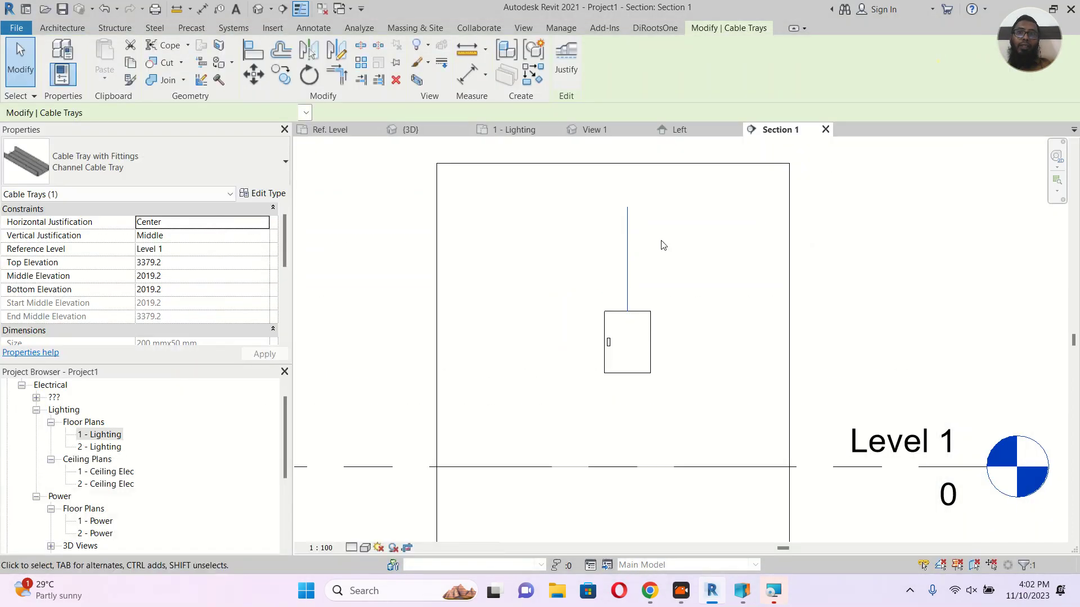
Set the section view's detail level to Fine and its visual style to Shaded.
scroll(645, 270, "up", 1)
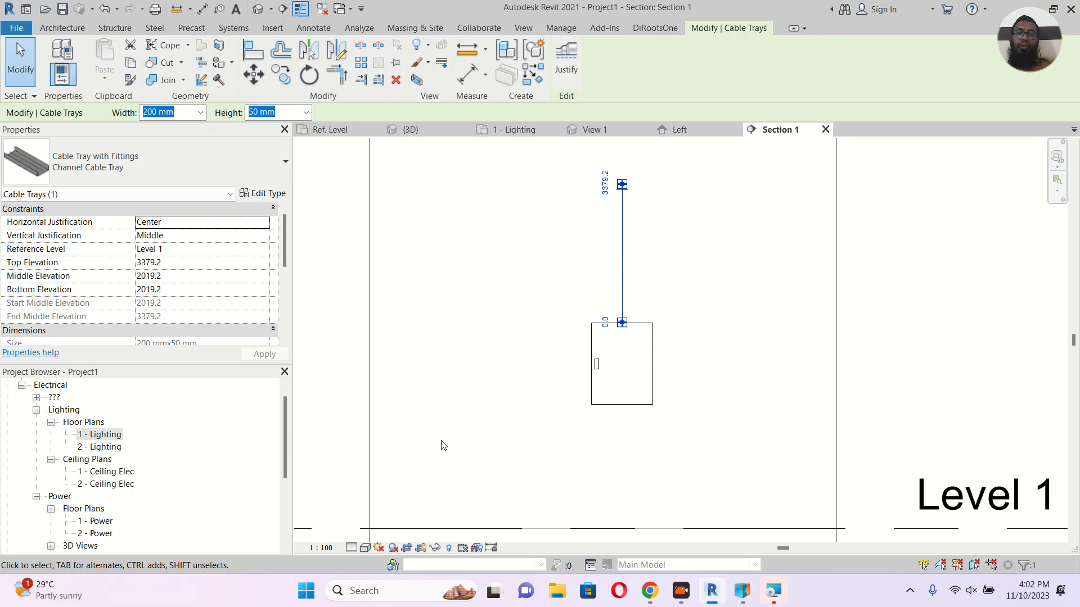
left_click(351, 547)
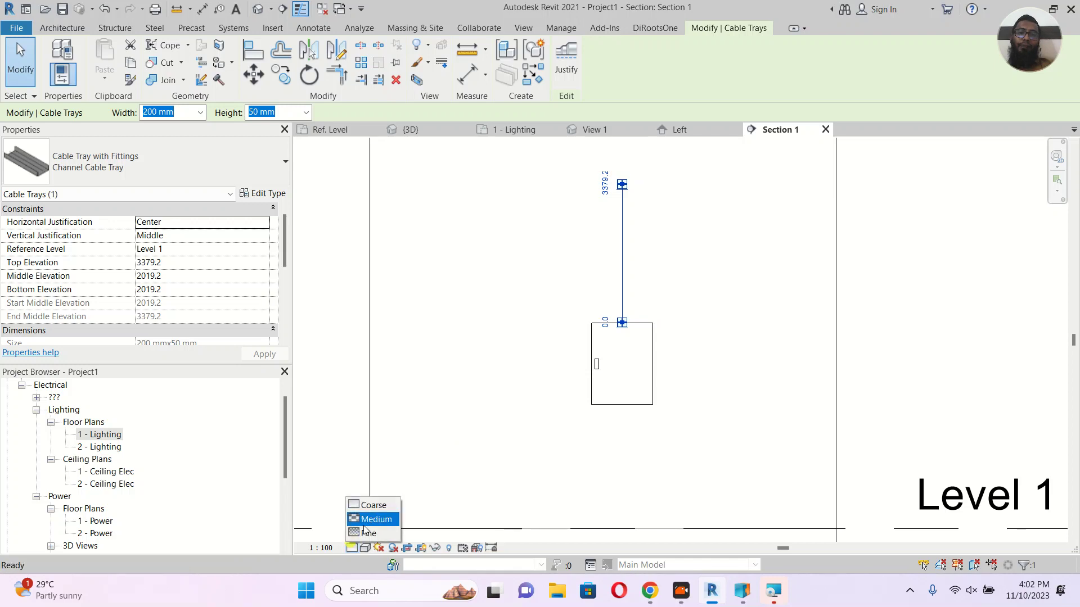
left_click(365, 533)
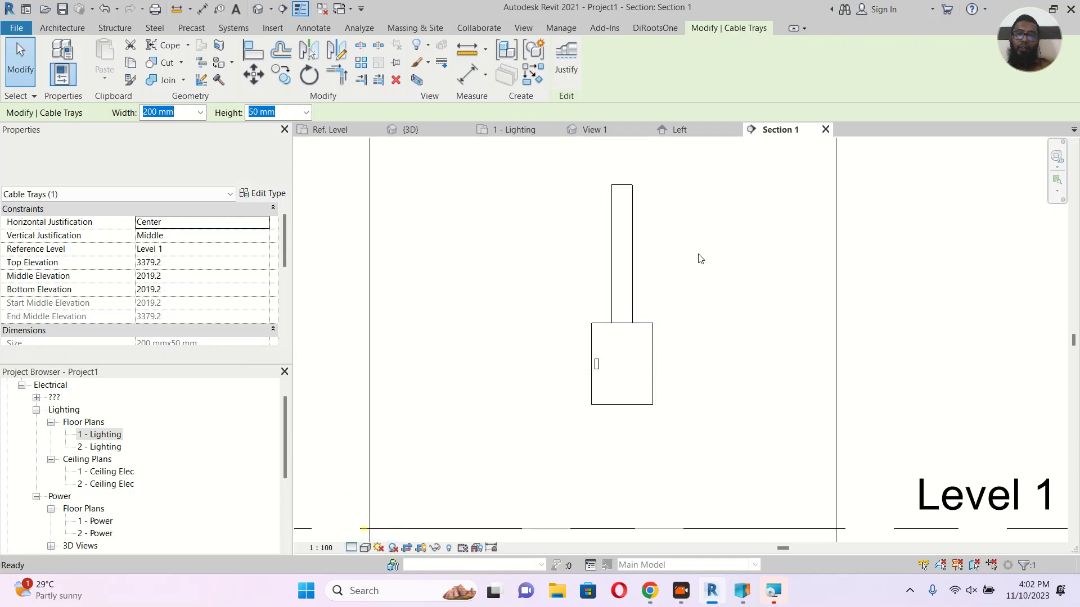
left_click(425, 488)
left_click(364, 547)
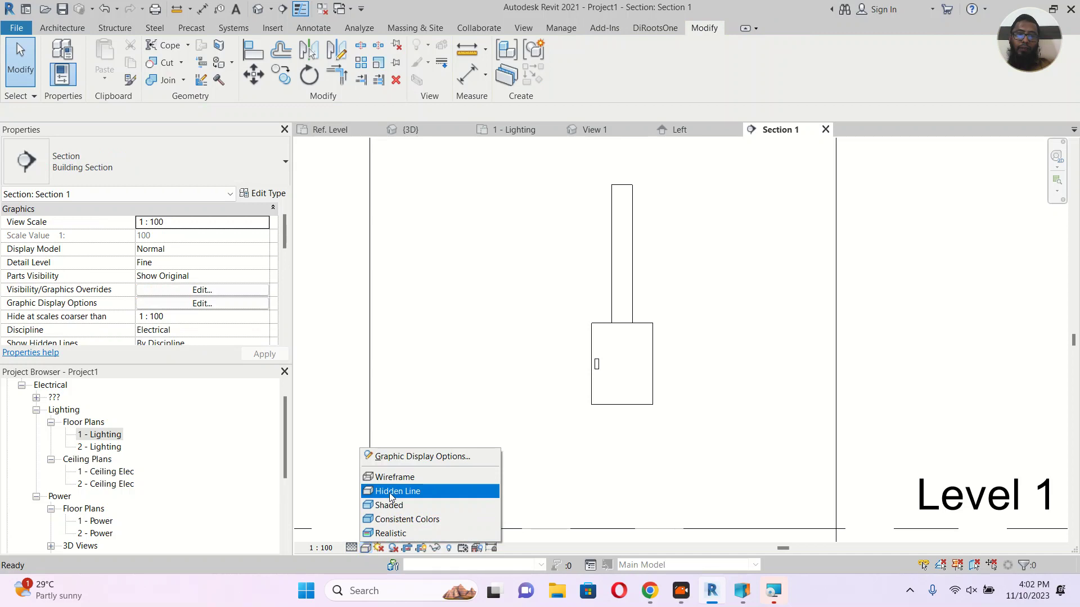
left_click(391, 505)
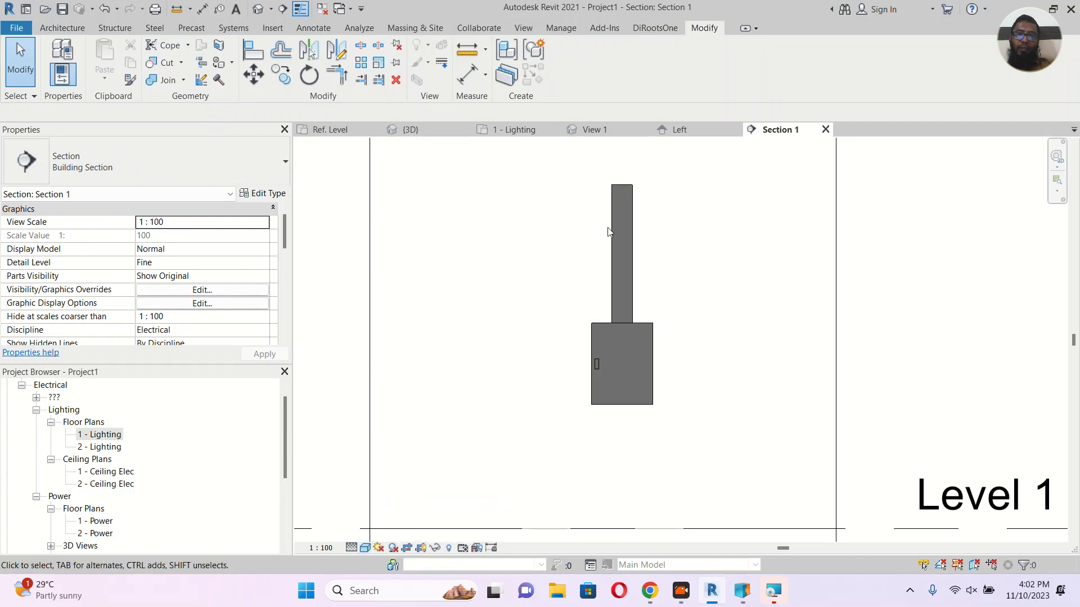
left_click(622, 187)
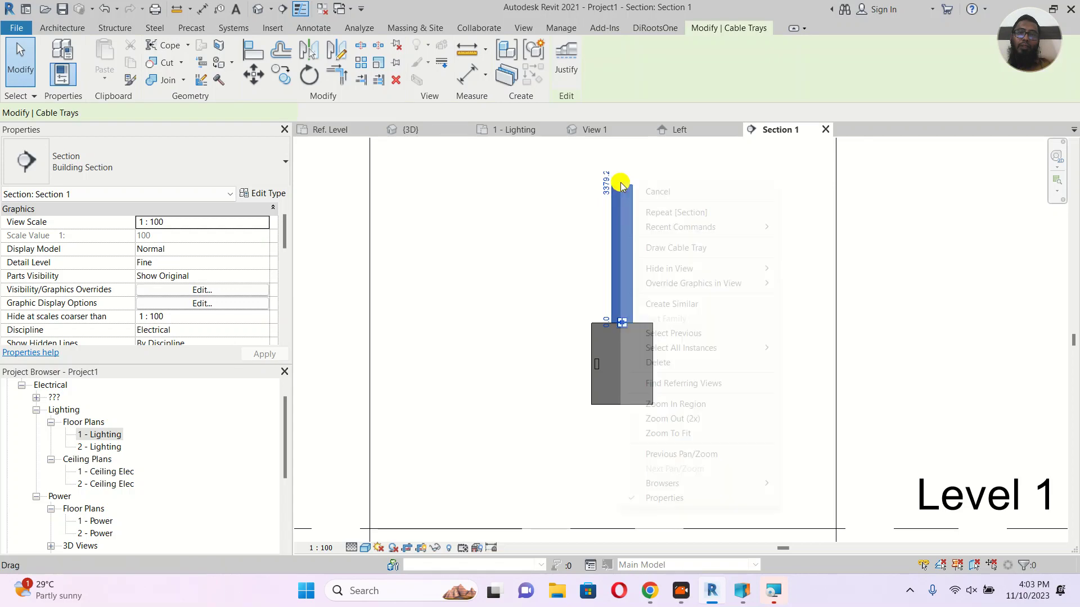
right_click(624, 183)
left_click(700, 246)
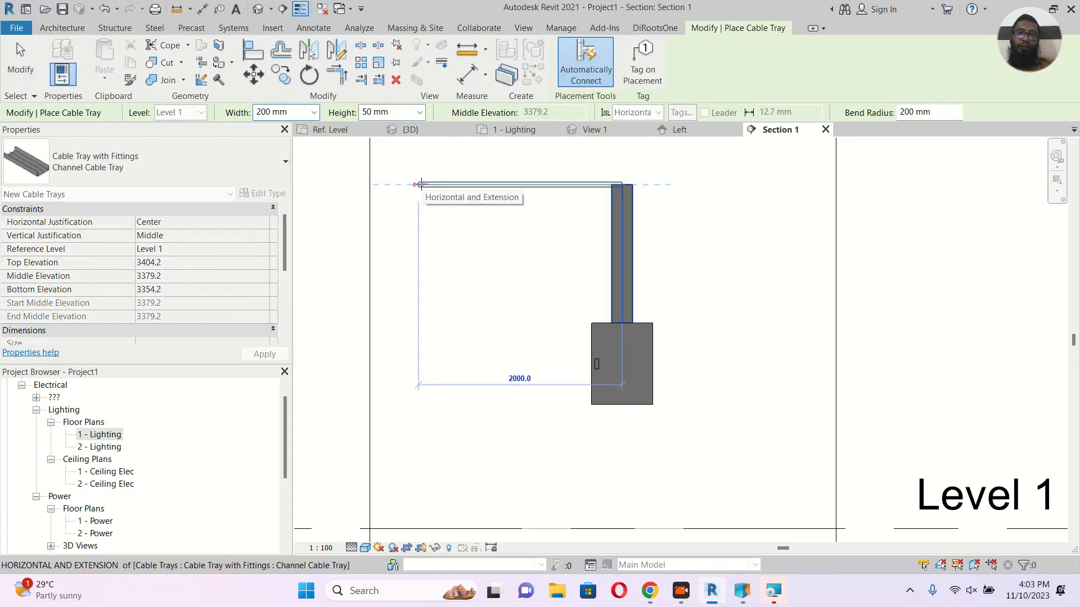
key("Escape")
key("Escape")
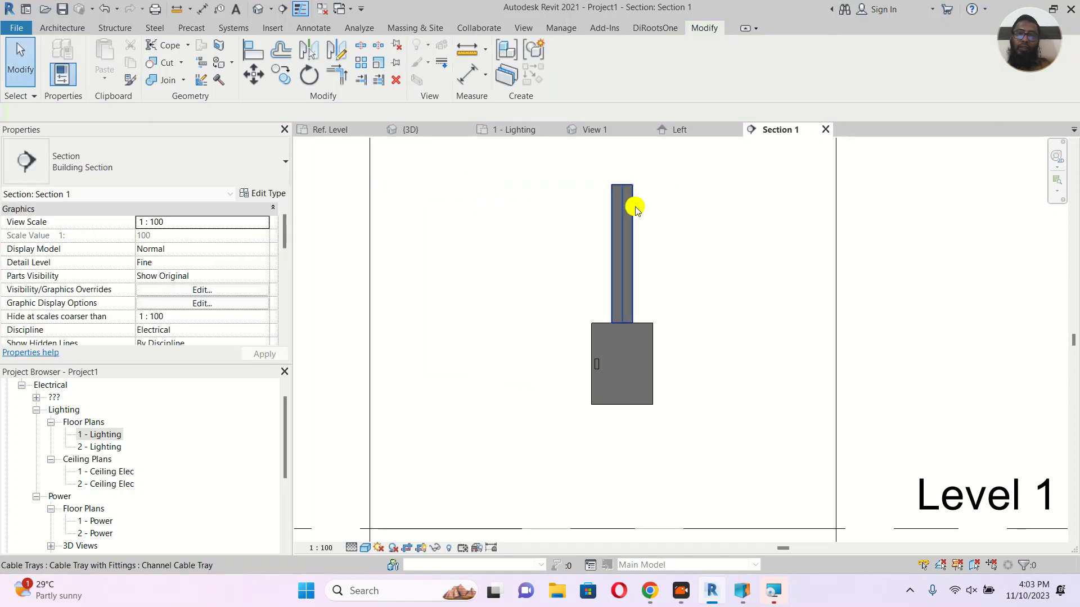
Delete the vertical cable tray above the distribution board.
left_click(634, 205)
key("Delete")
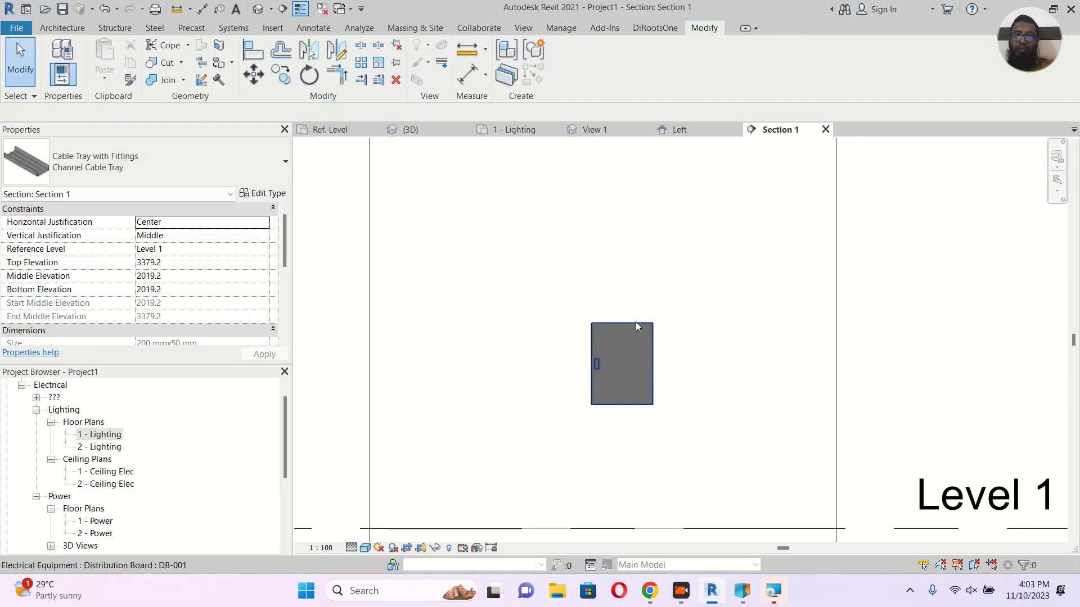
left_click(636, 321)
left_click(619, 319)
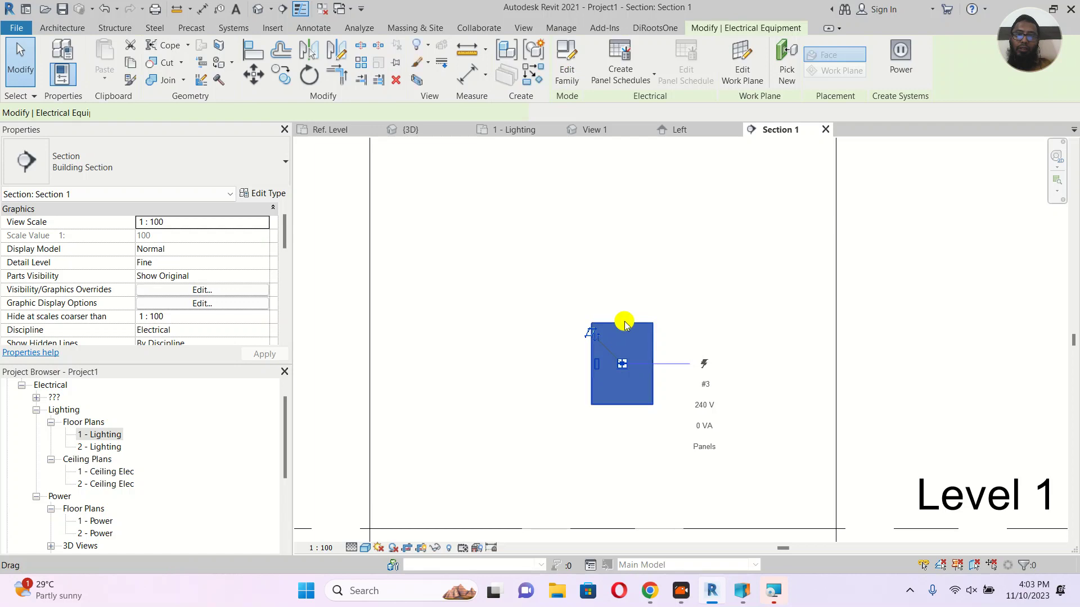
right_click(623, 319)
left_click(669, 315)
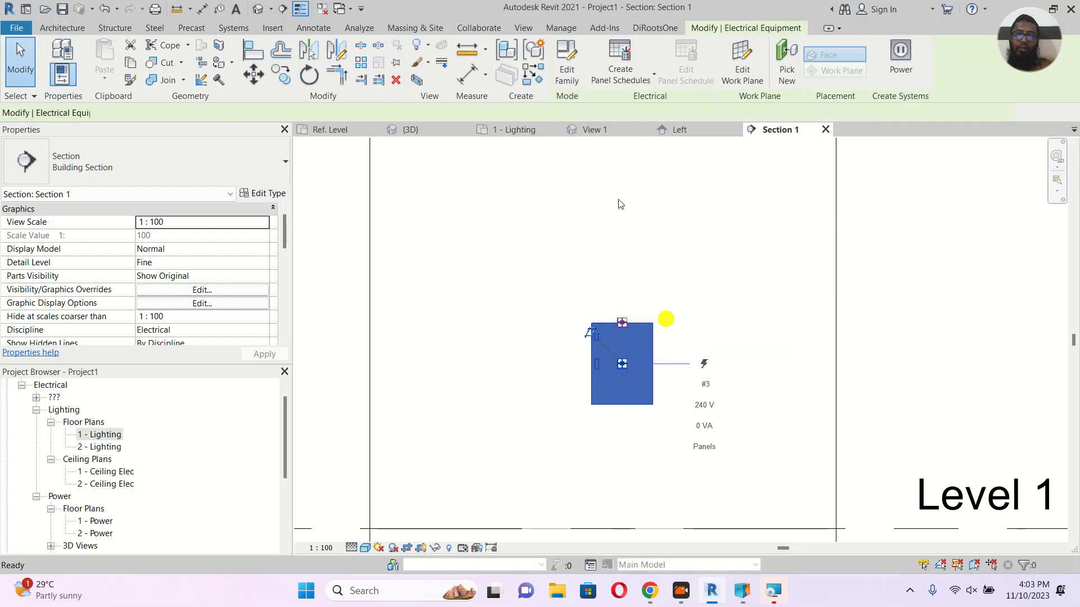
middle_click_drag(628, 277, 634, 346)
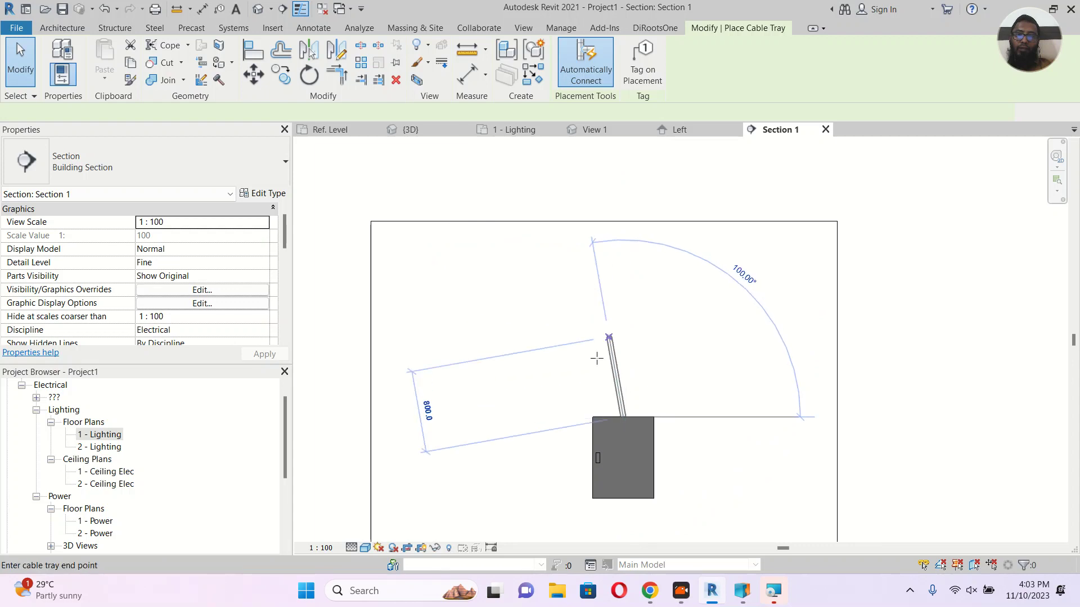
key("Escape")
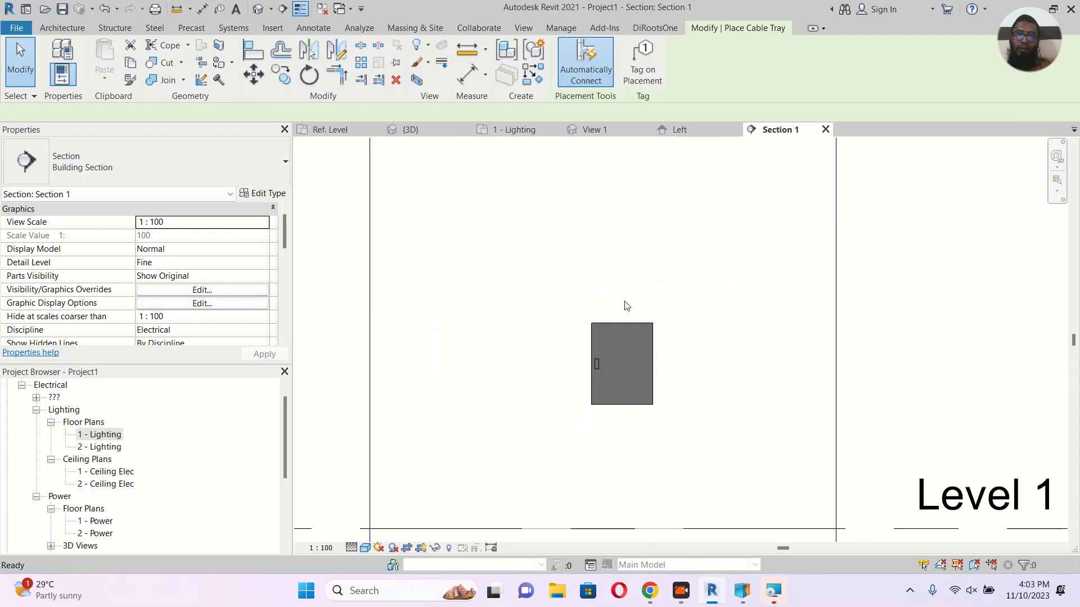
key("Escape")
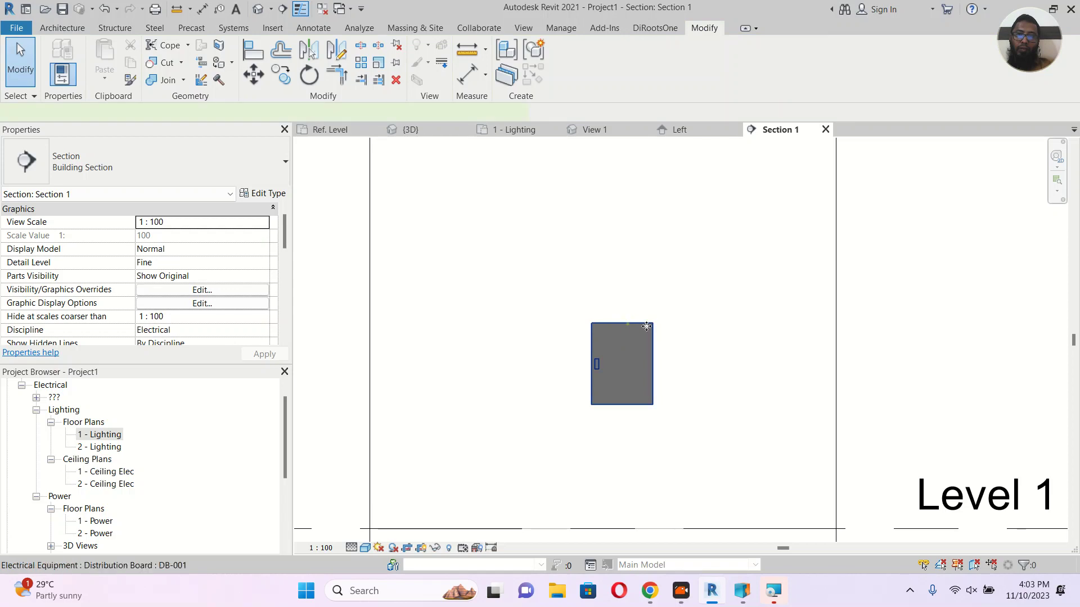
Try to draw a short vertical 200 x 50 mm cable tray from the board's upper connector.
left_click(627, 325)
right_click(624, 323)
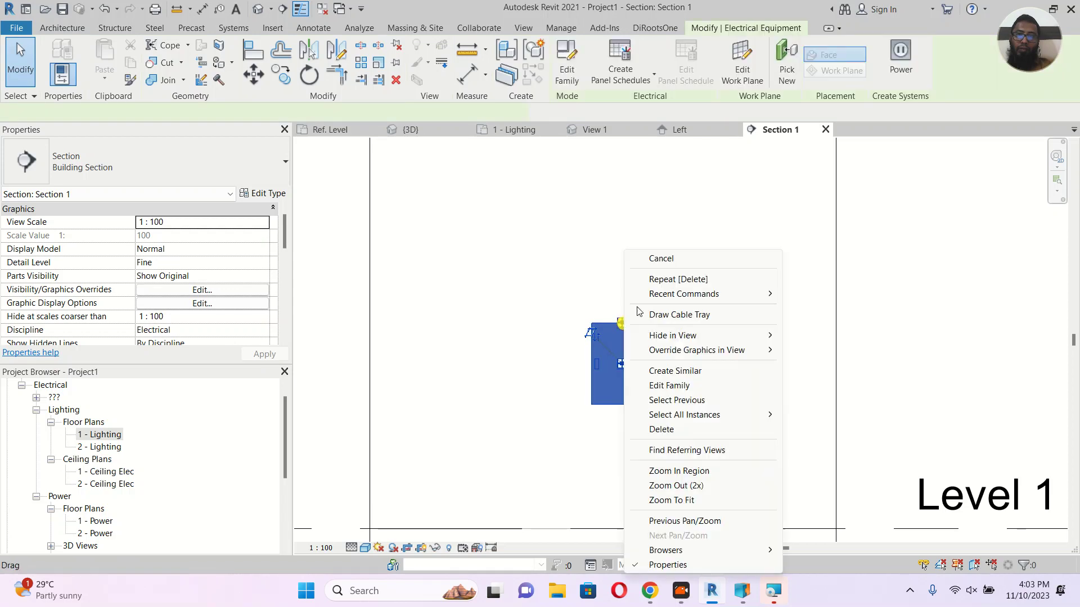
left_click(669, 315)
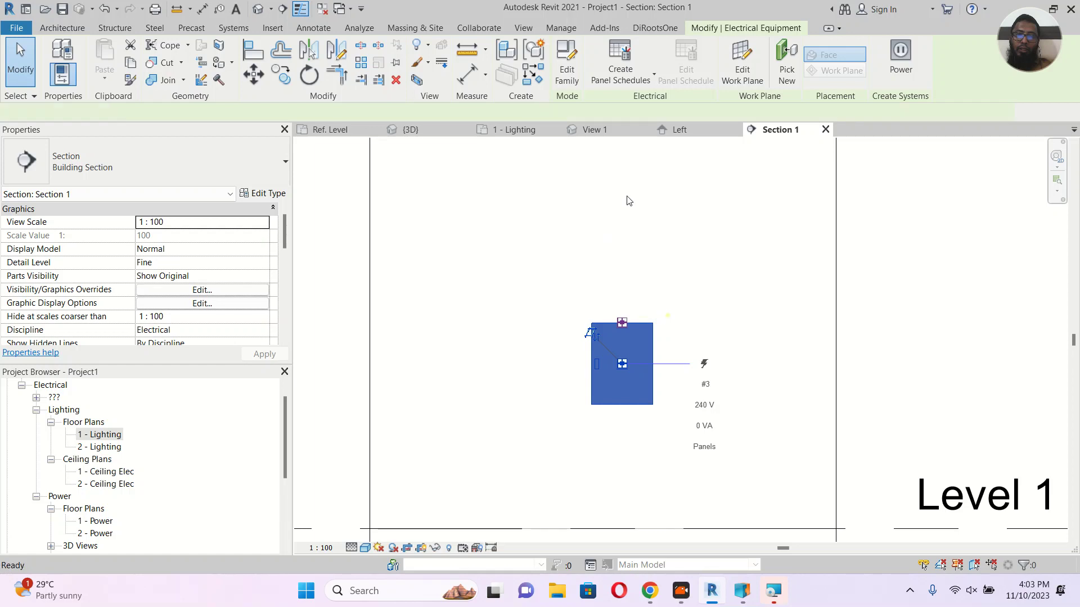
left_click(622, 262)
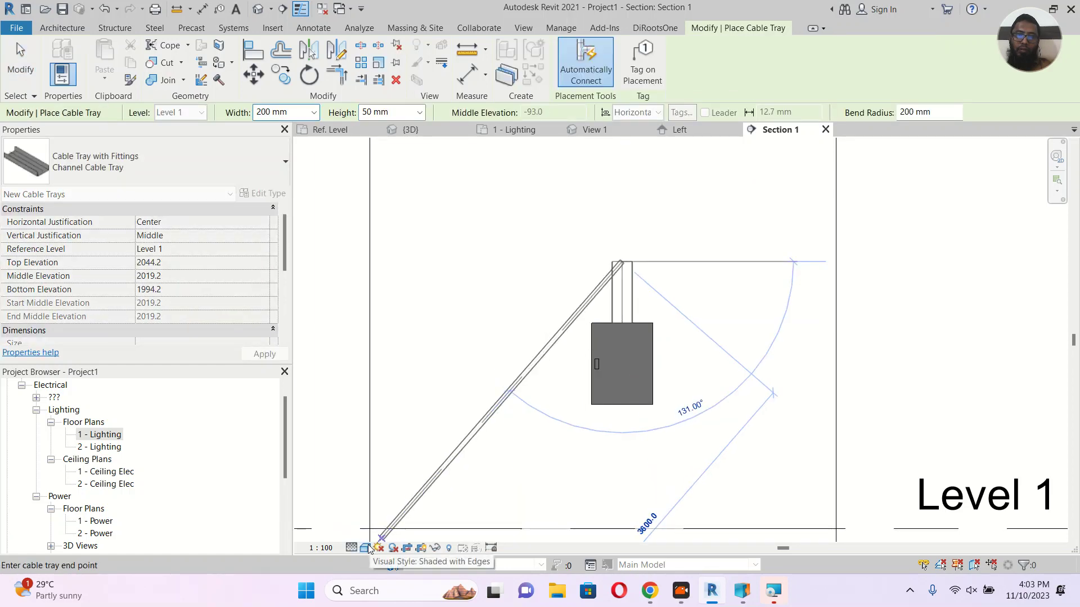
Change the section view's detail level to Medium and leave cable tray placement.
left_click(351, 548)
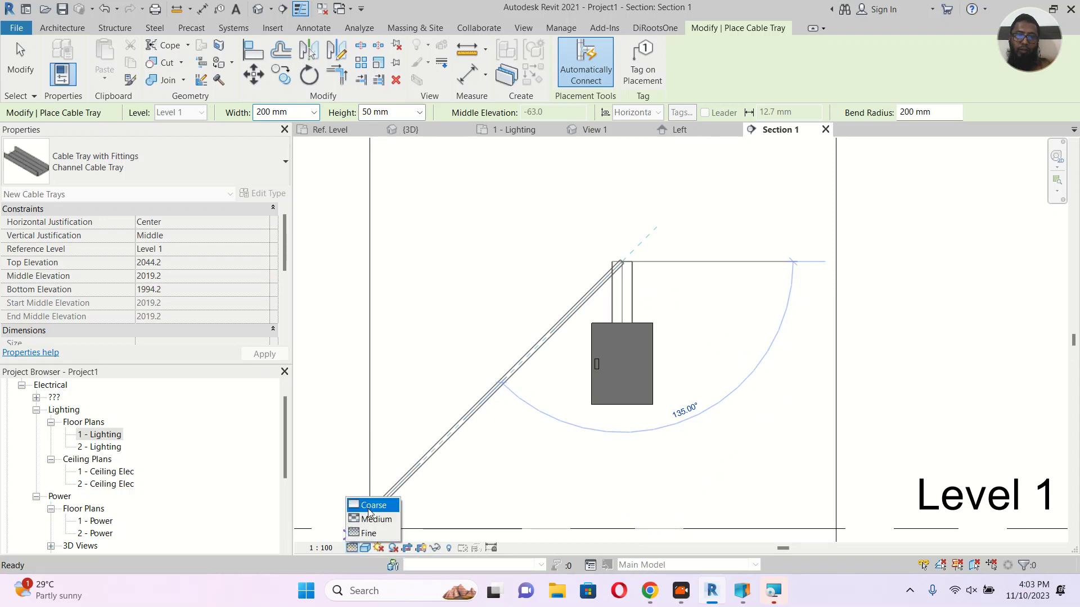
left_click(368, 506)
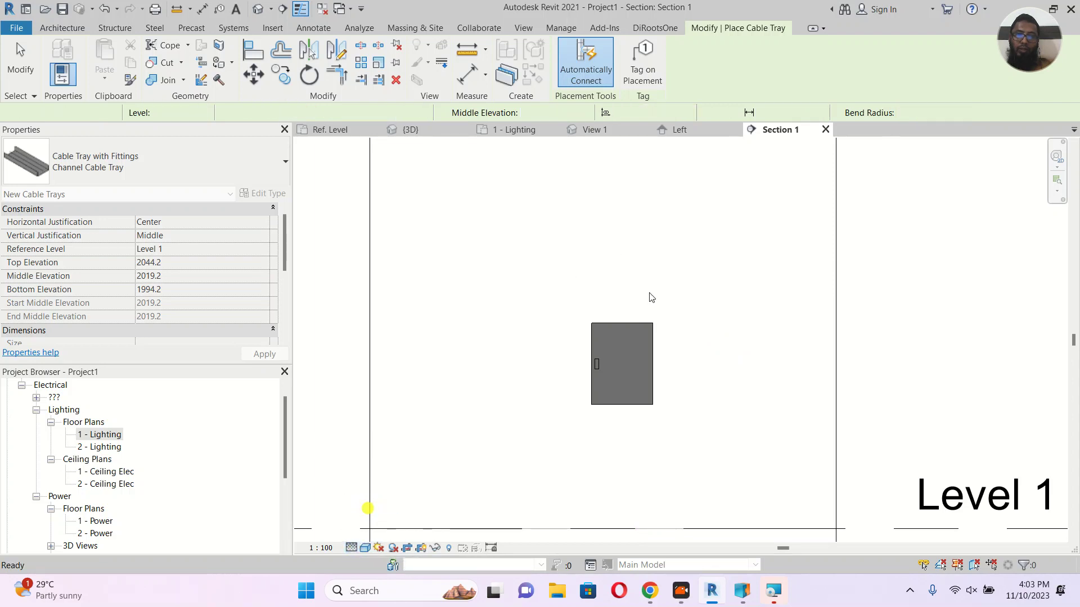
left_click(351, 548)
left_click(366, 534)
key("Escape")
Draw a 200 x 50 mm channel cable tray vertically from the board's upper connector to an elevation of 3519.2 mm.
left_click(618, 319)
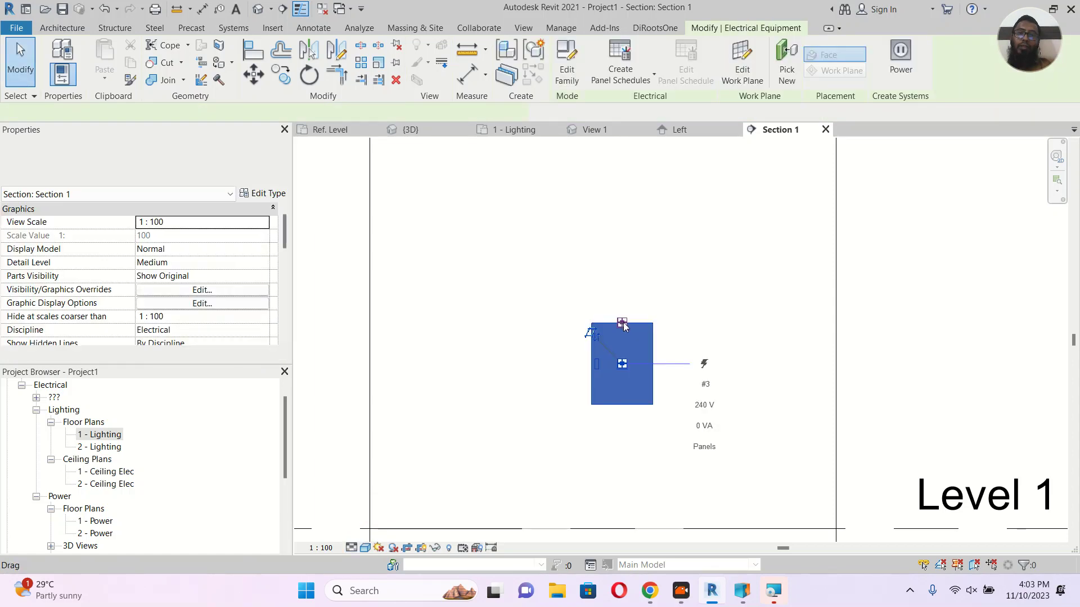
right_click(623, 323)
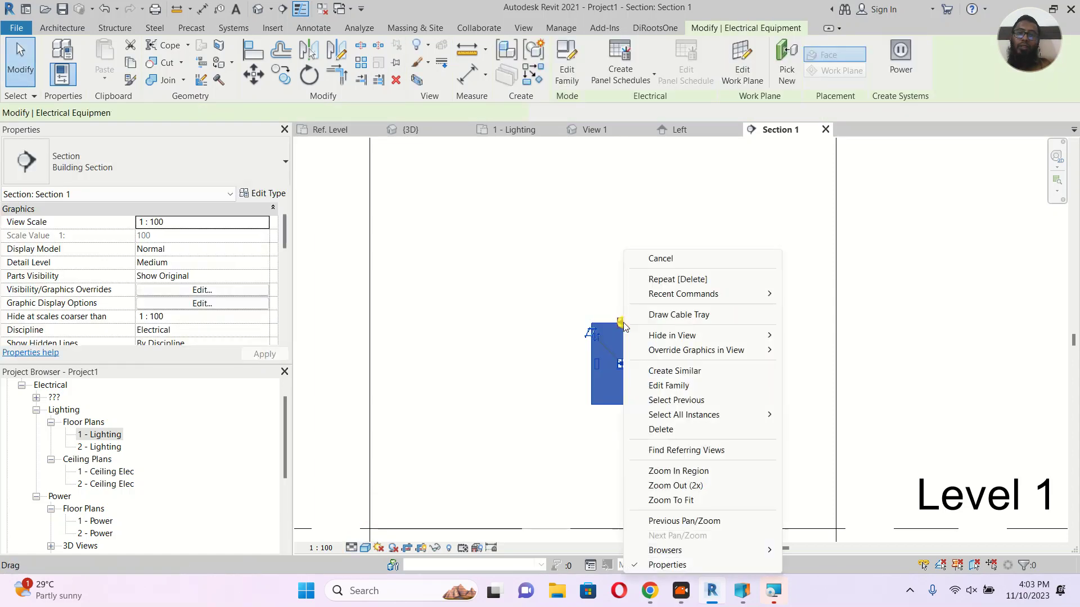
left_click(678, 316)
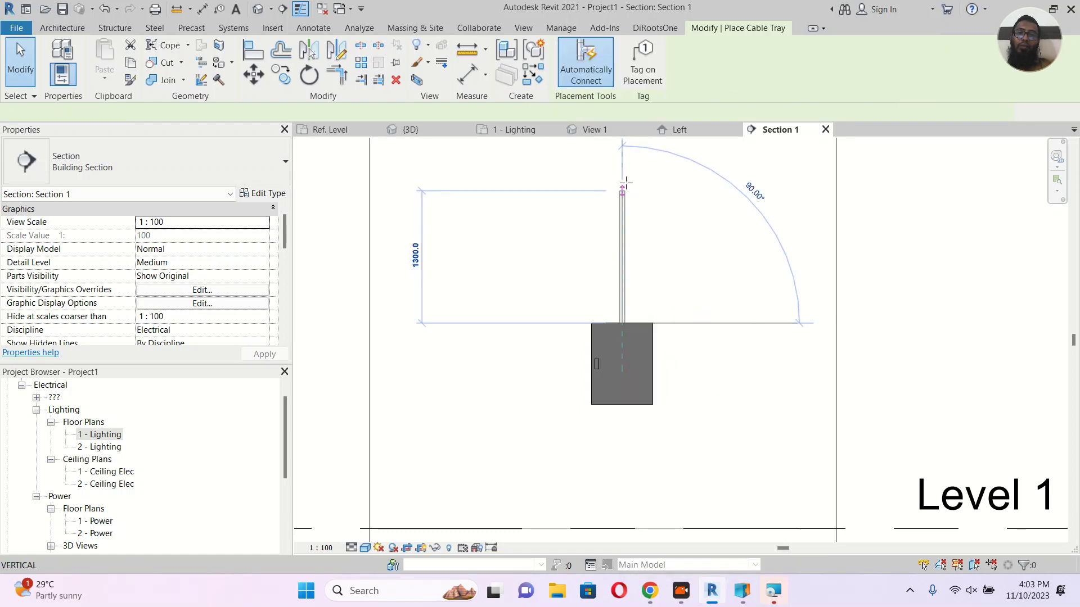
left_click(626, 172)
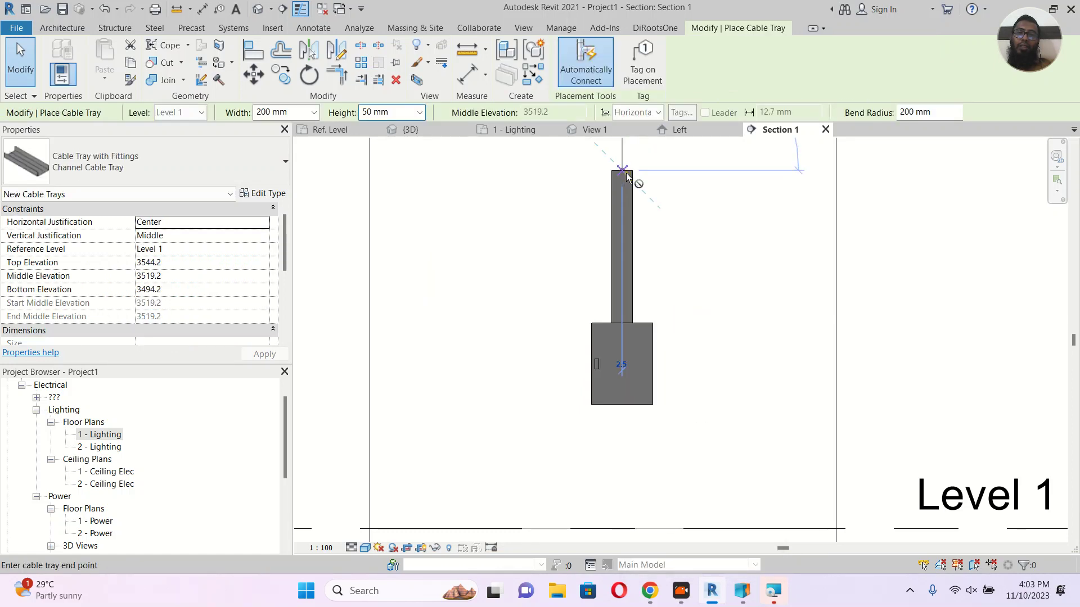
key("Escape")
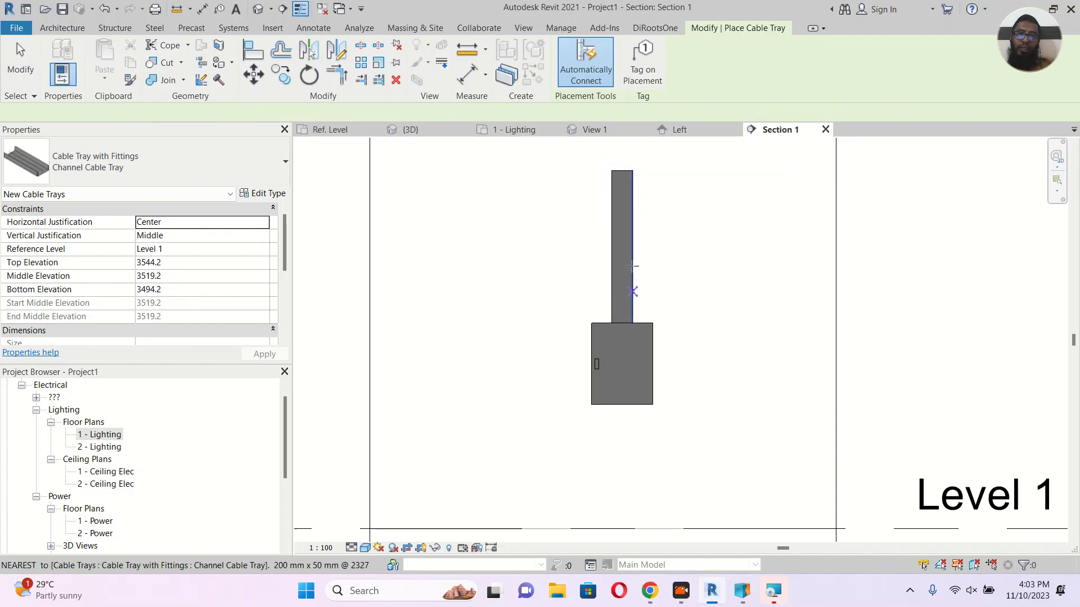
Draw a horizontal 200 x 50 mm cable tray away from the vertical tray's upper end, joined by an automatic bend.
left_click(622, 171)
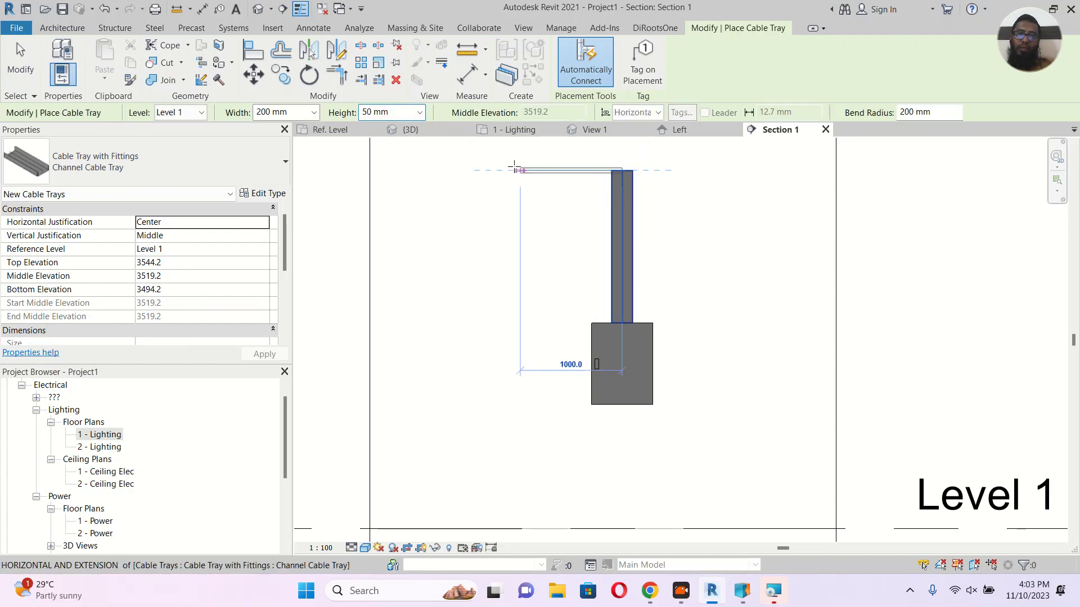
left_click(494, 167)
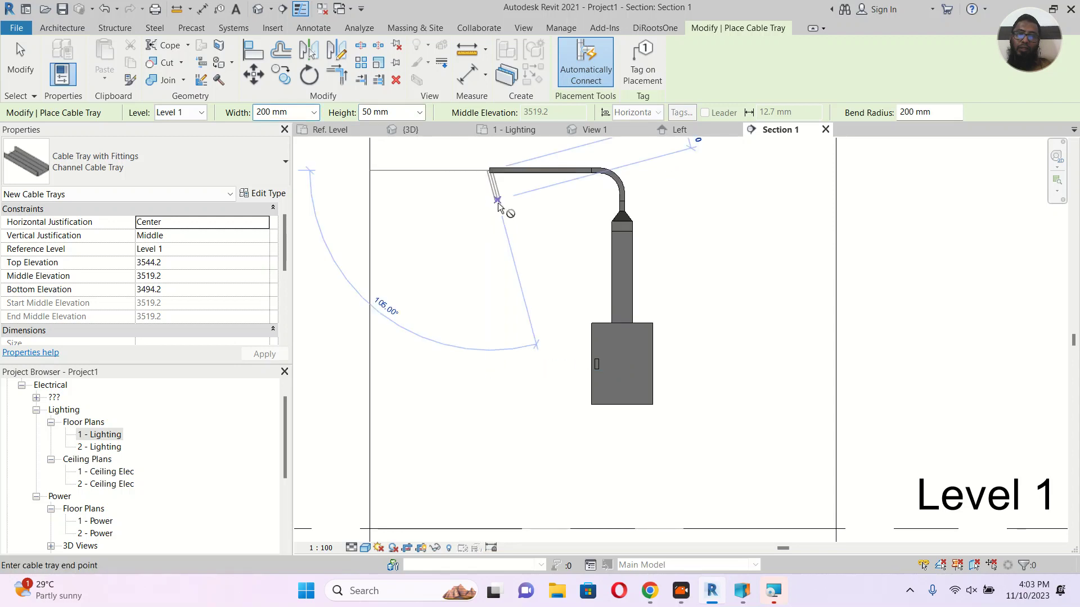
key("Escape")
key("Escape")
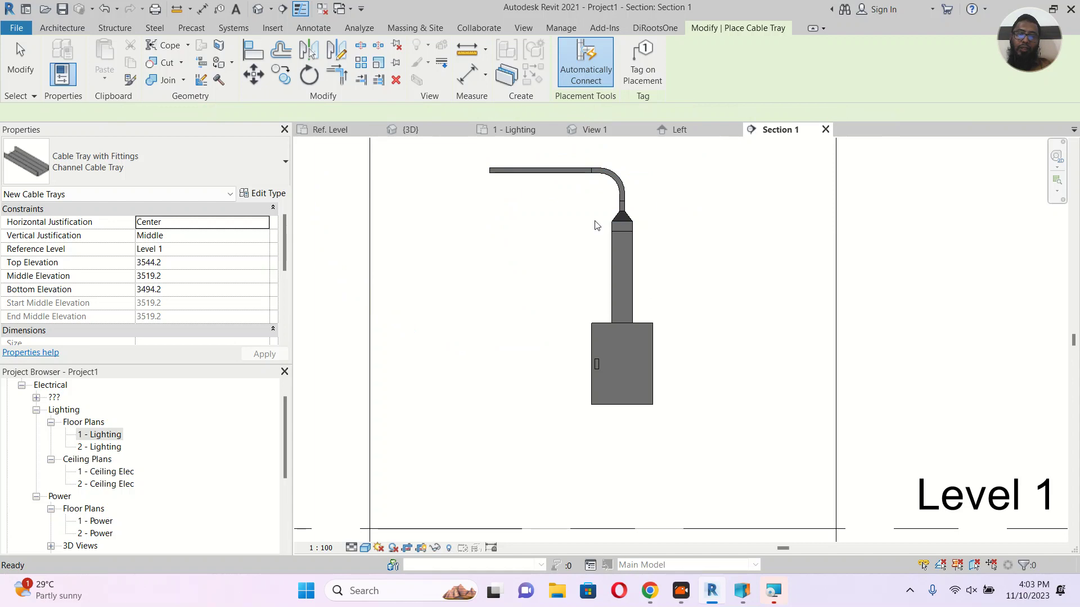
Undo the horizontal cable tray and the vertical cable tray above the board.
key("ctrl+z")
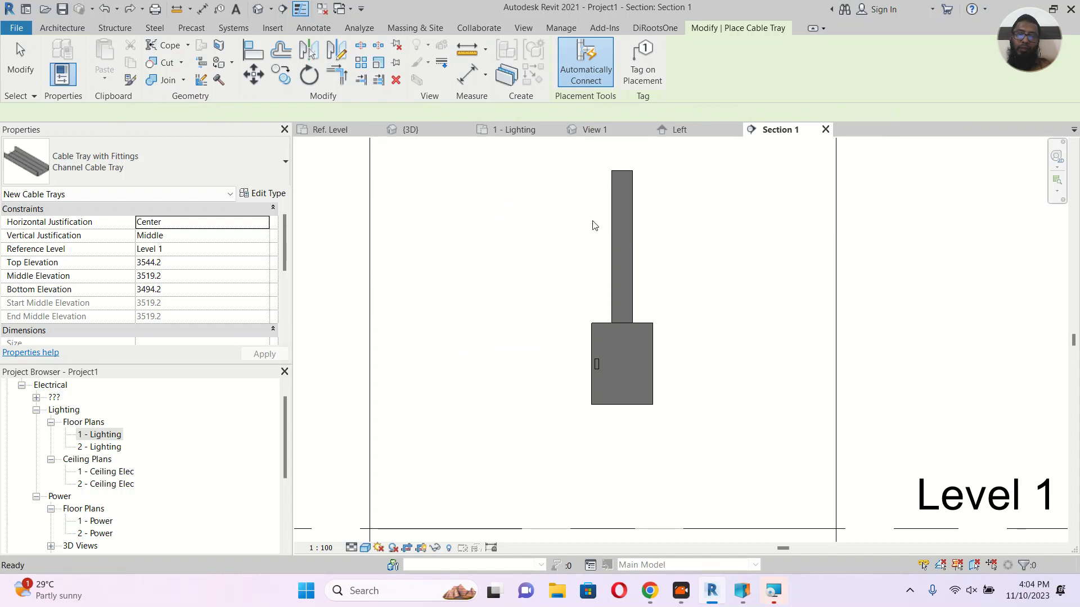
key("ctrl+z")
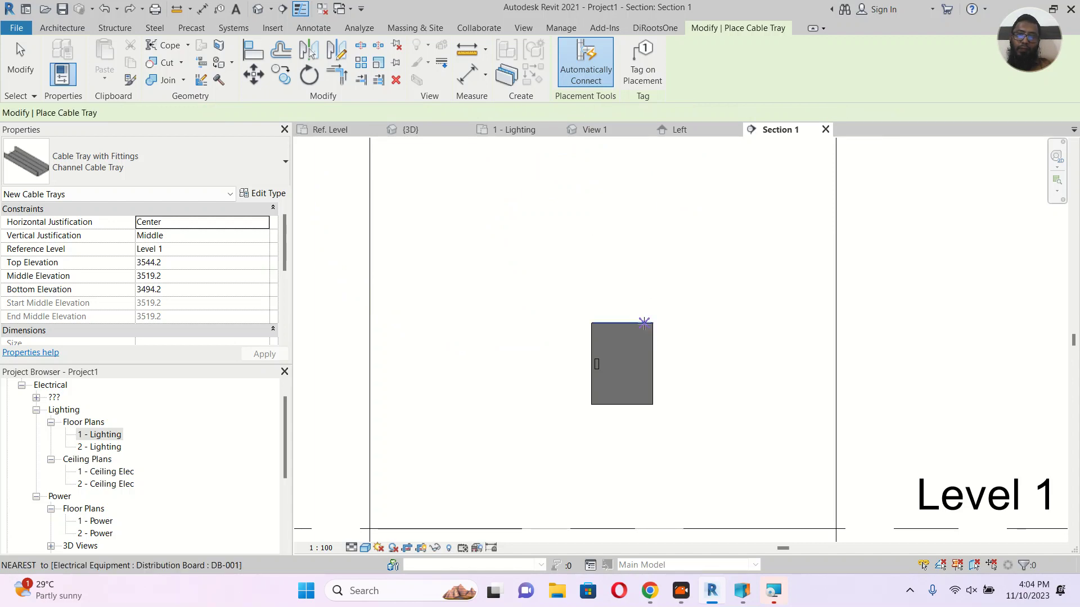
Redraw the 200 x 50 mm channel cable tray vertically from the distribution board's upper connector to an elevation of 3519.2 mm.
key("Escape")
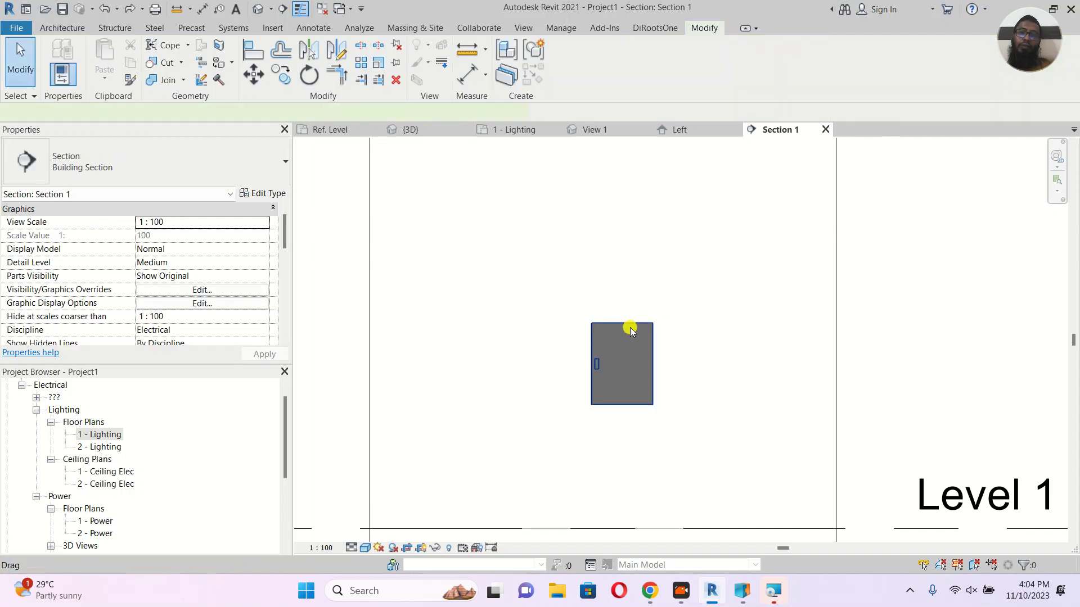
left_click(630, 328)
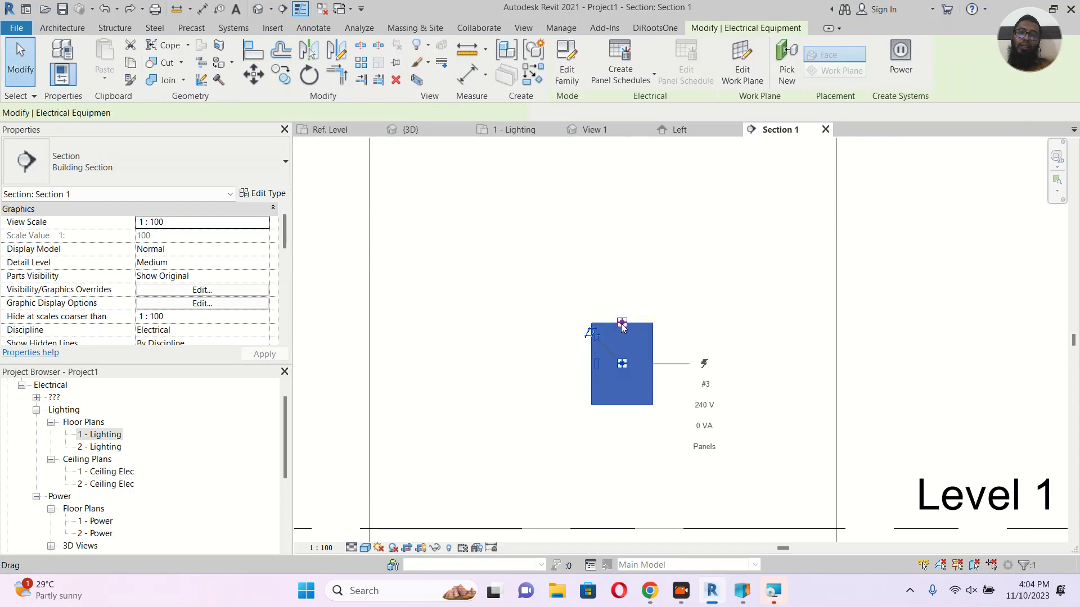
right_click(622, 322)
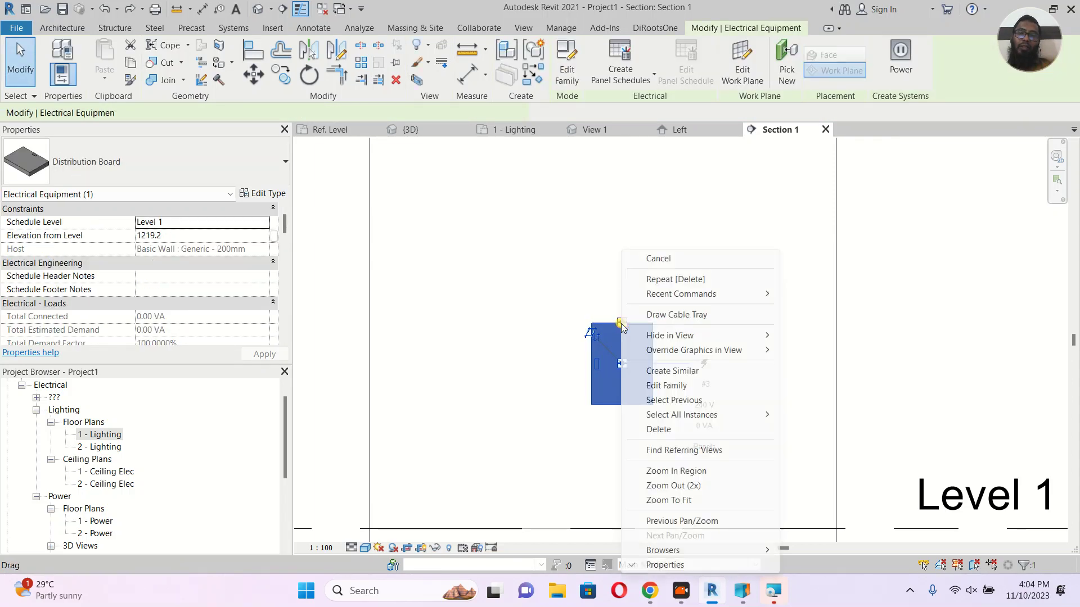
left_click(677, 315)
left_click(623, 172)
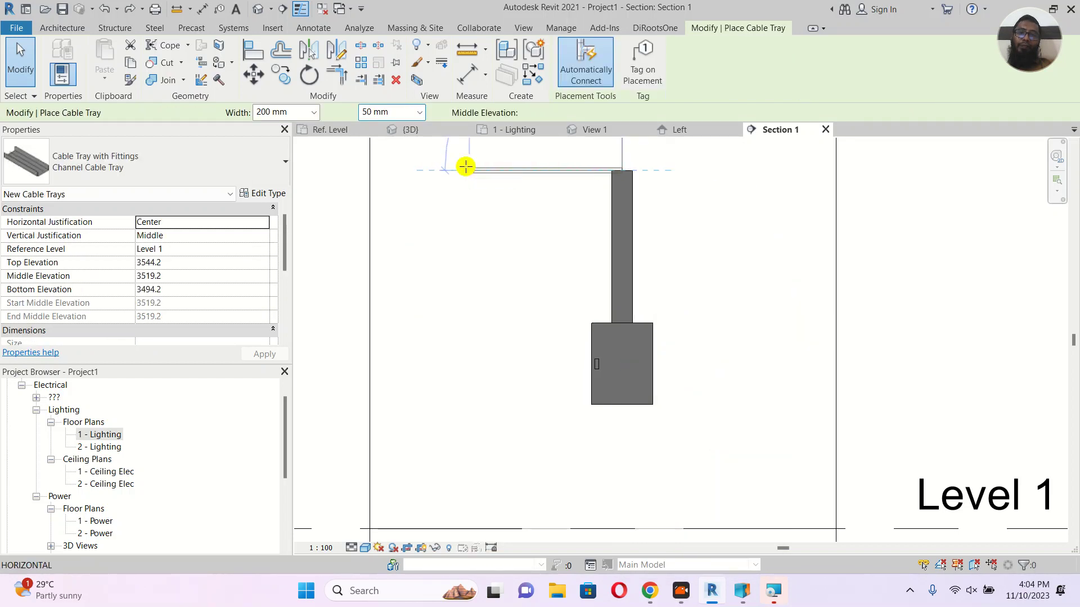
Try a horizontal 200 x 50 mm cable tray from the vertical tray's upper end and undo it.
left_click(466, 167)
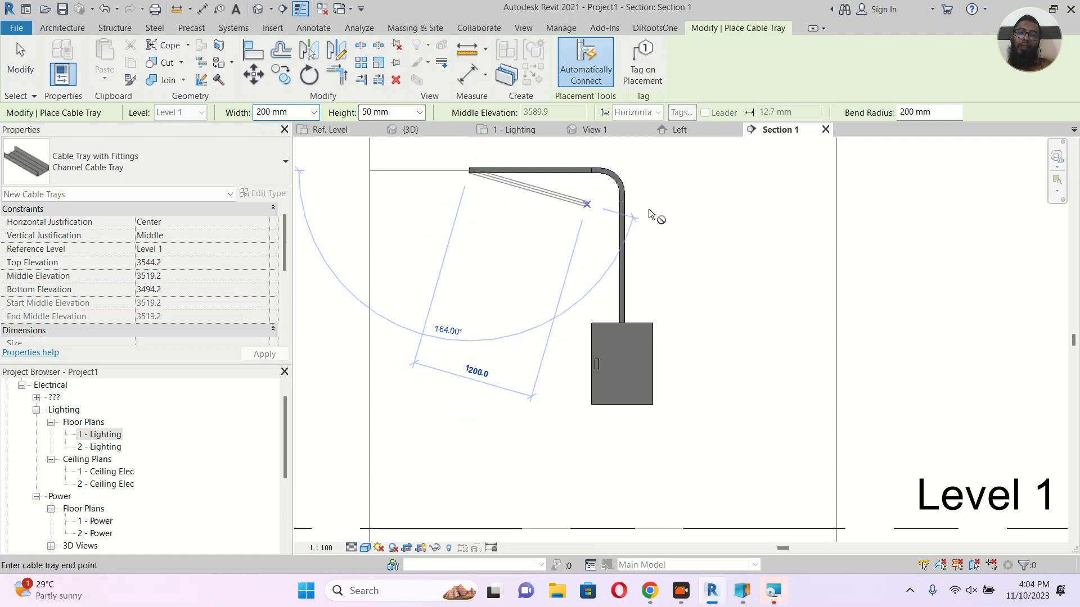
key("Escape")
key("ctrl+z")
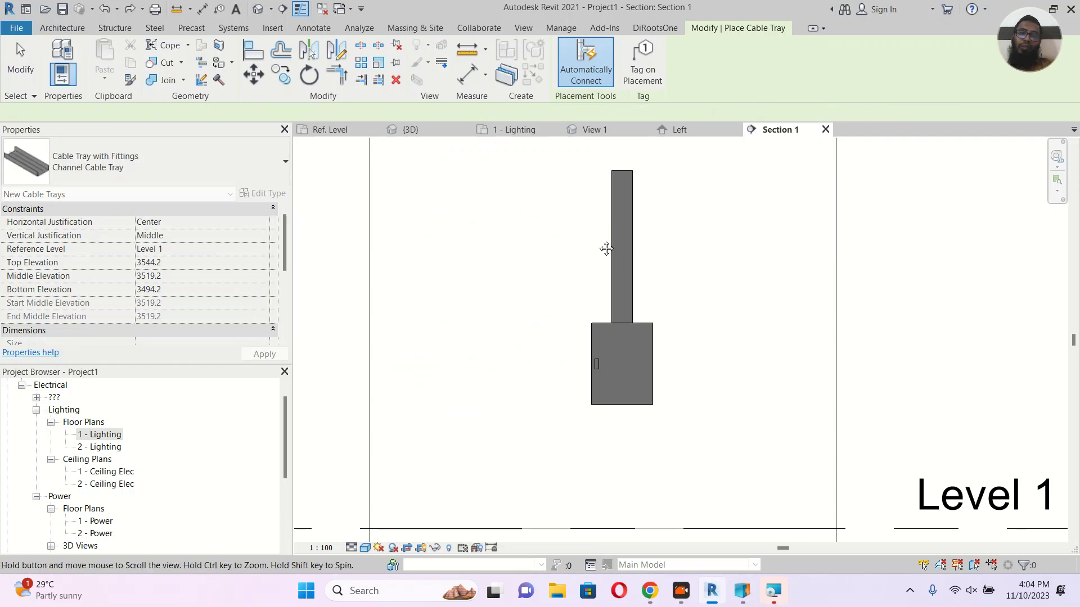
middle_click_drag(605, 247, 619, 282)
left_click(443, 226)
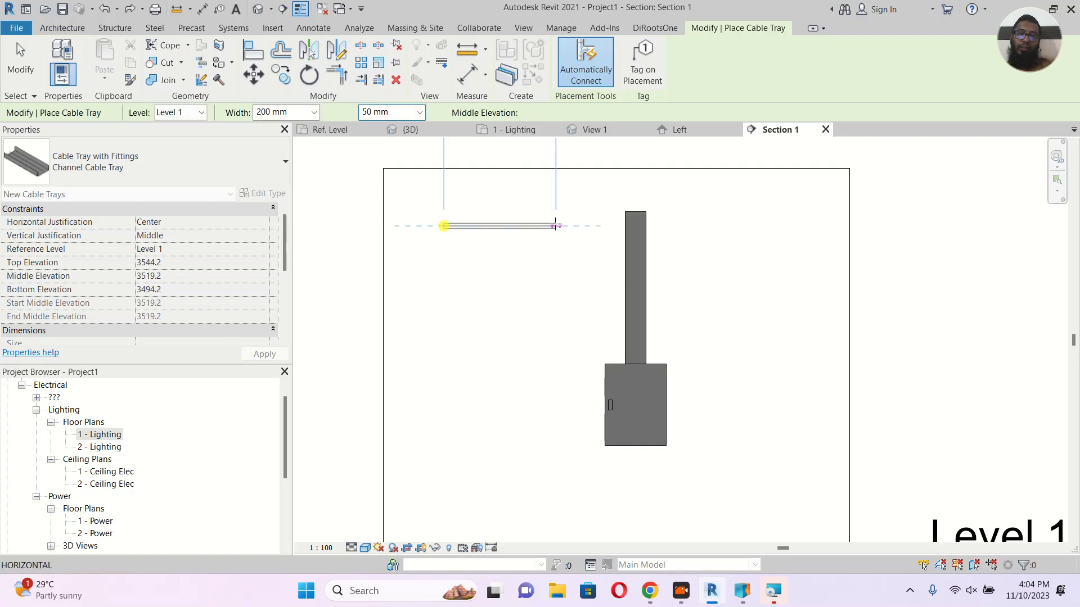
key("Escape")
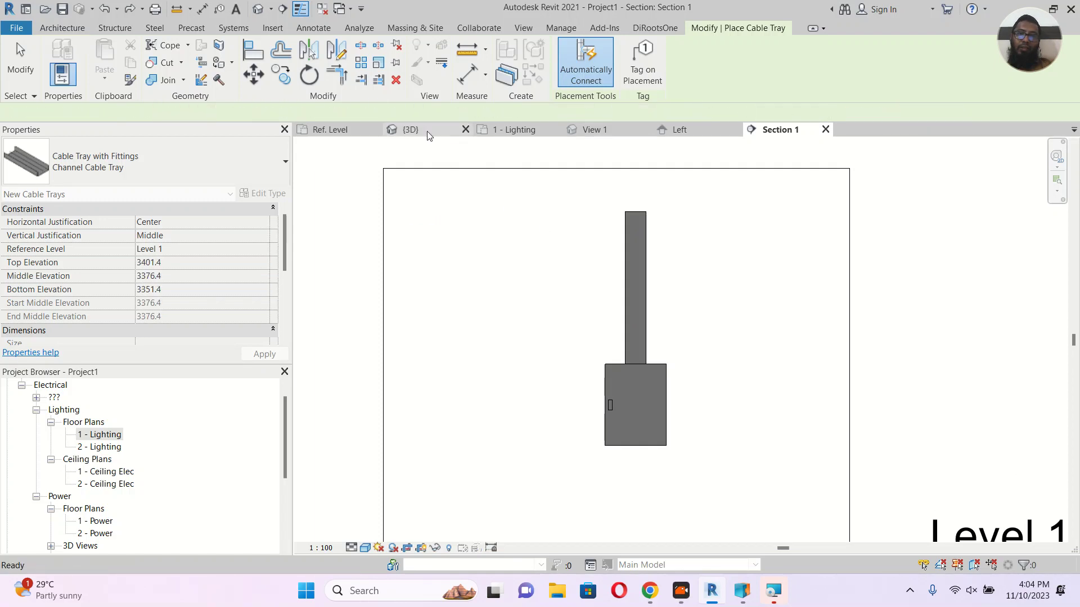
Draw a separate 200 x 50 mm cable tray at elevation 3519.2 mm in the 1 - Lighting plan and return to Section 1.
left_click(516, 129)
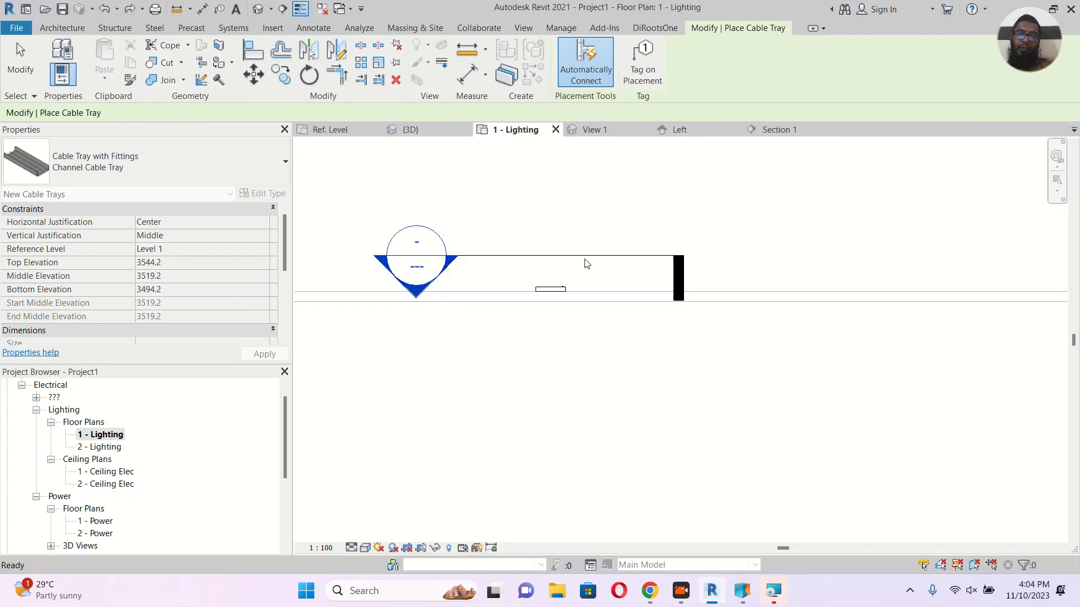
scroll(532, 288, "up", 4)
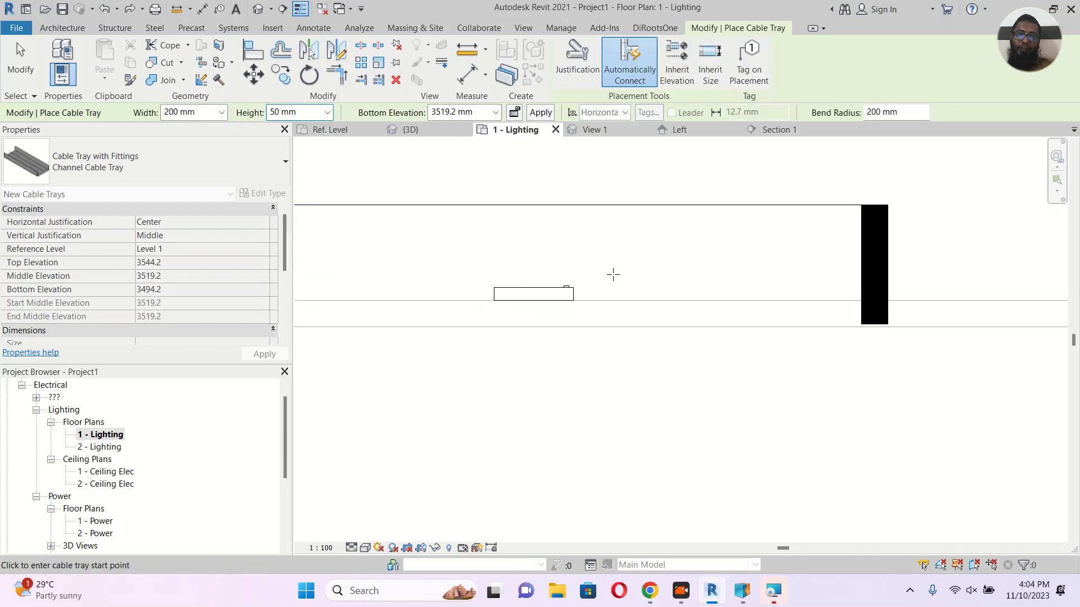
left_click(761, 273)
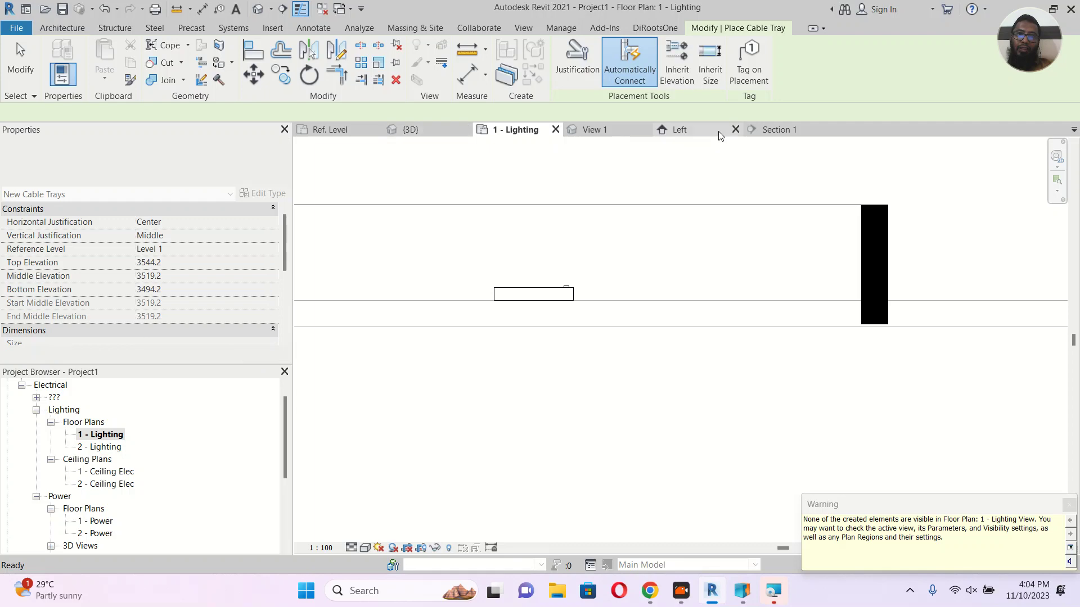
left_click(767, 132)
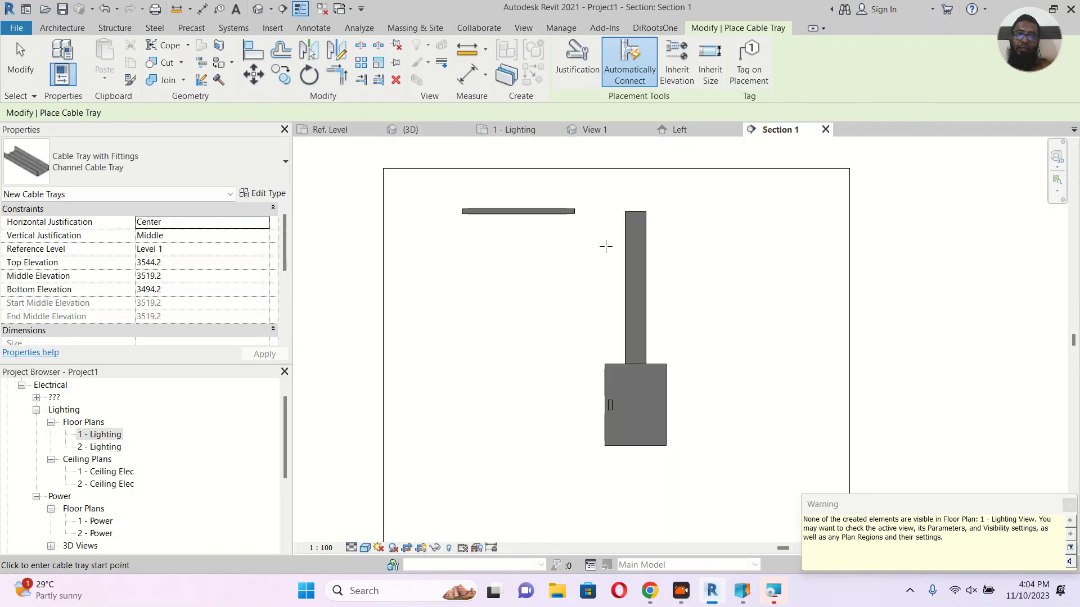
key("Escape")
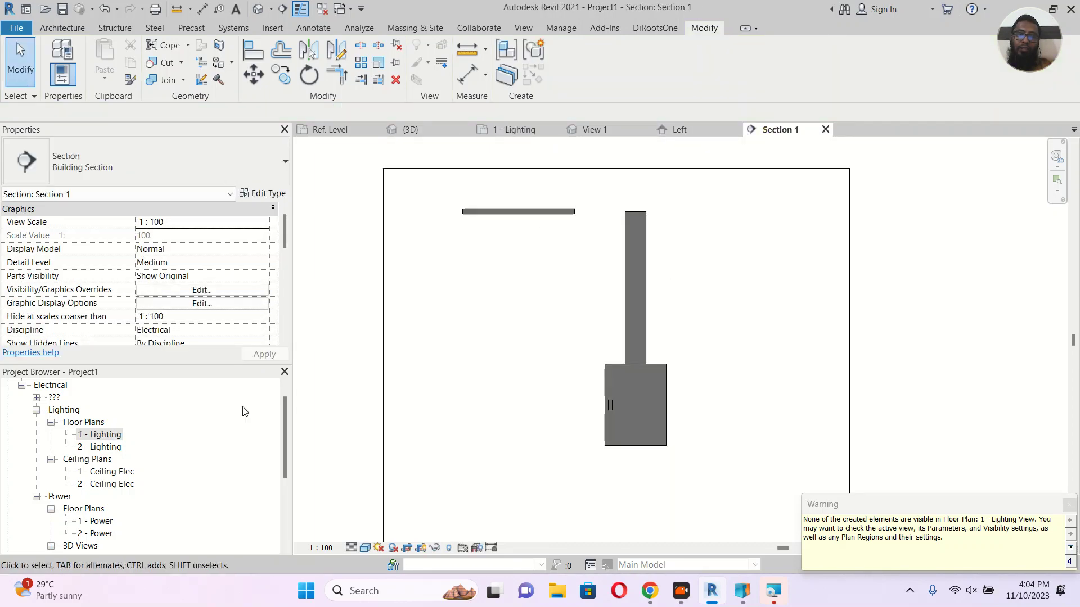
Examine the trays in the North - Elec, South - Elec and West - Elec elevations.
scroll(123, 489, "down", 3)
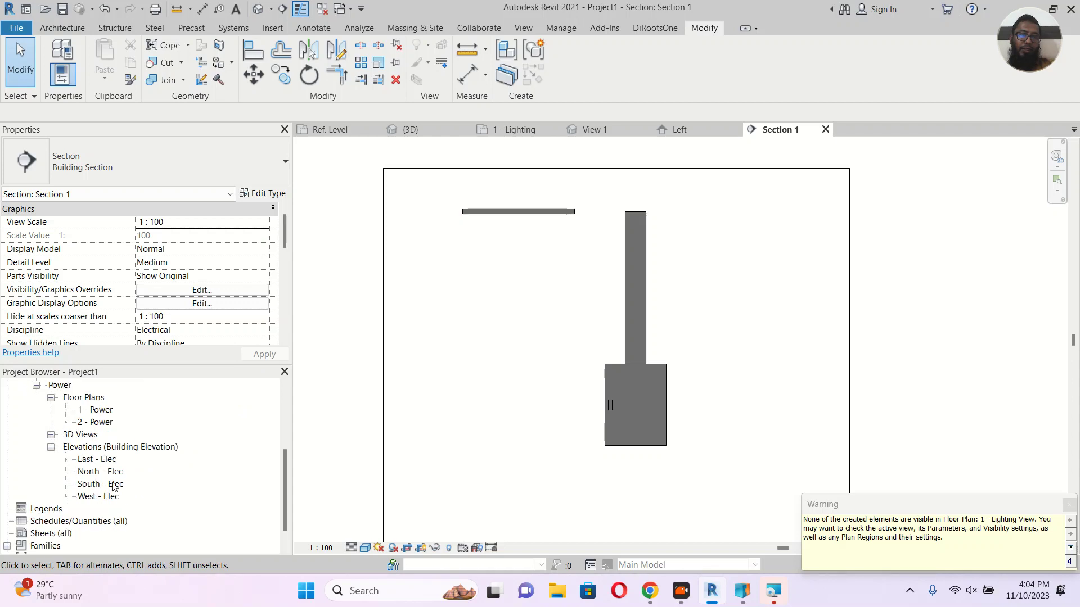
left_click(111, 473)
double_click(112, 472)
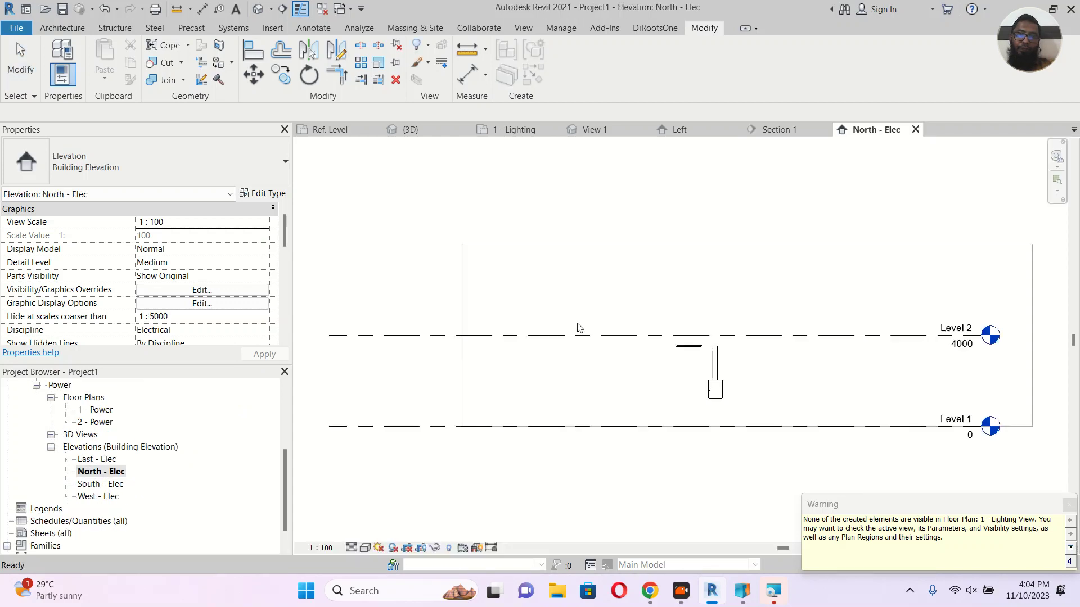
scroll(707, 385, "up", 3)
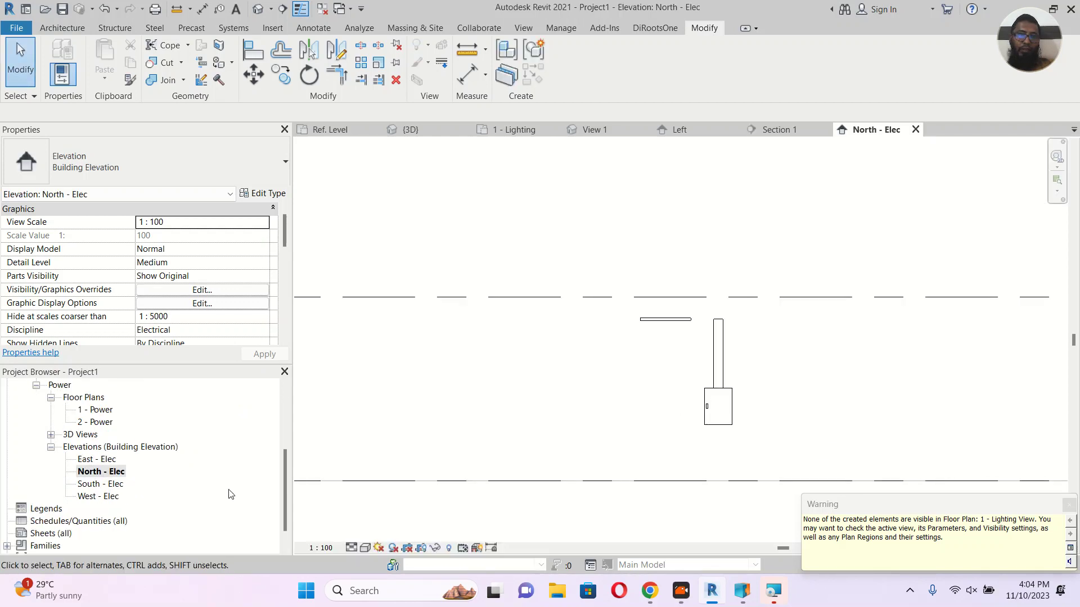
double_click(102, 485)
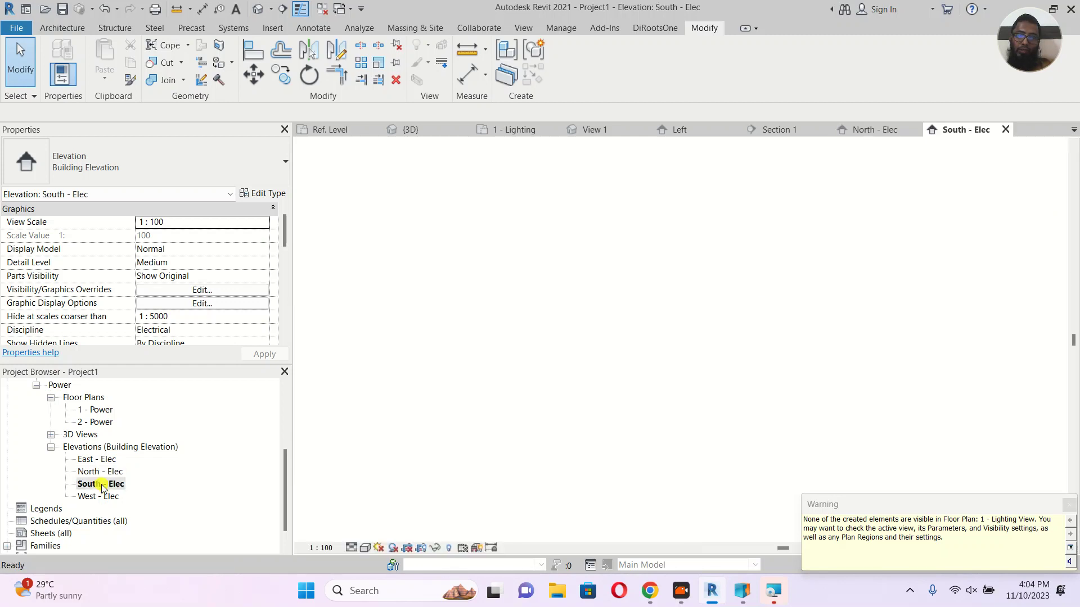
double_click(101, 496)
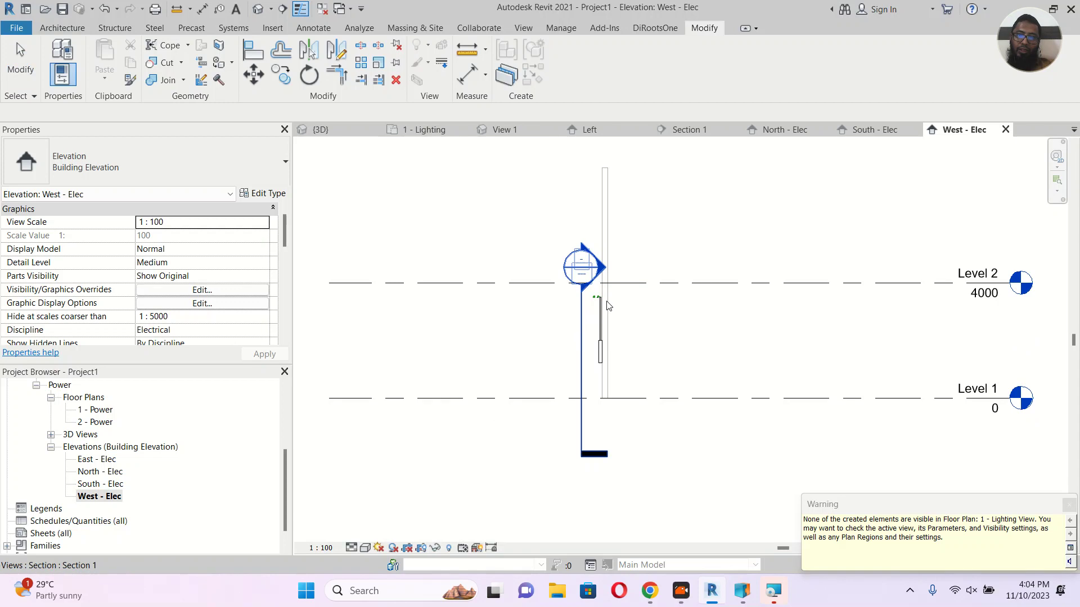
Try to rotate the separate horizontal cable tray by about 90° around its own axis in the West - Elec elevation.
scroll(604, 276, "up", 6)
scroll(614, 262, "up", 2)
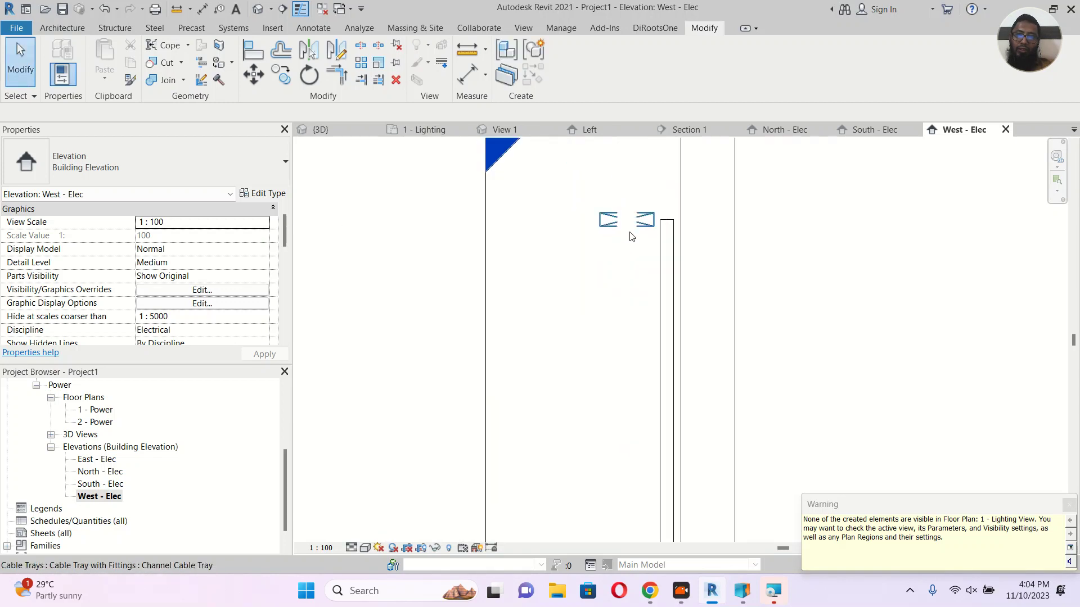
left_click(630, 223)
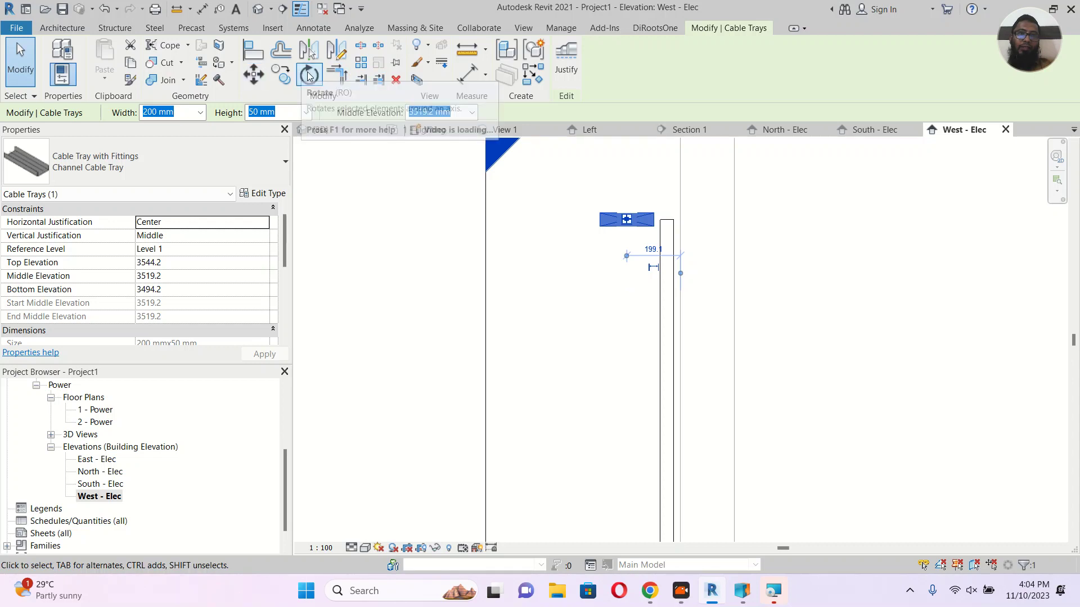
left_click(304, 76)
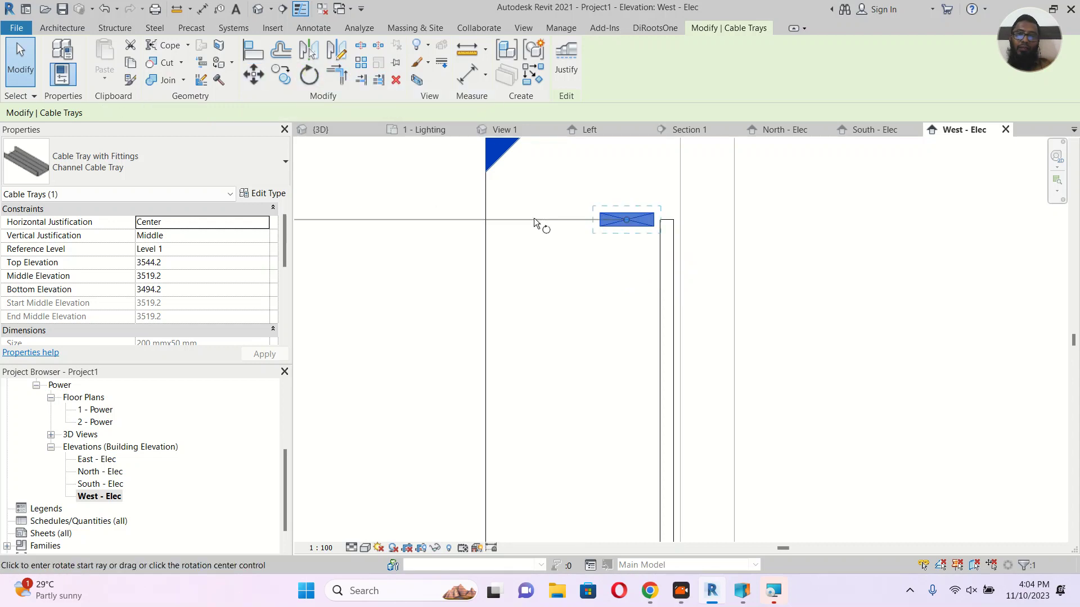
left_click(510, 218)
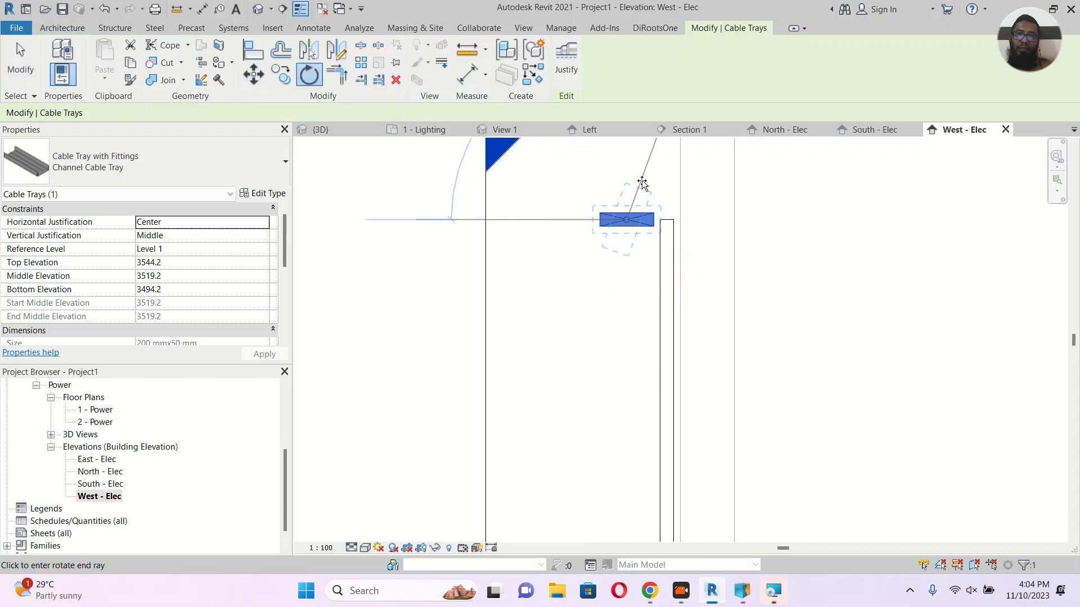
left_click(622, 169)
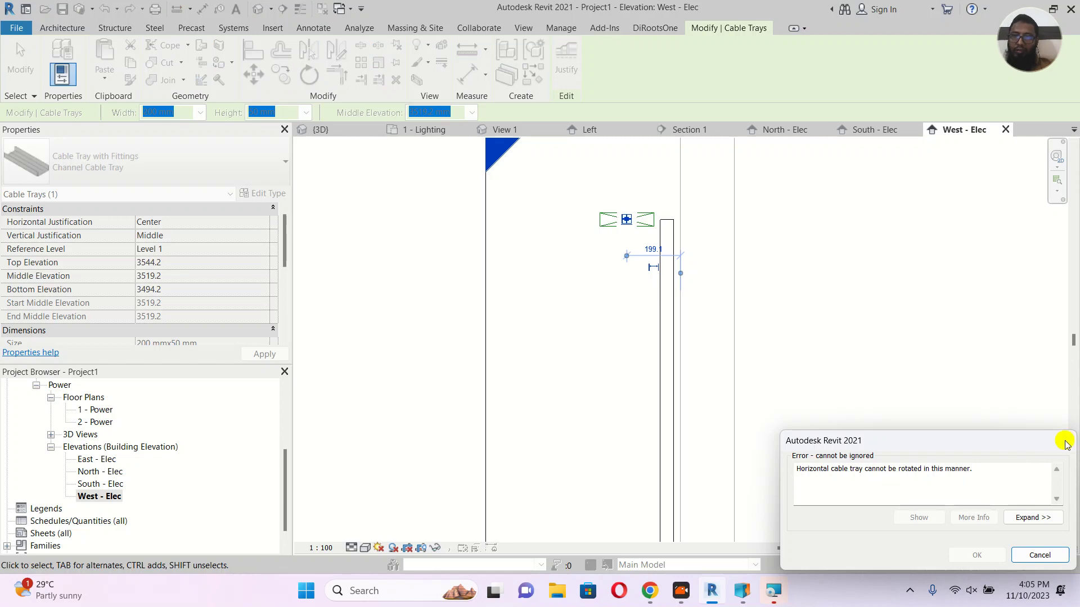
left_click_drag(1008, 442, 970, 293)
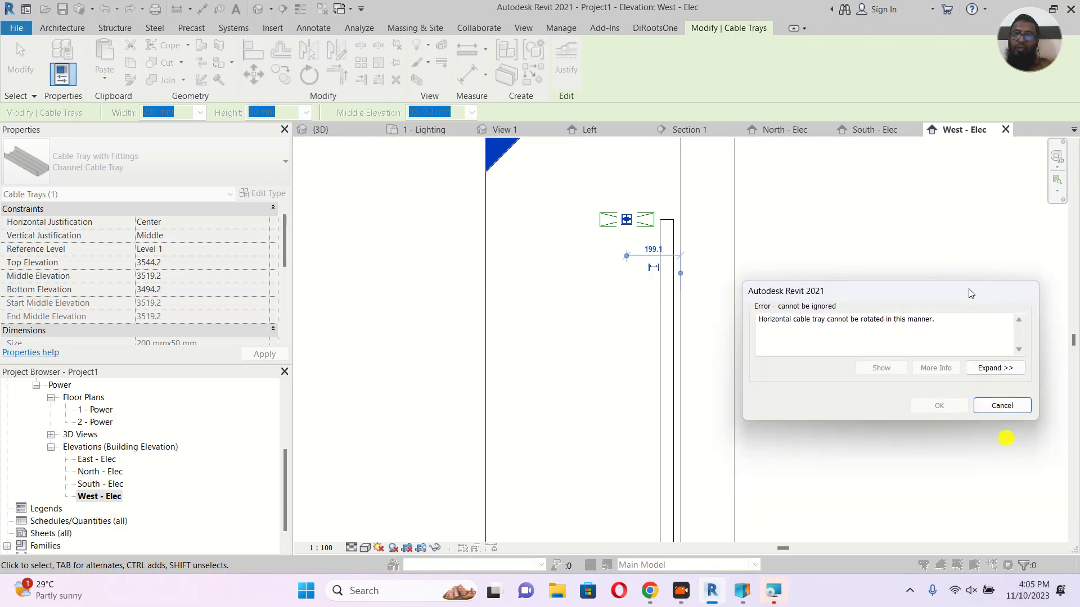
left_click(1013, 410)
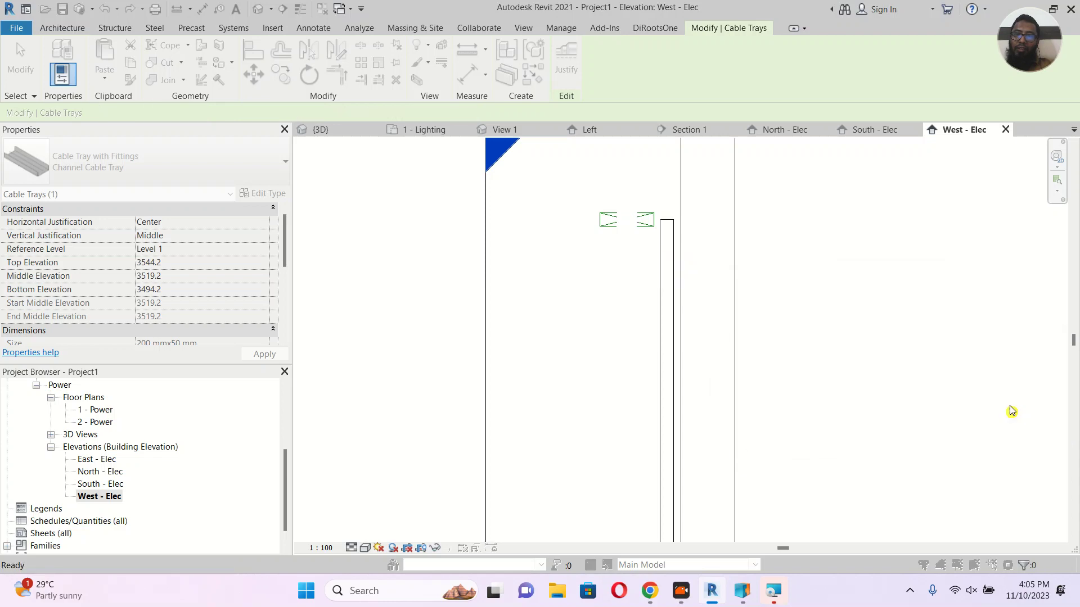
Delete the separate horizontal cable tray and return to the Section 1 view.
left_click(636, 223)
key("Delete")
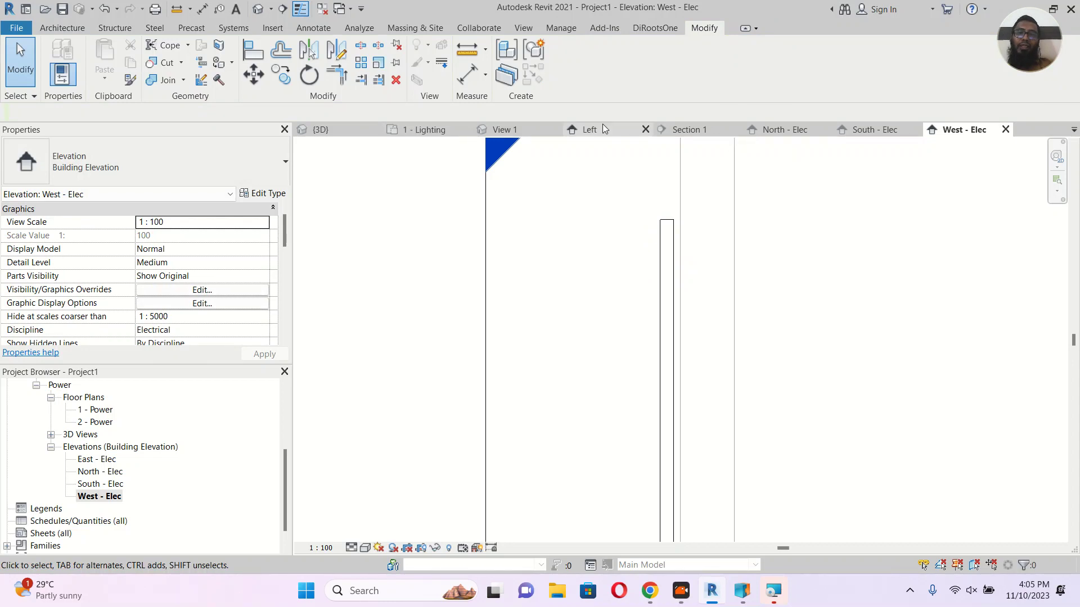
left_click(695, 130)
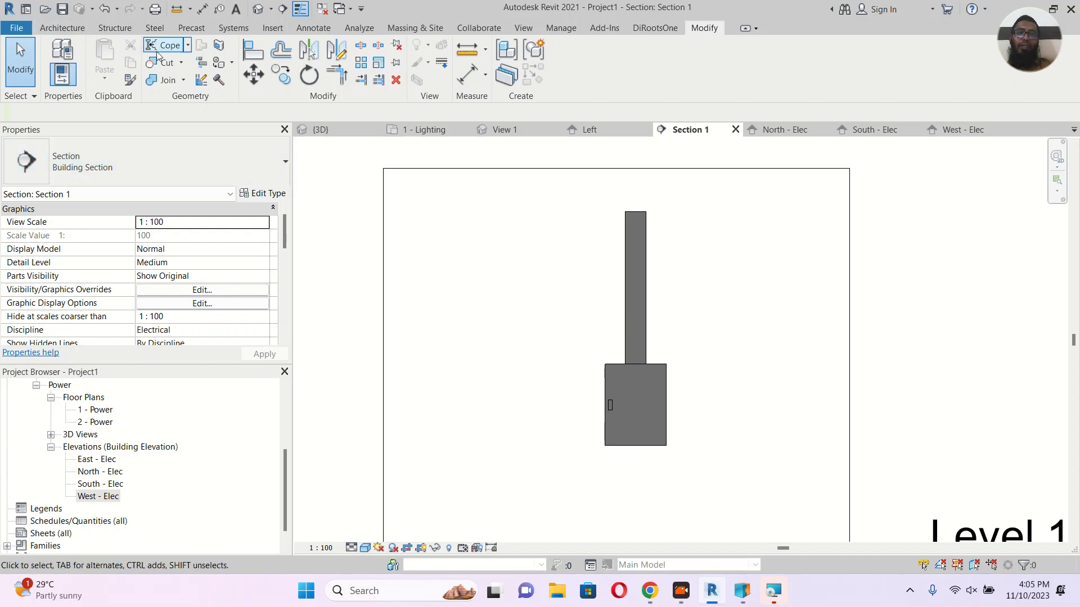
Set the work plane for the Section 1 view by picking a plane.
left_click(67, 30)
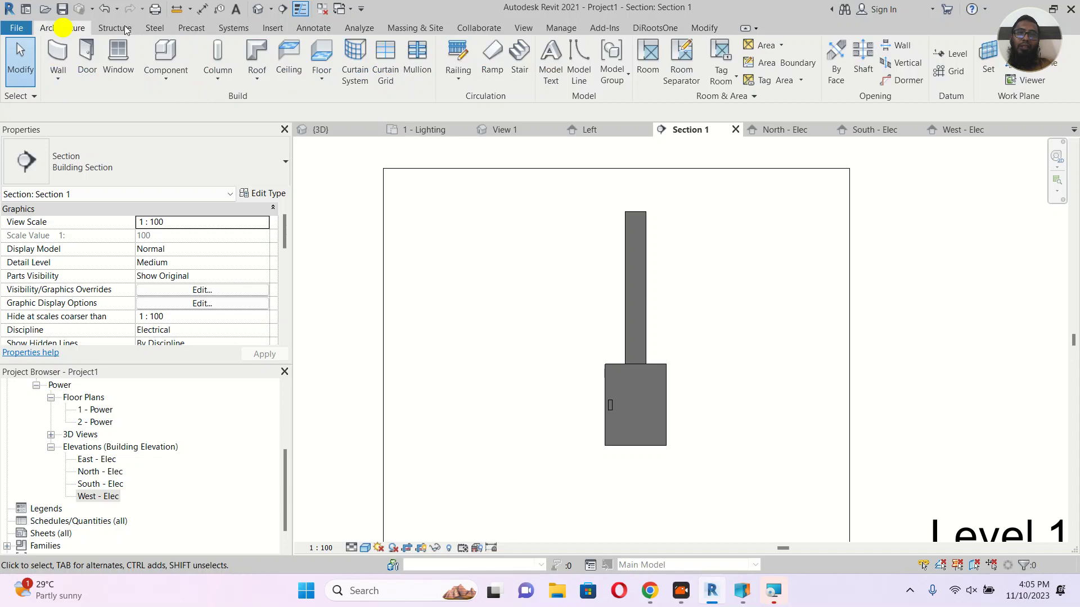
left_click(989, 56)
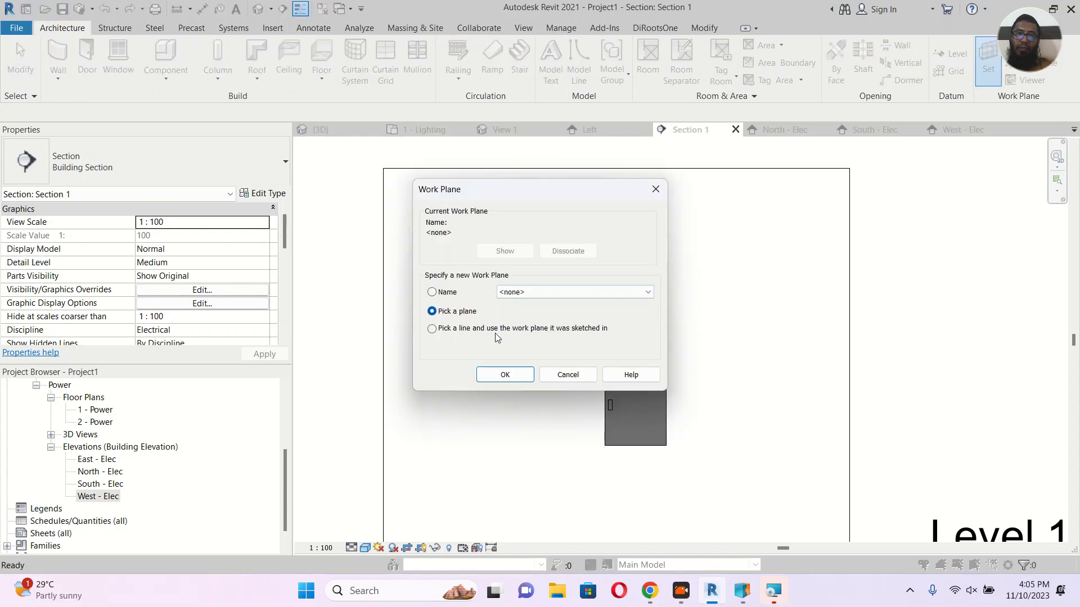
left_click(436, 329)
left_click(503, 371)
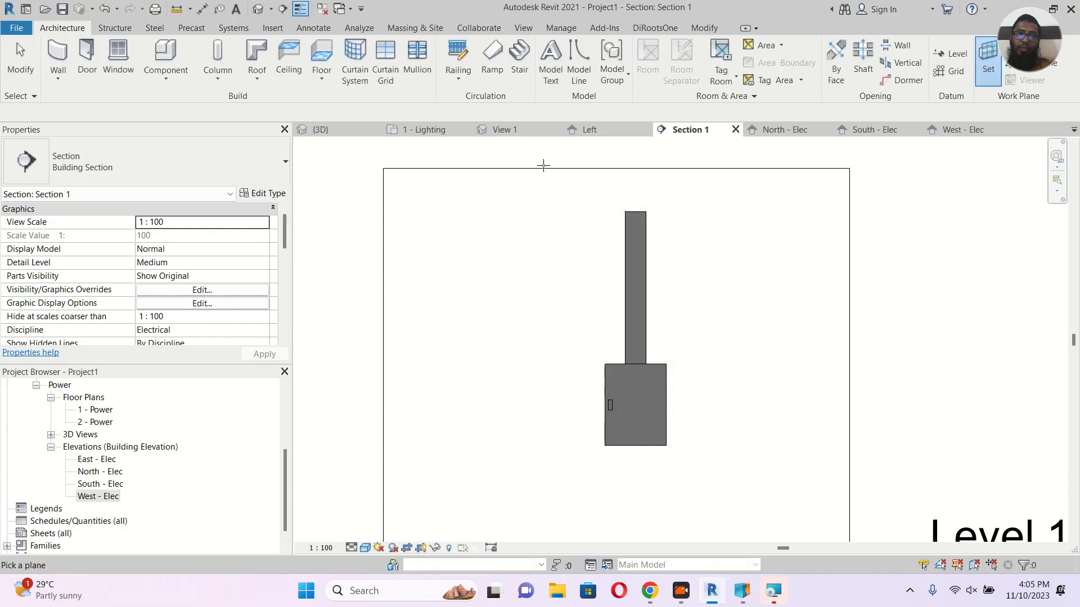
scroll(543, 253, "down", 5)
left_click(610, 353)
scroll(641, 325, "up", 5)
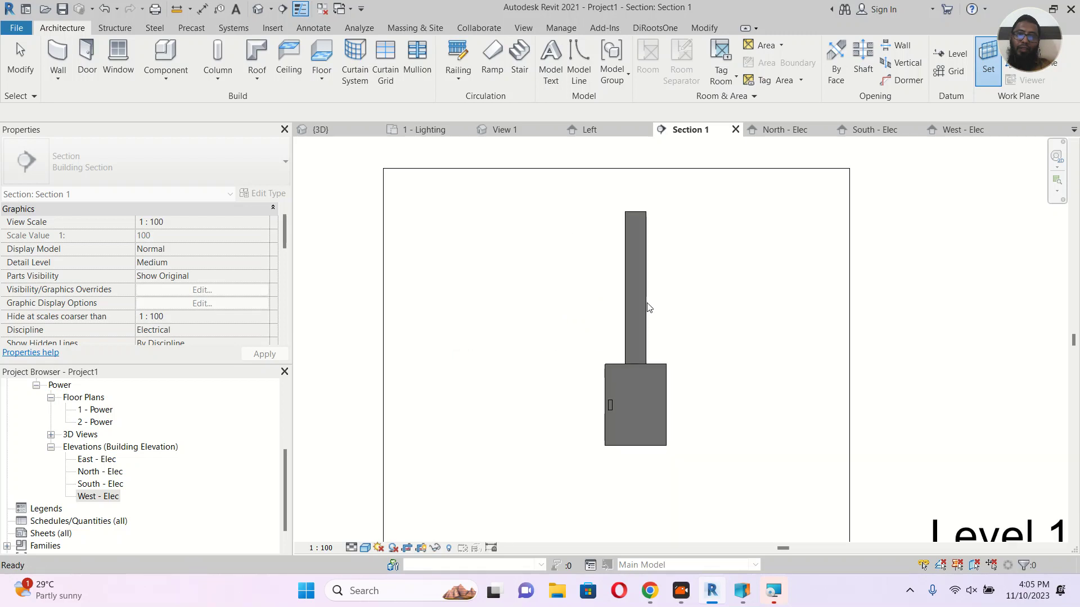
Enlarge the Section 1 crop region upward beyond Level 2 and widen it on both sides of the distribution board.
scroll(644, 312, "down", 8)
left_click(668, 260)
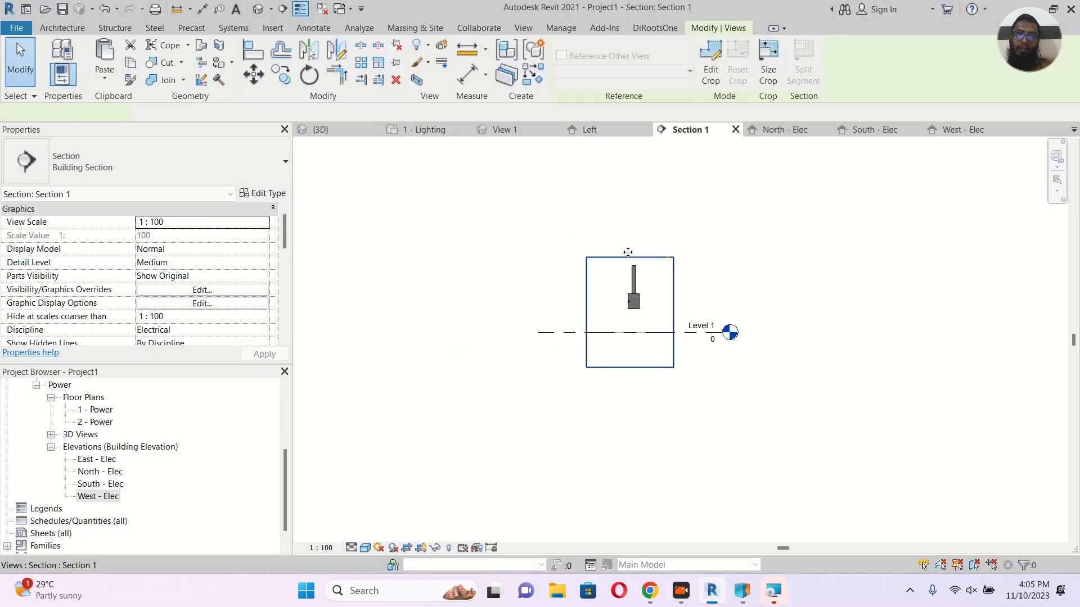
left_click_drag(639, 180, 640, 177)
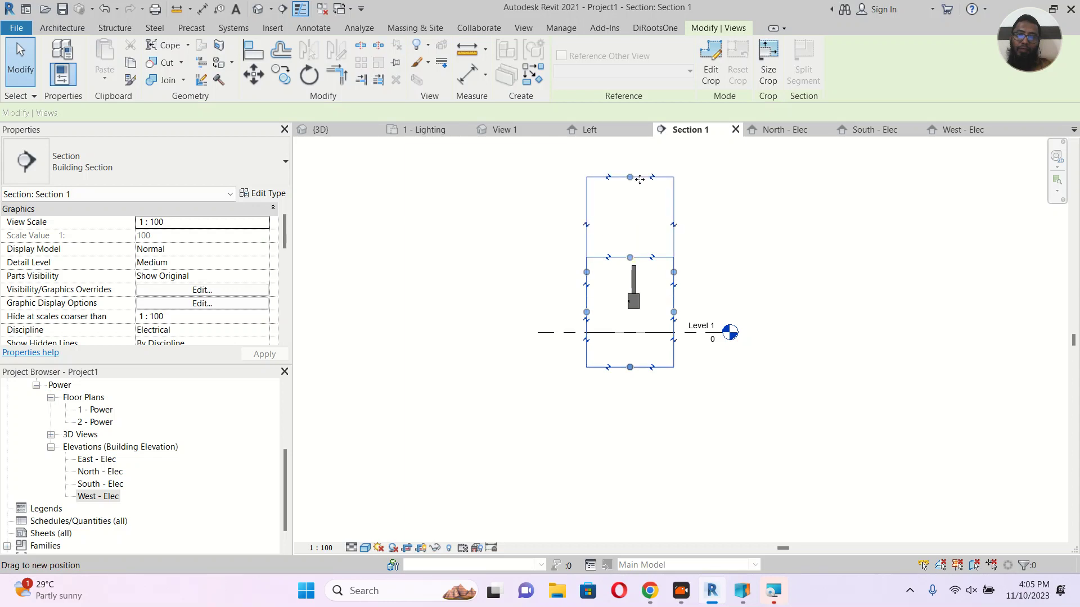
left_click_drag(673, 272, 903, 302)
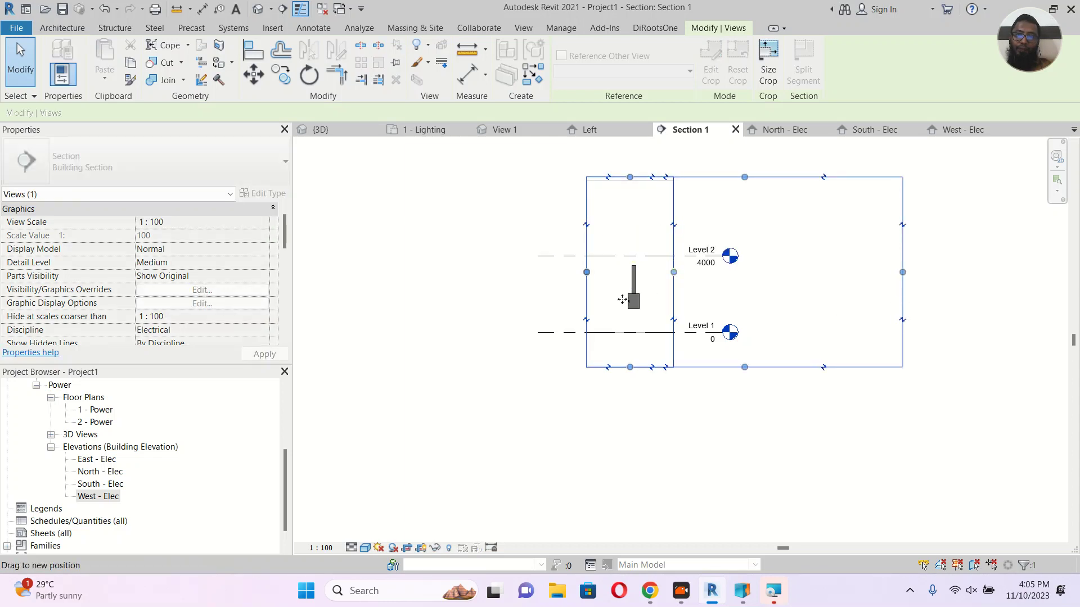
left_click_drag(586, 272, 446, 274)
left_click(555, 349)
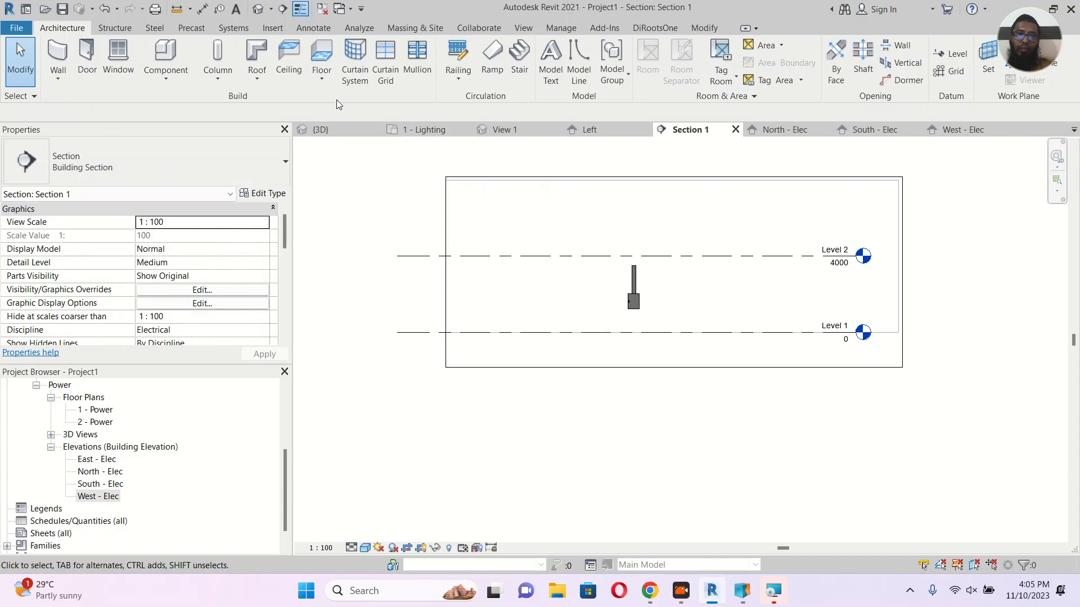
Pick a plane again as the current work plane in Section 1.
scroll(573, 191, "up", 2)
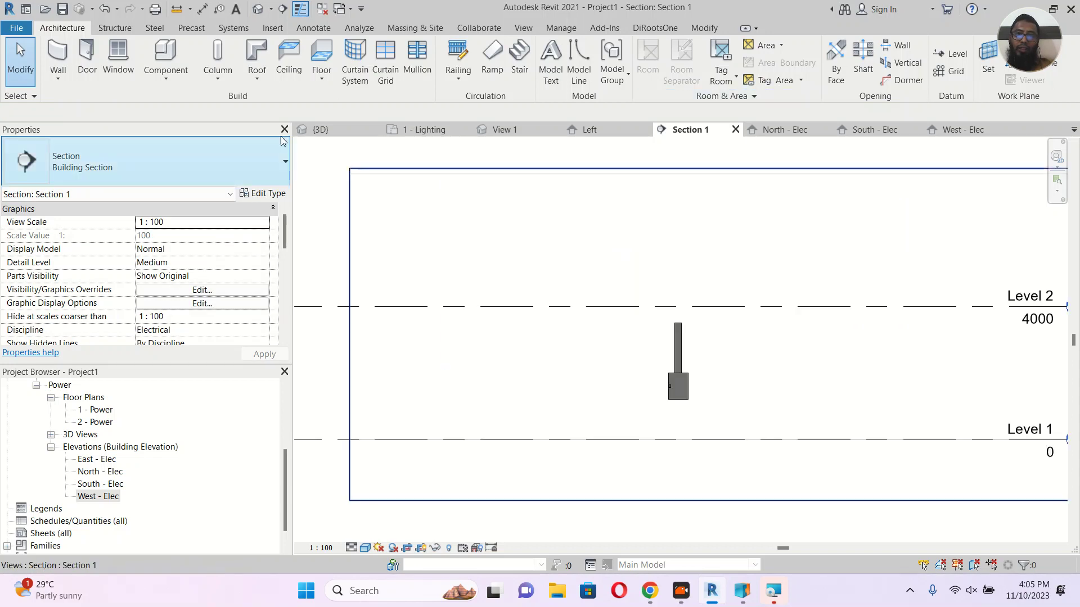
left_click(988, 62)
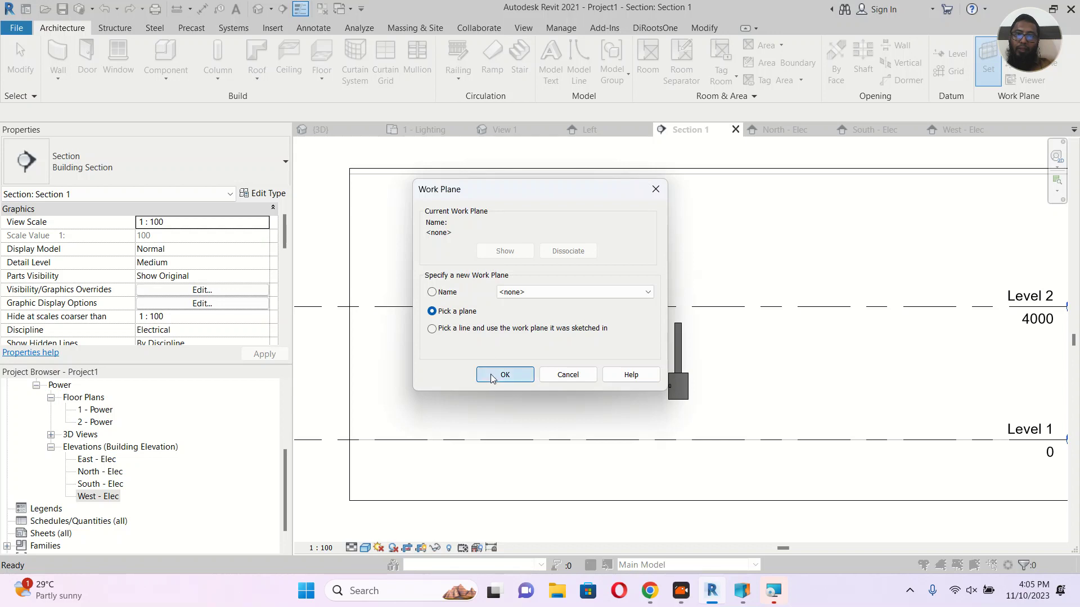
left_click(504, 375)
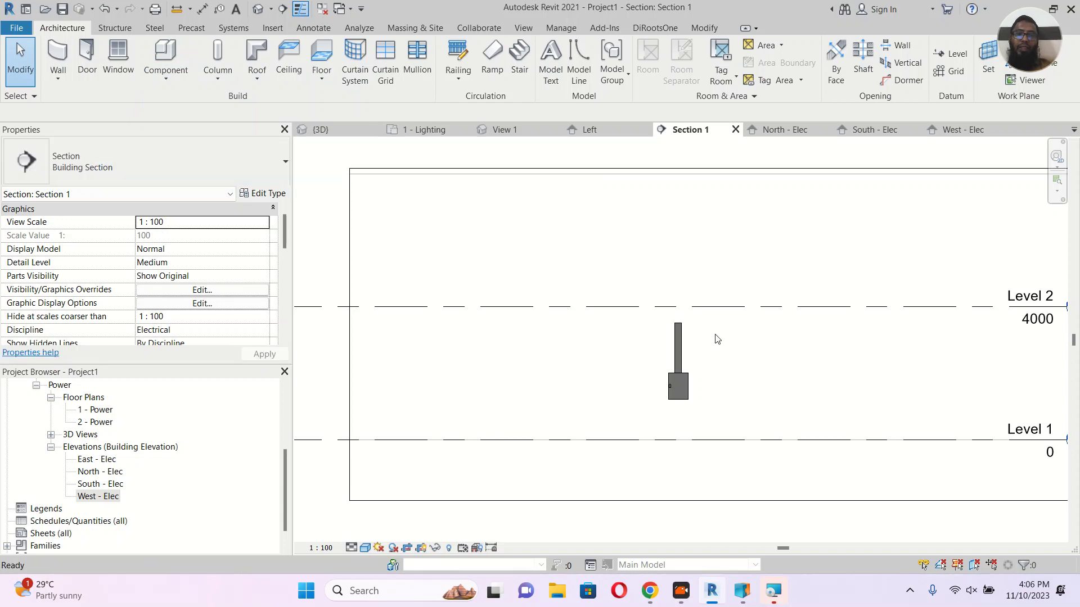
Draw a separate horizontal cable tray about 2100 mm long beside the upper part of the vertical tray in Section 1.
key("c")
key("t")
scroll(642, 352, "up", 5)
left_click(677, 286)
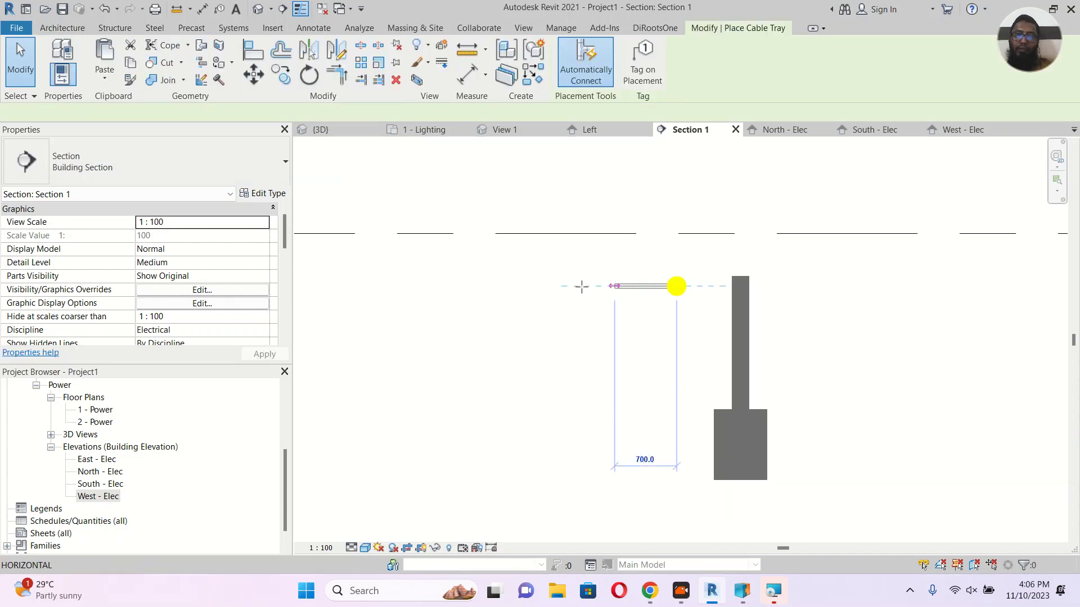
left_click(493, 286)
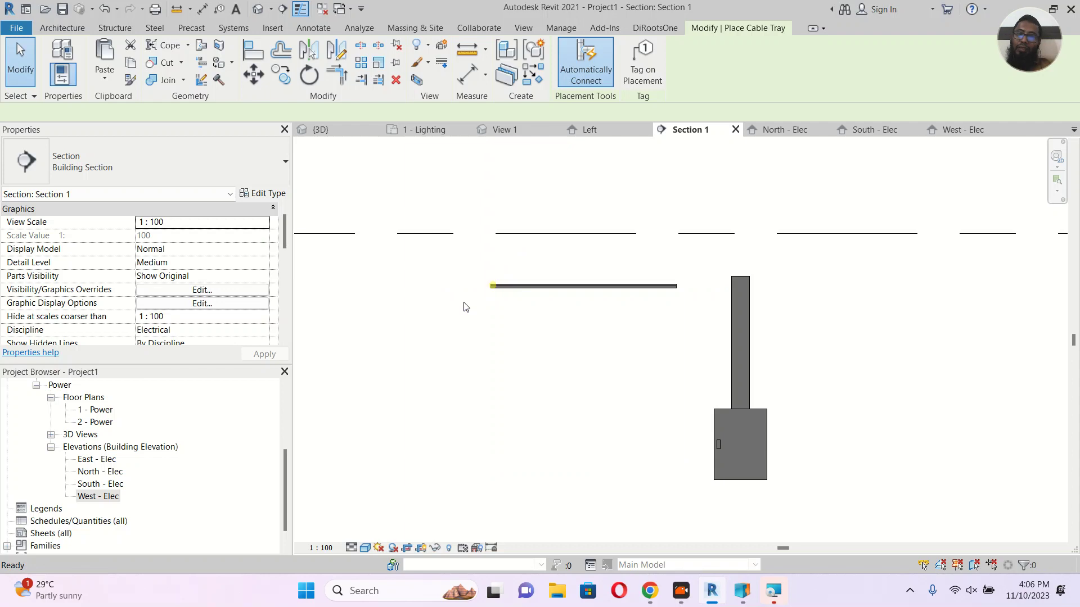
key("Escape")
key("Escape")
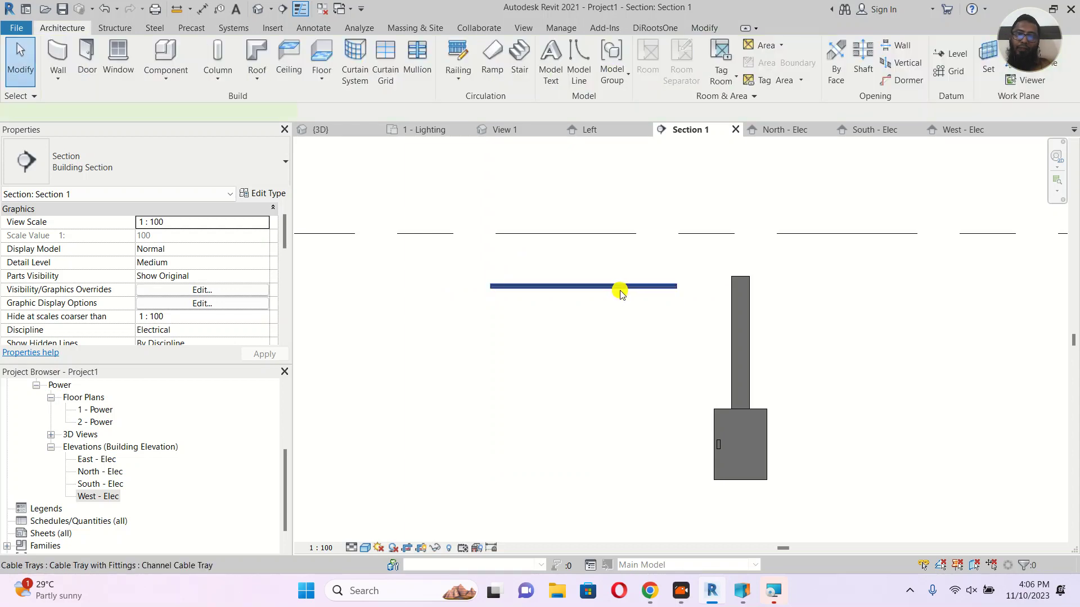
left_click(620, 288)
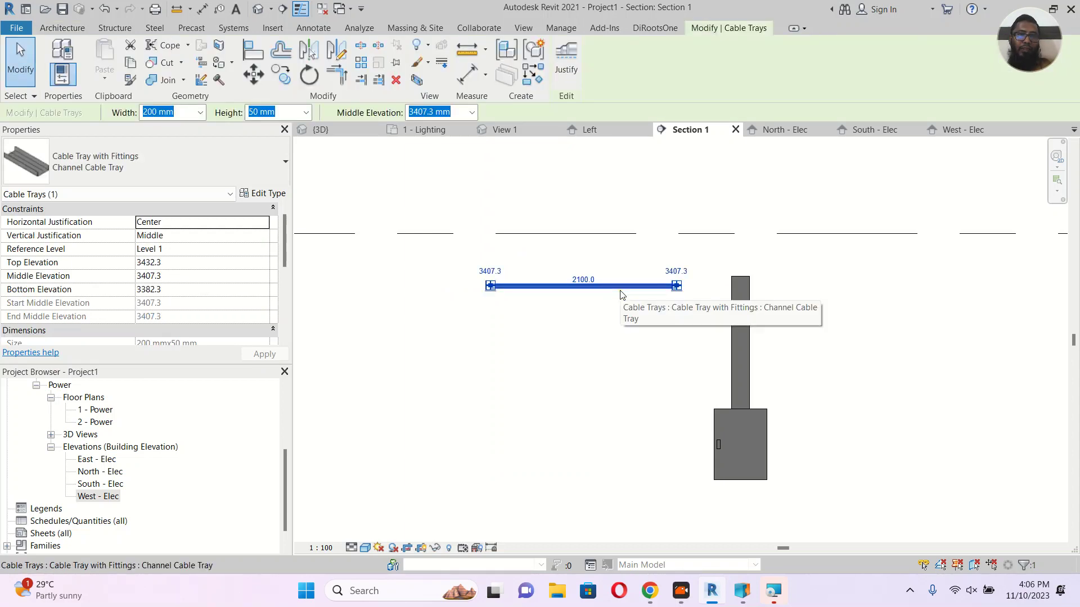
key("Escape")
Try to rotate the new horizontal cable tray by 90° around its own axis in the West - Elec elevation.
left_click(100, 496)
double_click(105, 495)
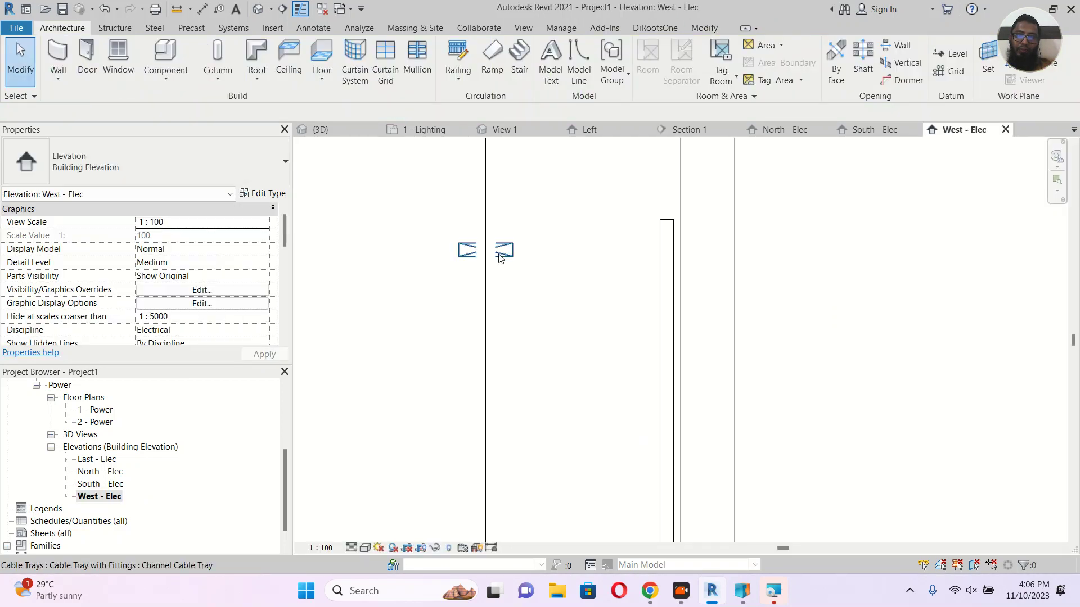
left_click(501, 256)
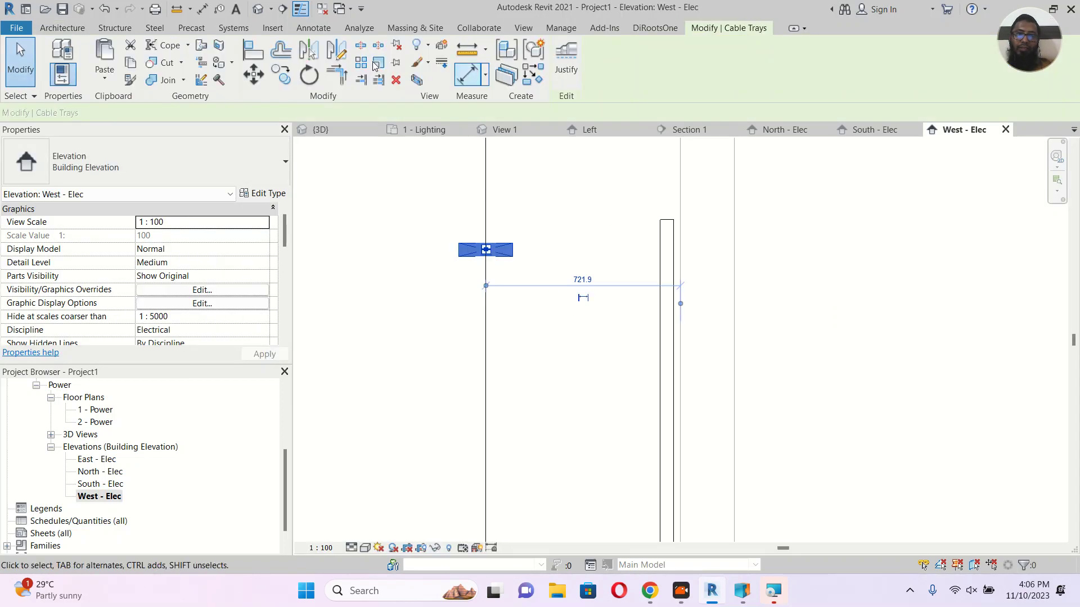
left_click(308, 75)
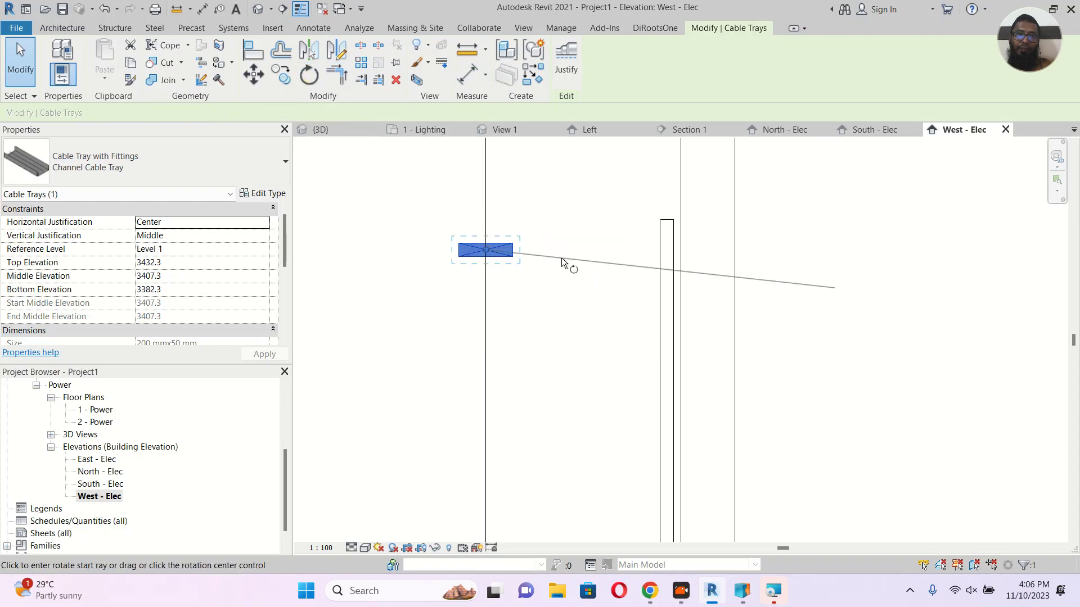
left_click(586, 249)
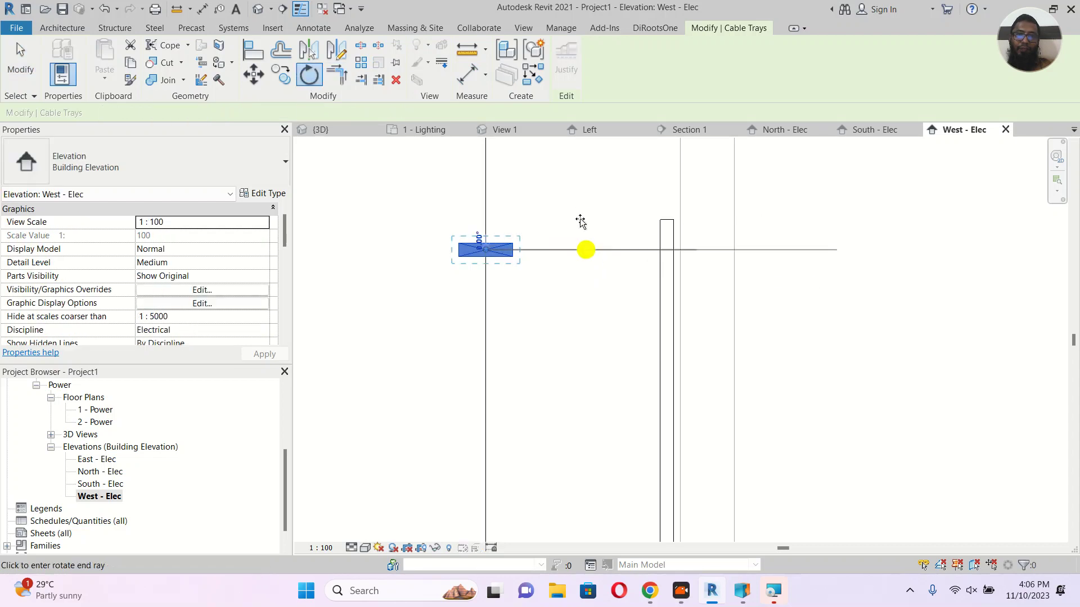
left_click(482, 153)
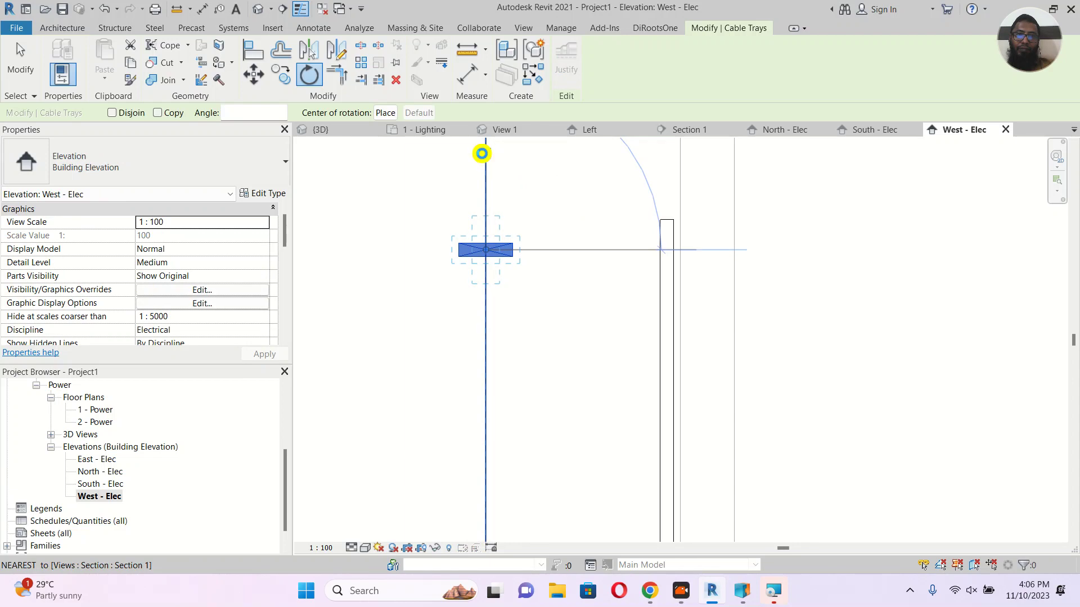
key("Escape")
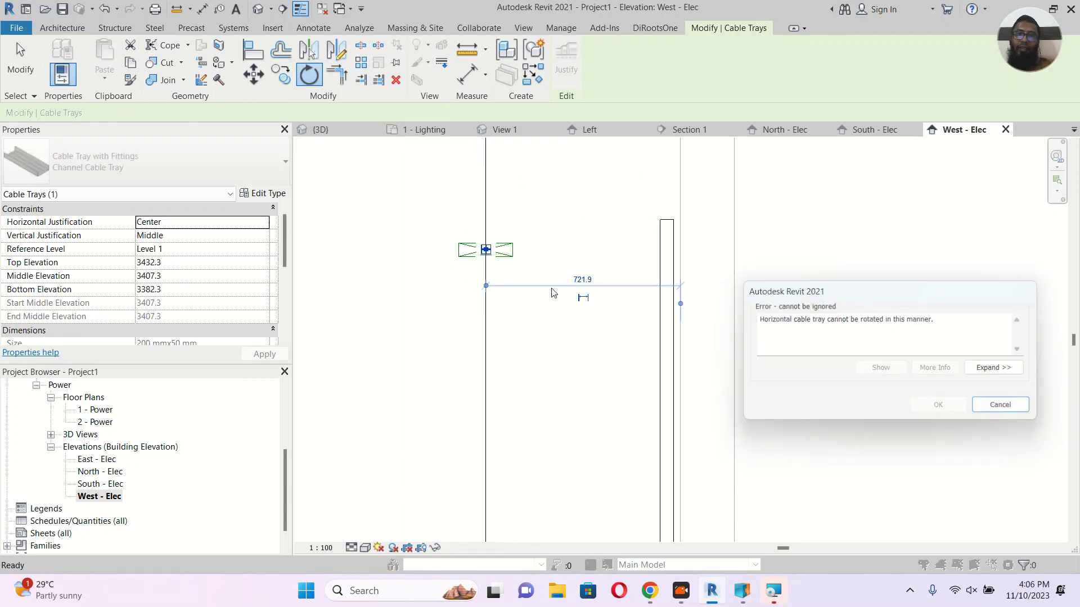
Delete the horizontal cable tray in the West - Elec elevation and return to Section 1.
left_click(510, 253)
key("Delete")
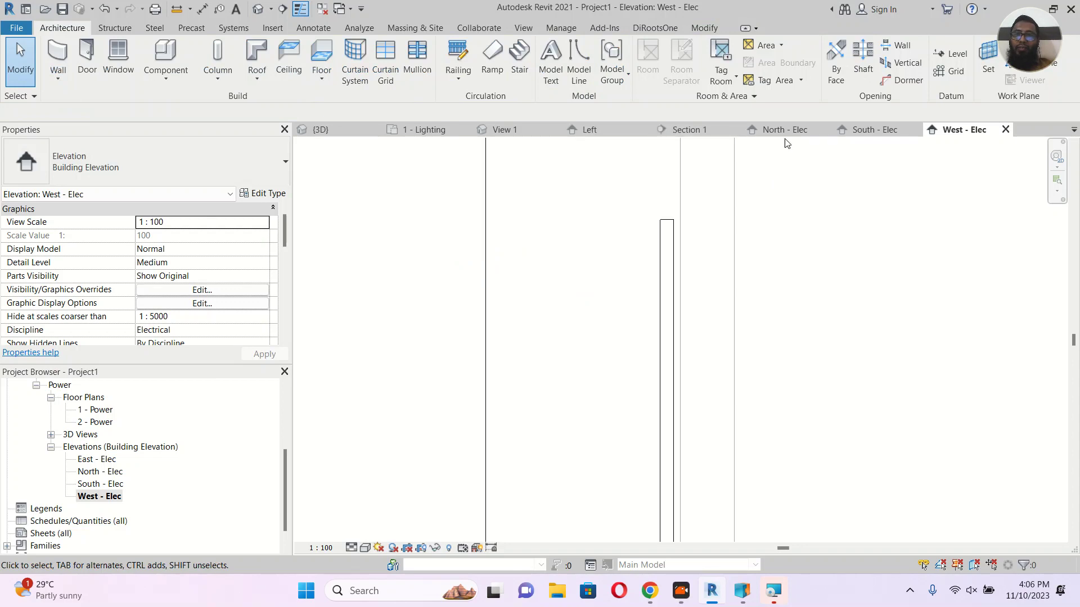
left_click(429, 132)
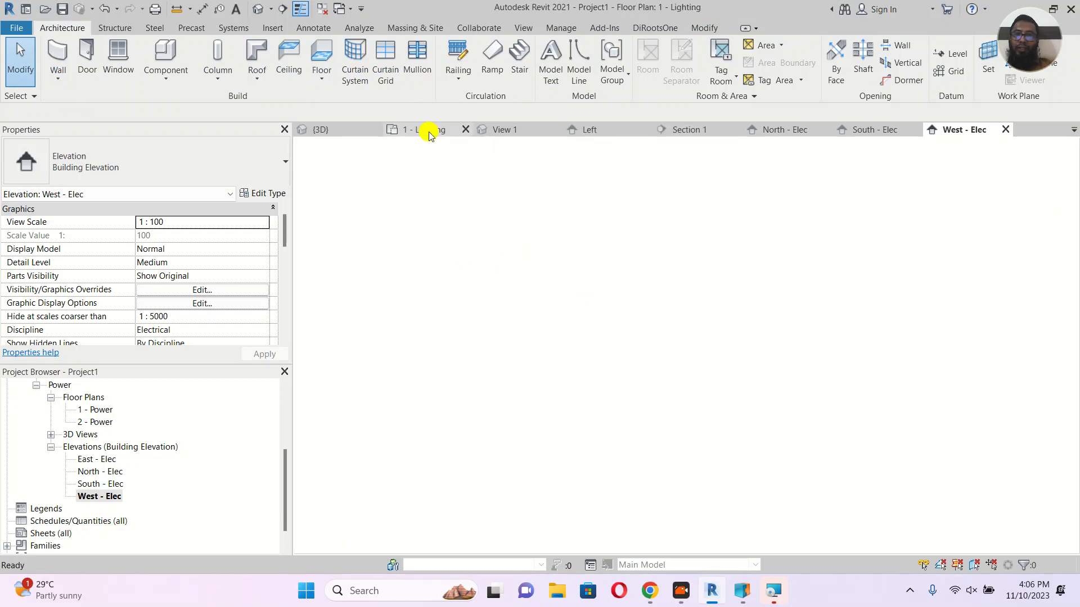
left_click(677, 131)
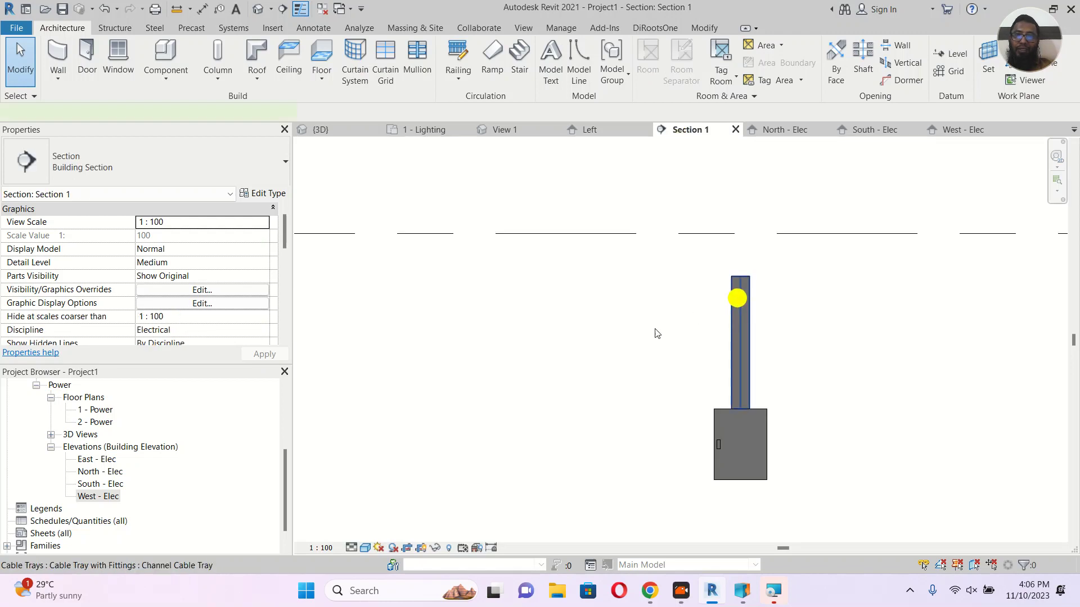
Copy the vertical cable tray horizontally by about 2400 mm to the left of the distribution board.
left_click(657, 334)
key("c")
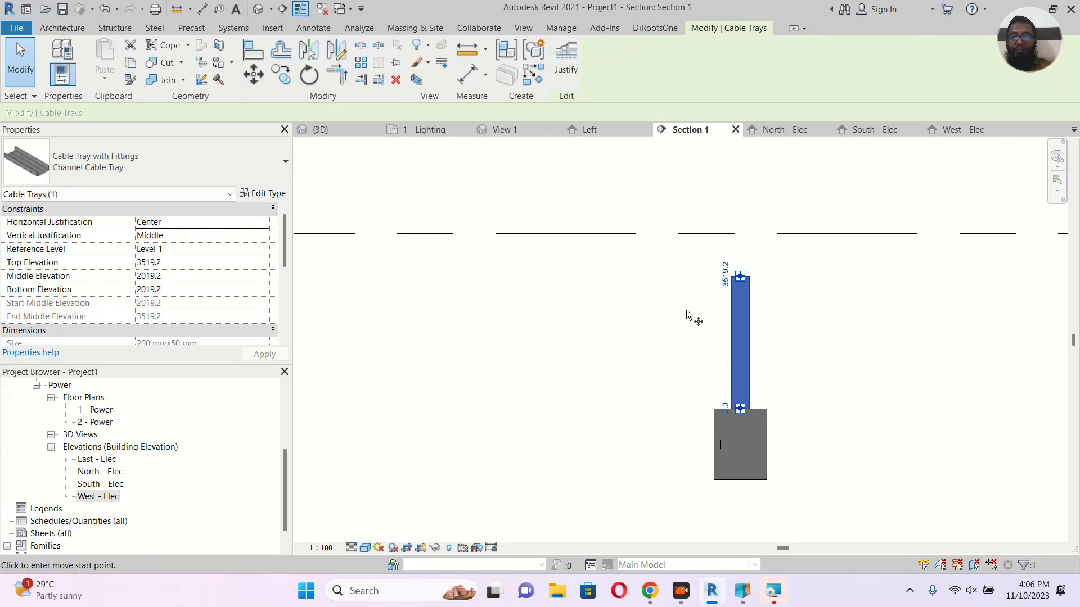
left_click(692, 309)
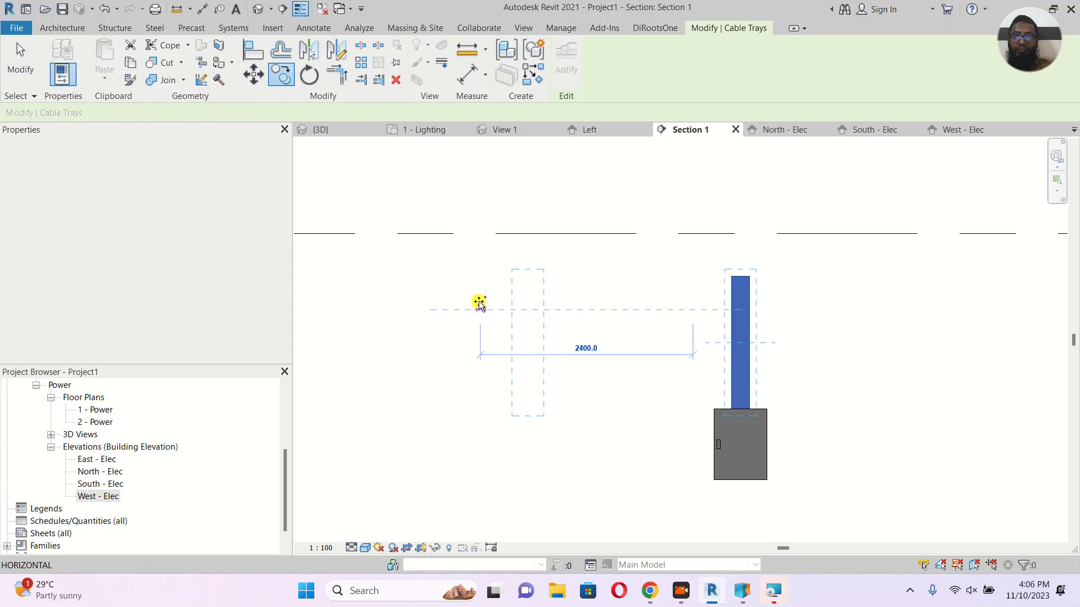
left_click(479, 303)
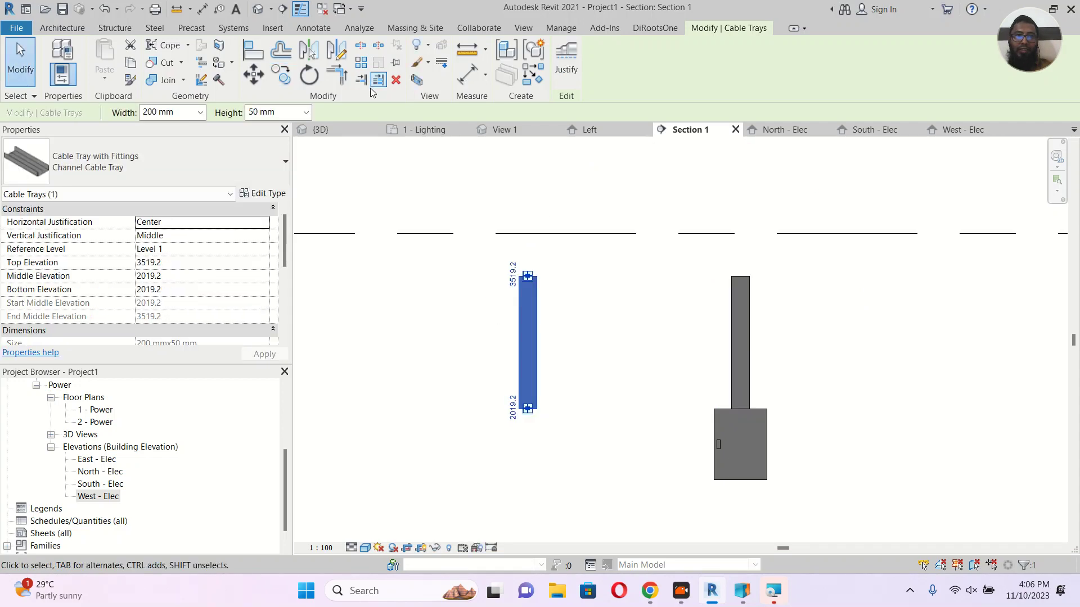
Rotate the copied cable tray by 90° to horizontal and move it beside the vertical tray's upper end.
left_click(310, 77)
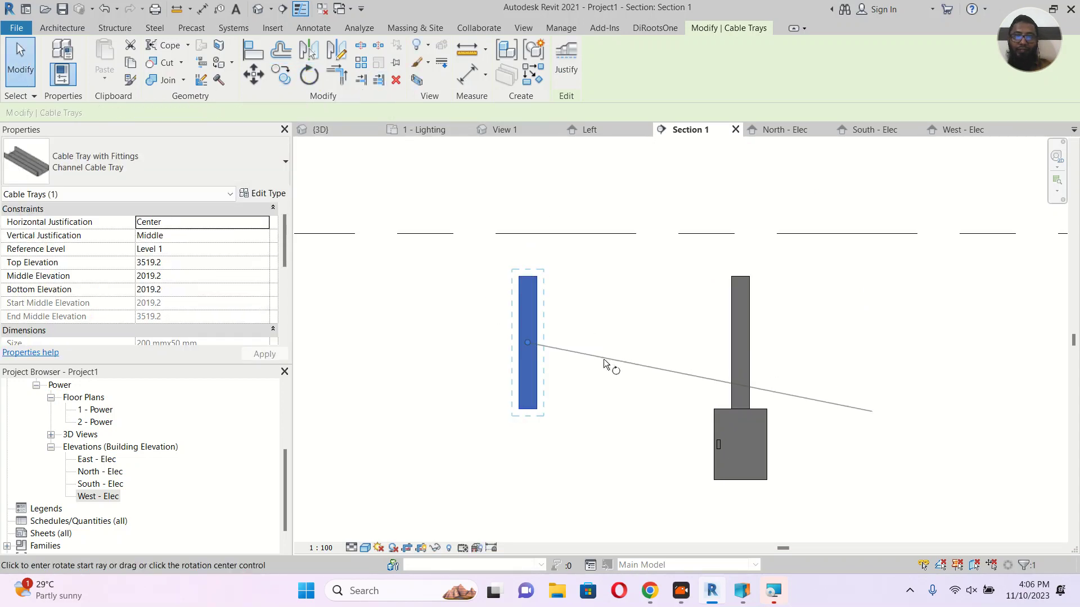
left_click(623, 343)
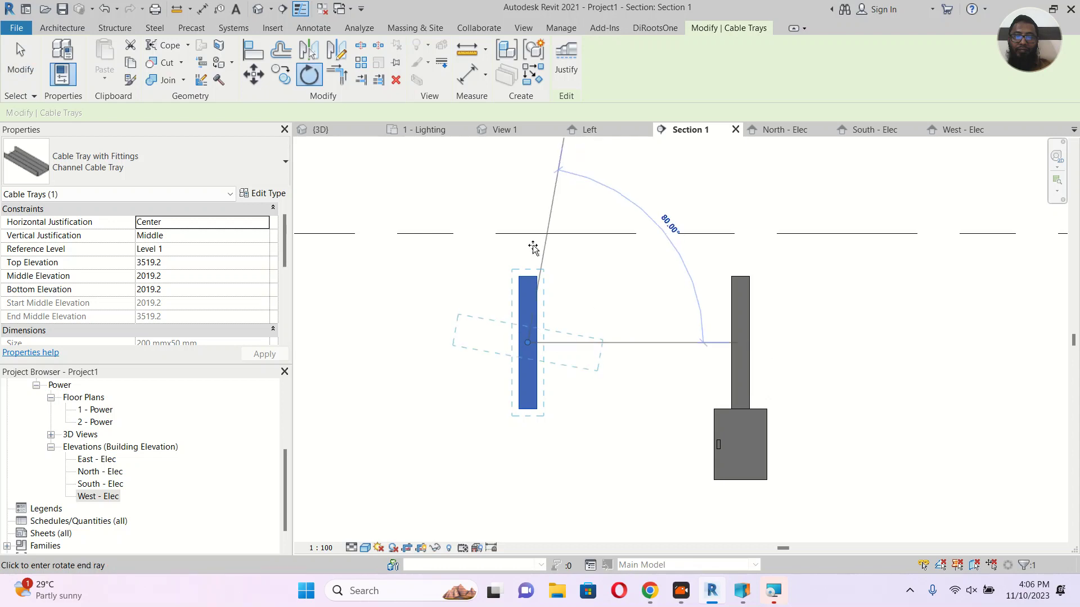
left_click(529, 204)
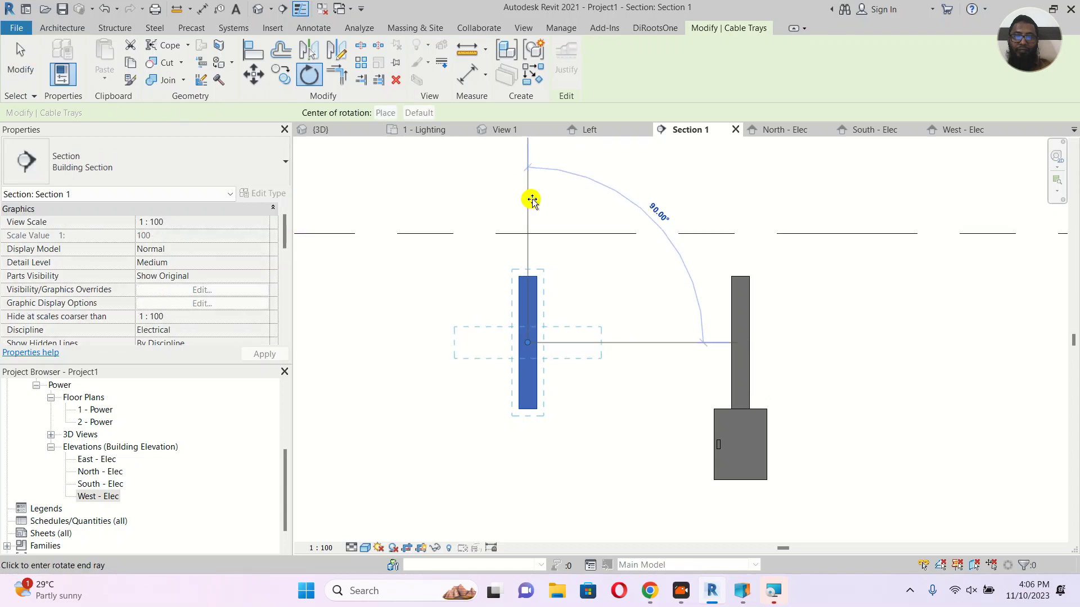
left_click_drag(568, 334, 691, 266)
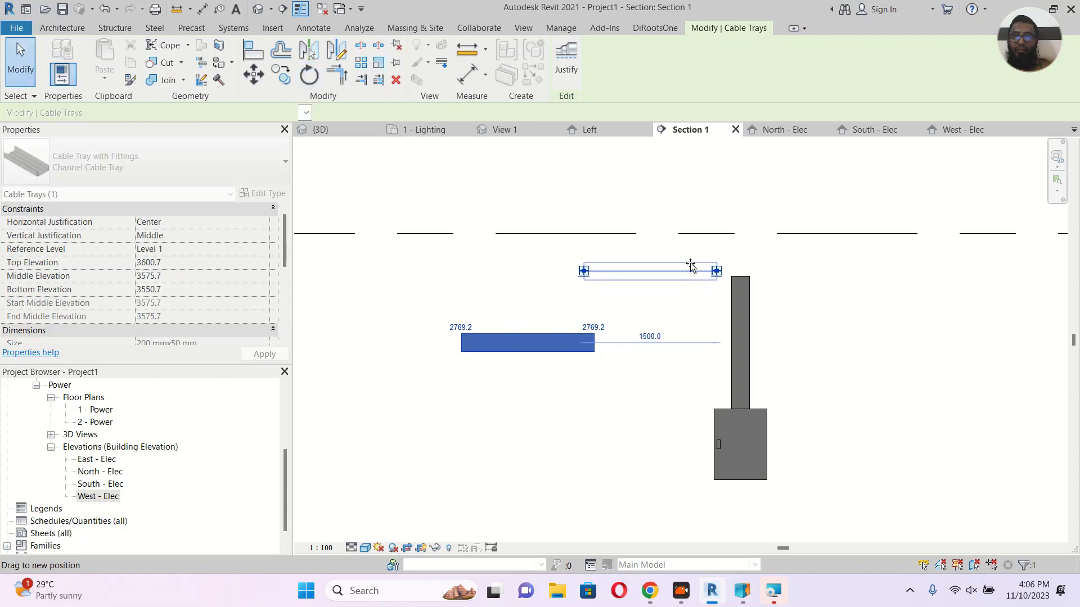
Join the horizontal and vertical cable trays into a corner with Trim/Extend.
scroll(767, 285, "up", 3)
scroll(766, 285, "up", 2)
left_click(753, 287)
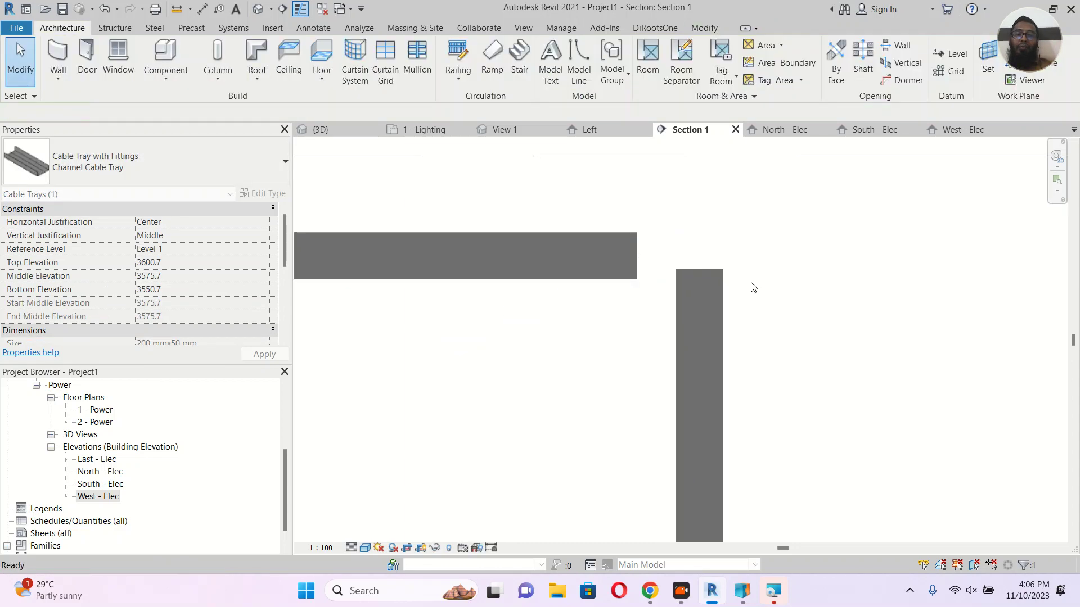
key("t")
key("r")
left_click(595, 279)
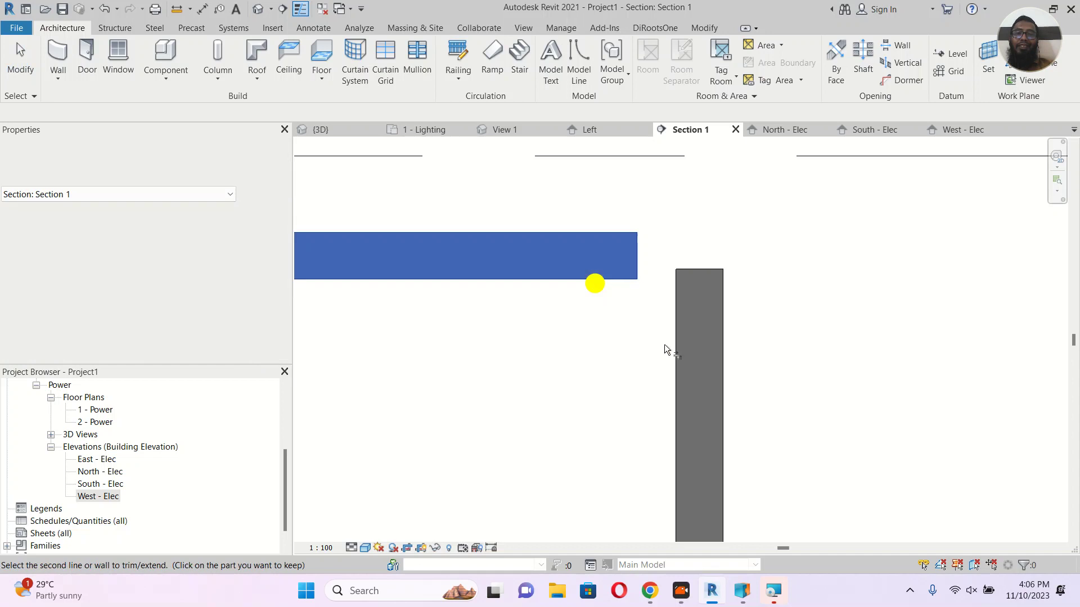
left_click(675, 361)
left_click(676, 360)
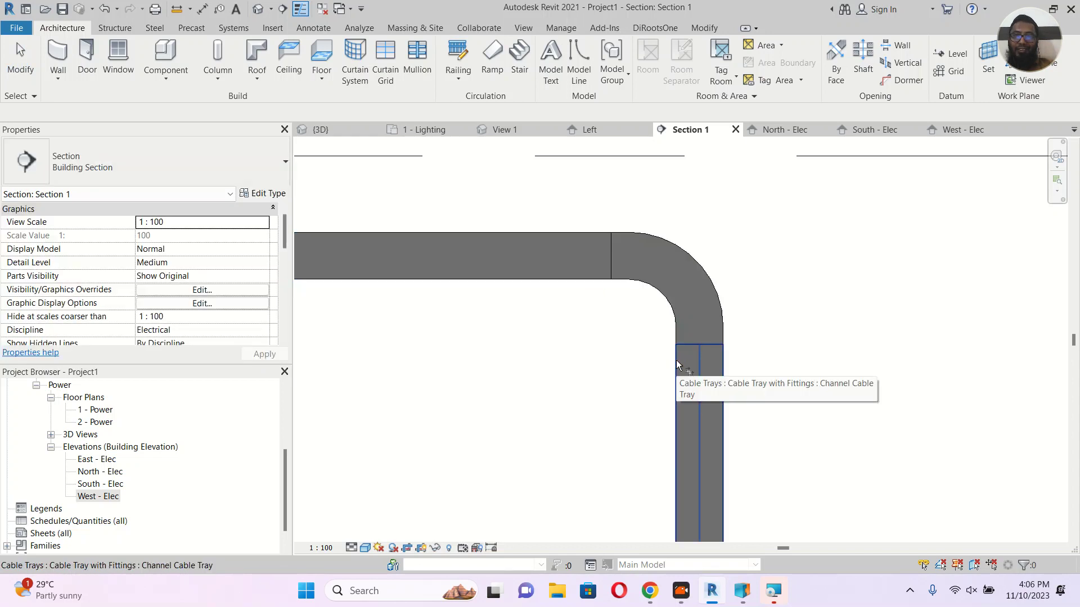
scroll(614, 270, "down", 2)
scroll(613, 270, "down", 1)
key("Escape")
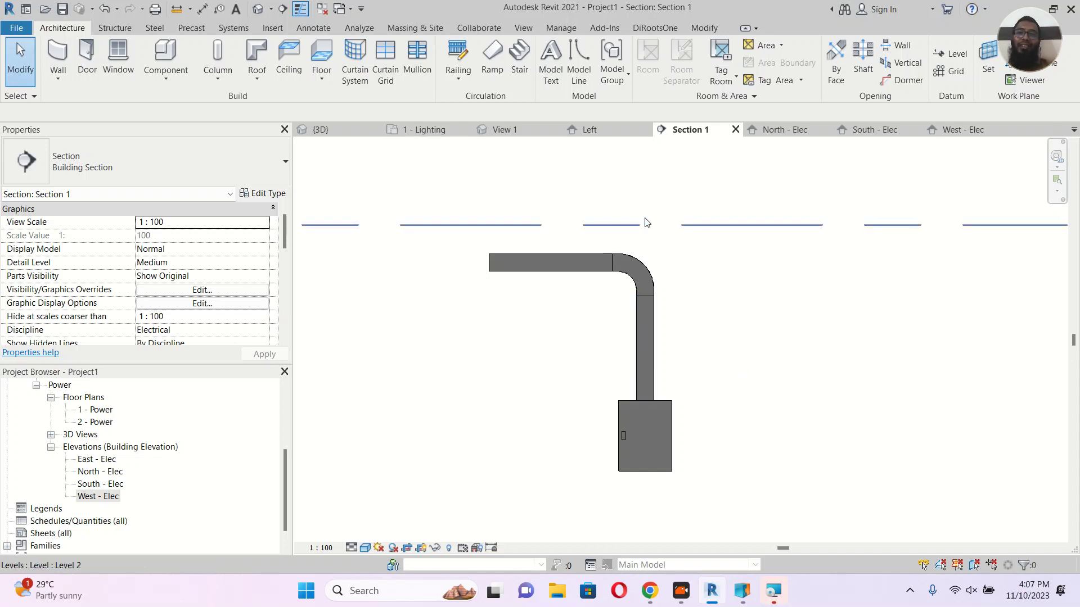
Inspect the connected cable trays in the North - Elec and South - Elec elevations.
left_click(818, 130)
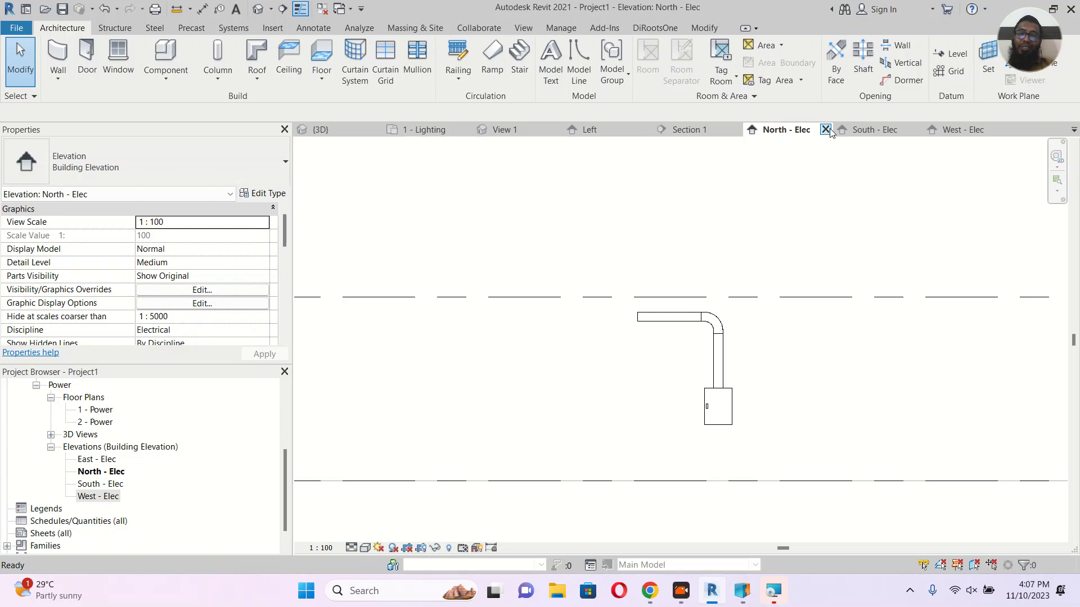
left_click(864, 130)
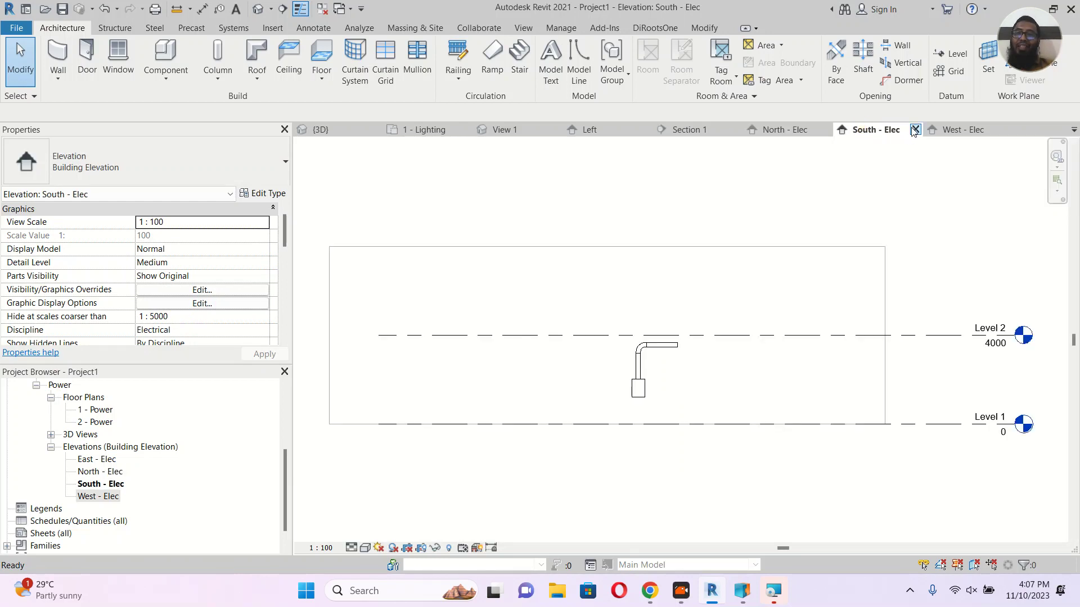
Close the South - Elec, North - Elec and Section 1 views.
left_click(915, 129)
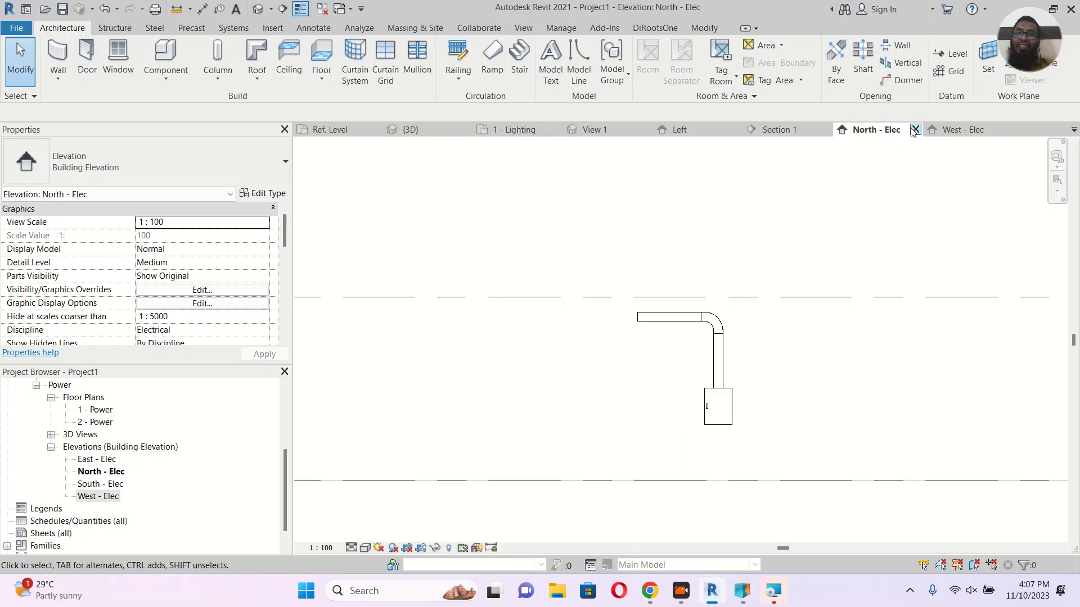
left_click(914, 130)
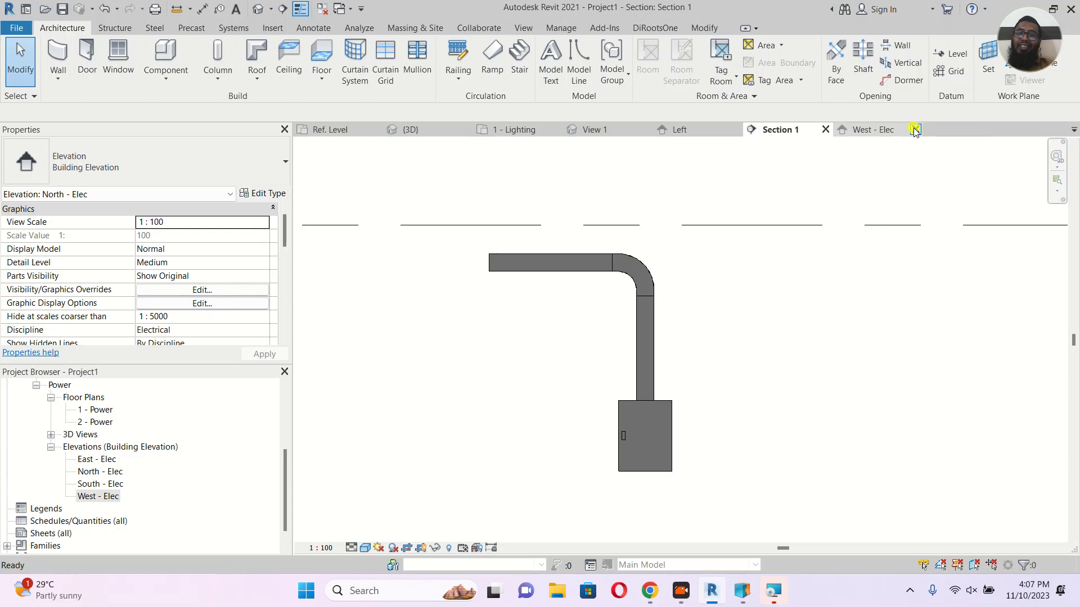
left_click(855, 131)
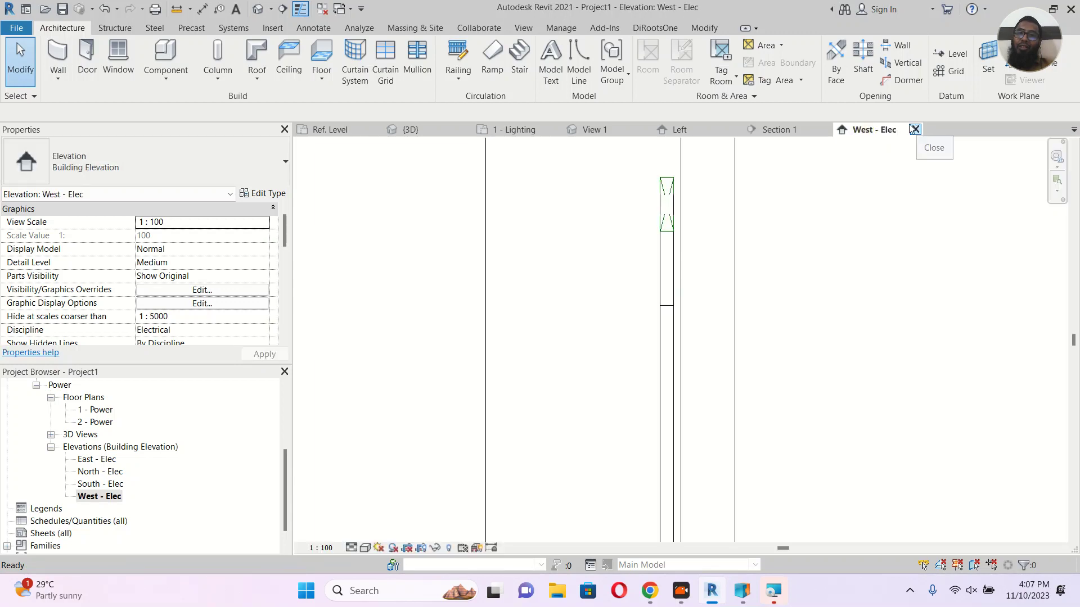
left_click(809, 130)
left_click(825, 130)
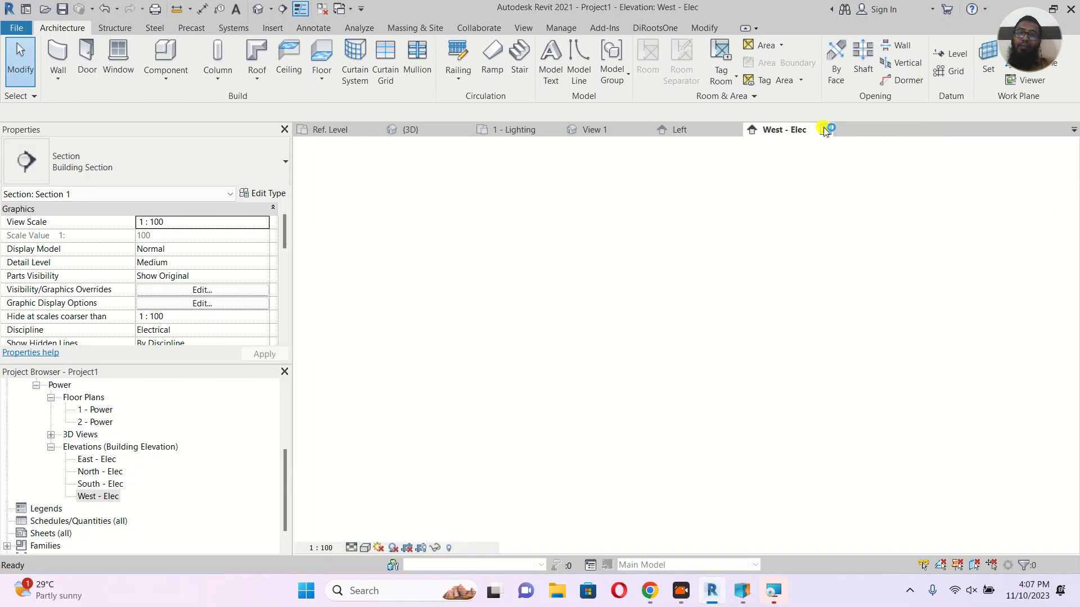
Switch to the 3D View 1 of the Distribution Board family.
left_click(328, 130)
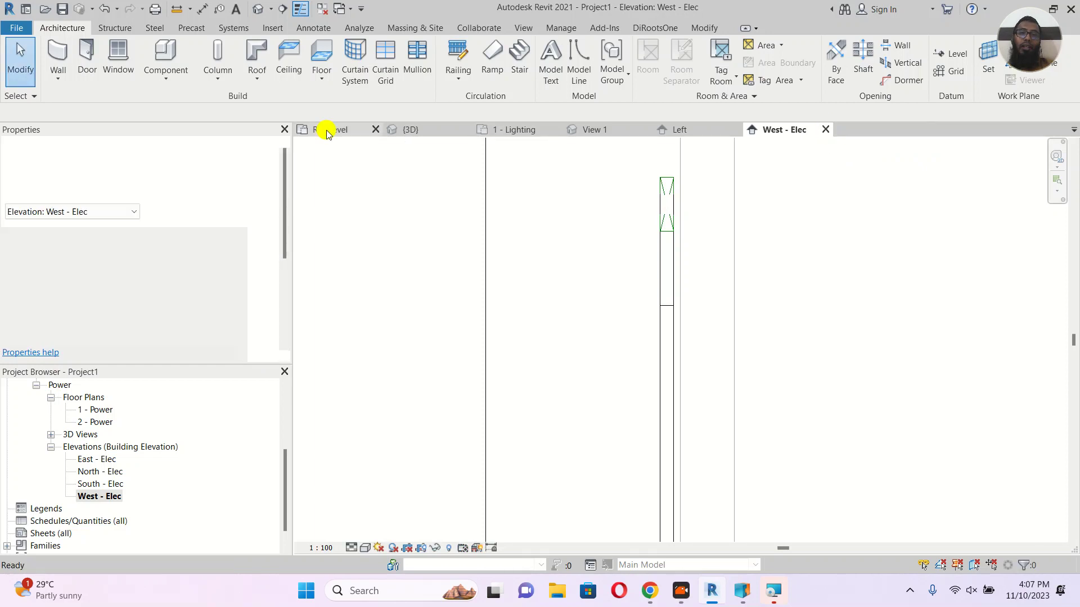
left_click(417, 130)
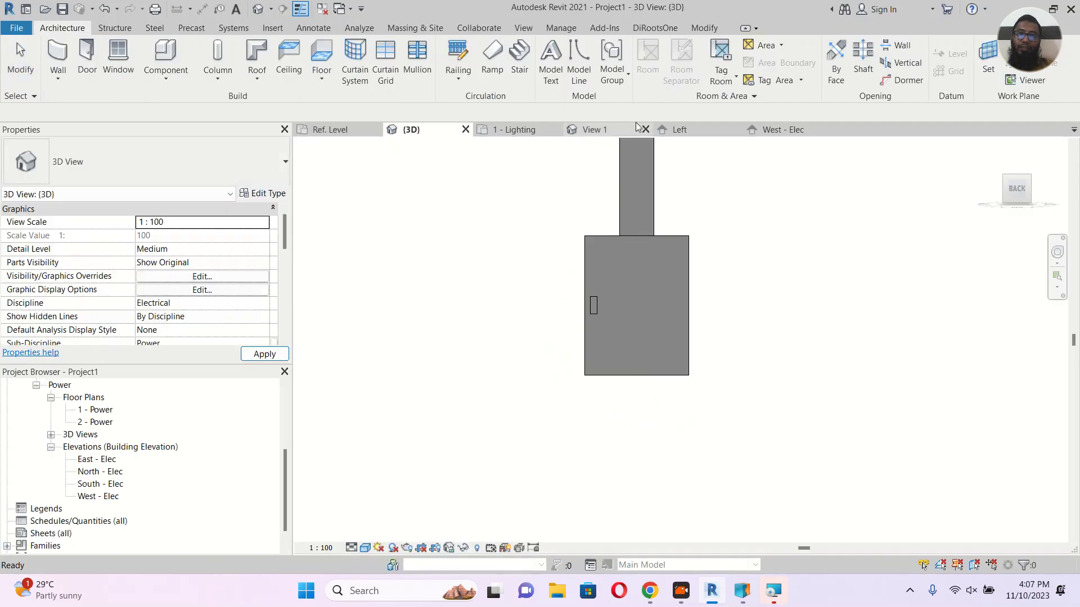
left_click(611, 129)
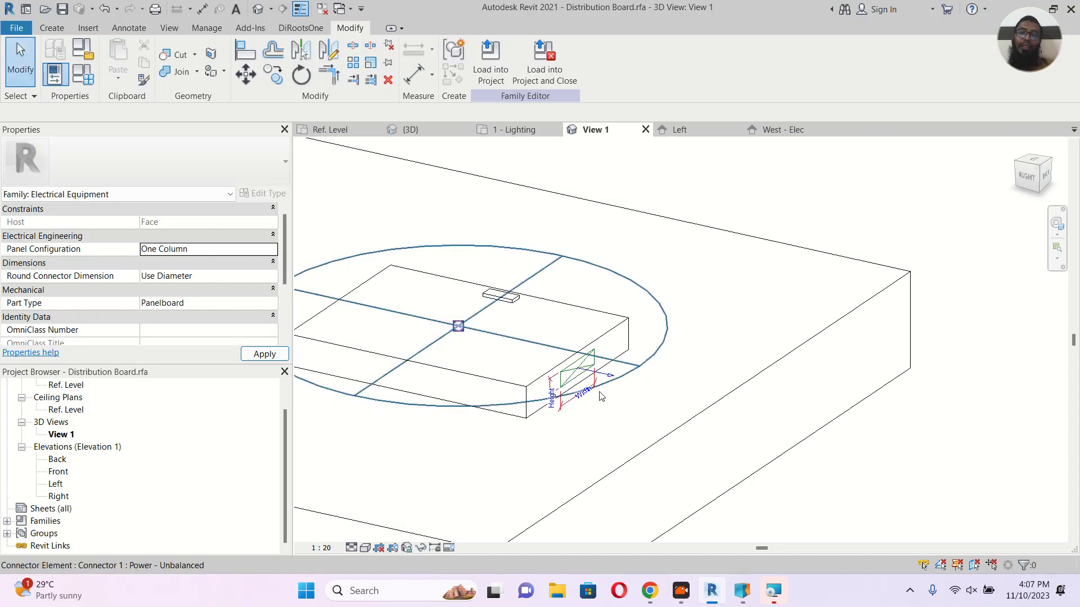
Place an individual conduit connector on the board's end face that carries the cable tray connector.
scroll(601, 394, "up", 1)
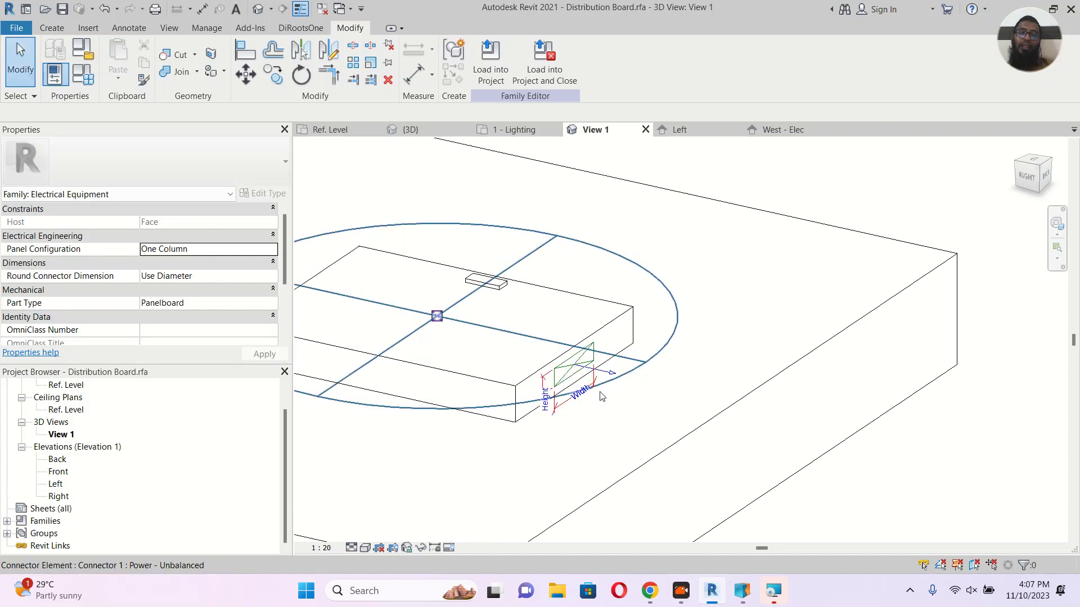
left_click(52, 28)
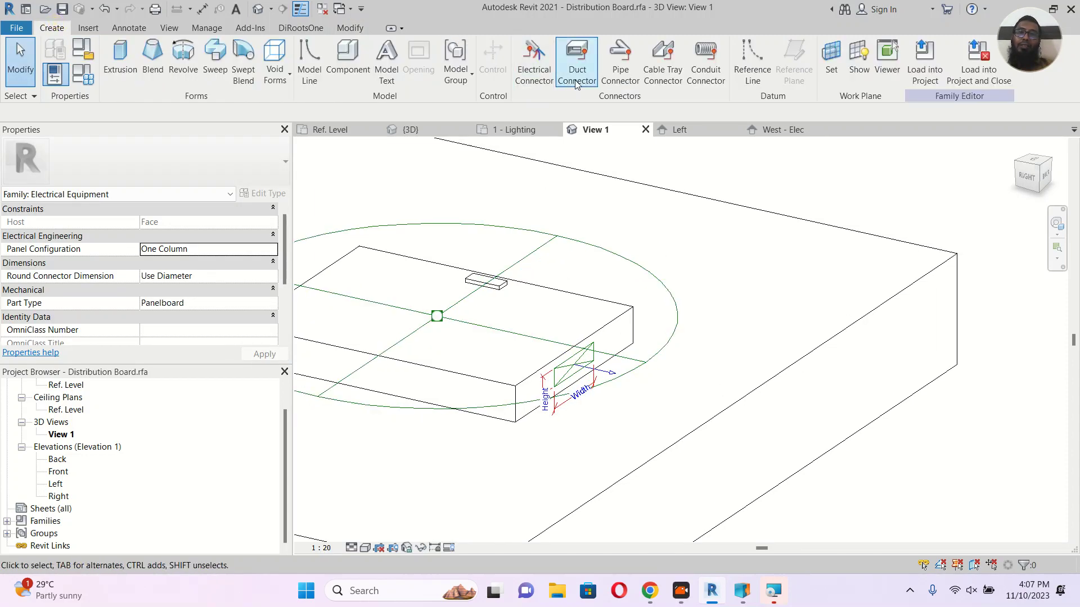
left_click(713, 61)
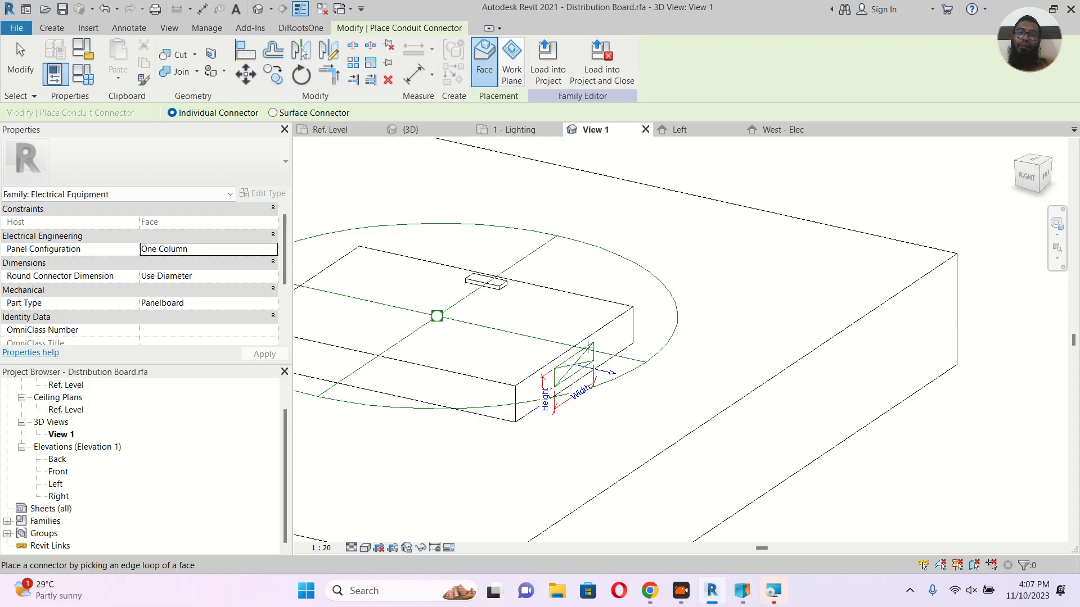
left_click(516, 392)
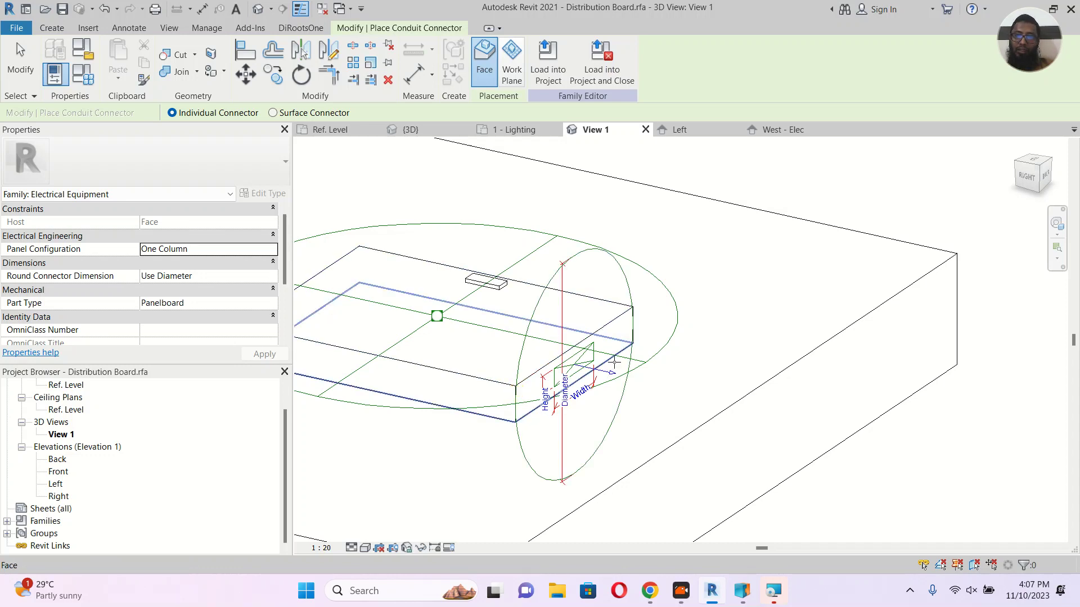
key("Escape")
key("Escape")
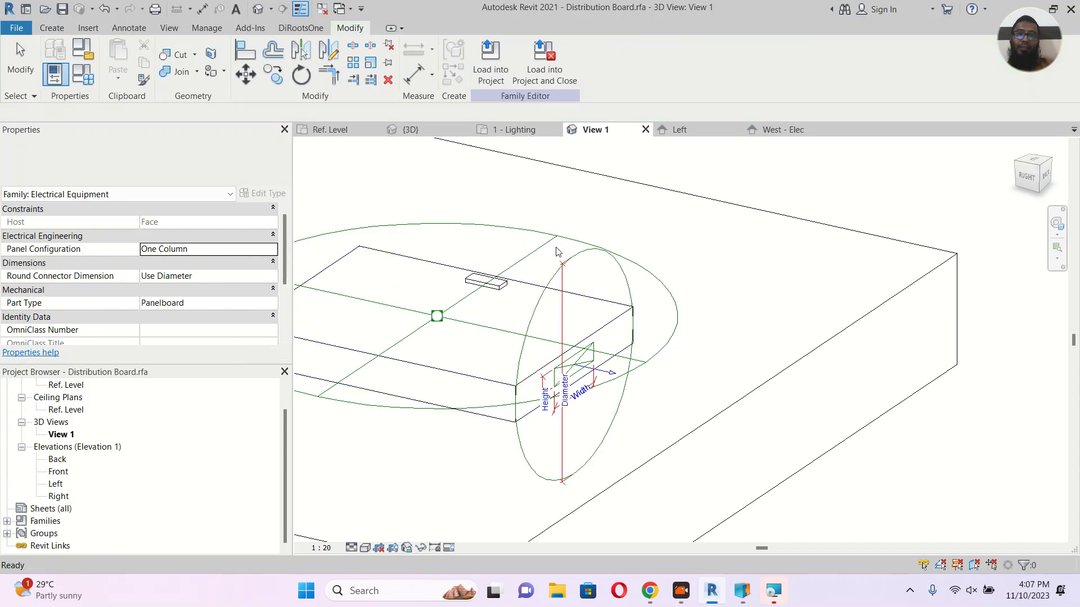
Set the conduit connector's diameter to 20 mm.
left_click(579, 252)
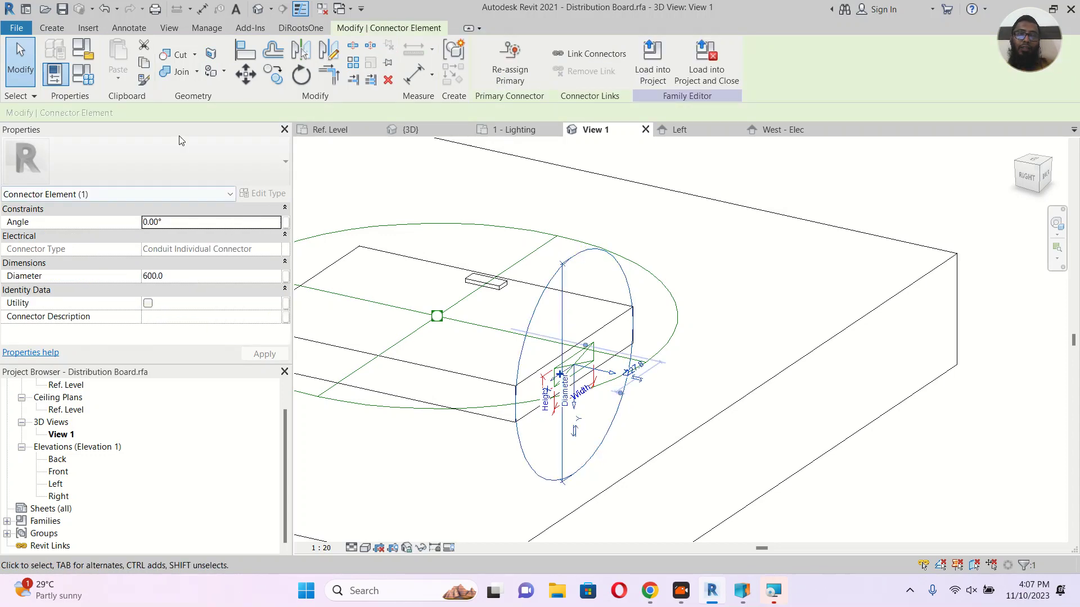
left_click(177, 276)
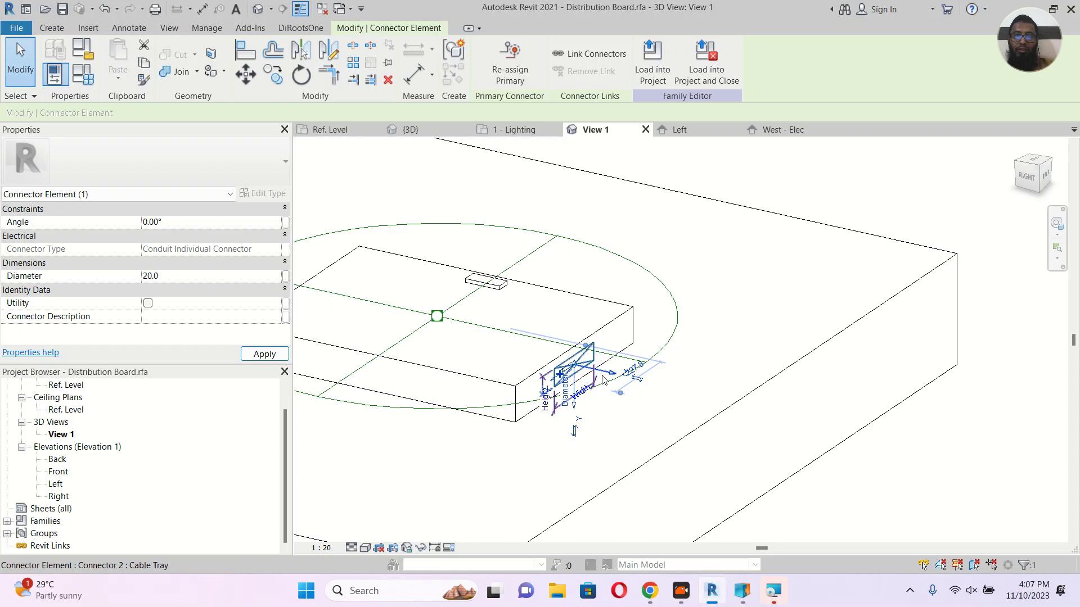
scroll(591, 381, "up", 2)
scroll(592, 381, "up", 3)
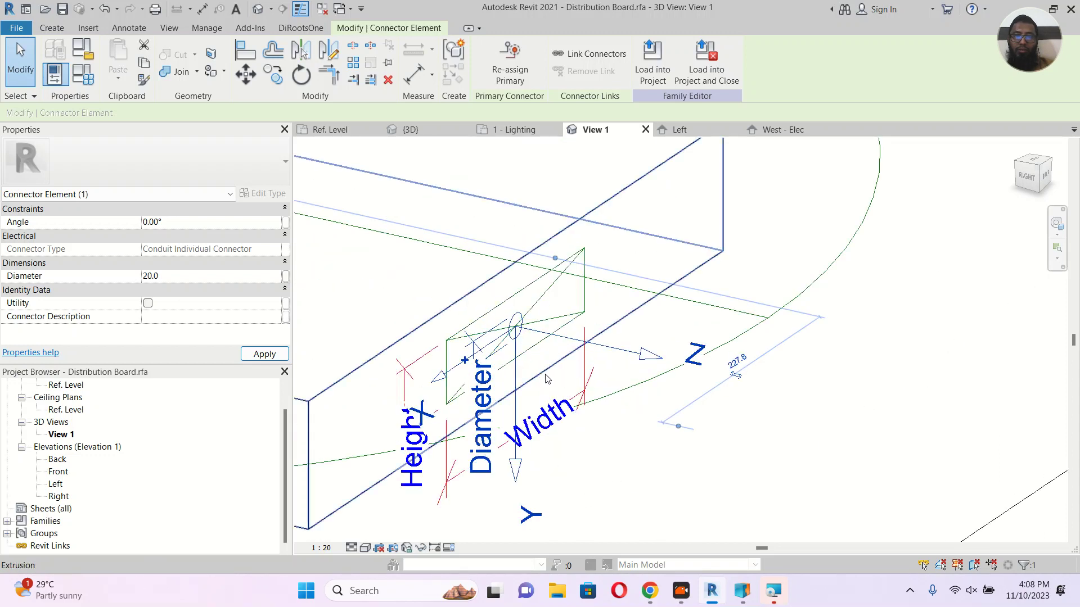
key("Escape")
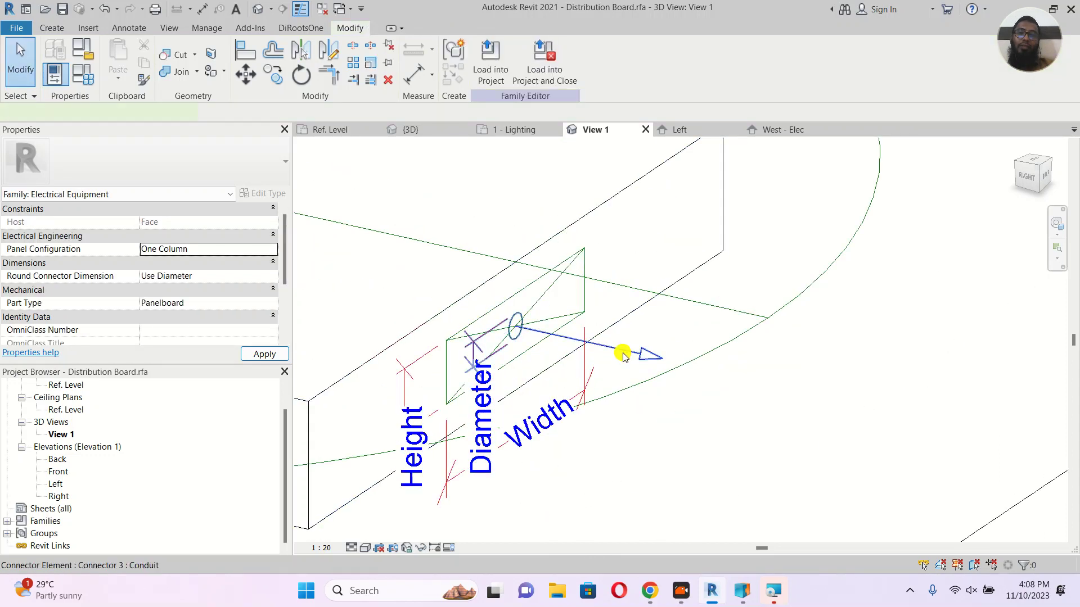
Try to move the conduit connector away from the cable tray connector, using the Move tool and its X axis handle.
left_click(620, 353)
left_click(253, 82)
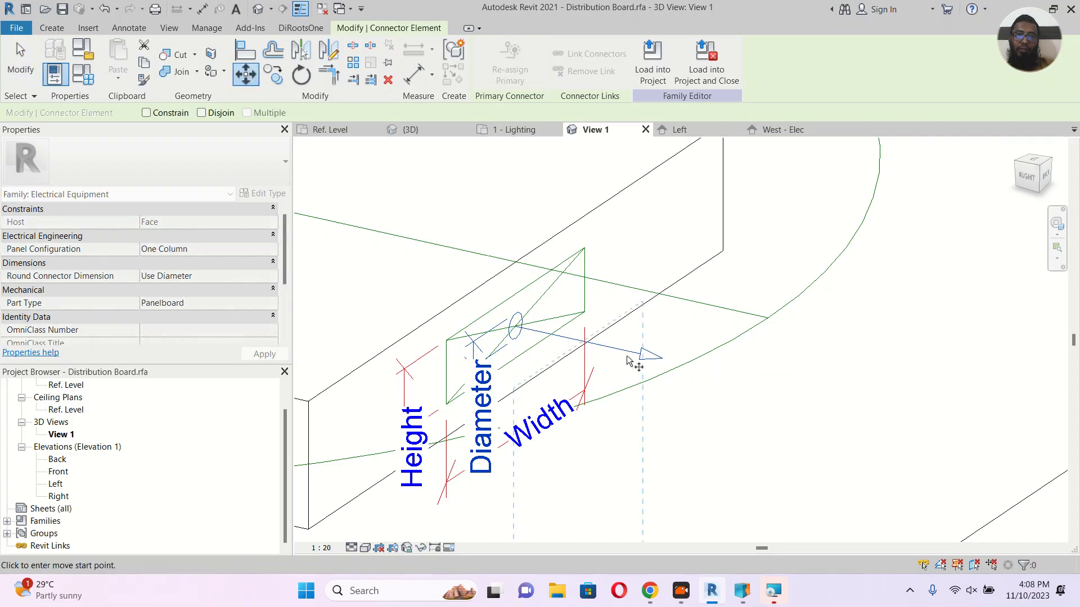
scroll(624, 358, "down", 2)
key("Escape")
key("Escape")
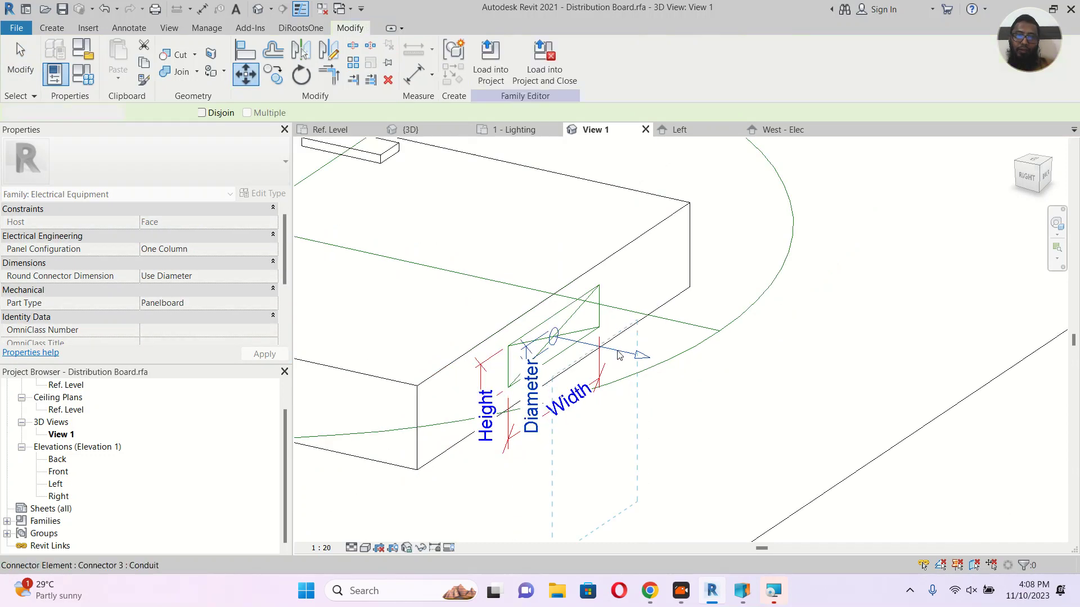
left_click(623, 355)
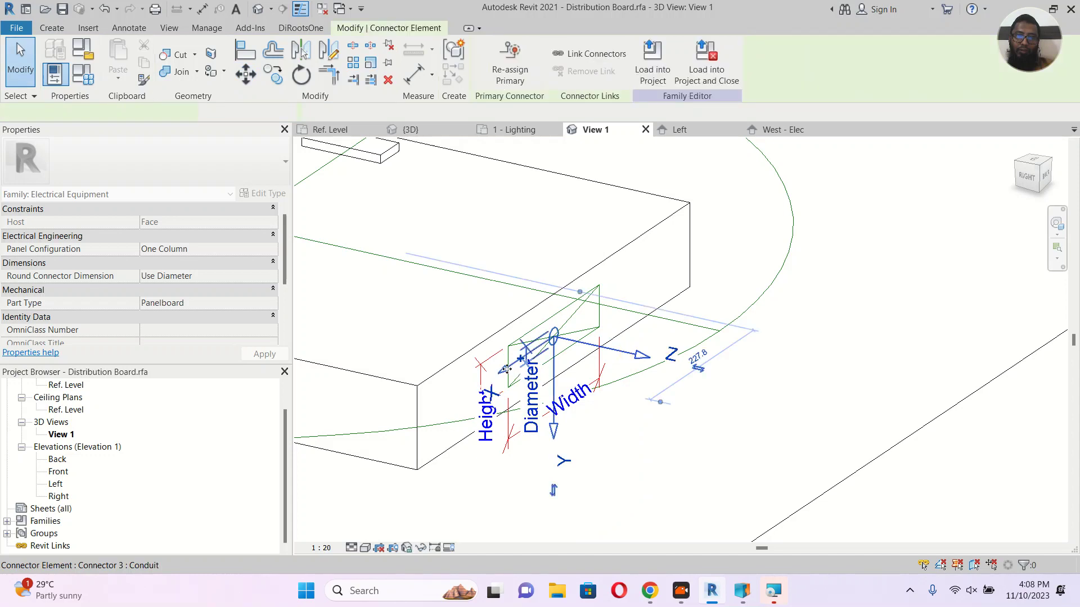
left_click_drag(491, 374, 523, 236)
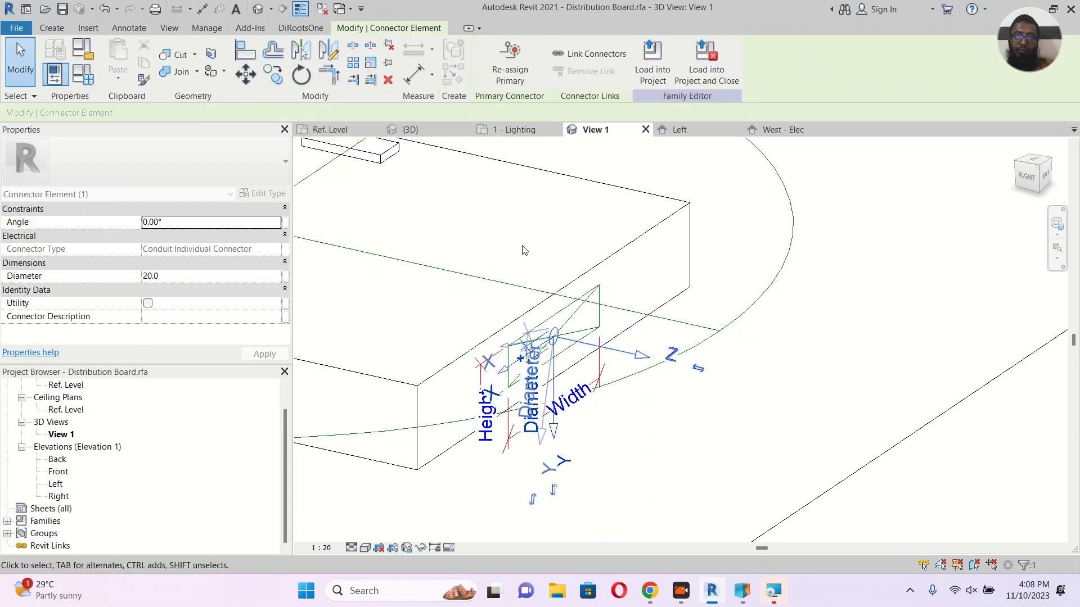
Delete the conduit connector from the board's end face.
left_click(624, 383)
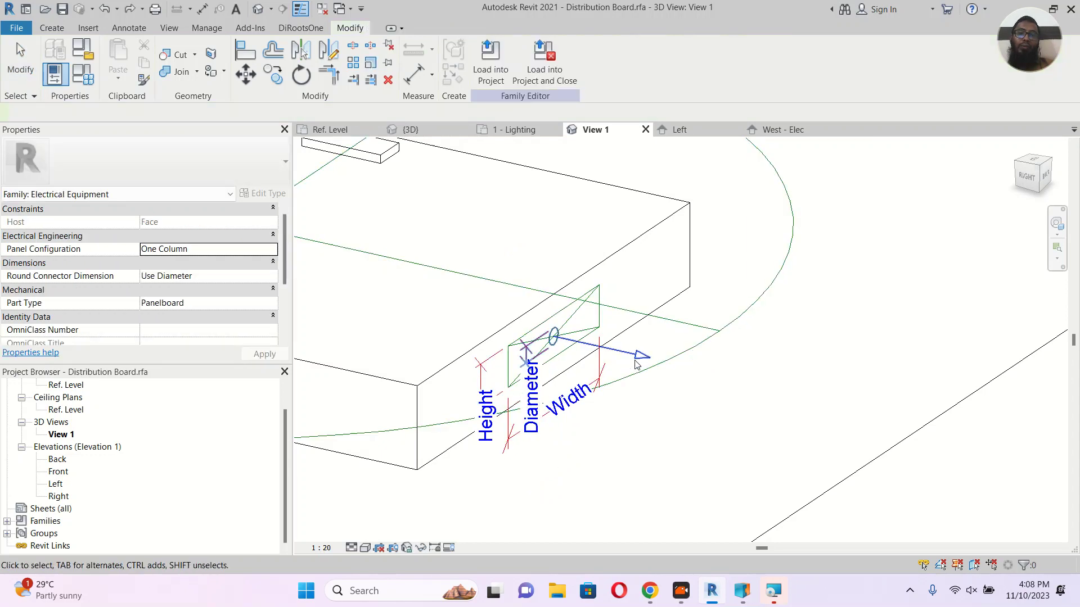
left_click(636, 359)
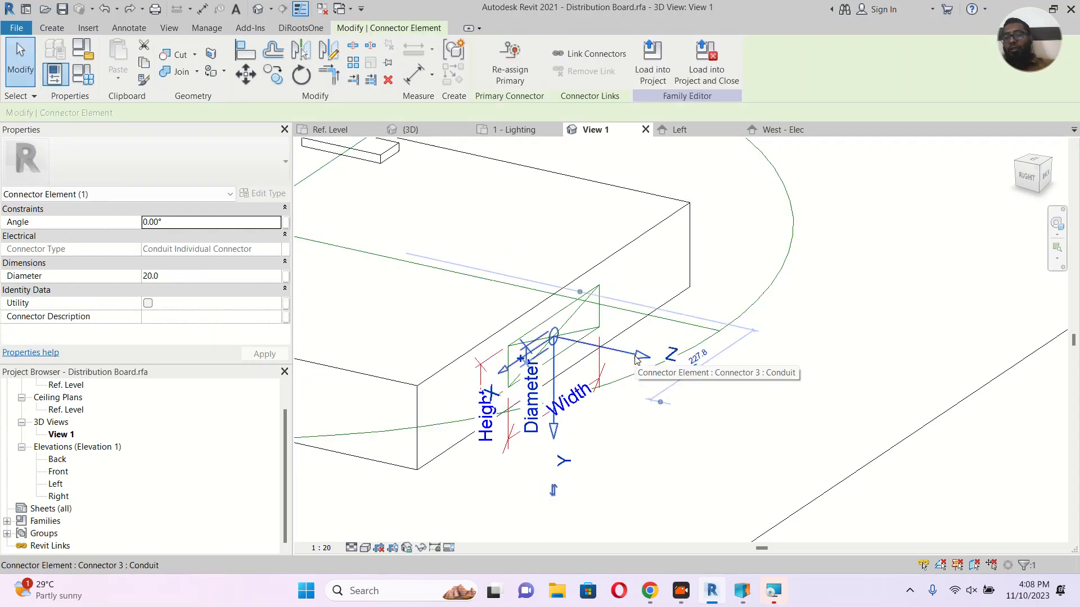
key("Delete")
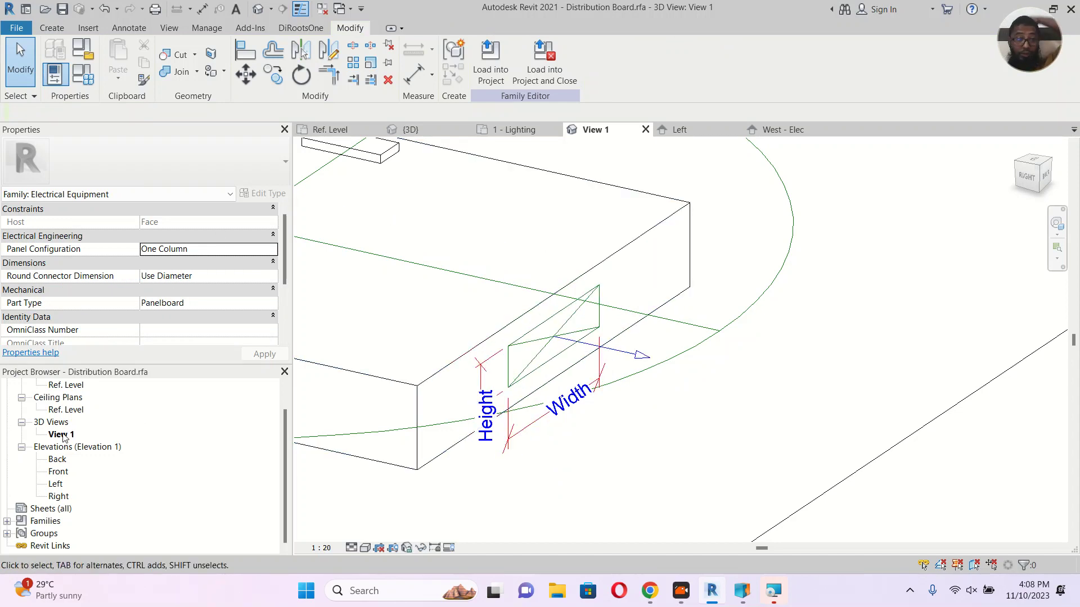
In the Front elevation, create an extrusion from a circle of about 20 mm radius between the cable tray connector and the board's side edge.
double_click(58, 473)
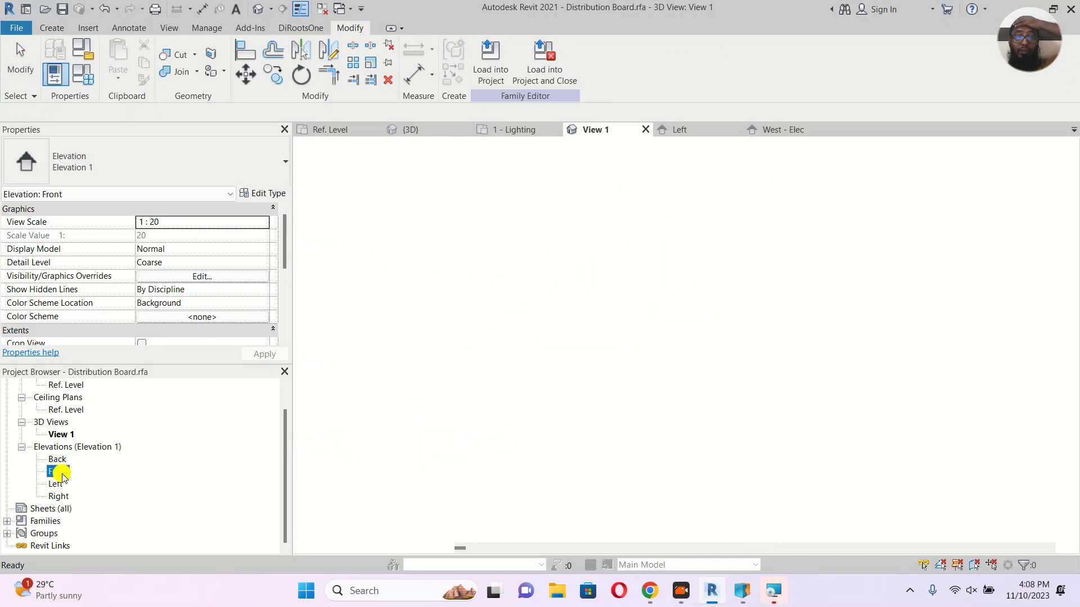
scroll(652, 393, "up", 6)
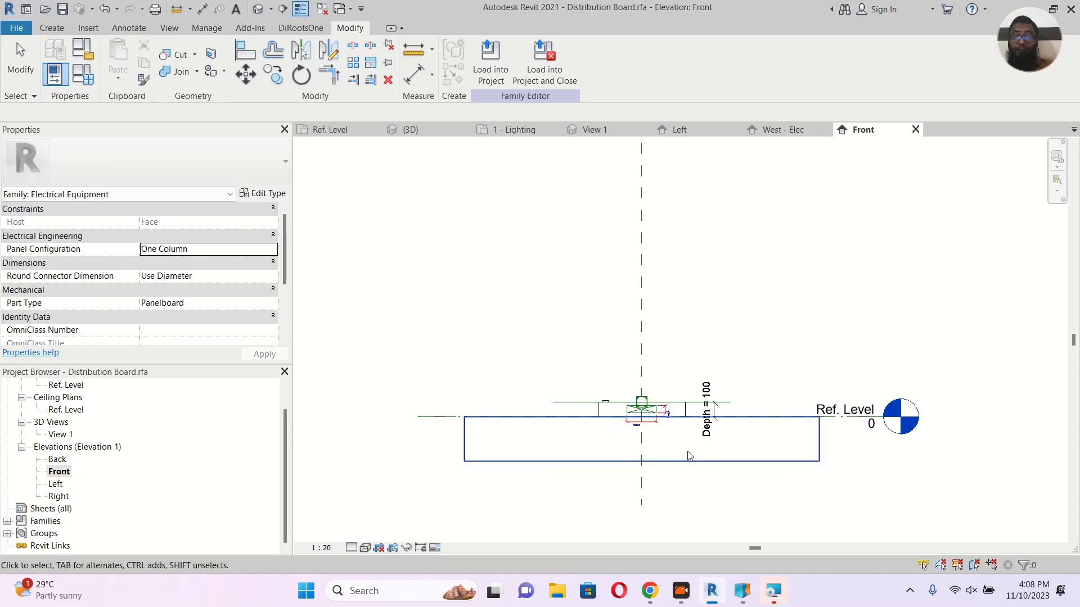
scroll(630, 393, "up", 1)
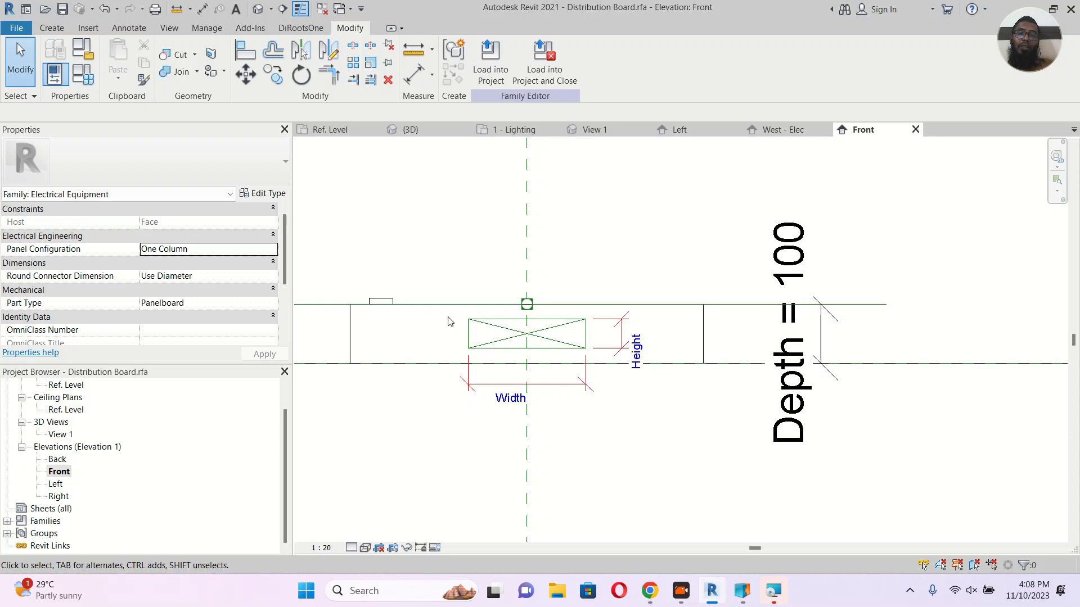
left_click(51, 29)
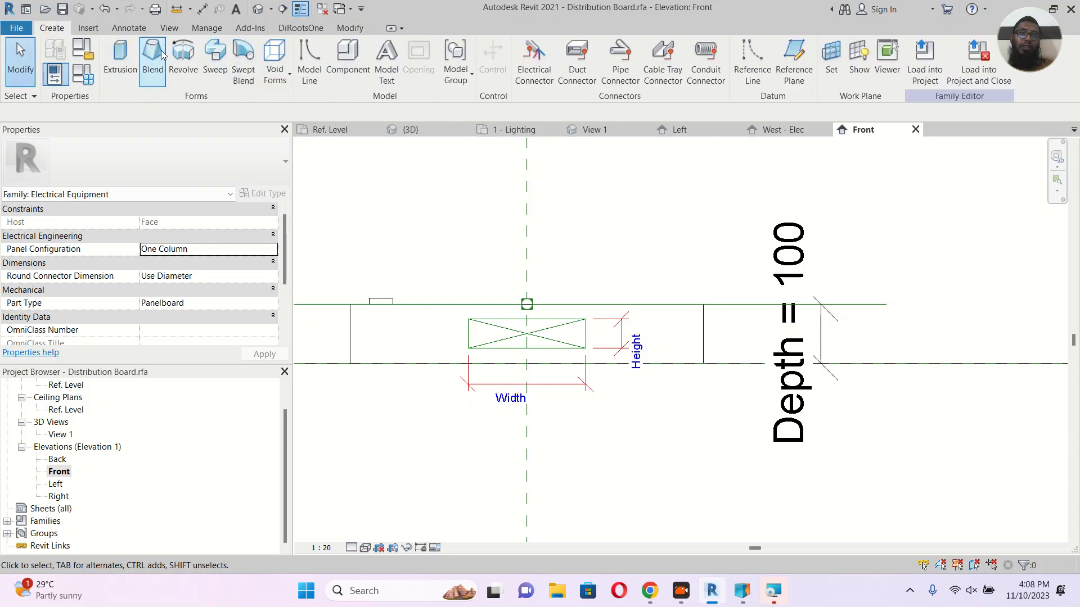
left_click(121, 45)
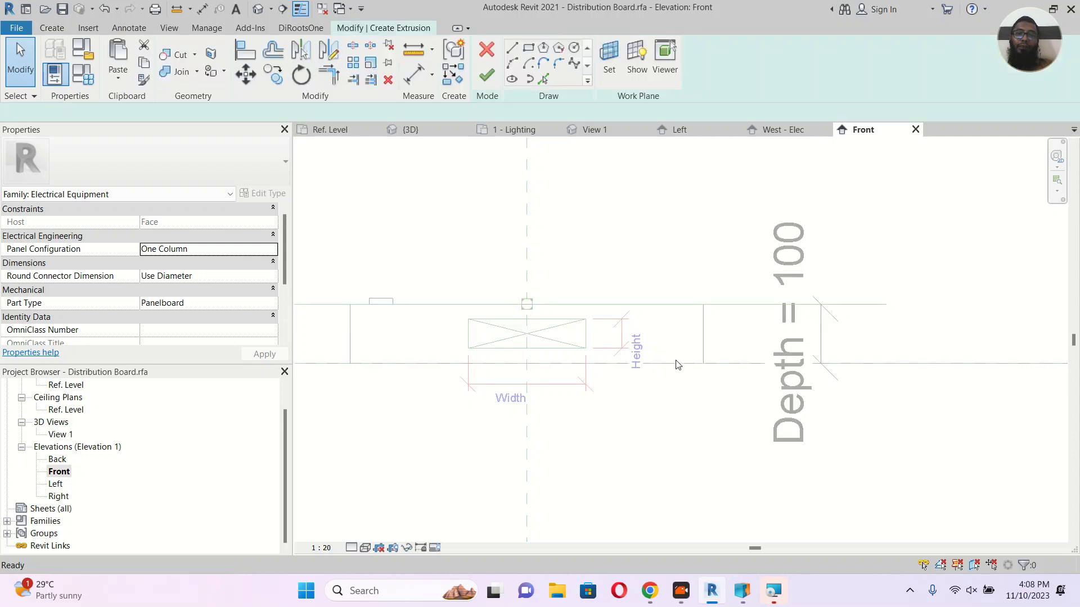
left_click(573, 48)
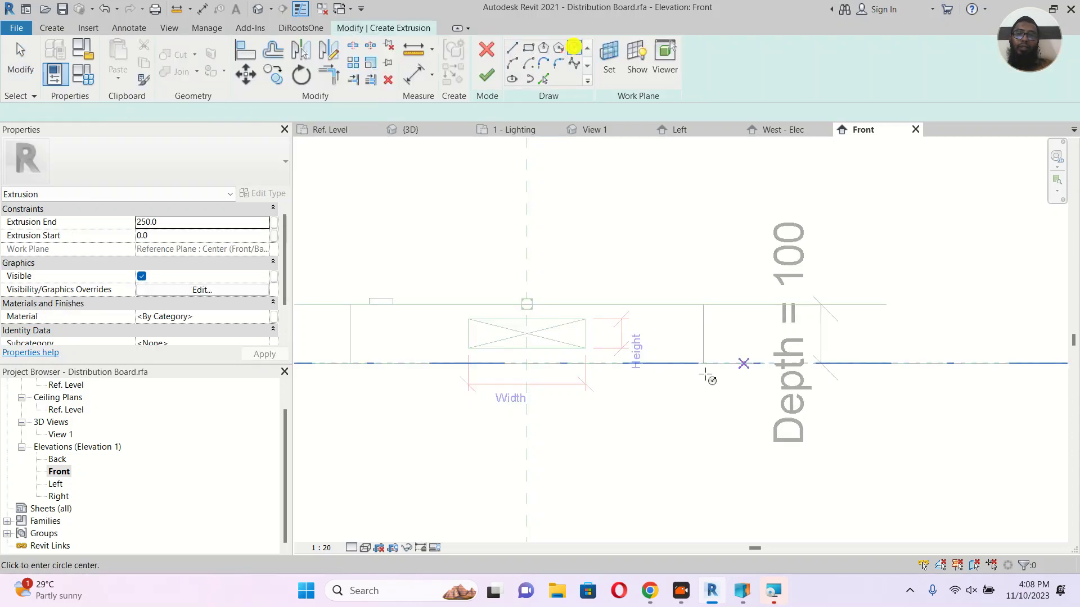
scroll(662, 332, "up", 5)
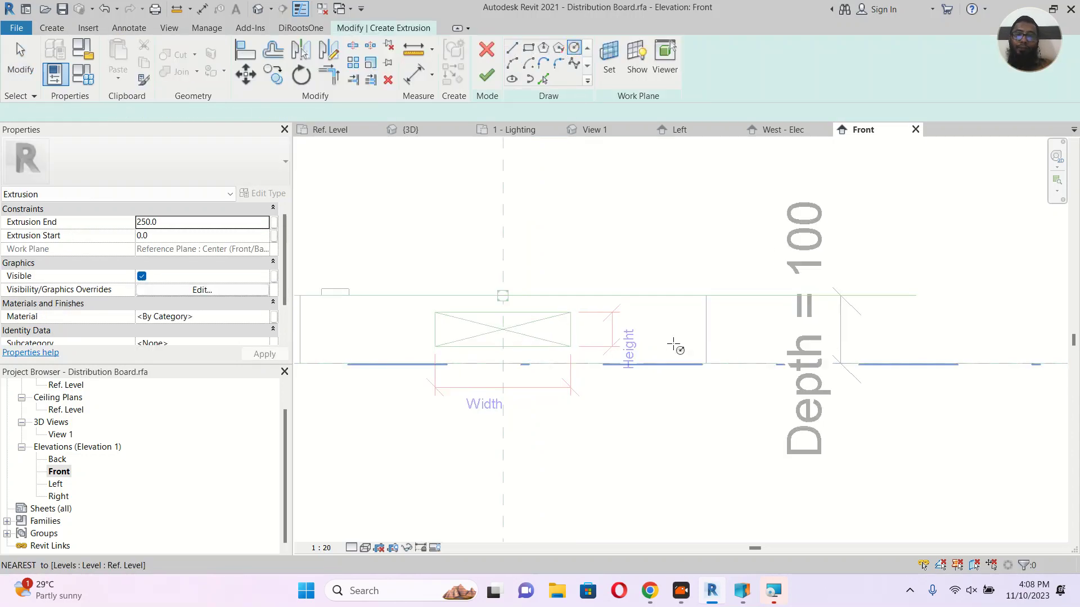
left_click(654, 309)
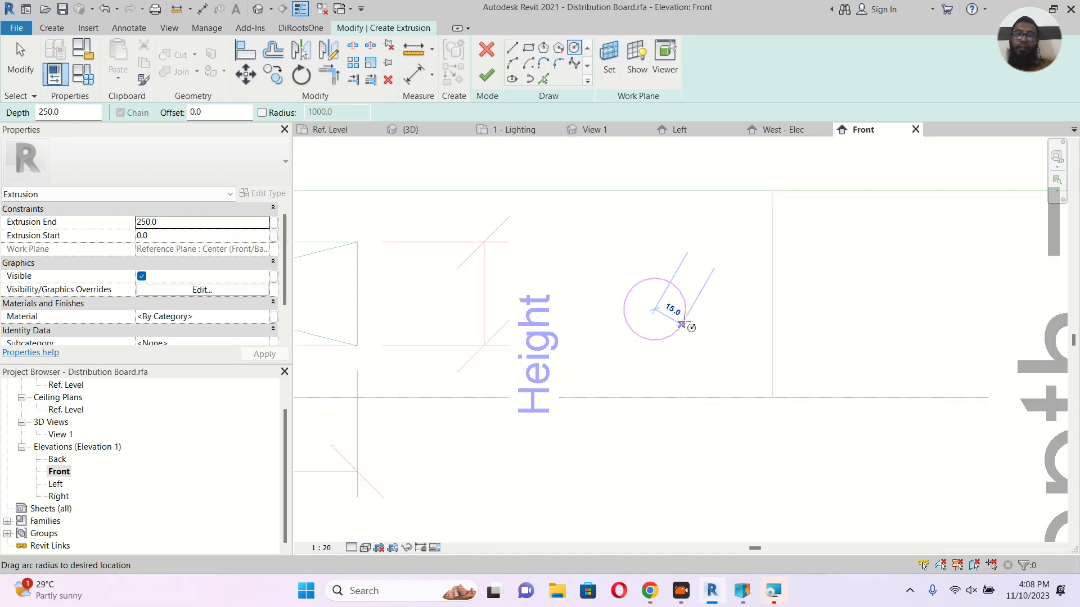
left_click(696, 311)
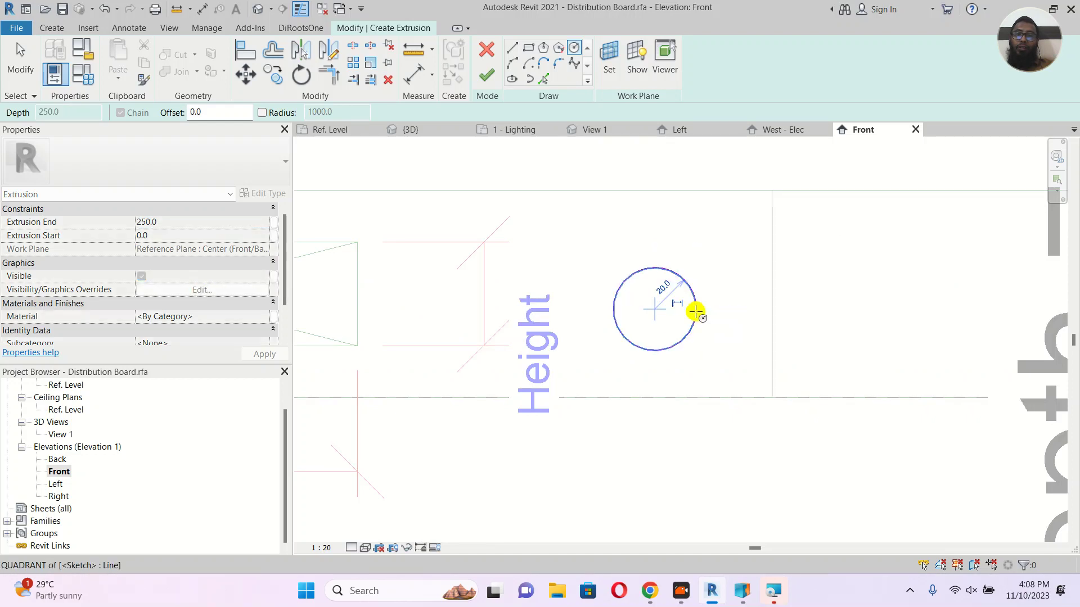
left_click(489, 76)
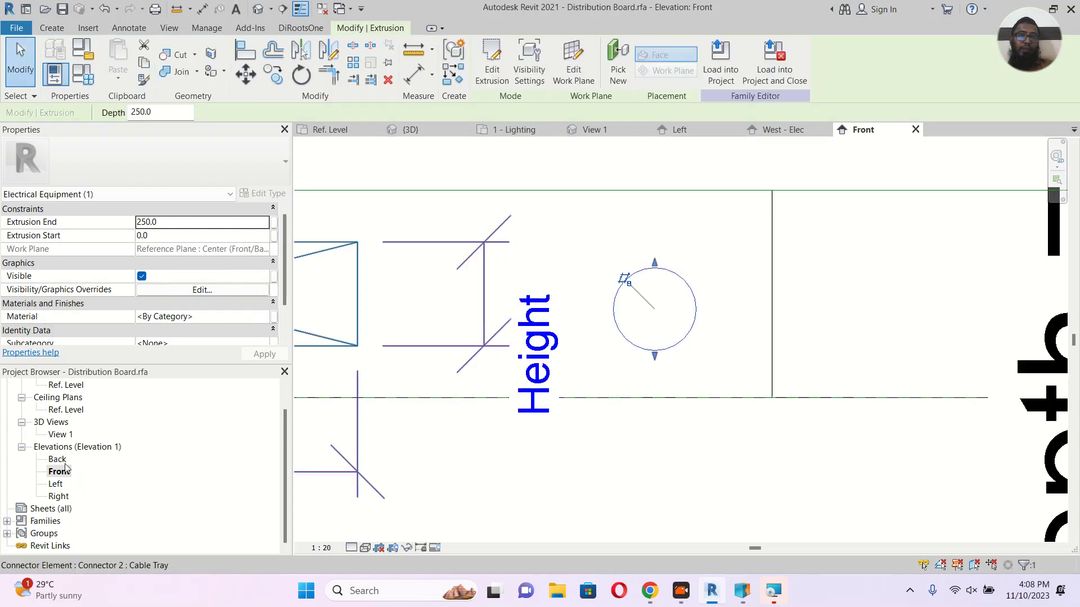
In the Ref. Level plan, stretch the circular extrusion's two ends so that it lies just outside the board's end edge.
scroll(73, 397, "up", 2)
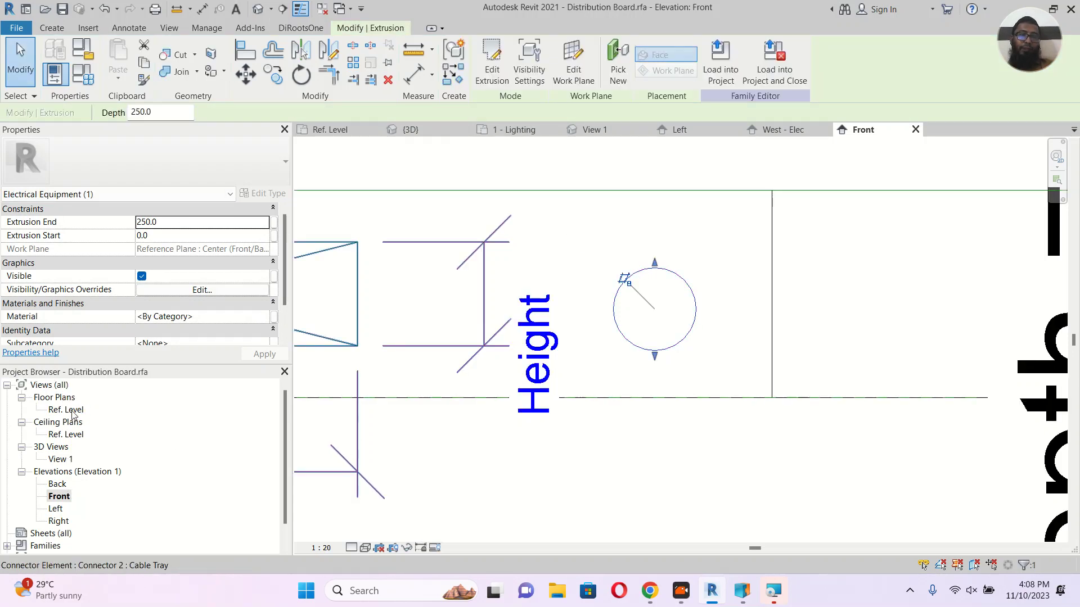
double_click(67, 410)
left_click(600, 408)
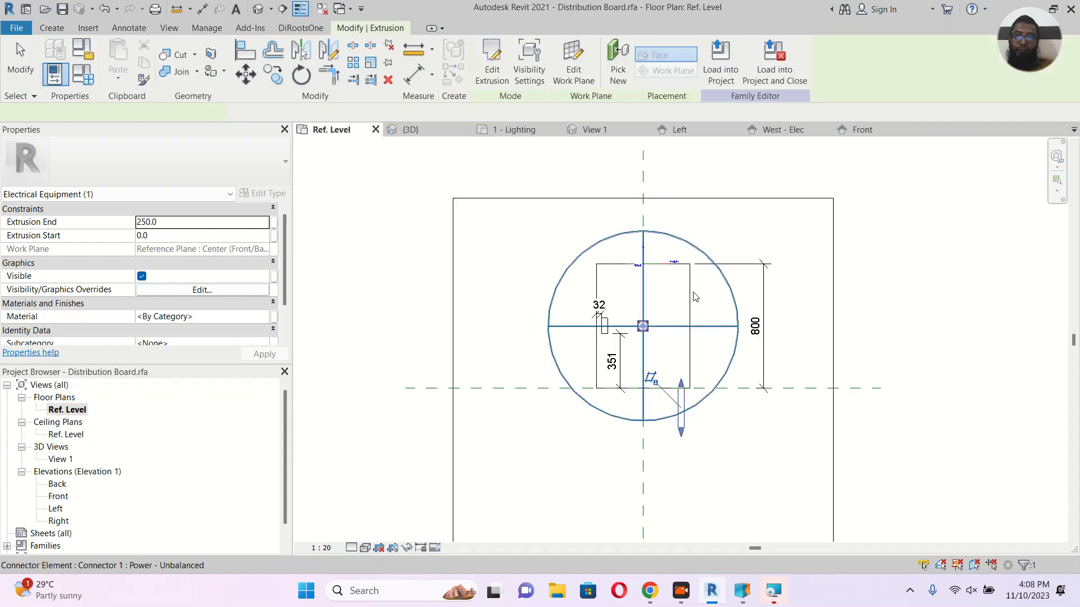
scroll(687, 364, "up", 2)
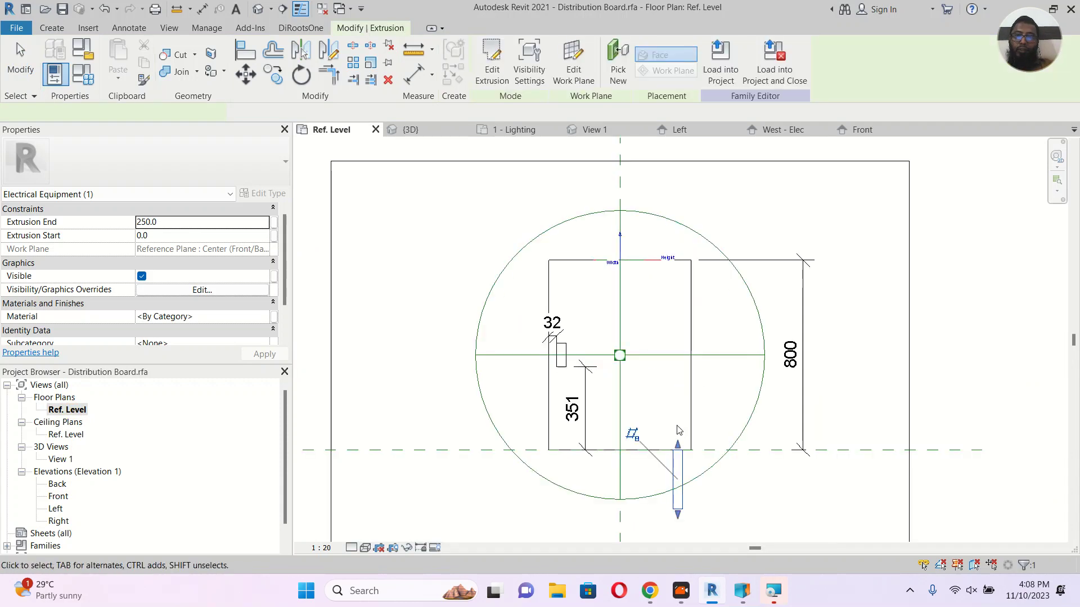
left_click(636, 438)
left_click_drag(679, 448, 678, 248)
left_click_drag(678, 514, 691, 256)
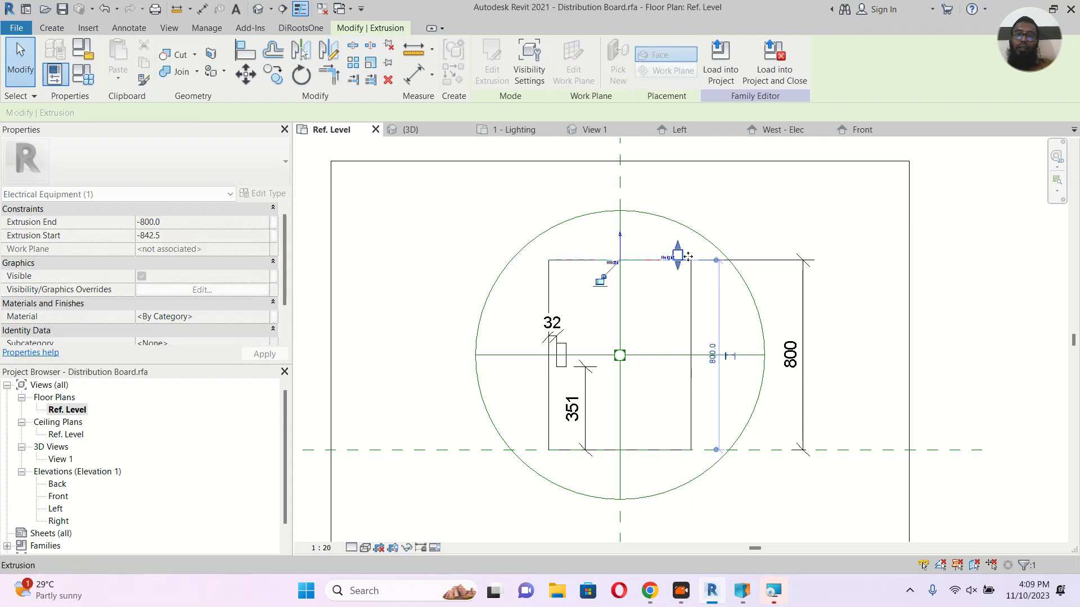
Shorten the cylinder on its board-facing side to an extrusion end of -815, leaving a small gap to the board's edge.
scroll(687, 256, "up", 5)
scroll(645, 276, "up", 3)
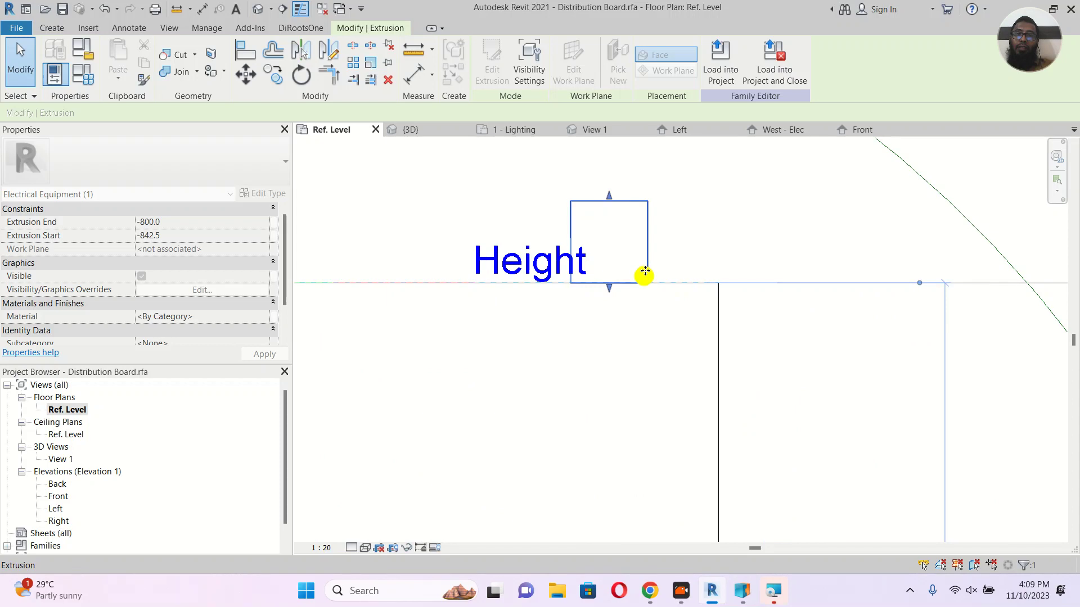
left_click_drag(610, 291, 612, 260)
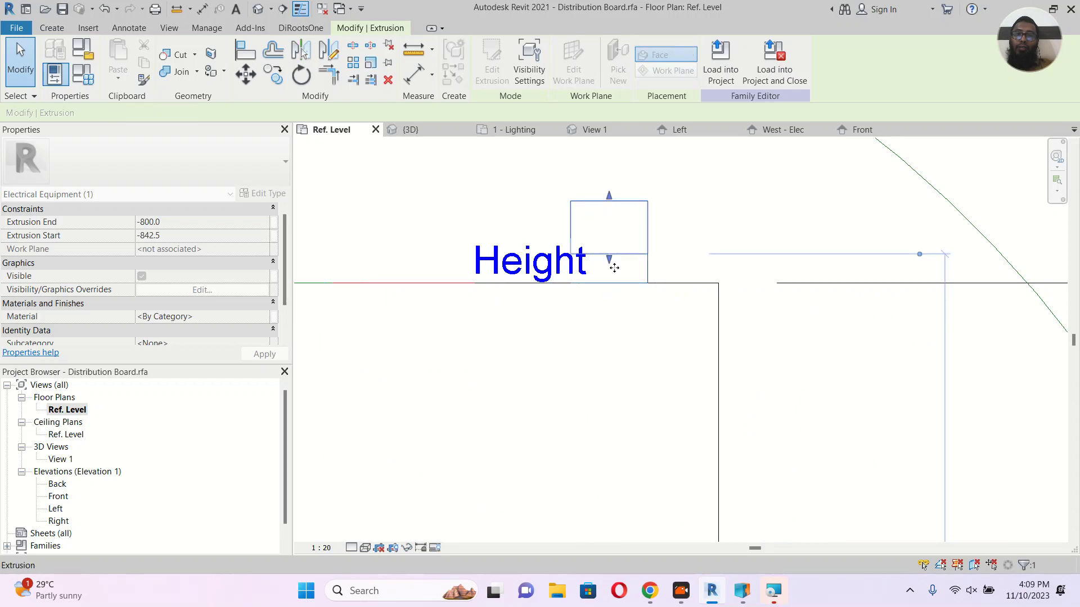
scroll(710, 273, "down", 5)
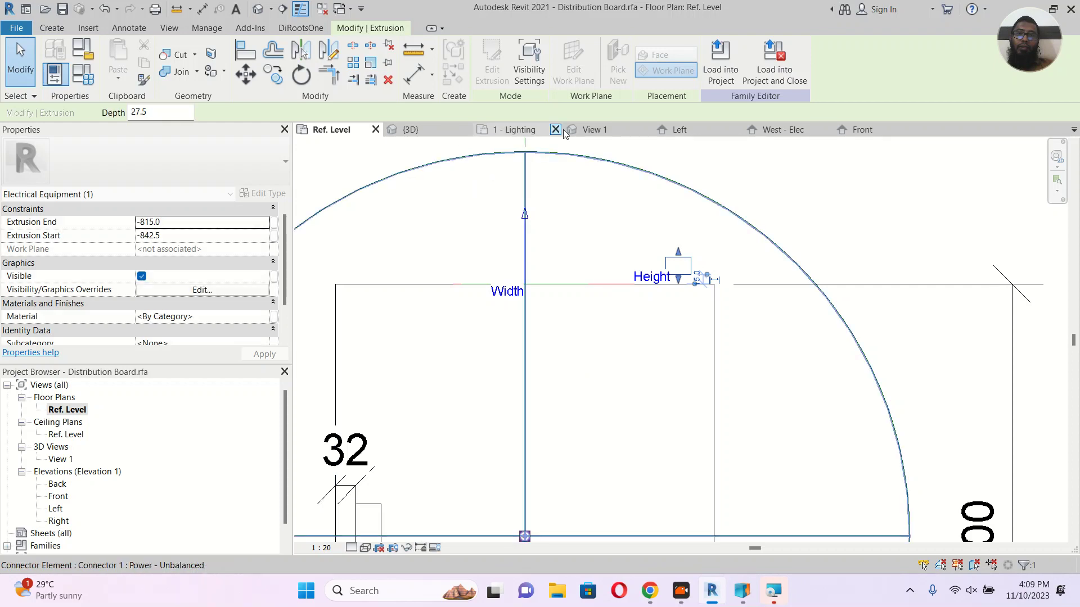
key("Escape")
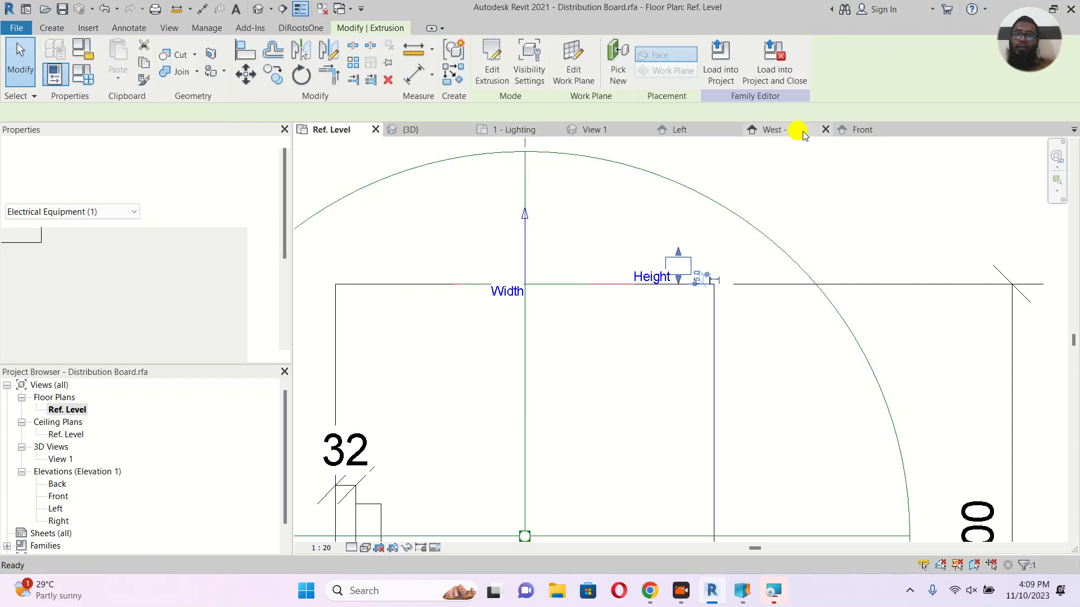
Close the project's West - Elec elevation and the family's Left elevation.
left_click(808, 131)
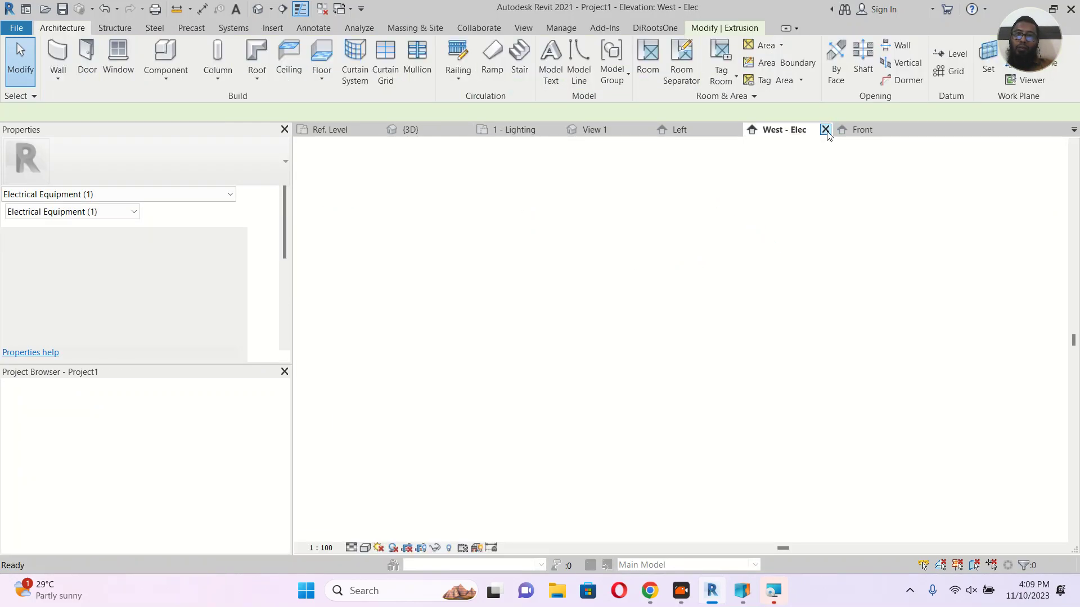
left_click(826, 130)
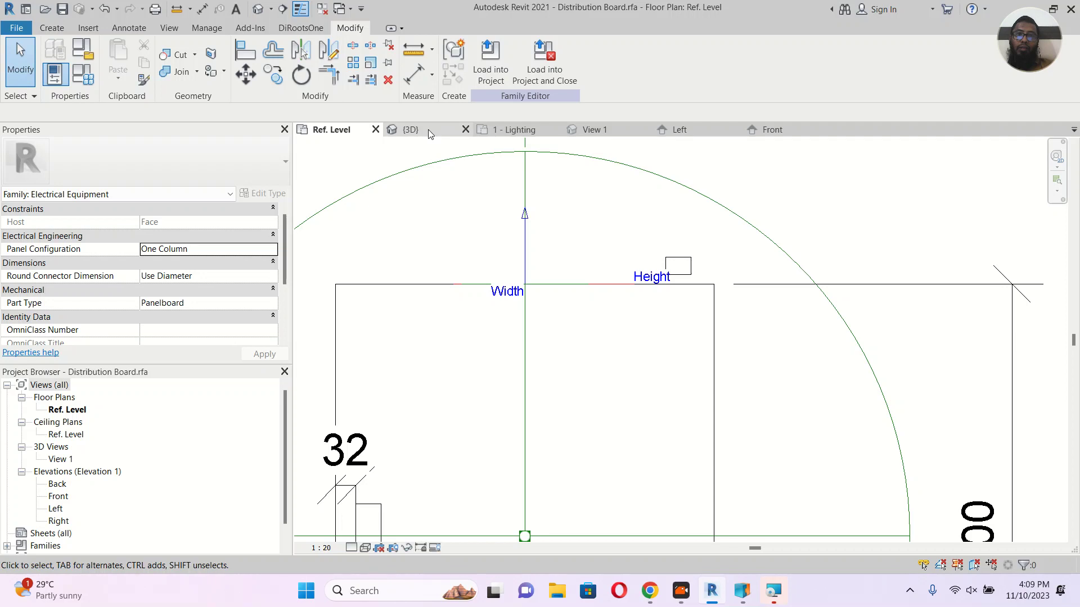
left_click(686, 129)
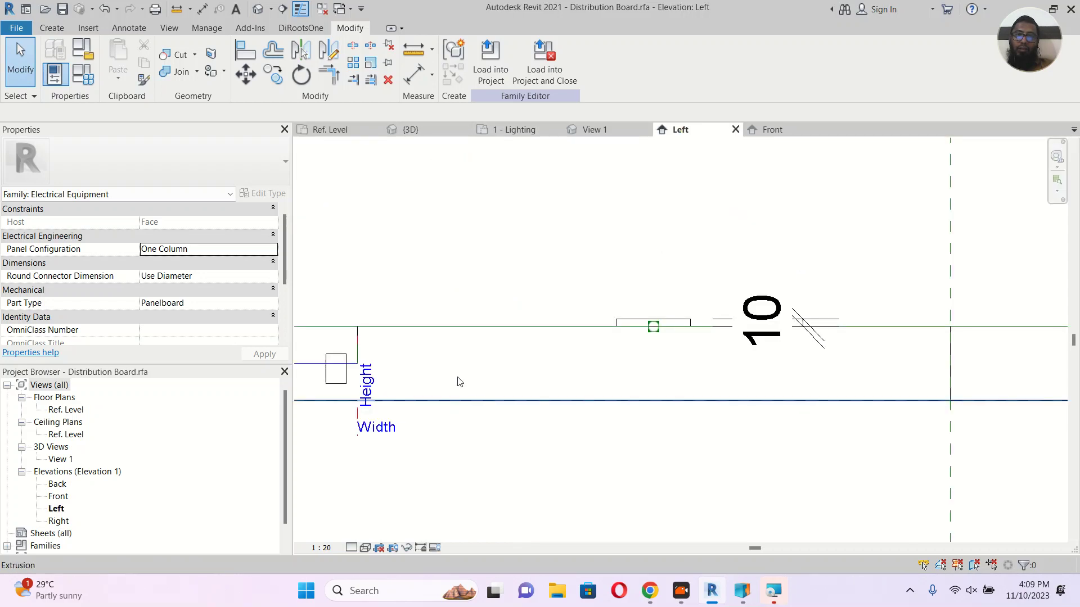
scroll(562, 360, "down", 5)
scroll(569, 366, "down", 2)
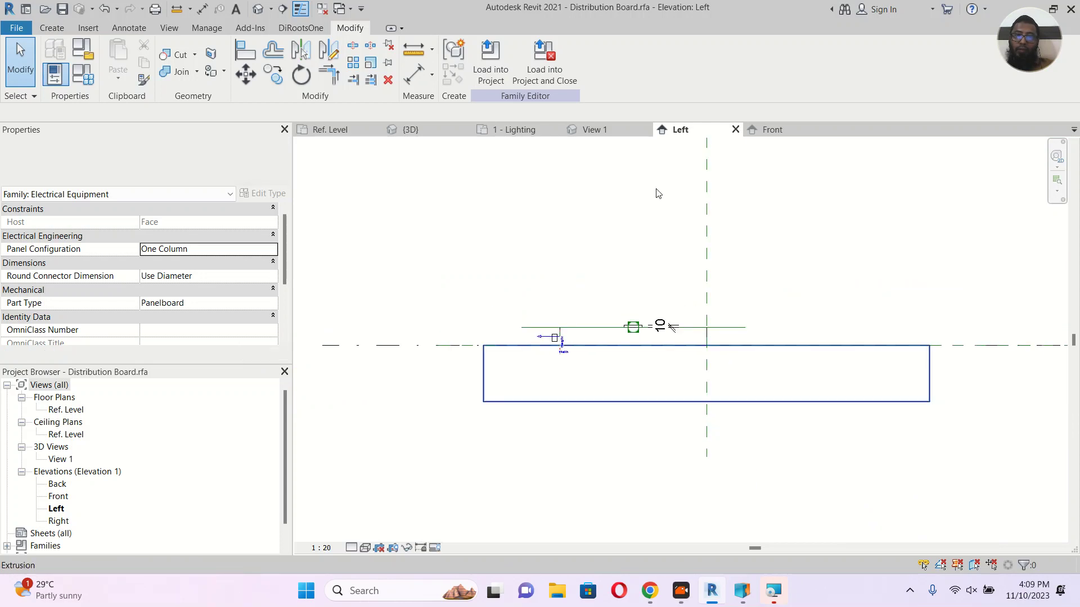
left_click(736, 131)
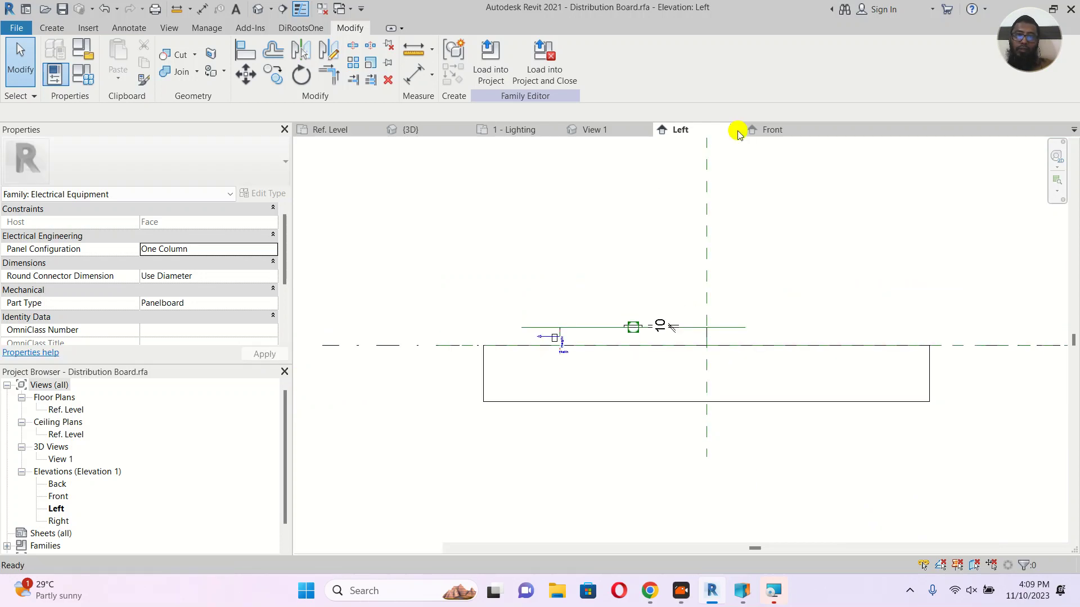
In the Front elevation, copy the circular extrusion 90 mm horizontally toward the cable tray connector.
left_click(687, 130)
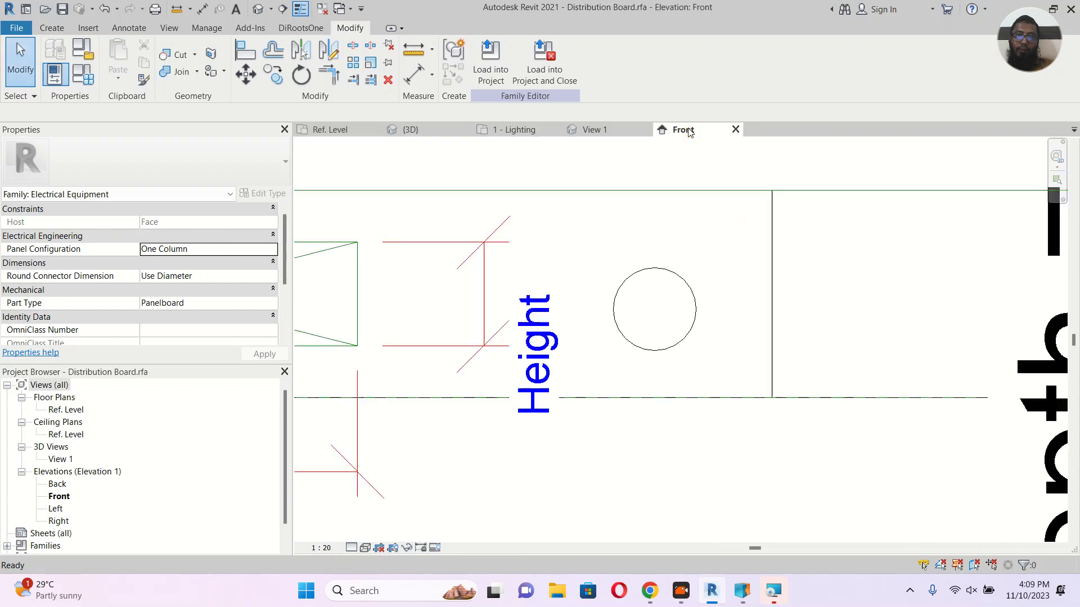
scroll(702, 269, "down", 3)
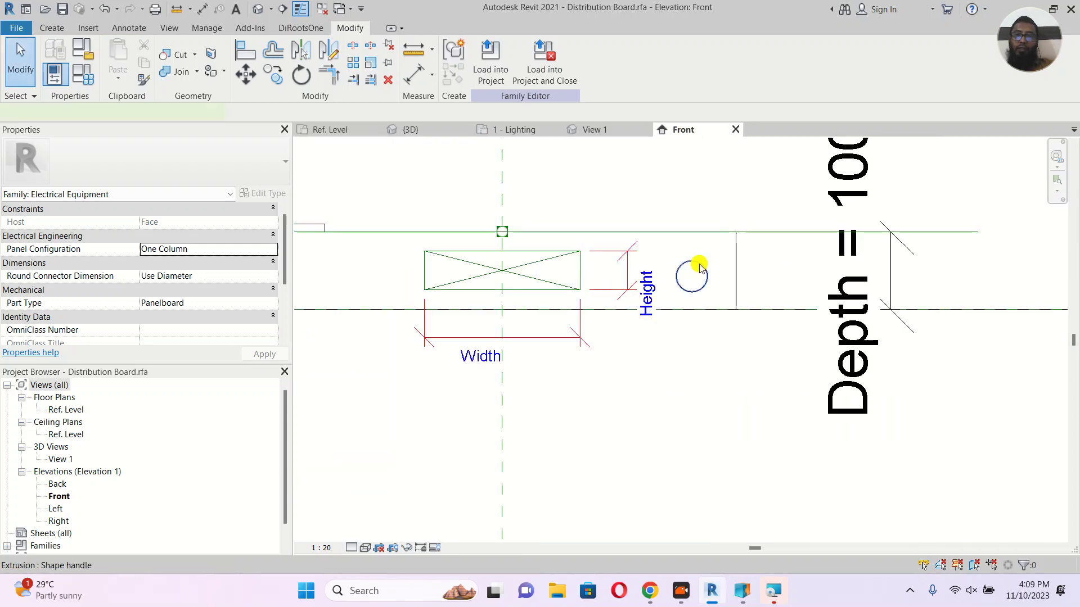
left_click(699, 268)
key("m")
key("v")
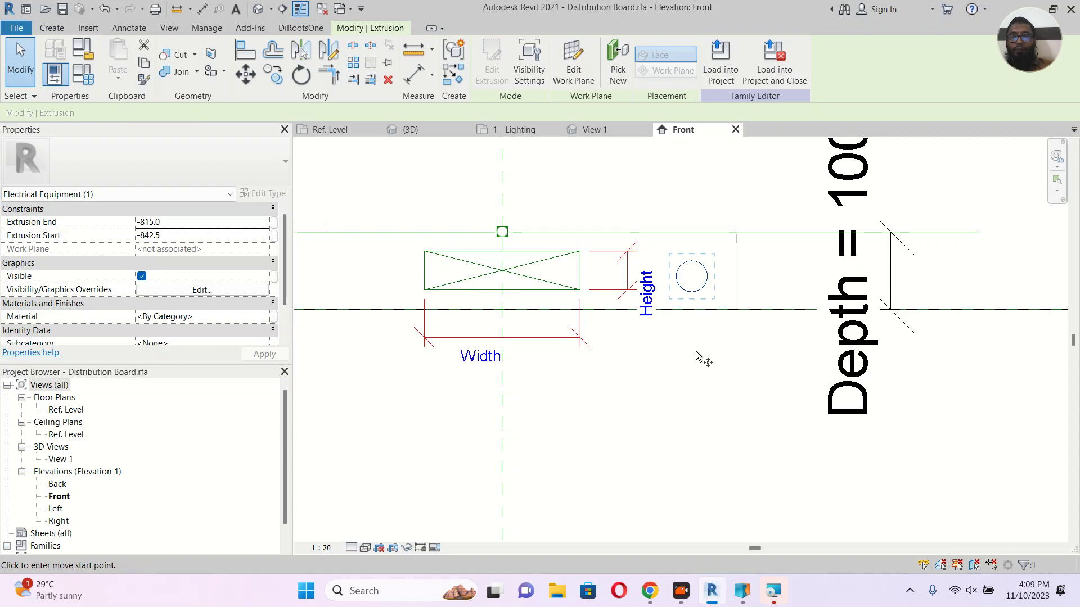
left_click(726, 368)
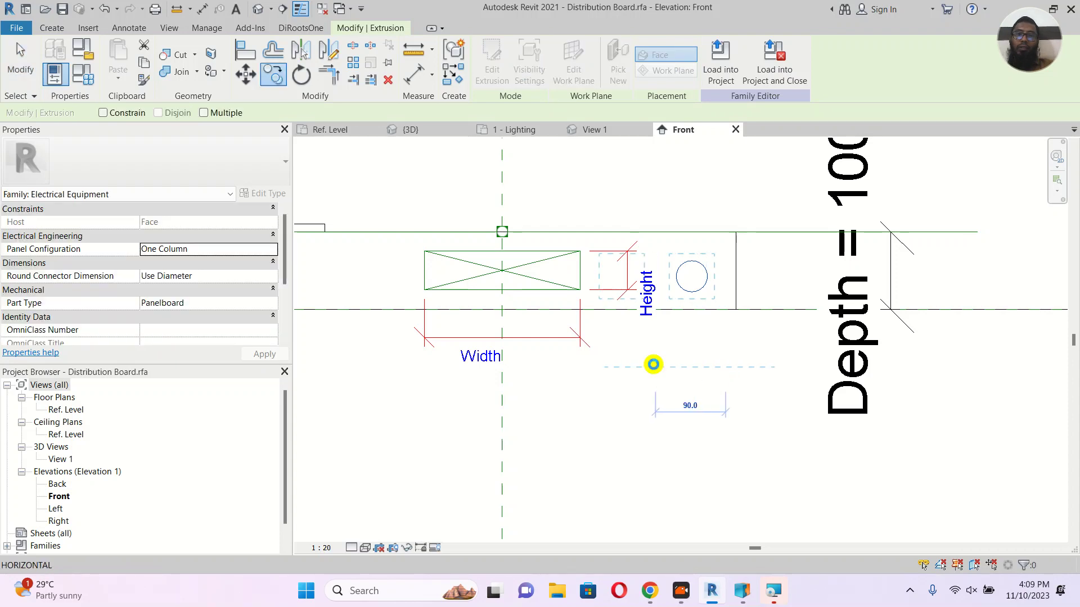
key("Escape")
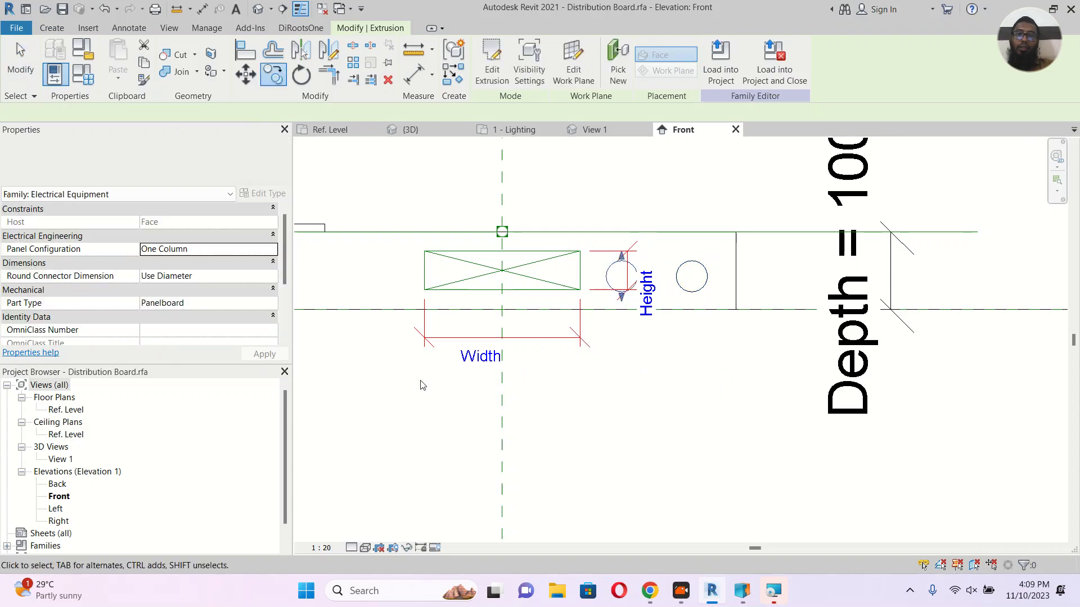
Copy both circular extrusions 400 mm horizontally to the other side of the cable tray connector and check them in 3D.
middle_click_drag(446, 386, 475, 384)
left_click(700, 266)
left_click(729, 264, "ctrl")
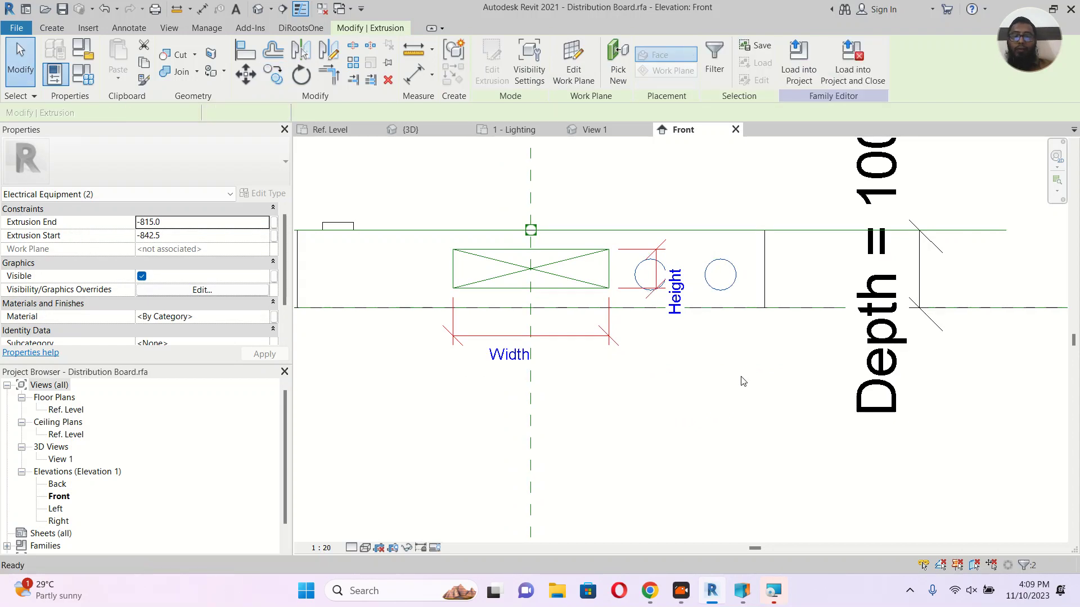
scroll(769, 423, "down", 1)
left_click(792, 421)
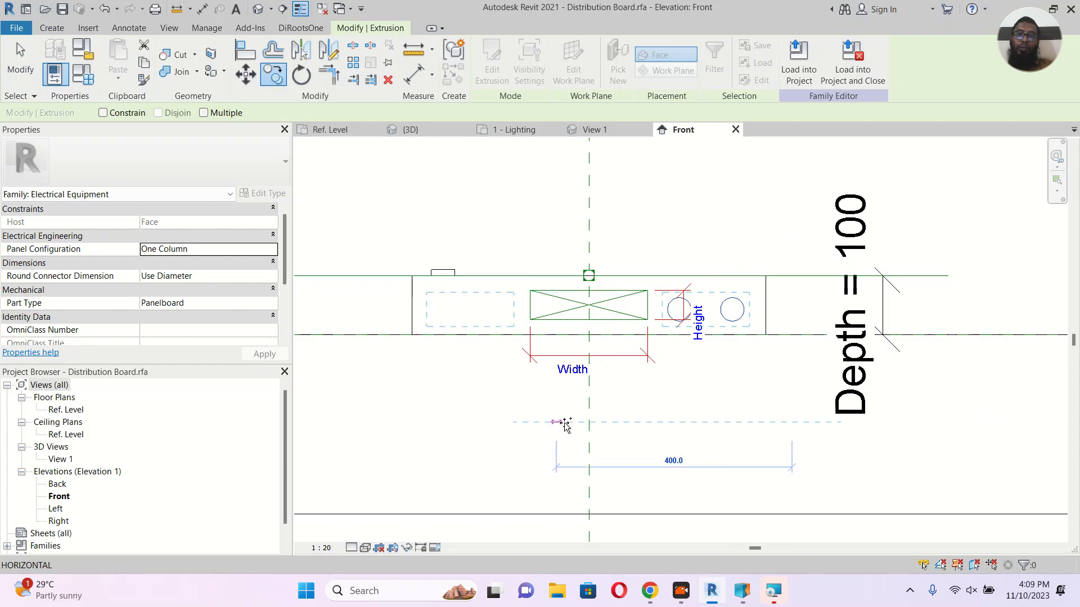
left_click(557, 422)
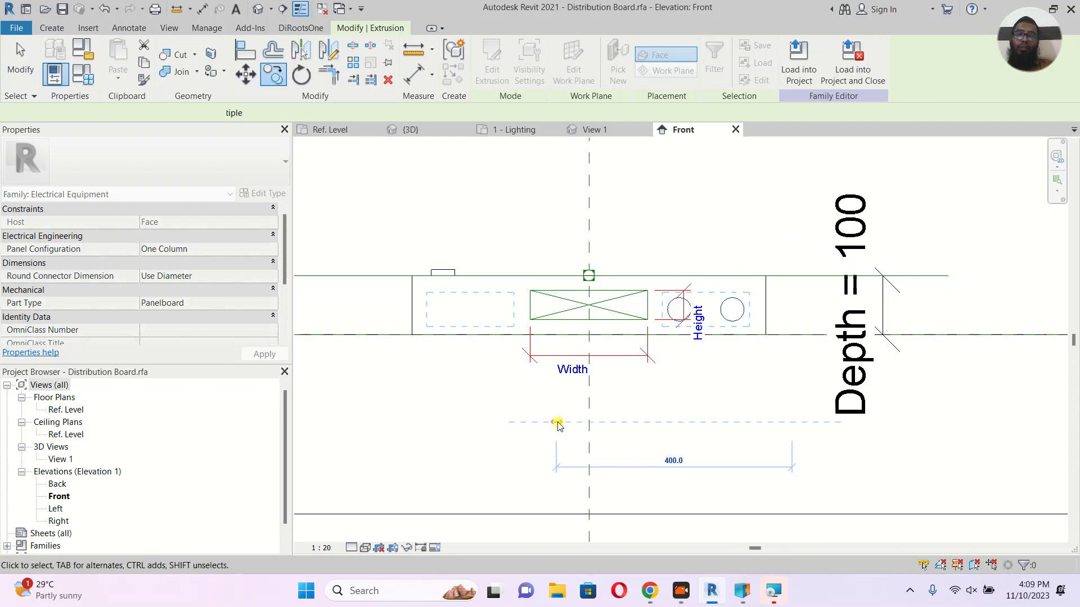
key("Escape")
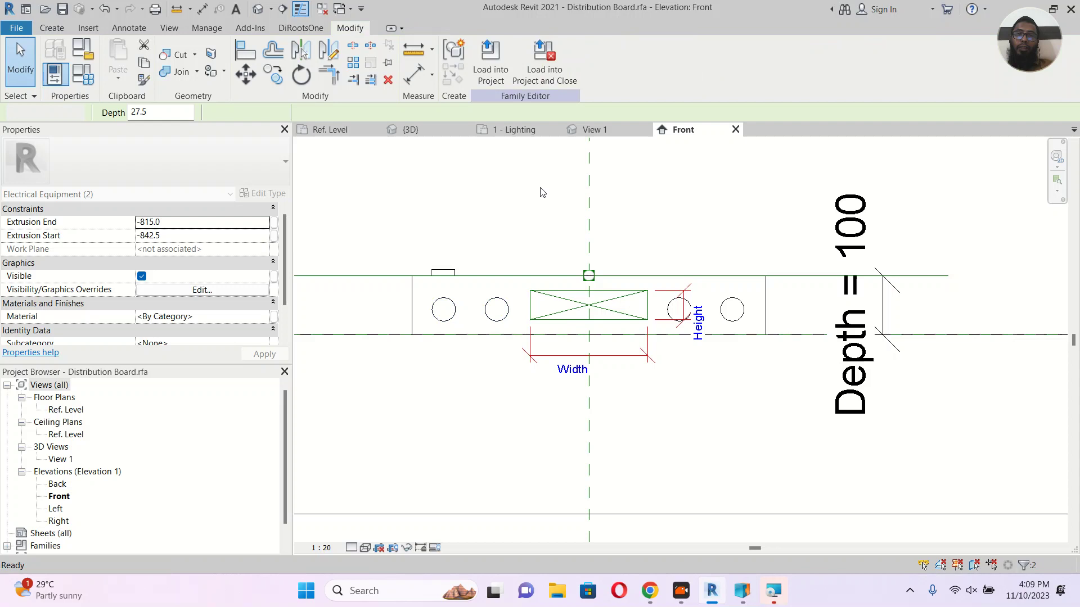
left_click(589, 130)
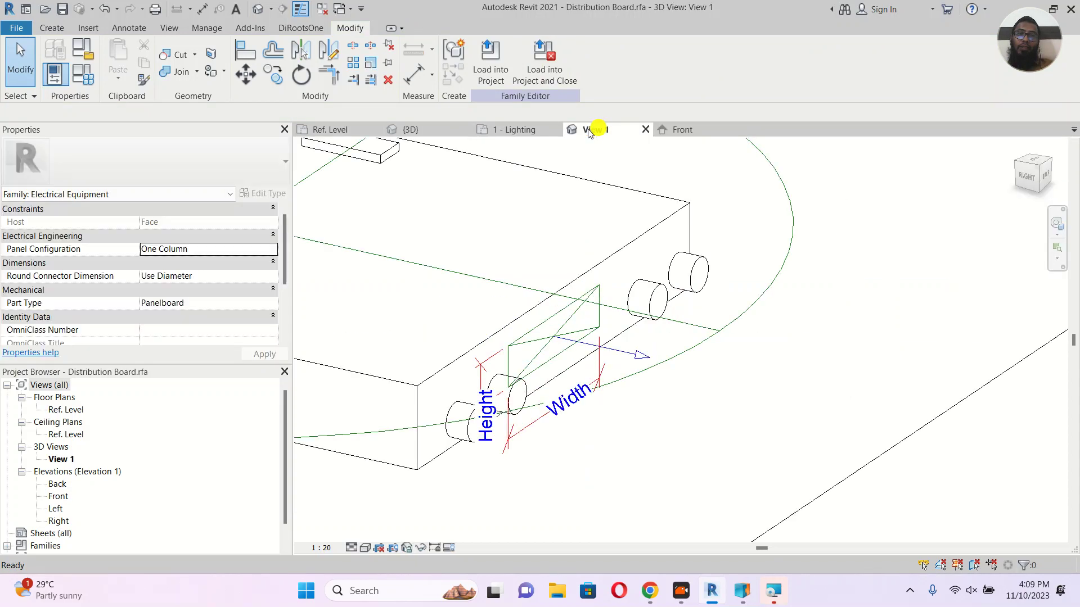
left_click(513, 129)
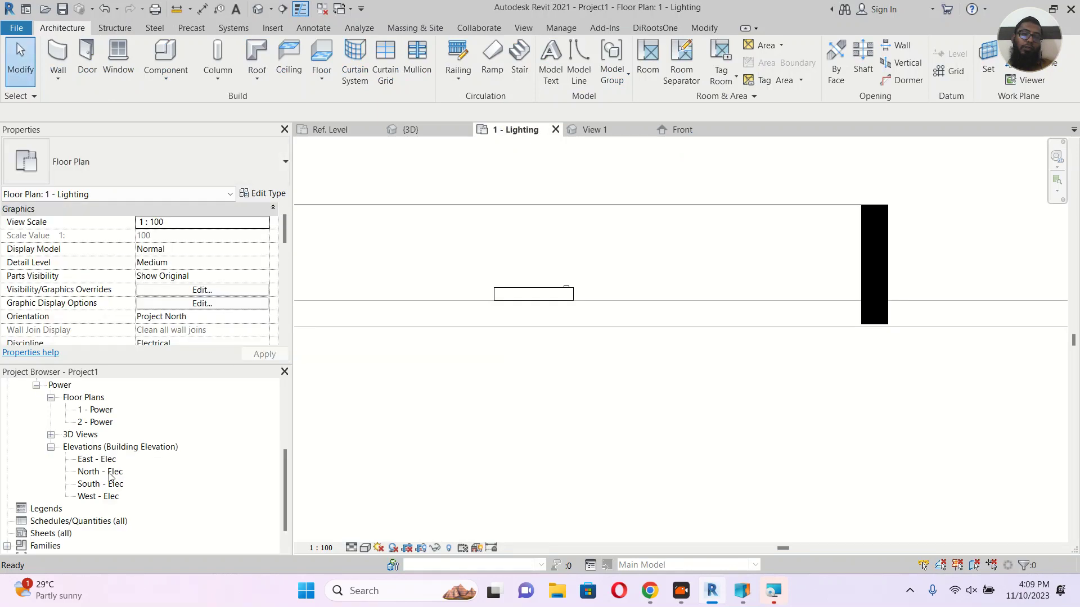
scroll(111, 477, "up", 5)
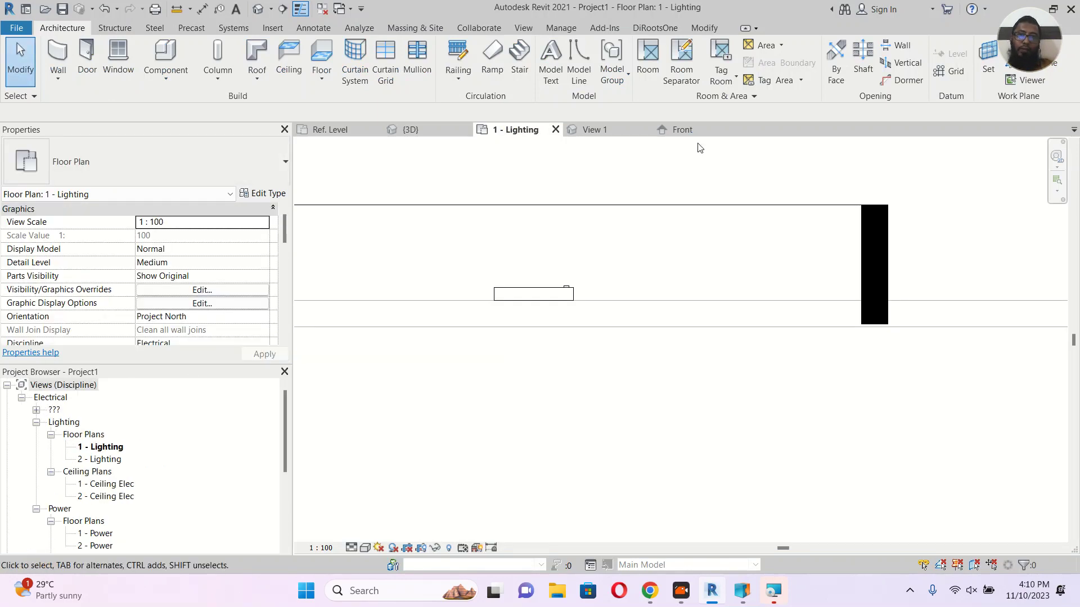
left_click(686, 130)
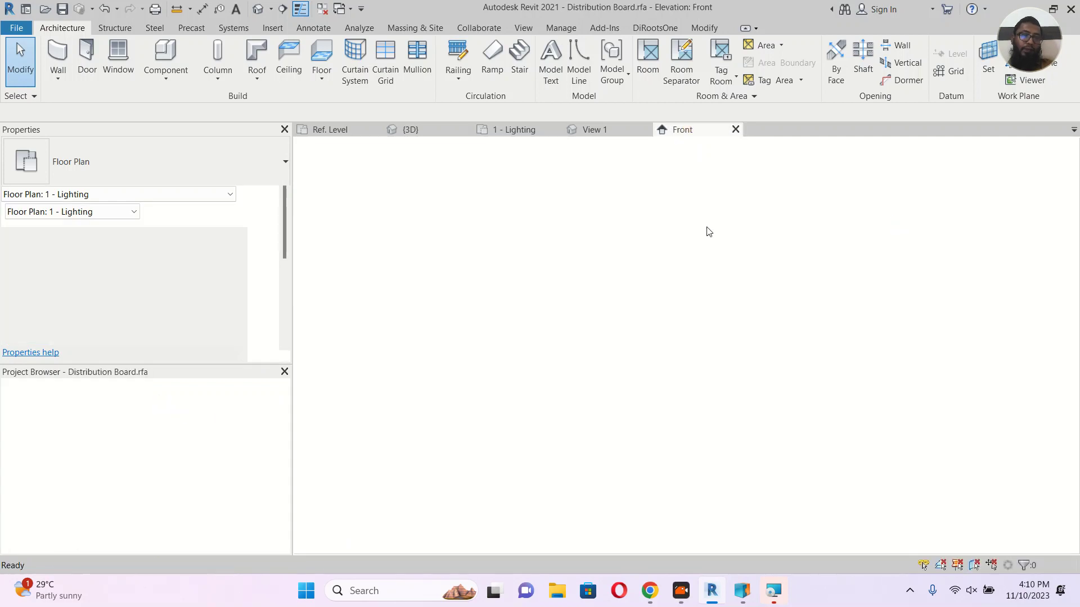
In the Ref. Level plan, turn on Multiple Alignment for the Align tool.
double_click(72, 415)
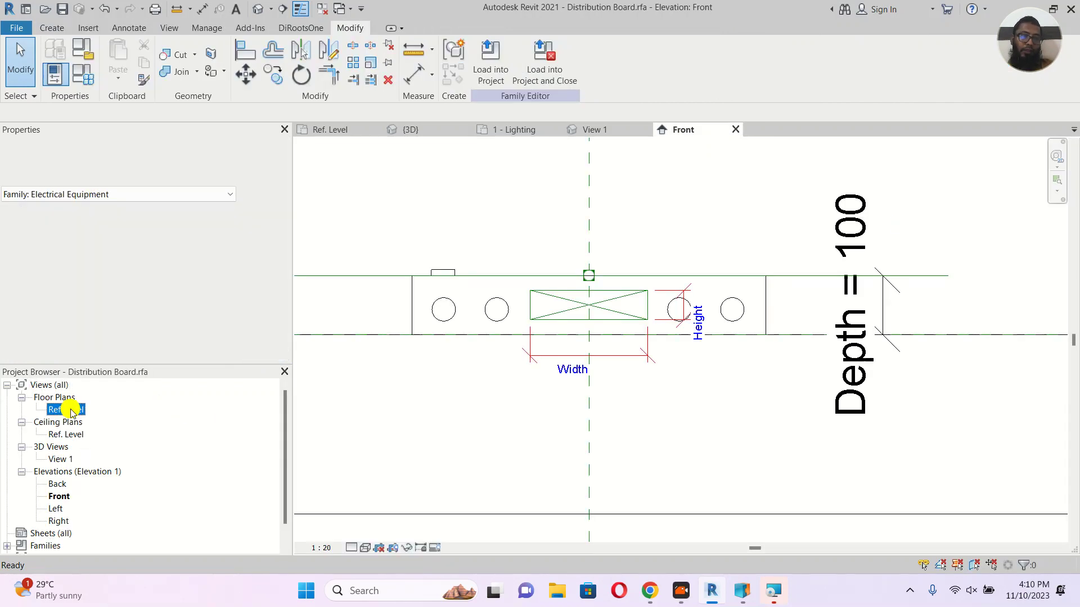
scroll(509, 289, "up", 3)
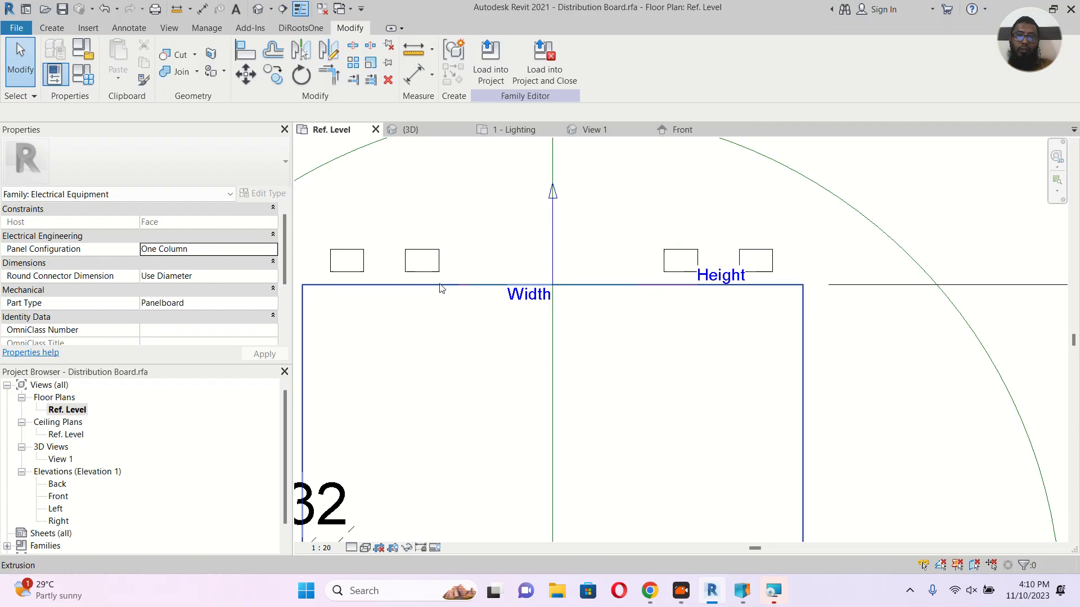
key("l")
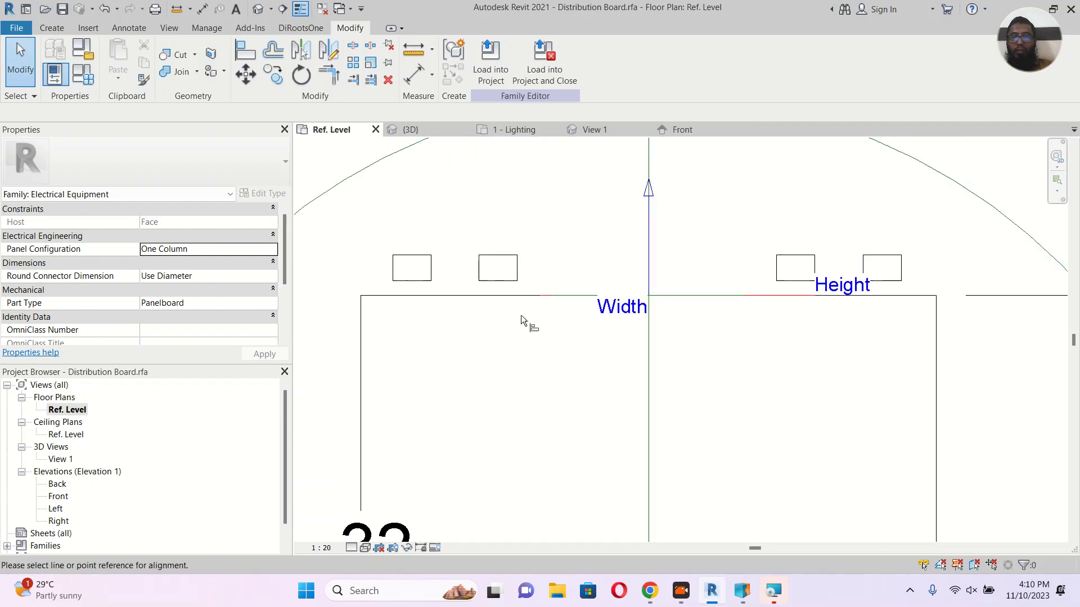
left_click(423, 298)
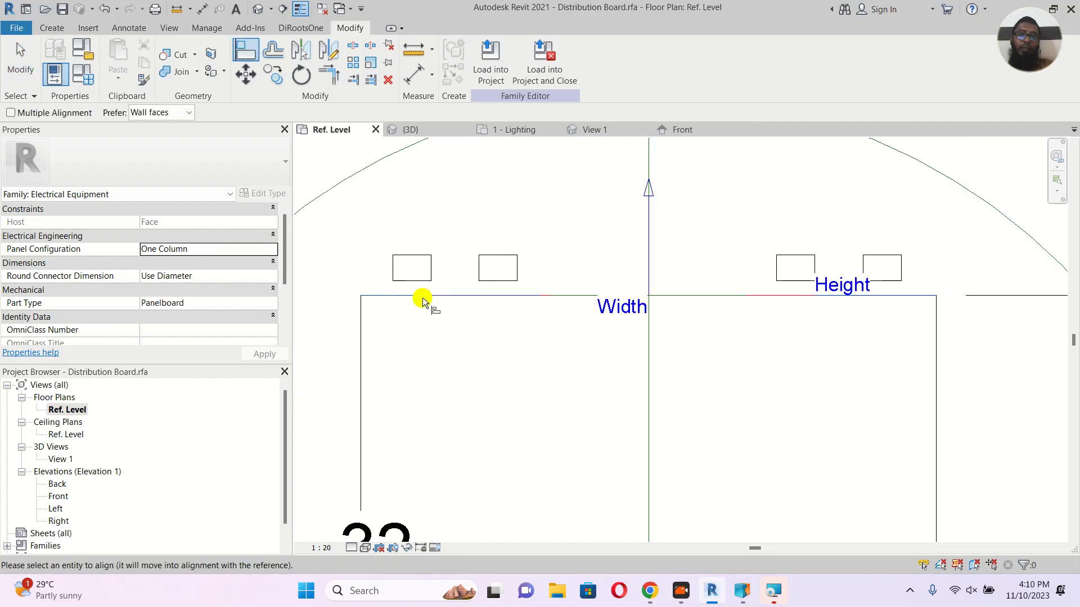
left_click(50, 114)
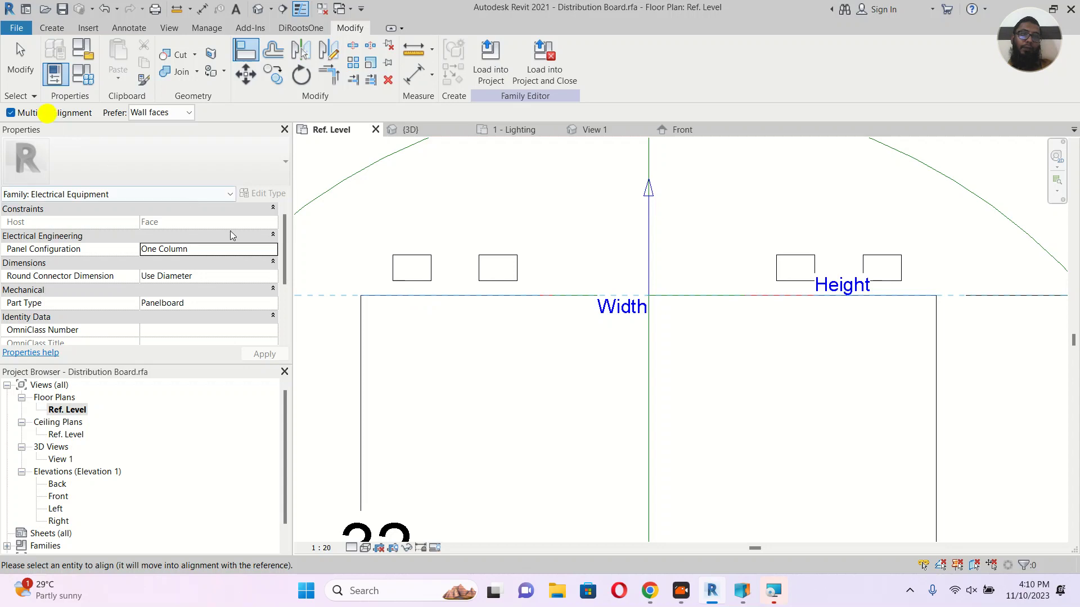
key("Escape")
key("Escape")
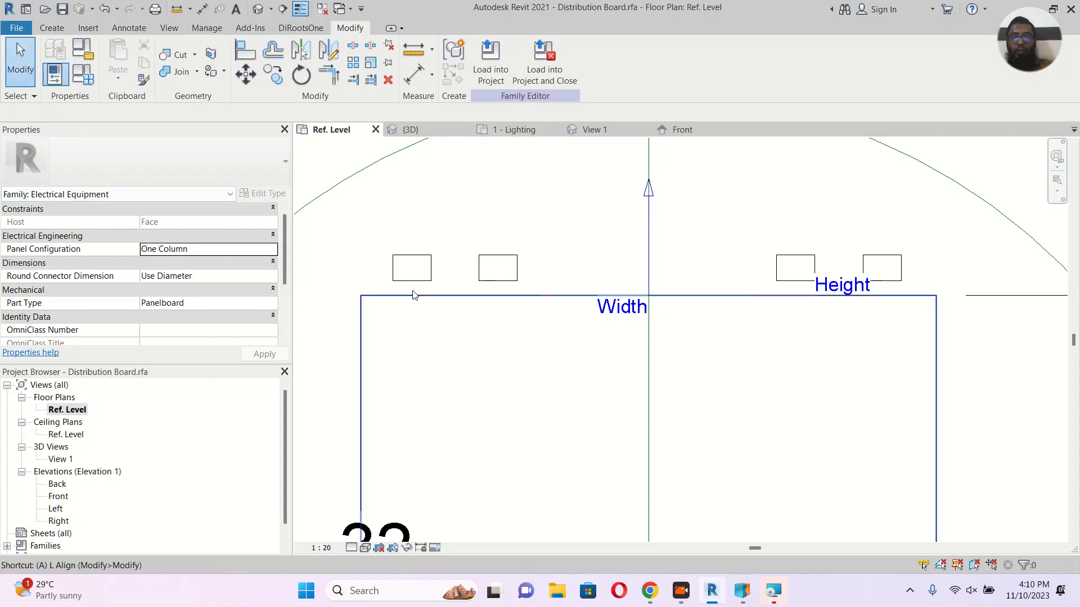
Align the inner faces of the two extrusions on the 32 mm dimension's side with the board's end edge and lock the alignment.
key("a")
key("l")
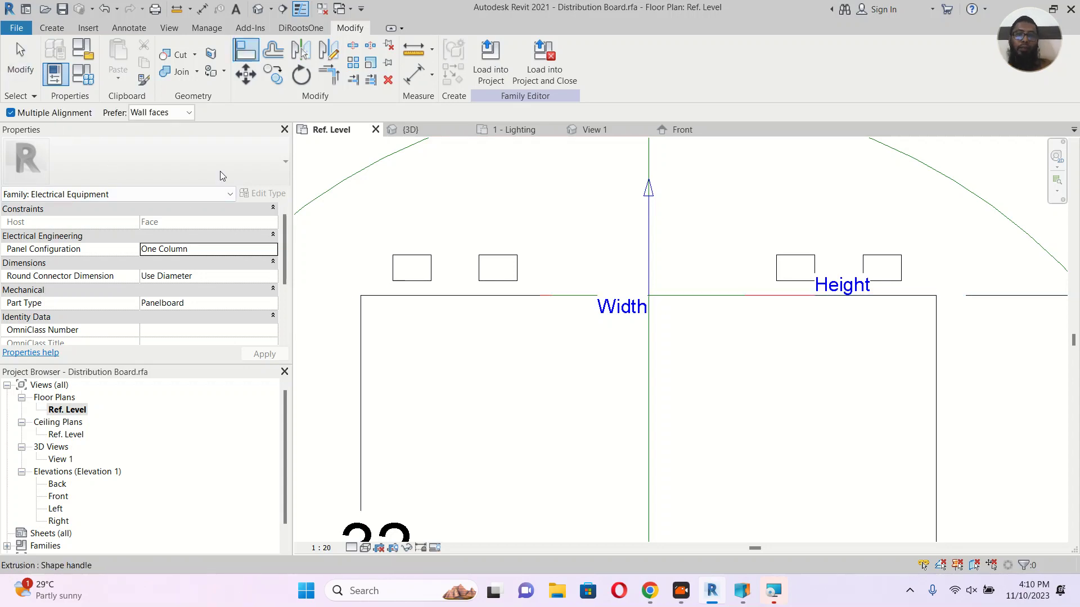
left_click(404, 293)
left_click(411, 280)
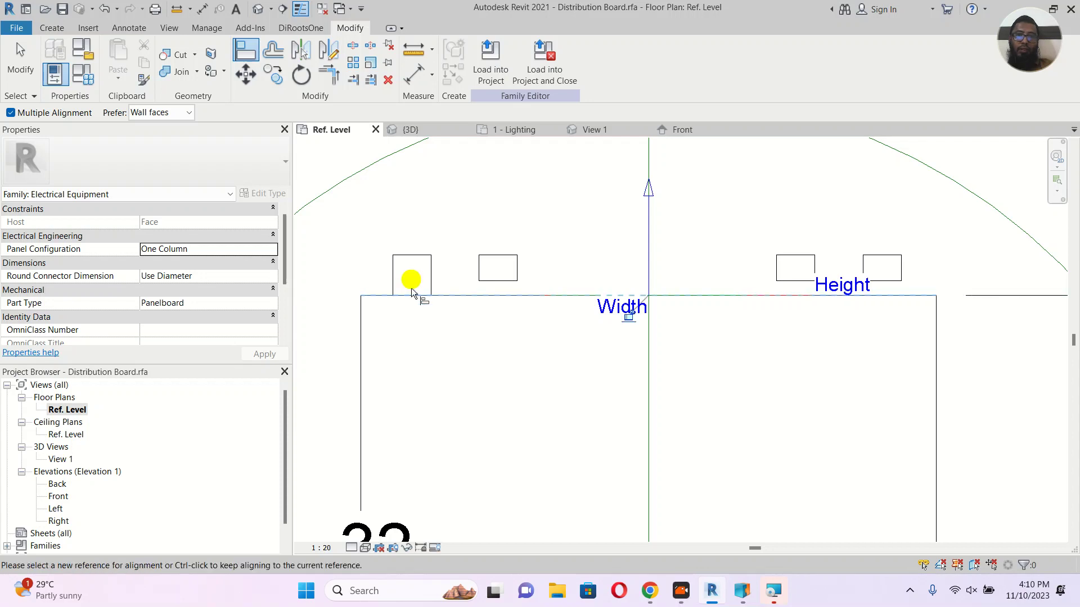
left_click(487, 281)
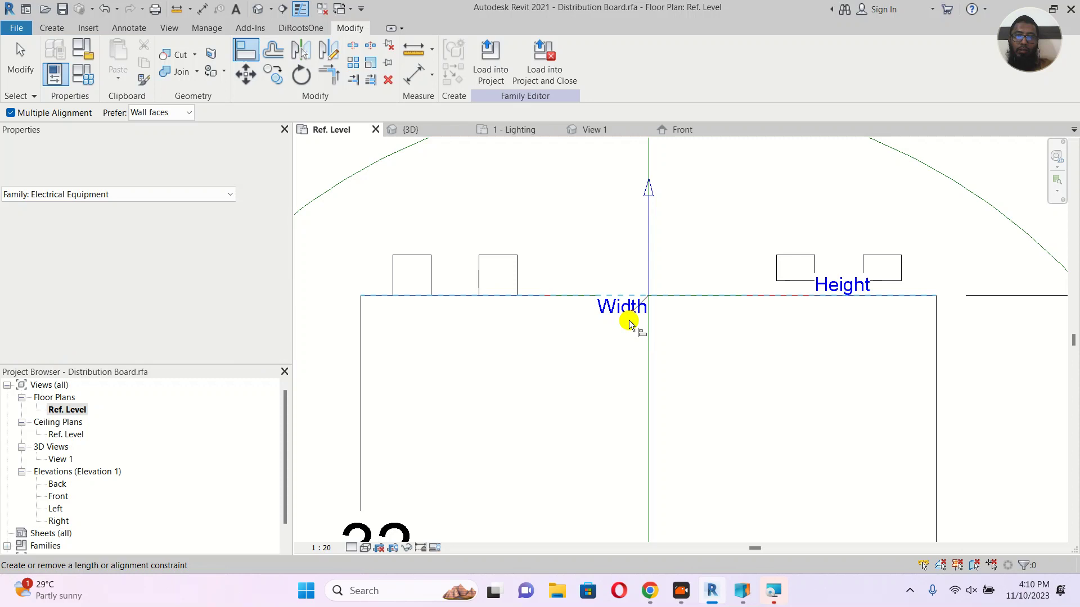
left_click(794, 296)
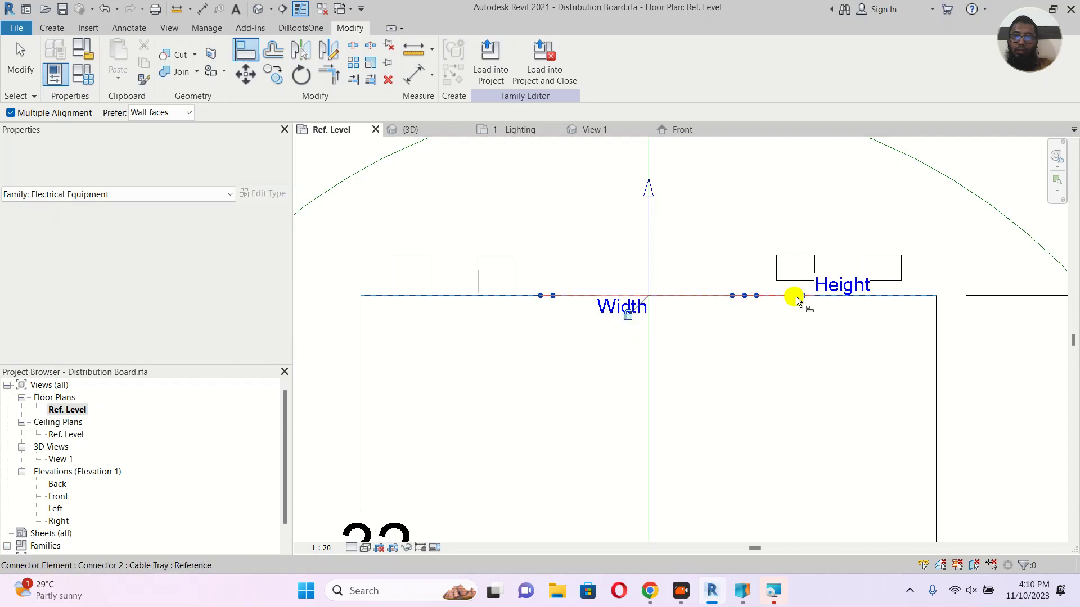
key("Escape")
key("Escape")
Align and lock the inner faces of the two extrusions across the cable tray connector to the board's end edge.
key("l")
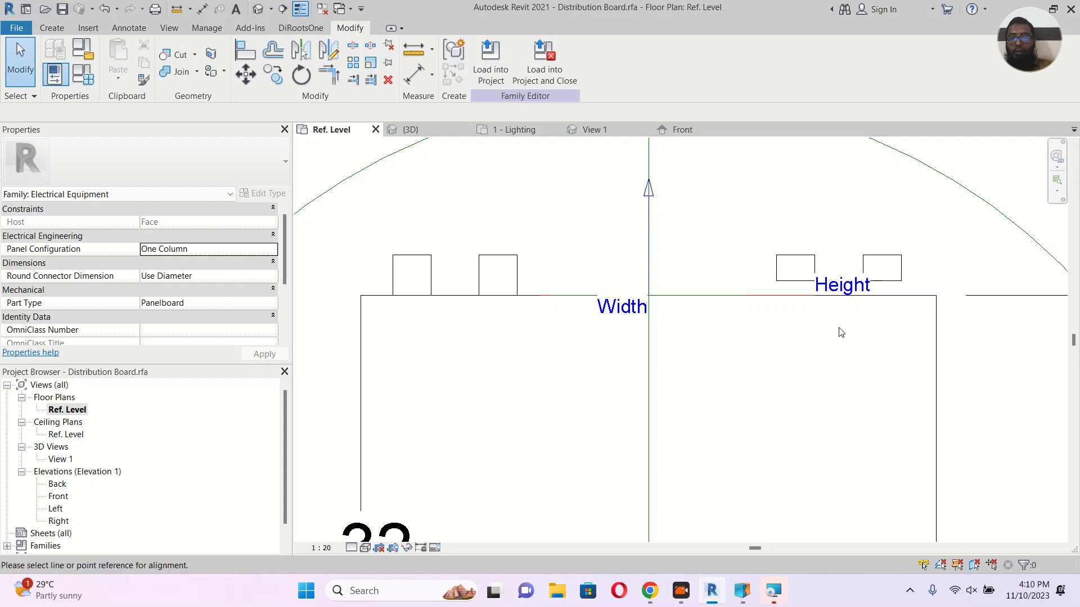
left_click(896, 296)
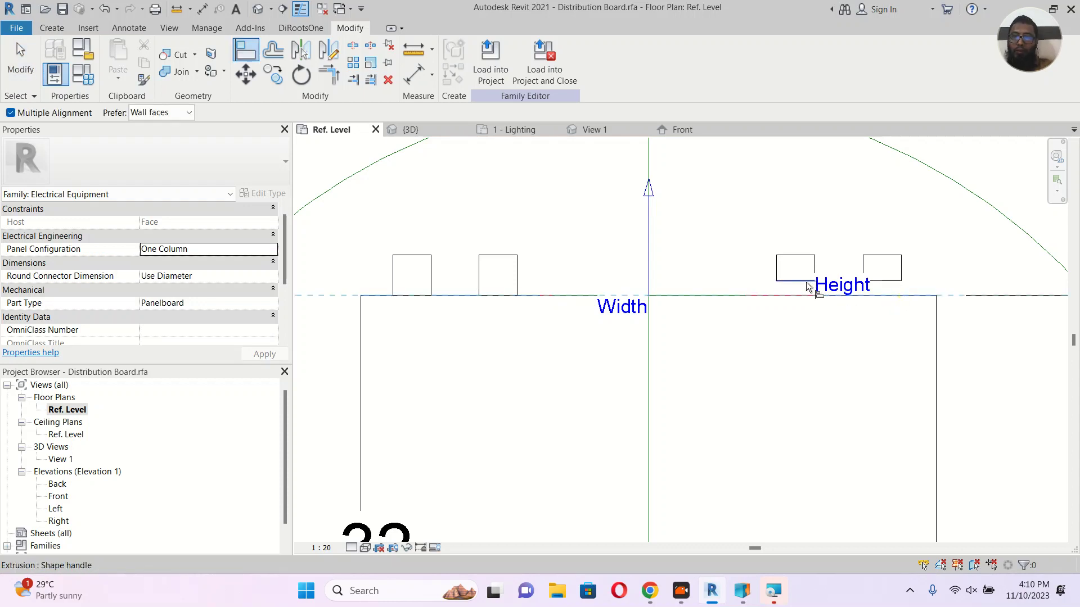
left_click(806, 281)
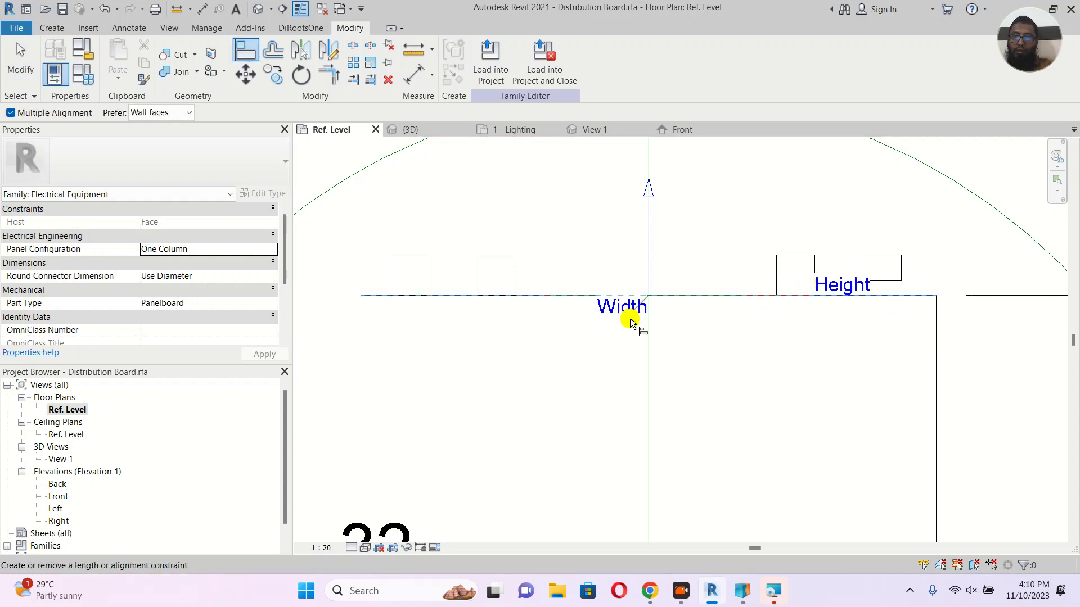
left_click(883, 281)
left_click(626, 319)
key("Escape")
key("Escape")
scroll(534, 317, "down", 8)
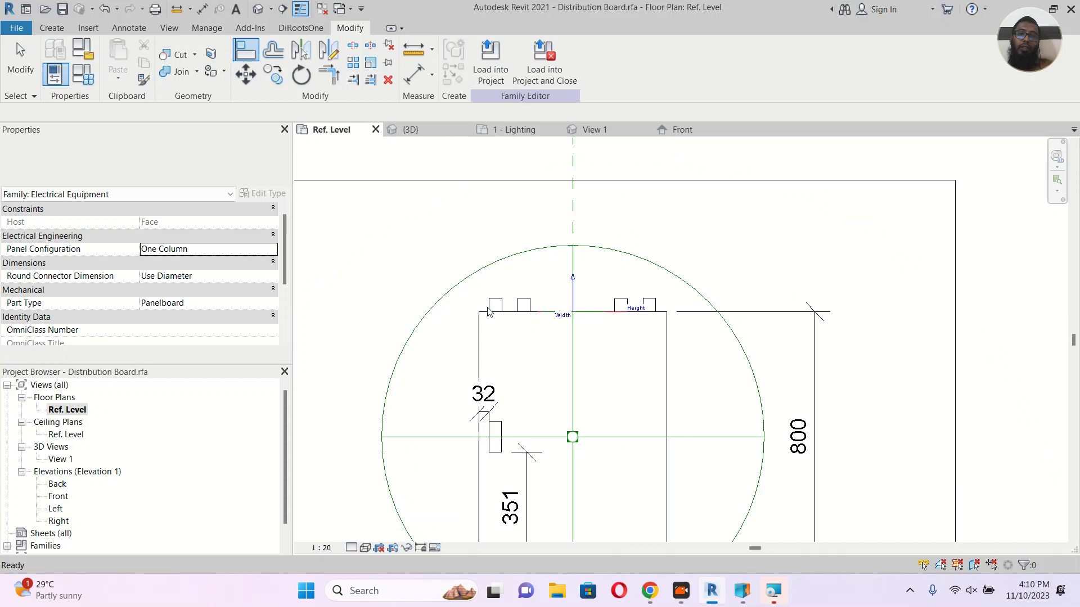
Shorten the outermost extrusion on the 32 mm dimension's side to a depth of 30 mm by moving its outer face.
scroll(497, 307, "up", 7)
key("Escape")
left_click(501, 295)
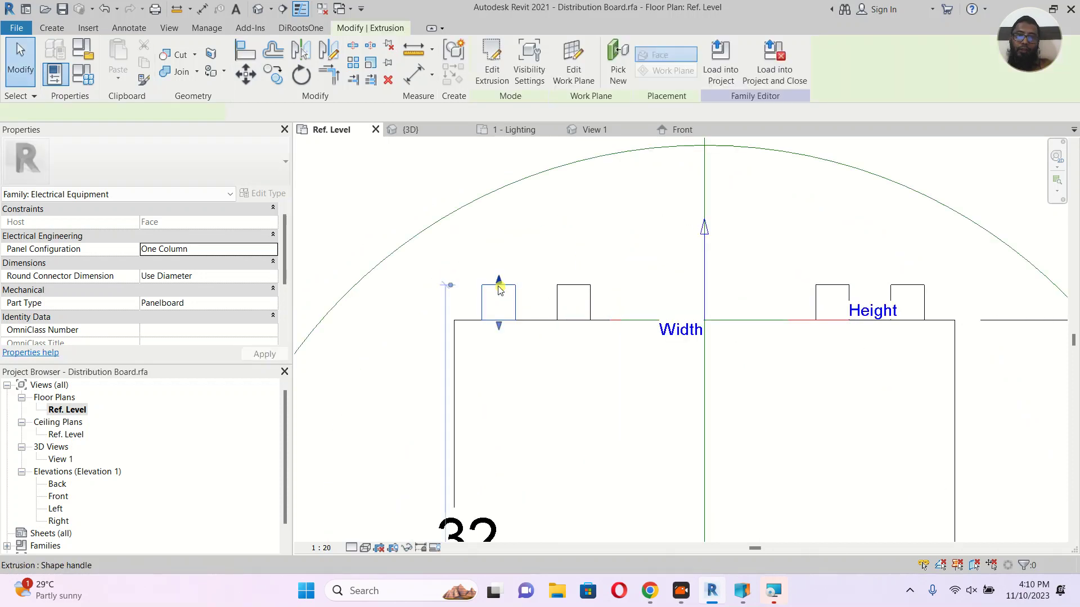
left_click_drag(497, 297, 498, 306)
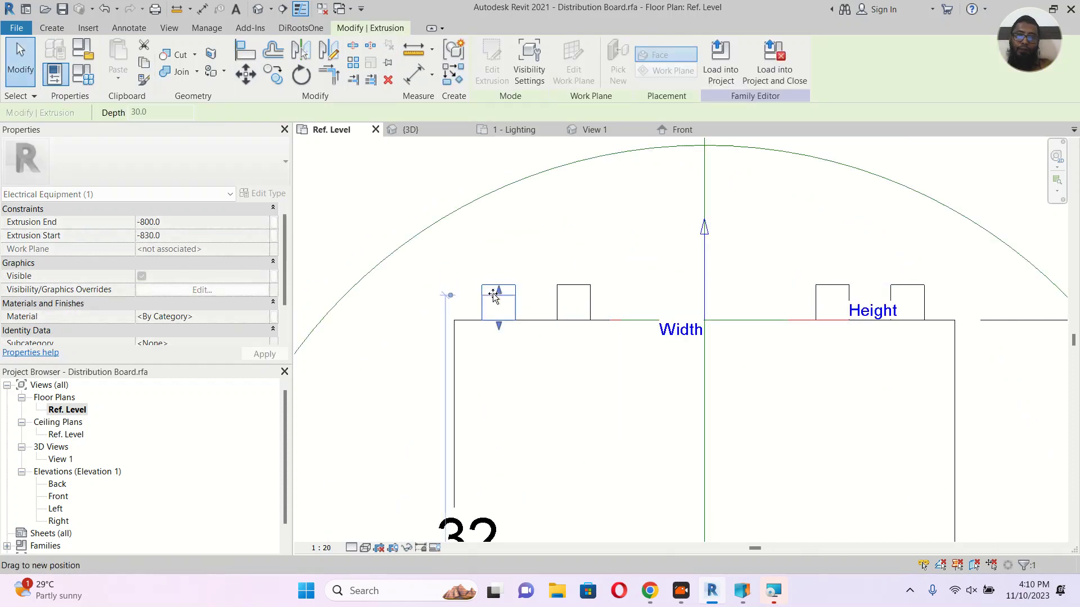
left_click(470, 300)
scroll(473, 314, "up", 3)
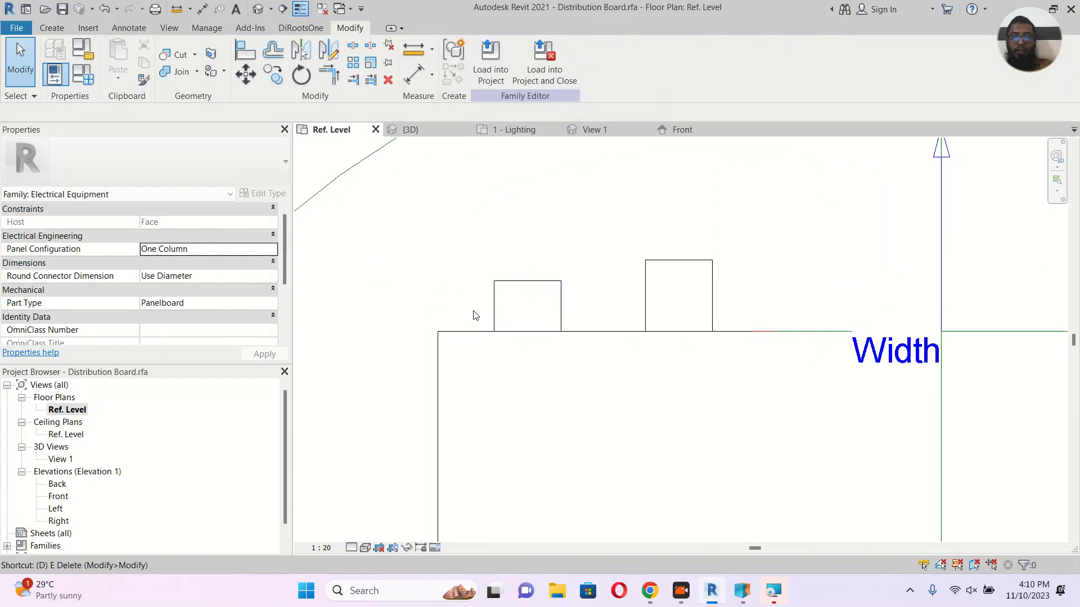
Add an aligned dimension between the board's end and the shortened extrusion's outer face, and lock it.
key("d")
key("i")
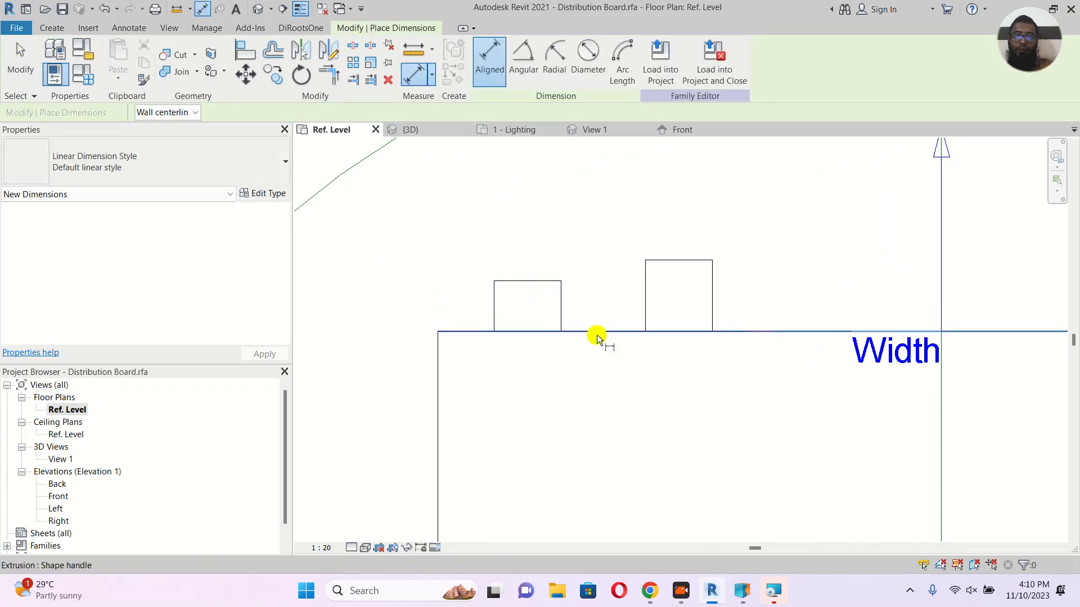
left_click(545, 280)
scroll(442, 303, "down", 2)
middle_click_drag(442, 304, 609, 289)
left_click(517, 305)
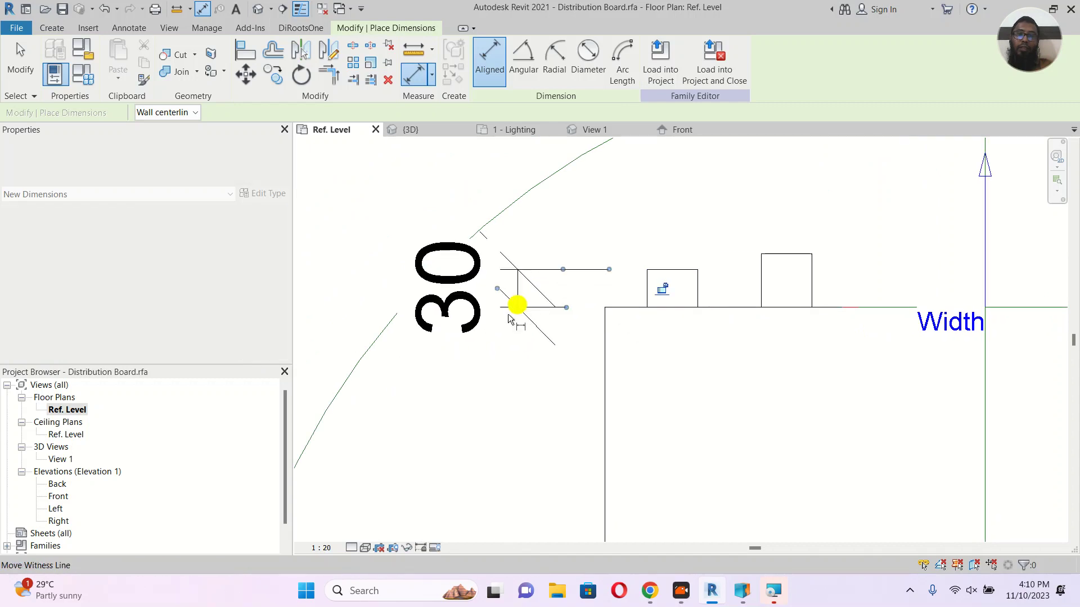
left_click(665, 292)
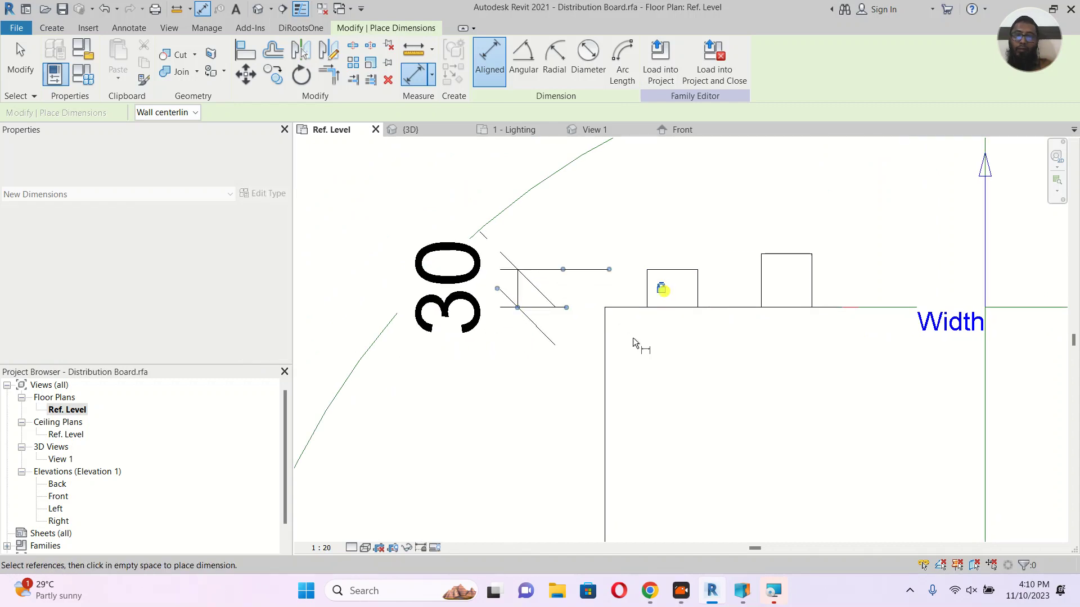
key("Escape")
key("Escape")
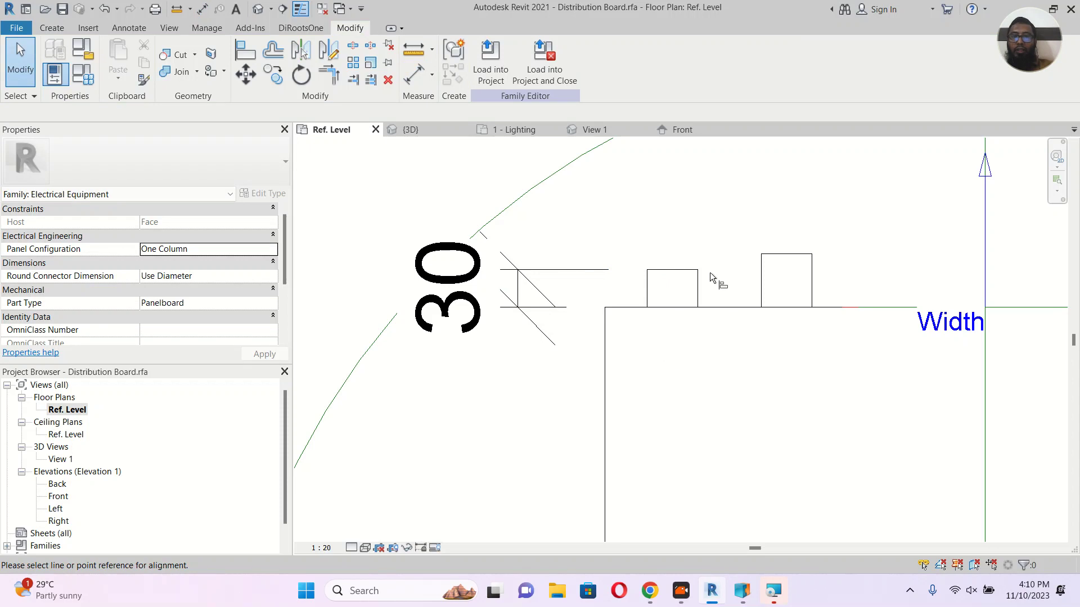
Align the neighbouring extrusion's outer face with the dimensioned extrusion and lock the alignment.
left_click(687, 270)
left_click(787, 255)
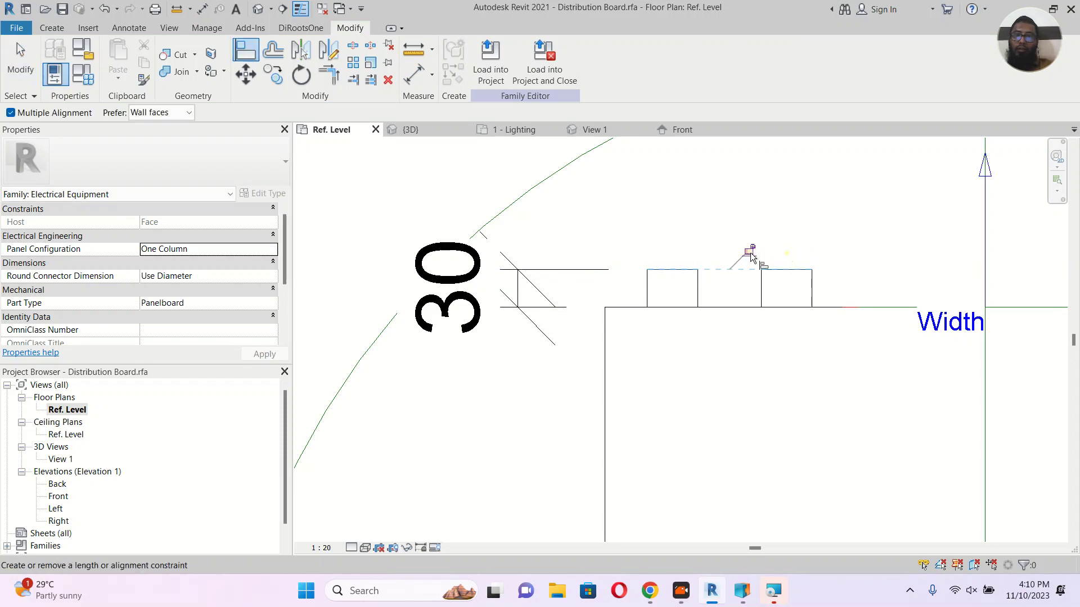
left_click(750, 252)
Align the outer faces of the two extrusions across the cable tray connector with the dimensioned extrusion and lock both alignments.
middle_click_drag(828, 274, 594, 288)
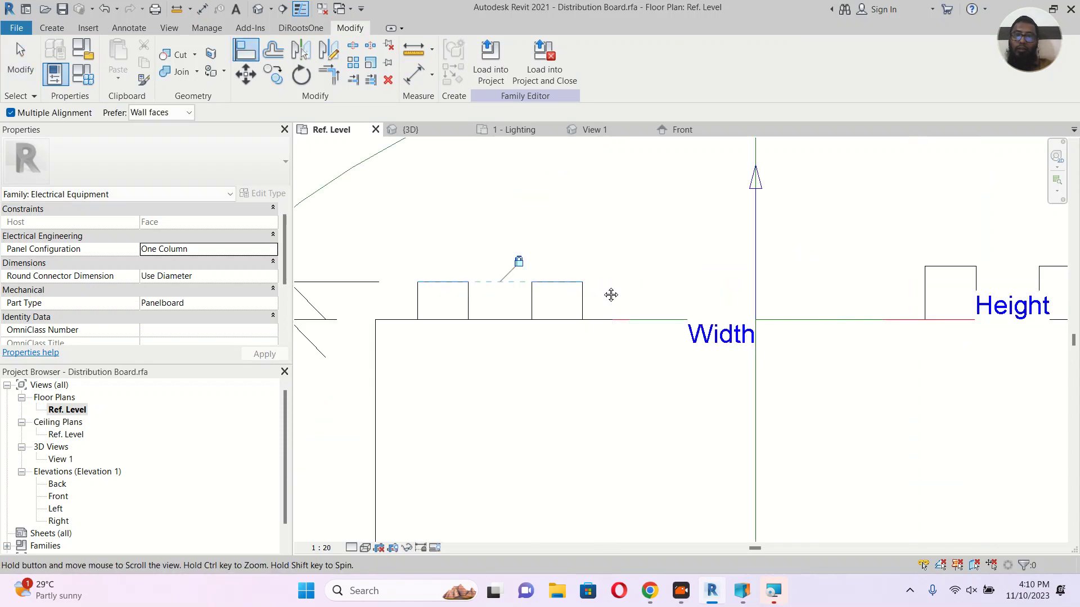
left_click(943, 269)
left_click(720, 264)
middle_click_drag(709, 299, 445, 301)
left_click(815, 273)
left_click(580, 264)
scroll(794, 287, "down", 4)
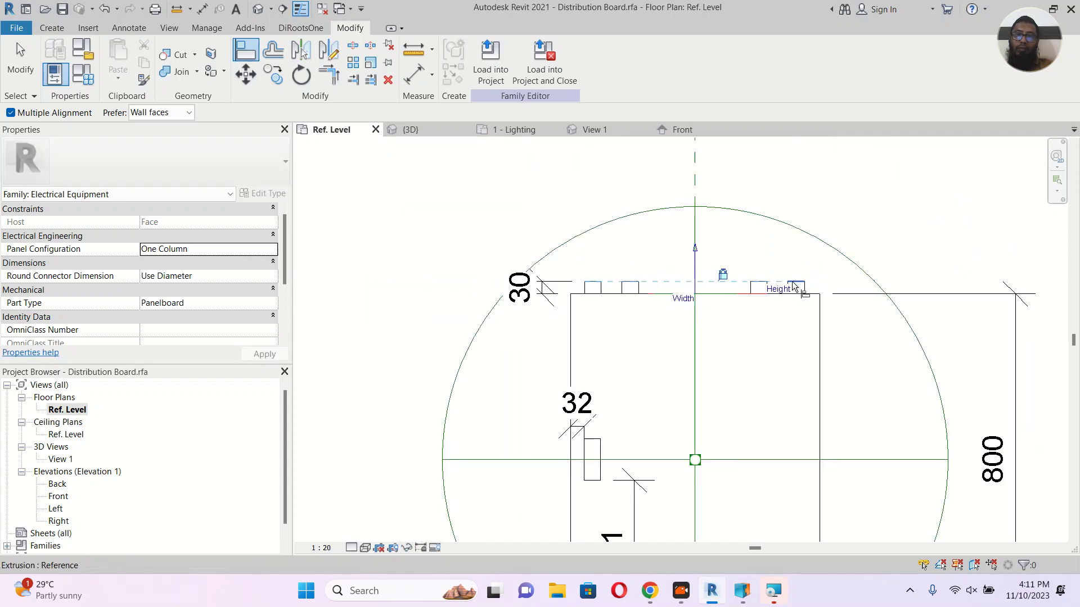
scroll(795, 287, "down", 1)
key("Escape")
key("Escape")
left_click(585, 280)
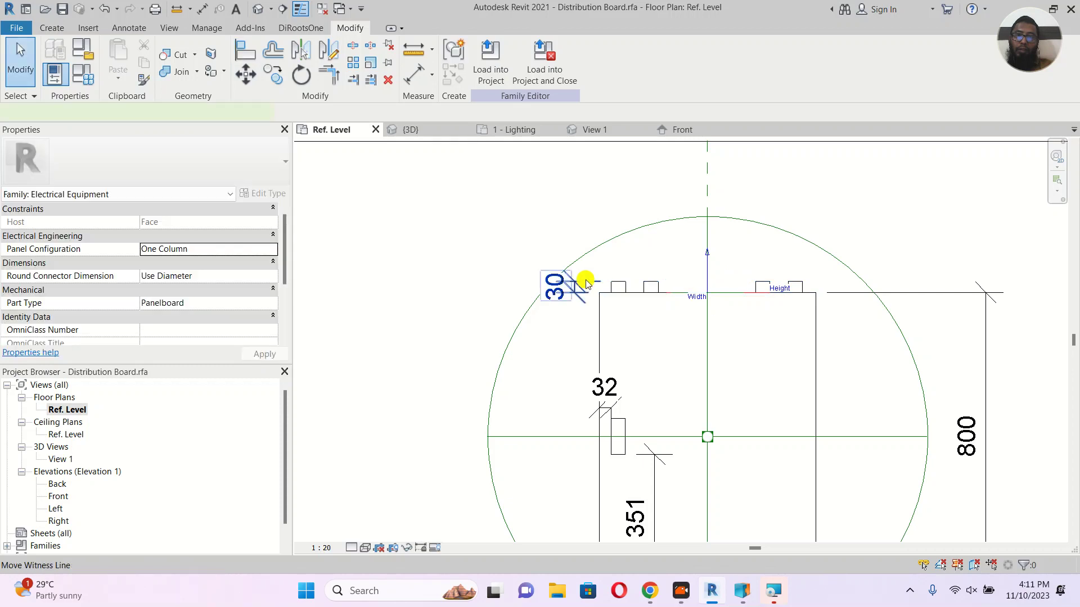
key("Escape")
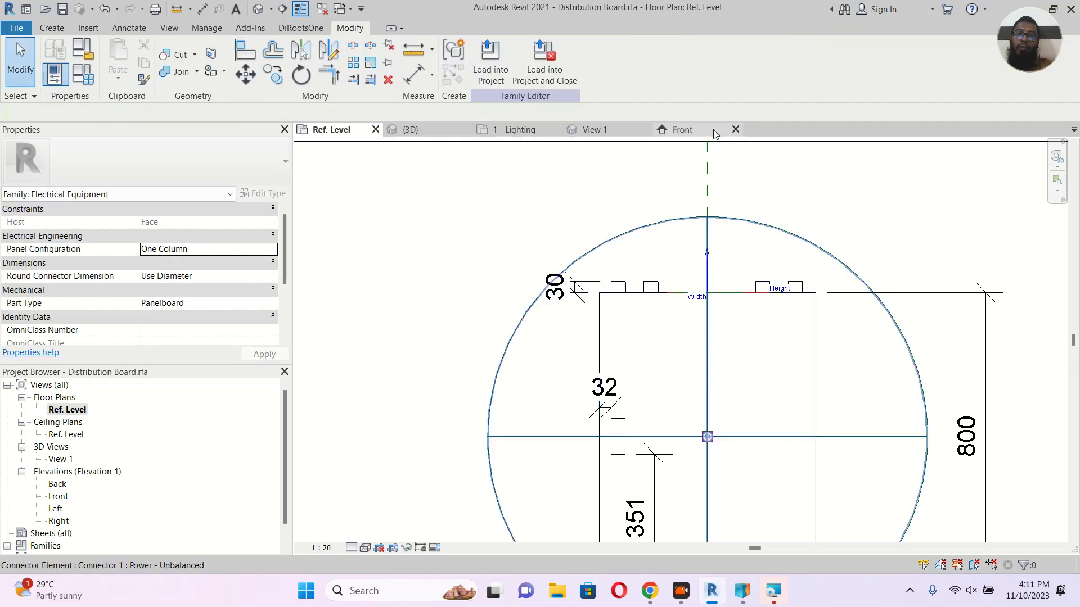
In the family's View 1 3D view, place an individual conduit connector on the end face of the farthest cylinder.
left_click(409, 129)
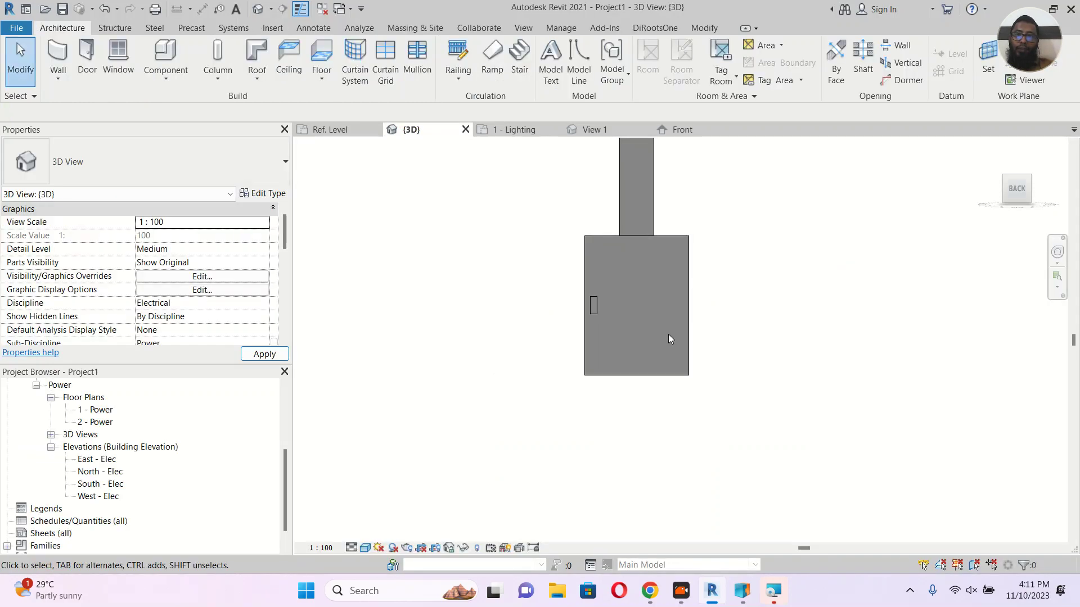
left_click(589, 130)
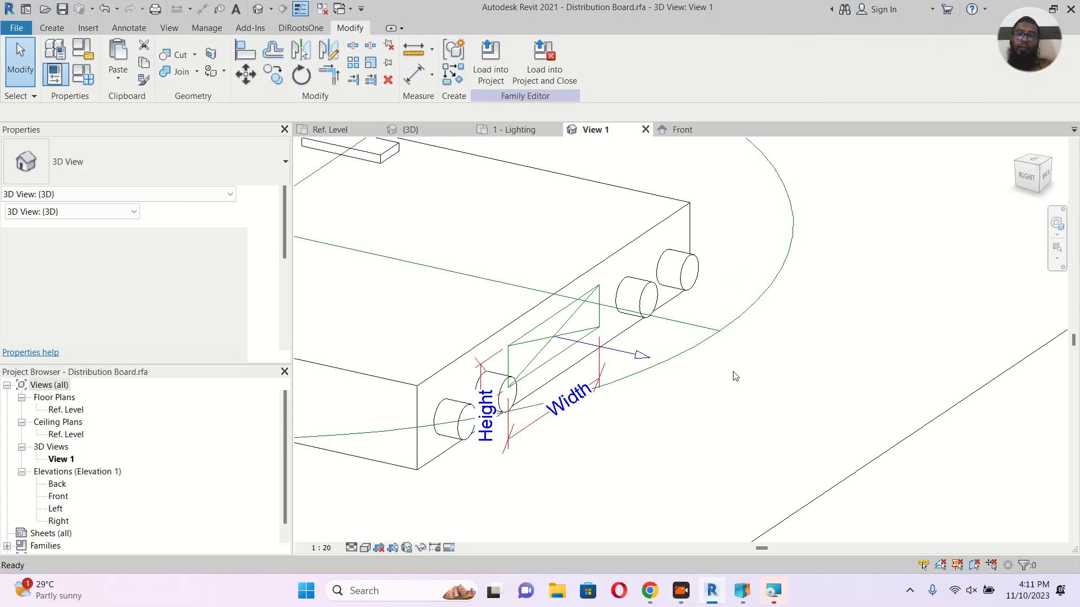
left_click(53, 28)
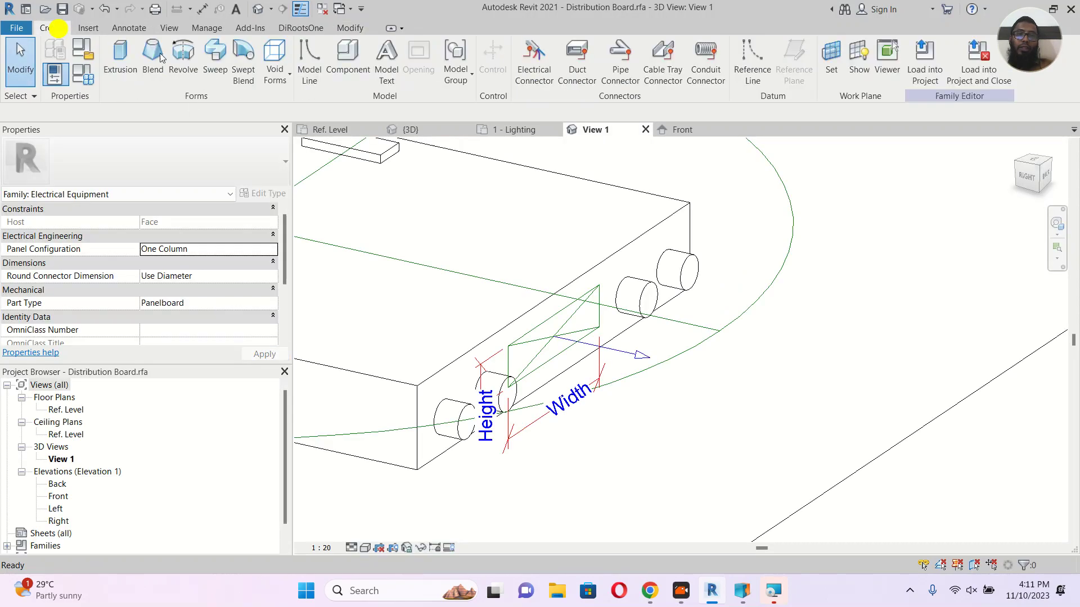
left_click(711, 62)
left_click(690, 268)
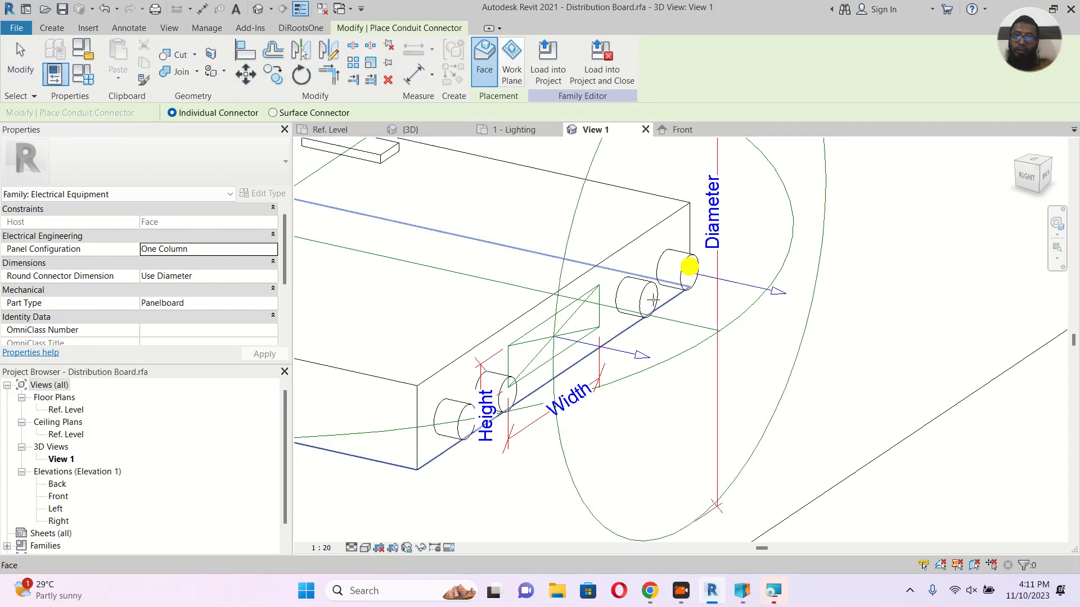
key("Escape")
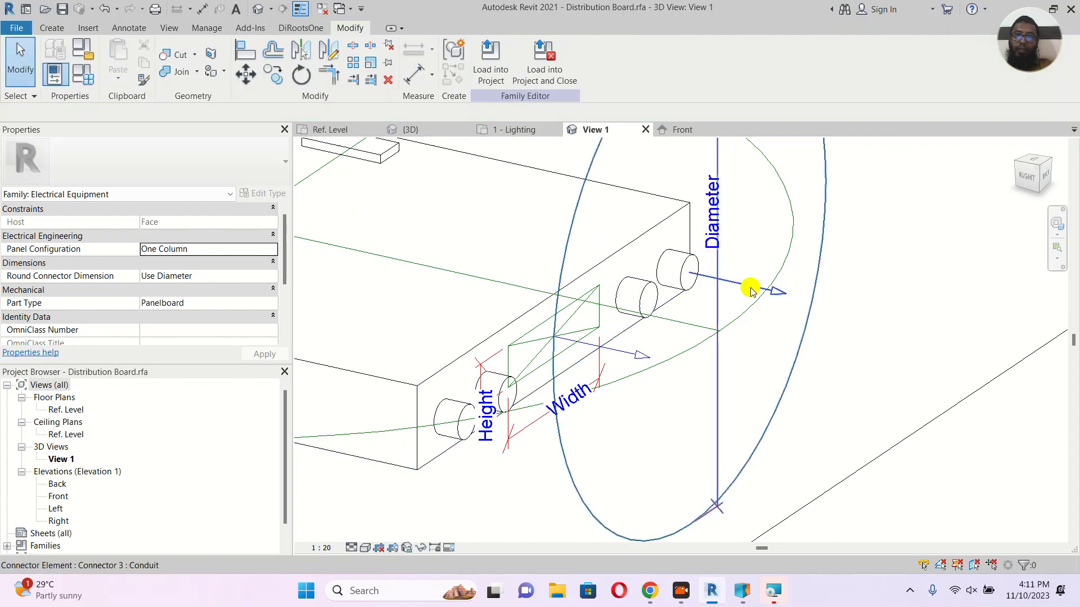
Set the new conduit connector's diameter to 20 mm.
left_click(748, 287)
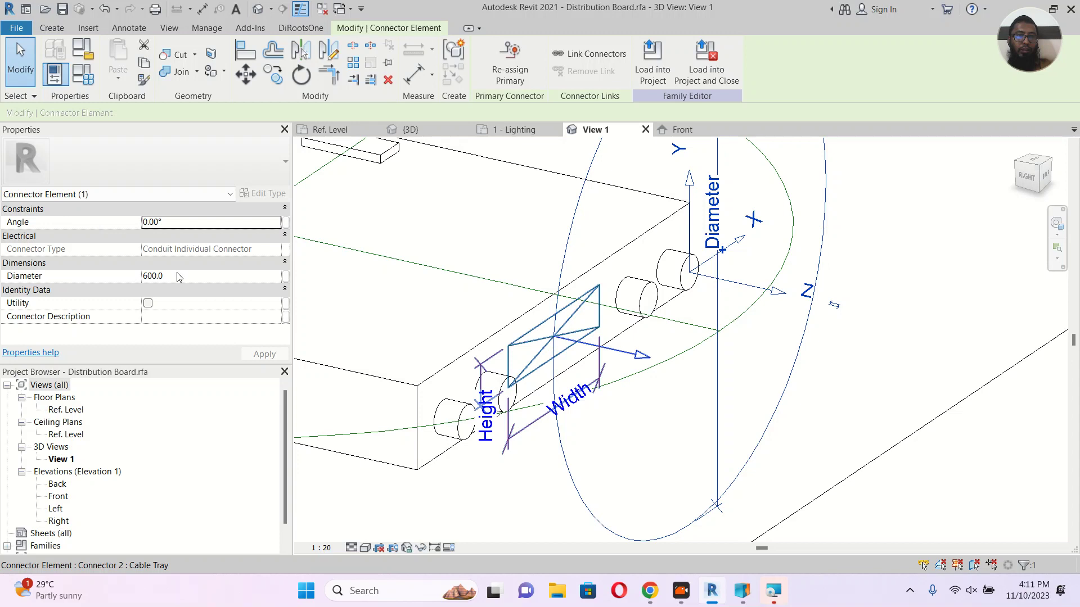
left_click(181, 275)
type("2")
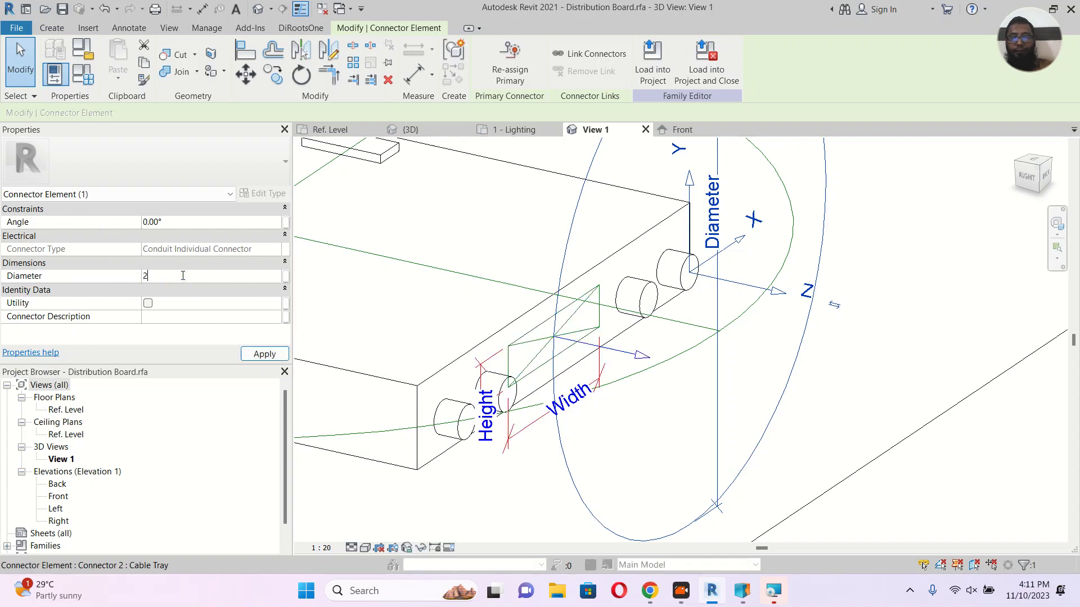
key("Return")
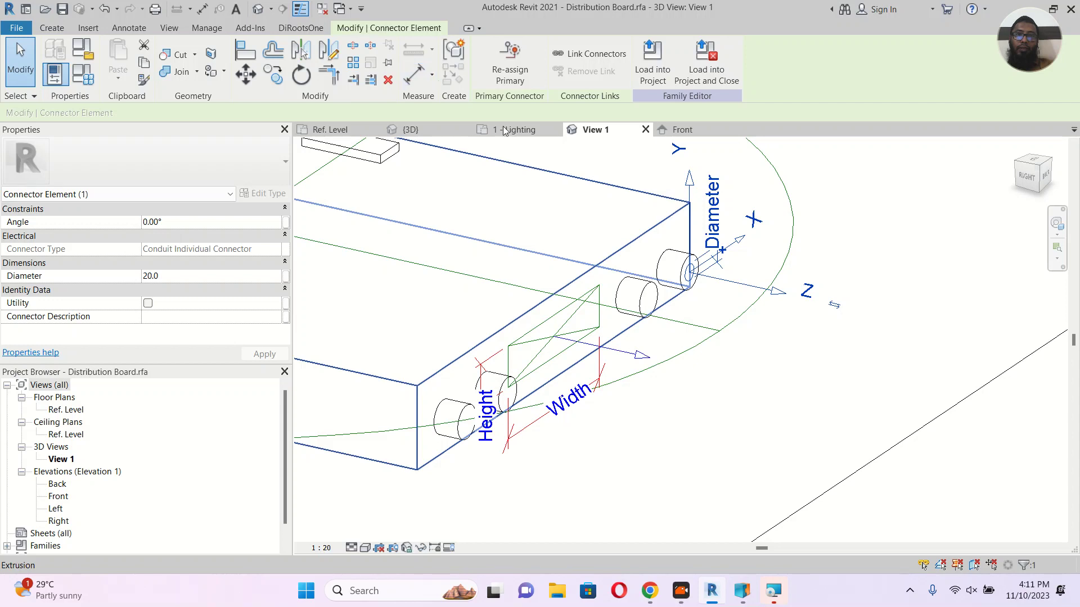
key("Escape")
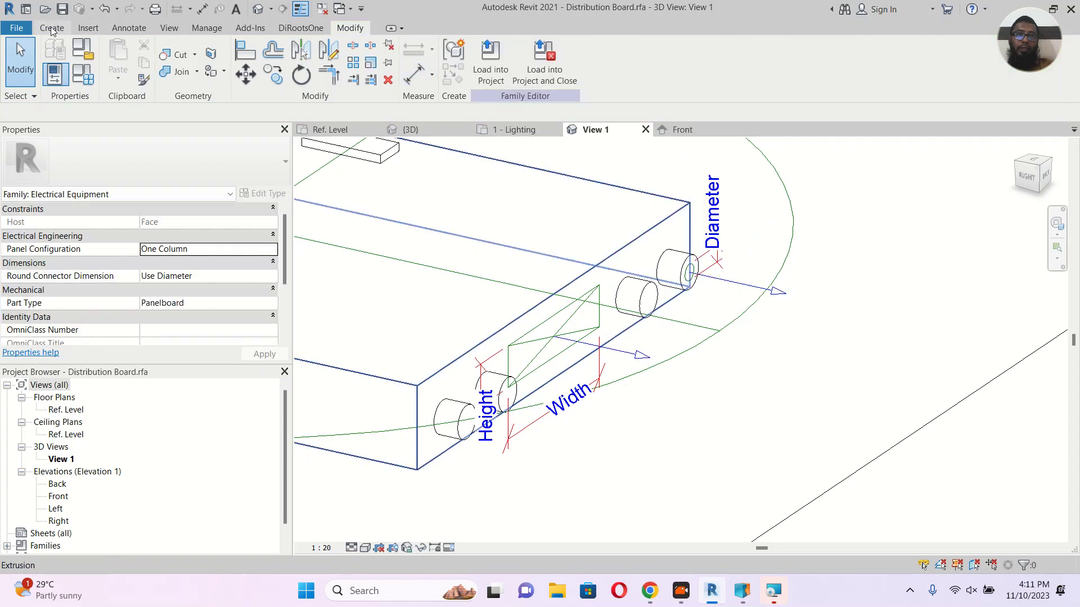
Place individual conduit connectors on the end faces of the remaining three cylinders.
left_click(51, 25)
left_click(706, 62)
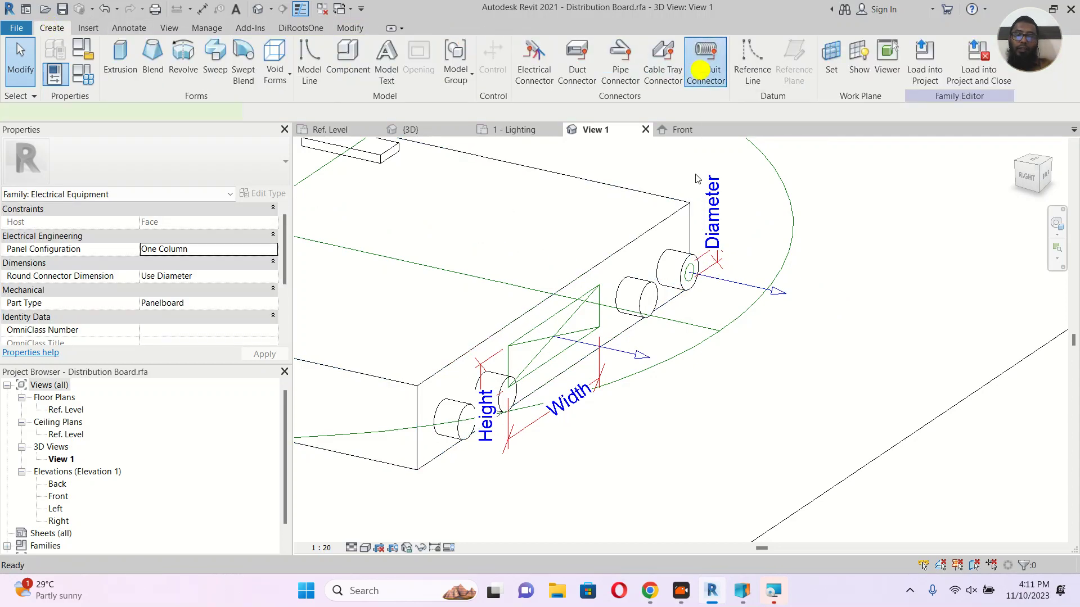
left_click(648, 291)
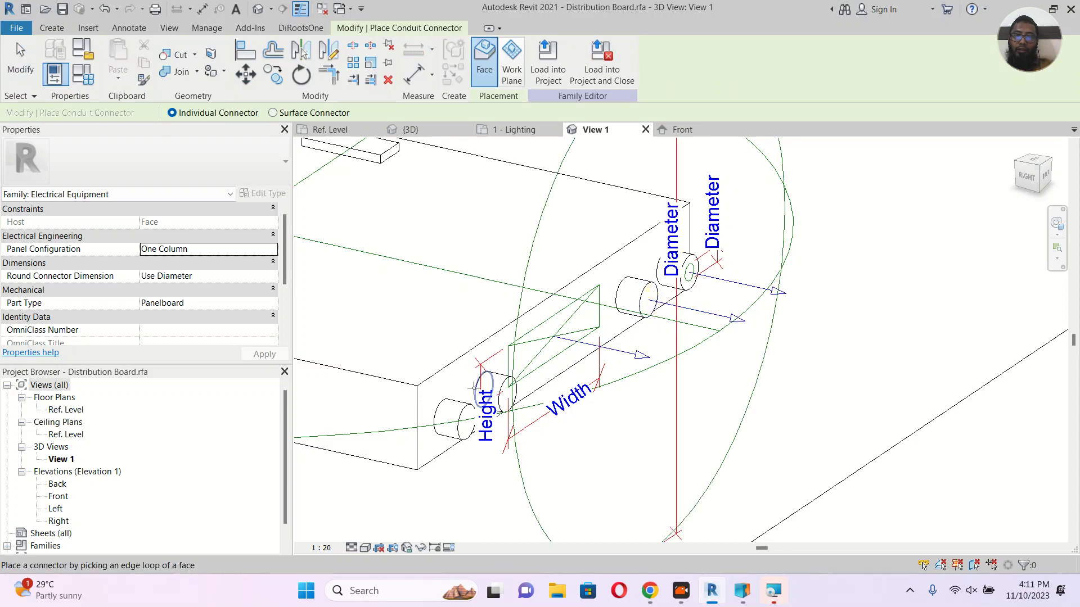
left_click(508, 388)
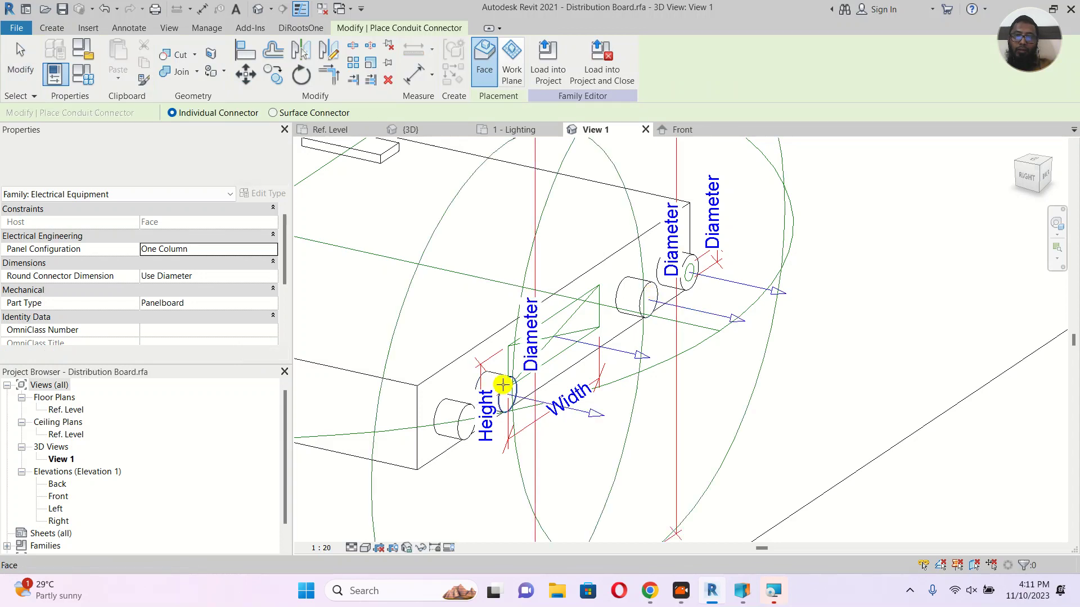
left_click(462, 415)
key("Escape")
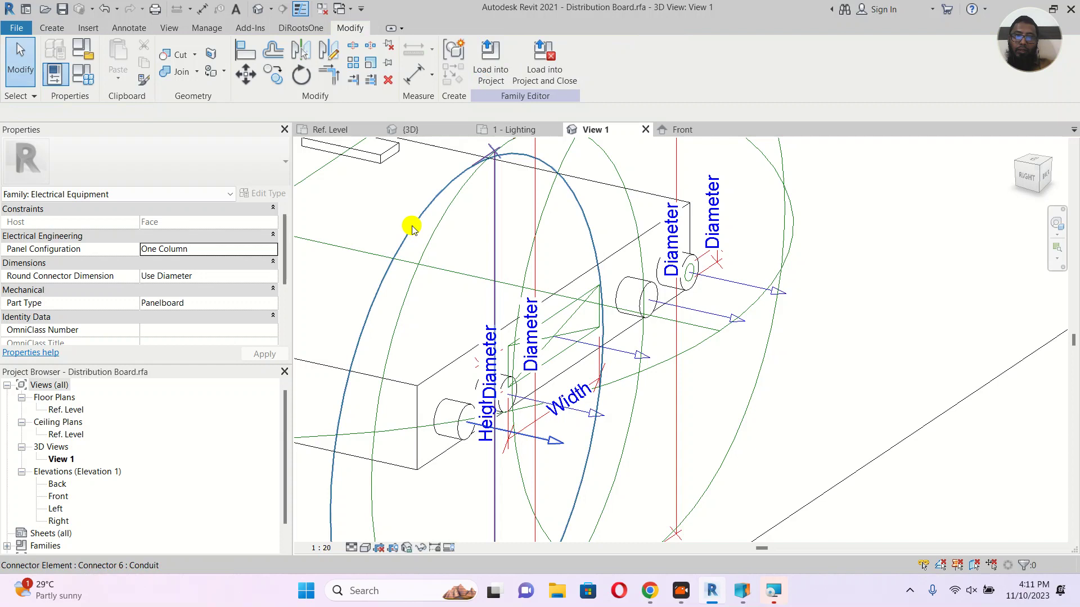
Select the three newly placed conduit connectors together and set their diameter to 20 mm.
left_click(412, 227)
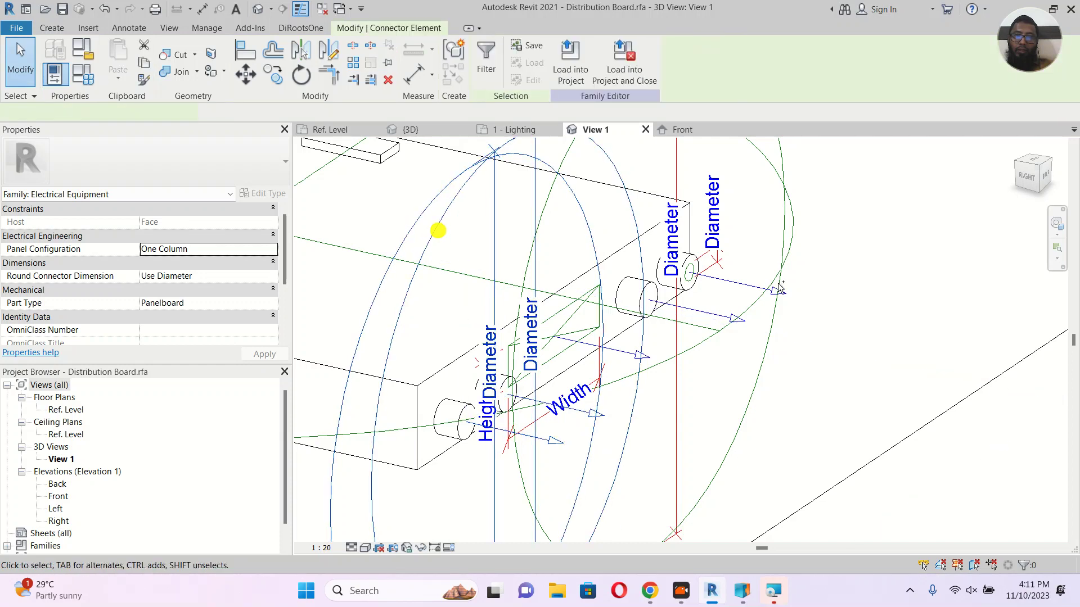
left_click(783, 155, "ctrl")
left_click(188, 276)
double_click(187, 277)
type("20")
key("Return")
left_click(673, 418)
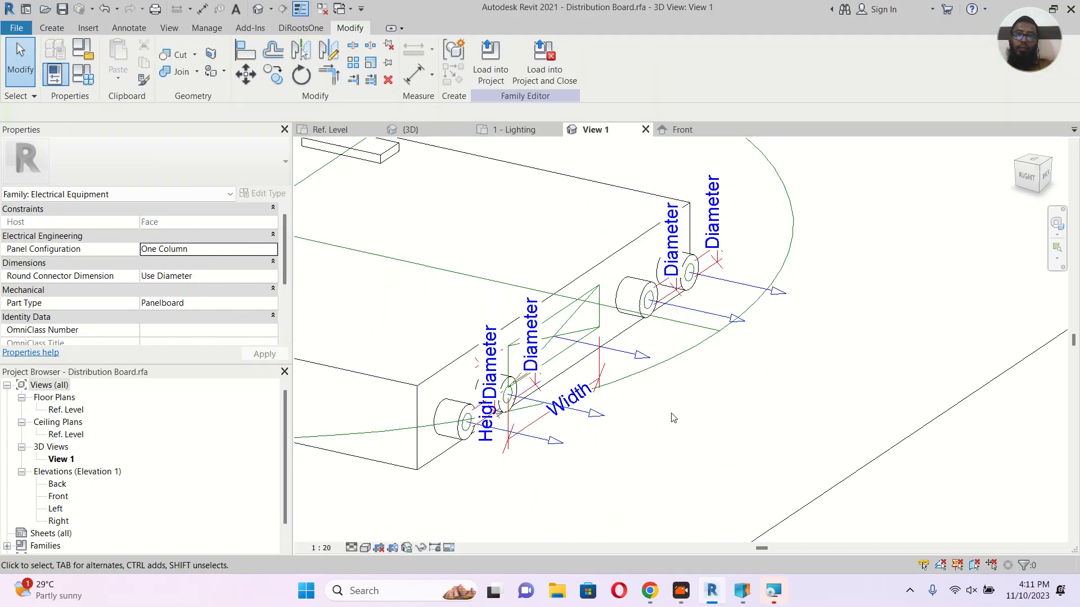
Load the Distribution Board family into Project1, overwriting the existing version, and switch to the {3D} view.
left_click(490, 62)
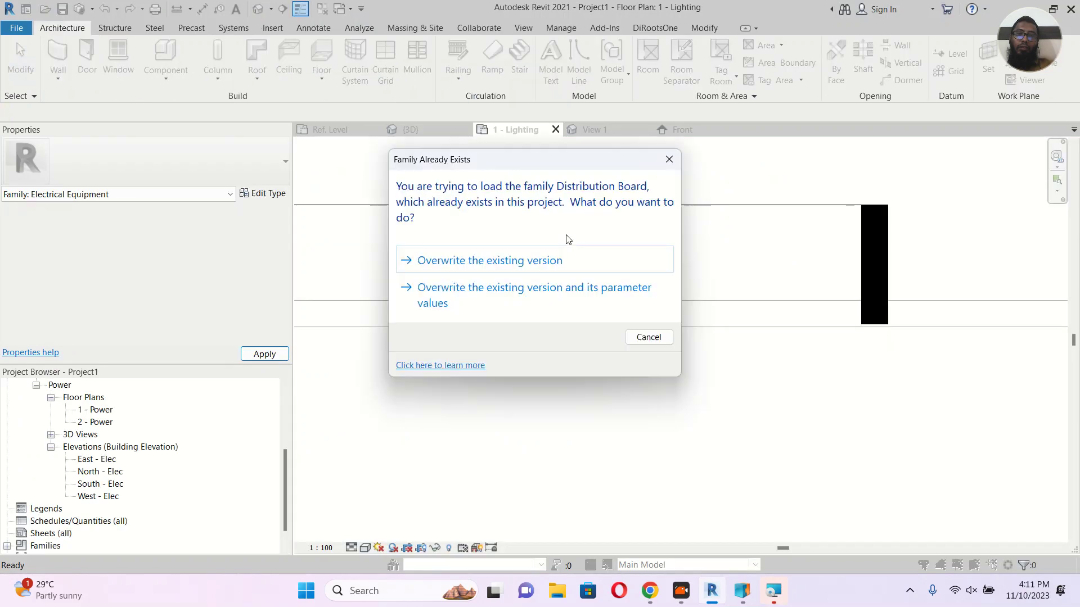
left_click(525, 265)
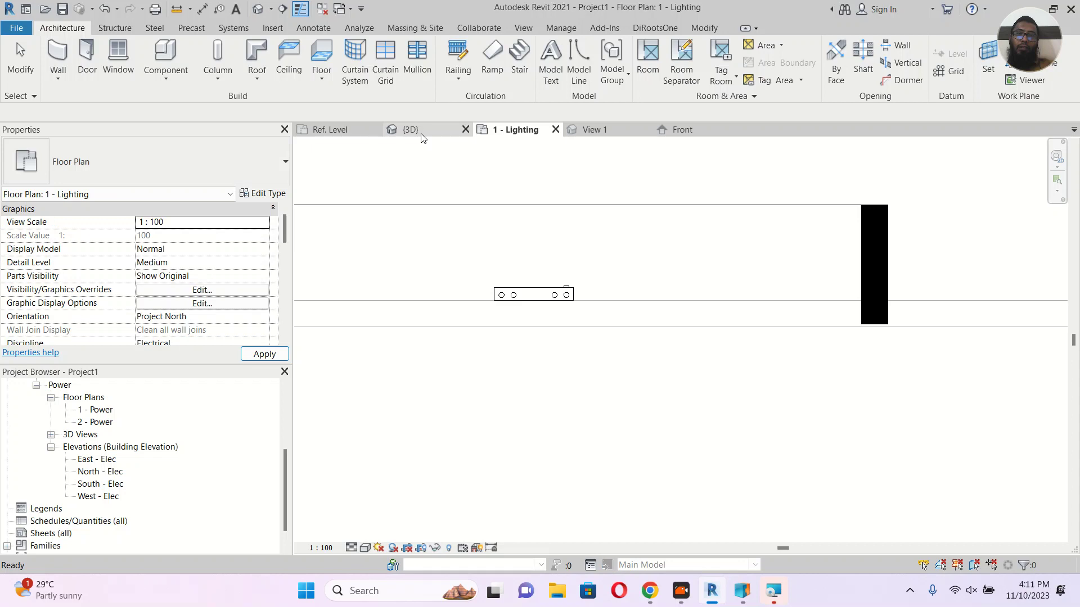
left_click(420, 131)
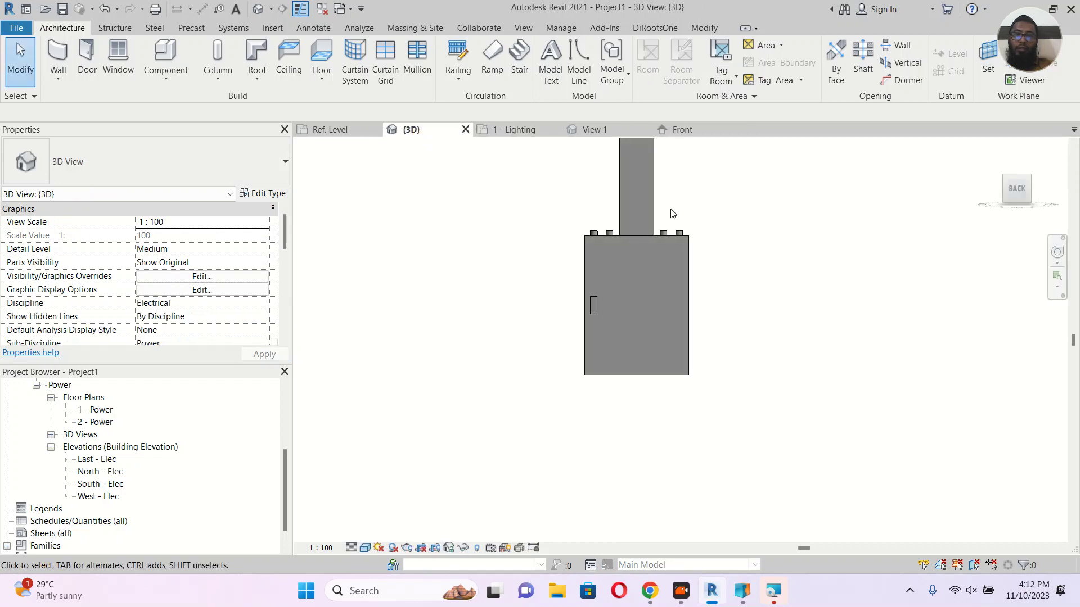
Try to draw a 21 mm conduit from the outermost conduit connector farthest from the door handle on the distribution board.
scroll(696, 224, "up", 5)
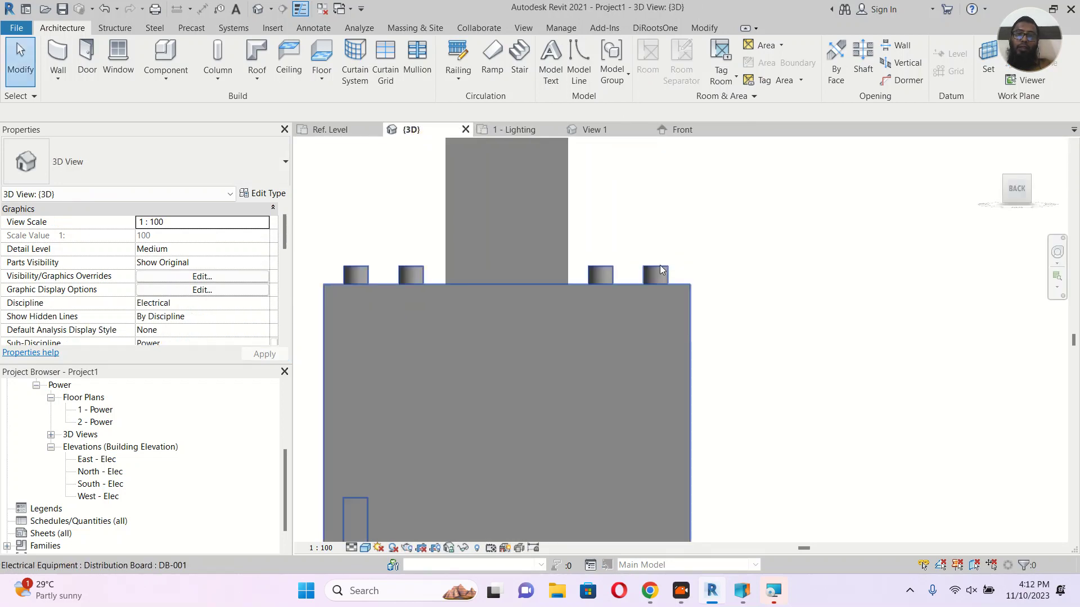
left_click(659, 270)
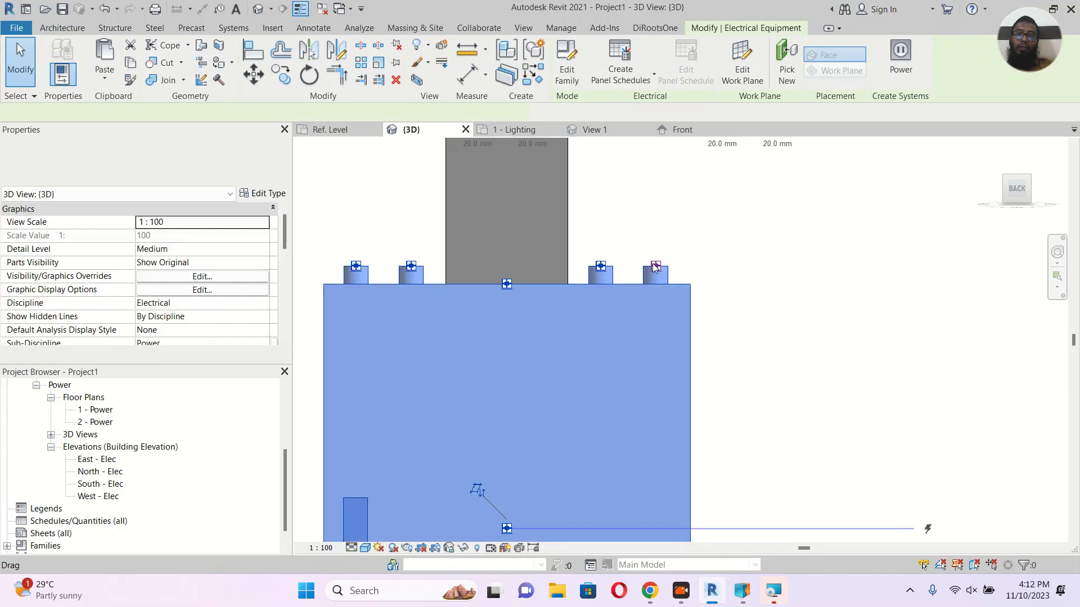
right_click(656, 269)
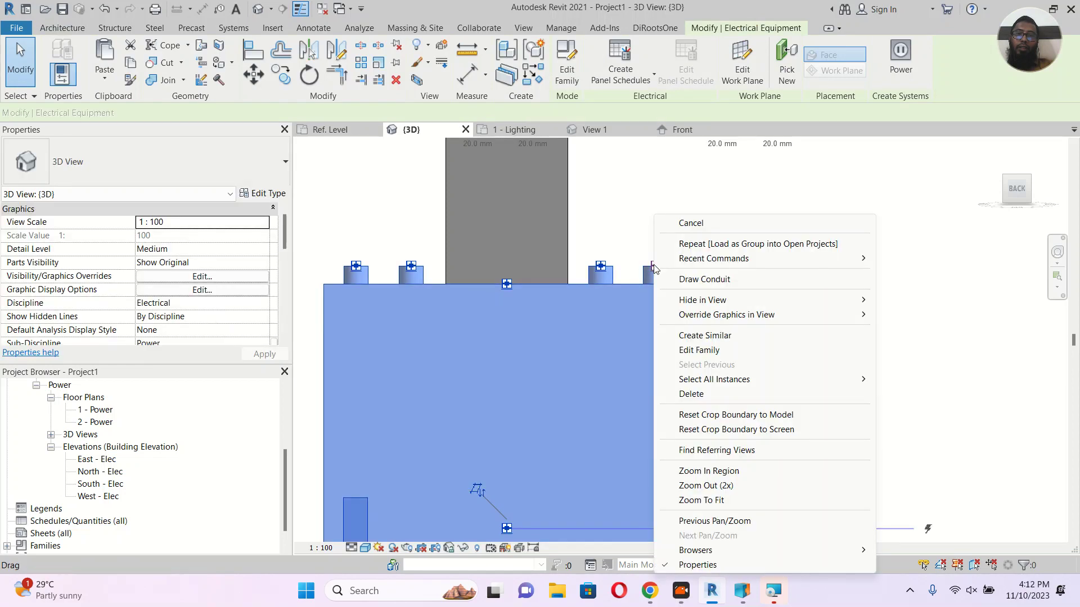
left_click(698, 279)
scroll(630, 366, "down", 4)
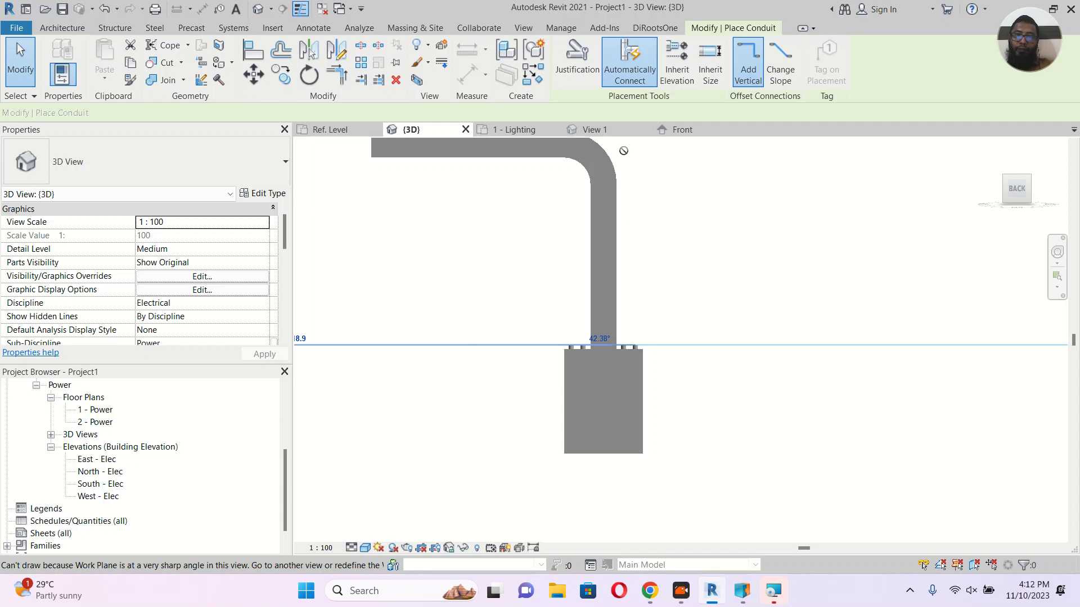
scroll(665, 259, "down", 3)
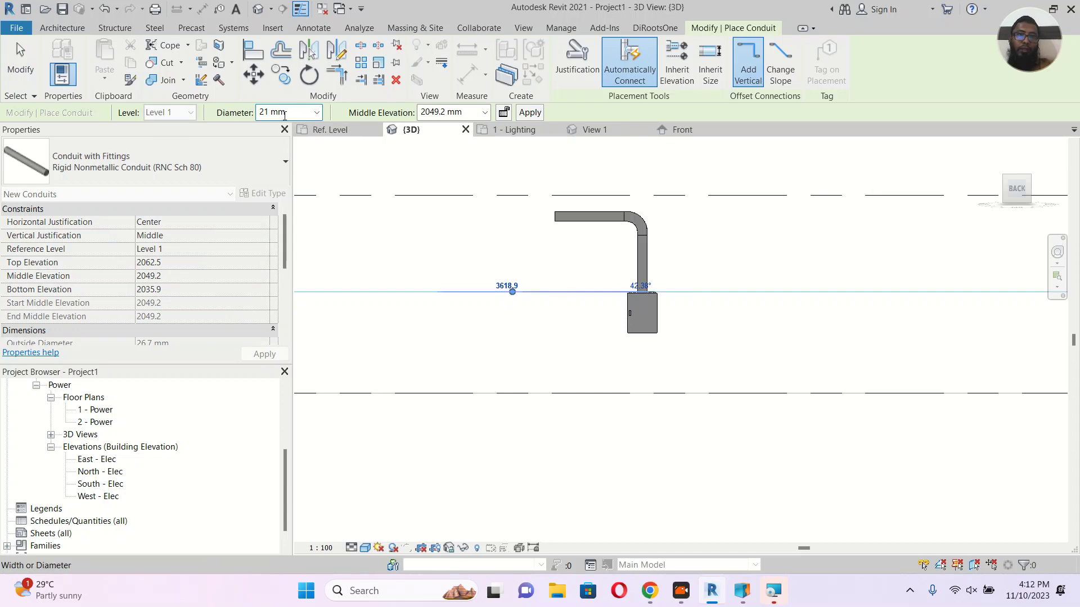
left_click(320, 113)
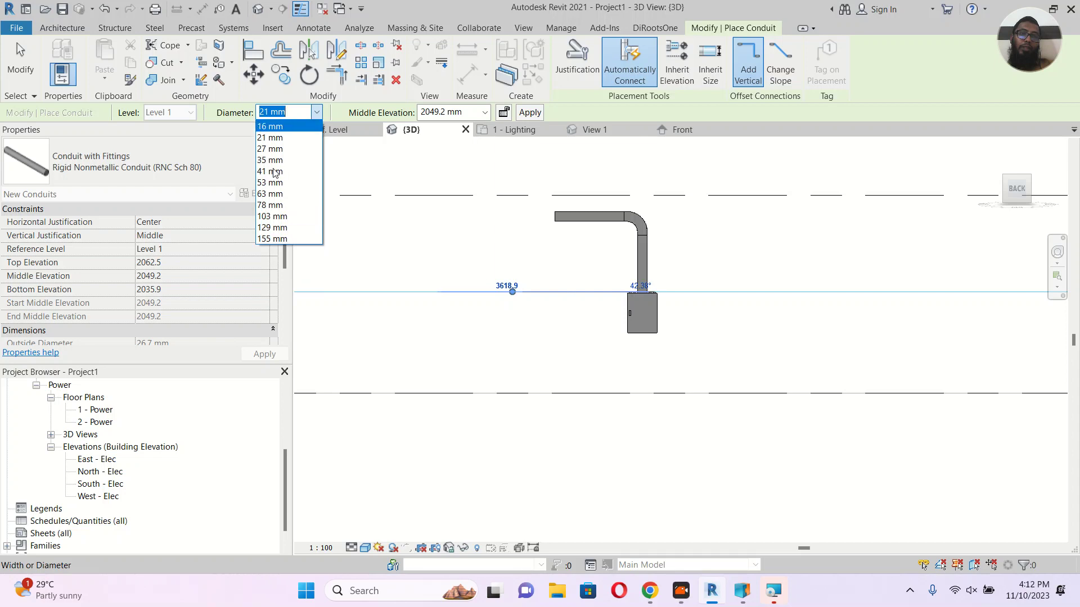
left_click(283, 139)
key("Escape")
key("Escape")
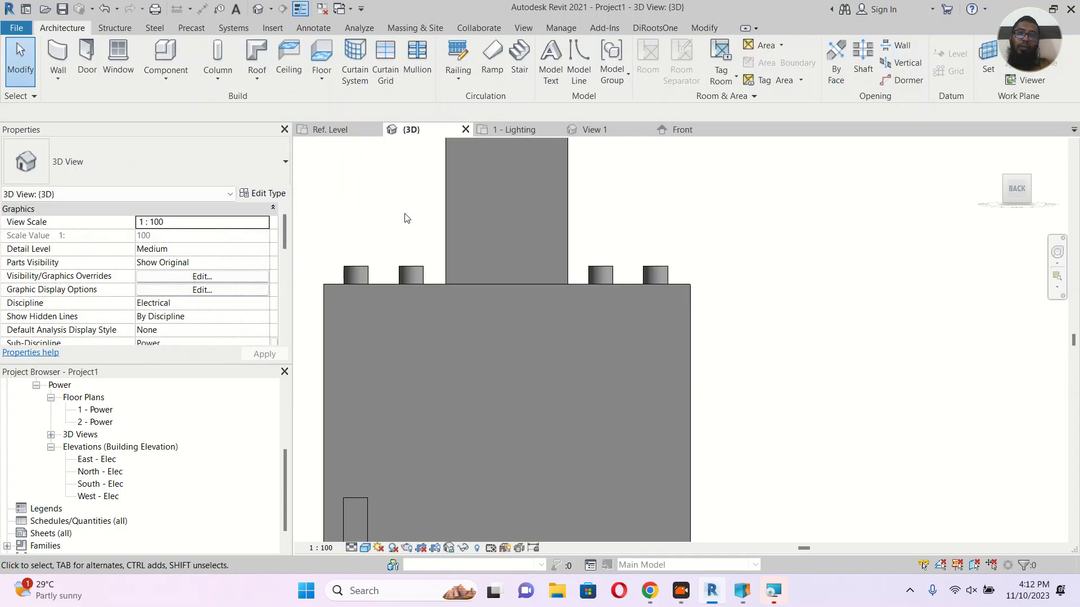
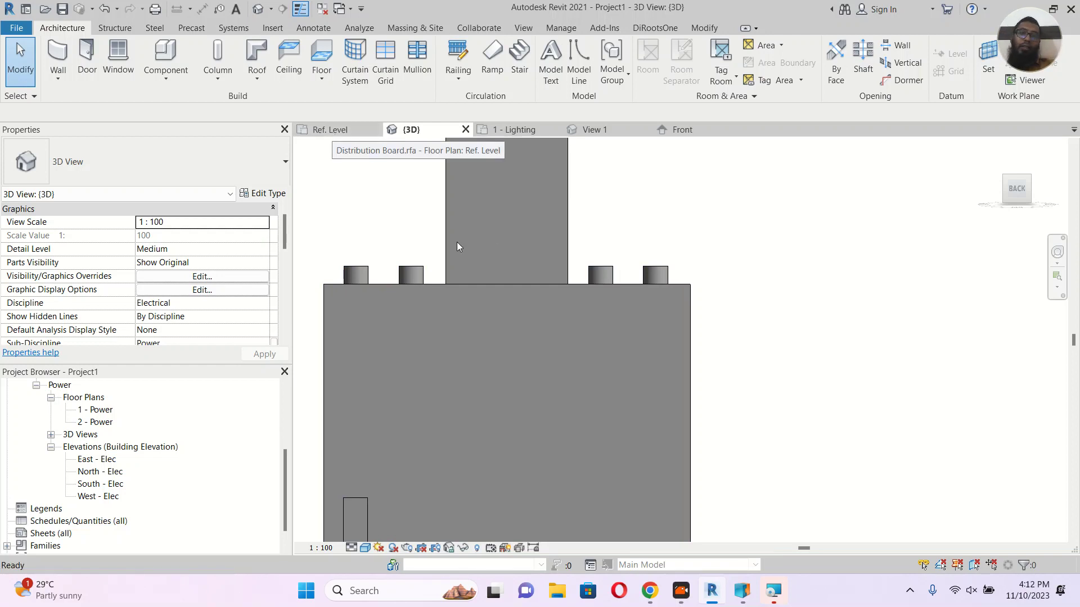
Open the conduit size table for the EMT standard in the project's Electrical Settings.
left_click(561, 29)
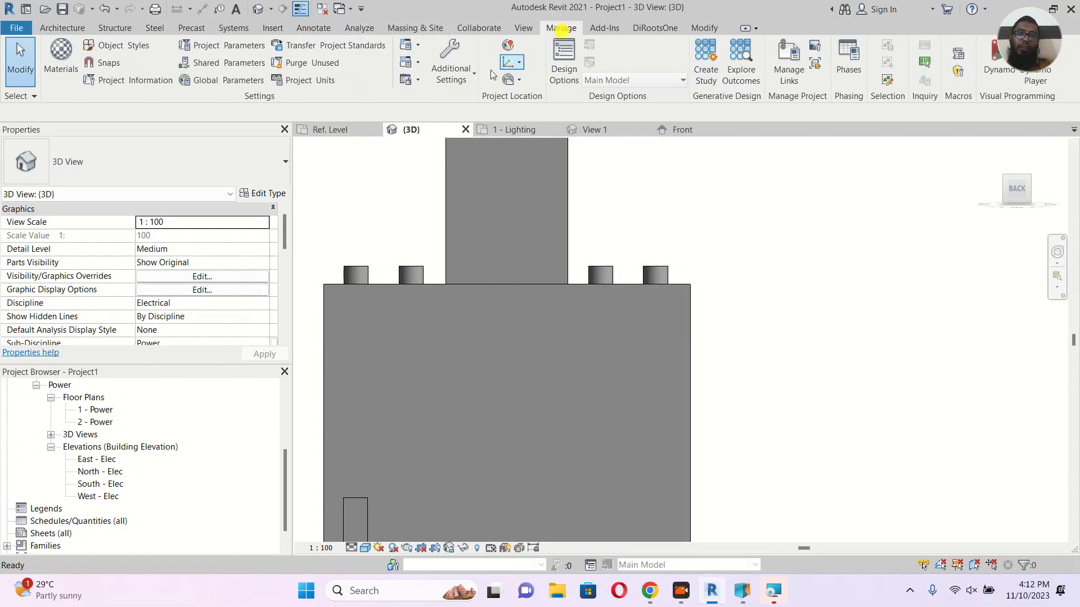
left_click(419, 64)
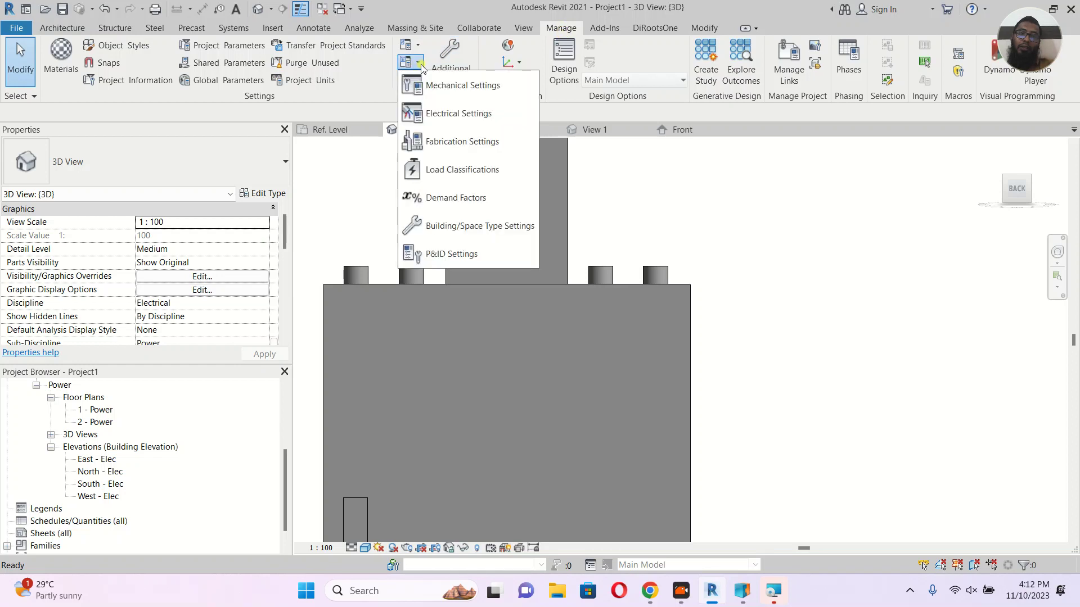
left_click(485, 119)
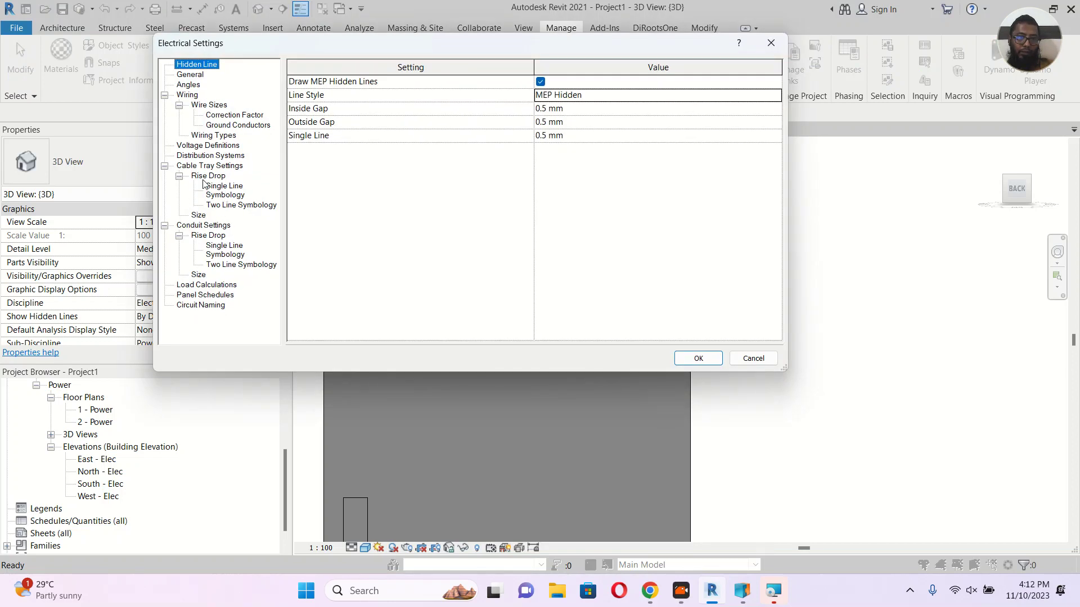
left_click(199, 216)
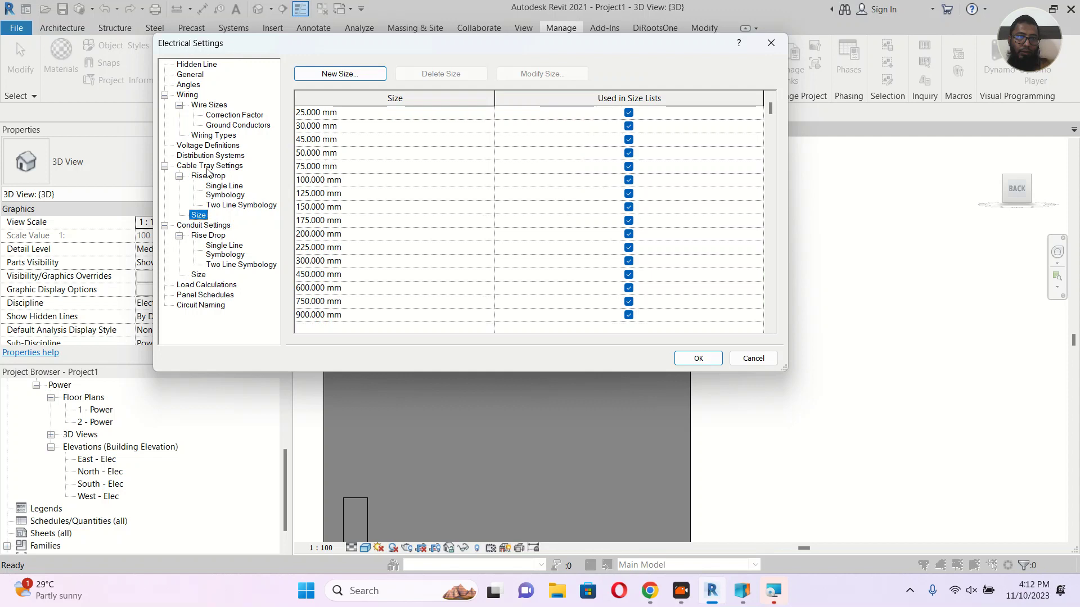
left_click(228, 250)
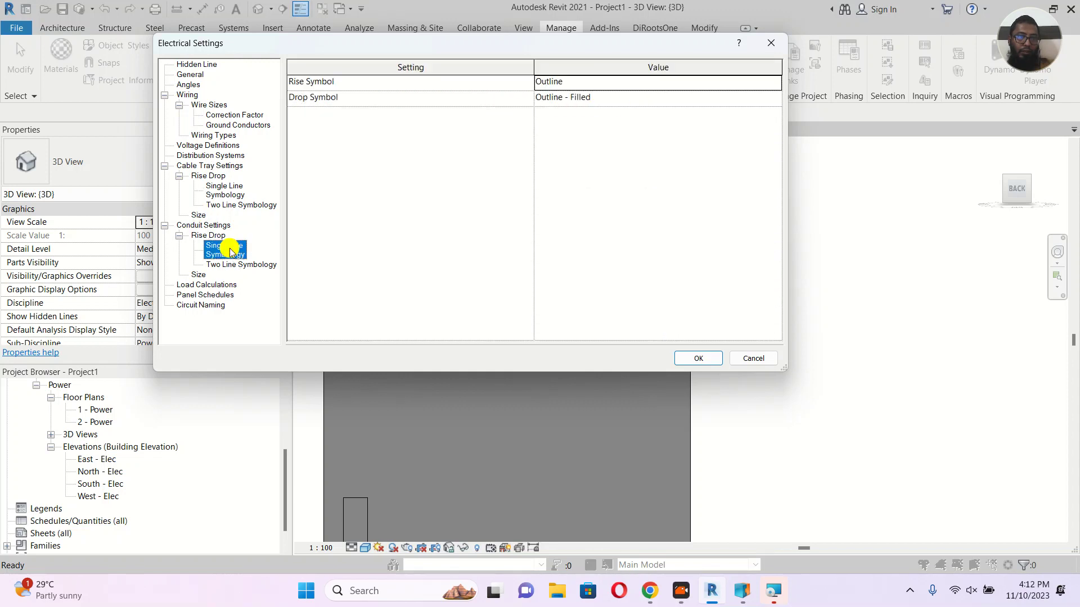
left_click(199, 275)
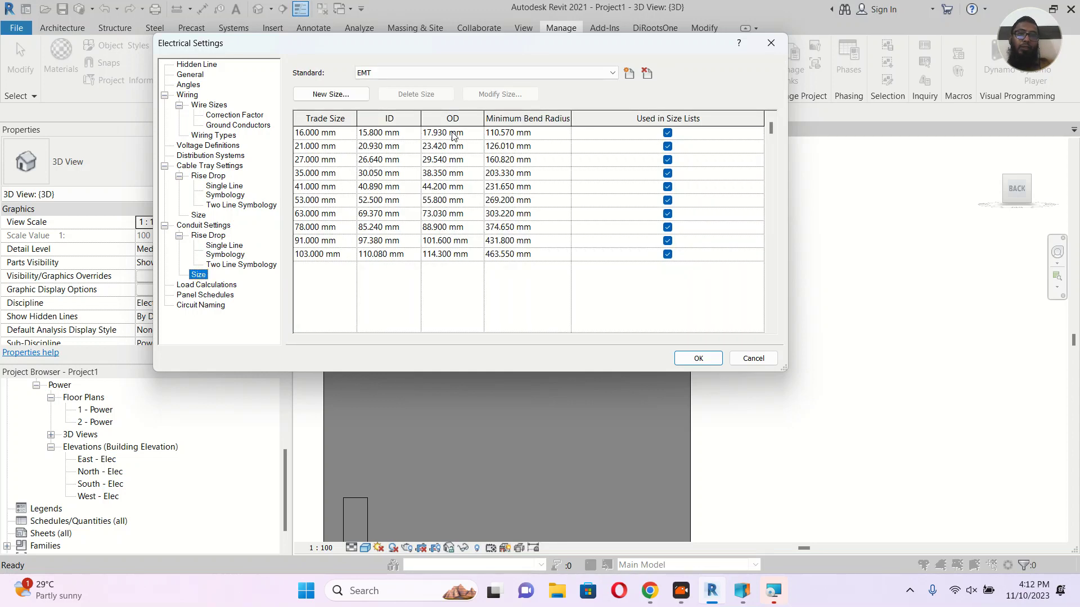
Modify the 21 mm EMT conduit size to a 20 mm trade diameter and 20 mm outside diameter, and accept the settings.
left_click(348, 148)
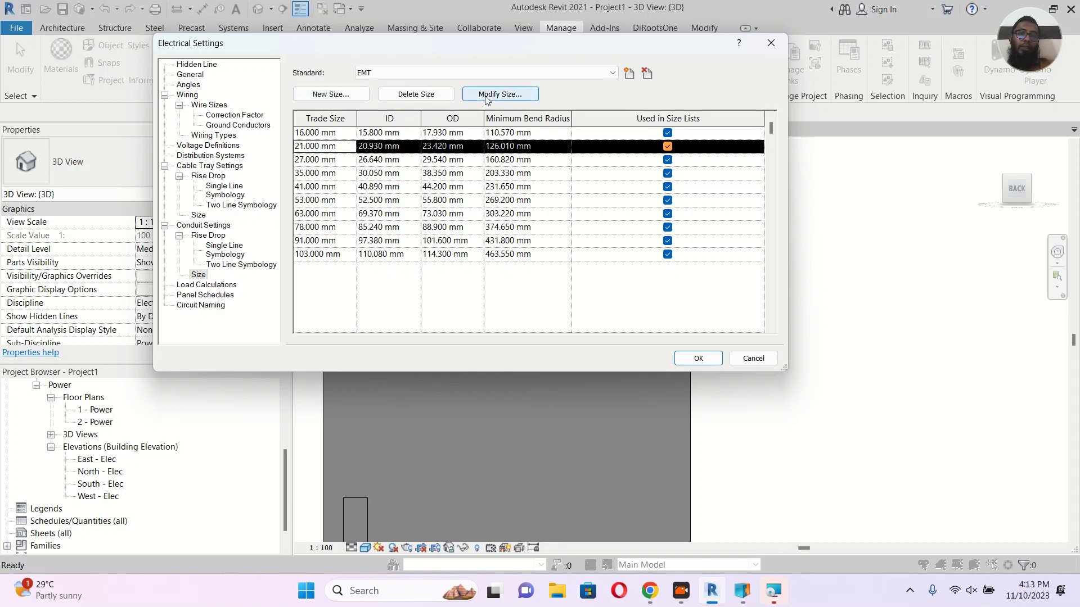
left_click(510, 100)
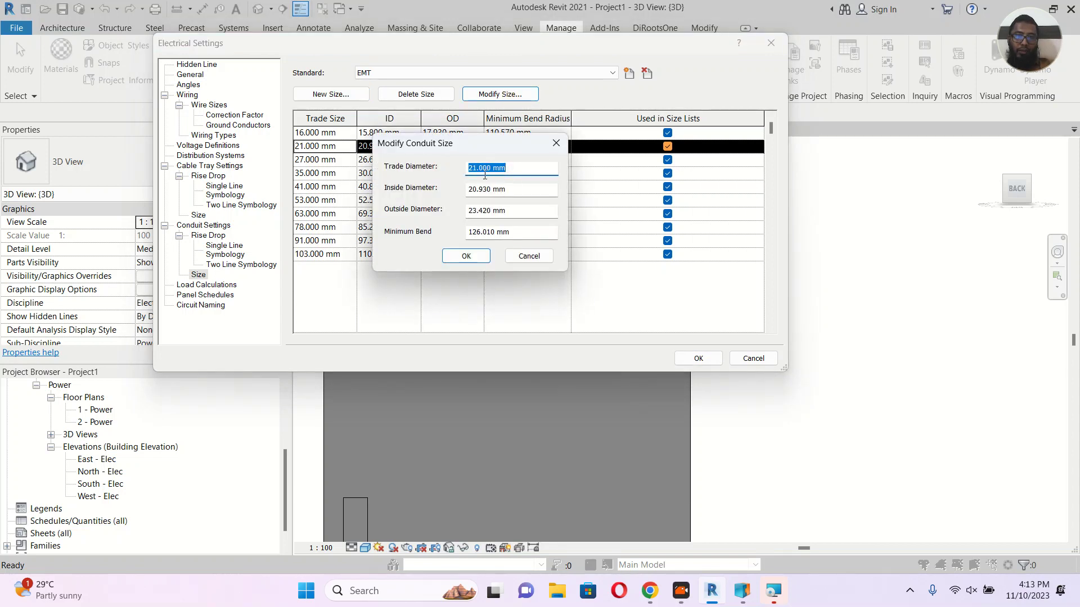
type("20")
left_click(525, 190)
left_click(535, 217)
left_click_drag(530, 213, 444, 198)
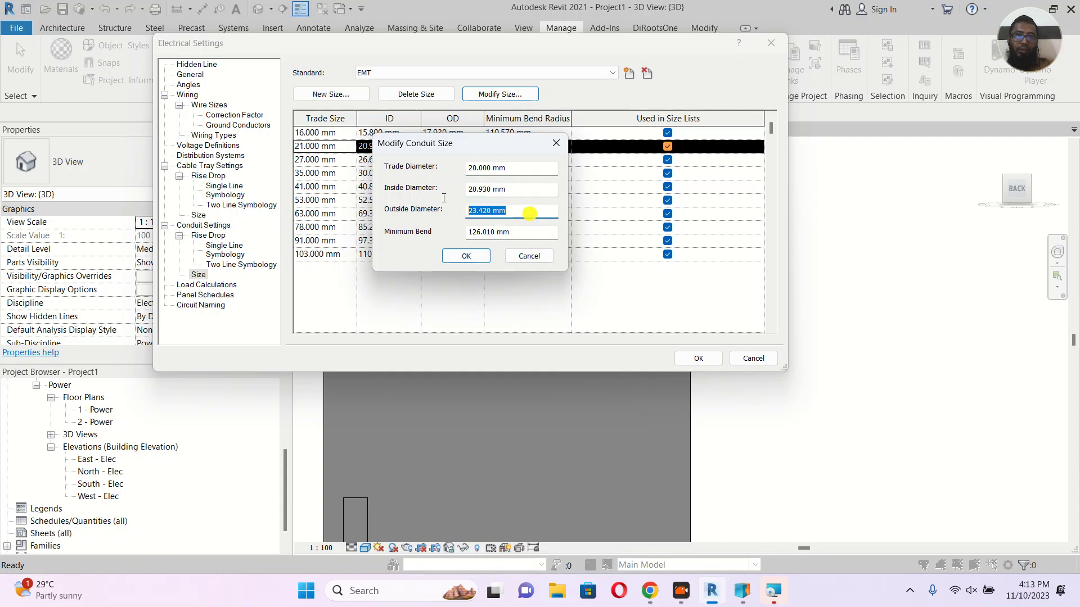
type("20")
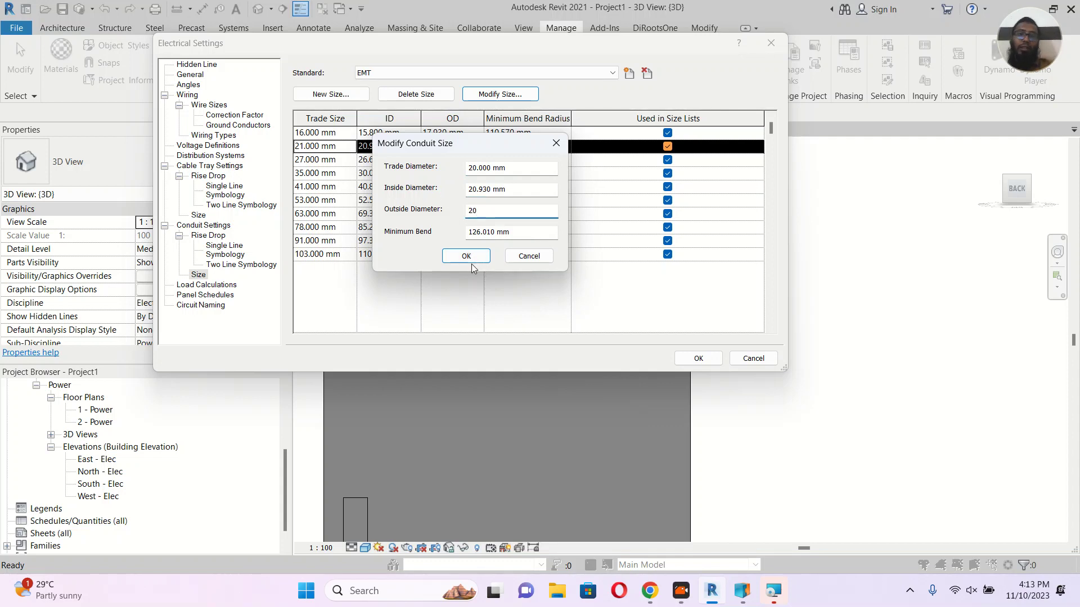
left_click(469, 257)
left_click(698, 358)
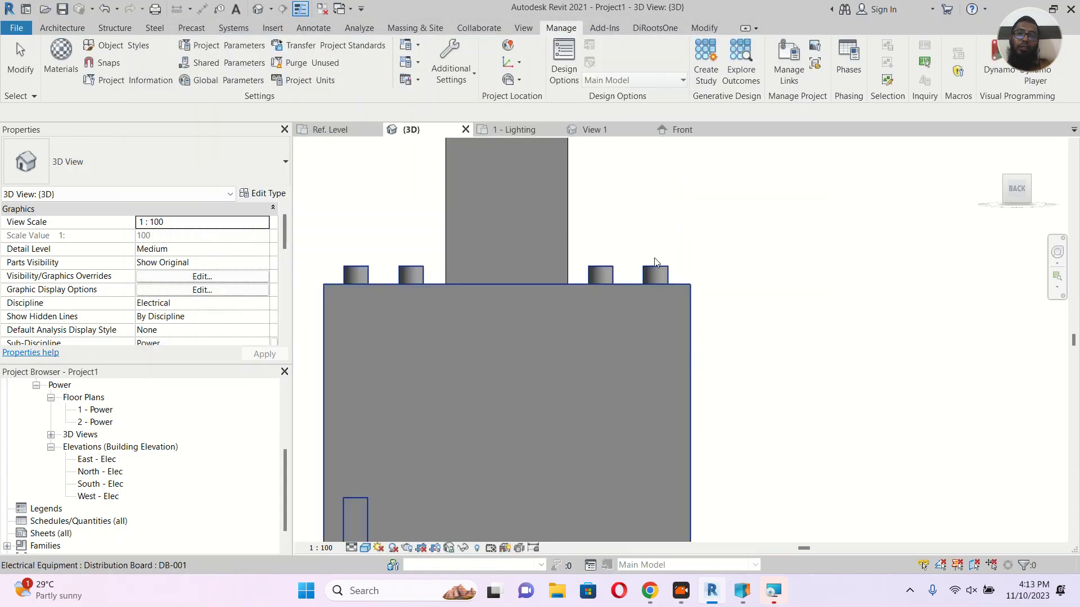
Start a conduit from the board's outermost connector and check which diameters are offered for it.
left_click(655, 263)
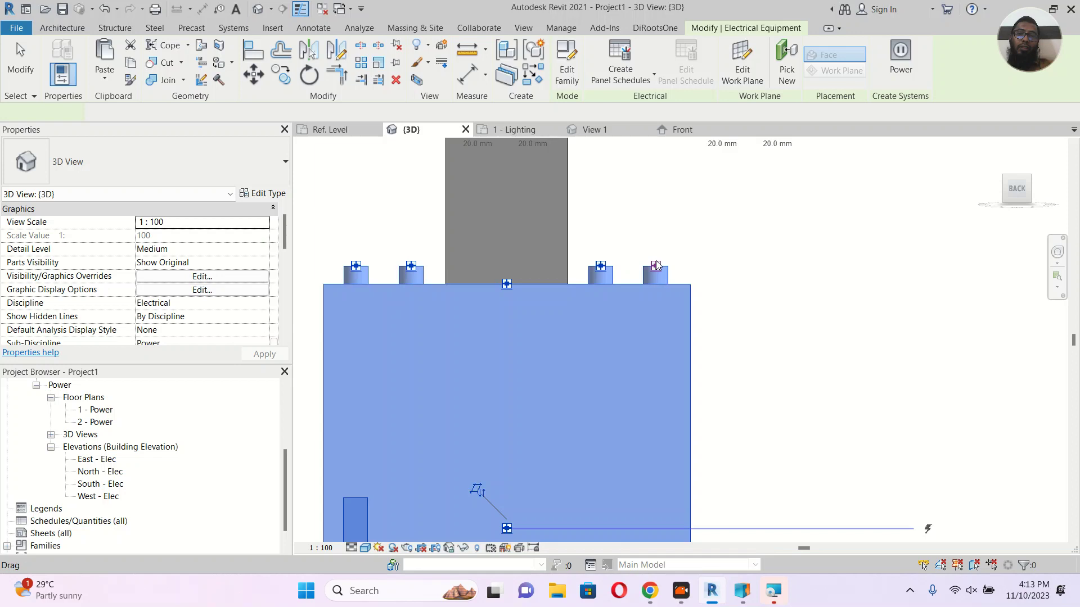
right_click(655, 266)
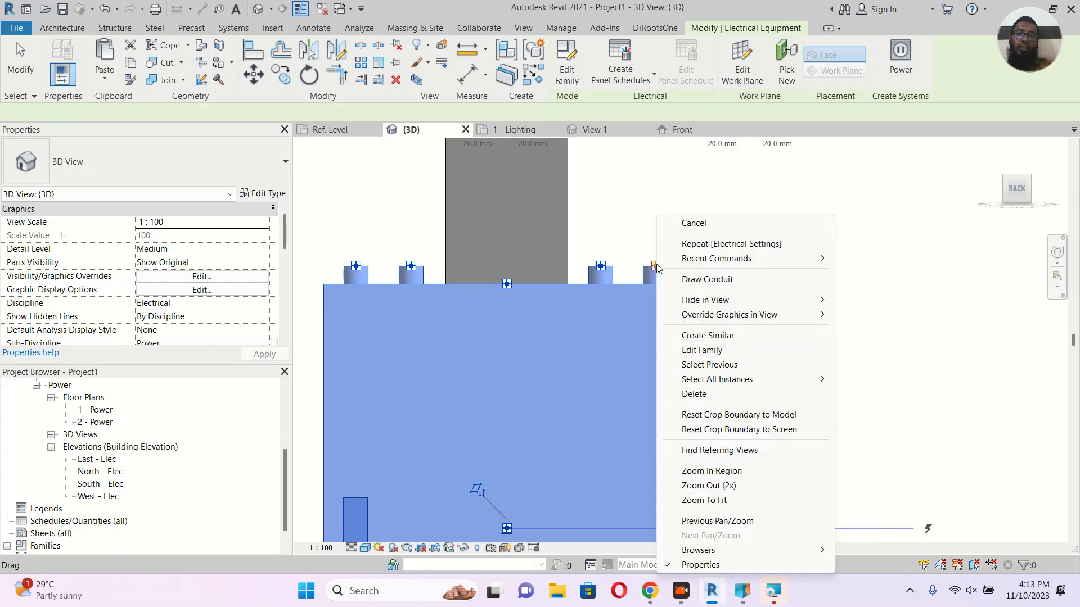
left_click(697, 280)
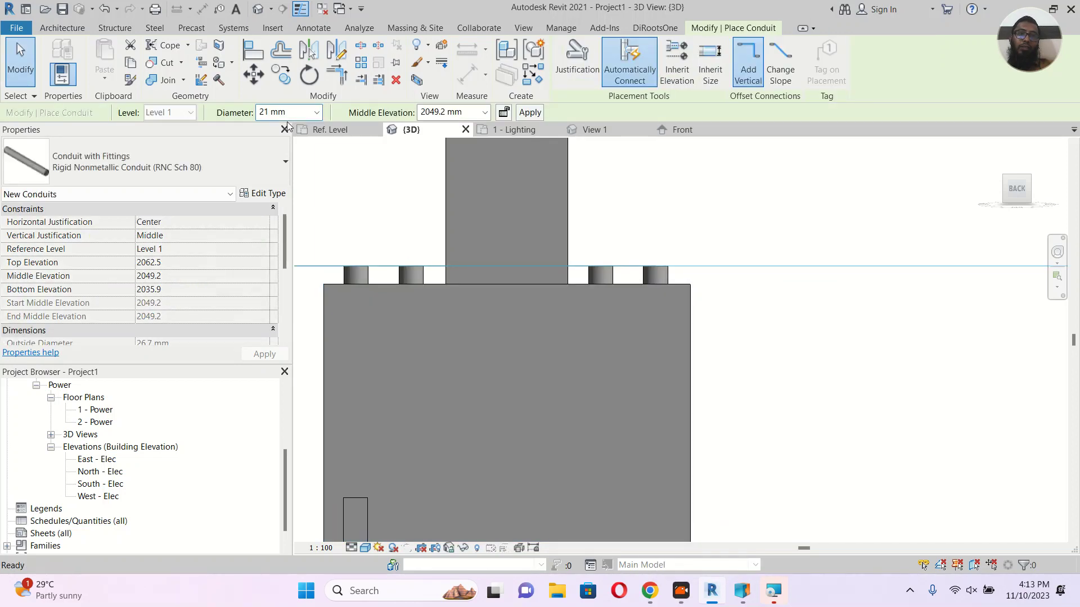
left_click(317, 113)
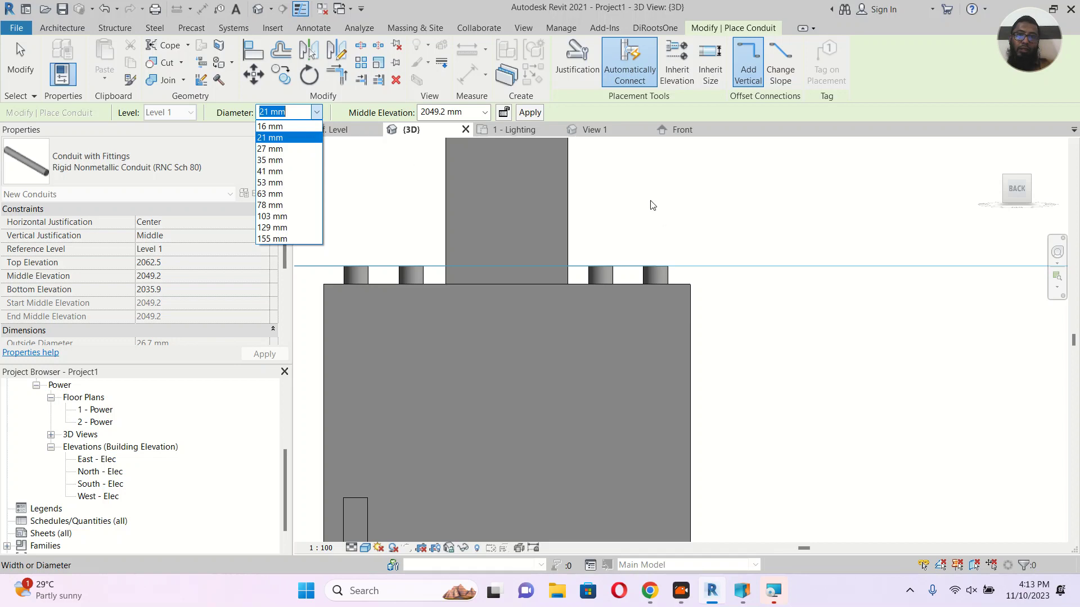
scroll(652, 208, "down", 4)
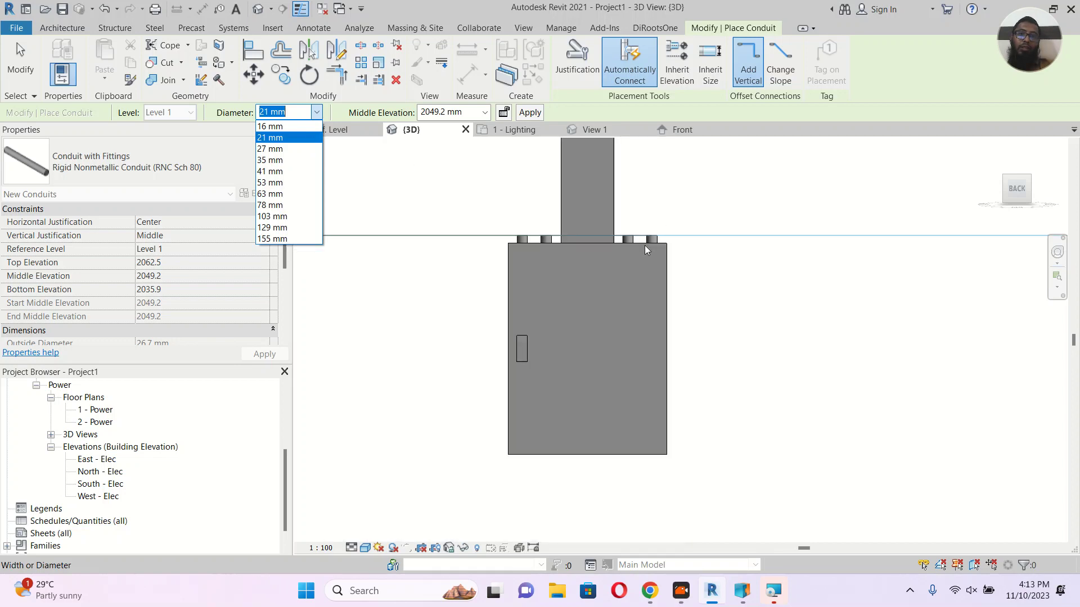
scroll(651, 219, "up", 4)
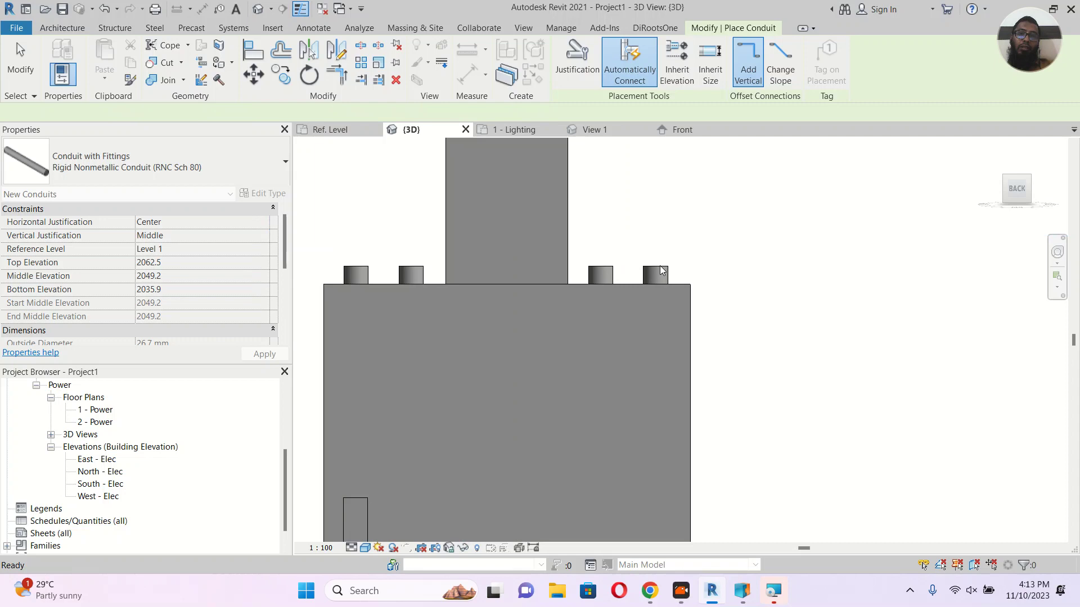
Reopen the conduit sizes in Electrical Settings and review the trade, inside and outside diameters of the 20 mm EMT size.
left_click(553, 29)
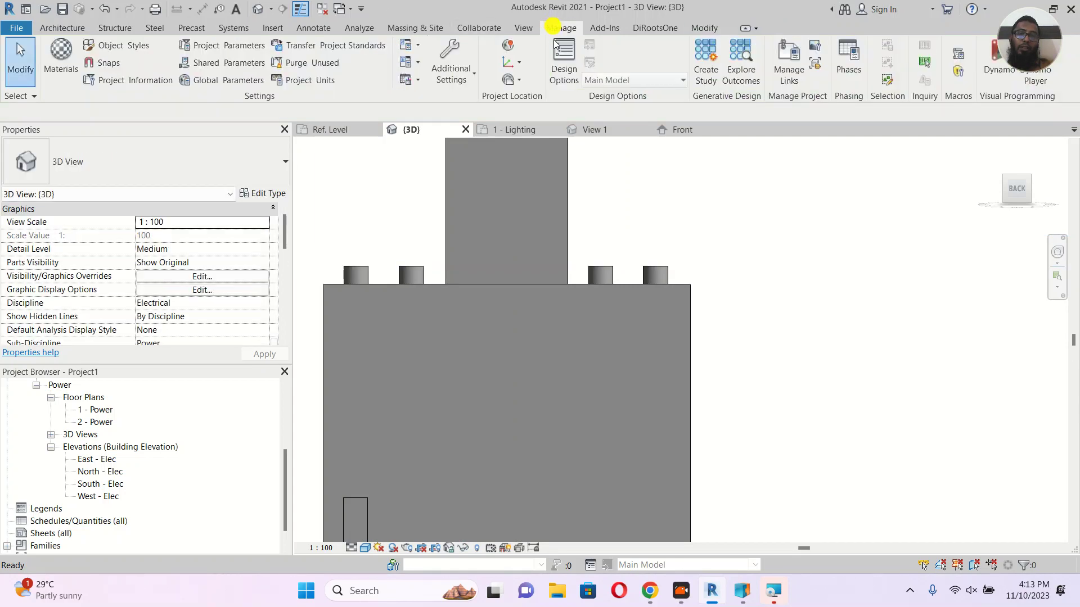
left_click(418, 62)
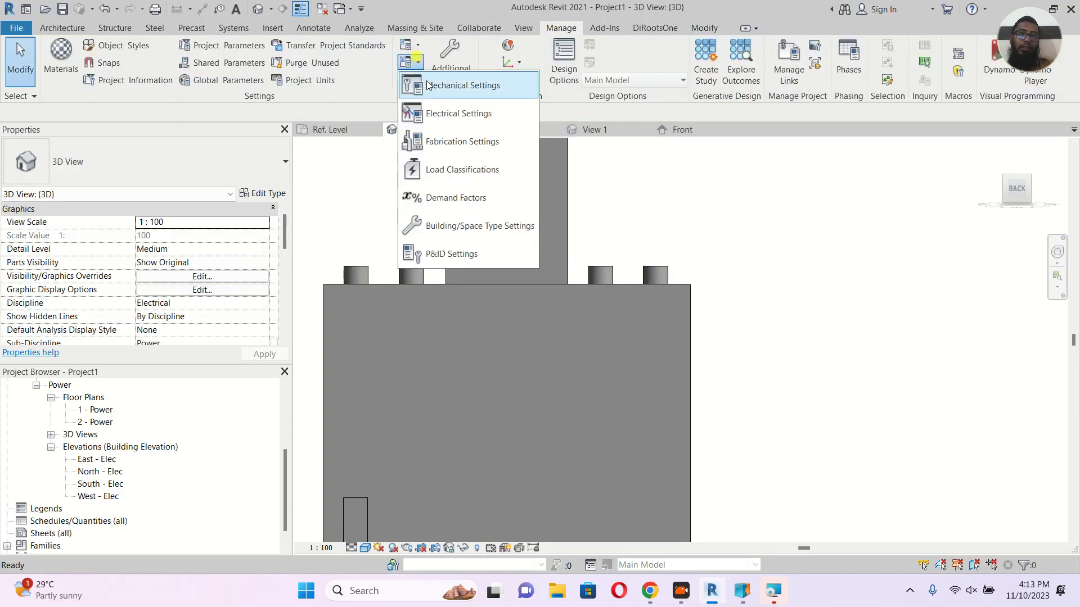
left_click(482, 117)
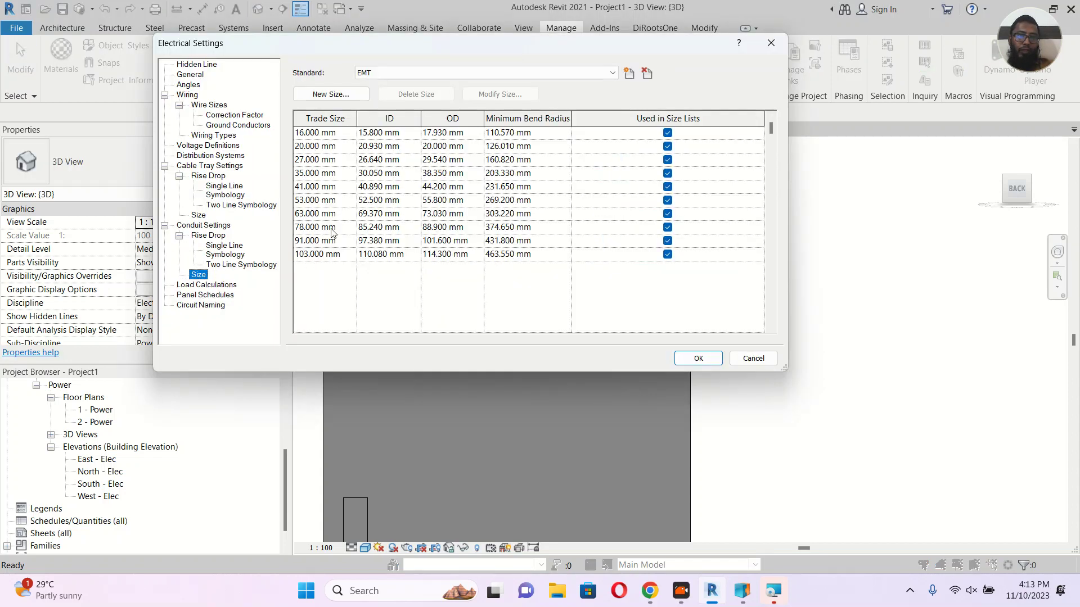
left_click(351, 147)
left_click(482, 94)
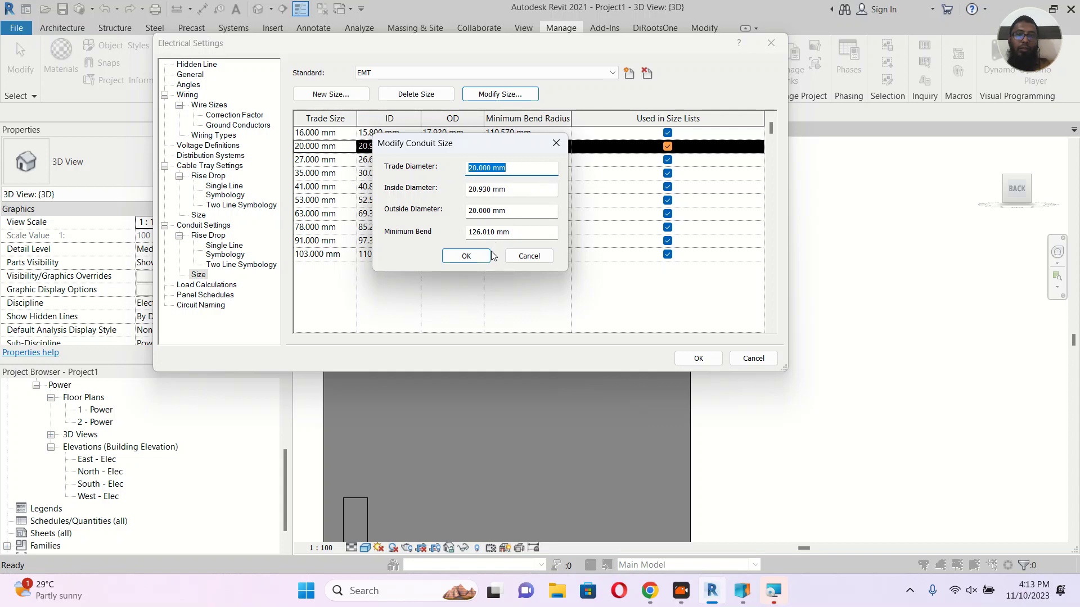
left_click(474, 256)
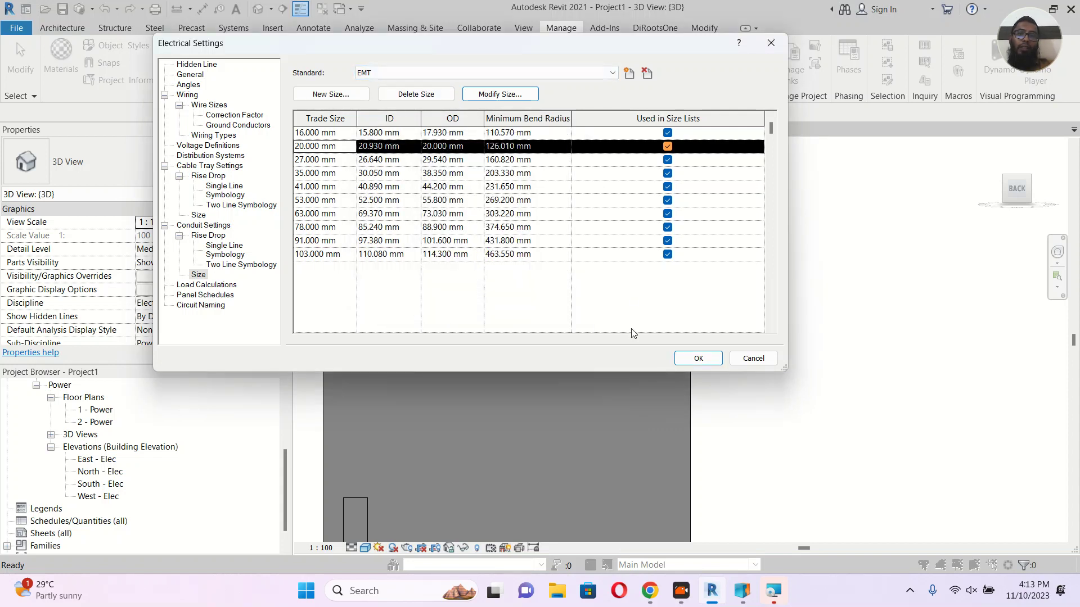
left_click(698, 359)
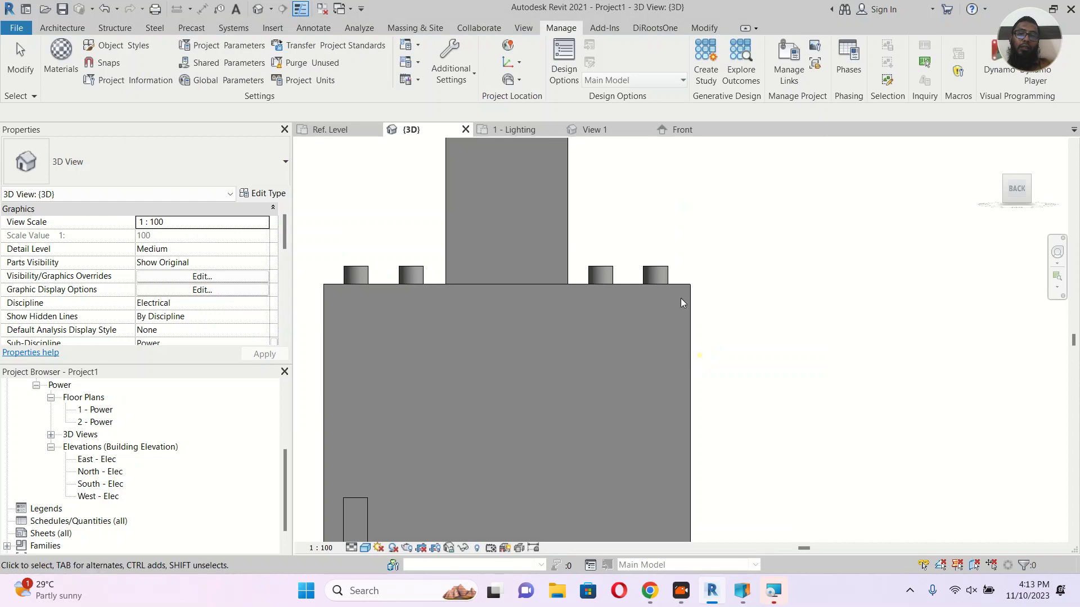
left_click(664, 273)
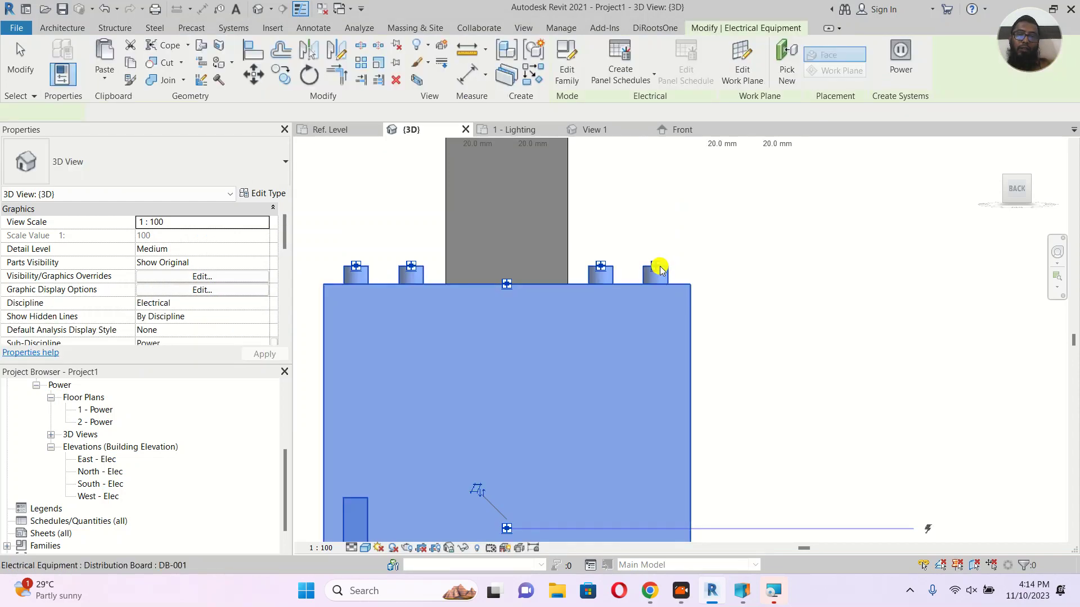
right_click(660, 268)
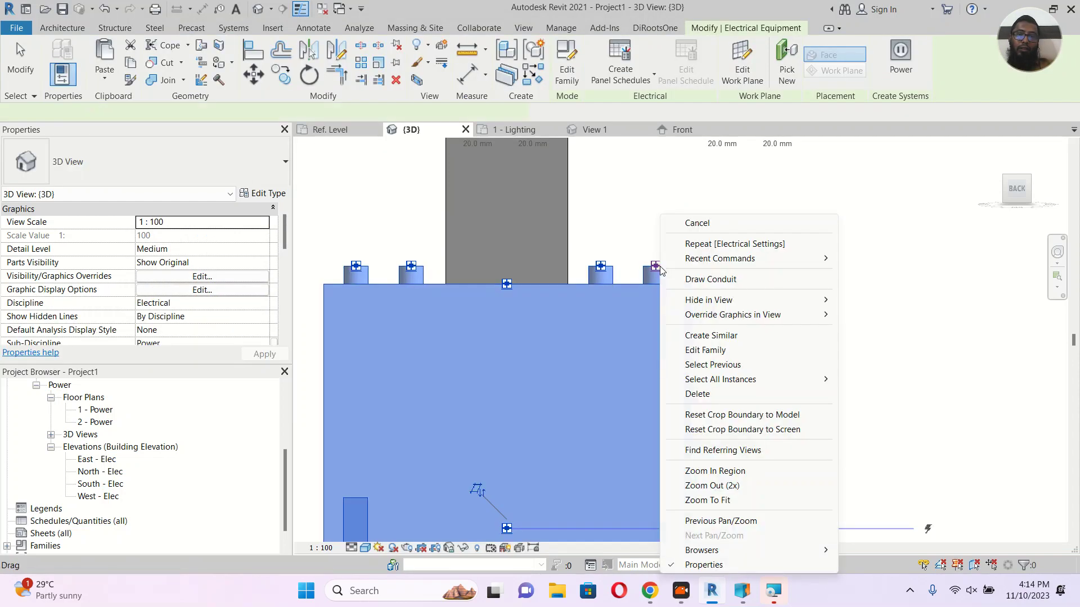
left_click(711, 283)
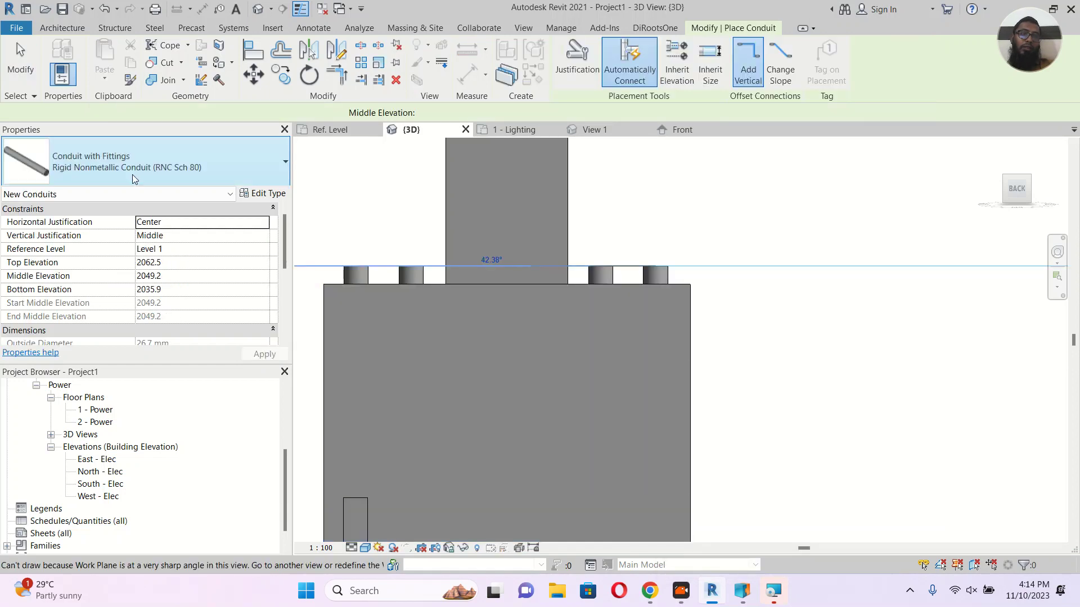
left_click(201, 159)
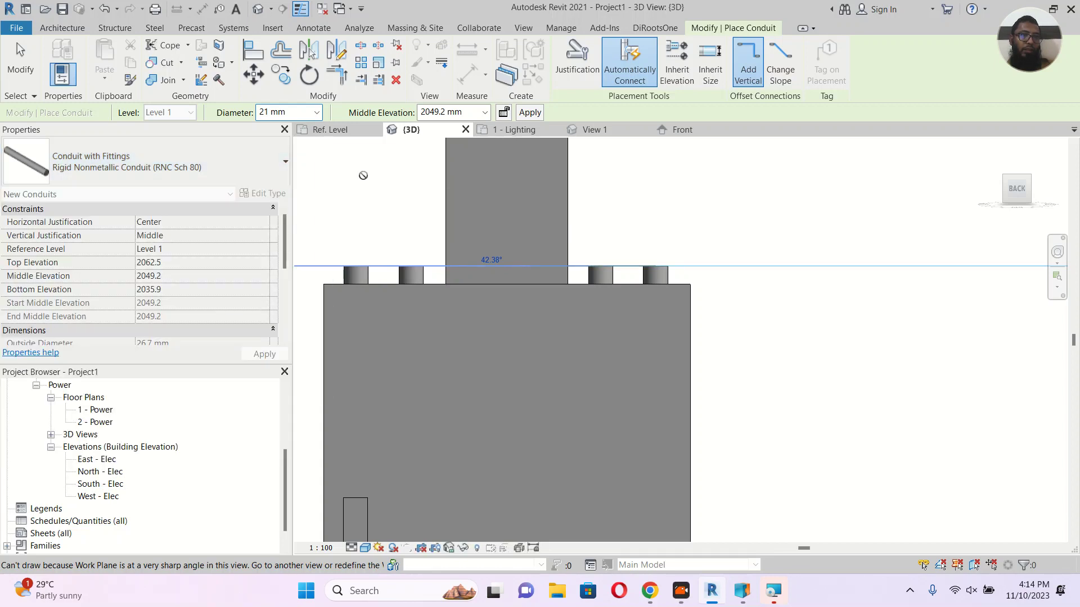
key("Escape")
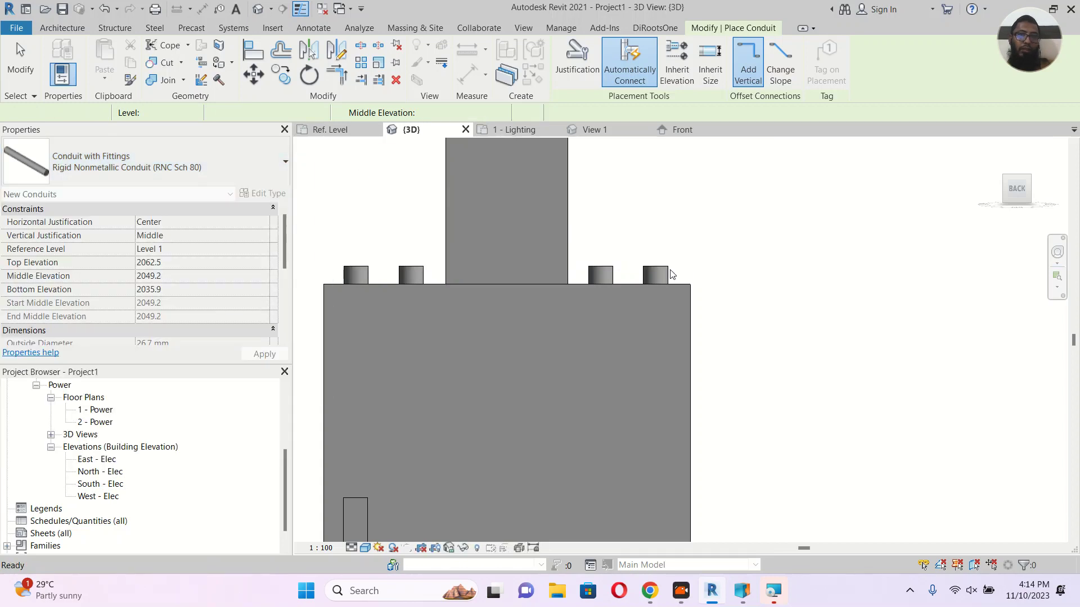
key("Escape")
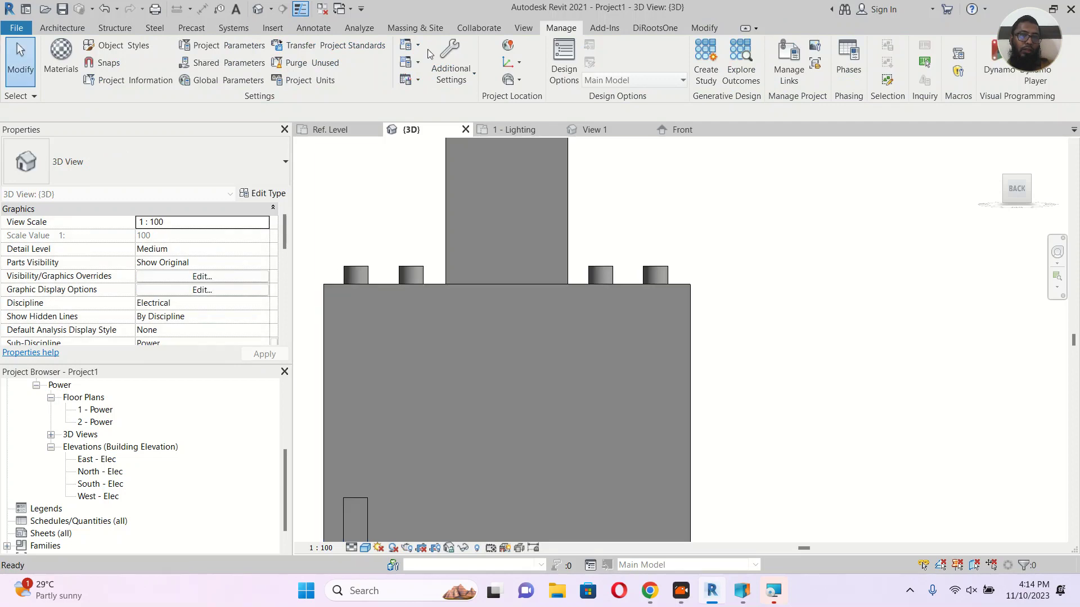
Start the Conduit tool and check which conduit types are available.
left_click(230, 29)
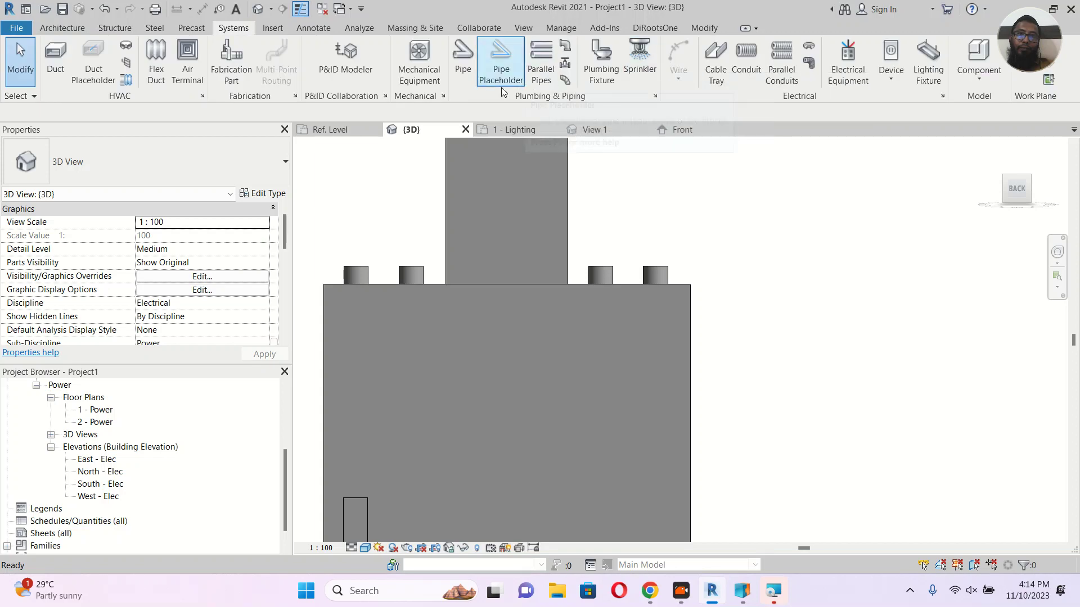
left_click(744, 49)
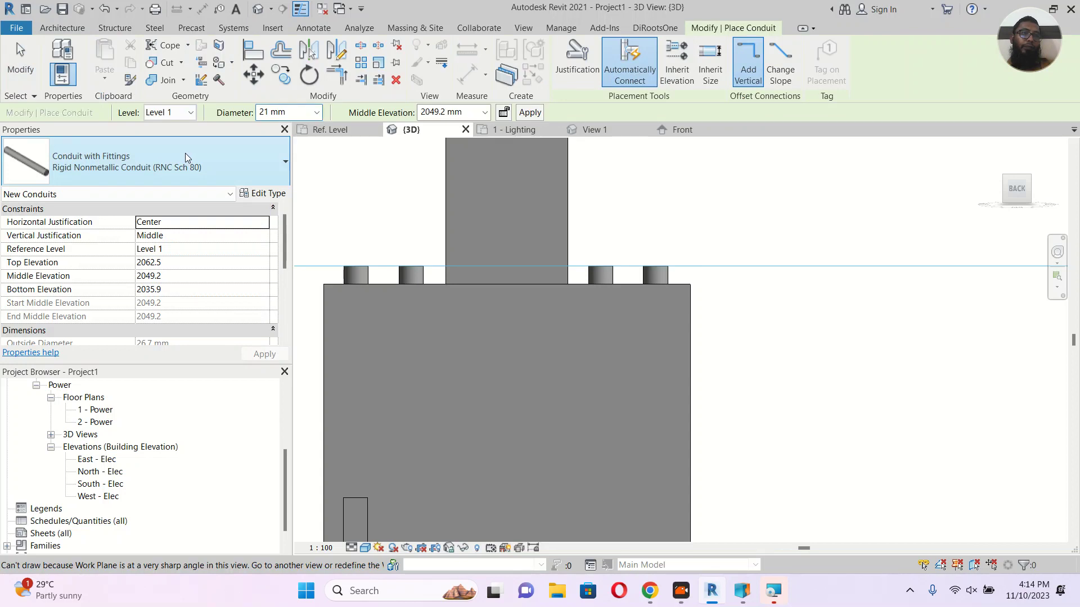
left_click(249, 173)
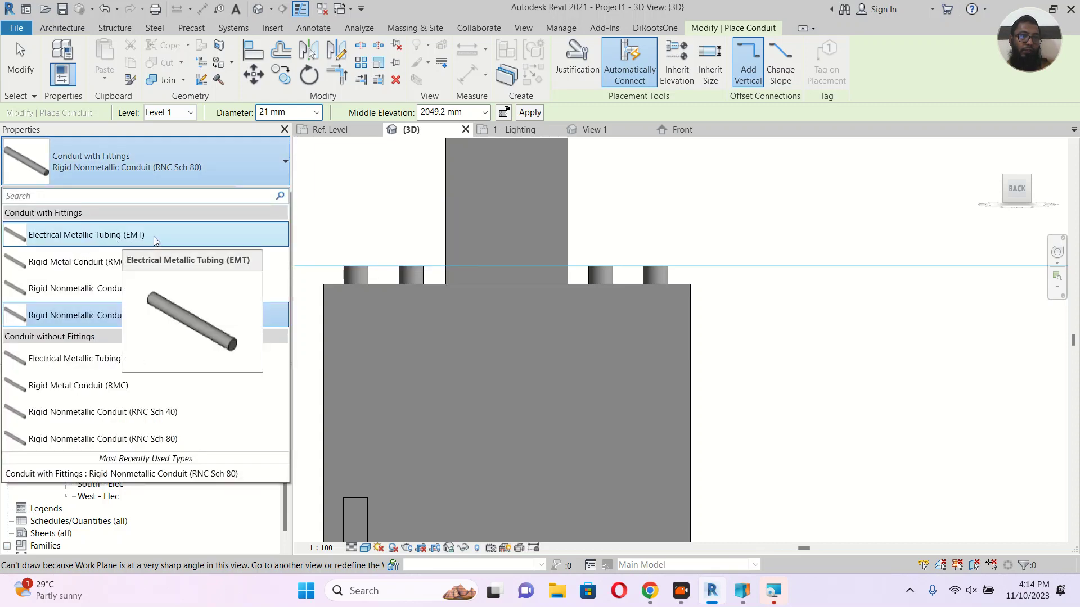
key("Escape")
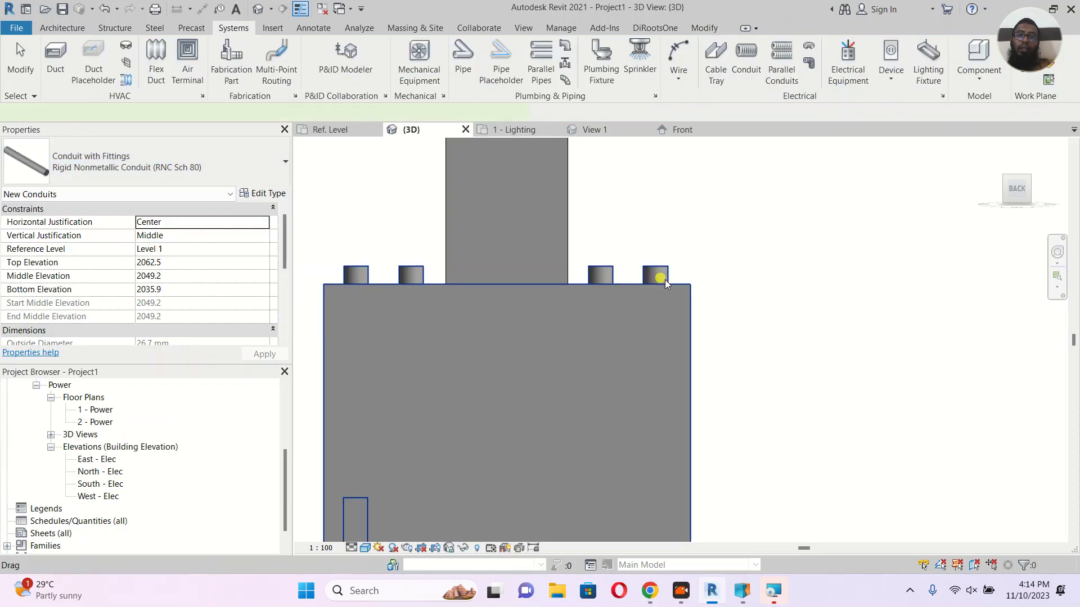
Start a conduit from the board's outermost connector, using Conduit with Fittings: Electrical Metallic Tubing (EMT) with a 20 mm diameter.
left_click(660, 269)
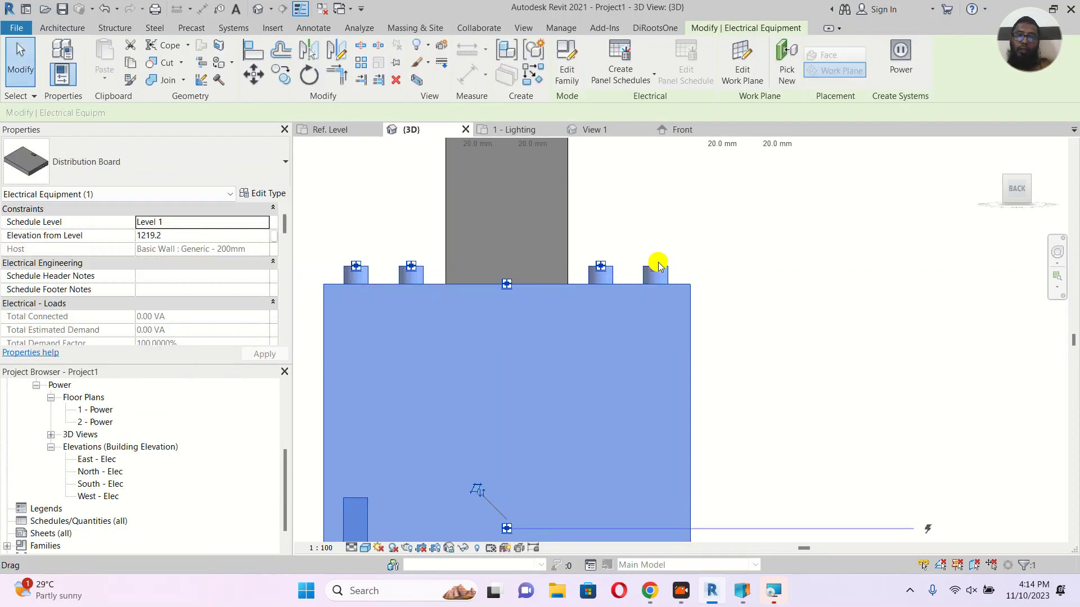
right_click(657, 266)
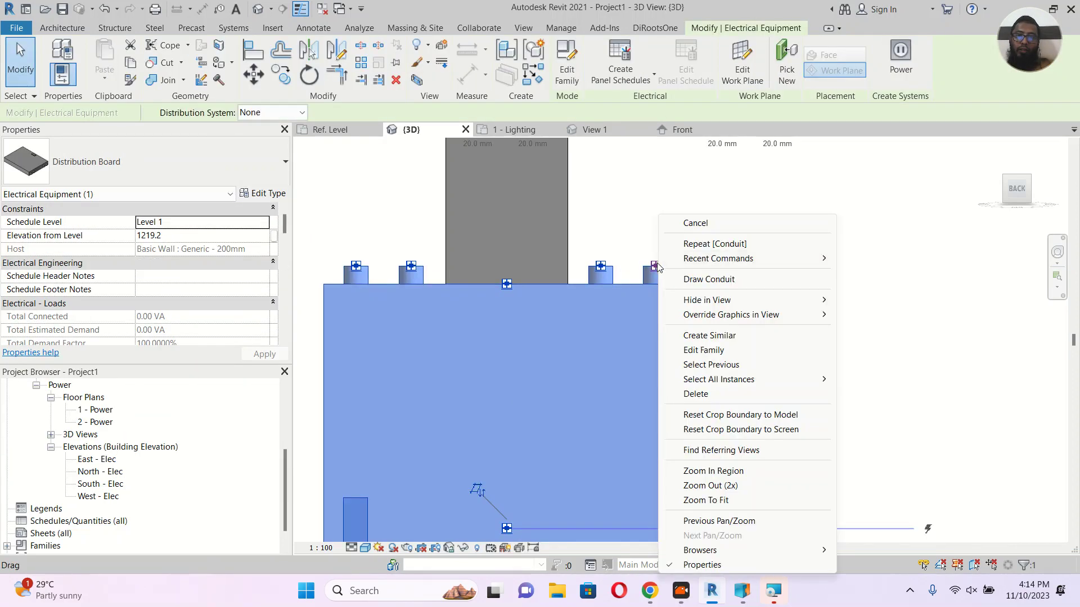
left_click(709, 277)
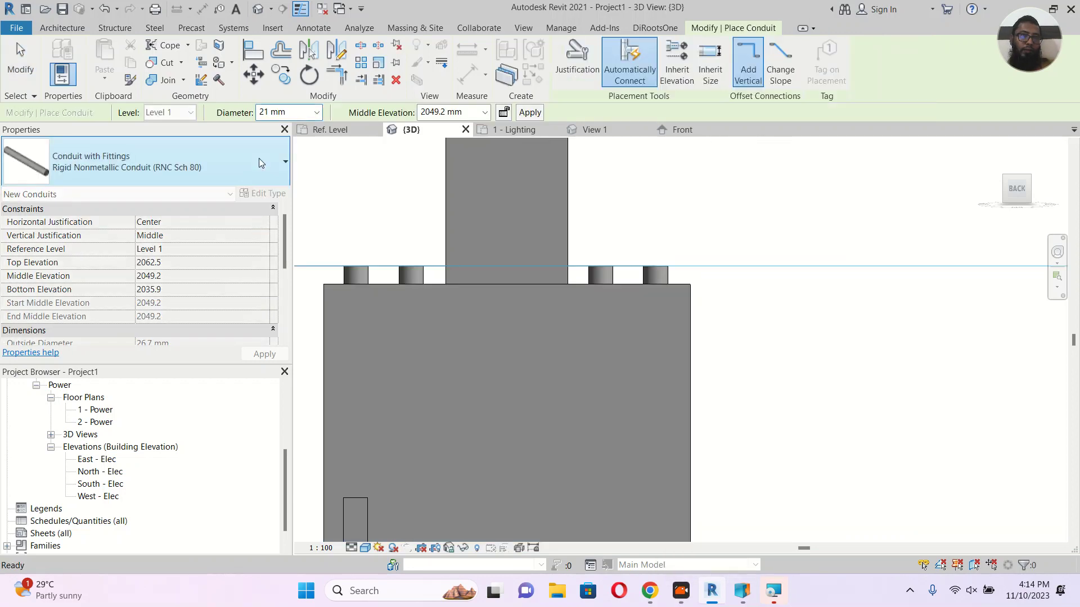
left_click(259, 160)
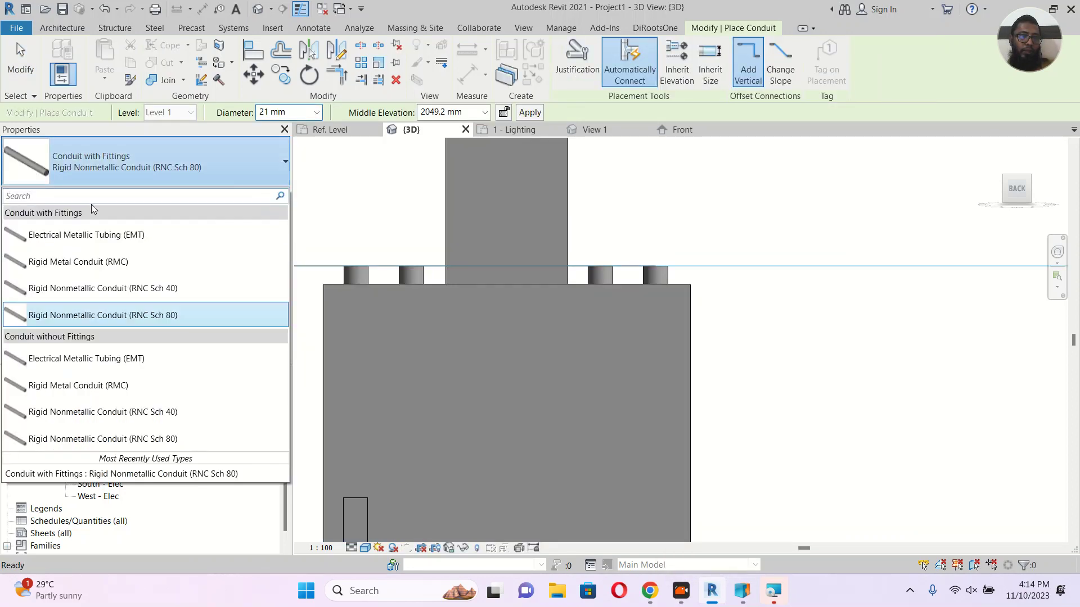
left_click(104, 232)
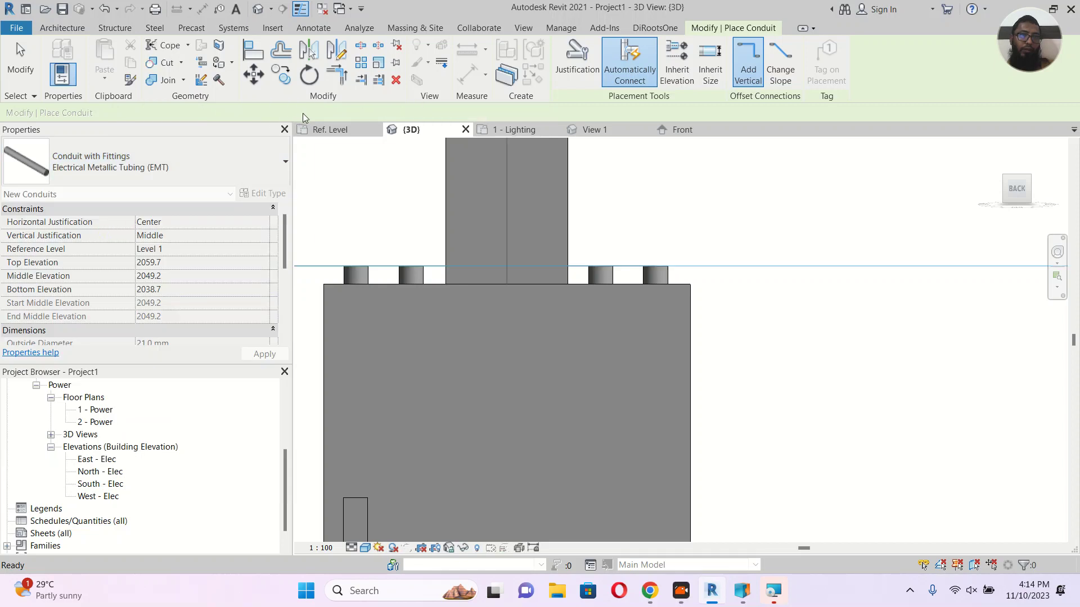
left_click(315, 114)
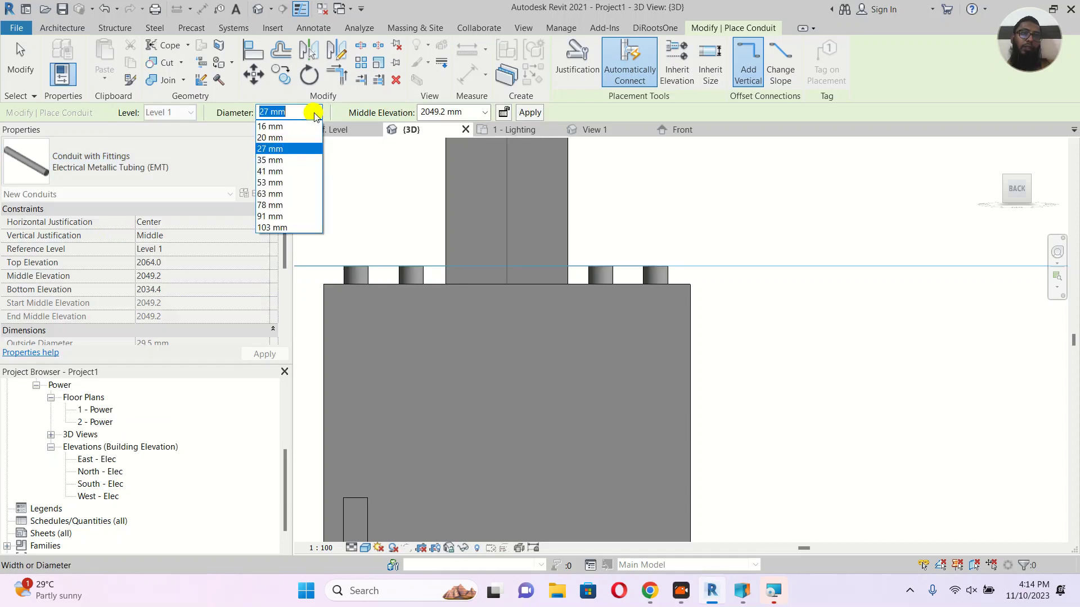
left_click(283, 137)
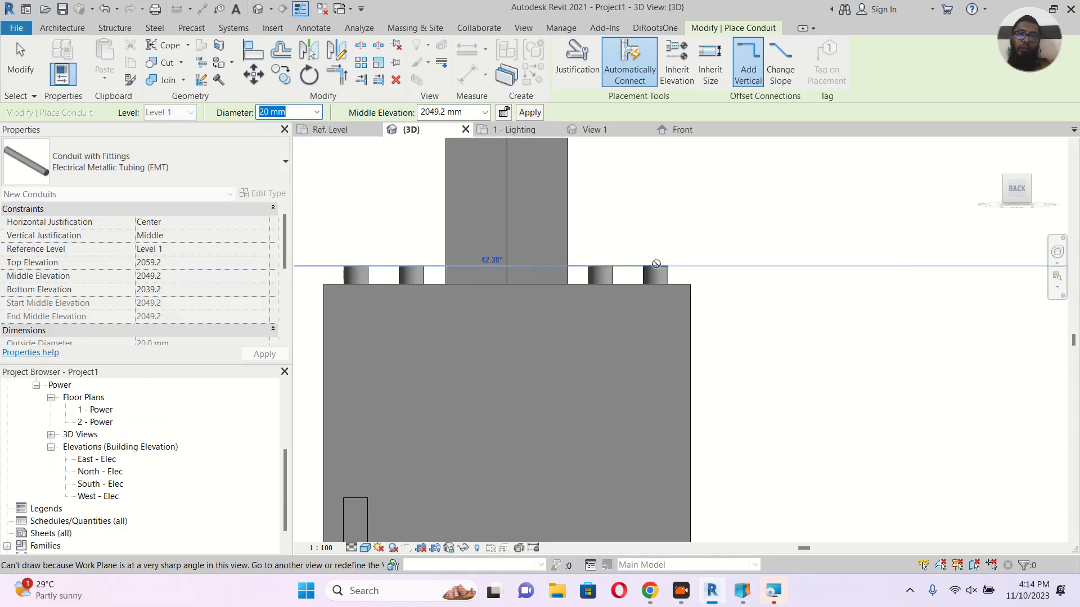
Try to draw the 20 mm EMT conduit upward from the board's outermost connector, and leave the command.
scroll(656, 273, "down", 3)
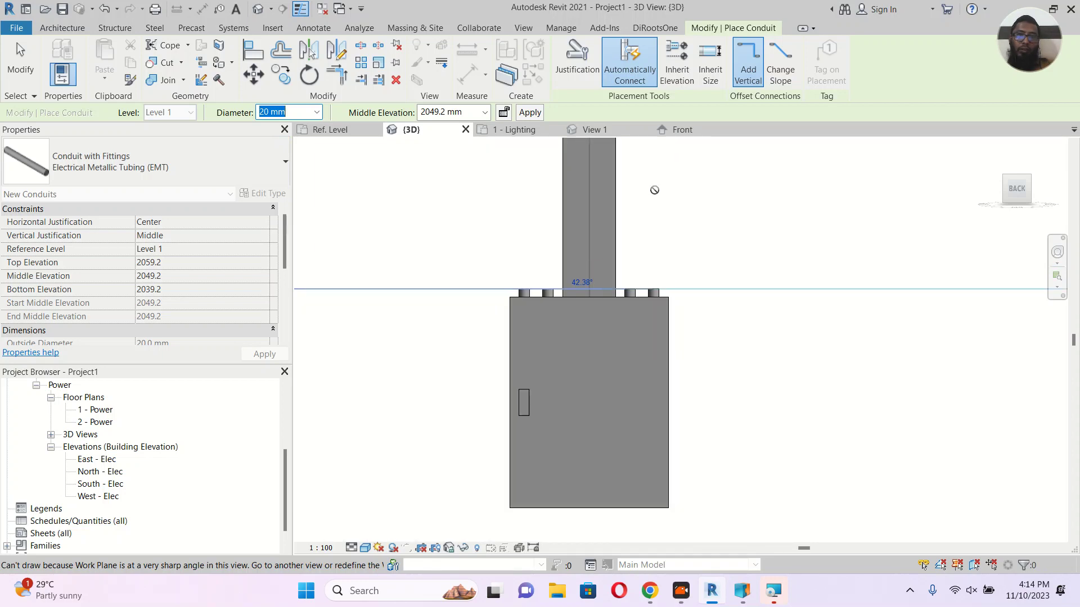
scroll(660, 284, "up", 1)
left_click(654, 288)
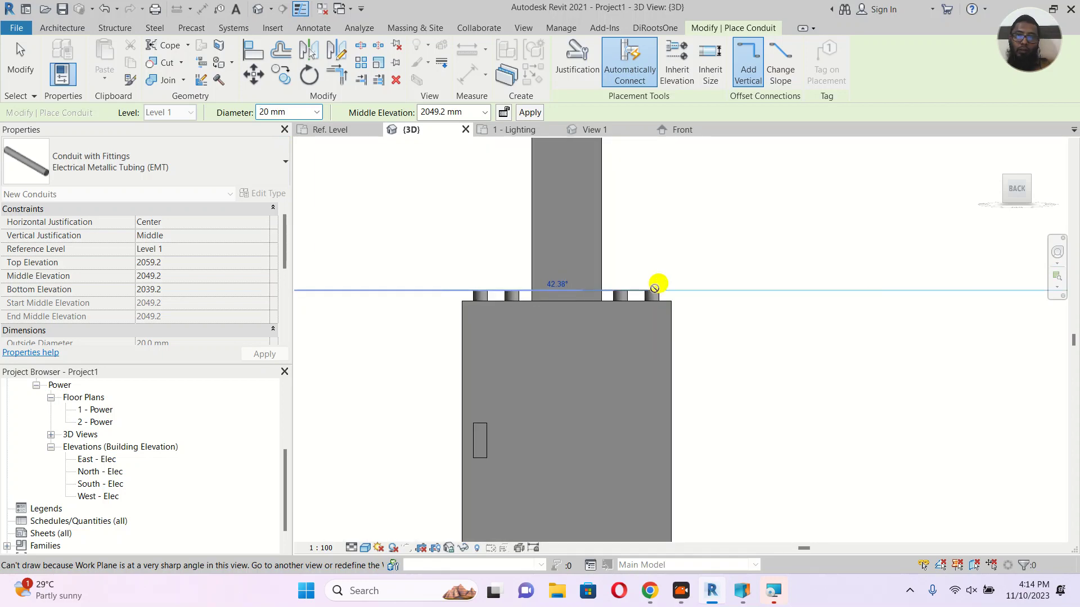
scroll(680, 287, "up", 3)
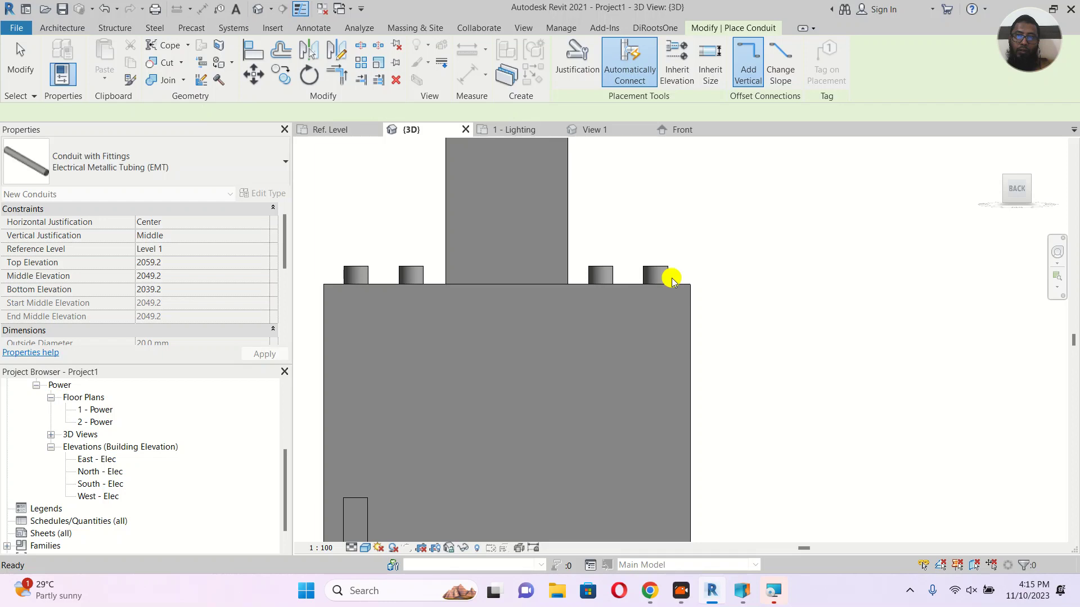
key("Escape")
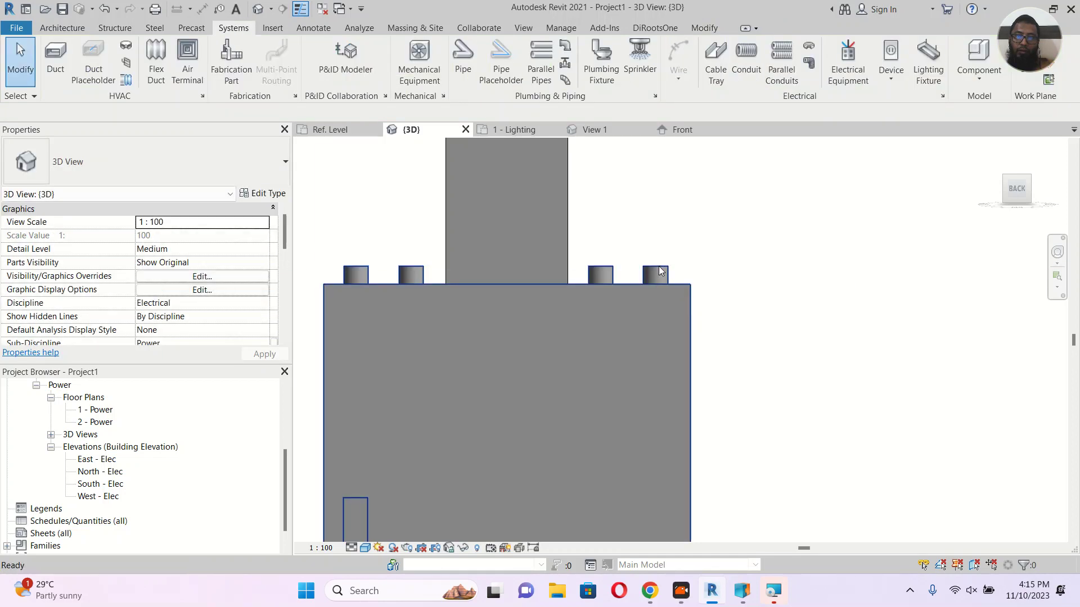
Restart the conduit from the outermost connector and try to place its end point well above the board.
left_click(692, 306)
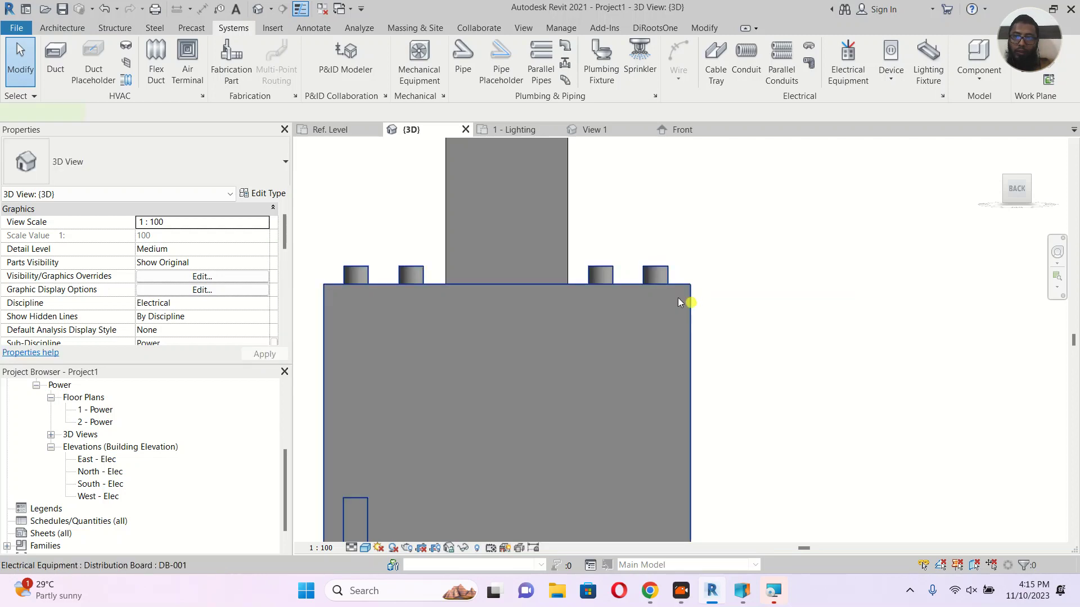
right_click(656, 268)
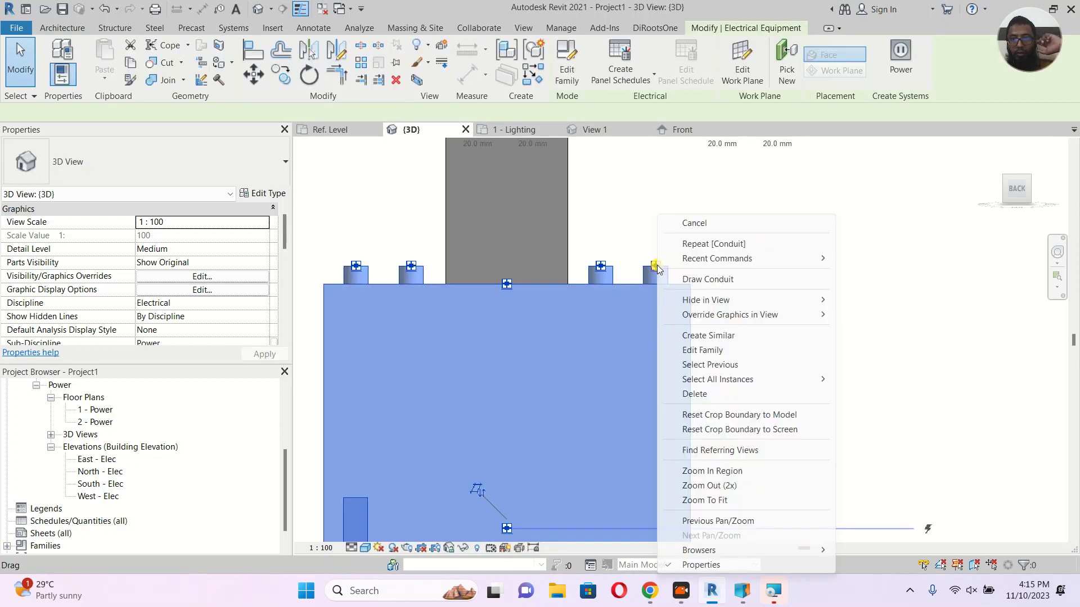
left_click(704, 283)
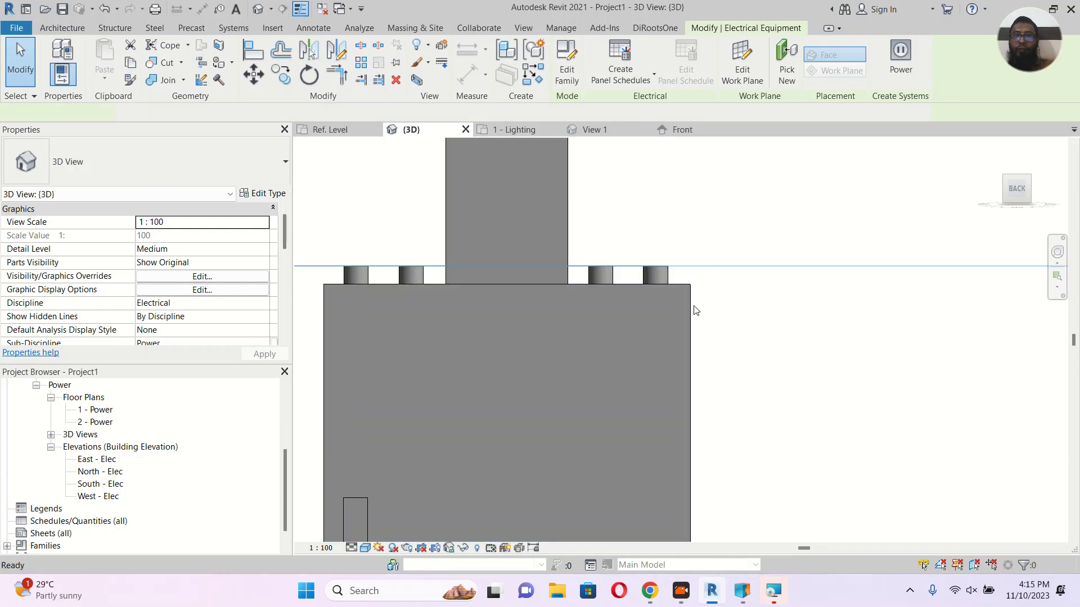
scroll(689, 305, "down", 3)
scroll(689, 305, "down", 2)
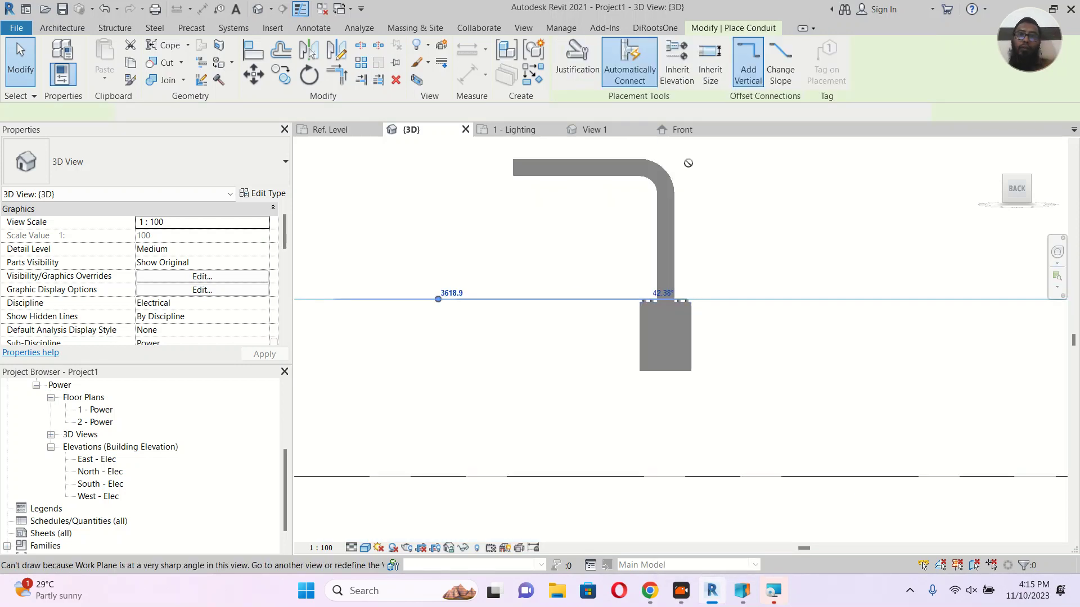
left_click(689, 159)
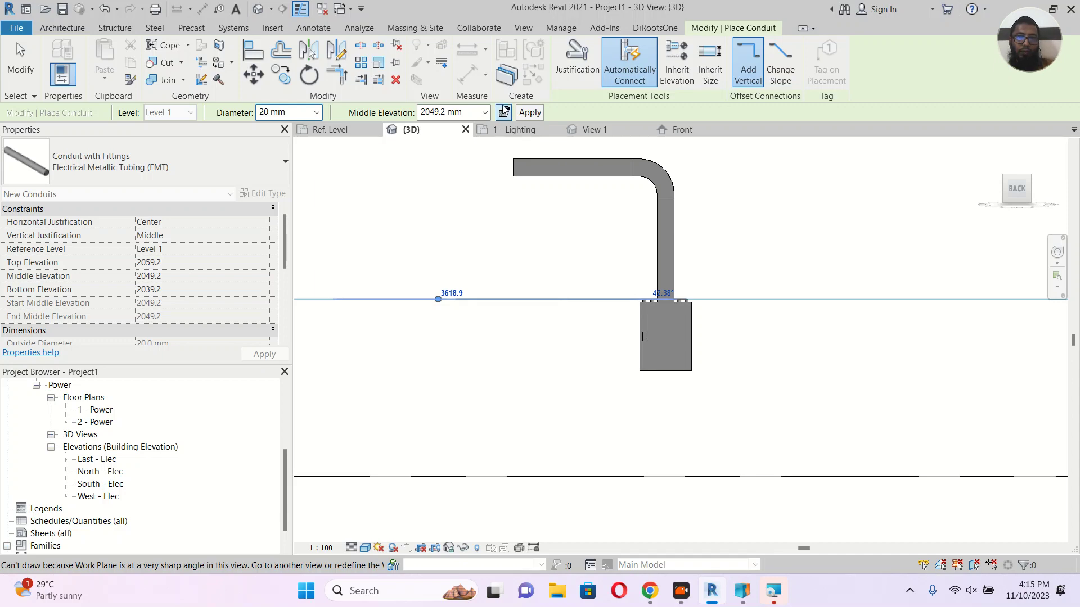
Set the conduit's middle elevation to 0 mm, try to draw it at the outermost connector, and cancel the command.
left_click(485, 113)
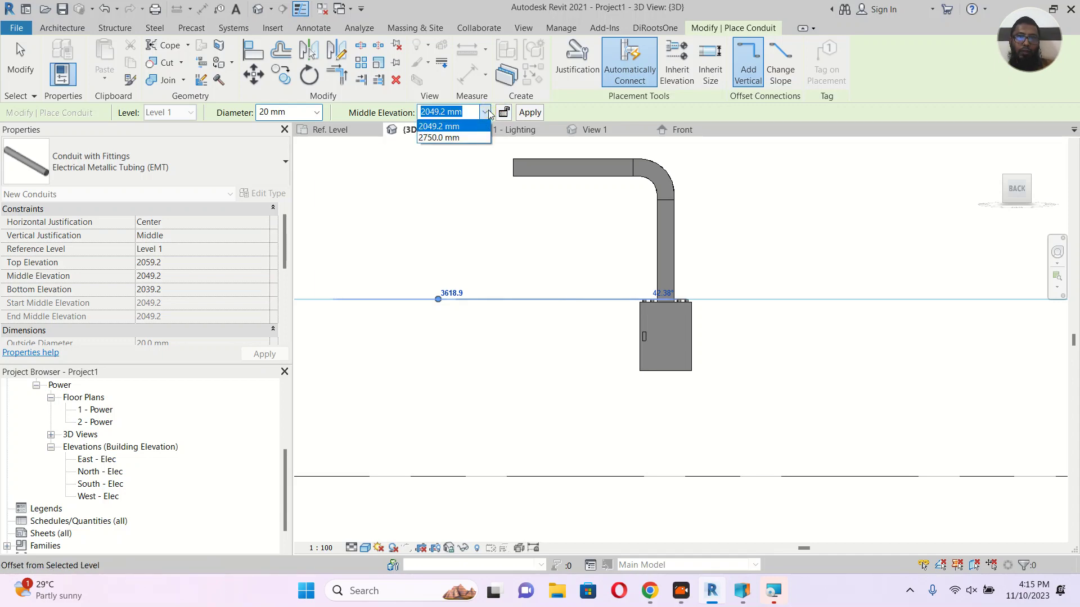
left_click(488, 112)
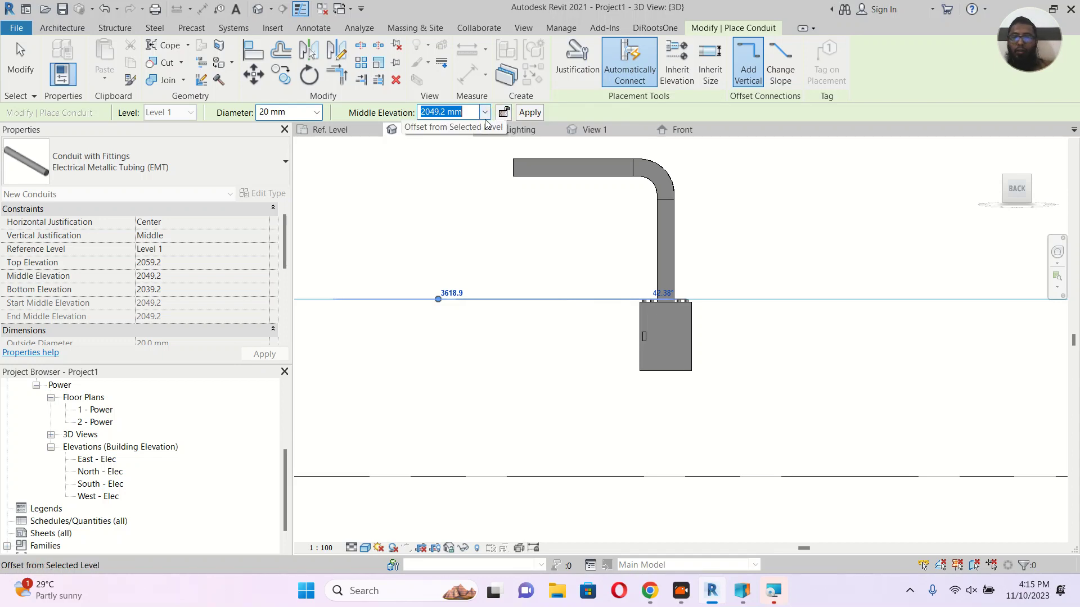
type("0")
key("Return")
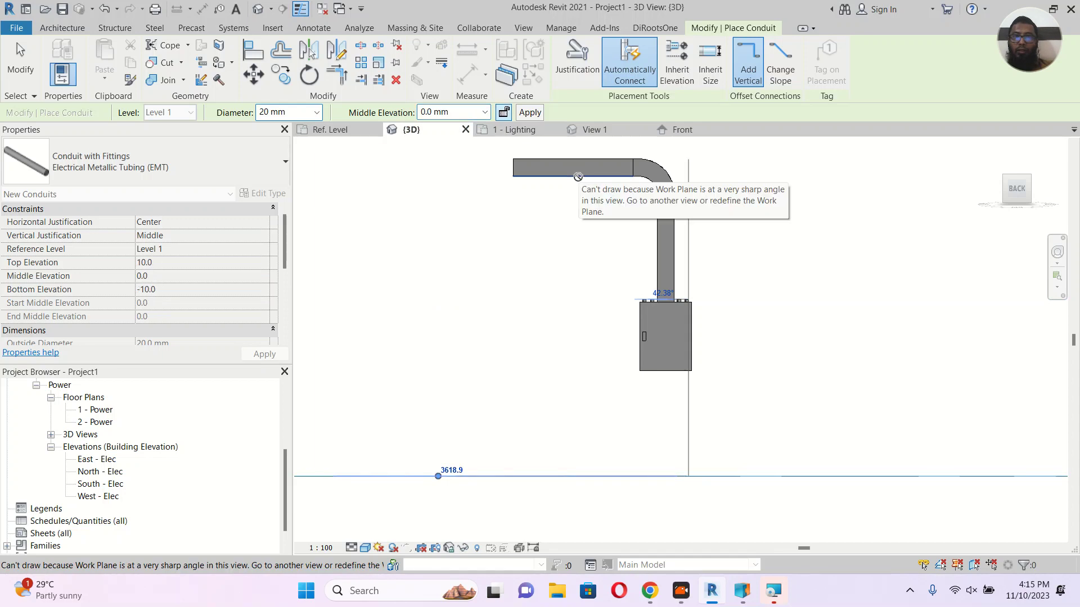
scroll(701, 286, "up", 5)
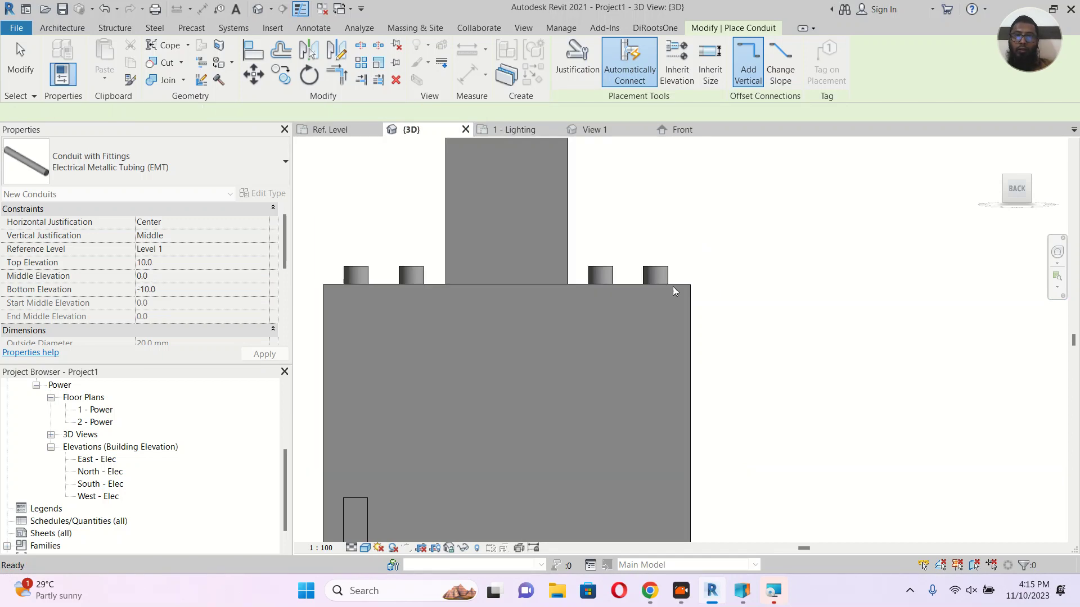
scroll(675, 291, "up", 2)
left_click(647, 253)
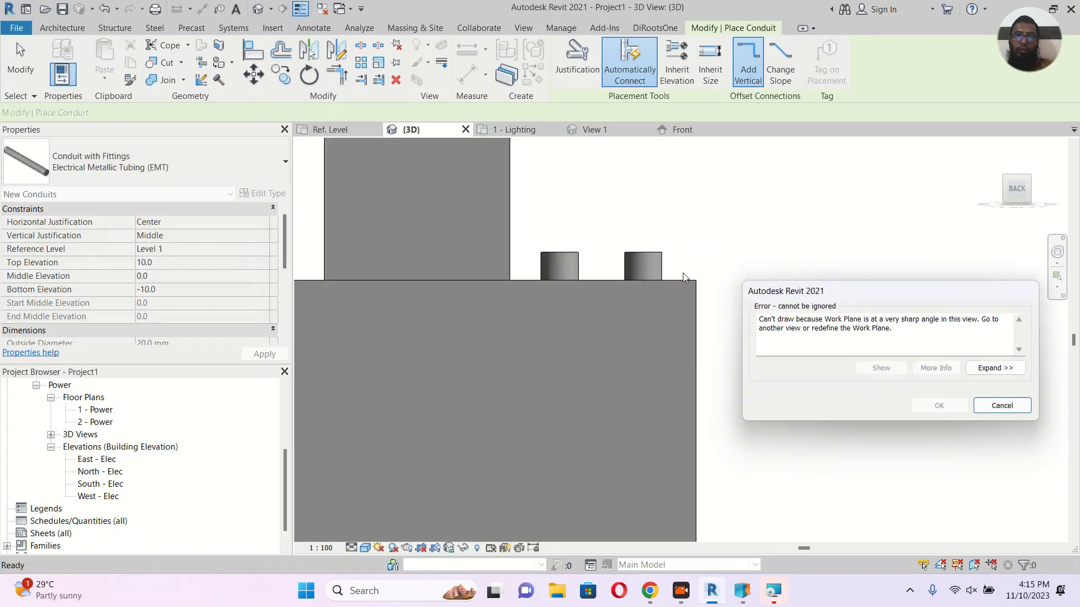
key("Escape")
key("Escape")
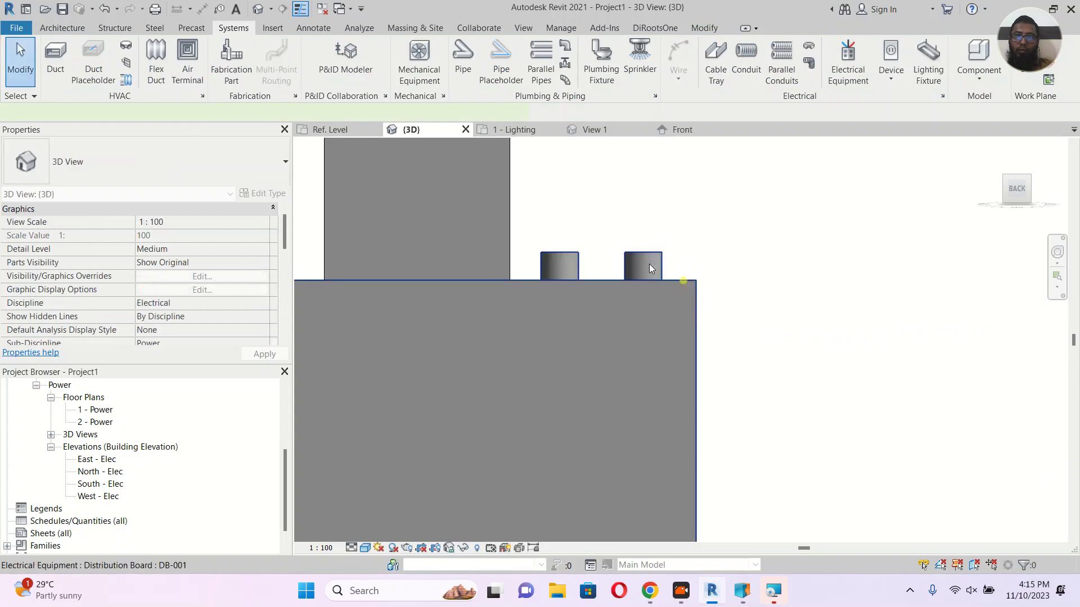
Try to draw a 20 mm EMT conduit from the board's outermost connector with Automatically Connect turned off.
left_click(649, 265)
right_click(646, 254)
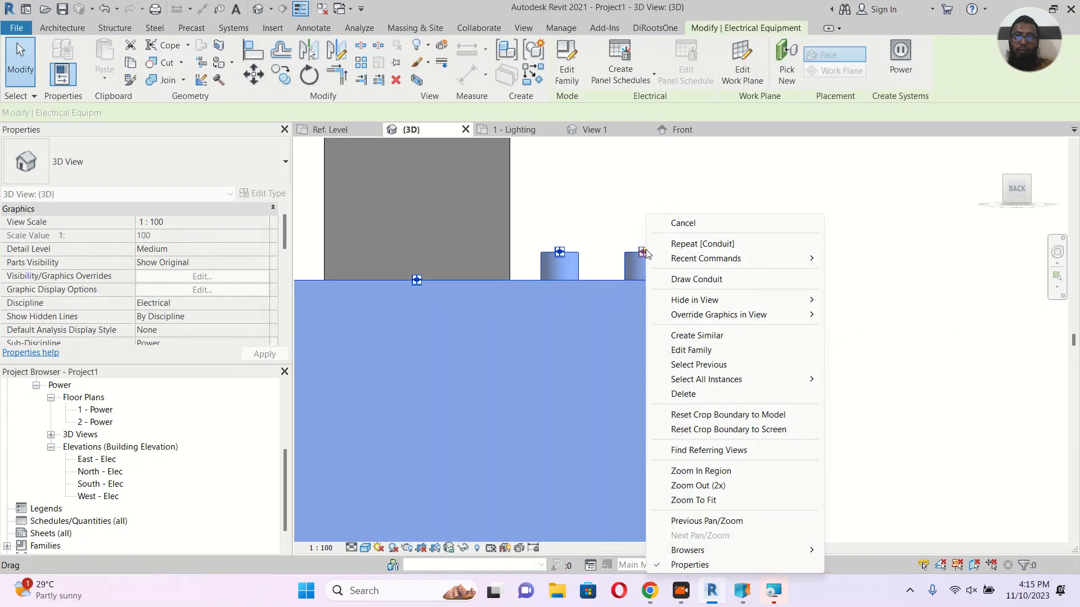
left_click(687, 280)
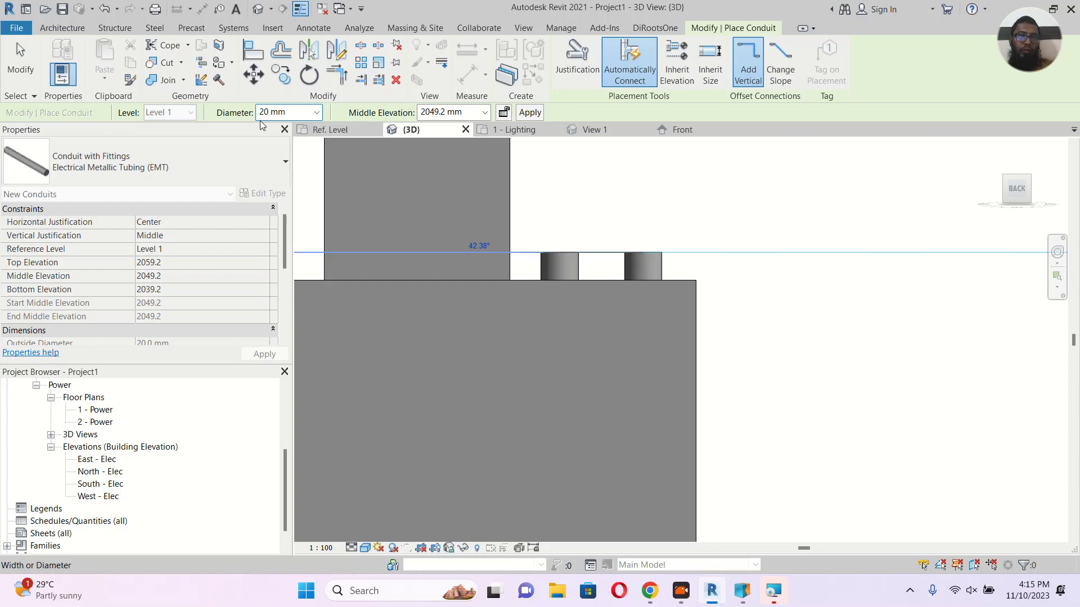
left_click(616, 66)
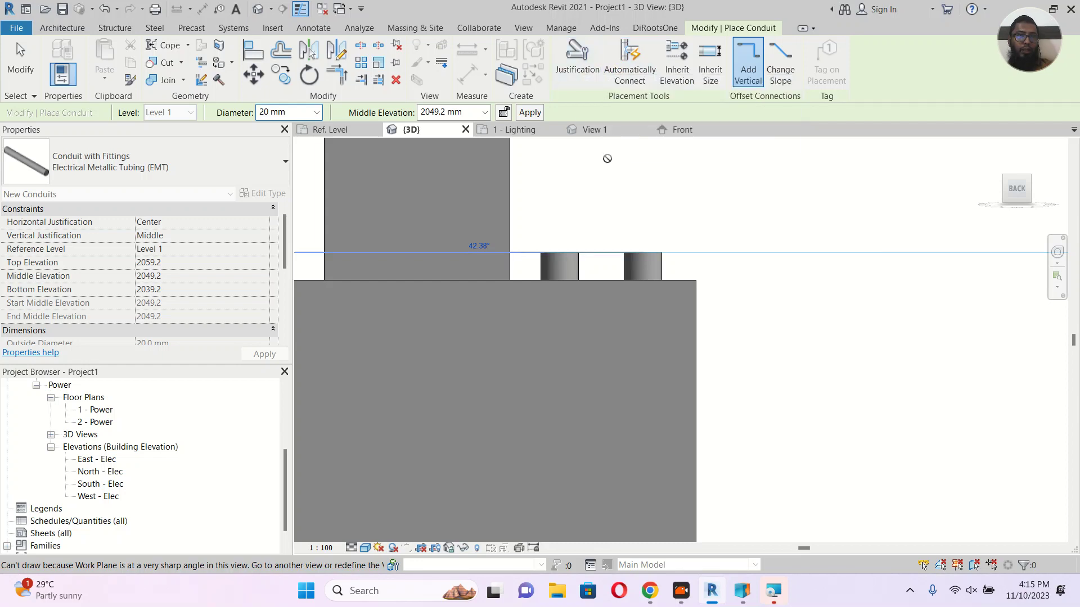
middle_click_drag(635, 232, 621, 359)
scroll(613, 342, "down", 4)
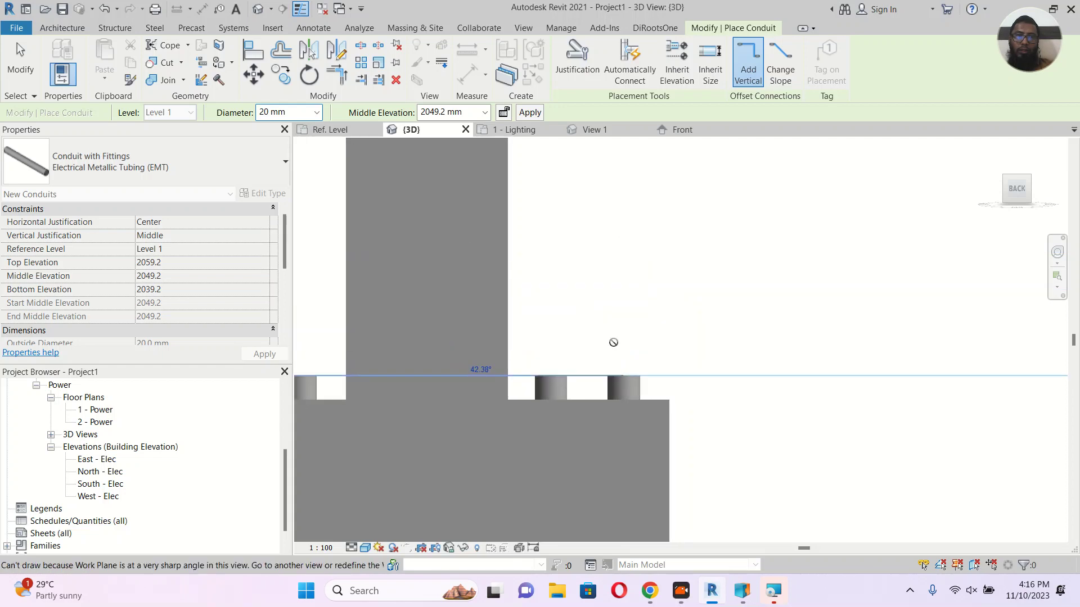
scroll(640, 187, "down", 1)
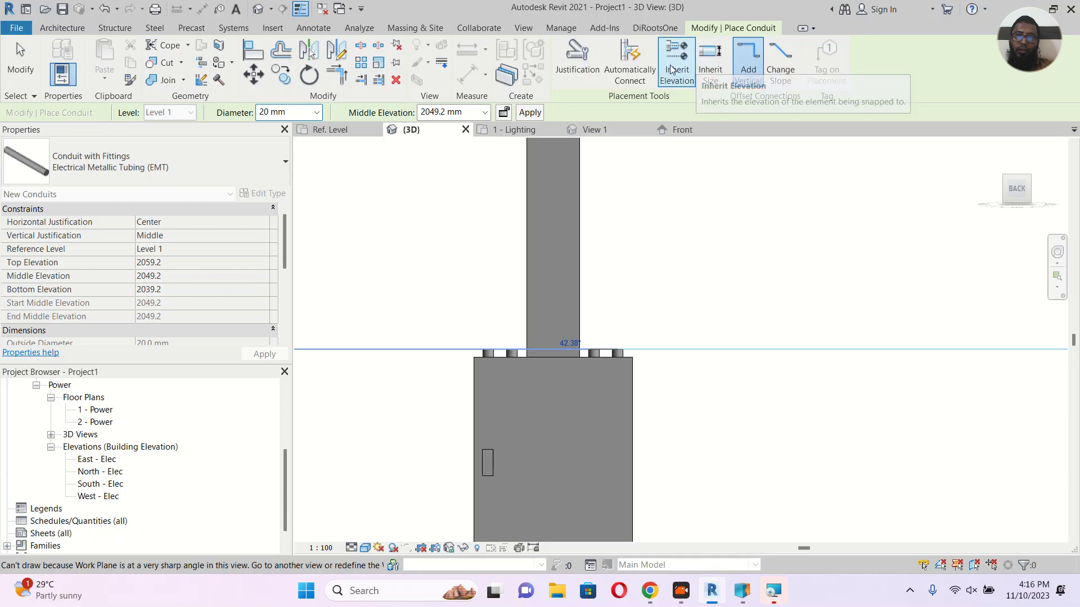
Turn Automatically Connect back on and cancel the conduit command.
left_click(637, 63)
left_click(569, 555)
scroll(673, 252, "down", 1)
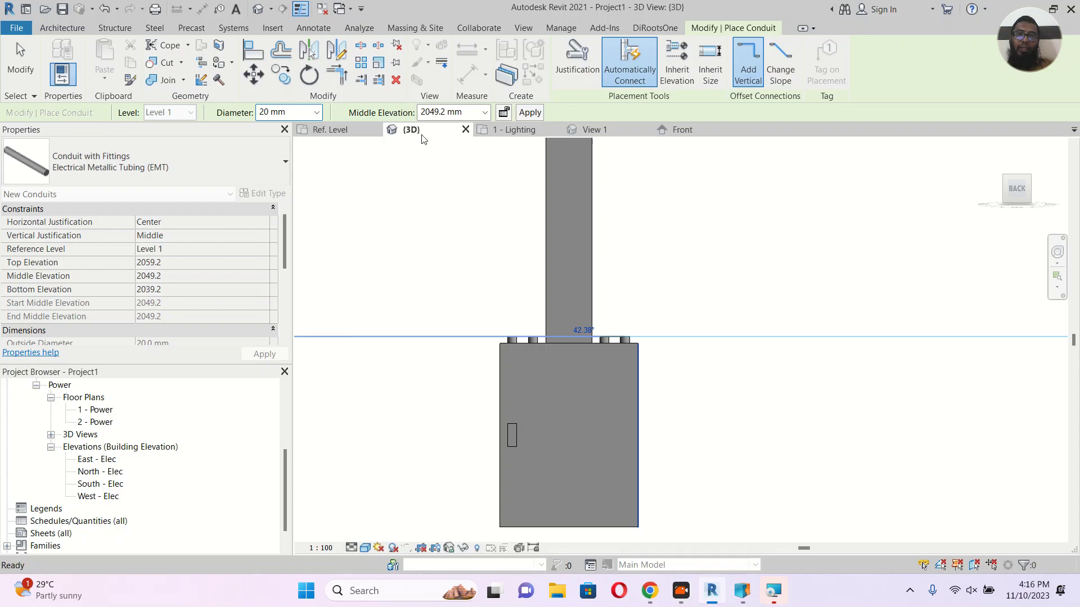
key("Escape")
key("Escape")
scroll(619, 360, "up", 5)
key("Escape")
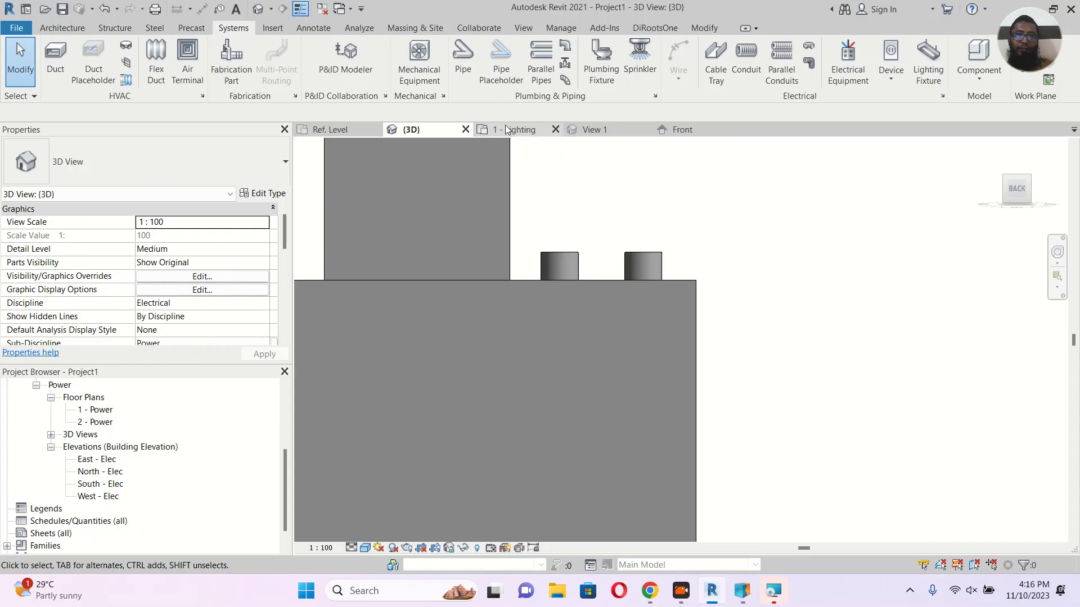
Open the section view of the board from its section line in the 1 - Lighting floor plan.
left_click(339, 130)
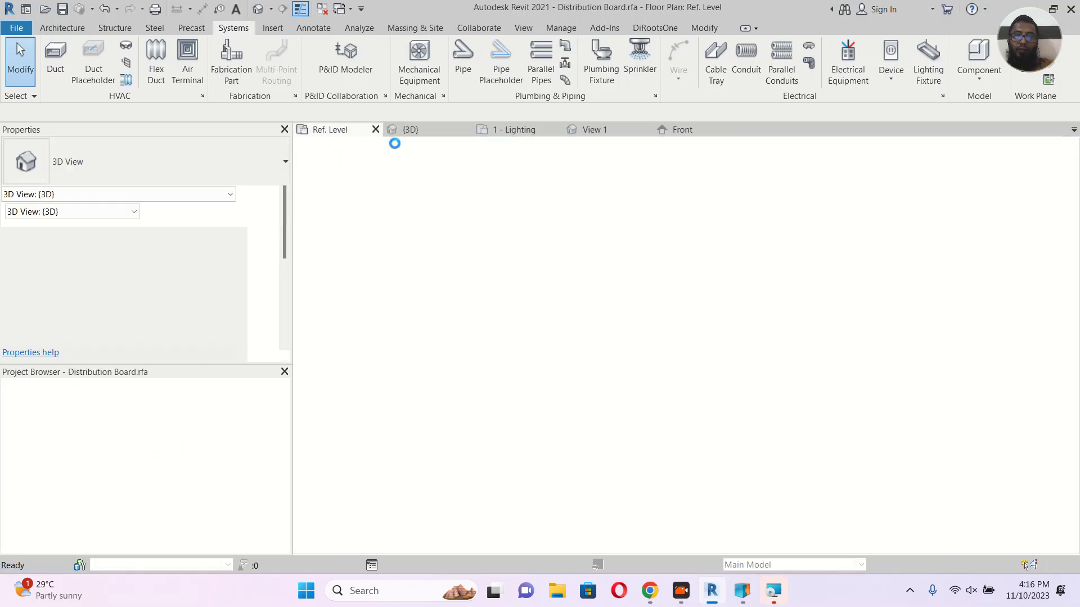
left_click(597, 130)
left_click(680, 131)
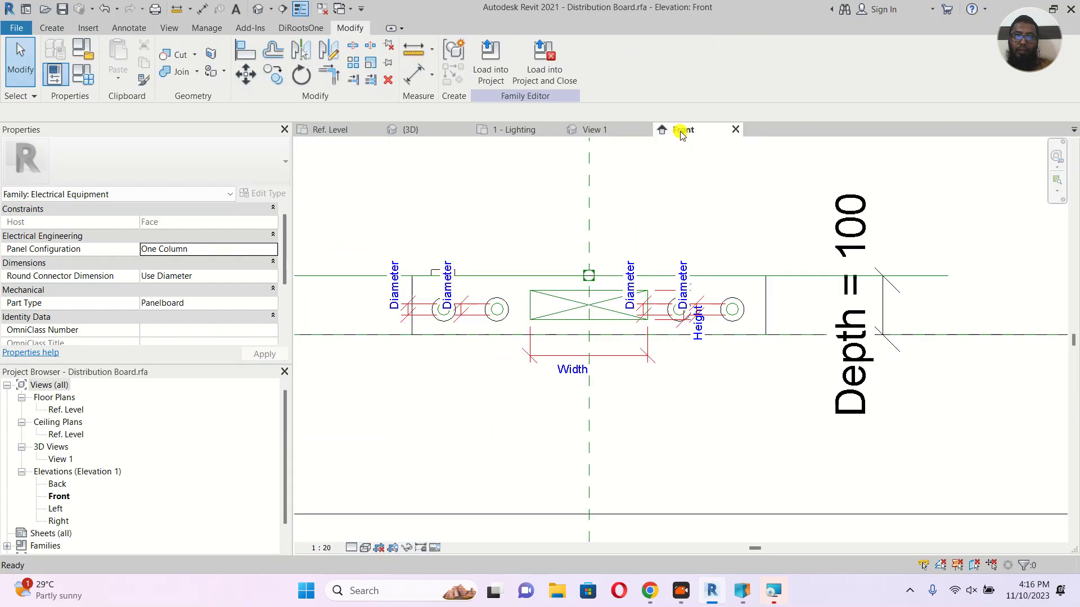
left_click(513, 131)
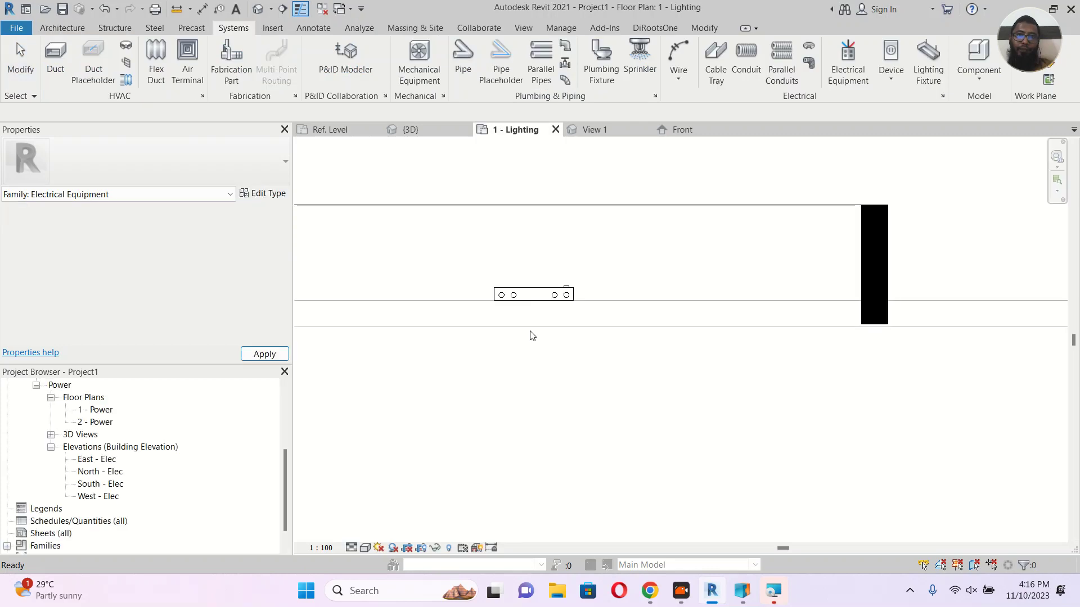
left_click(619, 206)
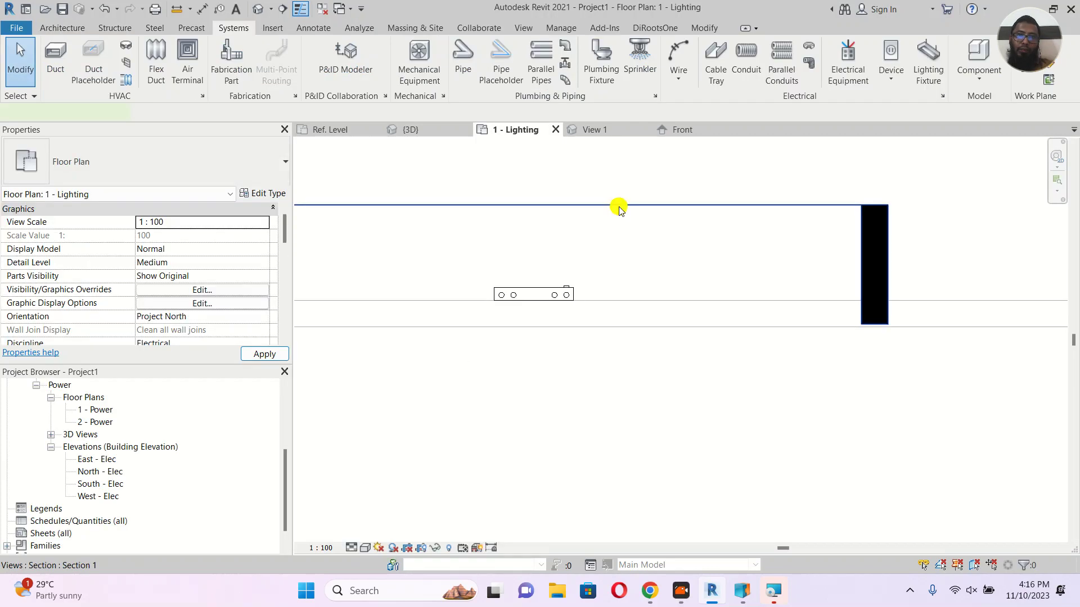
right_click(619, 209)
left_click(672, 287)
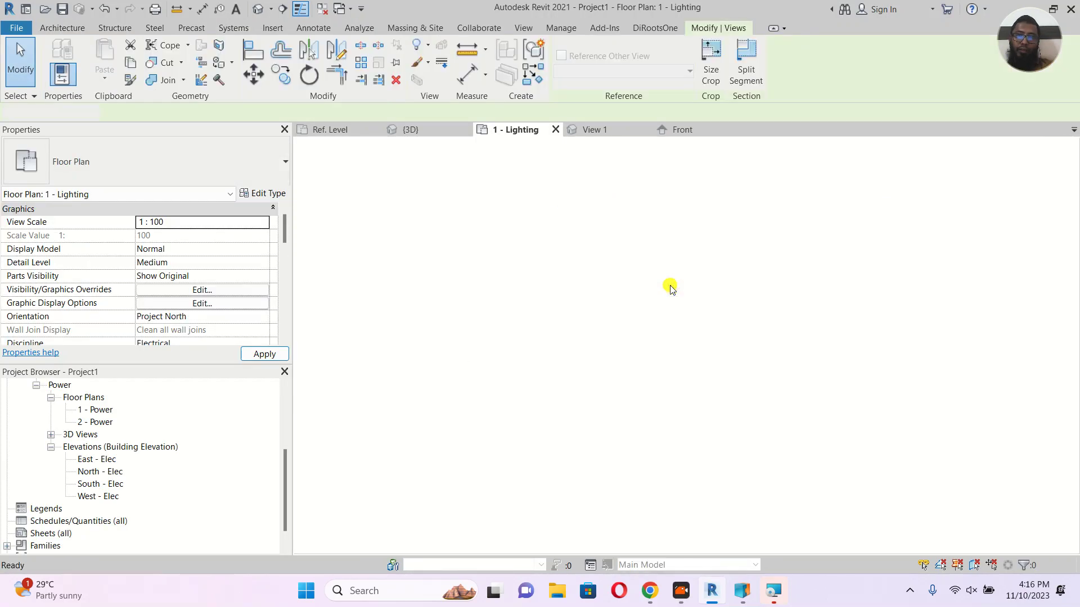
Draw a vertical 20 mm EMT conduit from the board's outermost connector up to an elevation of about 3409 mm.
scroll(663, 373, "up", 8)
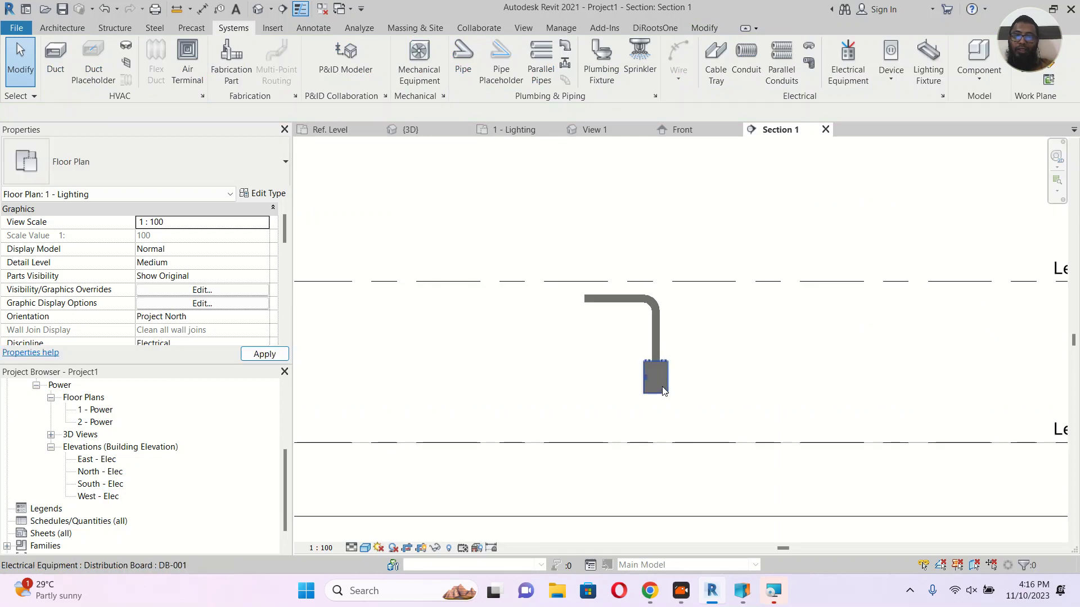
scroll(676, 345, "up", 4)
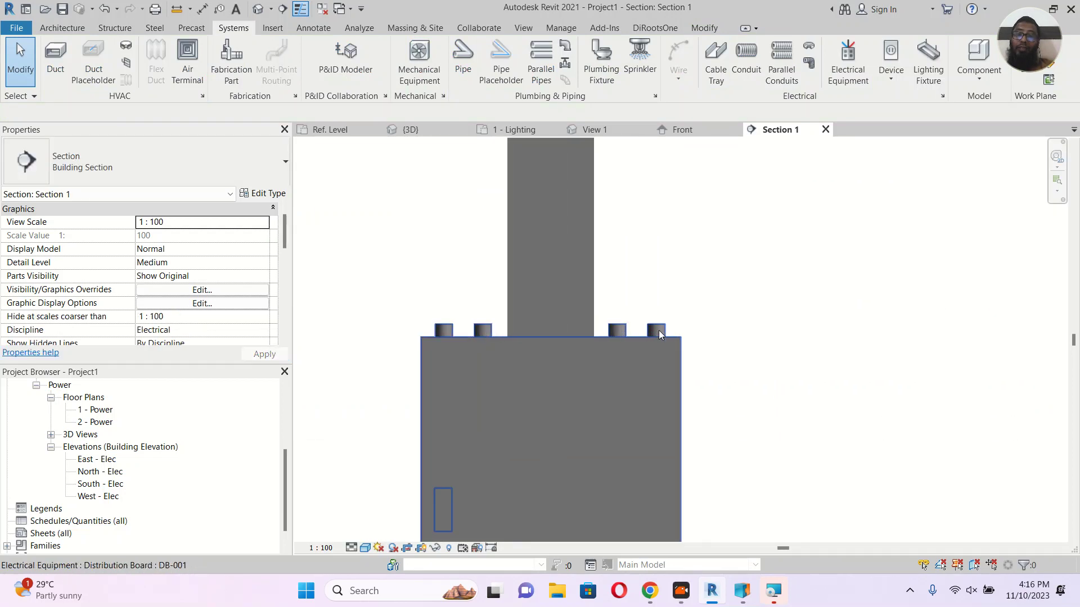
left_click(664, 333)
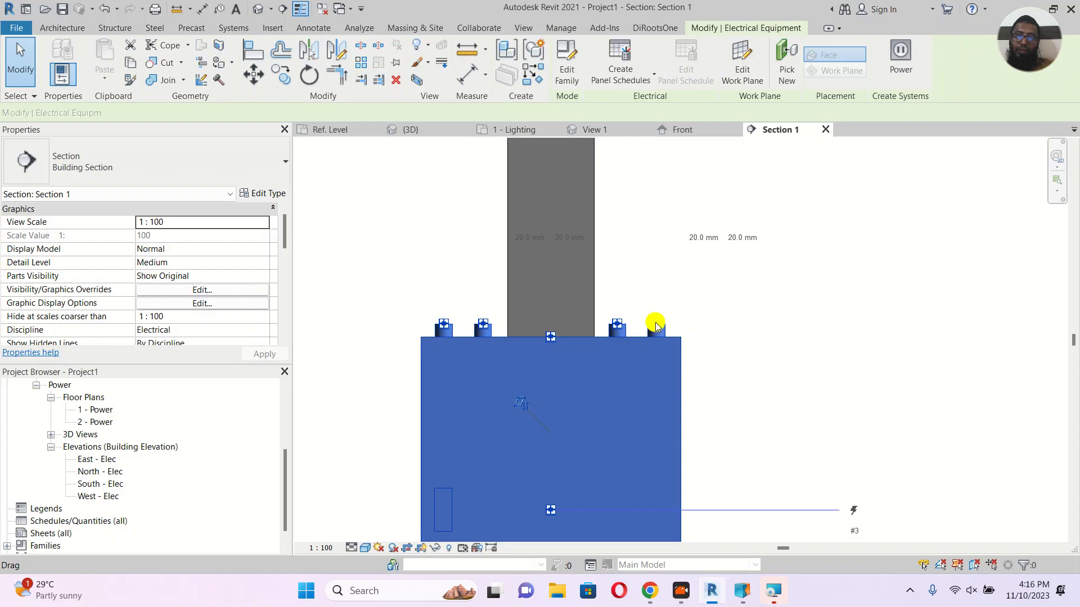
right_click(656, 326)
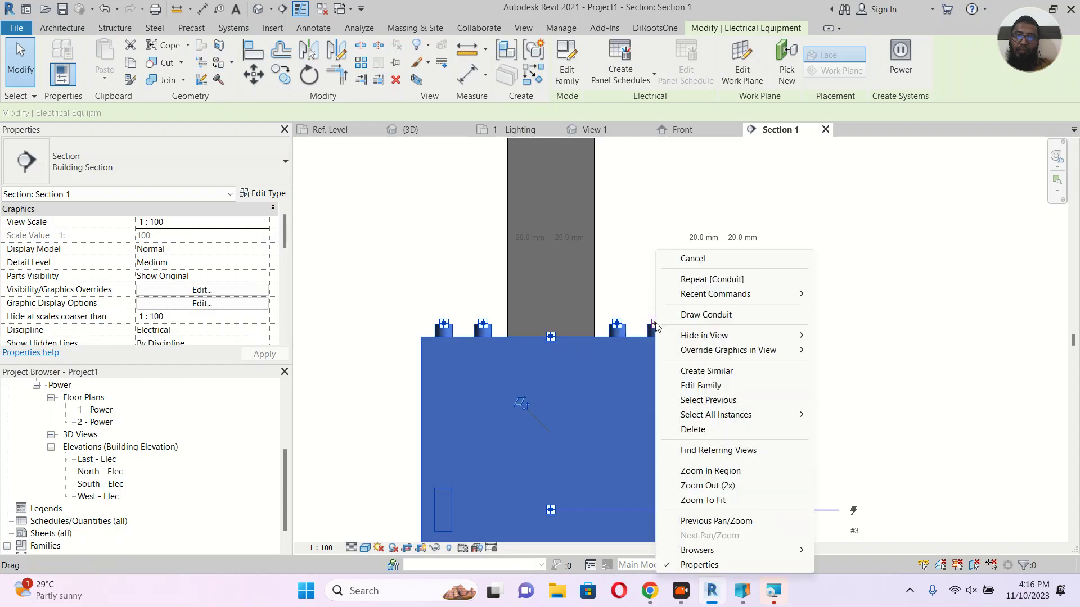
left_click(703, 314)
scroll(696, 421, "down", 4)
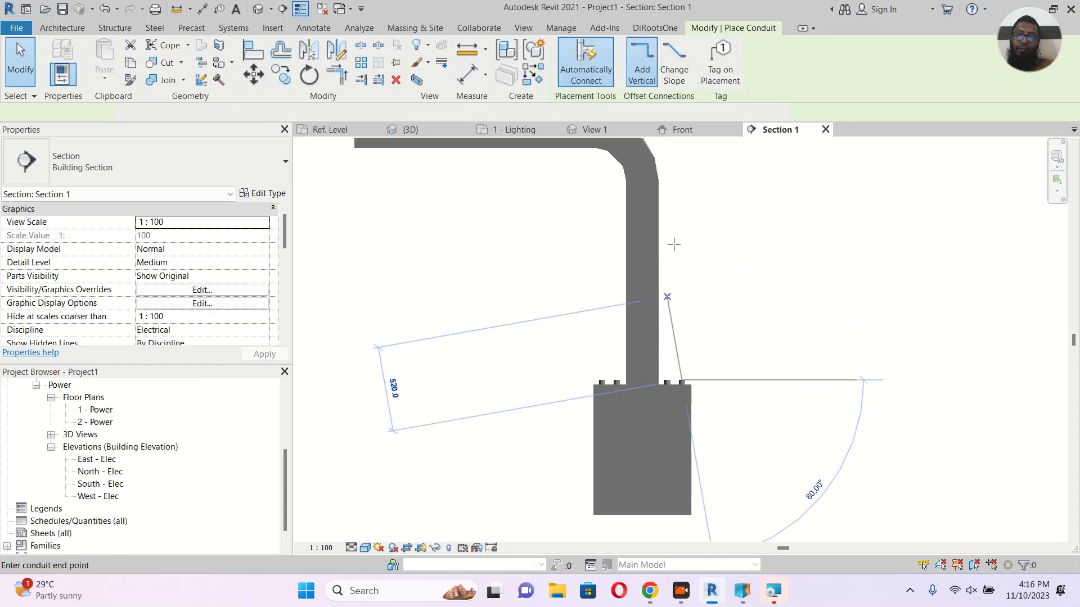
left_click(682, 158)
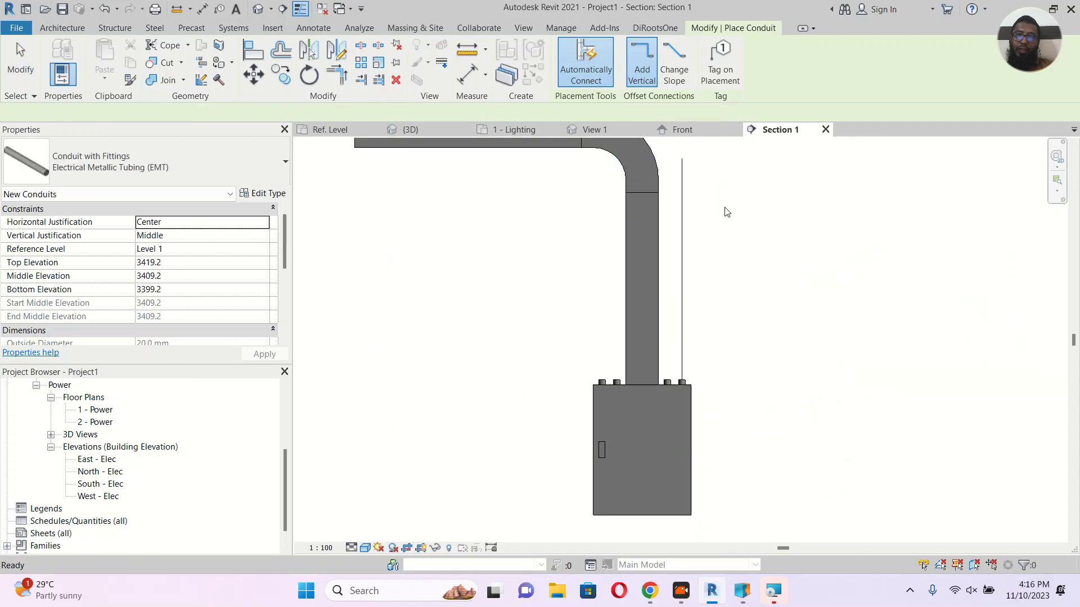
key("Escape")
key("Escape")
Set the section view's detail level to Fine.
left_click(351, 548)
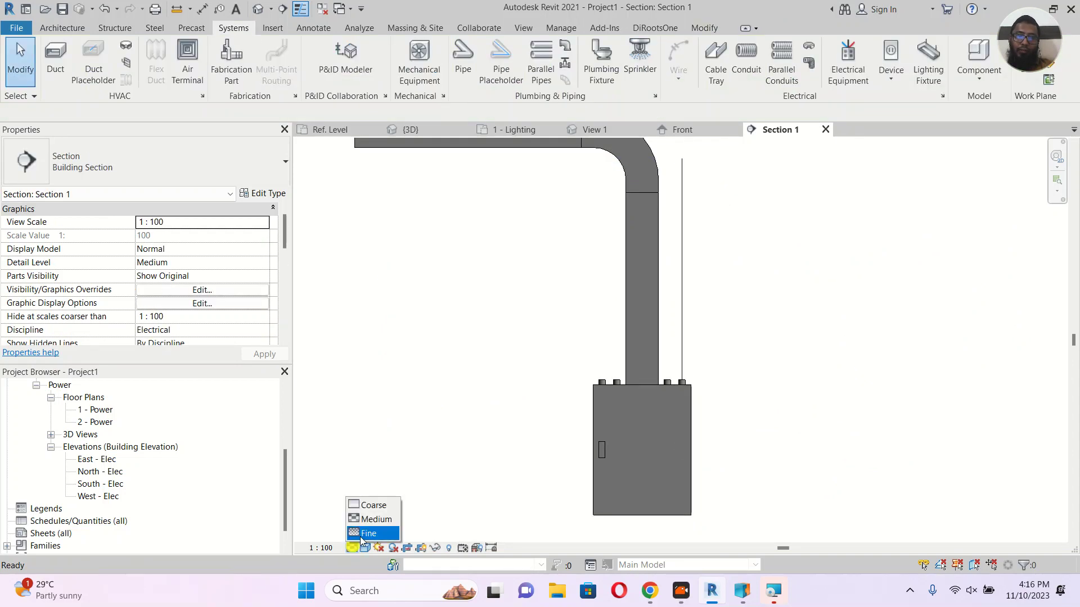
left_click(360, 534)
scroll(700, 379, "up", 2)
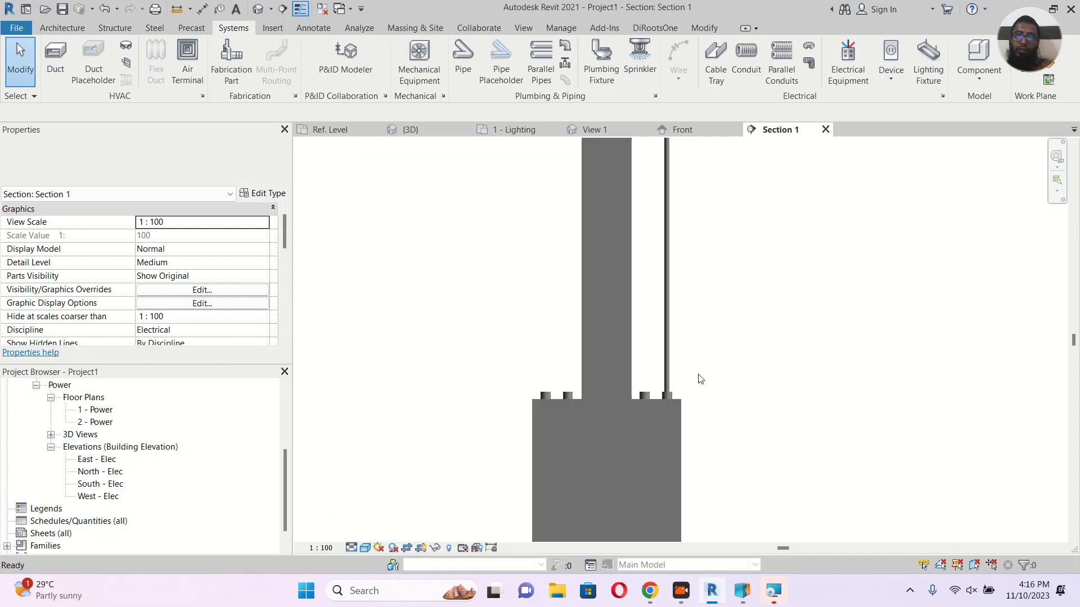
scroll(700, 380, "up", 1)
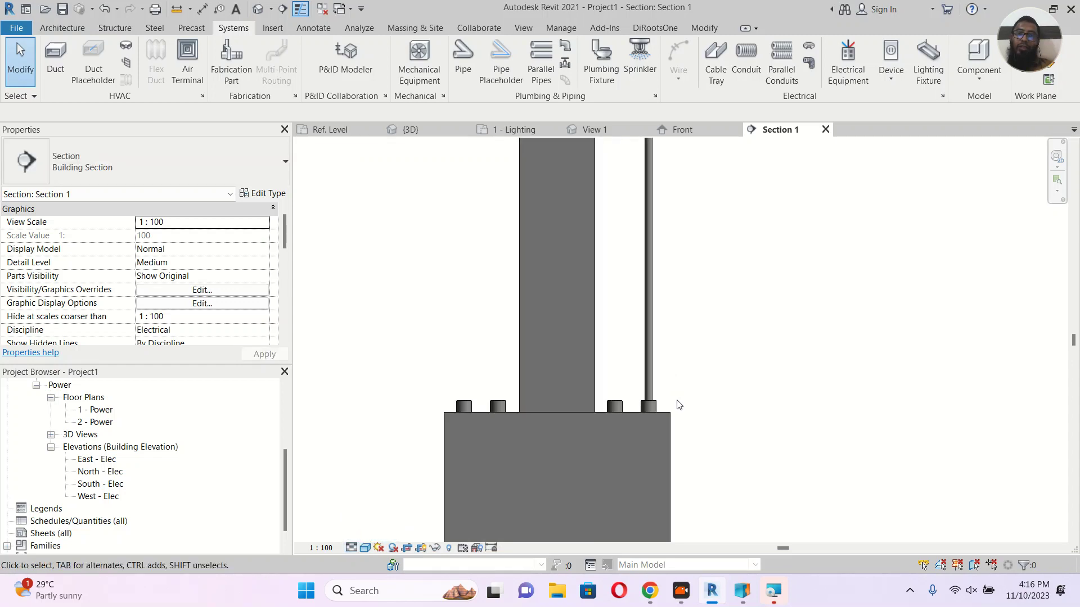
Draw a 20 mm conduit from the connector beside the first conduit, rising about 1700 mm and turning 90° horizontally away from the cable tray.
left_click(616, 405)
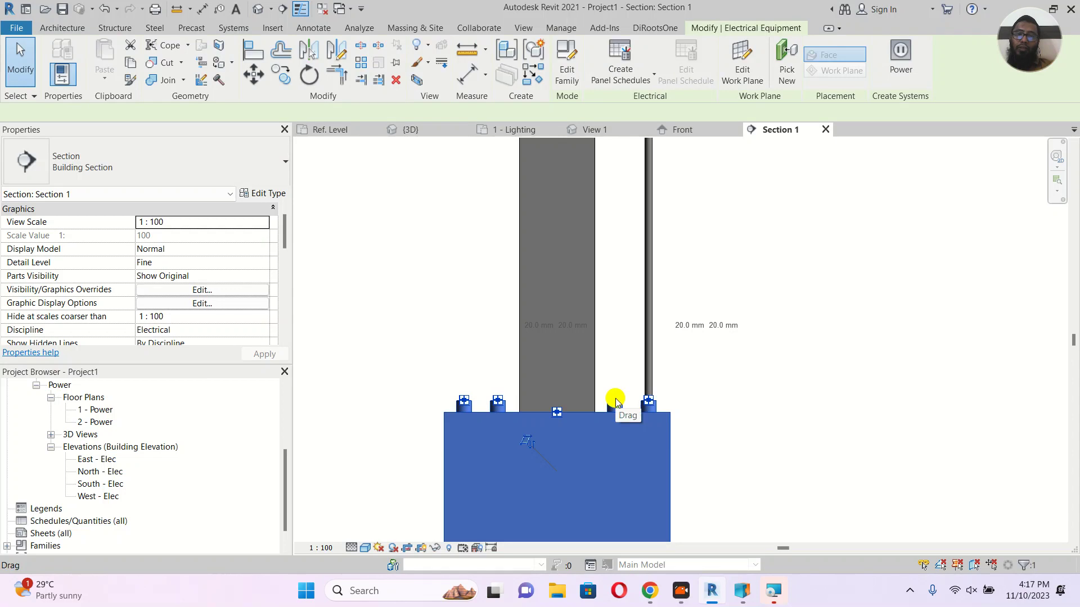
right_click(615, 401)
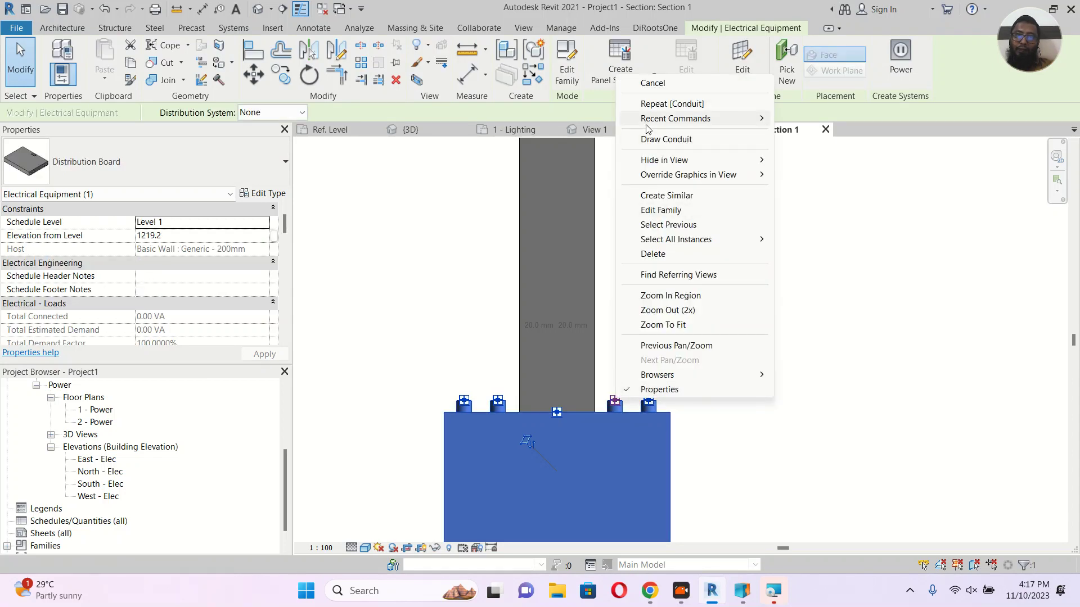
left_click(656, 139)
scroll(630, 369, "down", 3)
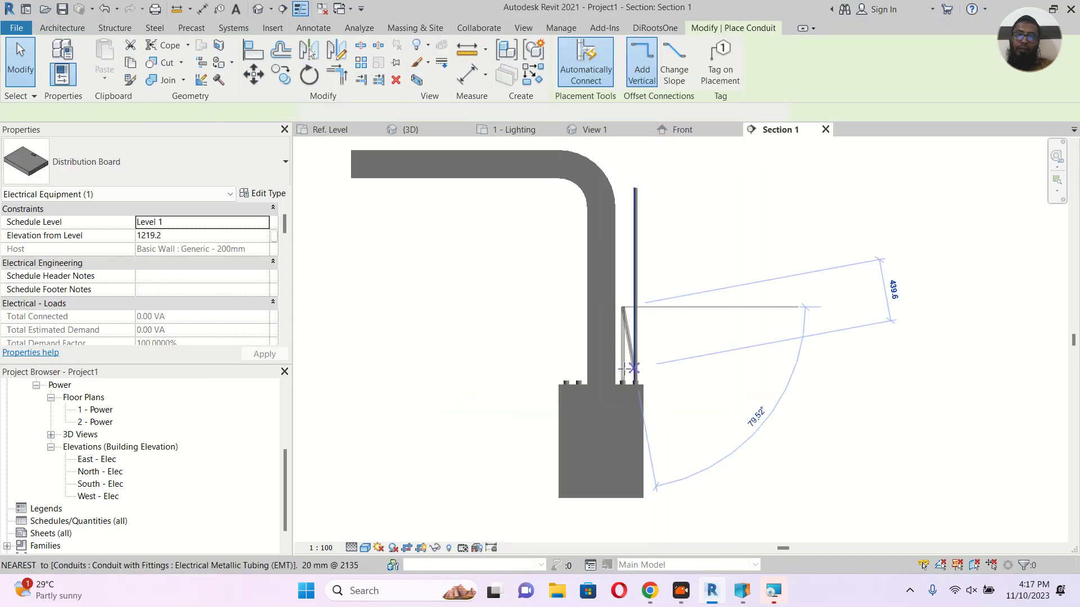
scroll(628, 367, "down", 2)
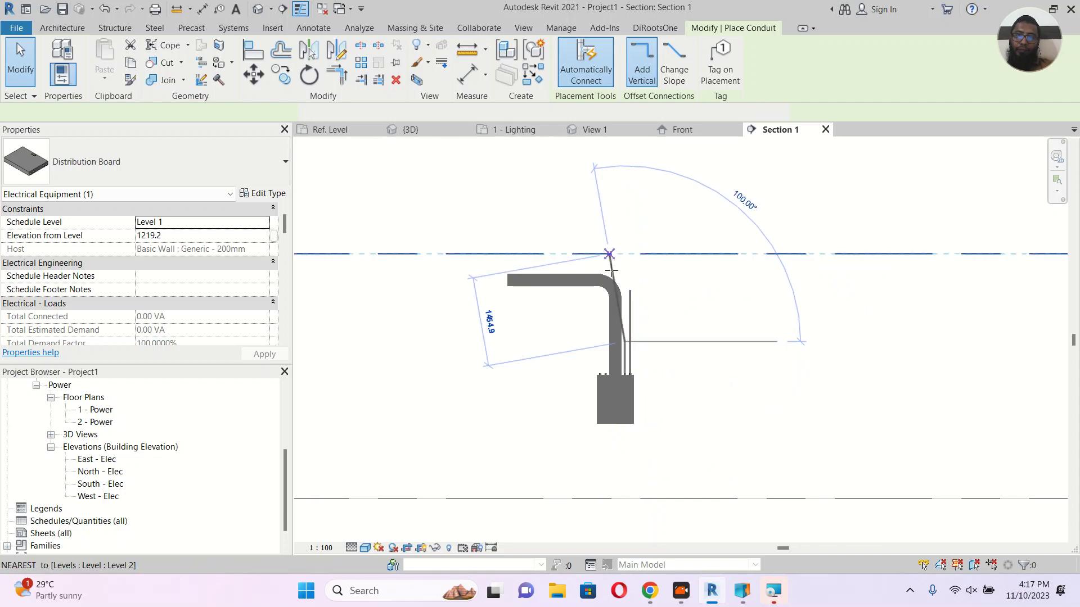
scroll(616, 265, "up", 2)
left_click(633, 263)
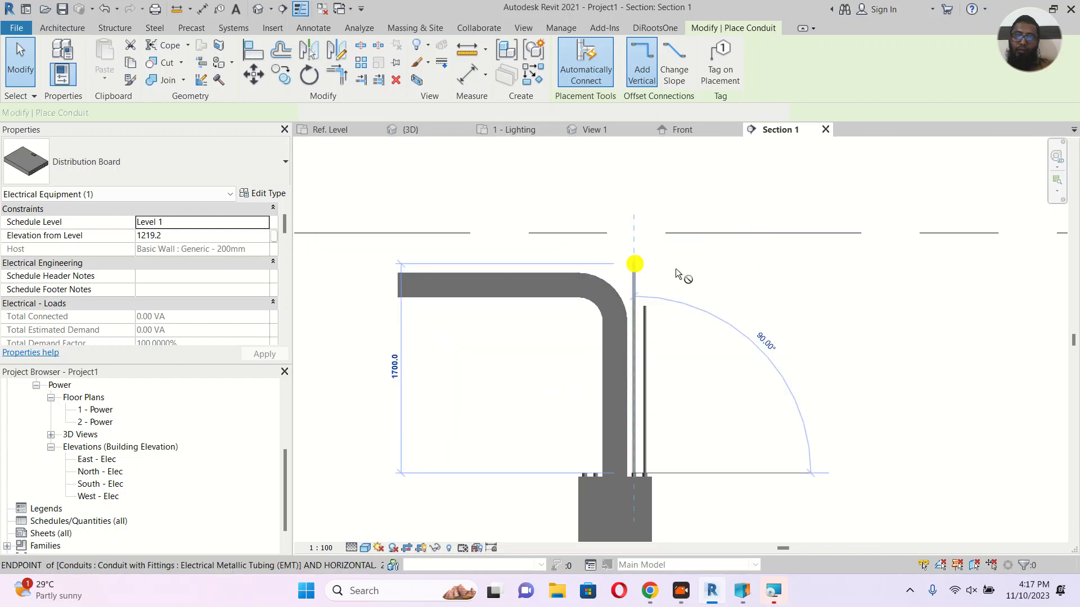
left_click(797, 264)
key("Escape")
scroll(661, 329, "up", 2)
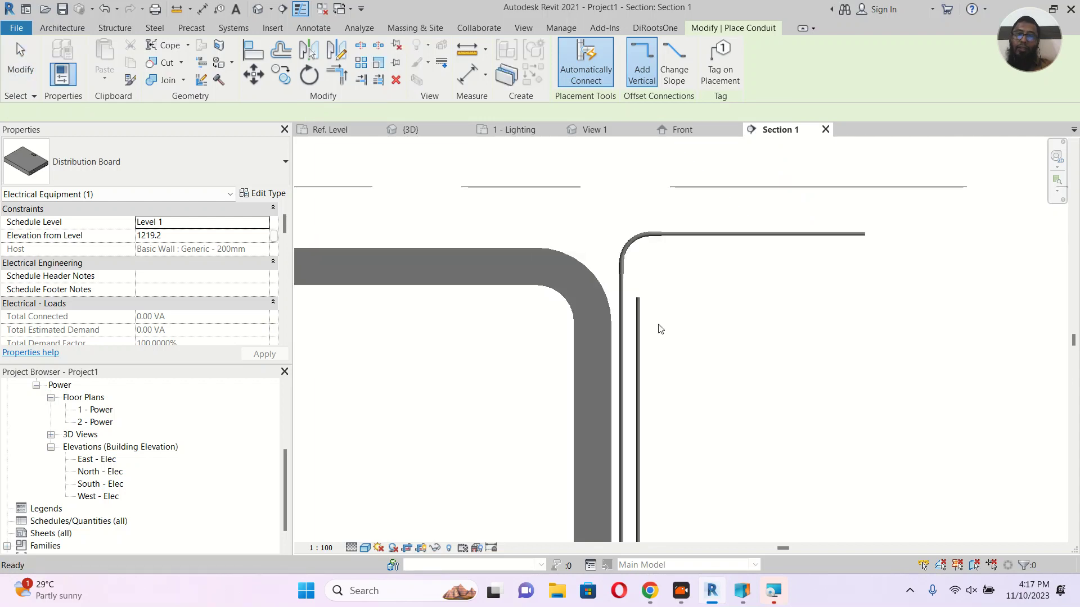
key("Escape")
scroll(653, 321, "down", 2)
key("Escape")
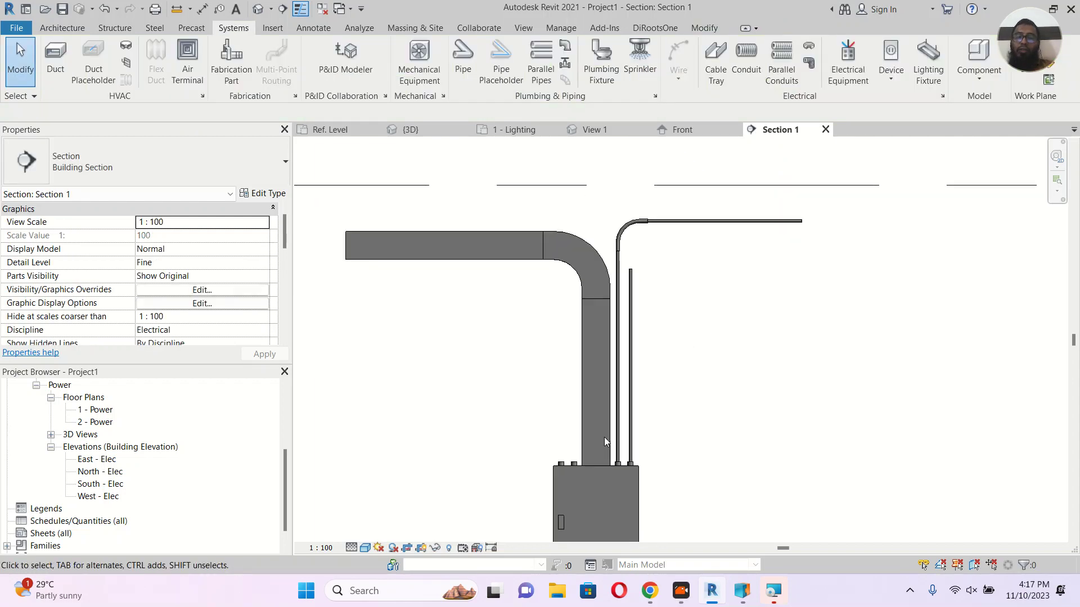
Examine the conduits at the board's connectors and check the outermost conduit's diameter.
middle_click_drag(626, 441, 645, 382)
scroll(600, 387, "up", 1)
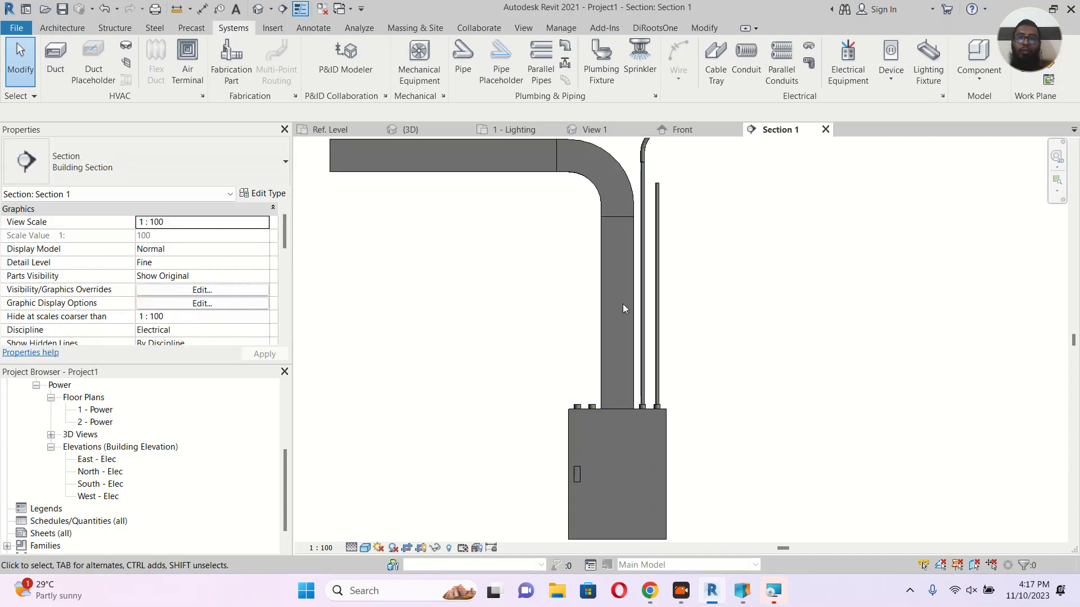
scroll(652, 416, "up", 2)
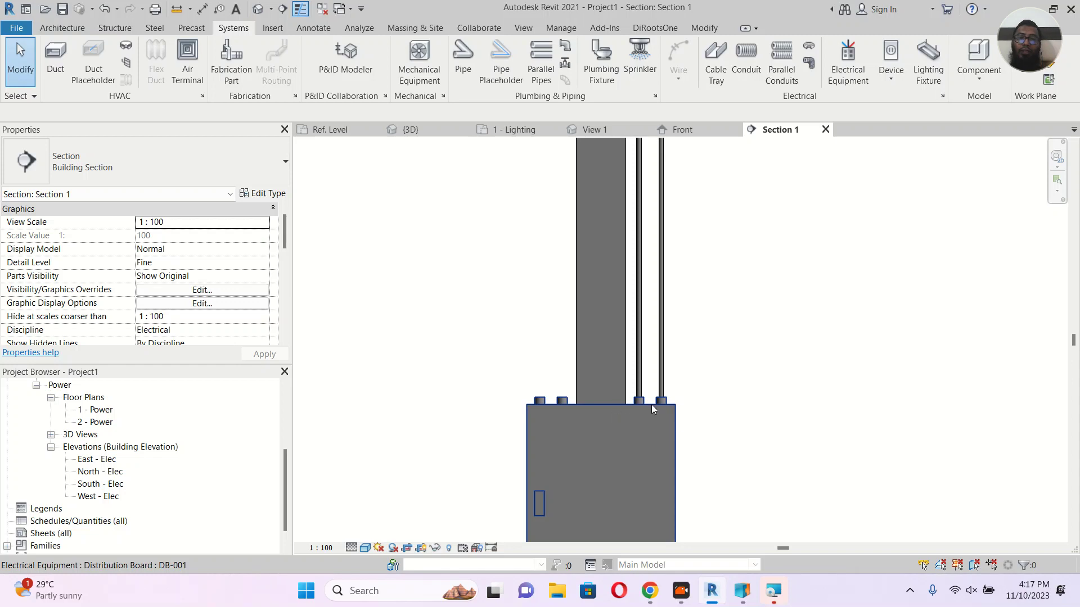
left_click(663, 271)
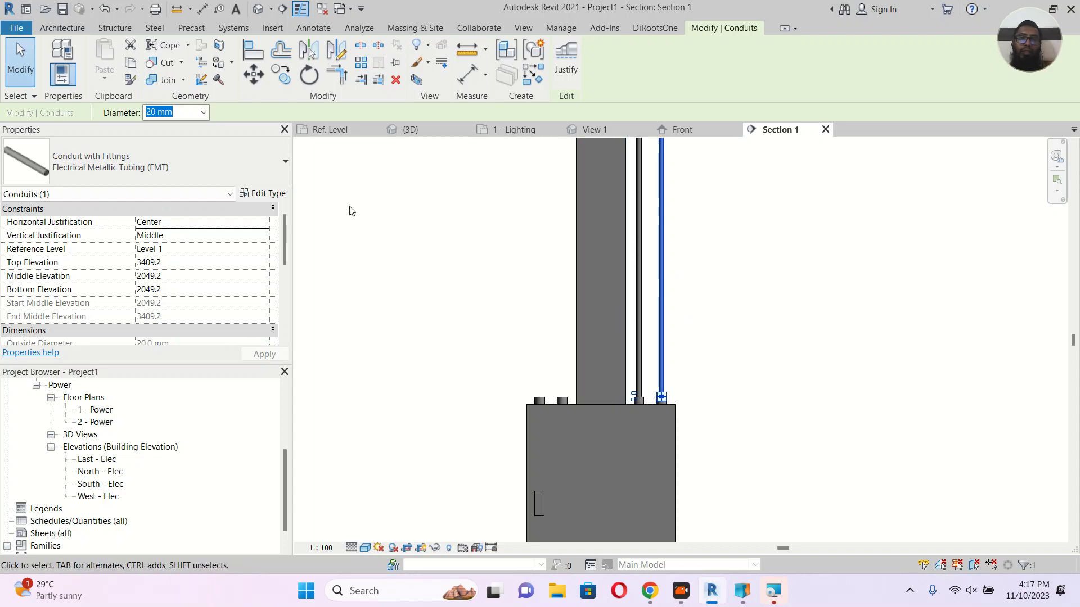
In the Distribution Board family, associate the outermost conduit connector's diameter with a new instance parameter named Conduit Size, grouped under Dimensions.
left_click(349, 134)
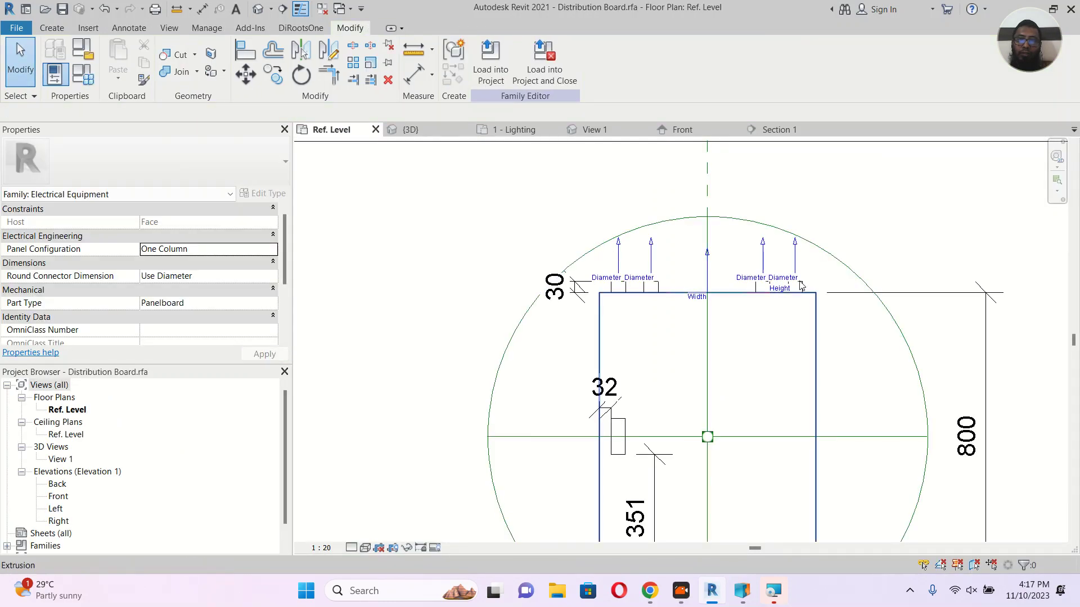
left_click(795, 254)
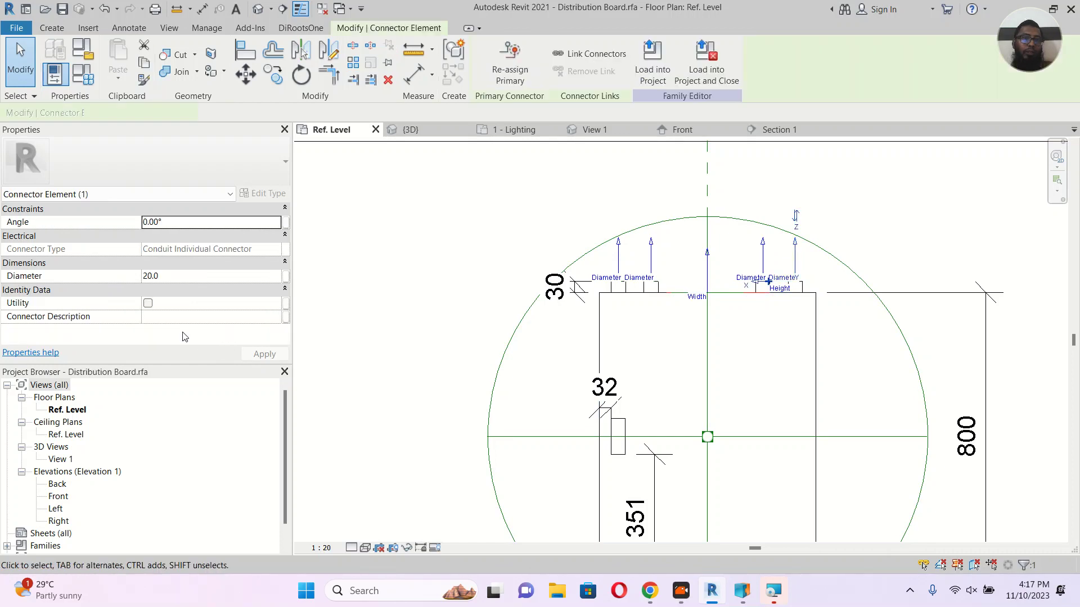
left_click(286, 276)
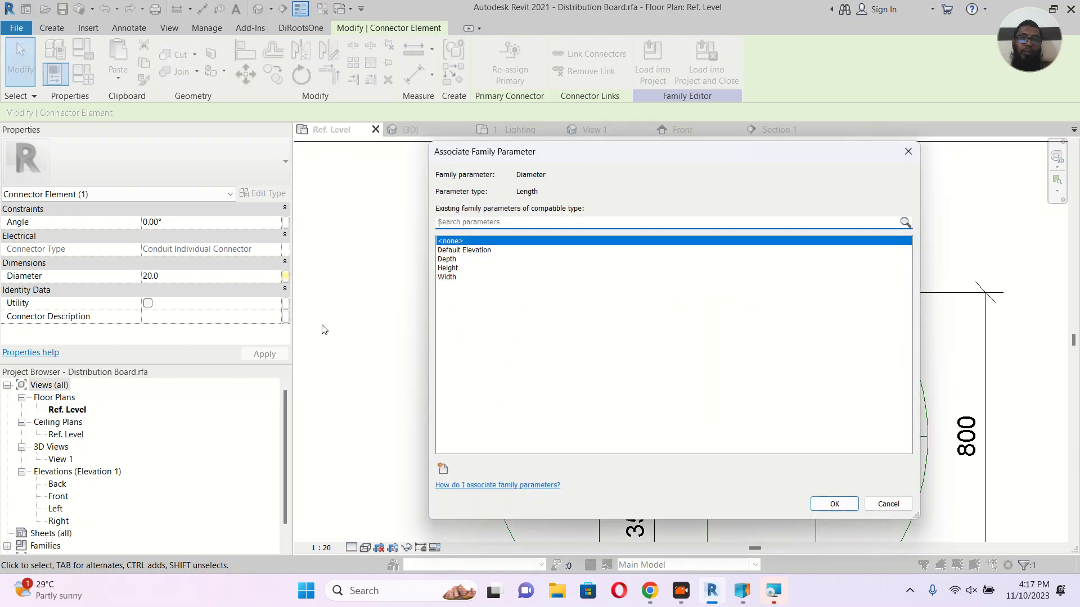
left_click(443, 469)
type("Conduit Size")
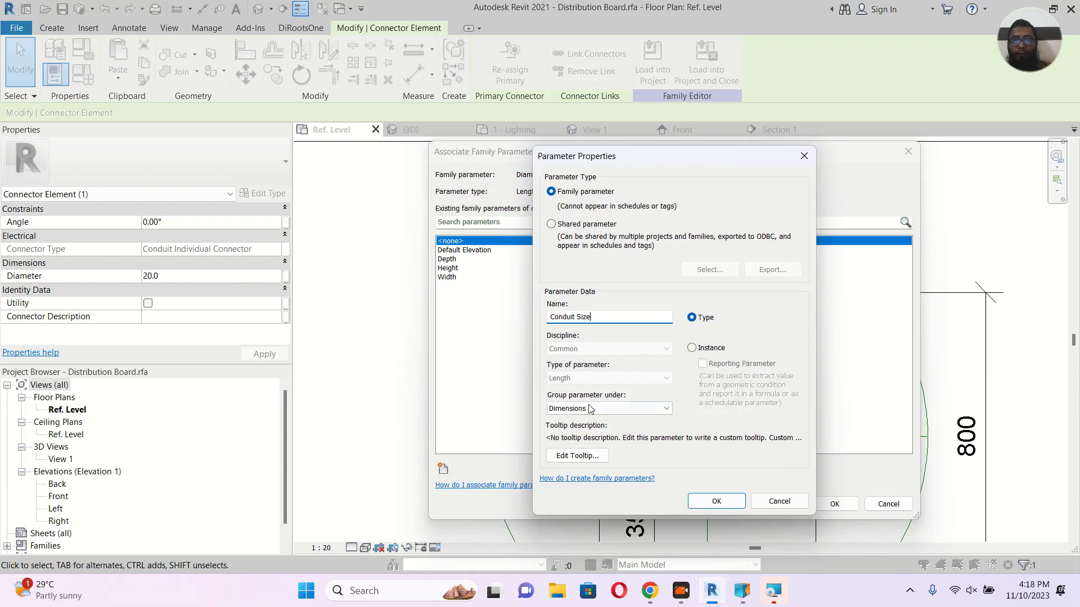
left_click(703, 348)
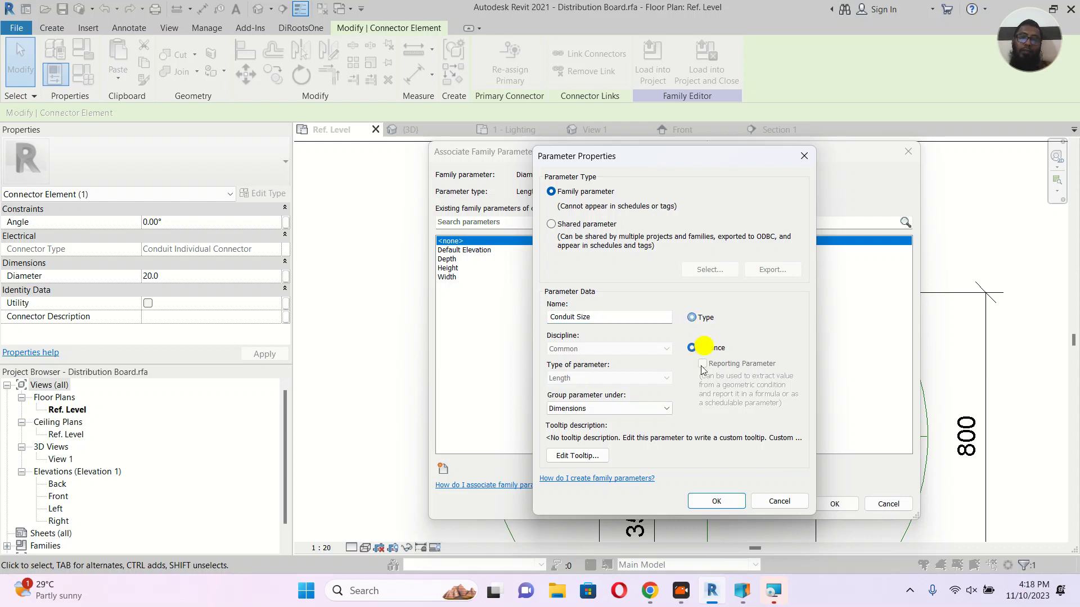
left_click(714, 502)
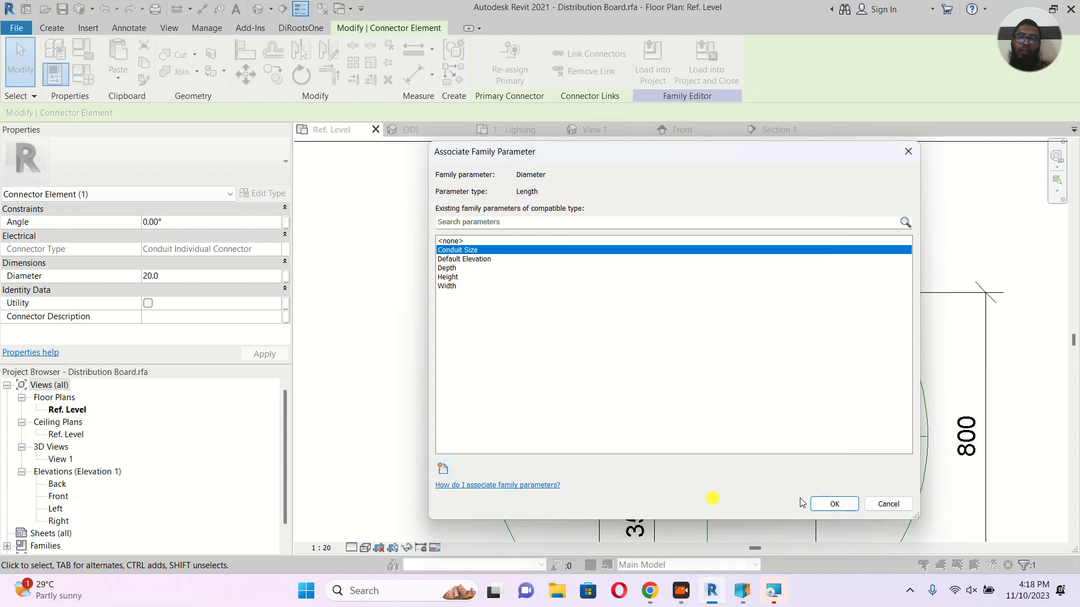
left_click(835, 505)
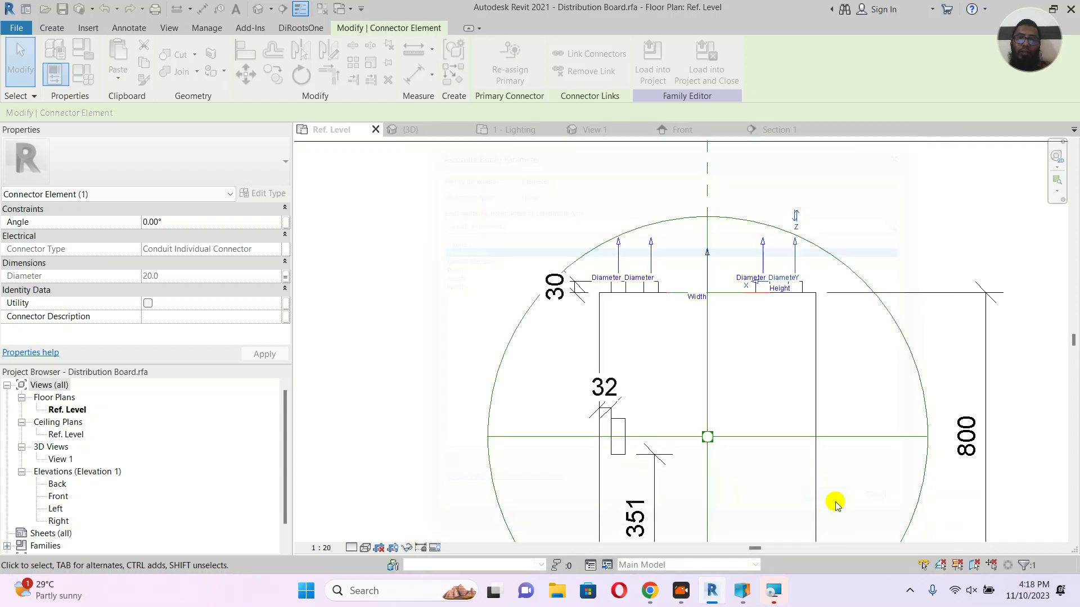
scroll(796, 253, "up", 3)
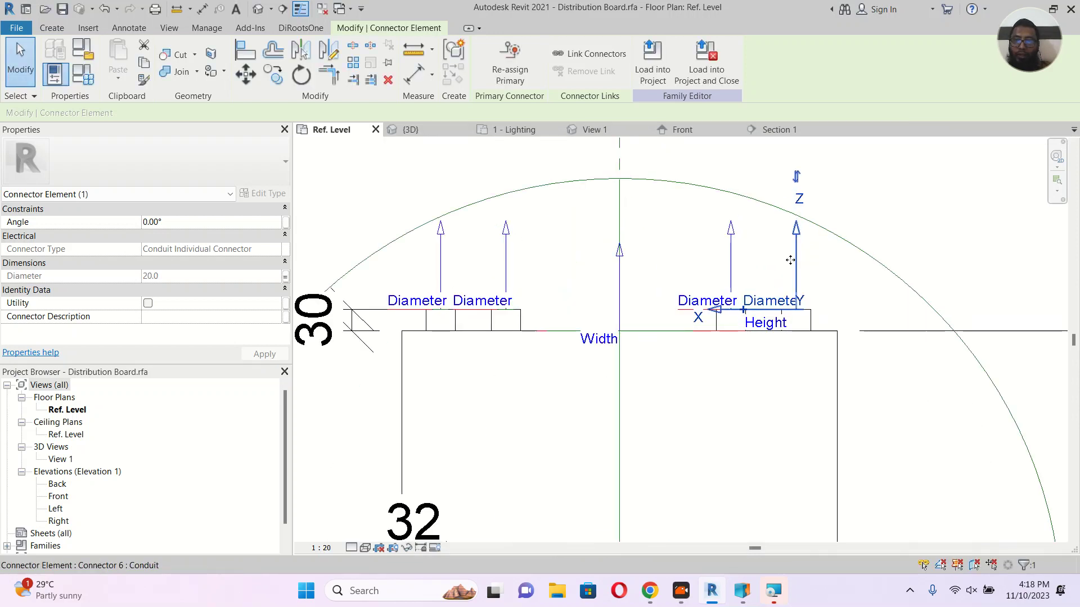
left_click(809, 339)
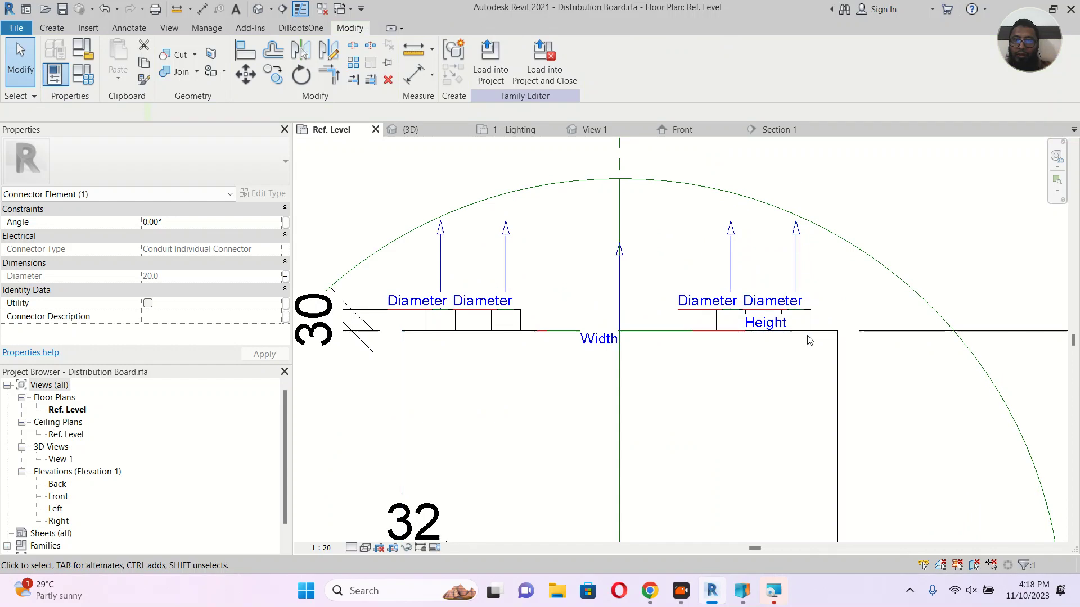
left_click(796, 275)
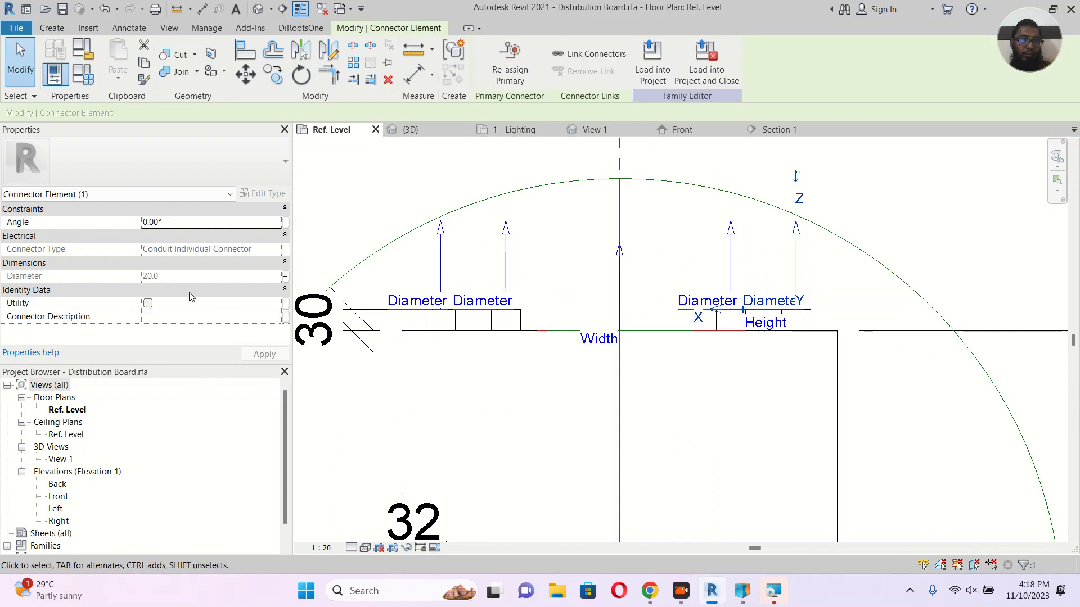
scroll(579, 309, "down", 3)
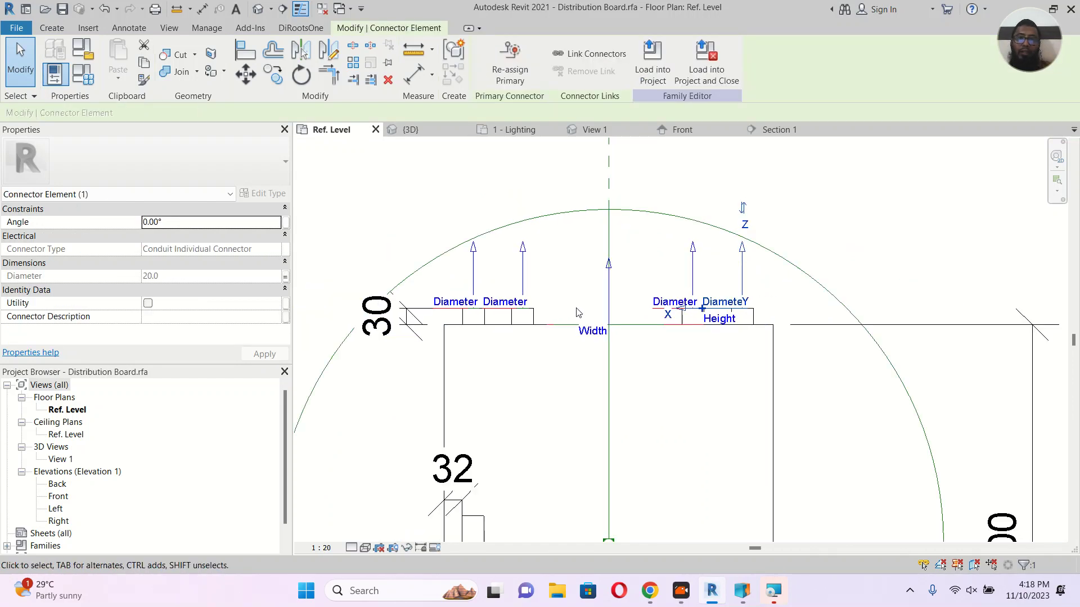
Reload the Distribution Board family into the project, overwriting the existing version, and return to the Section 1 view.
left_click(609, 199)
left_click(491, 56)
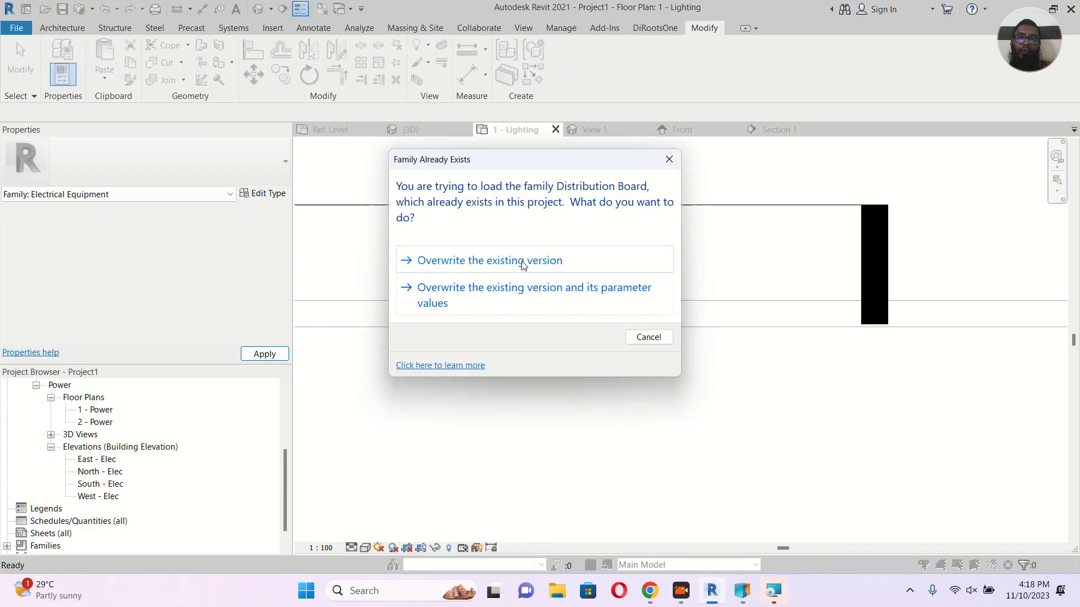
left_click(523, 262)
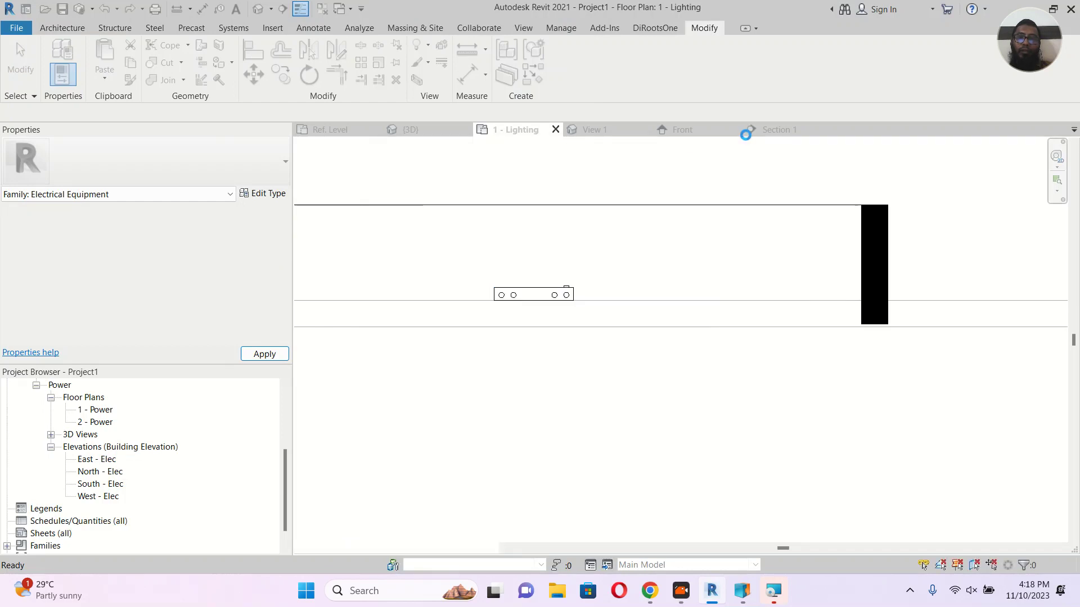
left_click(763, 132)
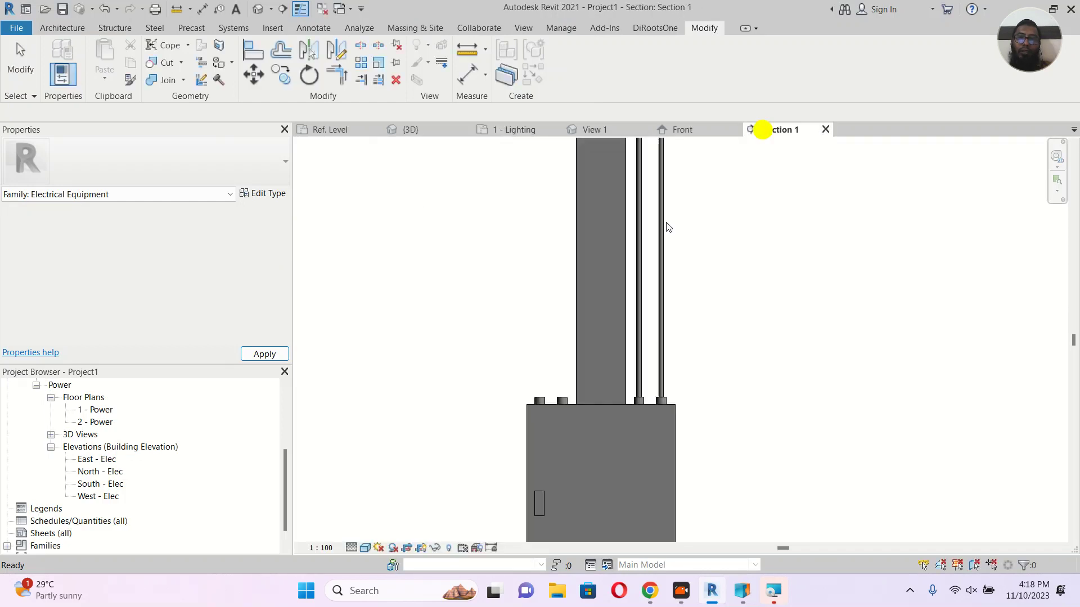
Delete the vertical conduit attached to the board's outermost connector.
scroll(753, 307, "down", 2)
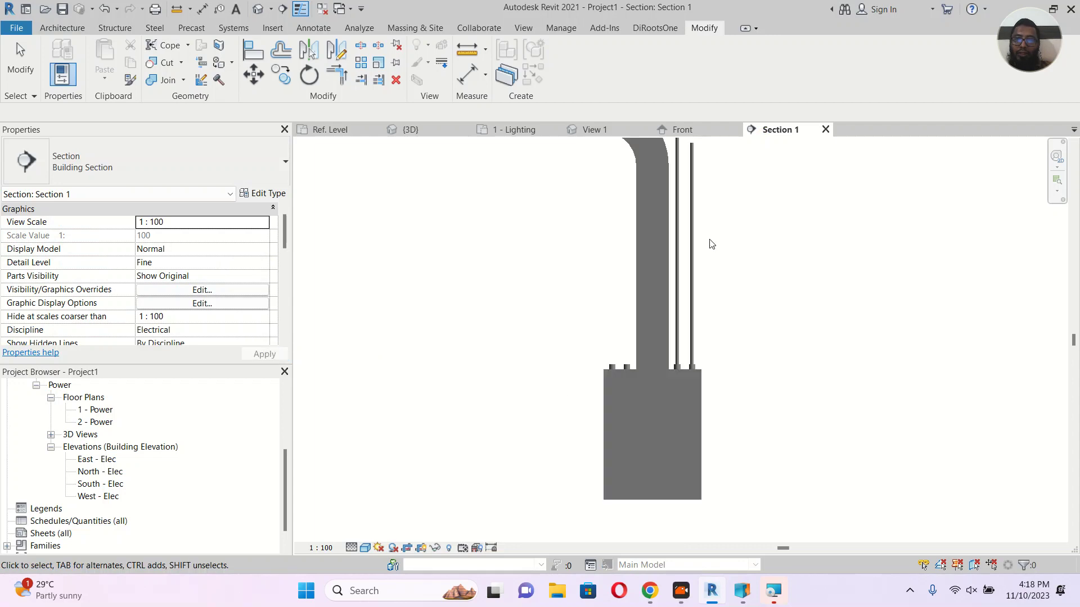
left_click(698, 235)
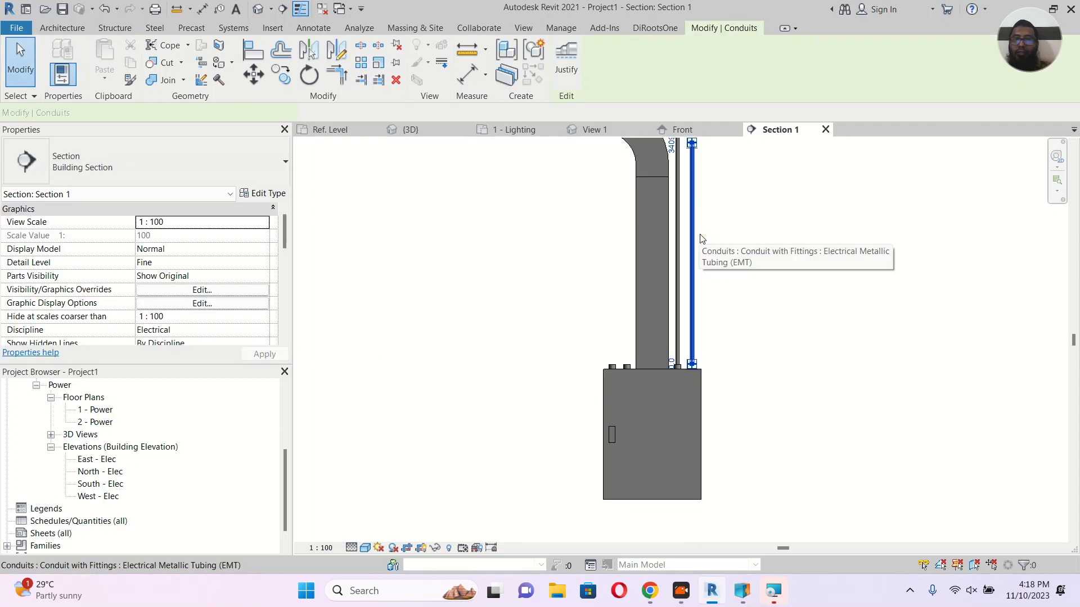
key("Delete")
Set the placed Distribution Board's Conduit Size to 50 mm and check the outermost connector's diameter label.
scroll(687, 374, "up", 5)
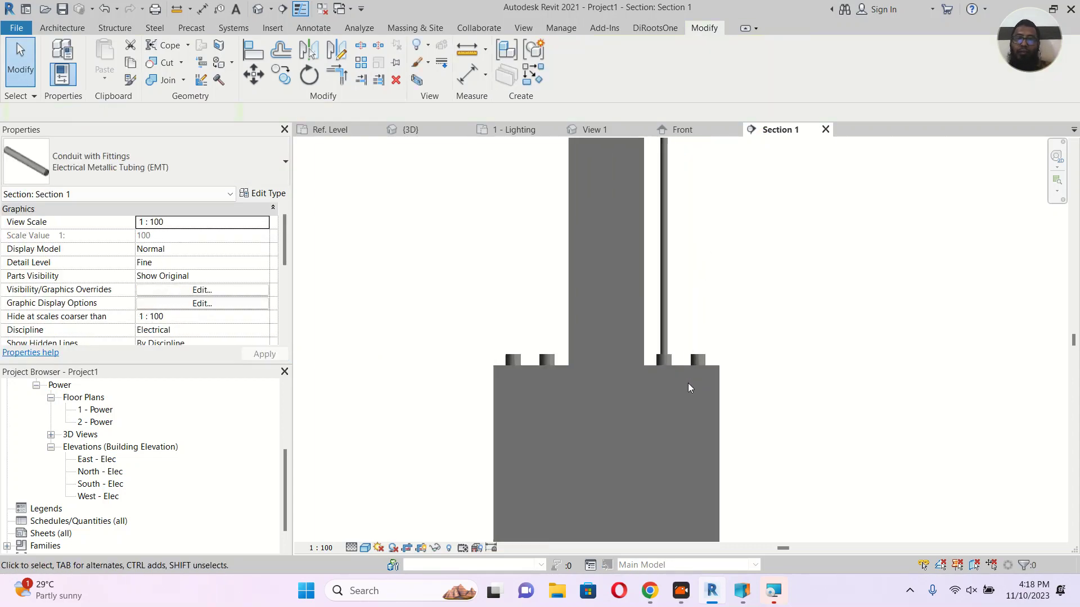
left_click(725, 372)
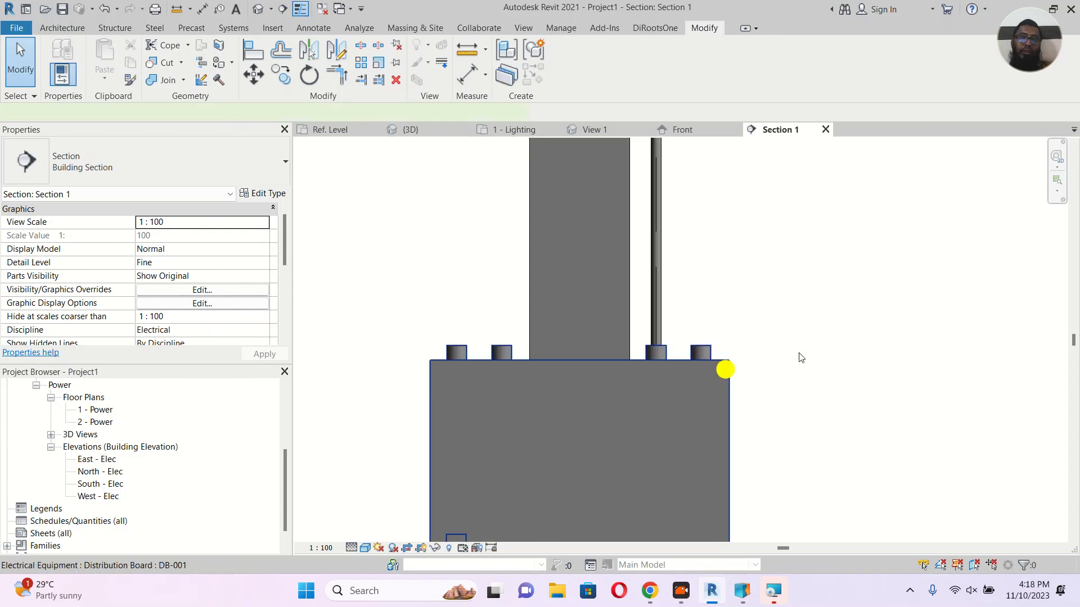
scroll(220, 312, "down", 8)
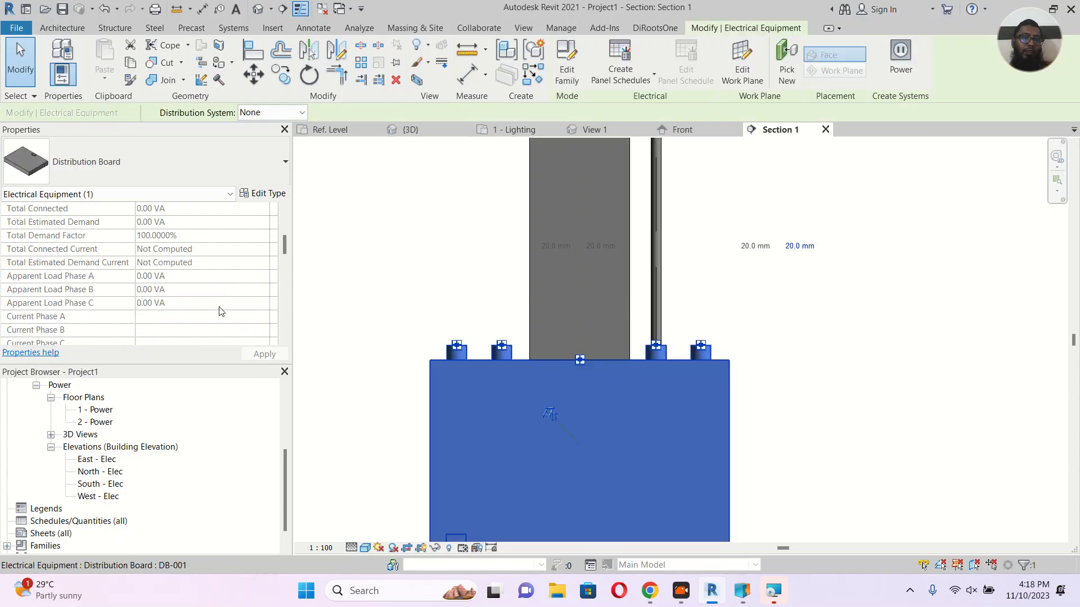
scroll(221, 311, "up", 3)
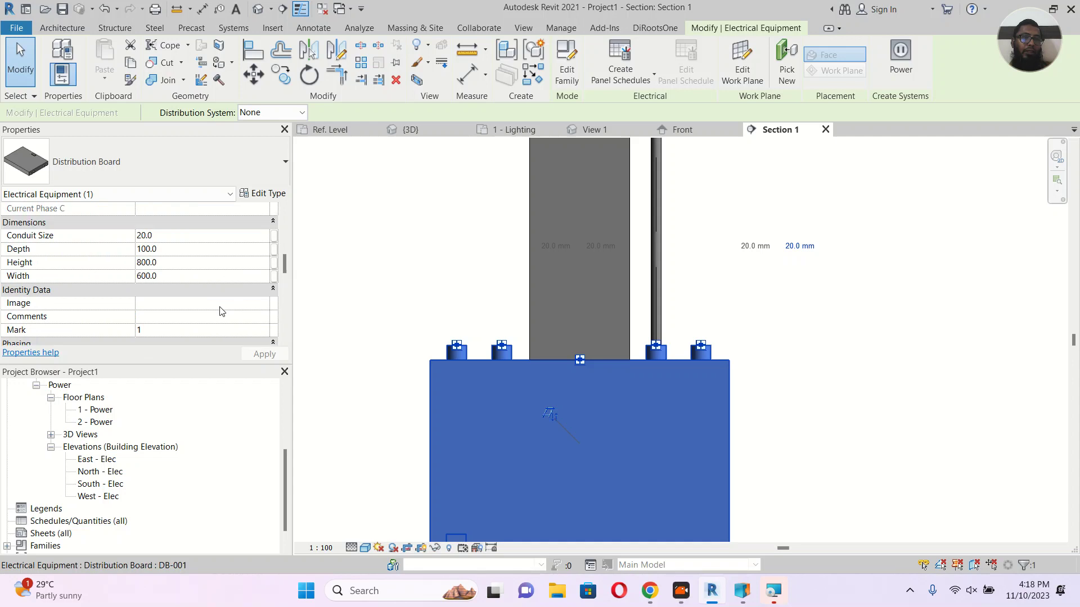
left_click(171, 236)
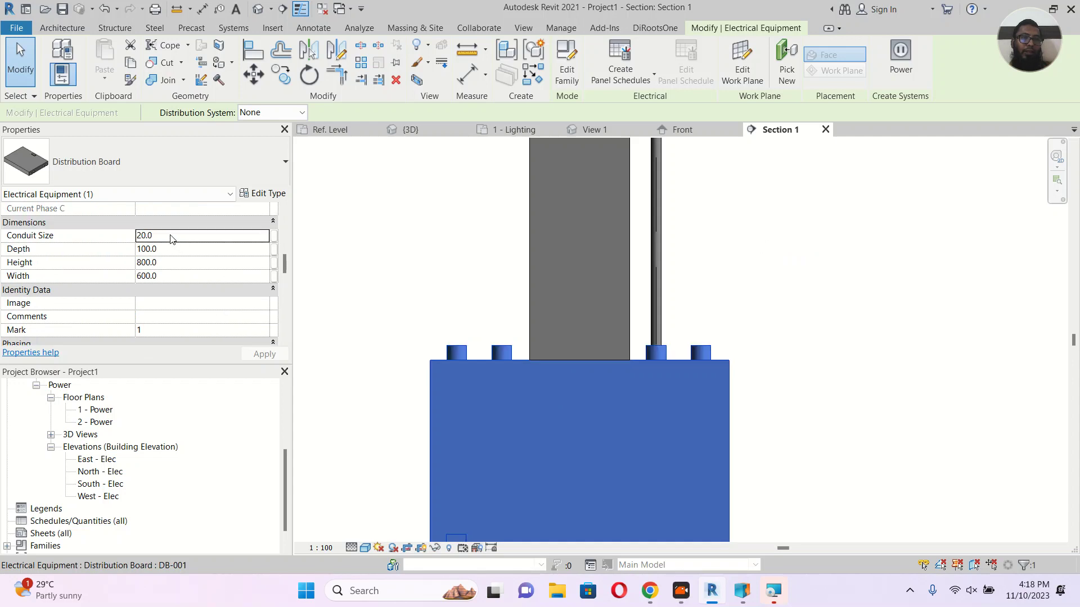
type("50")
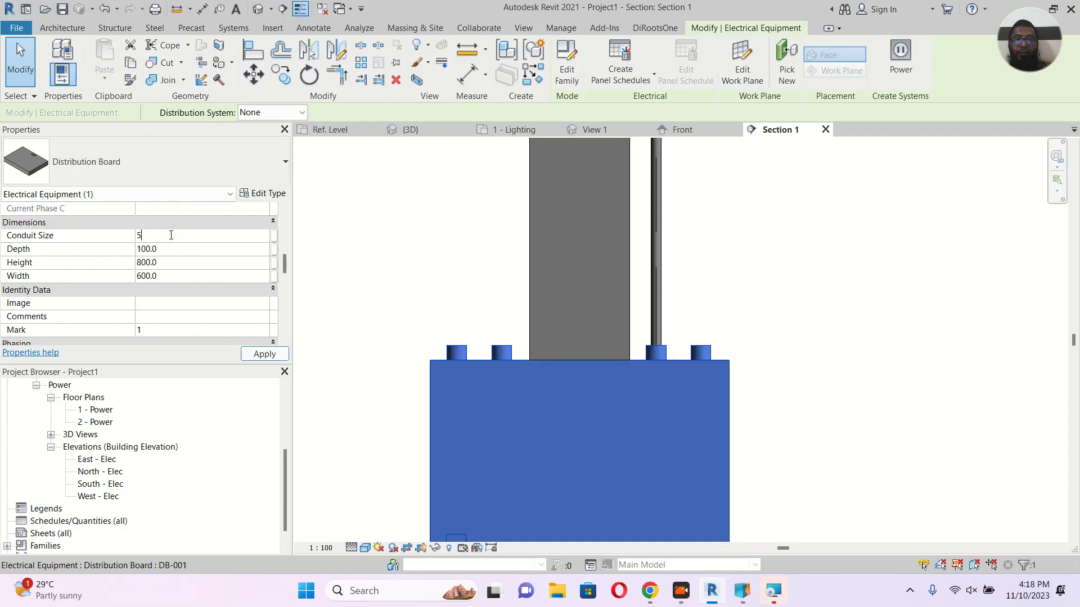
left_click(780, 302)
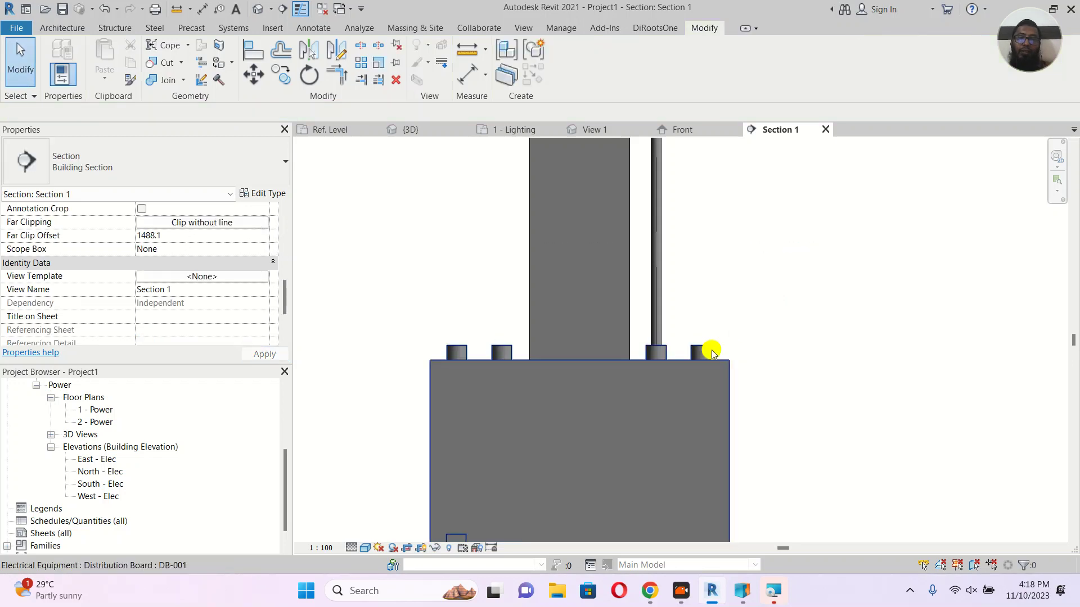
left_click(702, 351)
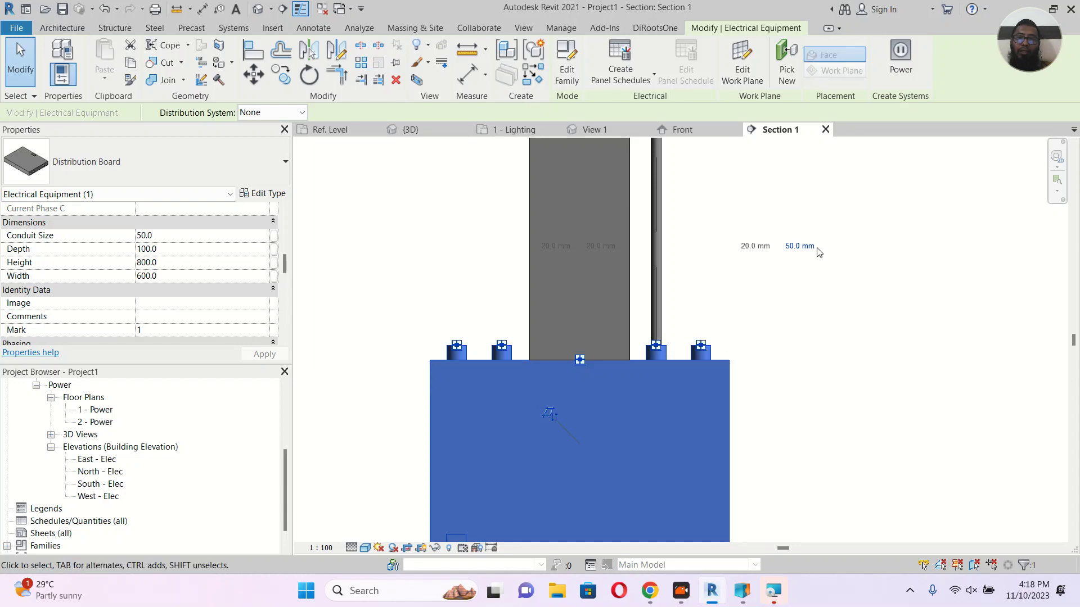
Draw a 53 mm EMT conduit from the outermost connector up to about 2989 mm elevation, turning 90° horizontally away from the cable tray.
right_click(702, 347)
left_click(753, 85)
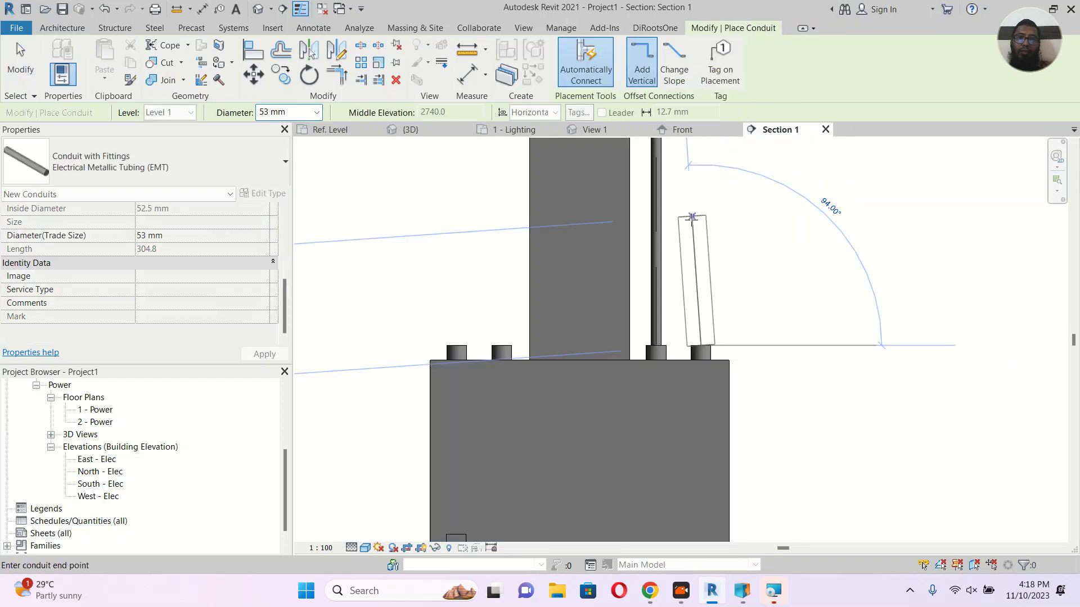
scroll(698, 242, "down", 2)
middle_click_drag(700, 251, 694, 419)
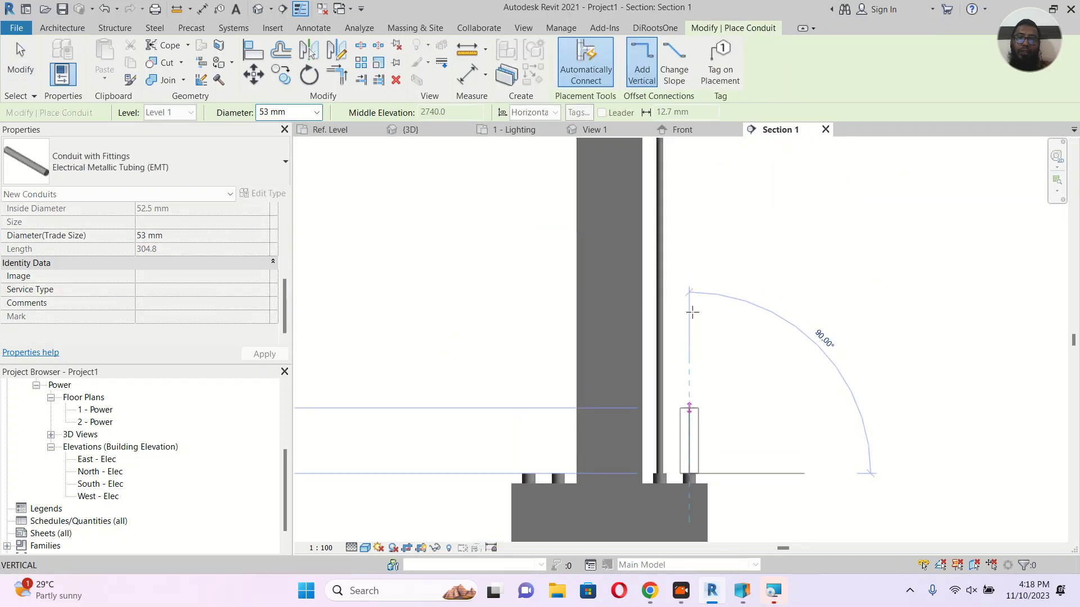
left_click(689, 167)
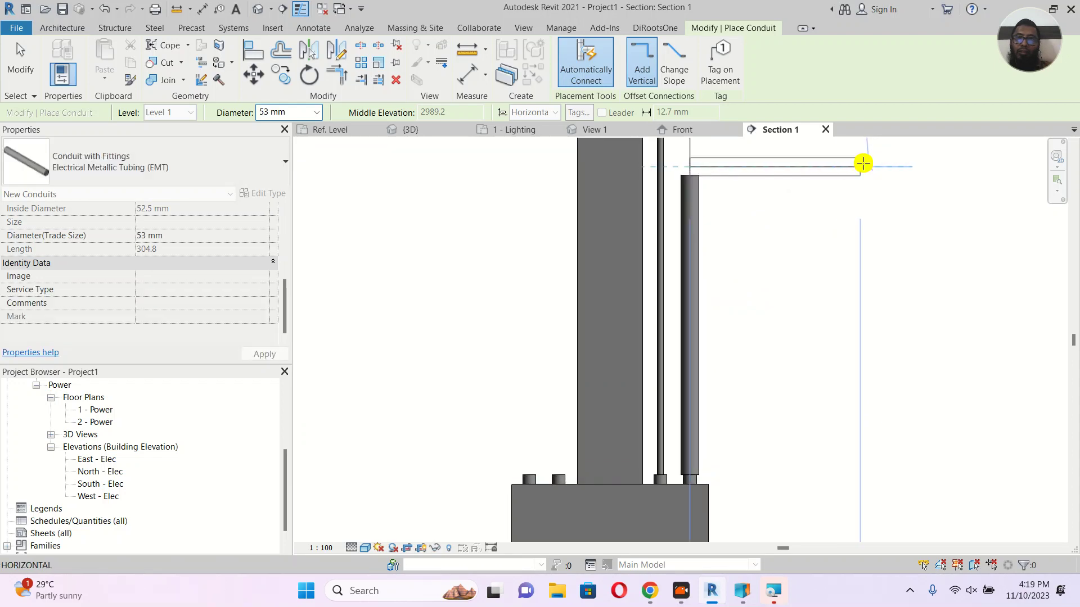
left_click(862, 166)
key("Escape")
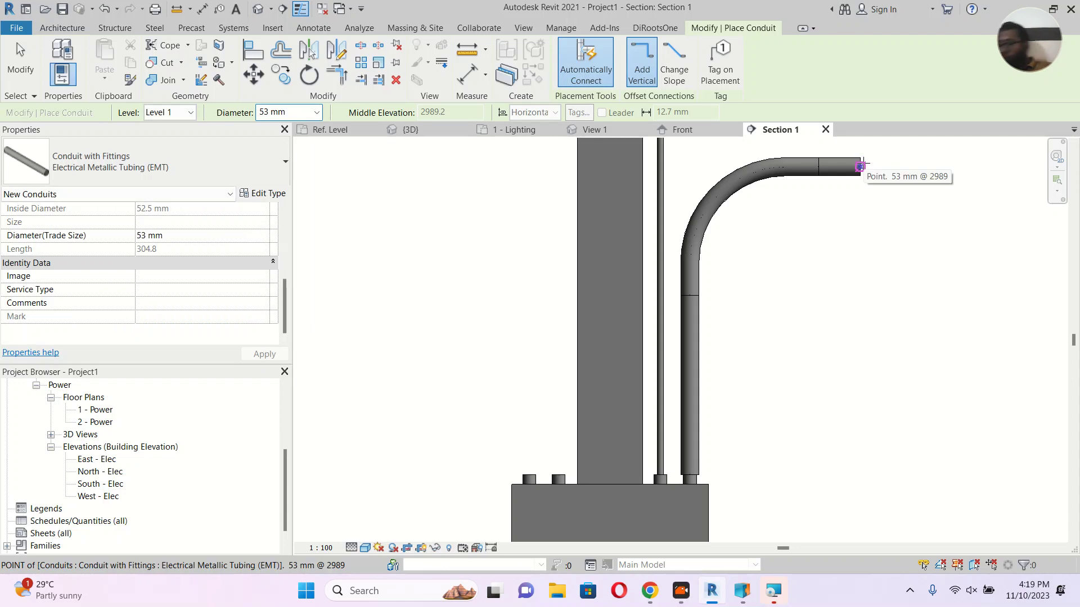
key("Escape")
key("Escape")
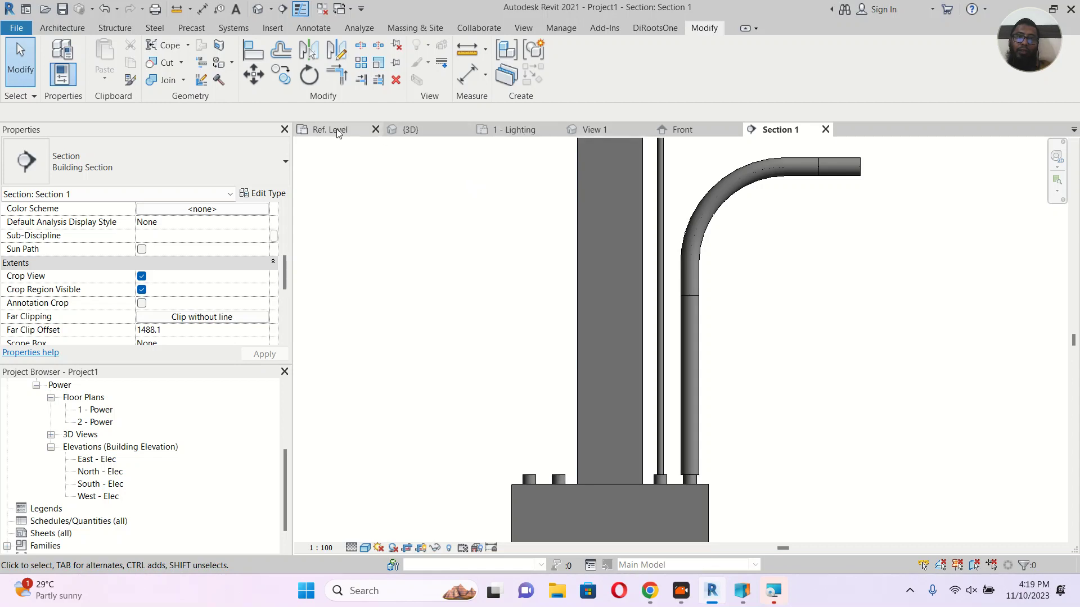
Examine the family parameters available for the cable tray connector's height in the Front elevation, leave it unassociated, and return to Ref. Level.
left_click(427, 128)
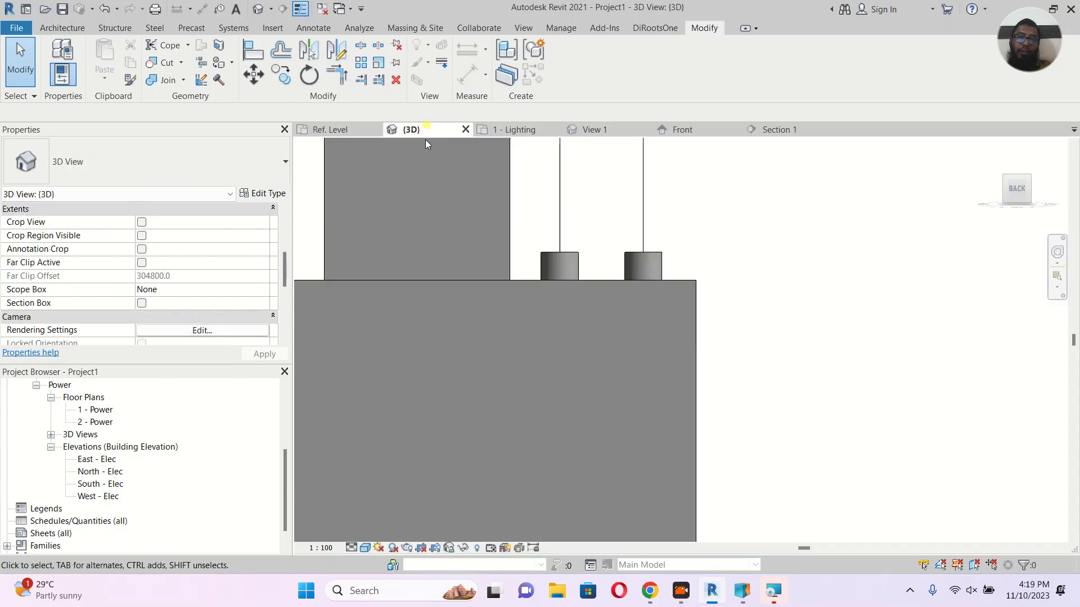
left_click(710, 138)
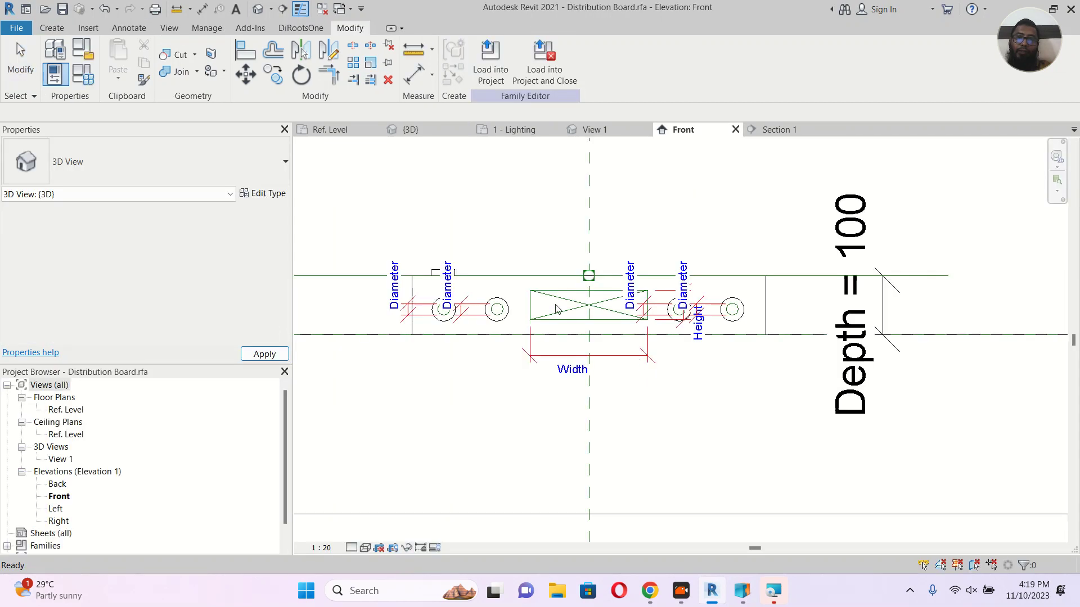
left_click(554, 299)
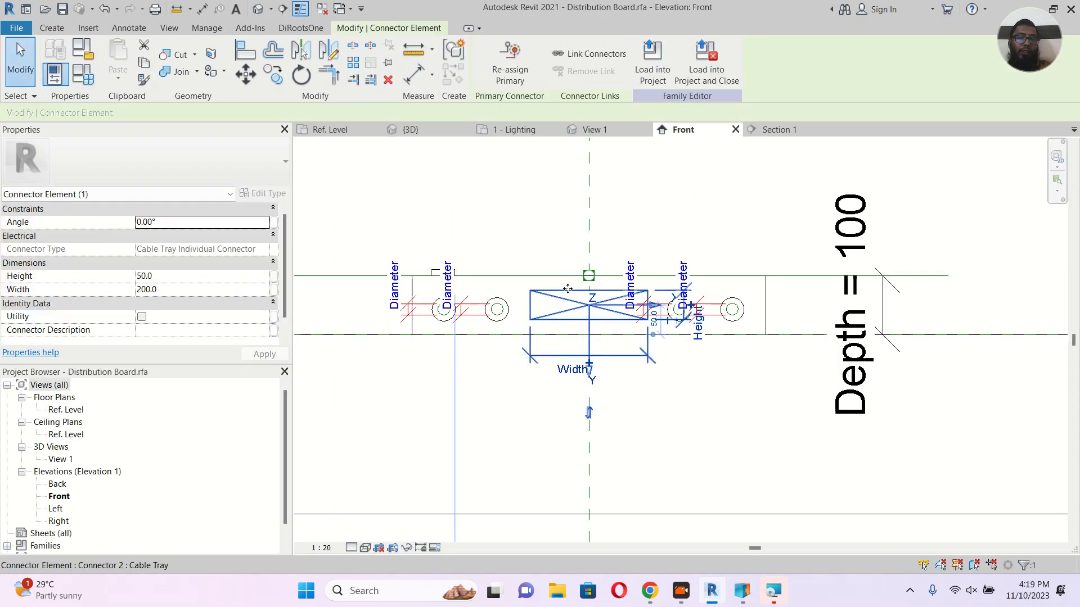
left_click(273, 277)
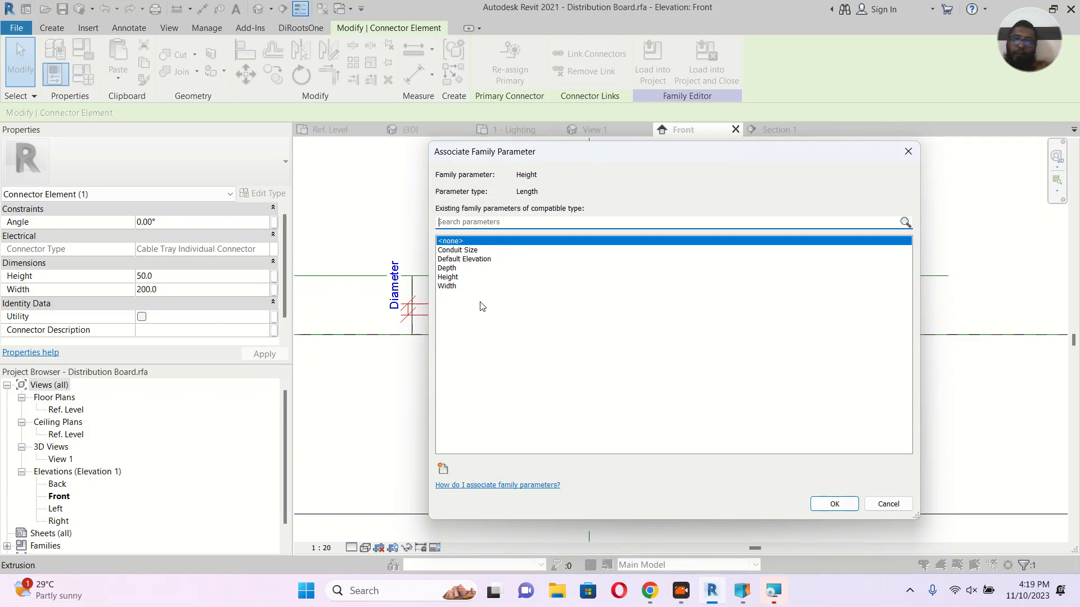
left_click(887, 505)
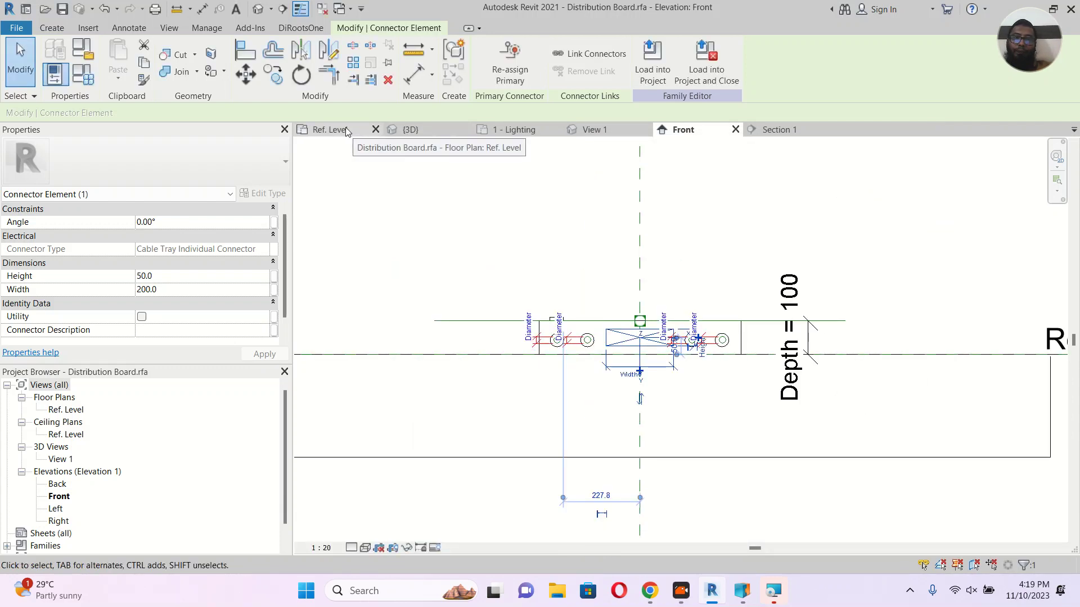
left_click(344, 130)
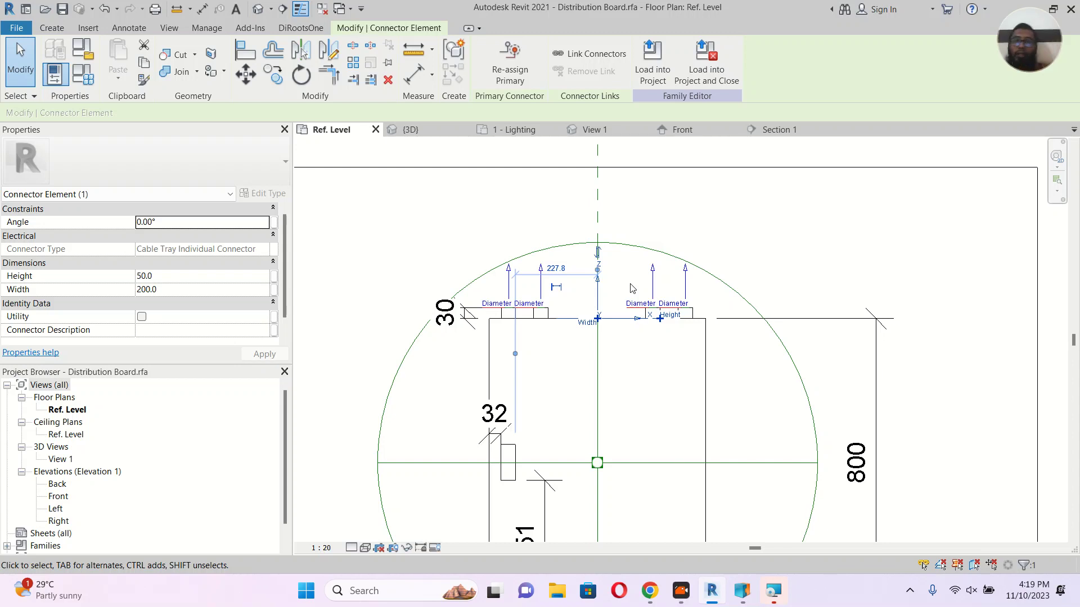
scroll(726, 290, "down", 1)
middle_click_drag(733, 301, 727, 229)
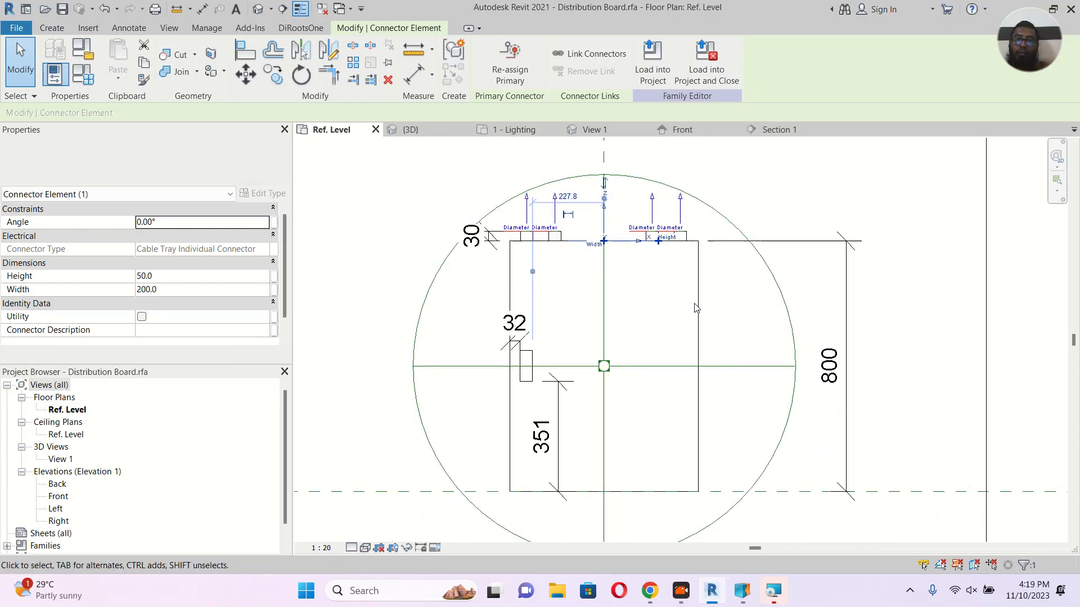
left_click(865, 264)
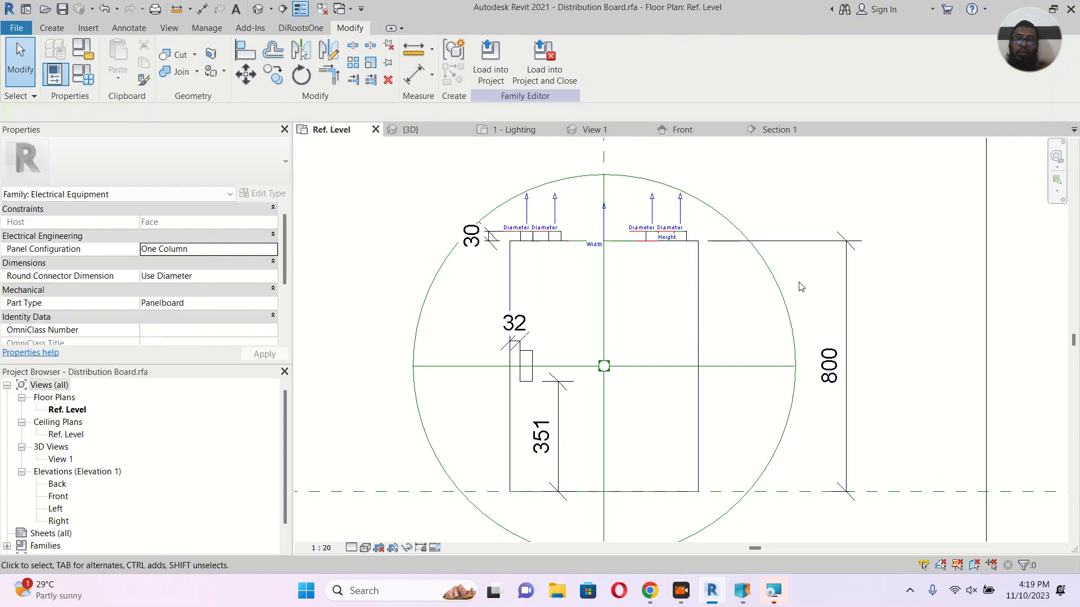
scroll(844, 354, "down", 2)
middle_click_drag(897, 386, 874, 387)
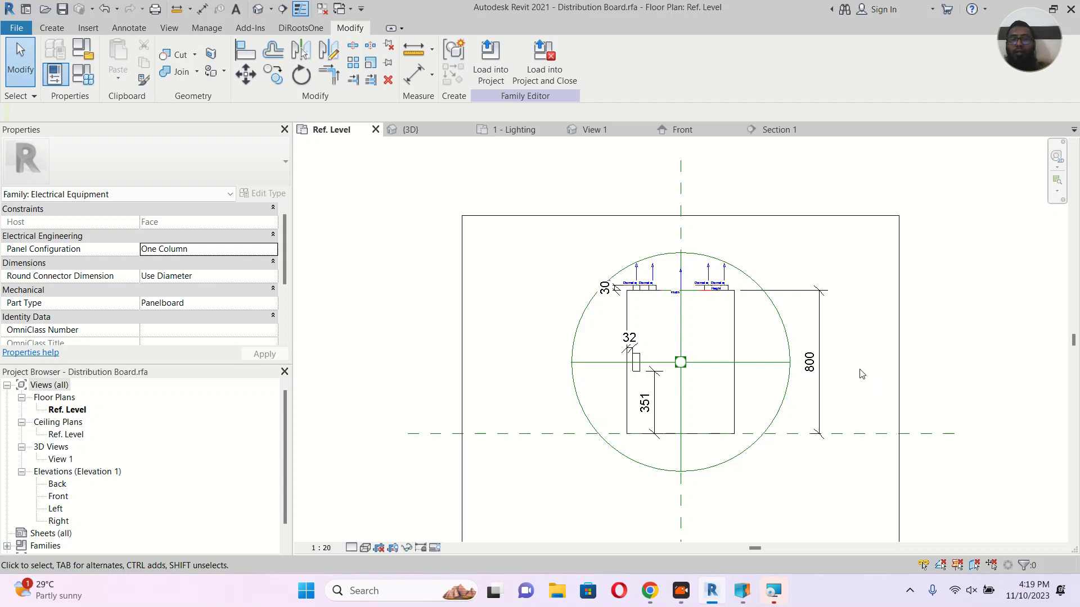
middle_click_drag(862, 388, 825, 384)
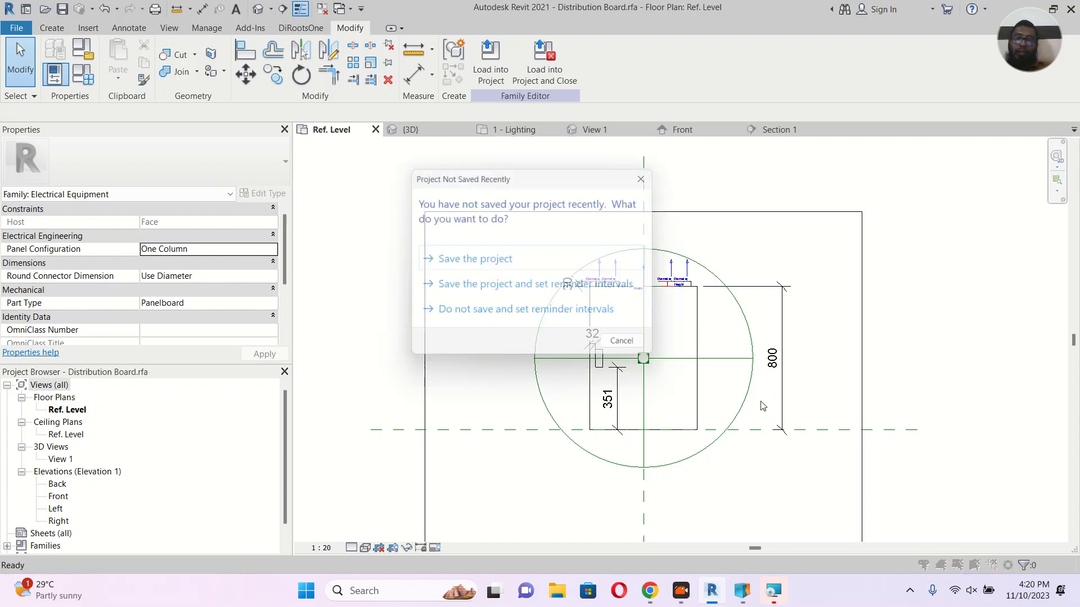
key("Escape")
middle_click_drag(674, 391, 641, 360)
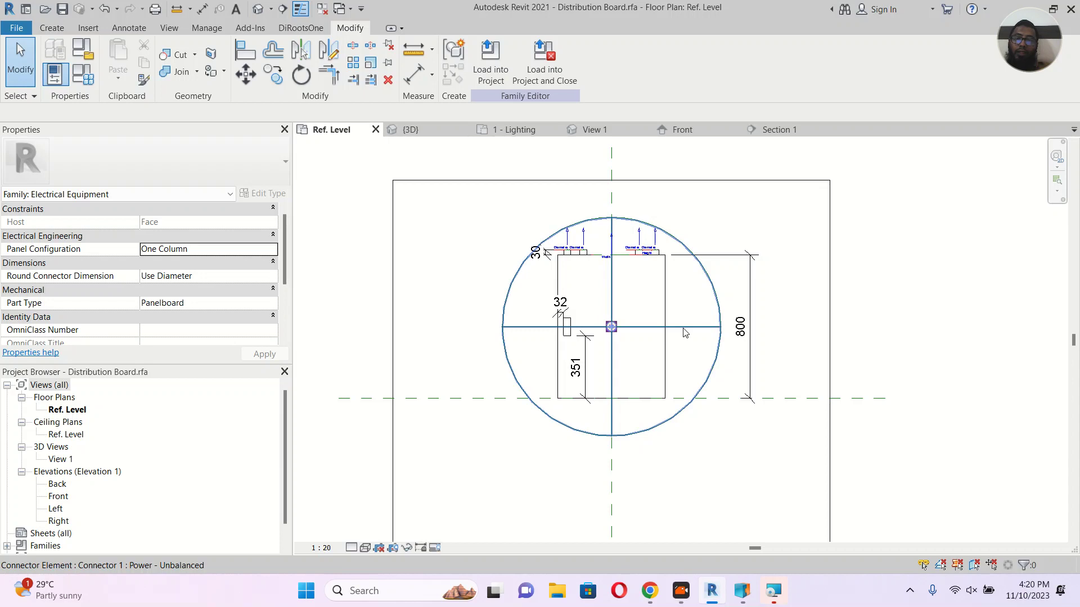
key("Escape")
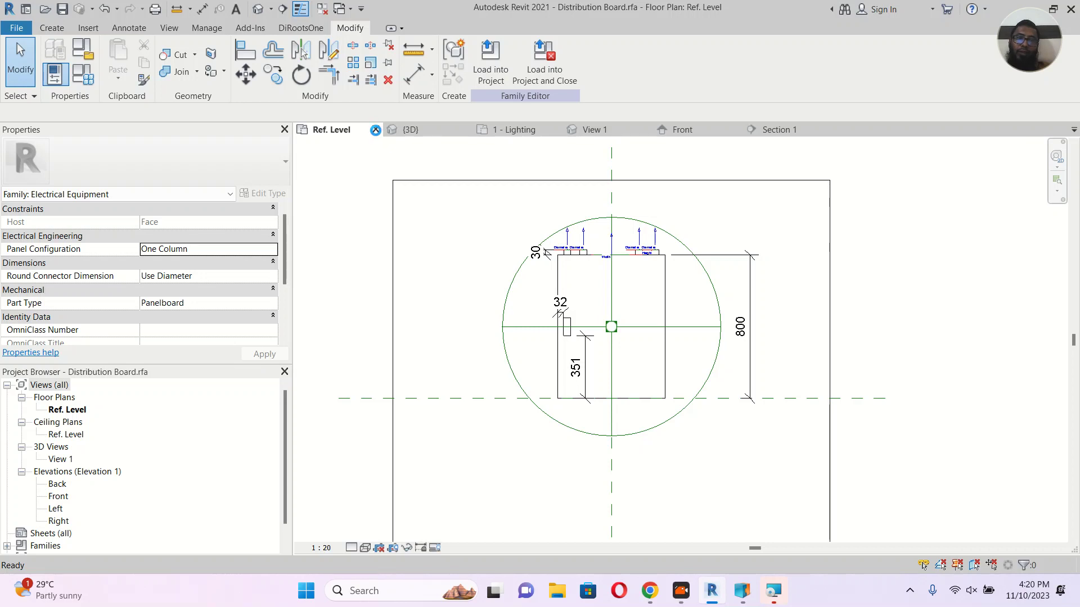
Close the Distribution Board family's Ref. Level, Front and View 1 views.
left_click(375, 130)
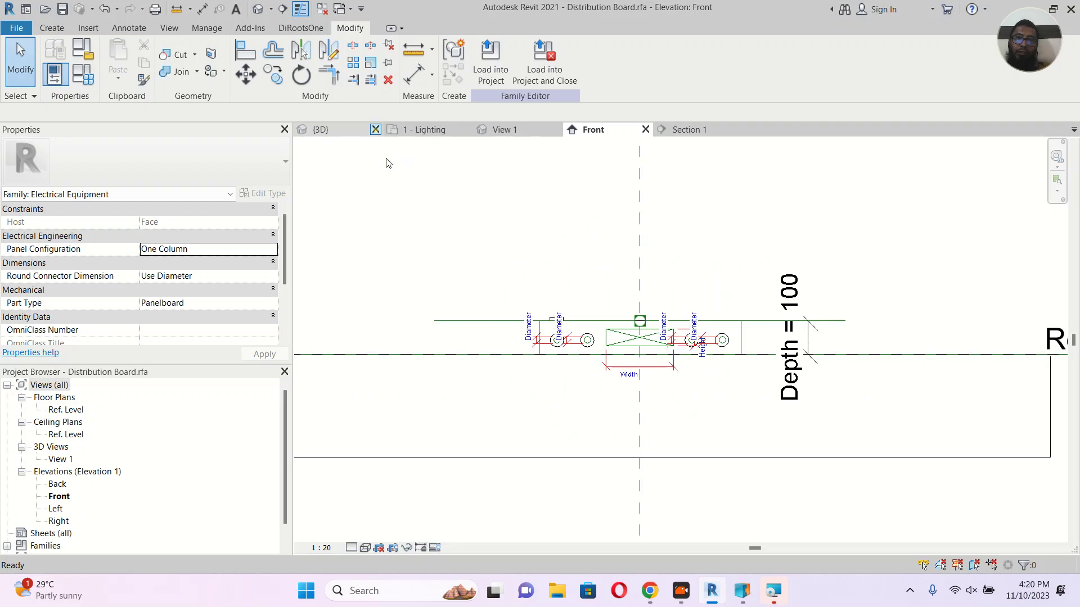
left_click(645, 129)
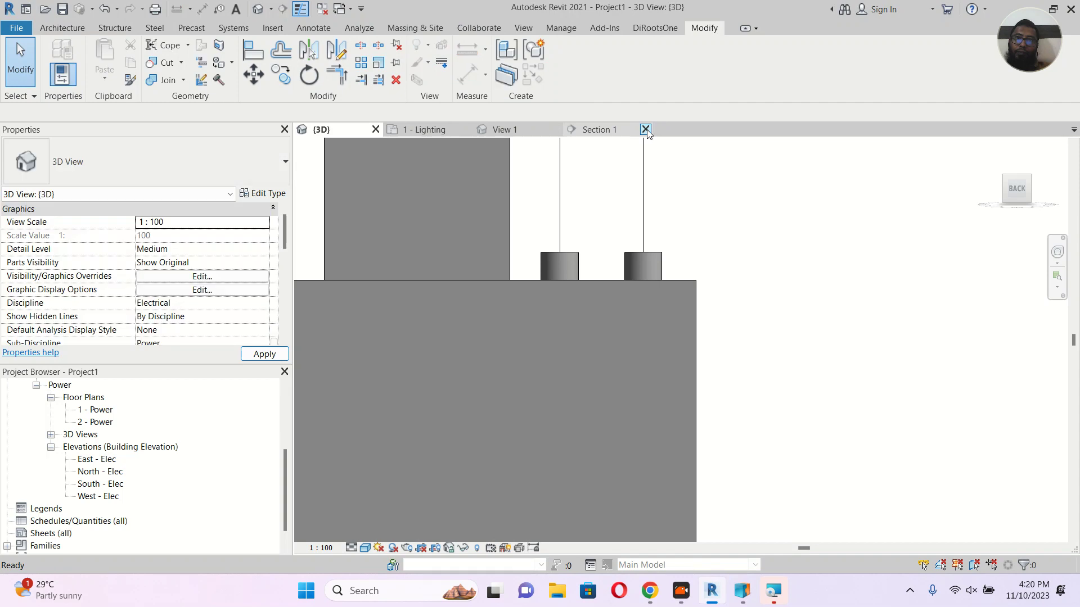
scroll(700, 300, "down", 5)
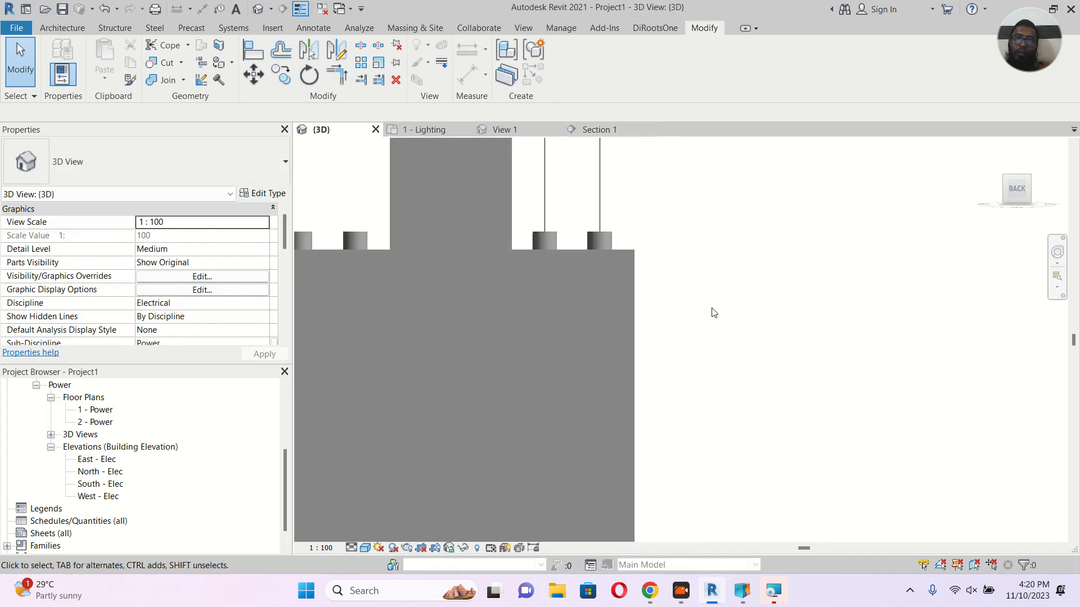
scroll(700, 299, "down", 5)
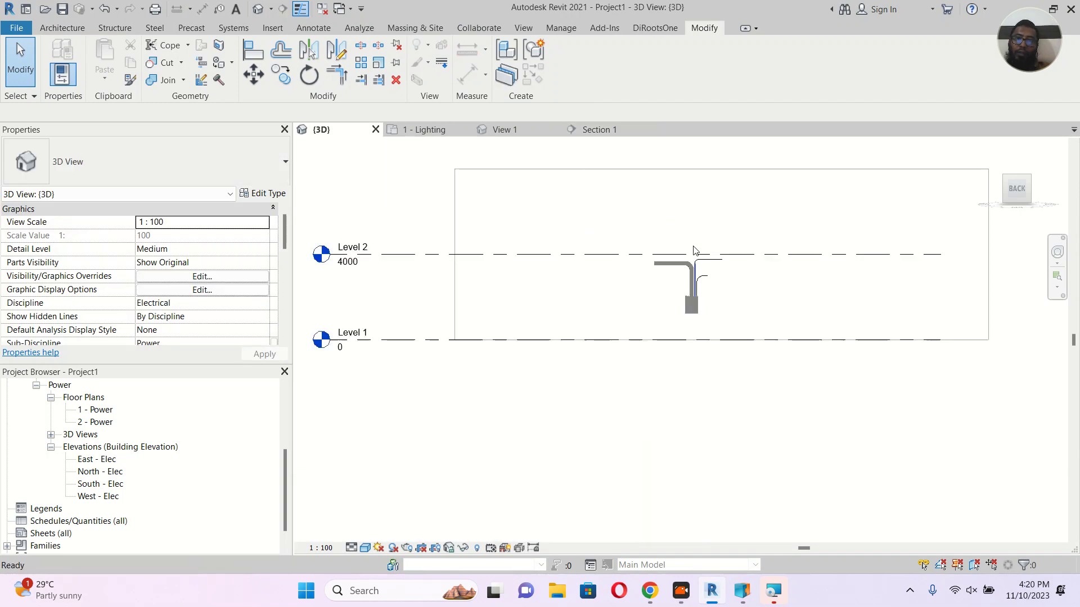
left_click(515, 128)
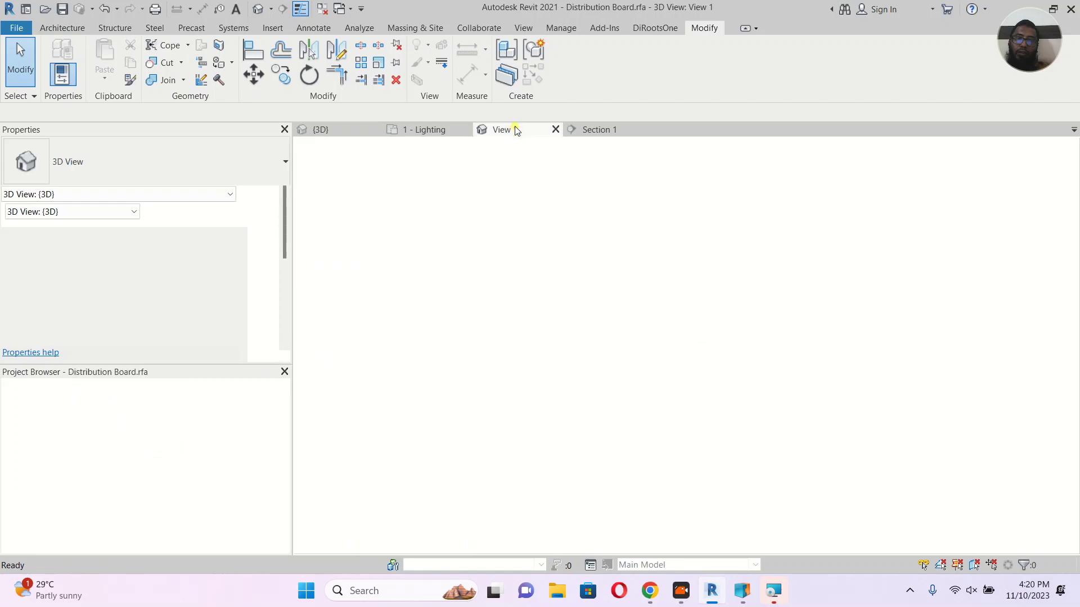
left_click(555, 130)
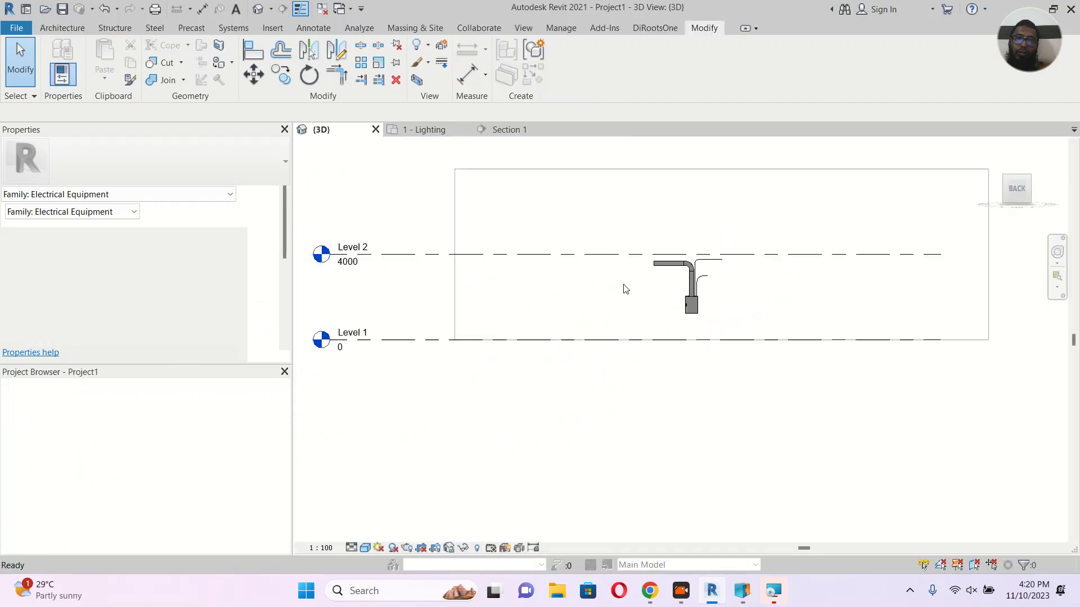
Show the whole board with its conduits and cable tray in the project's Section 1 view.
left_click(417, 133)
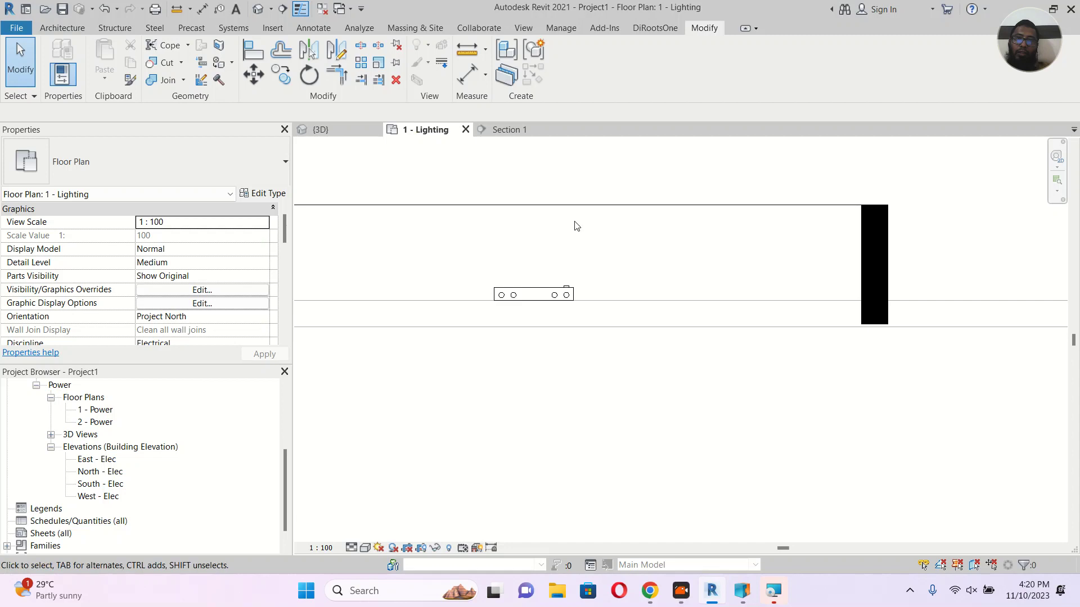
left_click(509, 132)
scroll(564, 246, "down", 5)
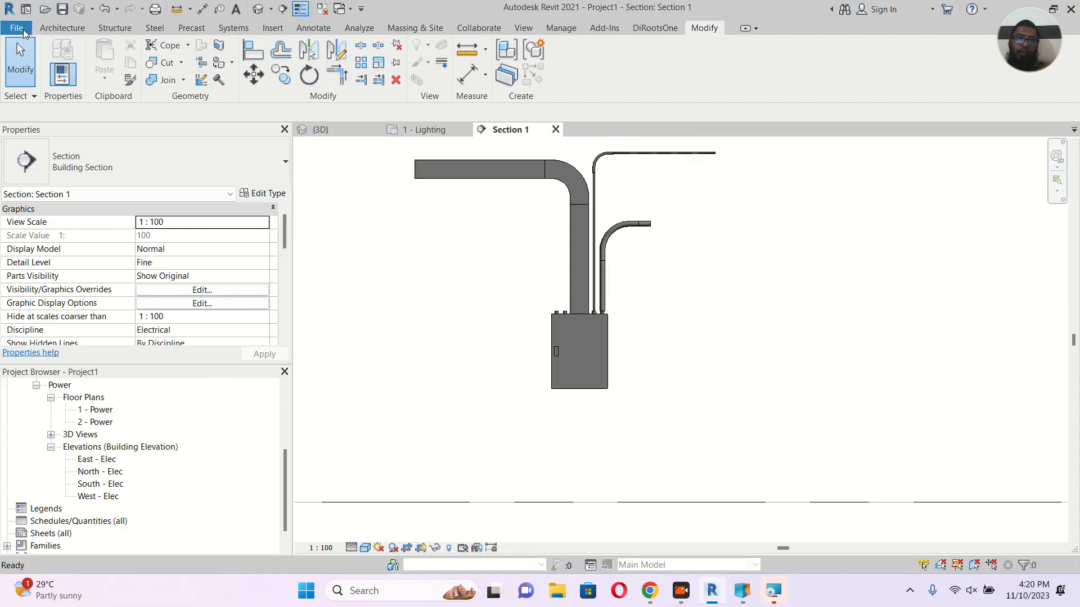
Start a new family and open the English folder of family templates.
left_click(24, 33)
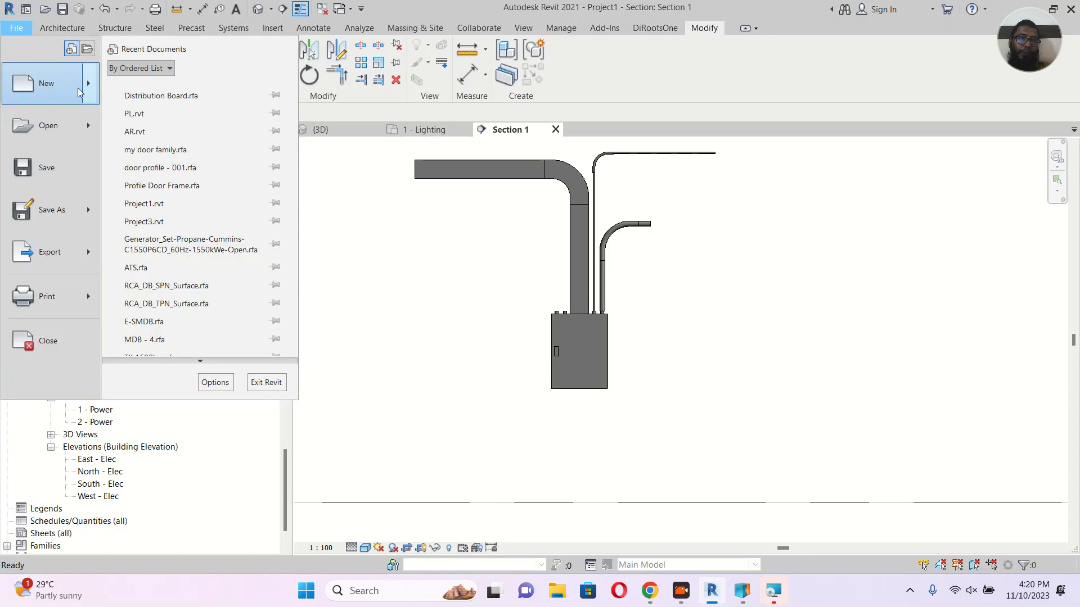
mouse_move(95, 88)
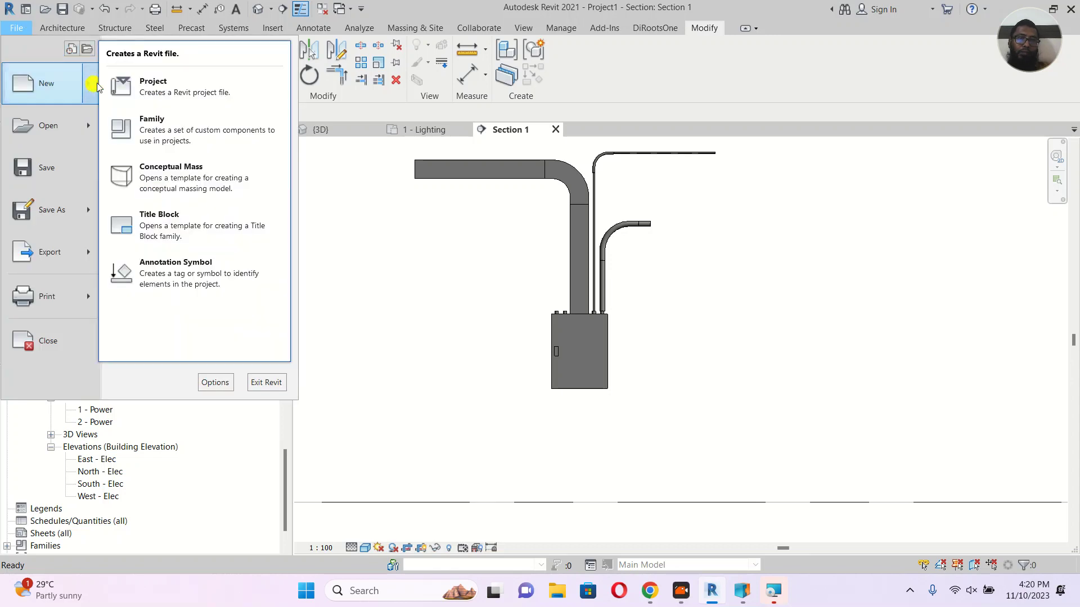
left_click(188, 130)
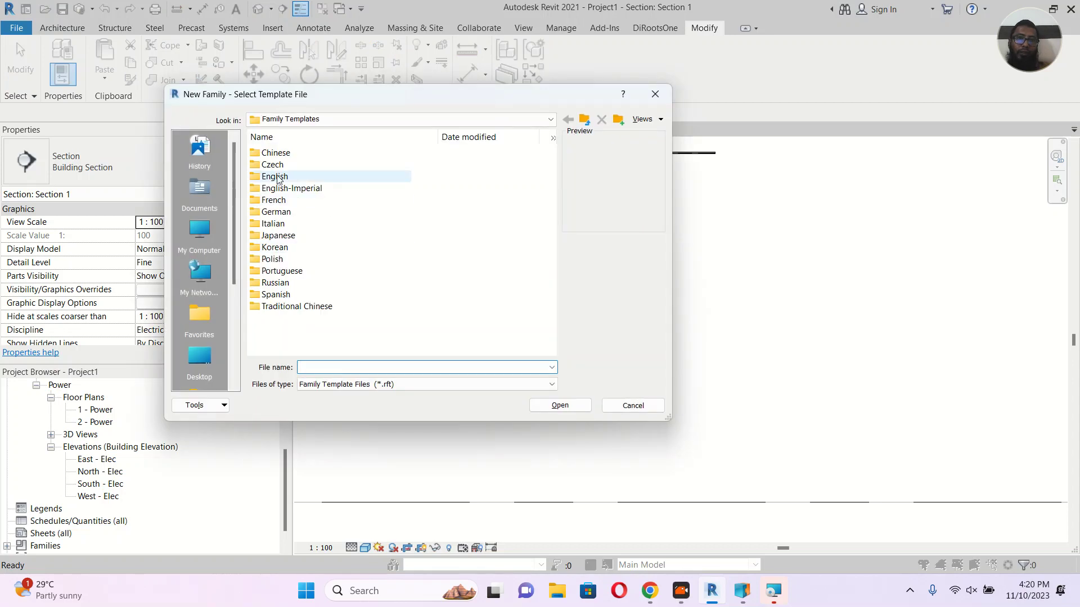
double_click(277, 177)
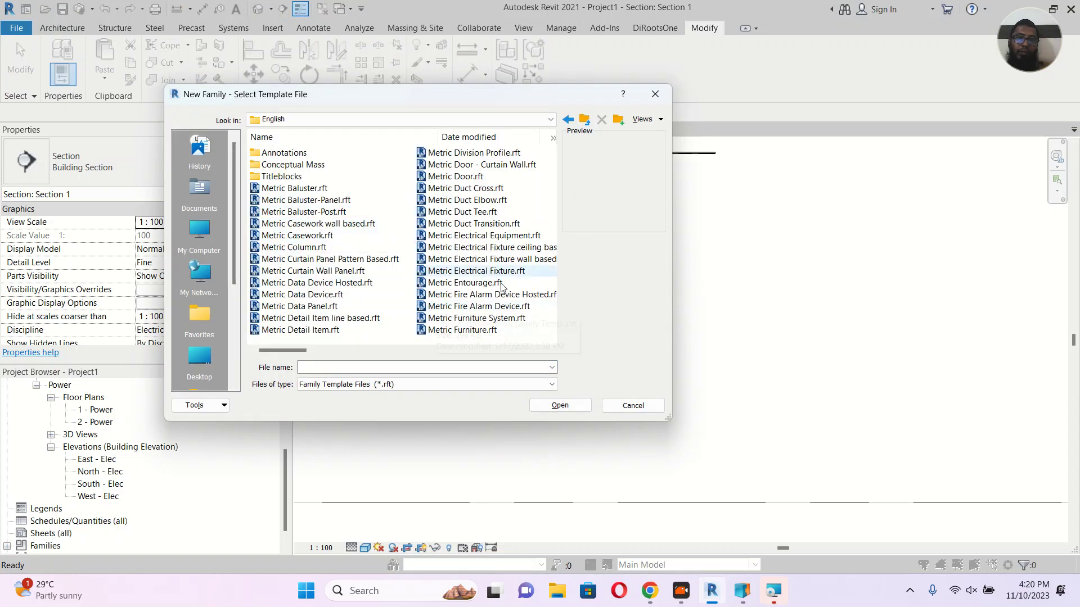
Look through the available templates and create the family from Metric Generic Model face based.rft.
left_click_drag(278, 351, 354, 359)
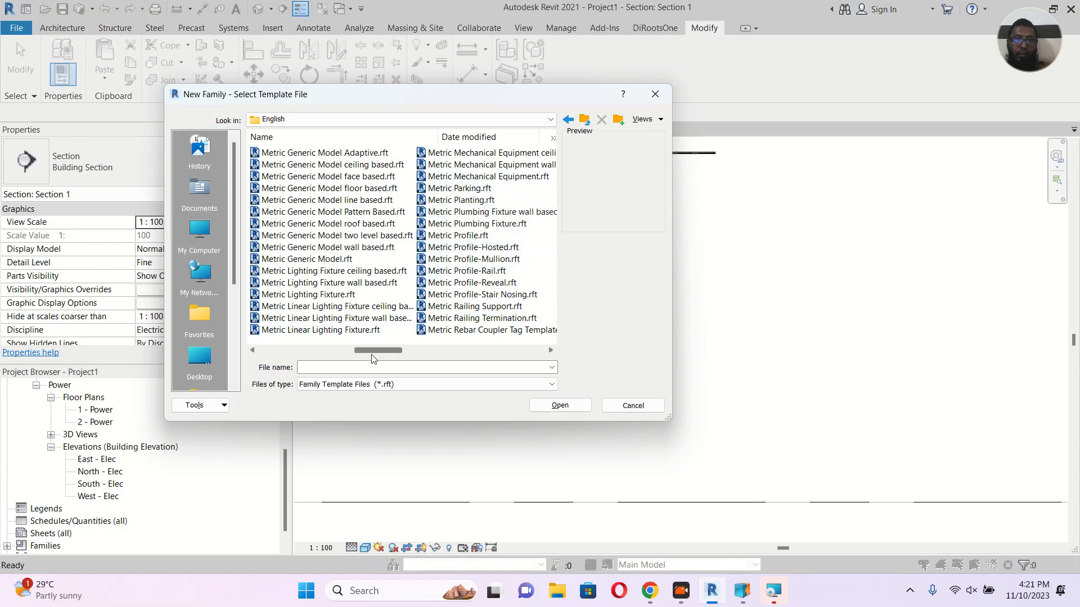
left_click_drag(376, 353, 414, 353)
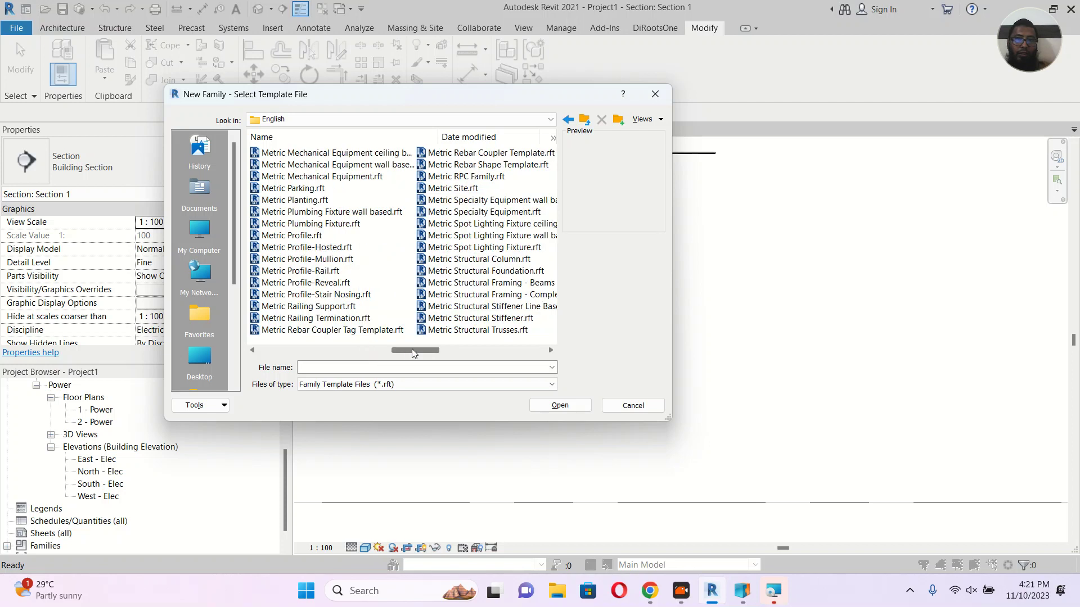
left_click_drag(414, 353, 279, 344)
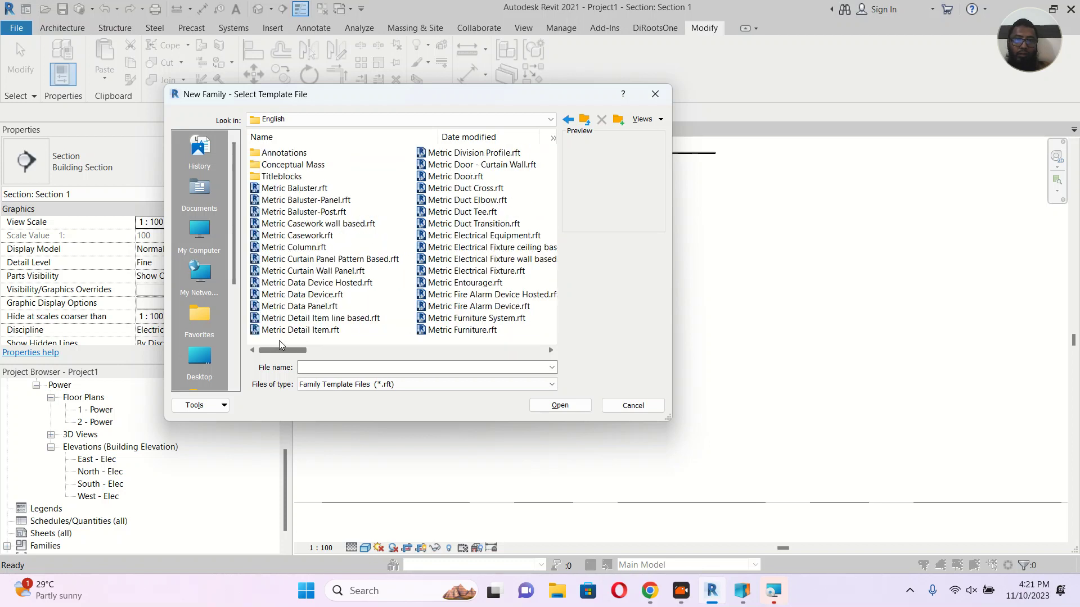
left_click(345, 349)
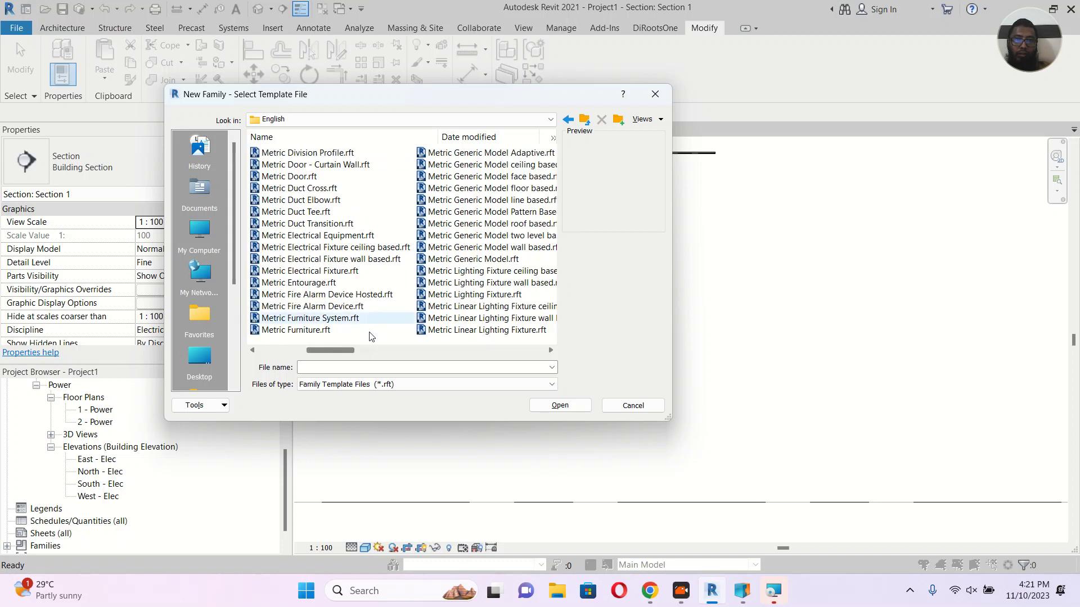
left_click(520, 236)
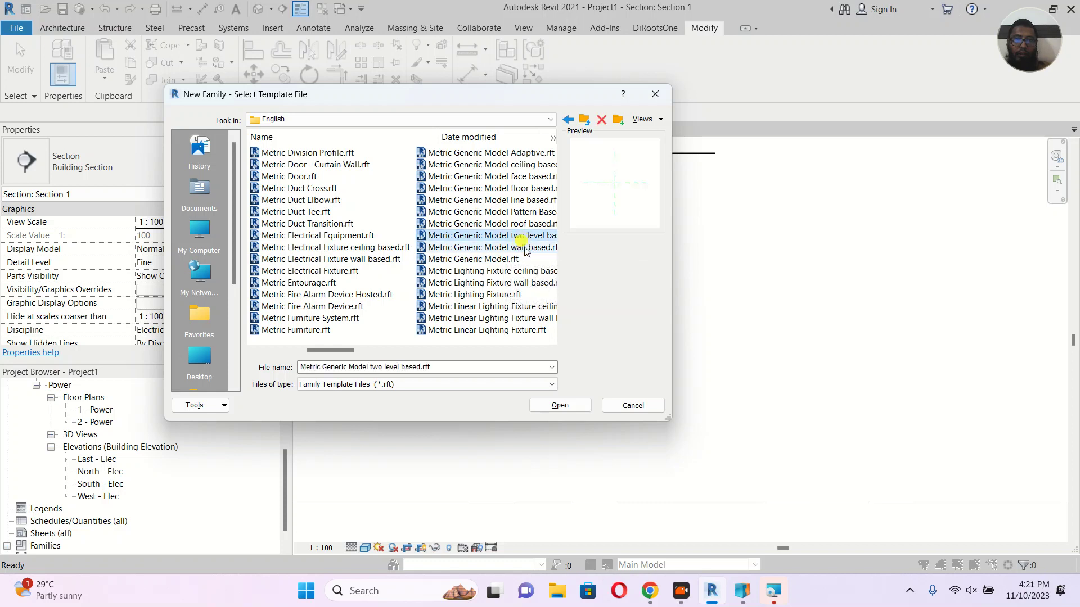
left_click(525, 248)
left_click_drag(344, 350, 370, 351)
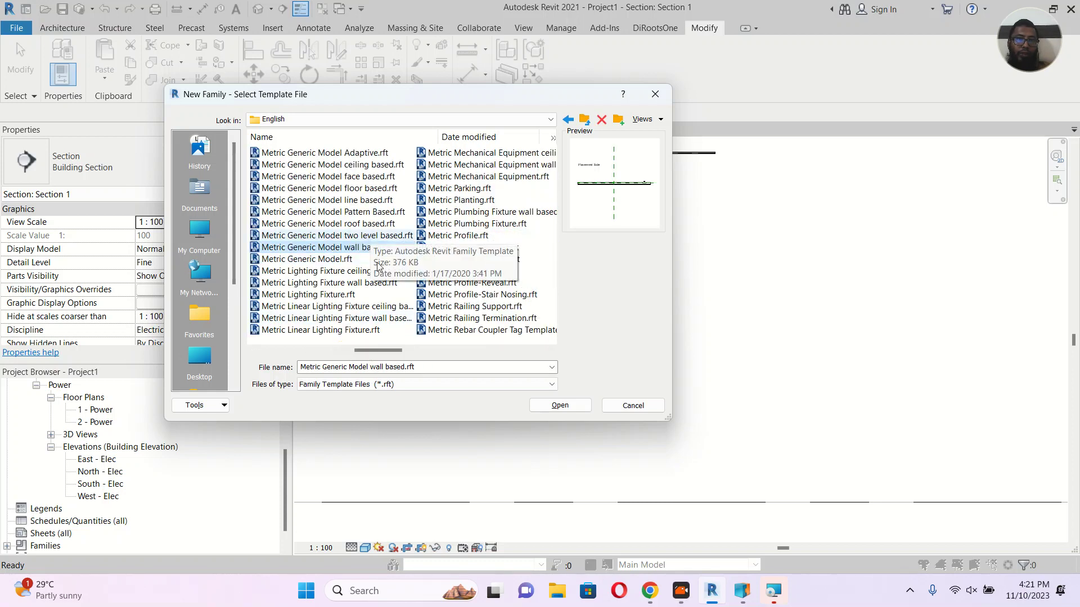
left_click(373, 178)
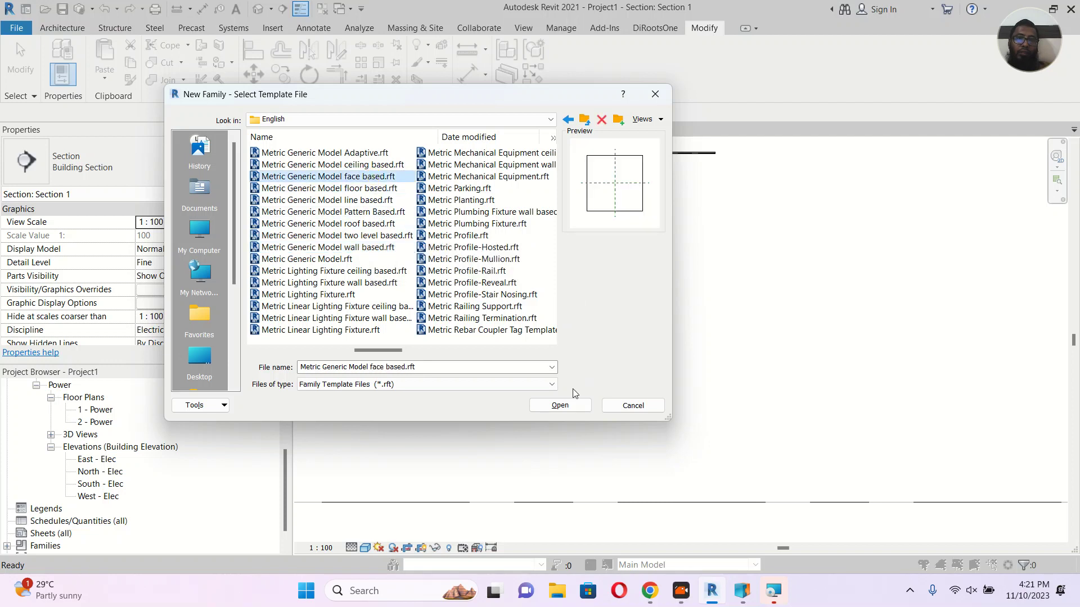
left_click(563, 405)
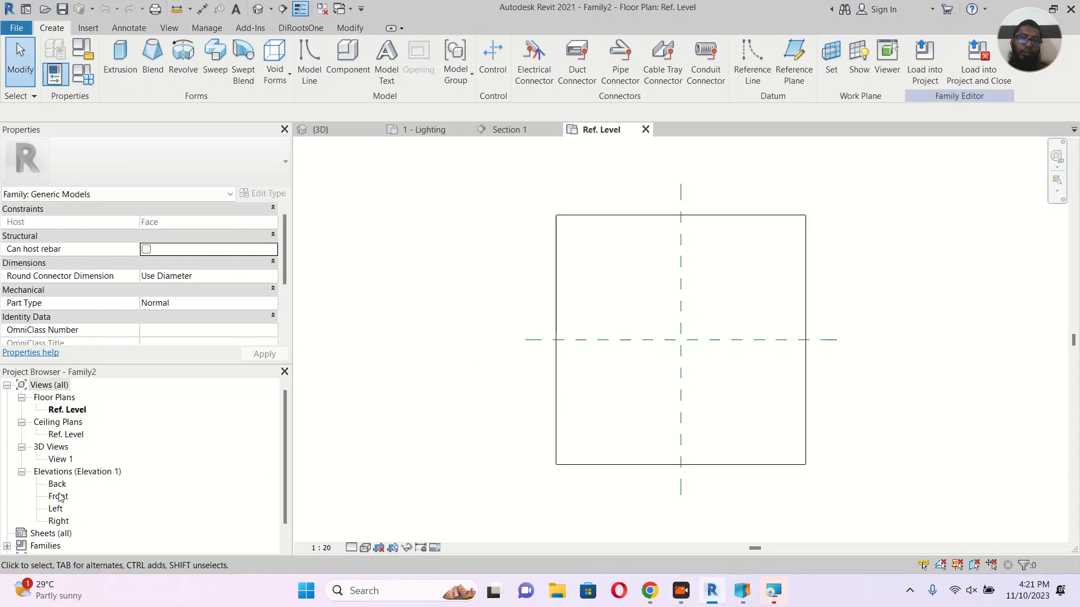
In the Front elevation, create a 250 mm deep rectangular extrusion about 500 mm wide, across the vertical centre plane above Ref. Level.
double_click(58, 496)
scroll(668, 358, "up", 1)
left_click(115, 59)
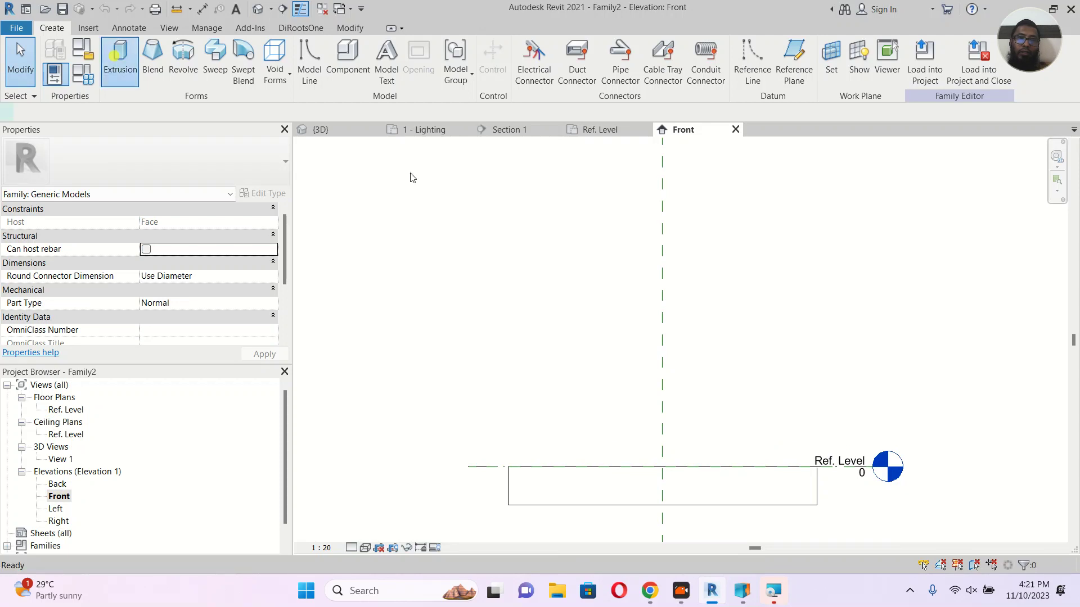
left_click(525, 50)
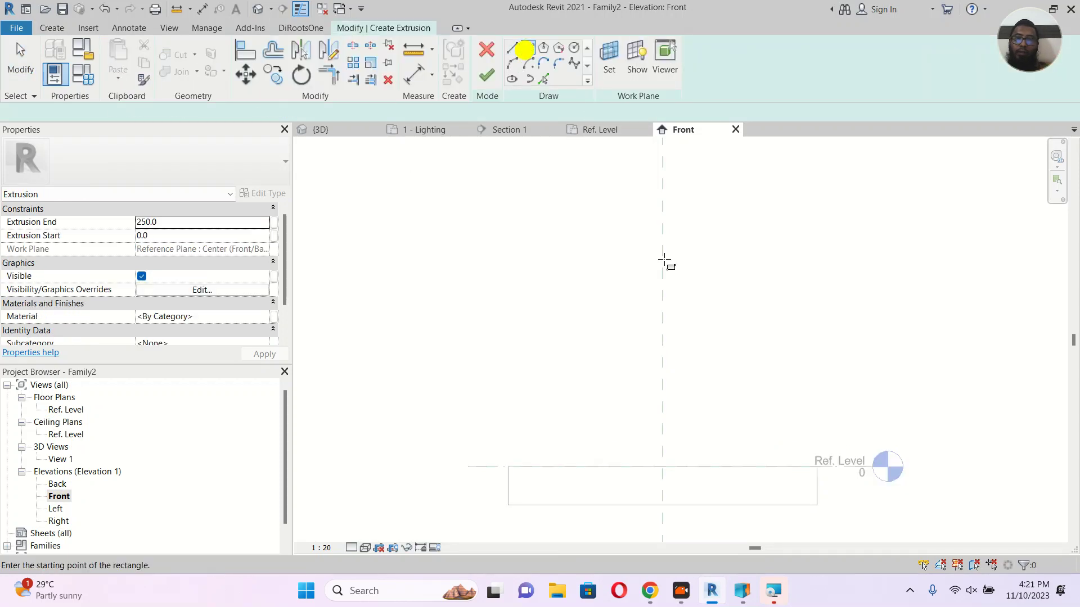
left_click(640, 267)
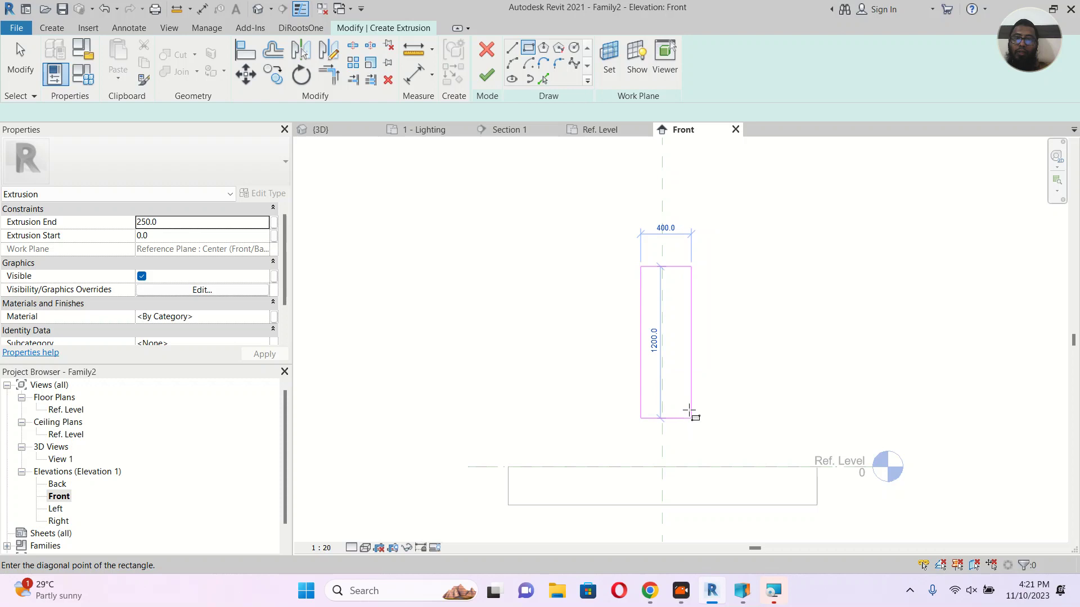
left_click(703, 342)
left_click(490, 78)
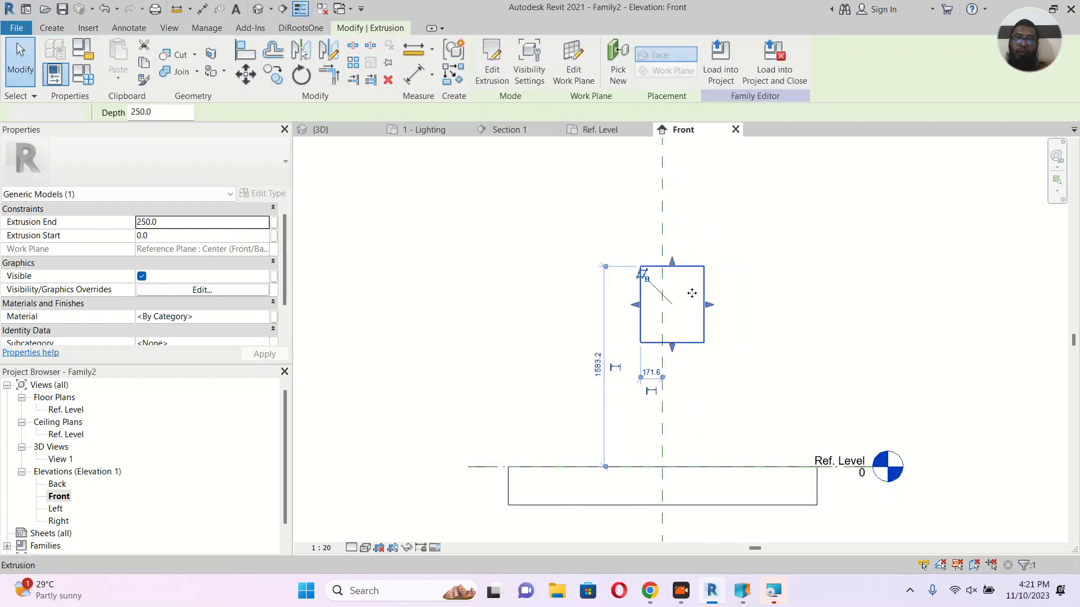
key("Escape")
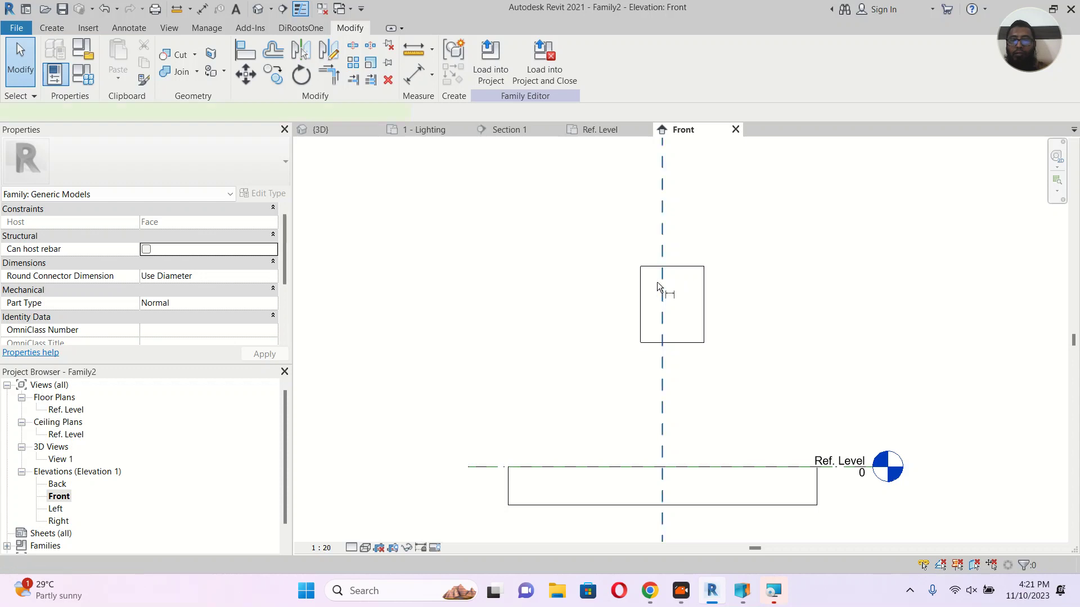
Dimension the extrusion's two vertical sides to the centre reference plane above its upper edge and make both segments equal.
key("d")
key("i")
left_click(640, 282)
left_click(662, 287)
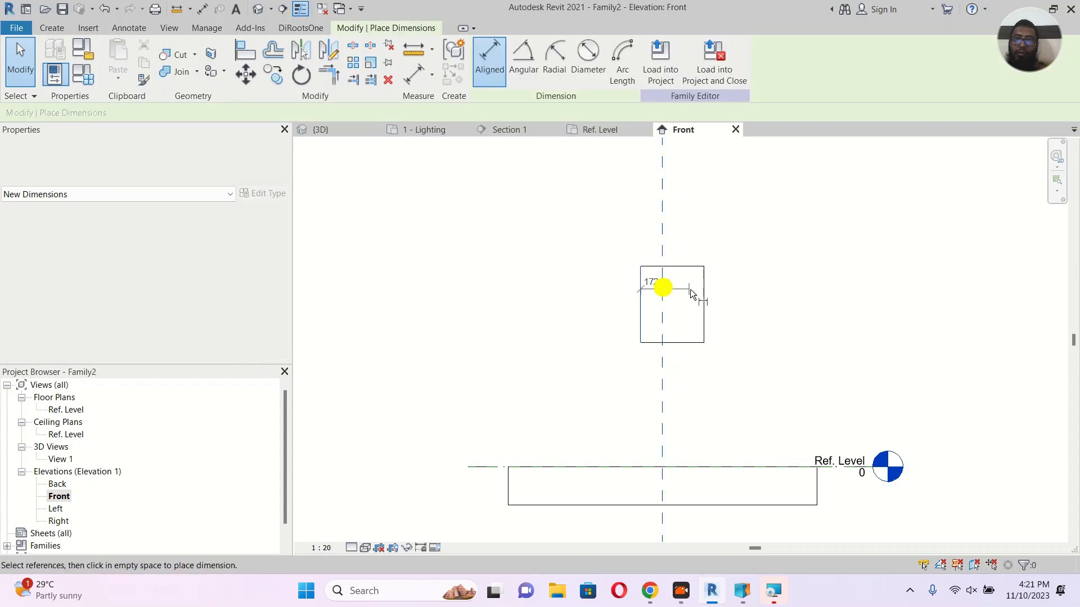
left_click(699, 292)
left_click(699, 236)
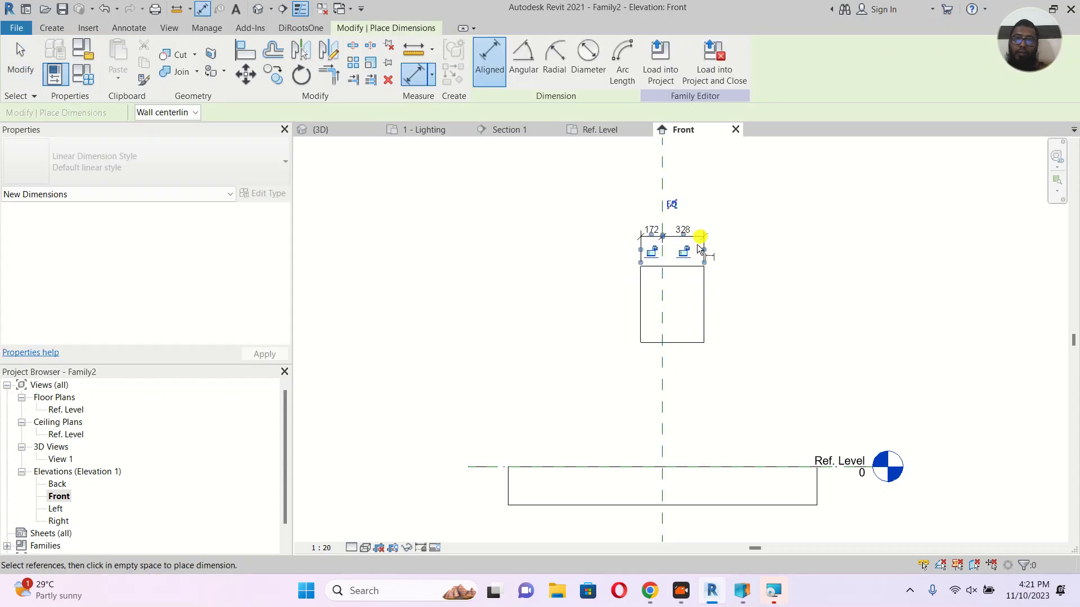
key("Escape")
left_click(691, 233)
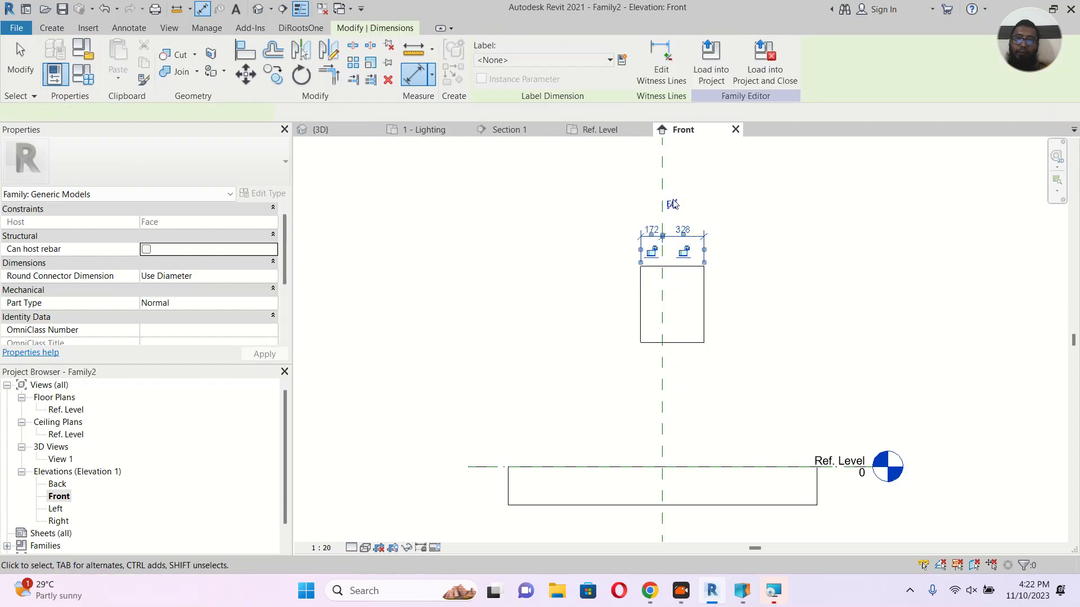
left_click(673, 202)
key("Escape")
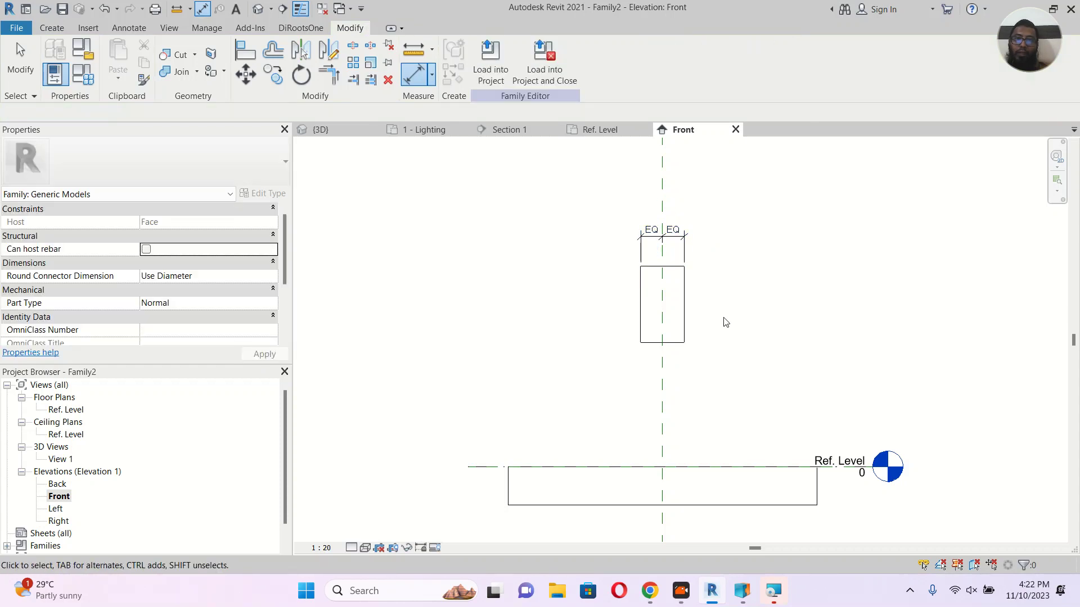
Add an aligned dimension from the extrusion's upper edge to Ref. Level, beside the extrusion in the Front elevation.
scroll(727, 317, "up", 2)
key("d")
key("i")
left_click(646, 235)
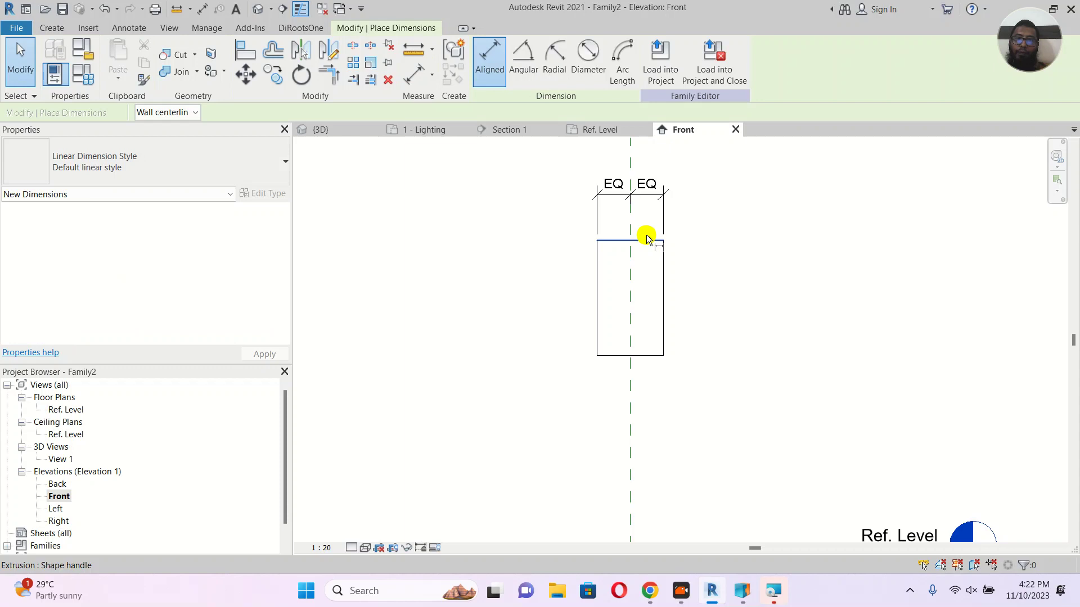
middle_click_drag(687, 447, 690, 340)
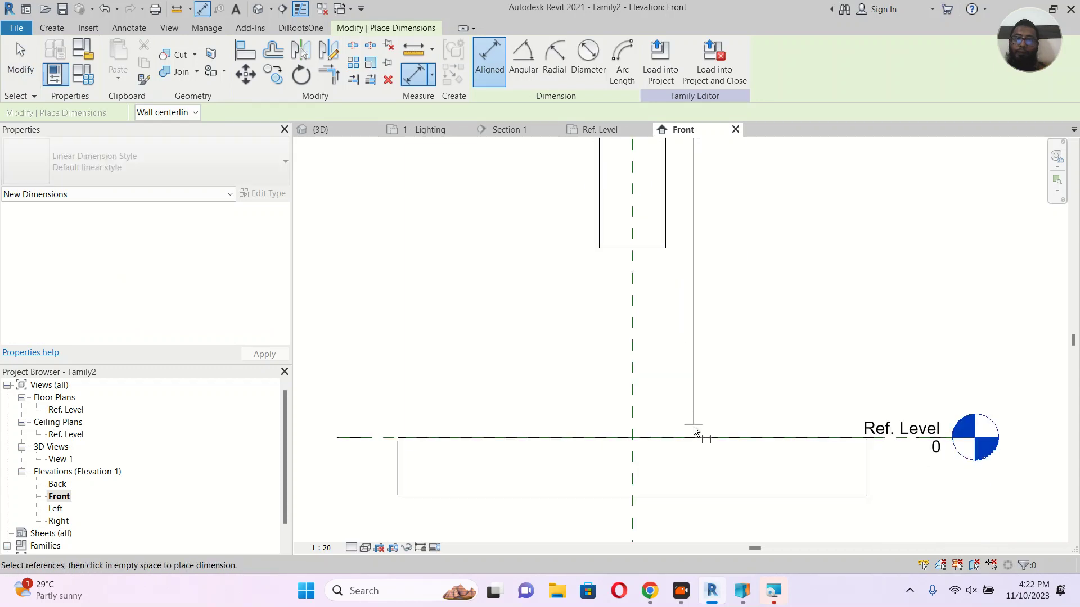
left_click(693, 432)
left_click(728, 386)
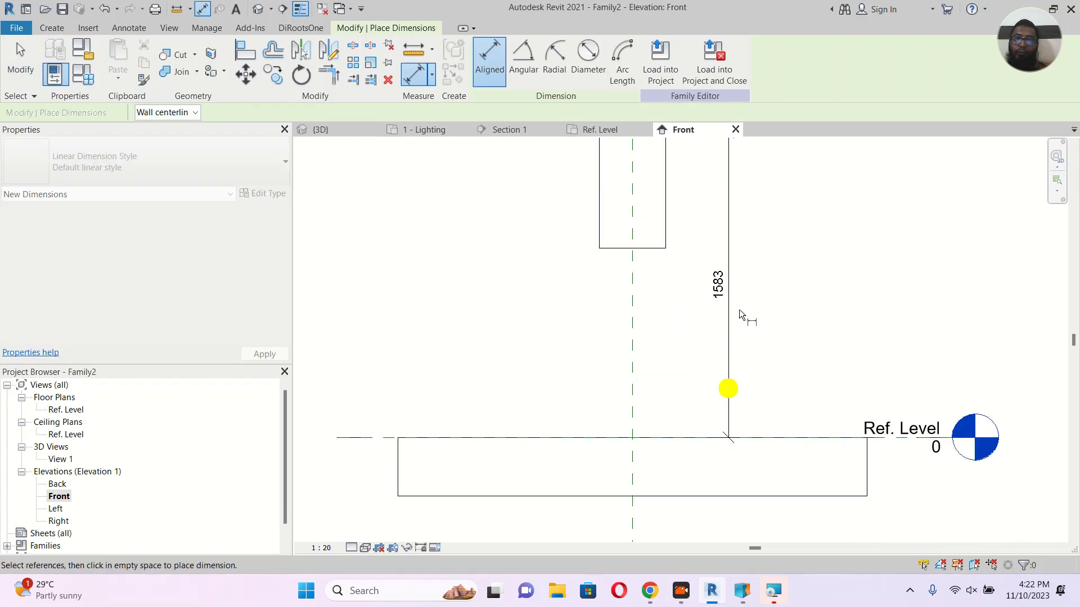
key("Escape")
Label the dimension to Ref. Level with a new instance family parameter named top.
left_click(728, 251)
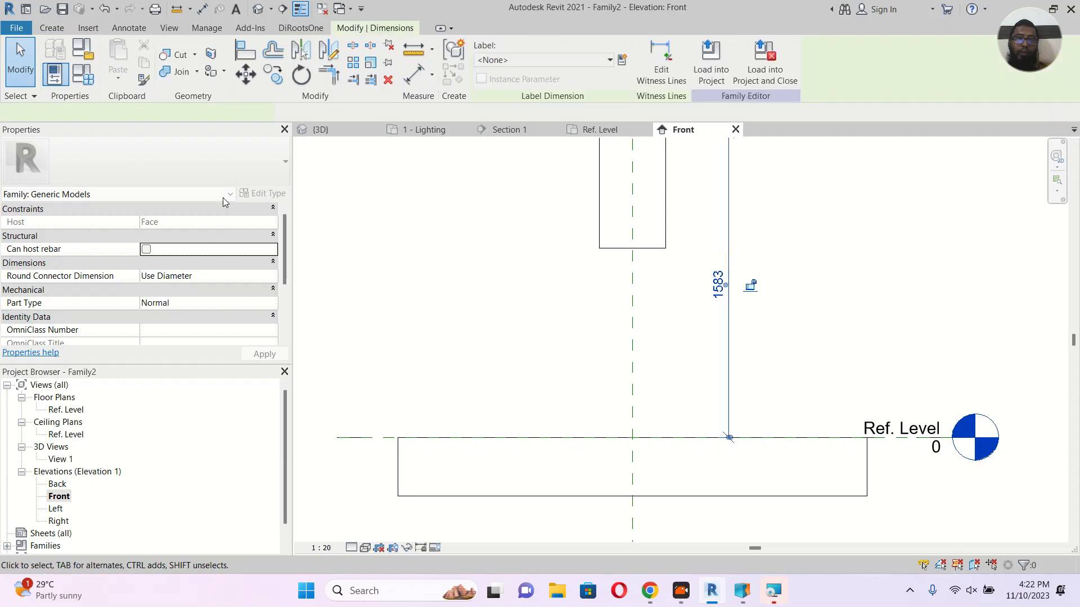
left_click(621, 60)
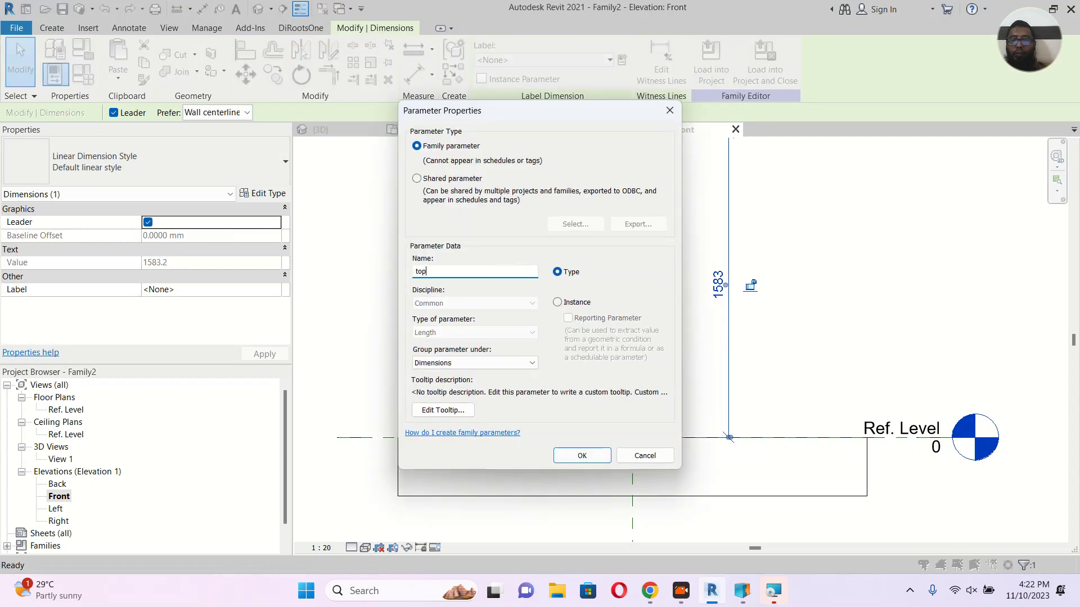
left_click(570, 304)
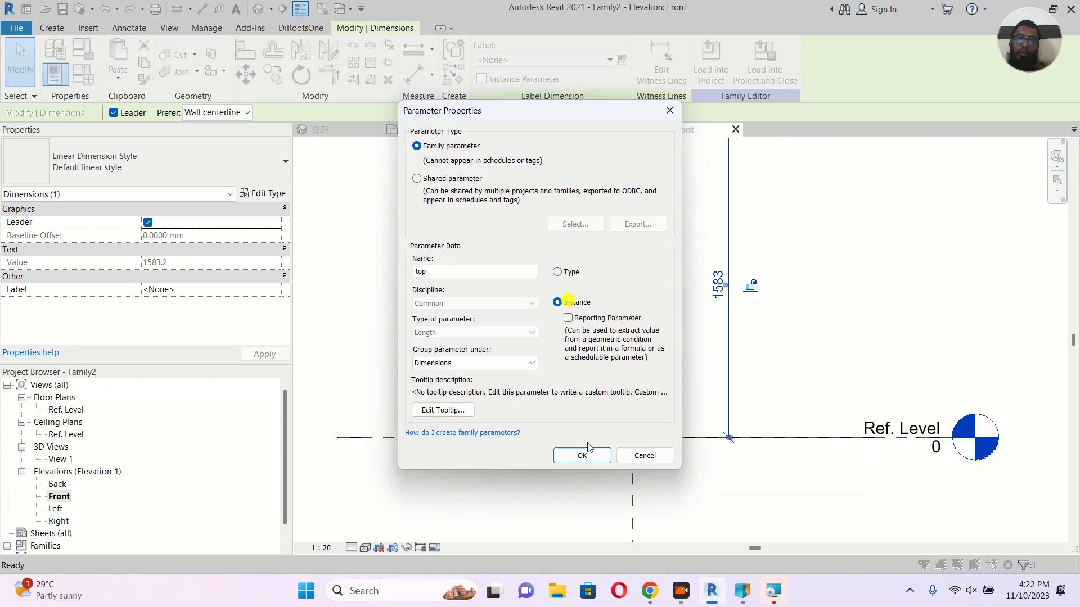
left_click(582, 455)
Dimension the extrusion's height between its upper and lower edges, on the side opposite the top dimension.
scroll(535, 304, "down", 2)
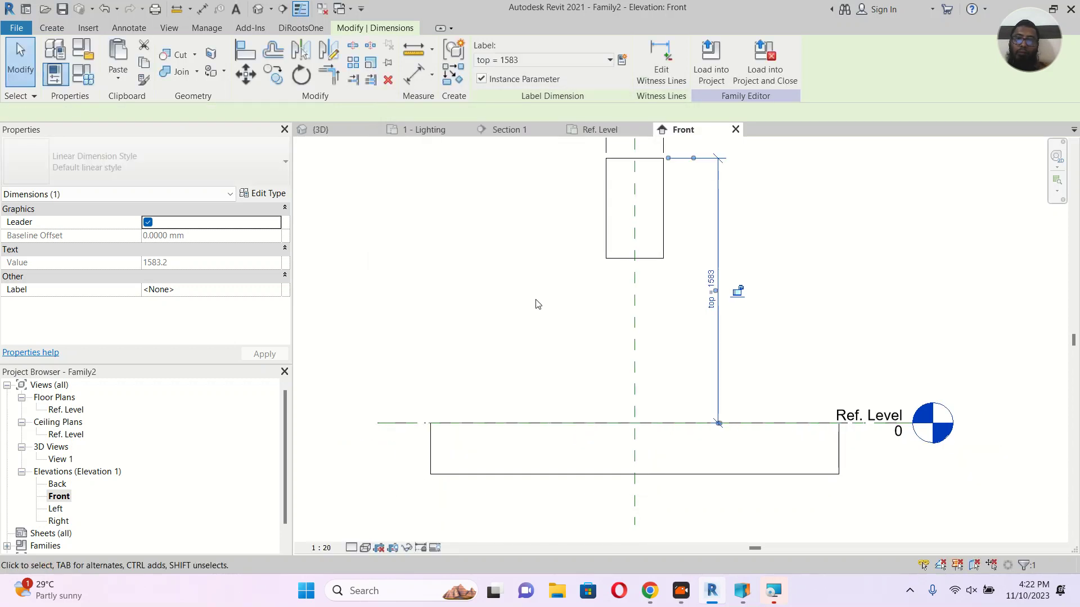
middle_click_drag(530, 286, 523, 325)
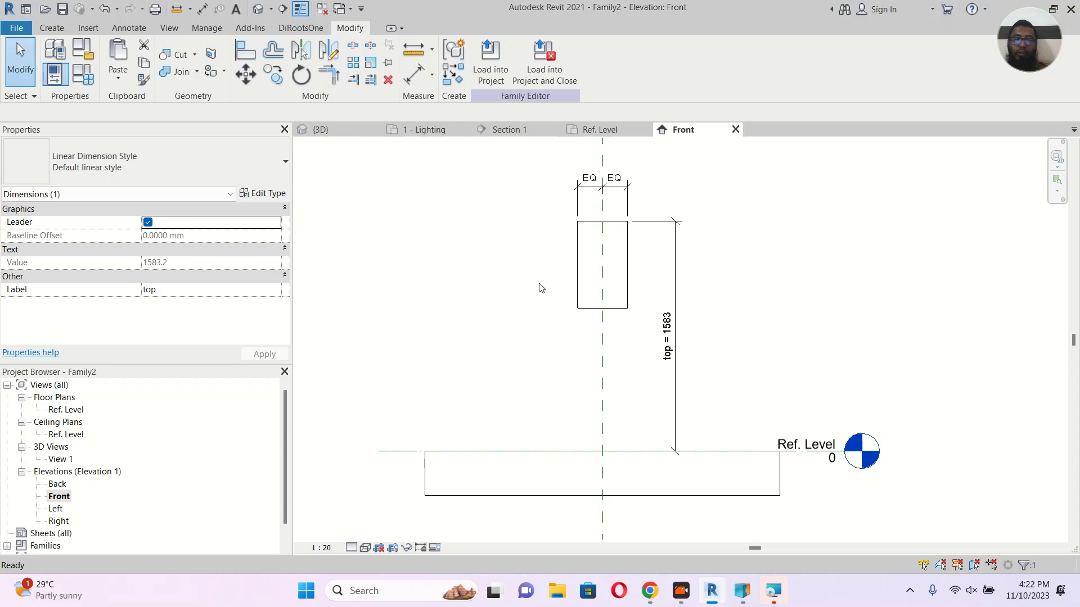
key("Escape")
key("d")
key("i")
left_click(613, 223)
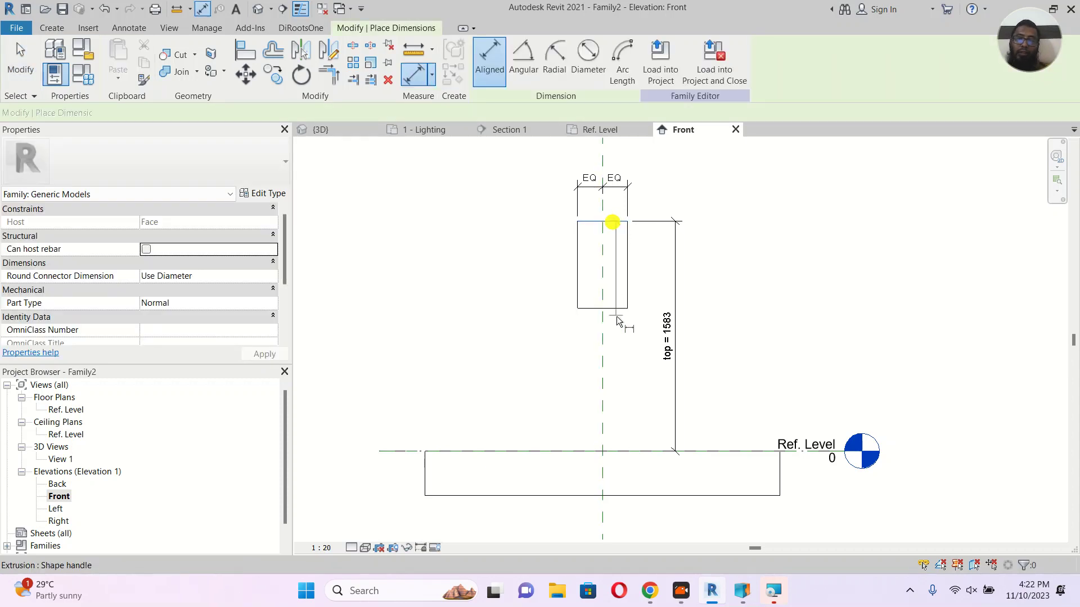
left_click(617, 308)
left_click(526, 278)
key("Escape")
left_click(546, 269)
left_click(498, 317)
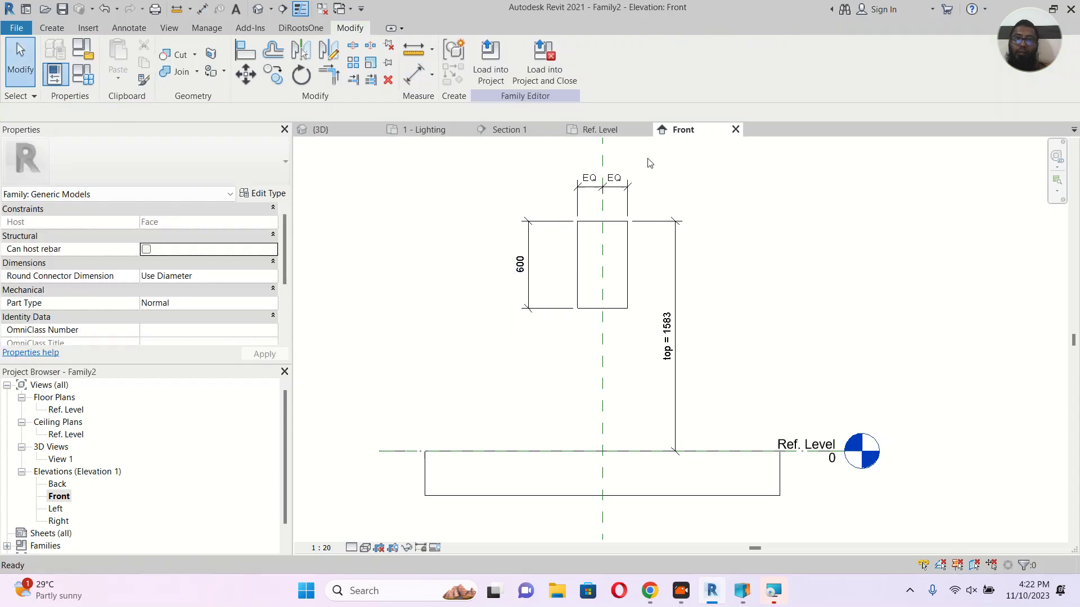
Load the family into Project1 and try the vertical-face and face placement options on the wall in the 1 - Lighting plan.
left_click(495, 61)
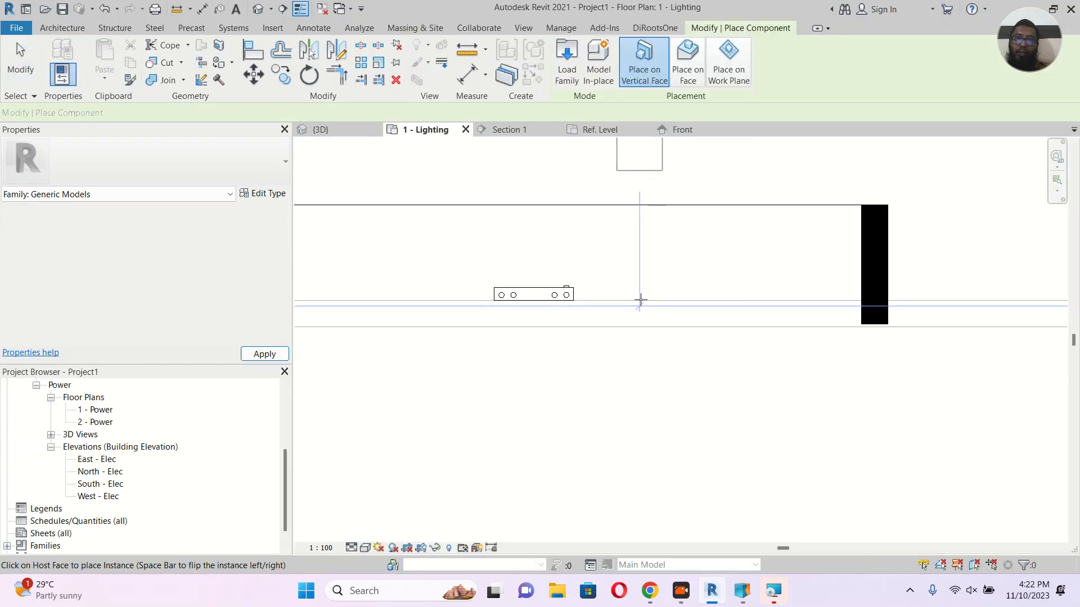
left_click(686, 63)
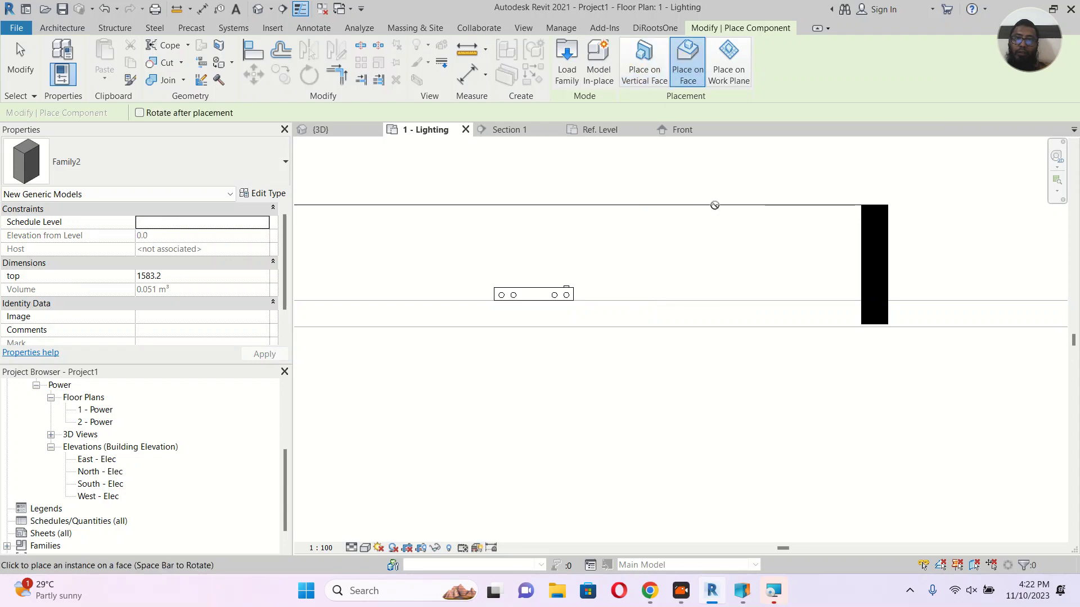
left_click(728, 59)
left_click(691, 68)
left_click(644, 59)
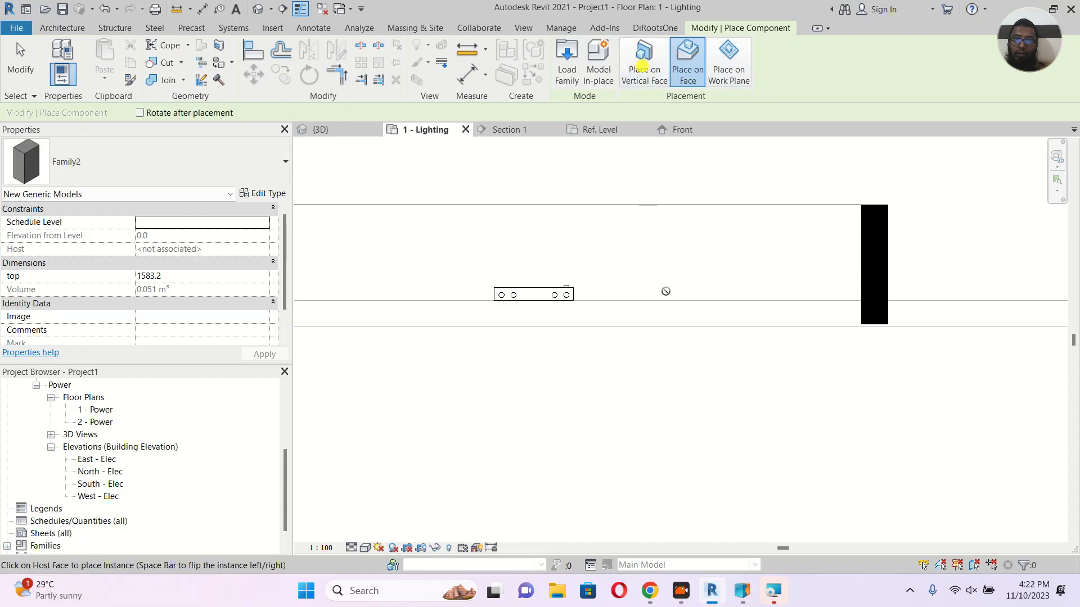
scroll(667, 300, "down", 2)
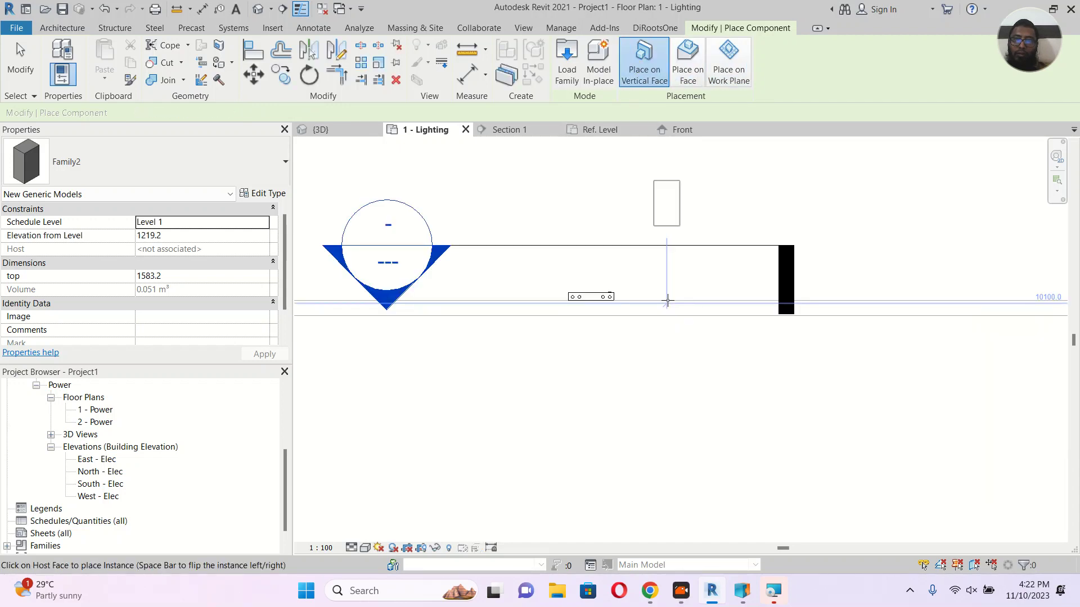
left_click(686, 73)
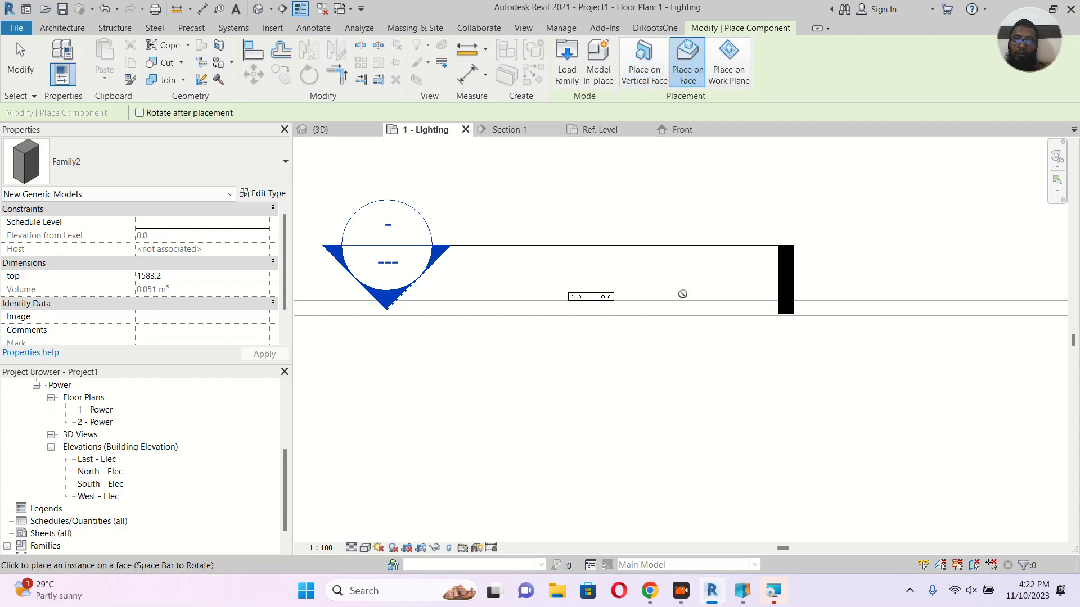
Place one Family2 instance on the Level 1 work plane, against the wall face opposite the distribution board.
left_click(737, 63)
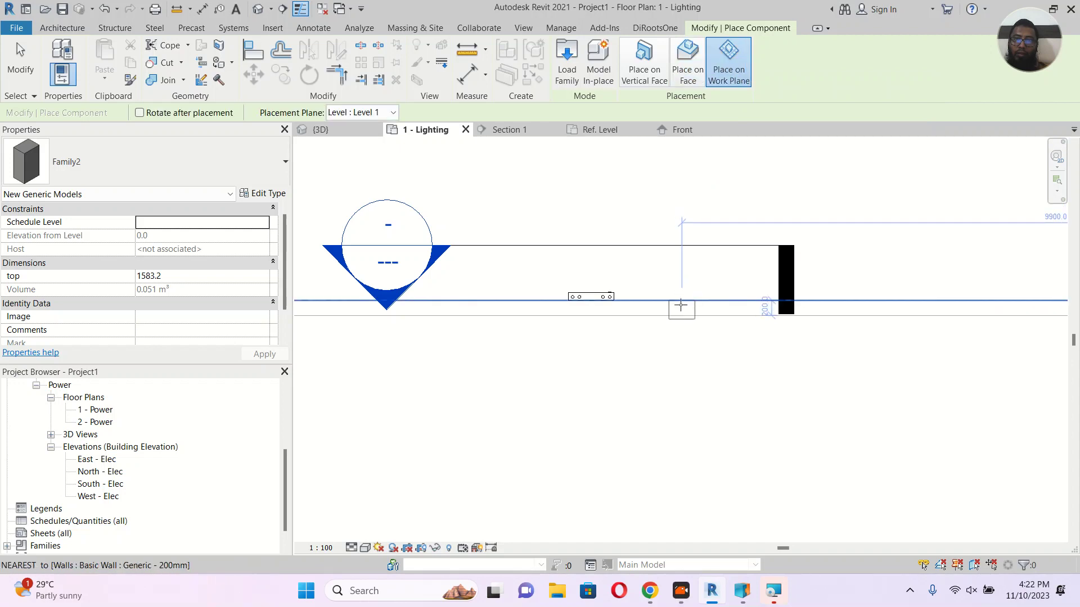
left_click(678, 316)
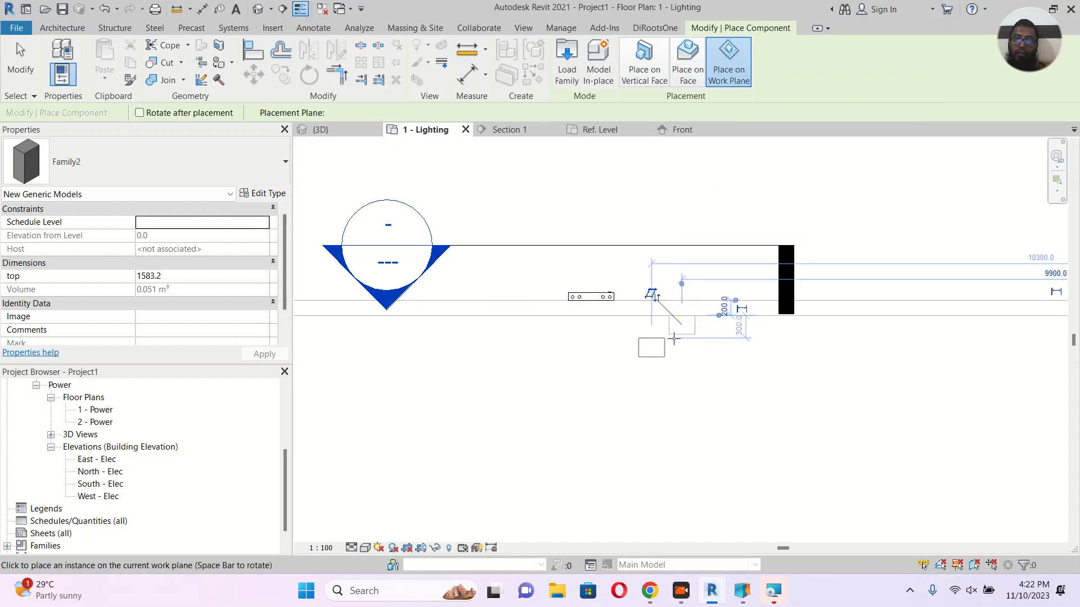
key("Escape")
key("Escape")
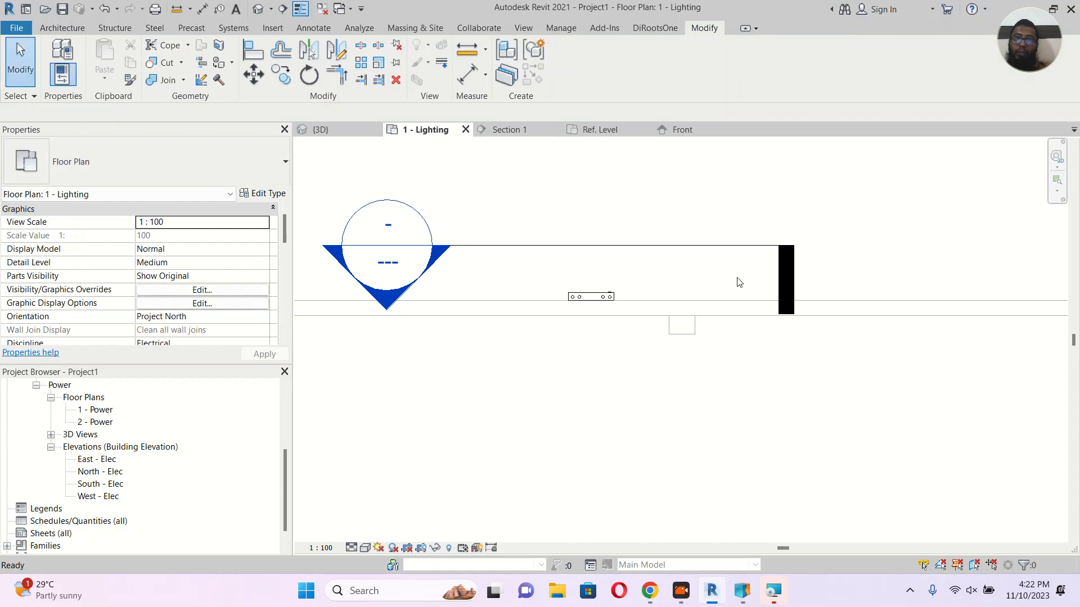
Return to the family's Front elevation and change the family category to Electrical Equipment.
left_click(319, 130)
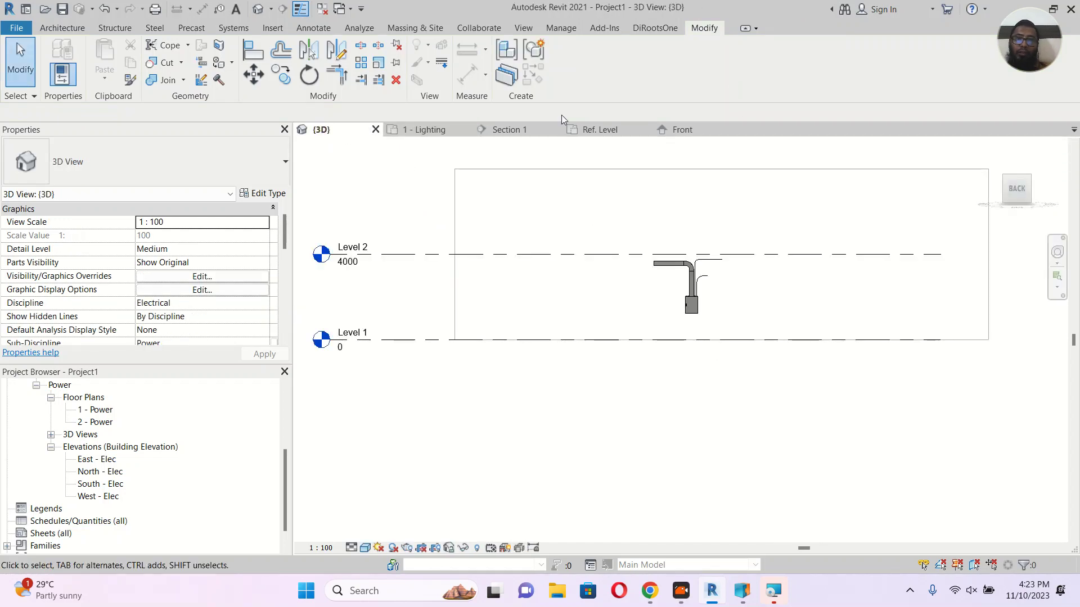
left_click(679, 130)
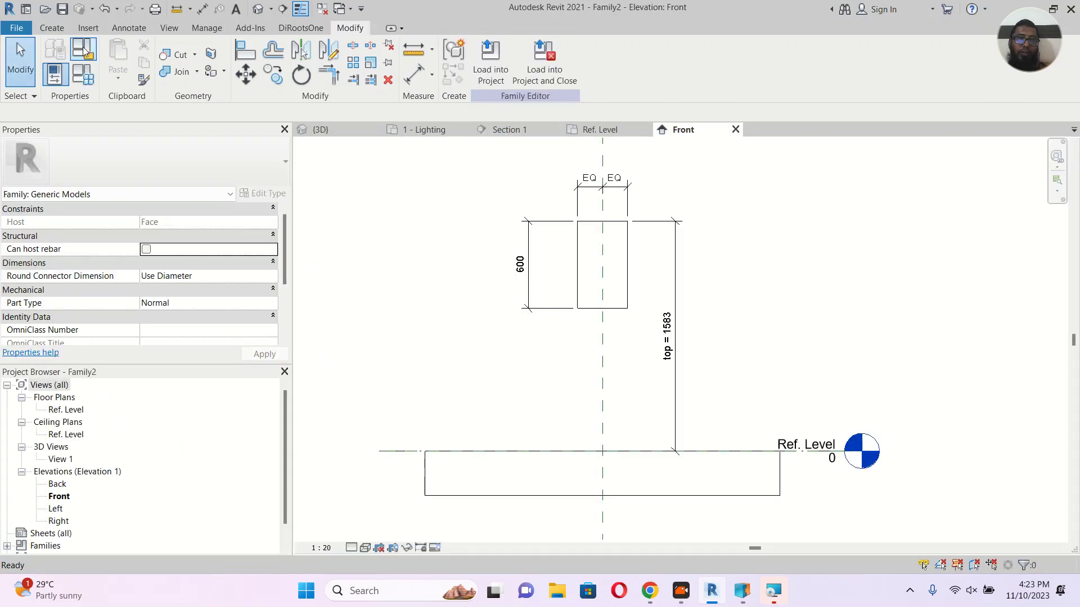
left_click(83, 51)
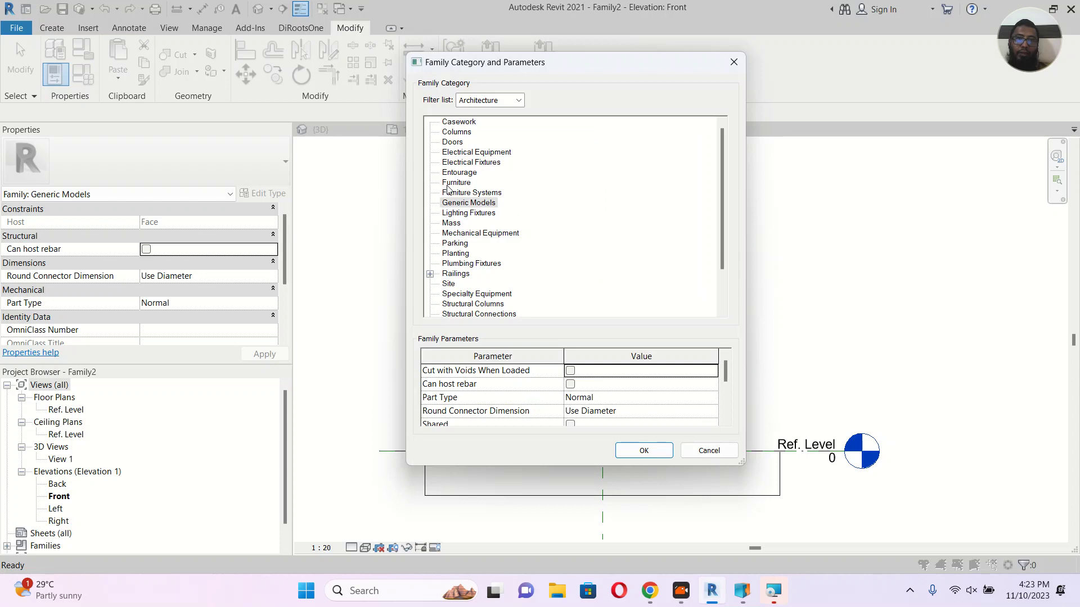
left_click(478, 152)
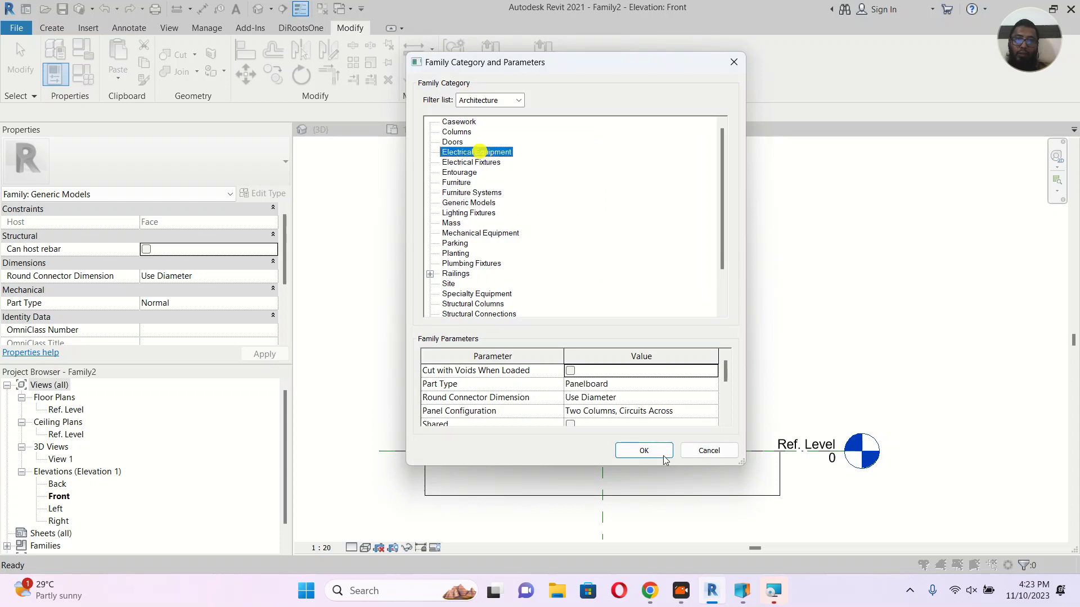
left_click(642, 450)
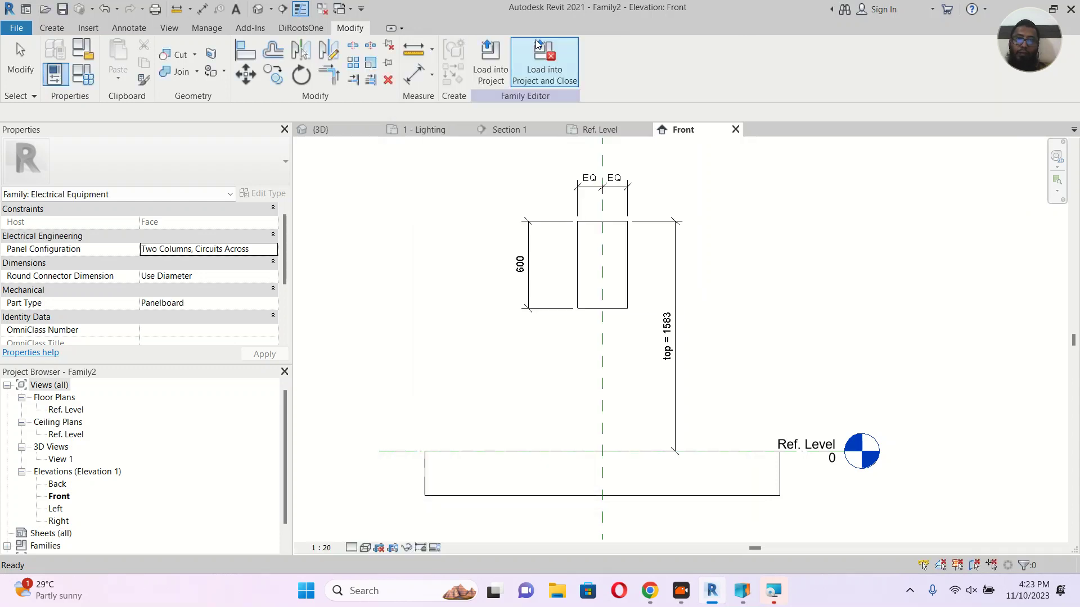
Reload the family into the project, overwriting the existing version, and open the Section 1 view from its section line.
left_click(491, 62)
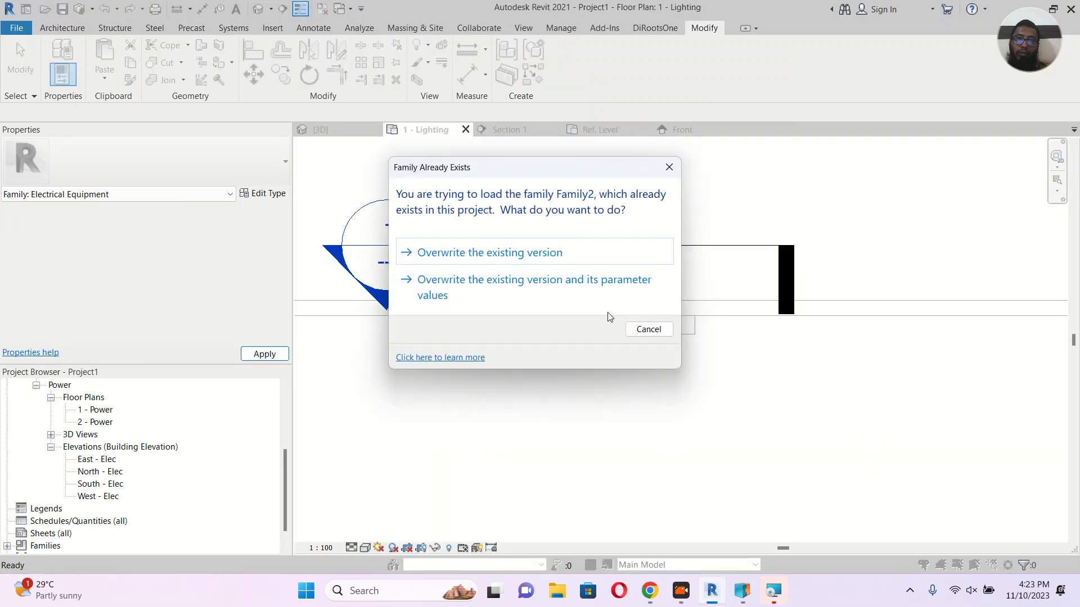
left_click(491, 262)
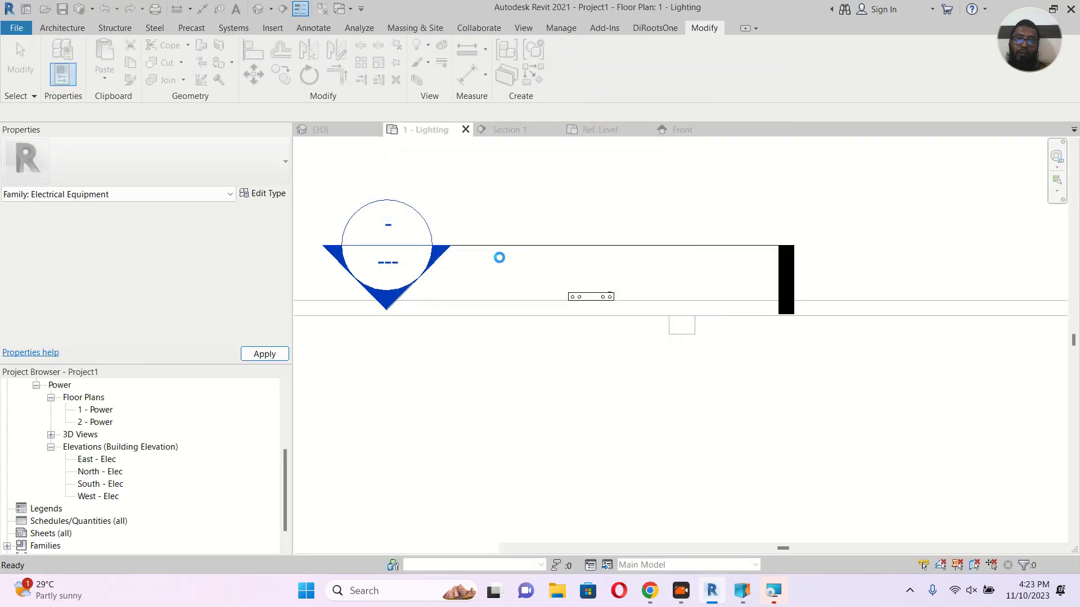
left_click(698, 246)
right_click(698, 245)
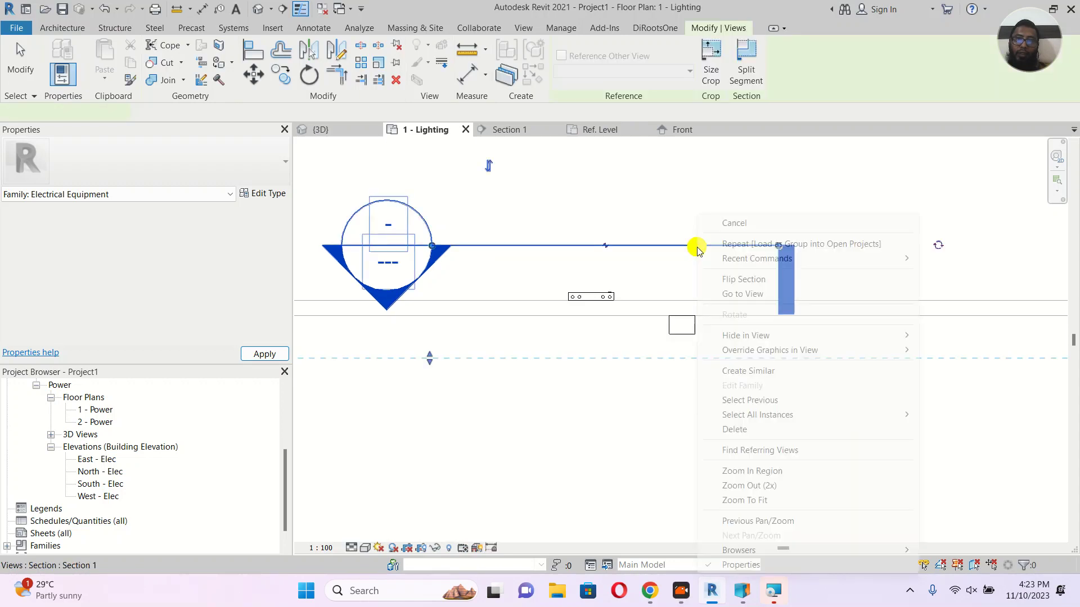
left_click(760, 297)
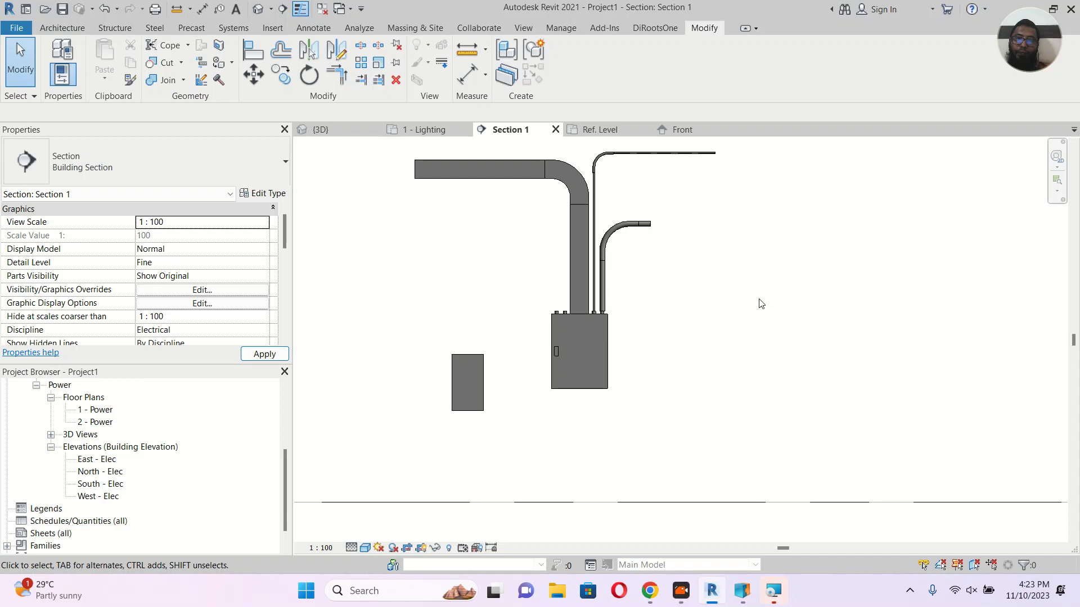
Dimension the height from Level 1 to the upper edge of the Family2 box in Section 1.
left_click(479, 381)
middle_click_drag(480, 381, 603, 322)
key("Escape")
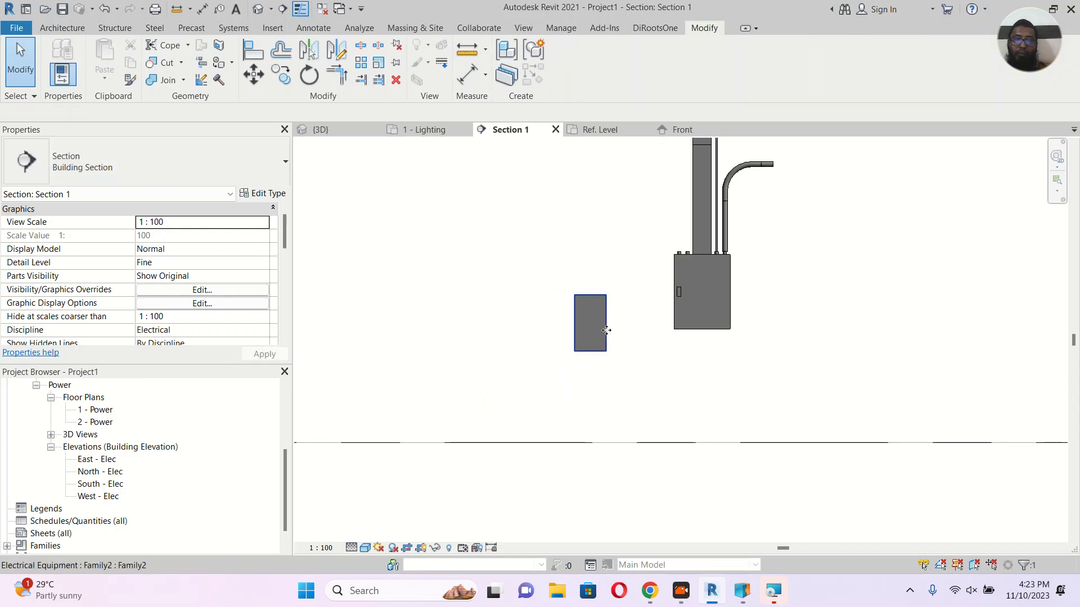
key("d")
key("i")
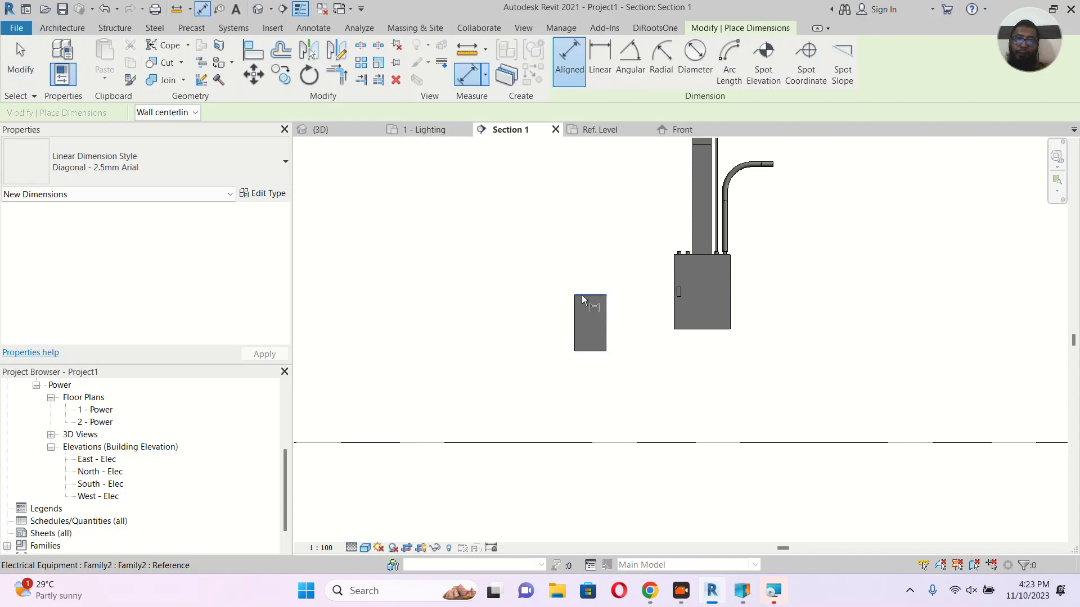
left_click(582, 297)
left_click(585, 442)
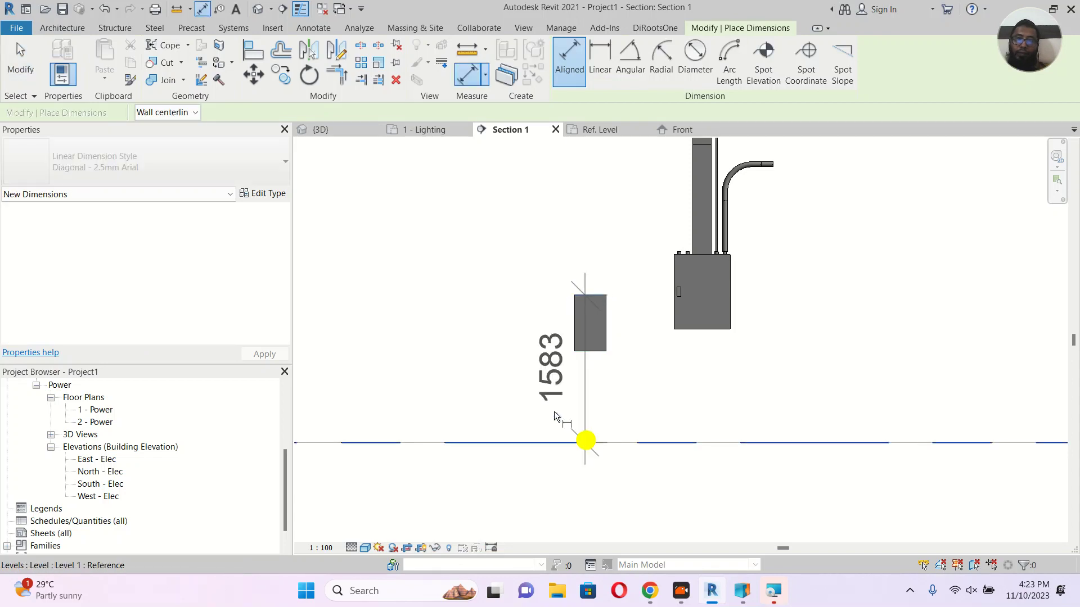
left_click(516, 389)
key("Escape")
key("Escape")
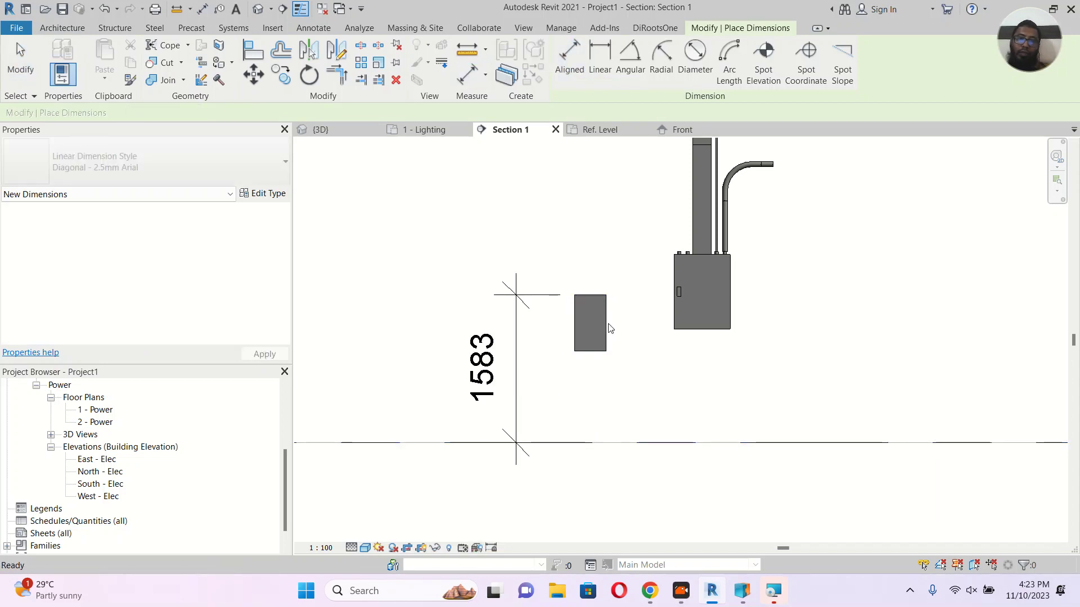
Set the placed Family2 instance's top parameter to 2000.
left_click(595, 298)
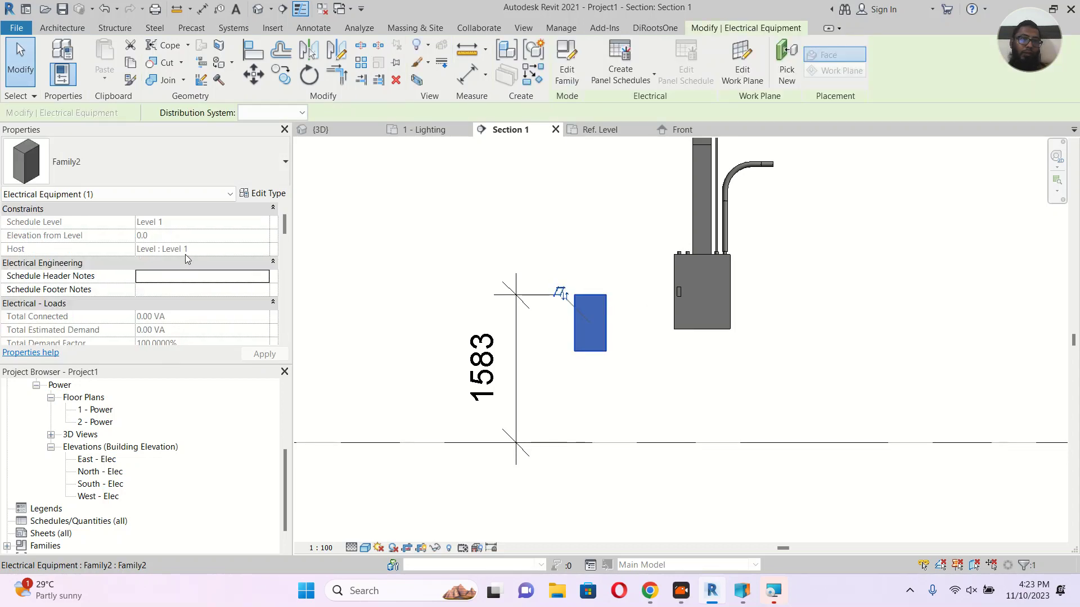
scroll(194, 244, "down", 6)
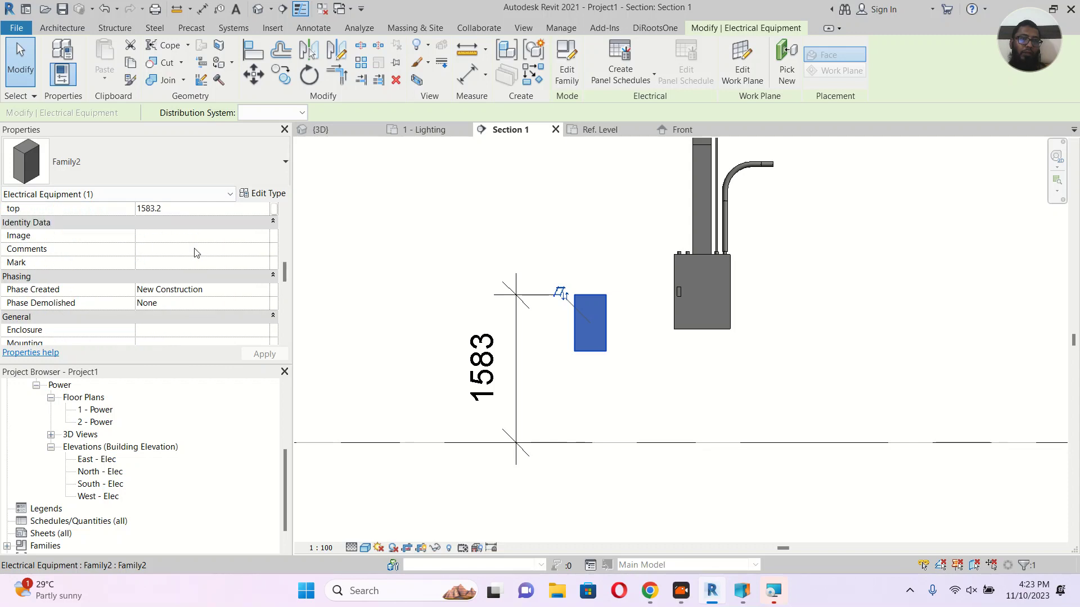
scroll(196, 252, "up", 1)
left_click(188, 238)
type("2")
left_click(264, 354)
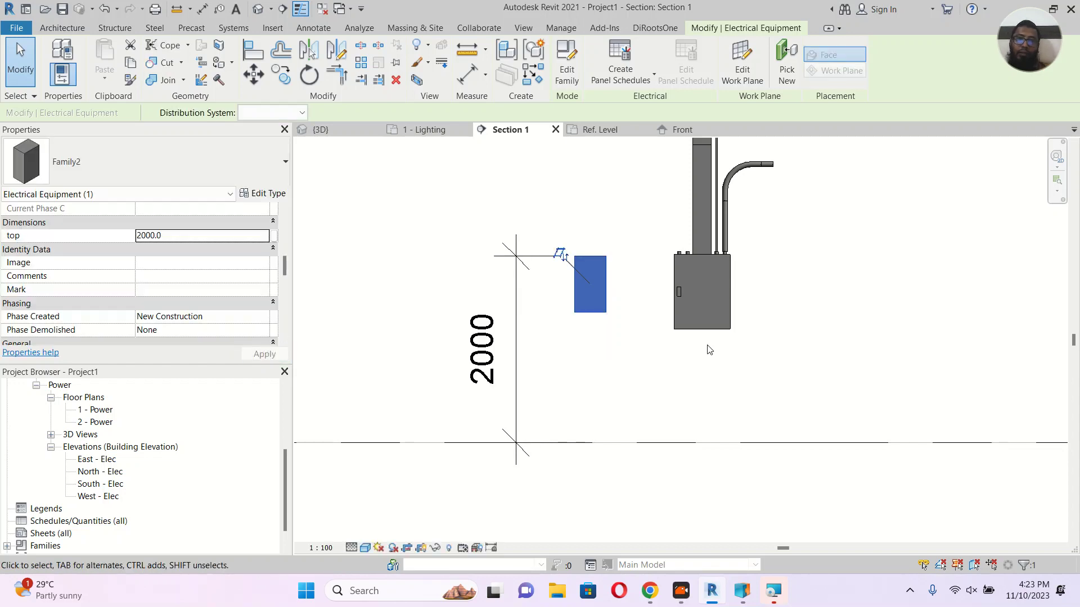
key("Escape")
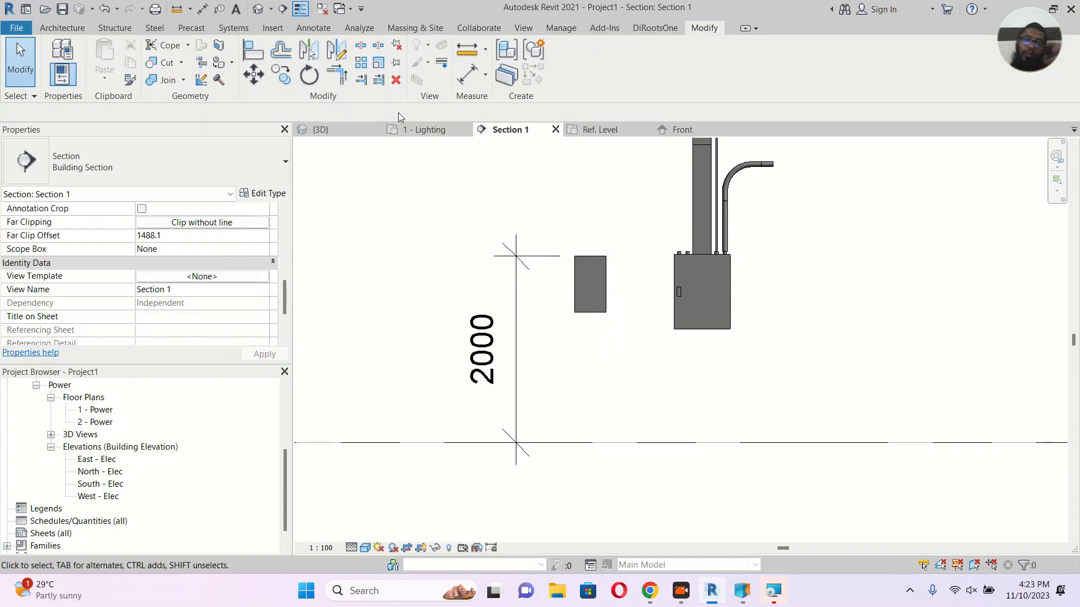
Compare the family's Front elevation with Section 1 and inspect the level constraints of the Distribution Board and the placed Family2.
left_click(347, 129)
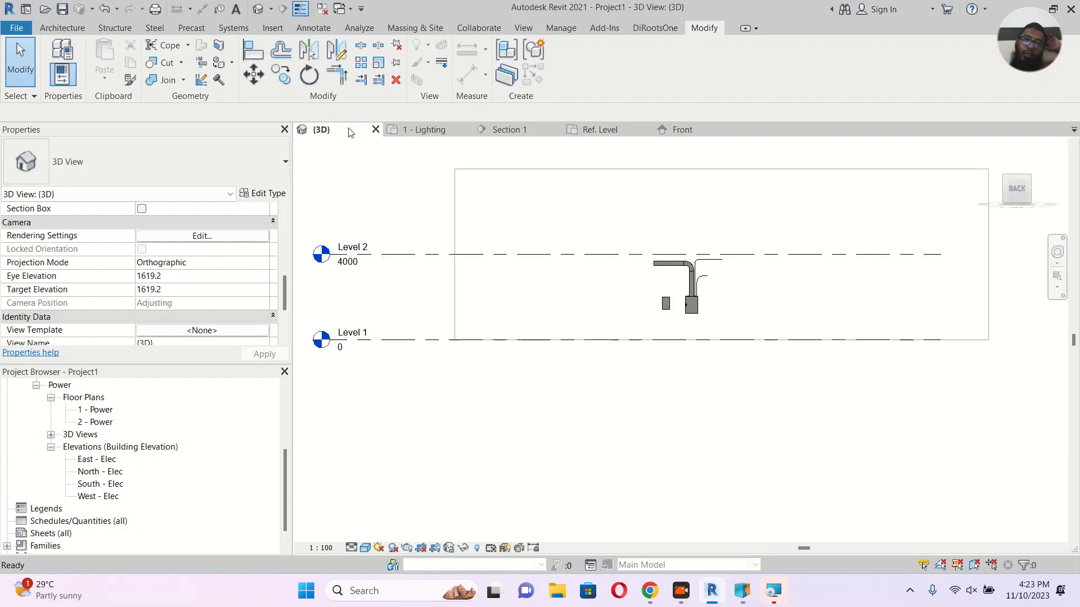
left_click(675, 132)
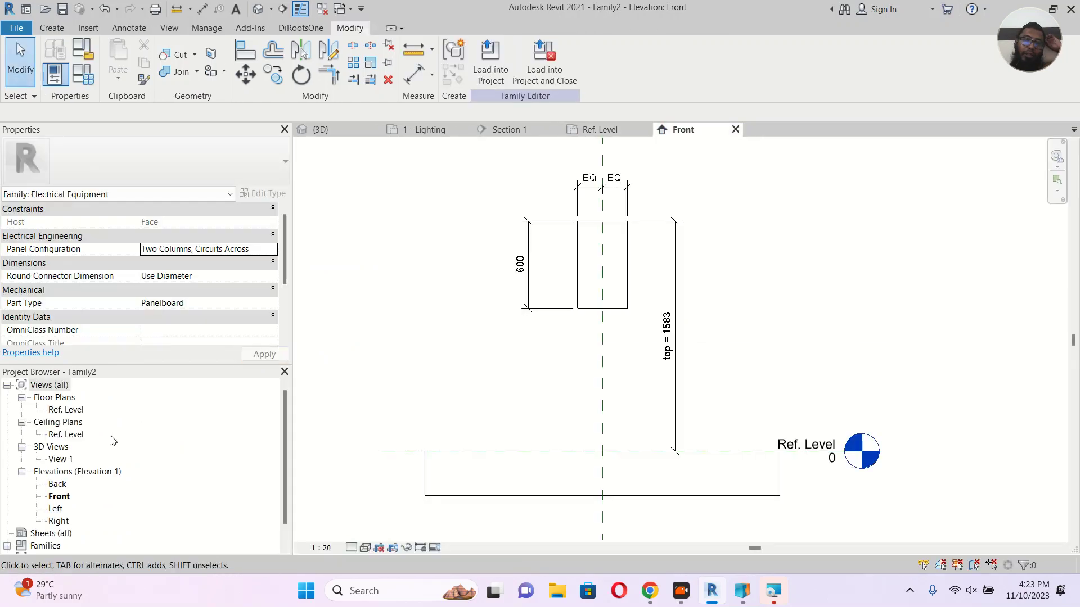
left_click(67, 410)
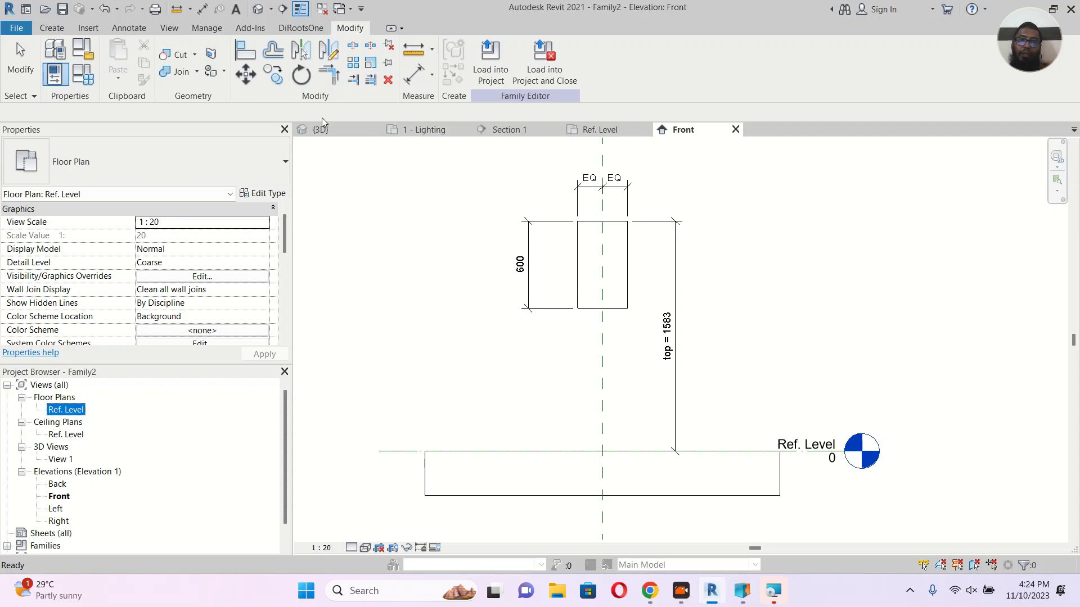
left_click(521, 123)
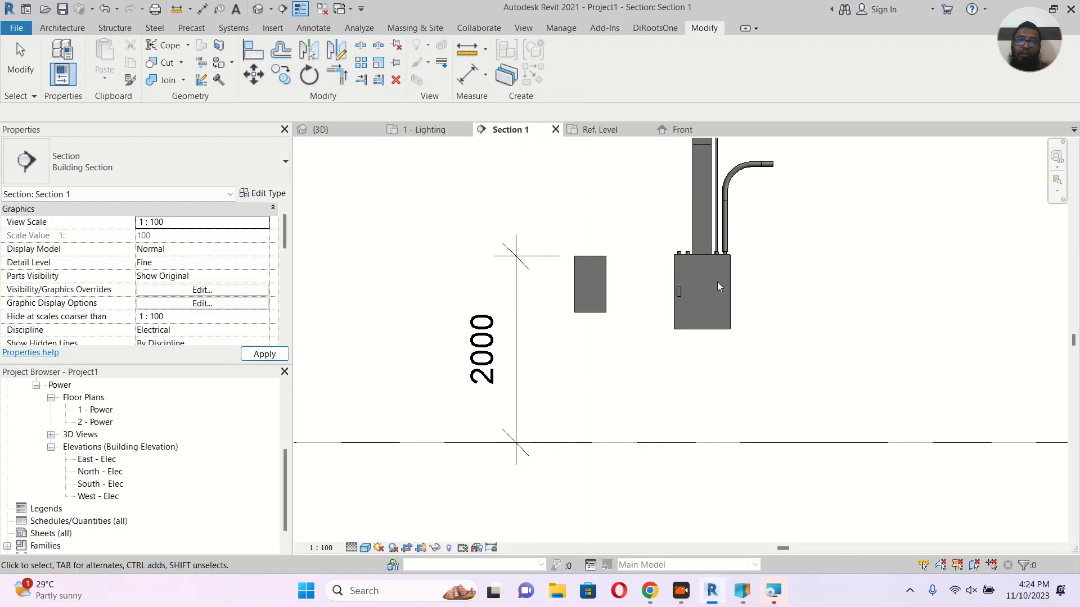
left_click(720, 329)
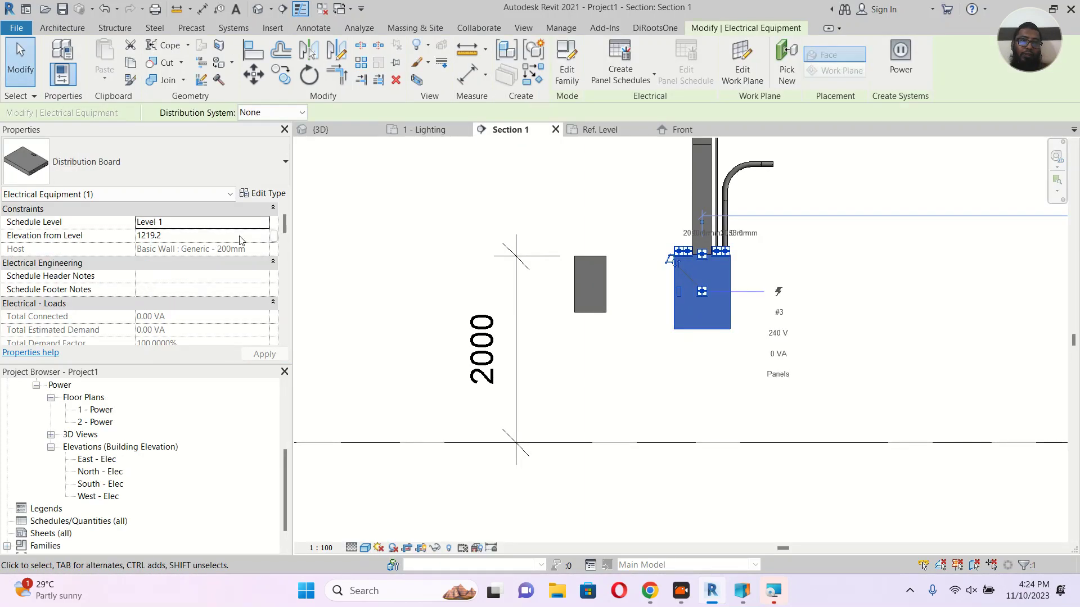
left_click(620, 337)
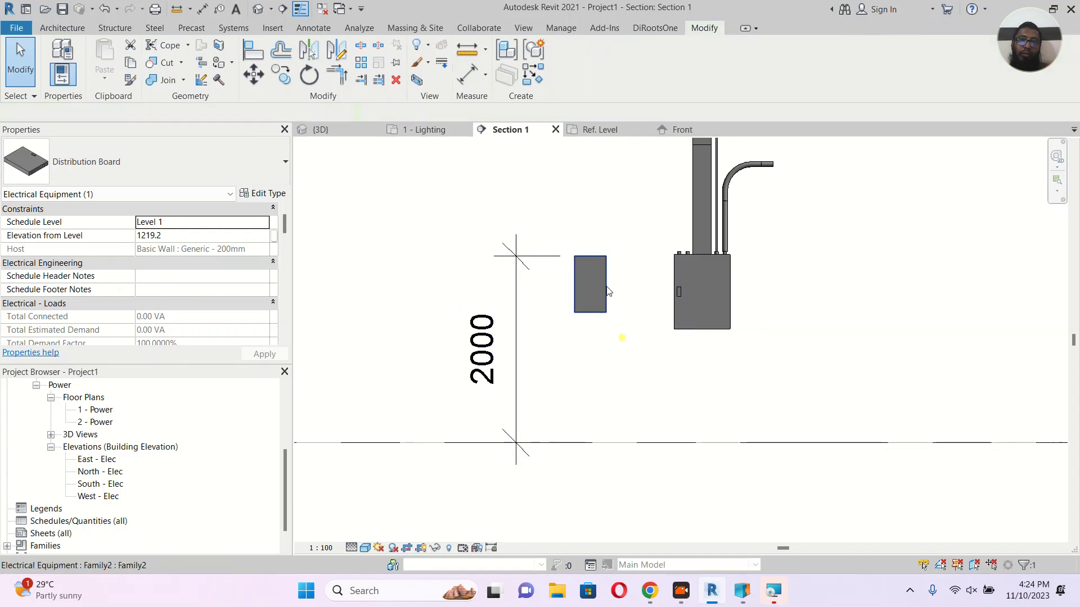
left_click(606, 288)
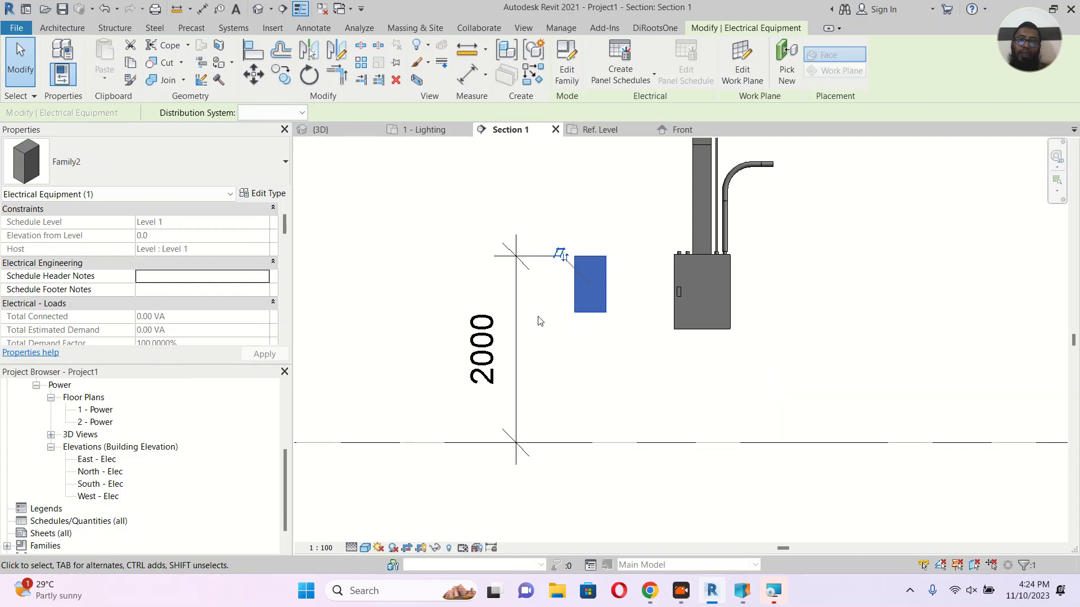
left_click(429, 130)
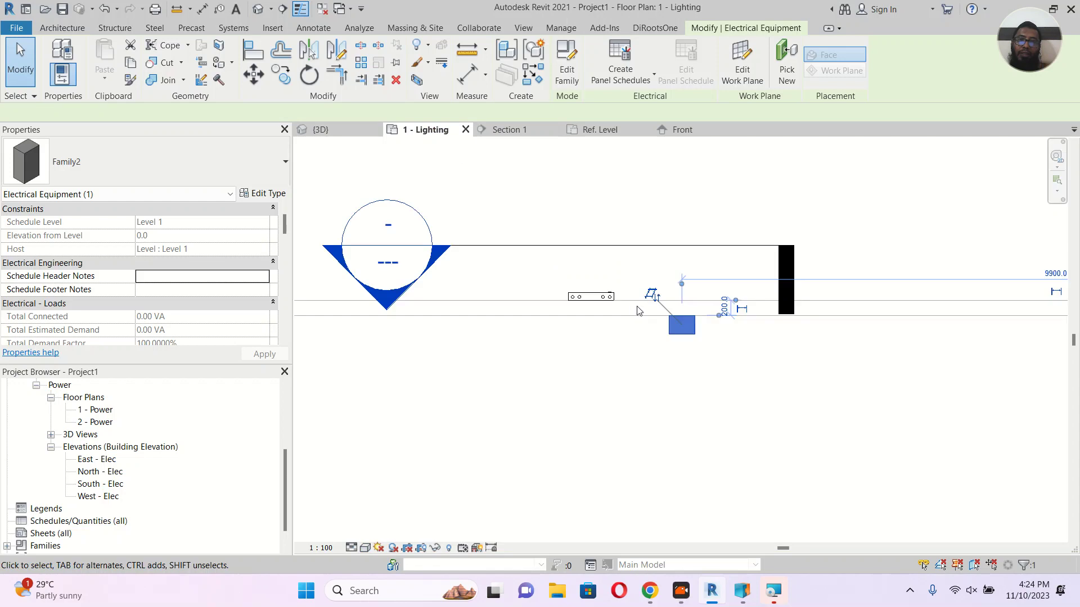
key("c")
key("s")
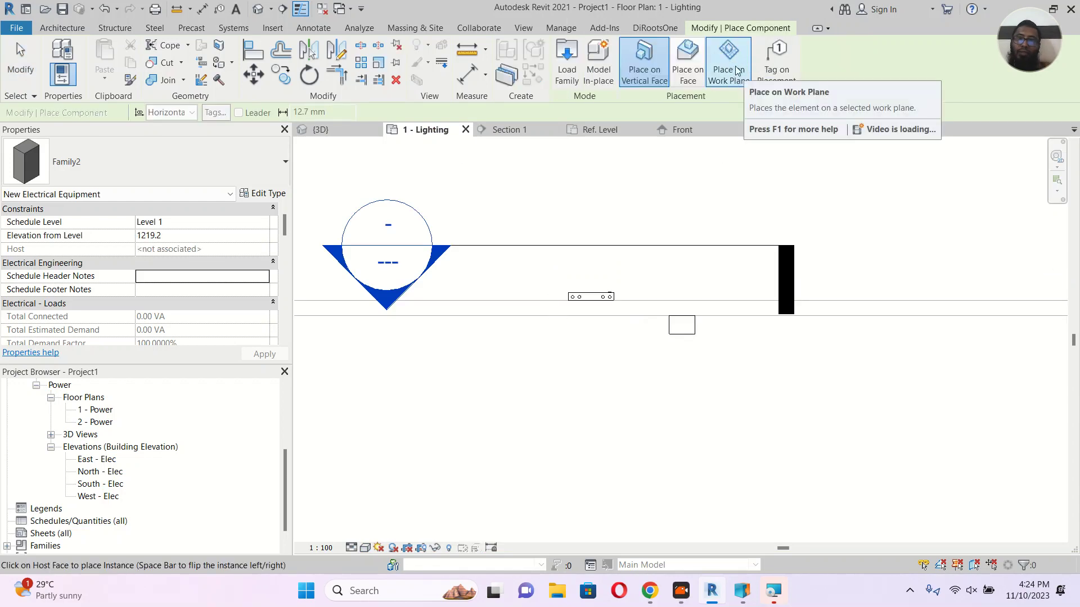
key("Escape")
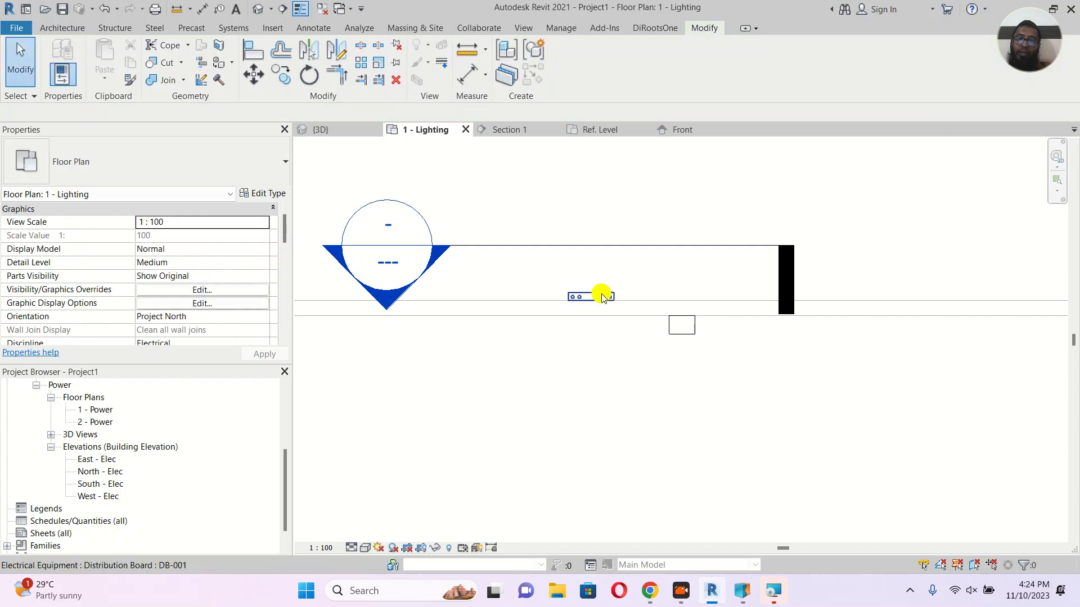
left_click(603, 297)
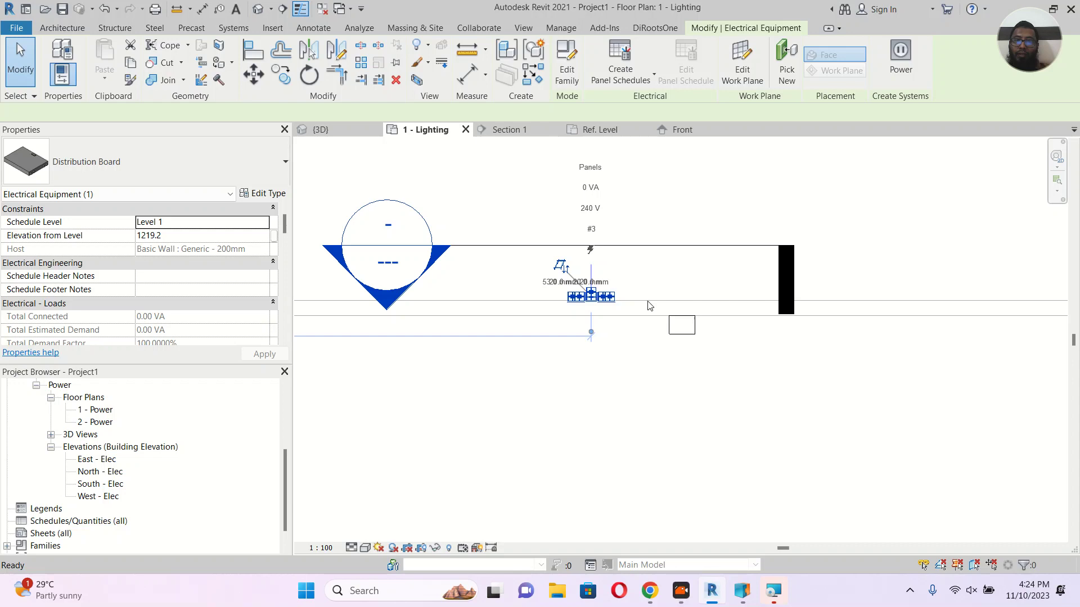
key("c")
key("m")
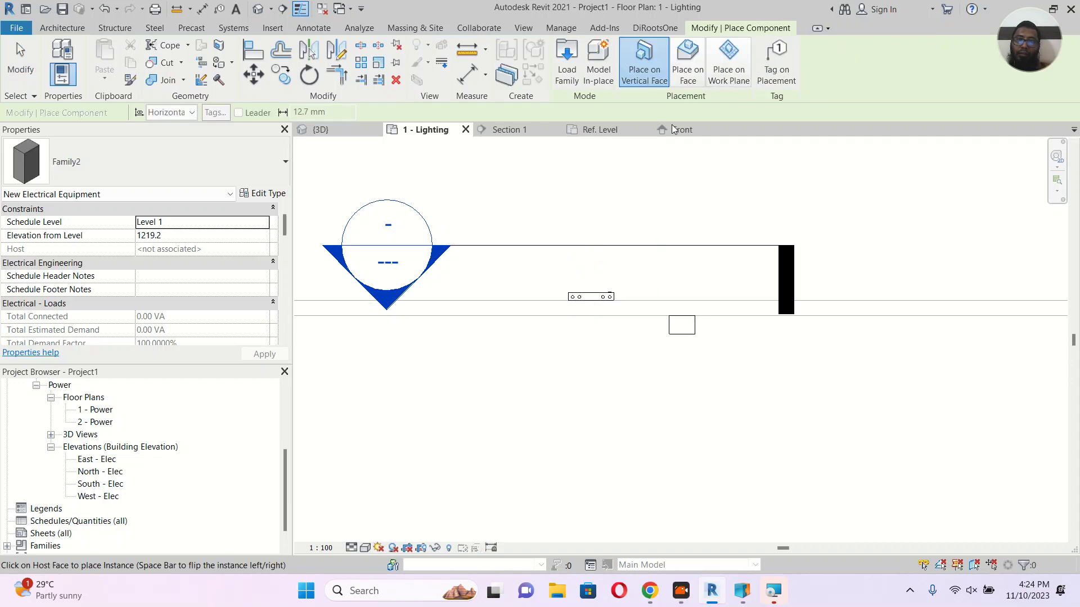
key("Escape")
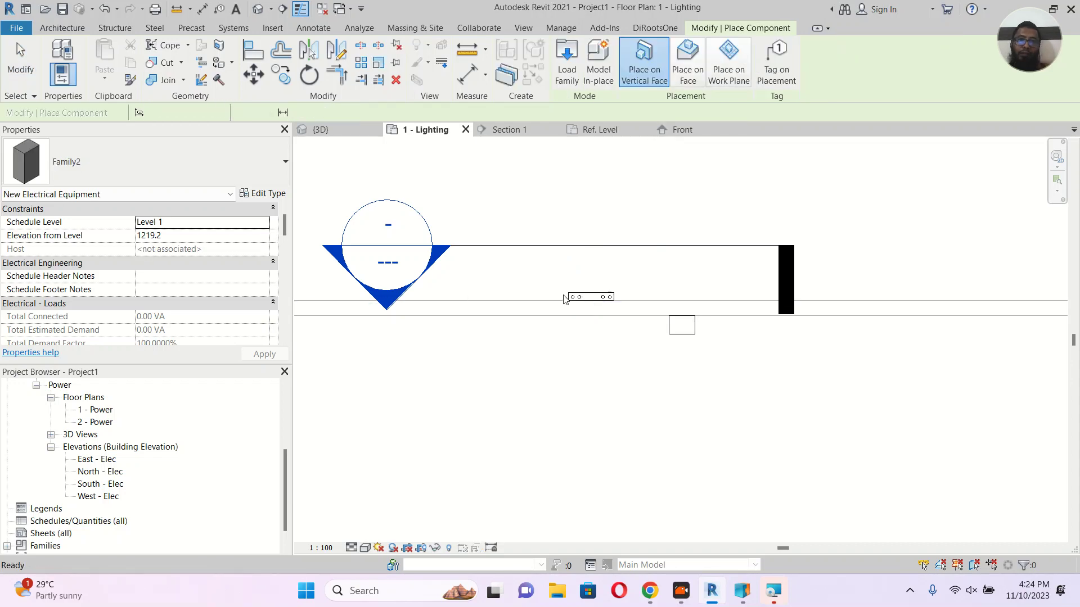
key("Escape")
left_click(235, 163)
key("Escape")
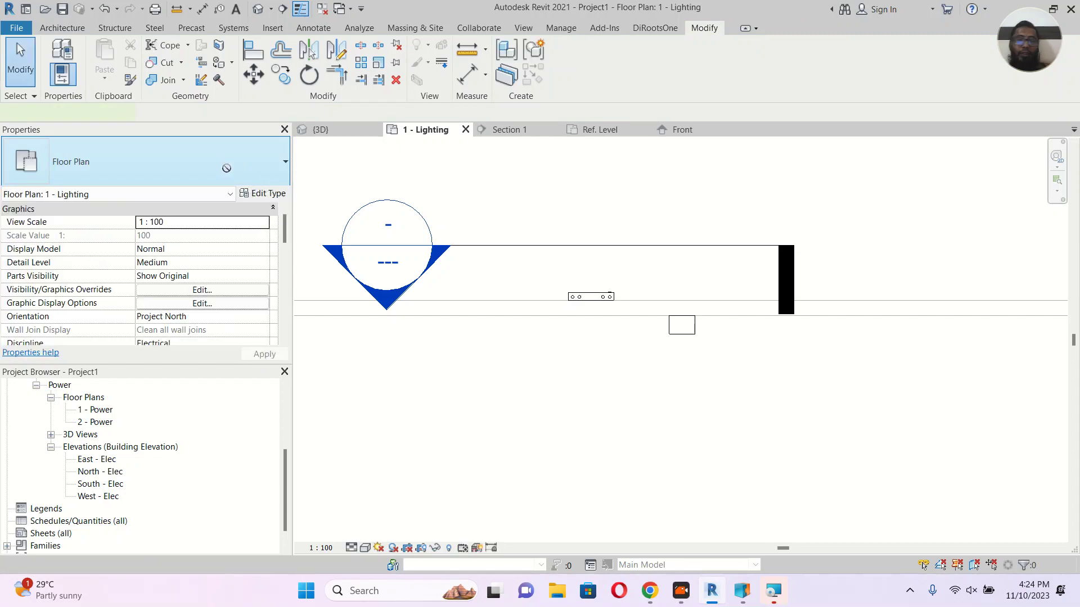
Try placing another Distribution Board on the wall's vertical face in the 1 - Lighting plan, leaving the command without placing it.
key("c")
key("m")
left_click(227, 165)
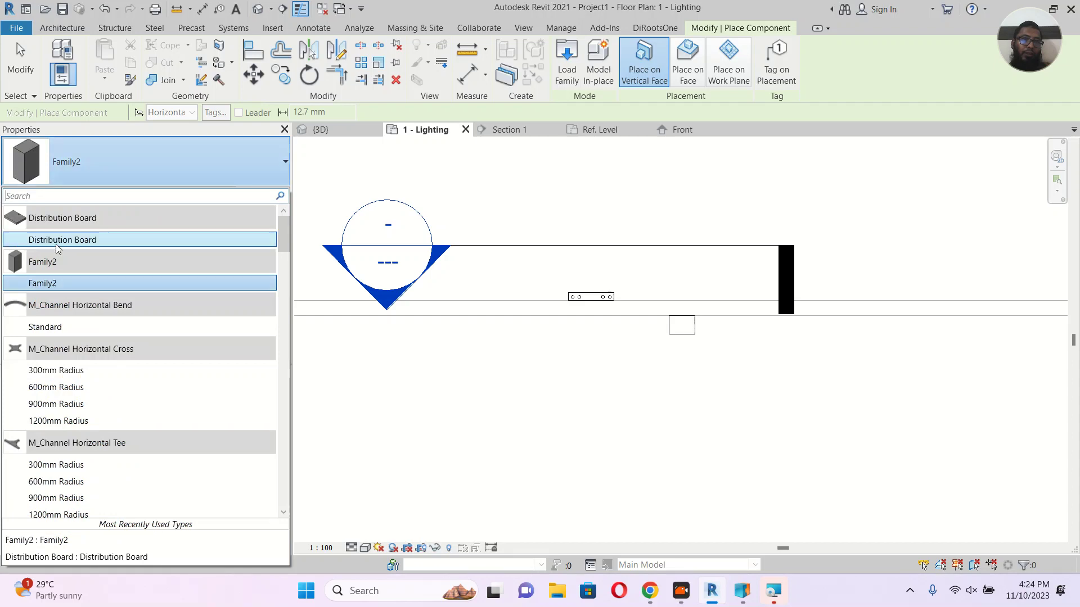
left_click(65, 240)
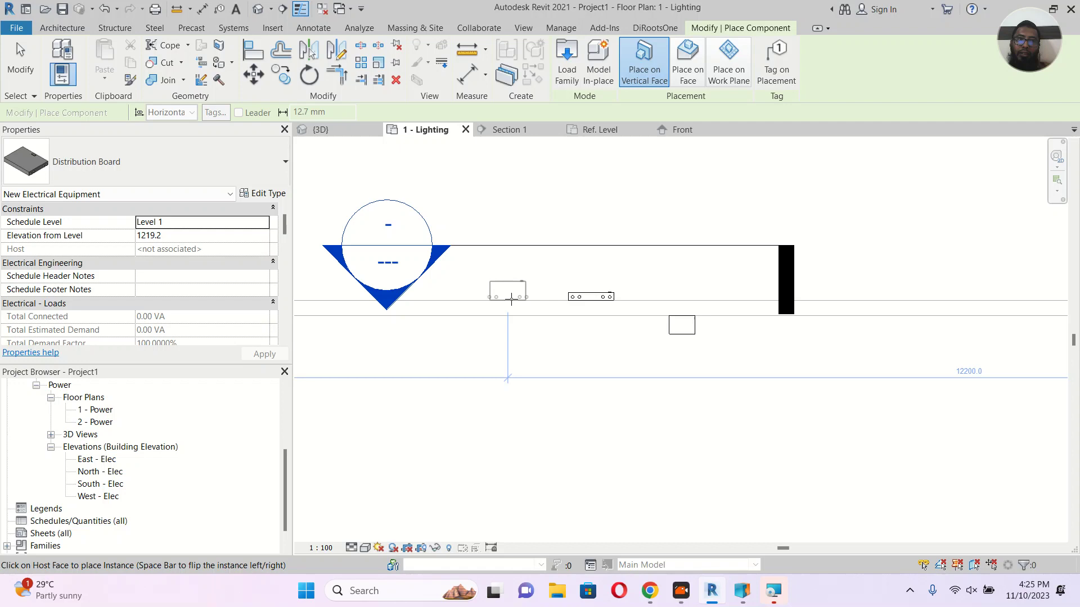
key("Escape")
key("Escape")
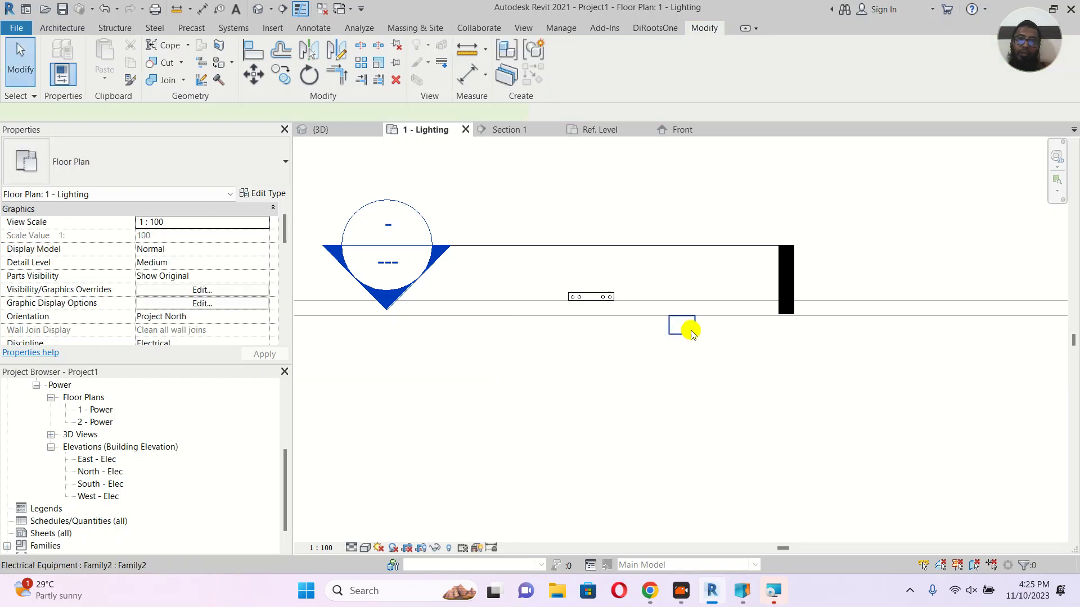
Try creating a similar Family2 instance on a vertical face and on a work plane, cancelling before placement.
left_click(691, 334)
key("c")
key("s")
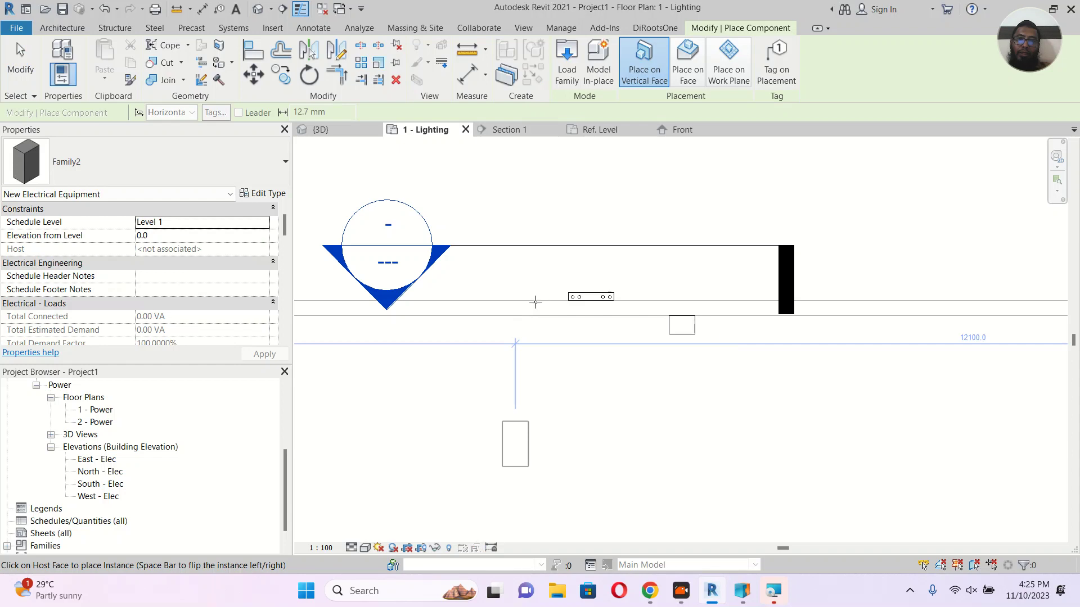
left_click(729, 72)
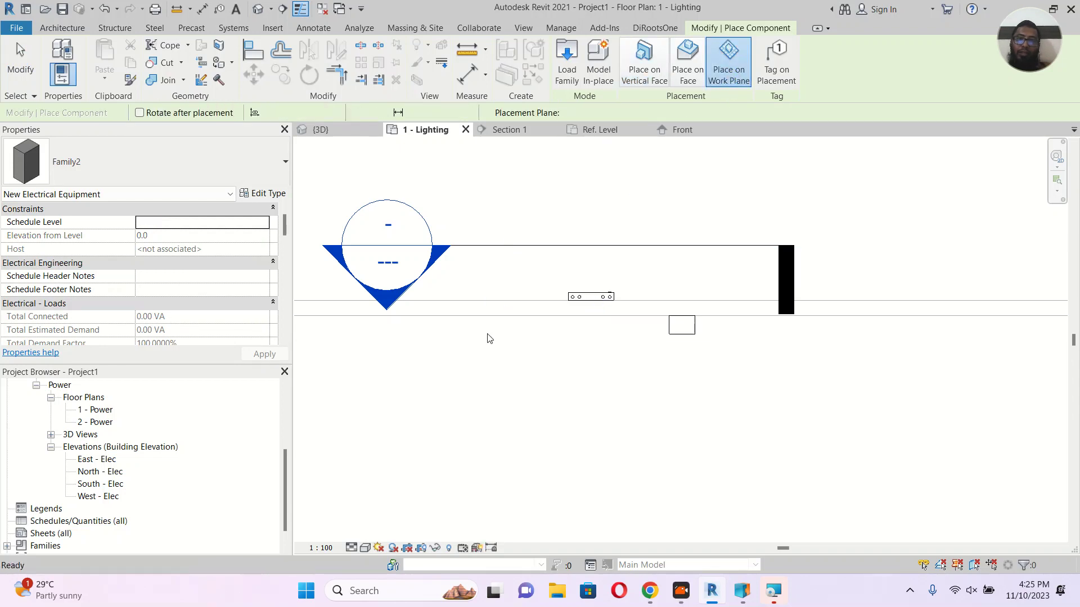
key("Escape")
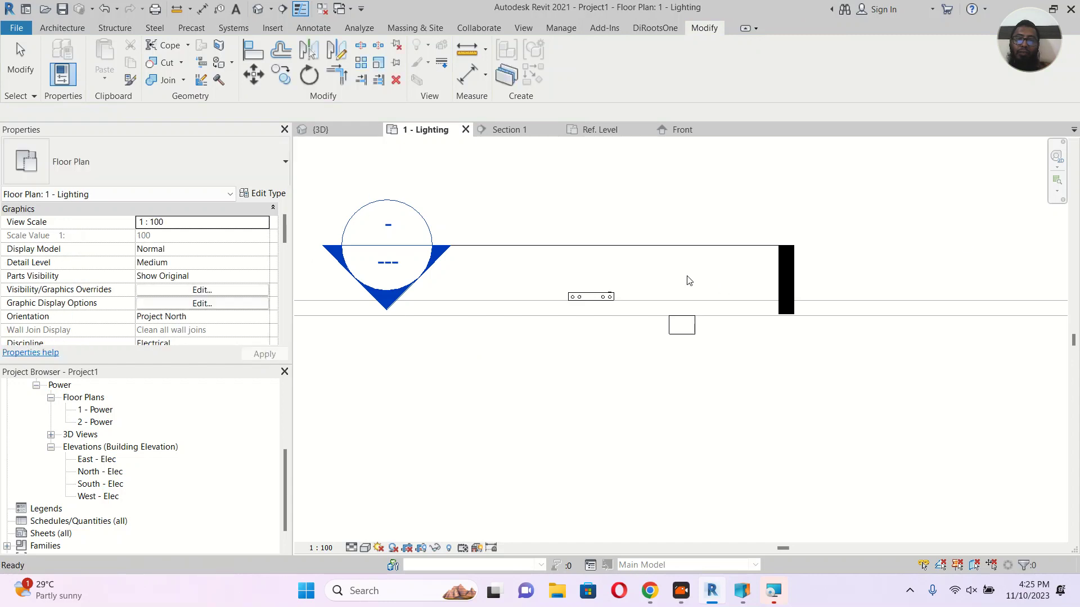
scroll(776, 326, "down", 3)
middle_click_drag(791, 342, 737, 358)
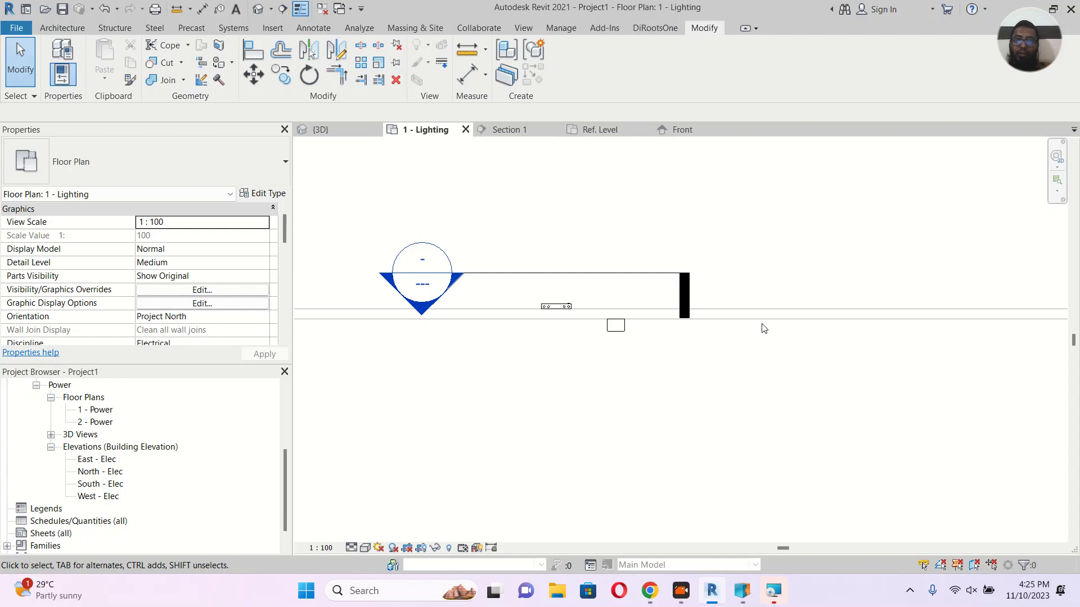
middle_click_drag(861, 361, 848, 364)
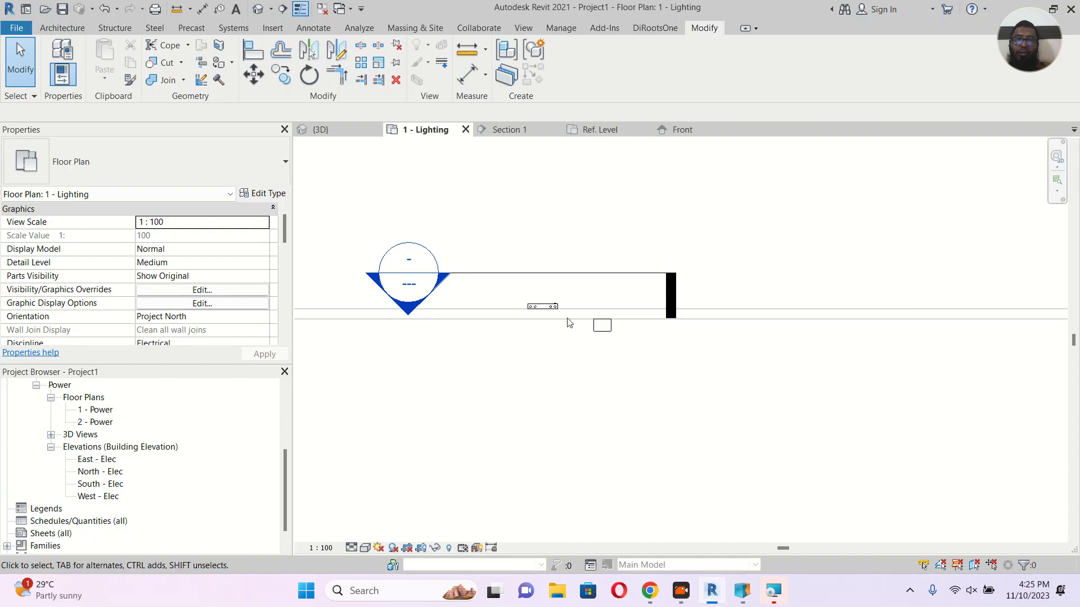
left_click(349, 131)
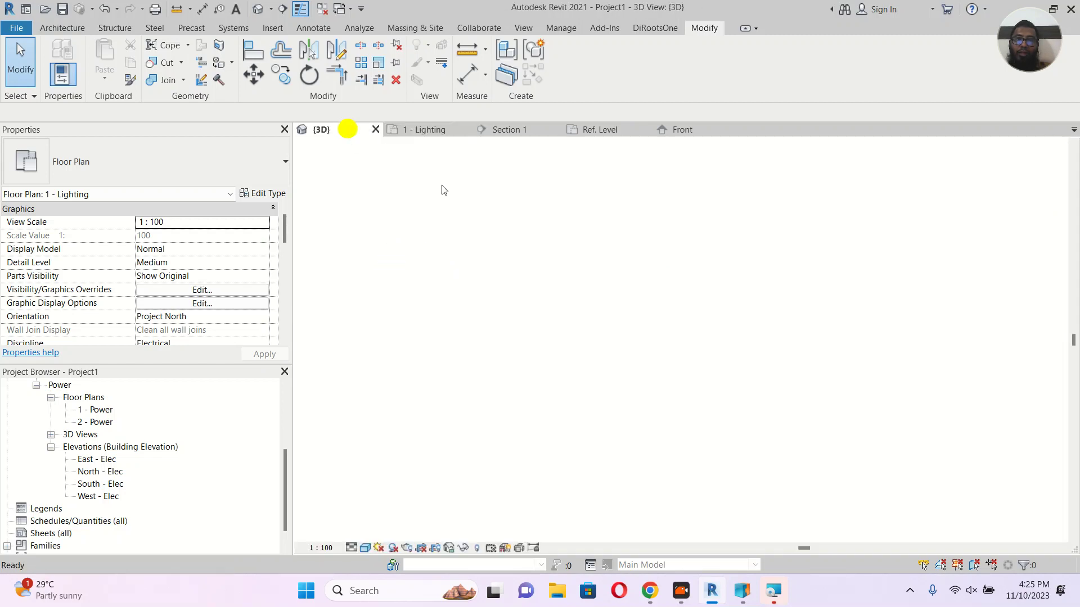
scroll(664, 281, "up", 1)
Return to the family's Front elevation and set the Electrical Equipment part type to Other Panel.
left_click(675, 130)
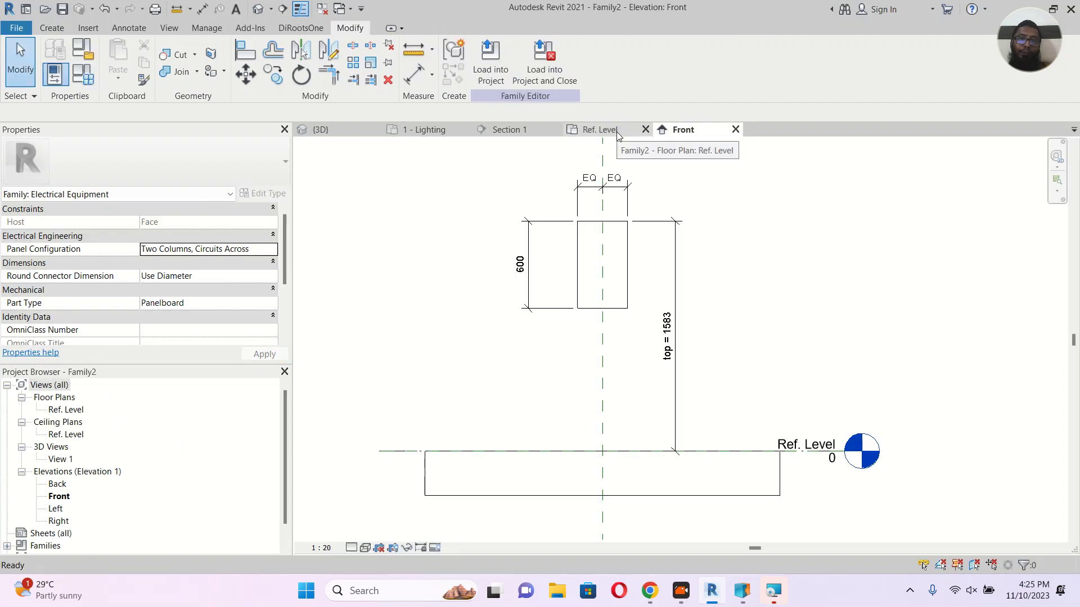
left_click(83, 57)
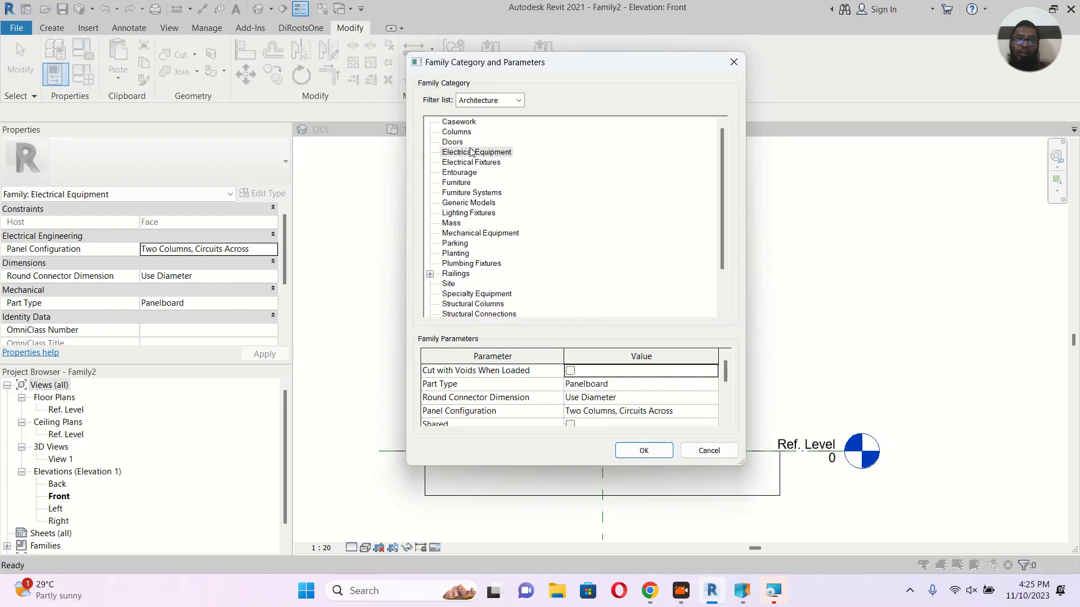
left_click(710, 387)
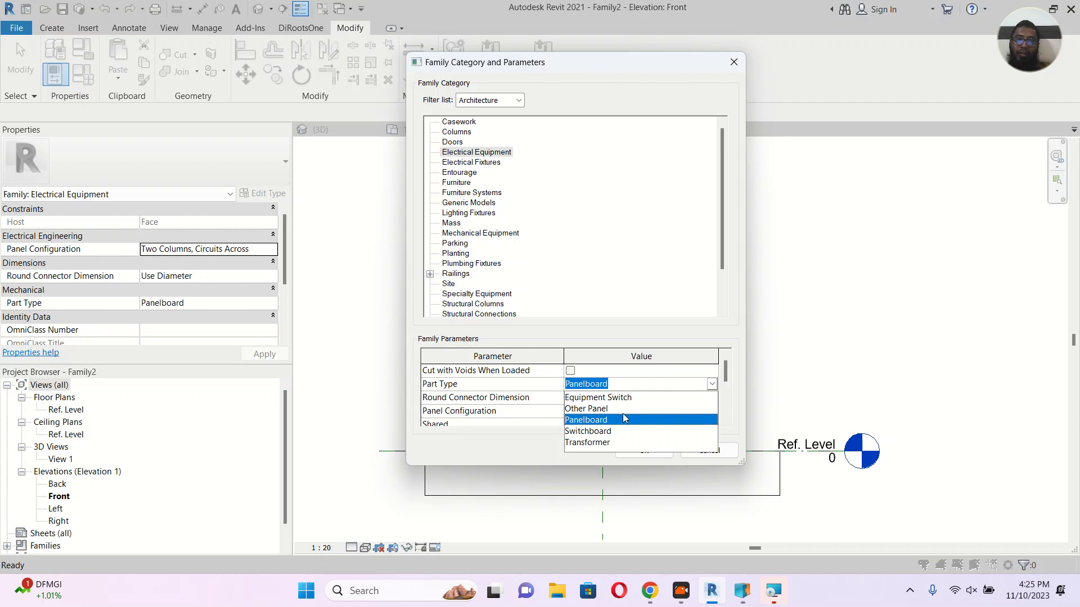
left_click(584, 409)
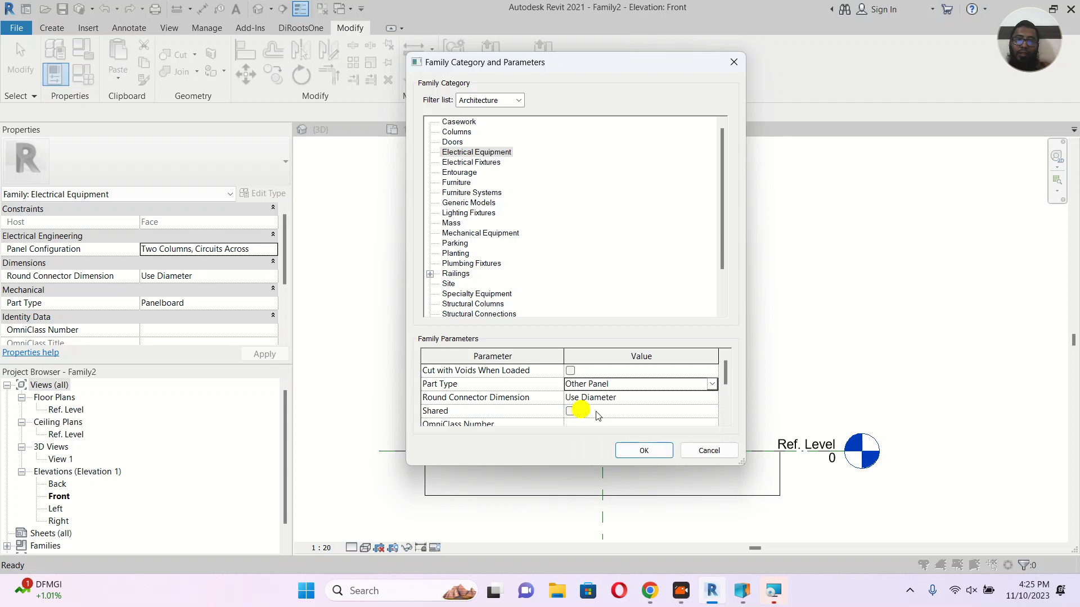
left_click(656, 452)
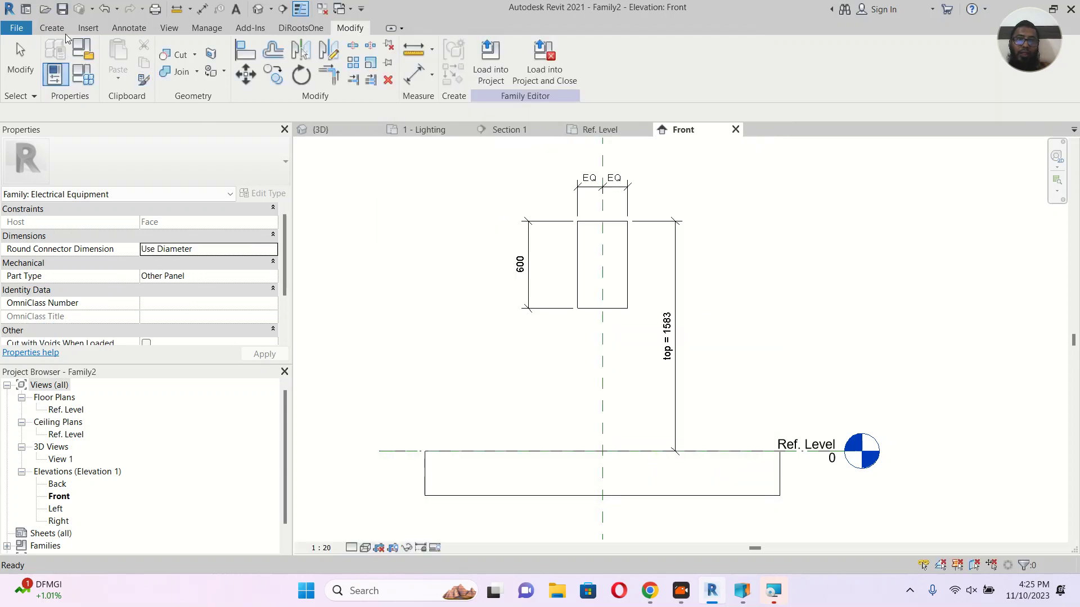
Place a Communication electrical connector on the front face of the box extrusion.
left_click(51, 28)
left_click(544, 53)
left_click(627, 254)
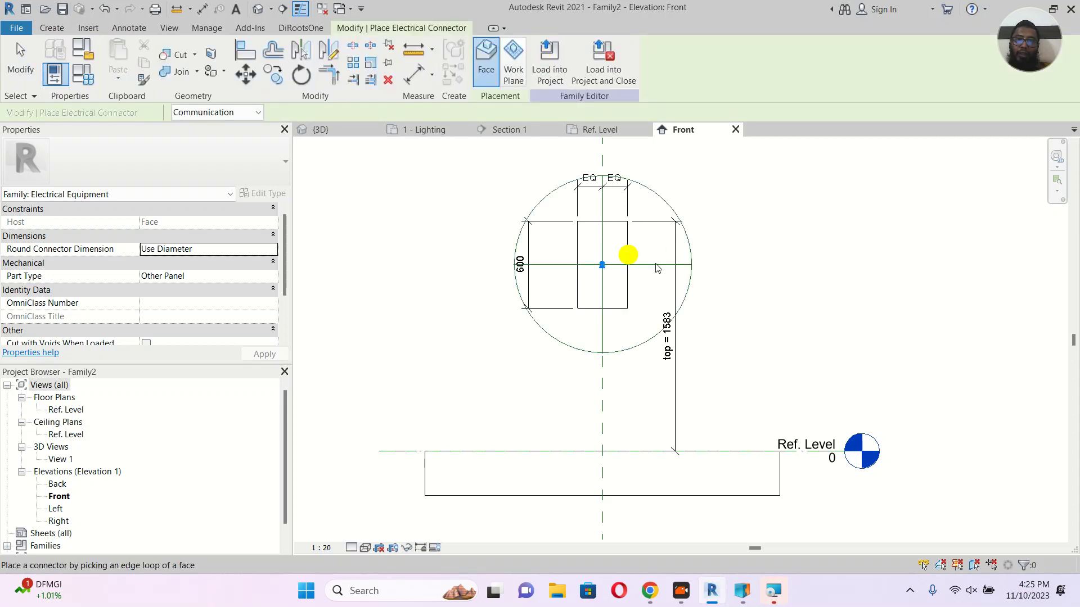
key("Escape")
Select the new electrical connector and review the system types available for it.
left_click(616, 205)
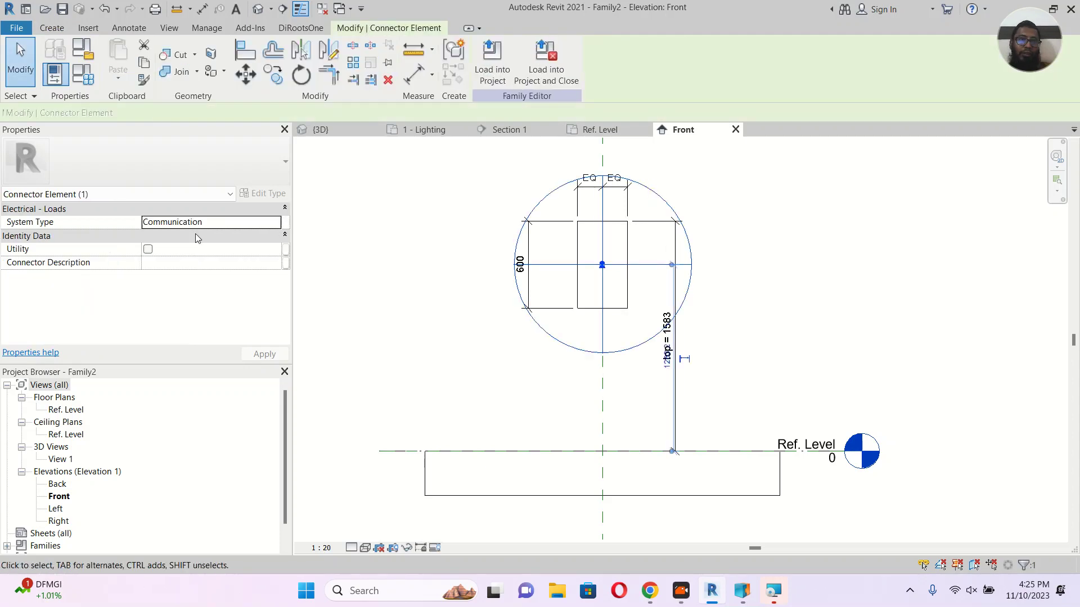
left_click(274, 226)
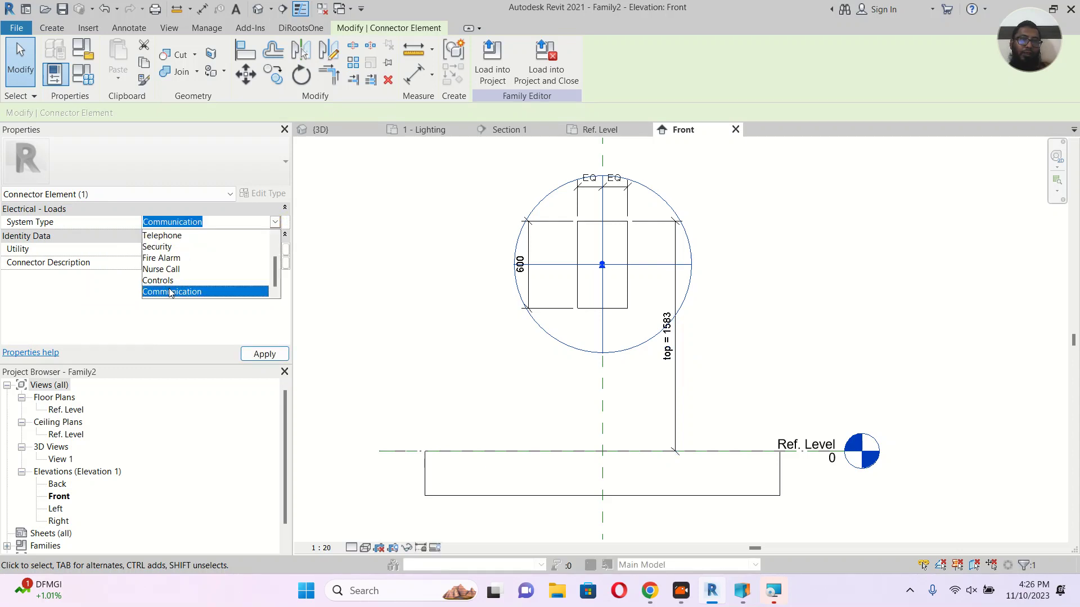
scroll(170, 293, "up", 1)
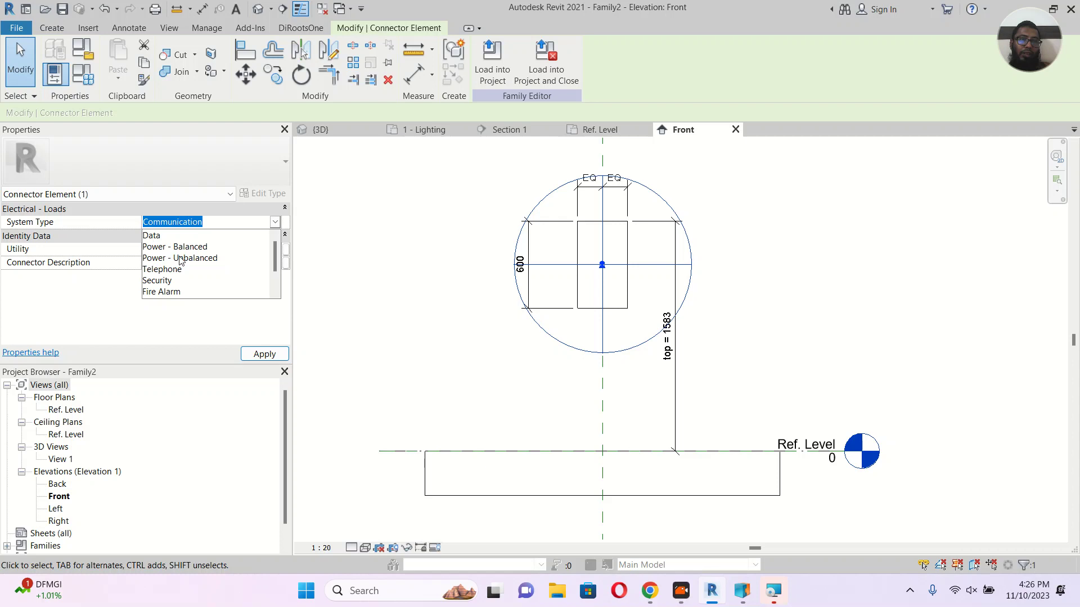
scroll(190, 288, "down", 1)
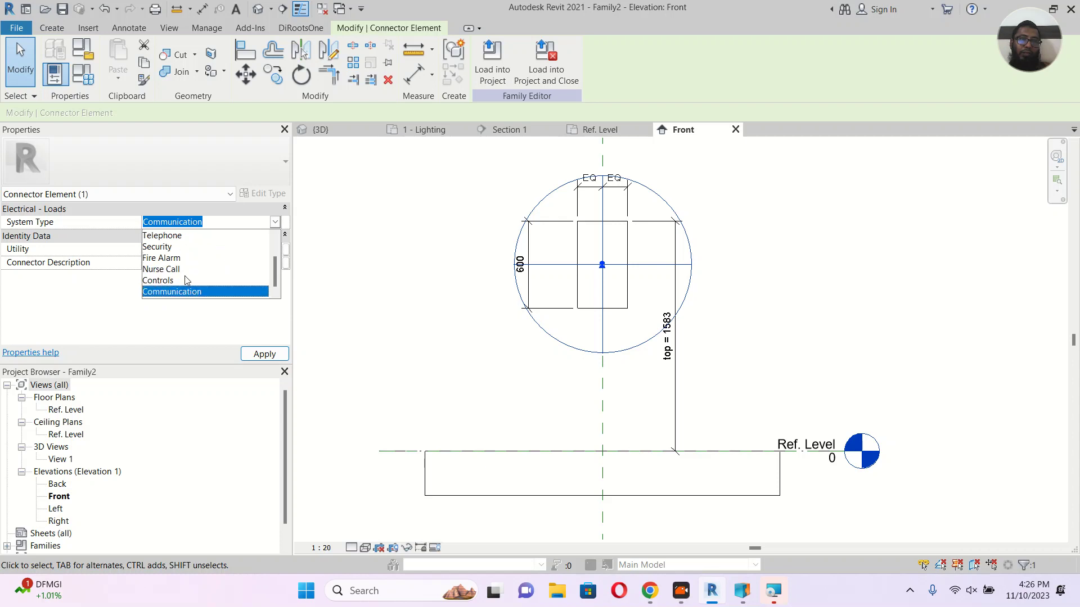
left_click(786, 240)
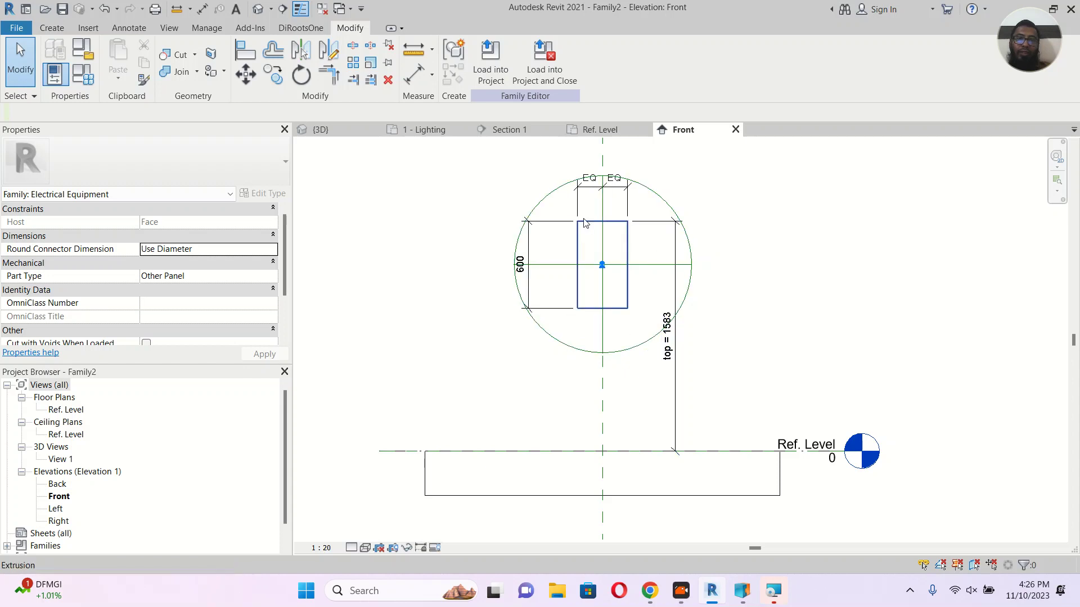
left_click(557, 196)
key("Escape")
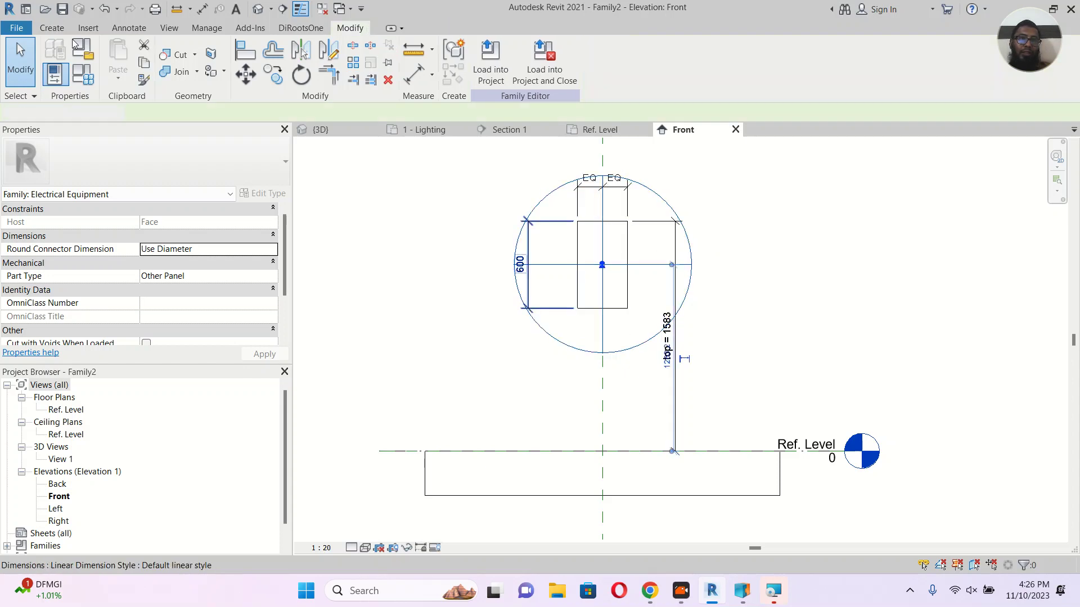
Review the family's category and parameter settings and the Part Type options available for Electrical Equipment.
key("f")
key("c")
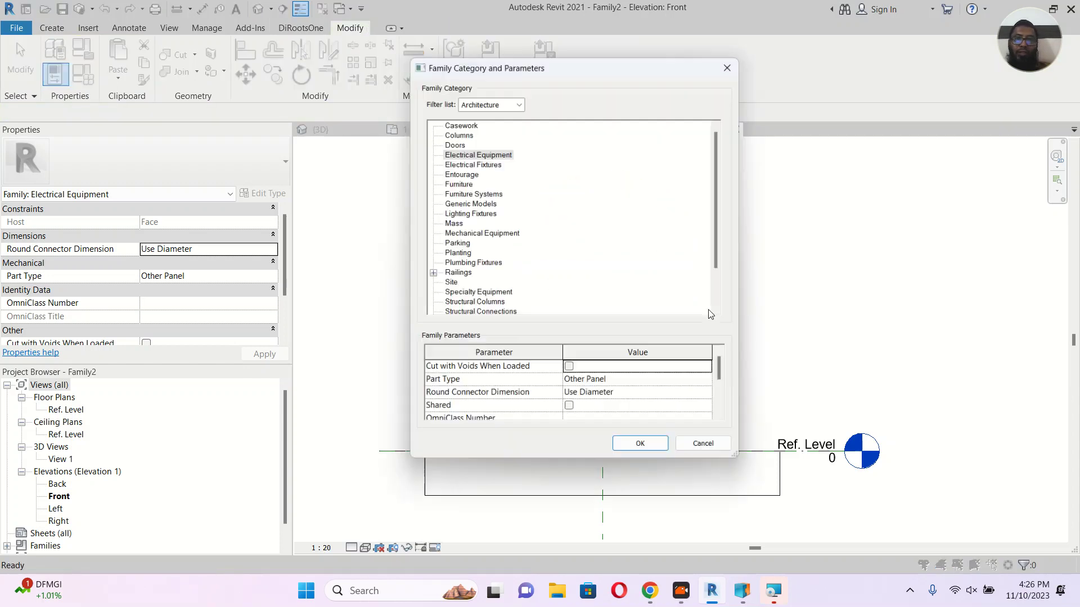
left_click(709, 449)
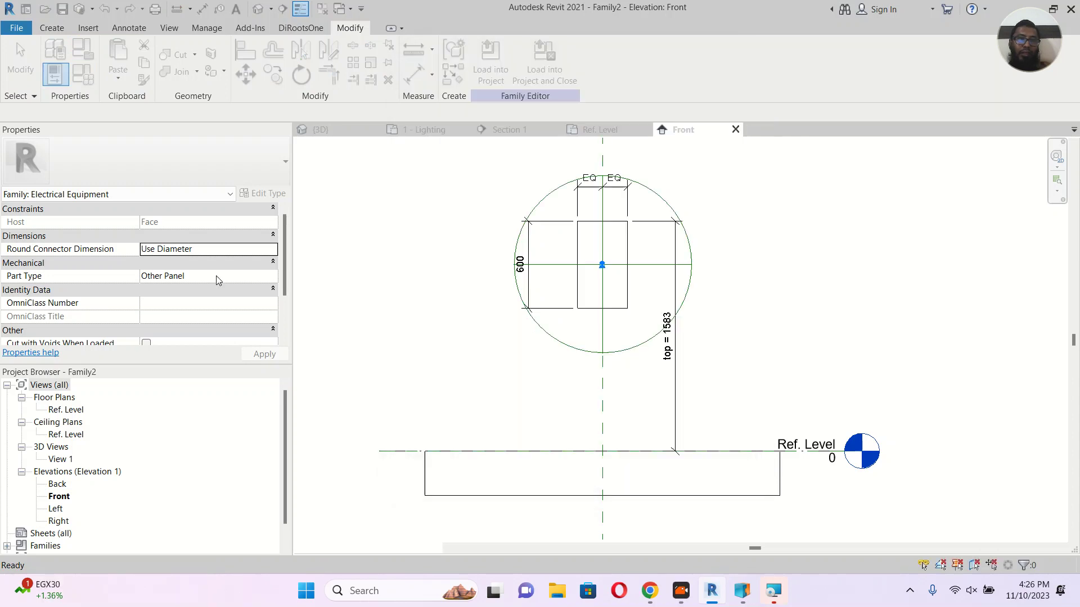
left_click(276, 280)
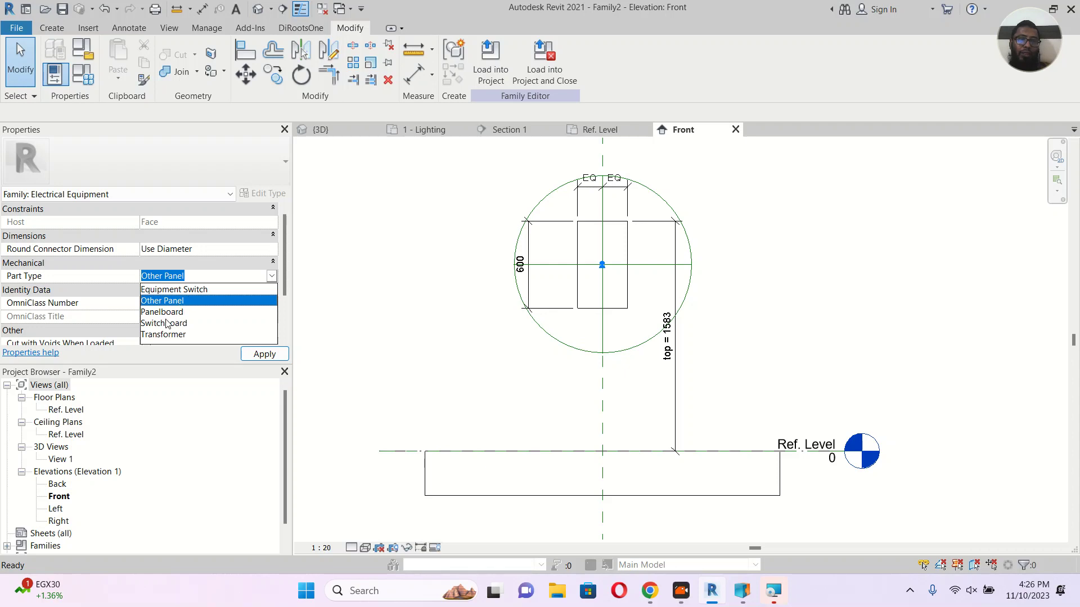
left_click(798, 267)
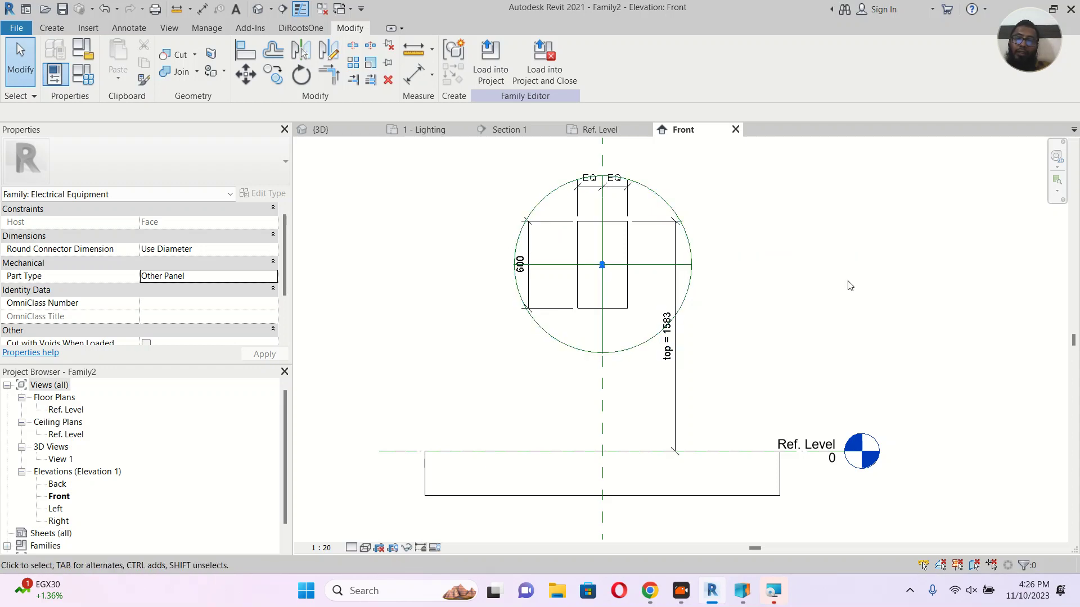
middle_click_drag(846, 290, 820, 273)
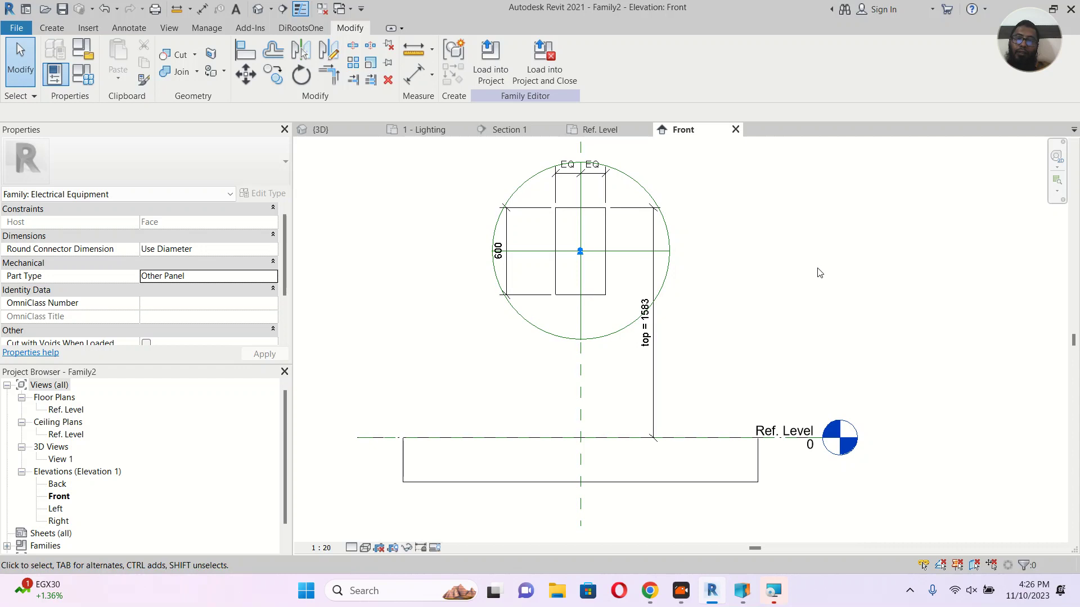
scroll(819, 273, "down", 1)
middle_click_drag(855, 313, 796, 313)
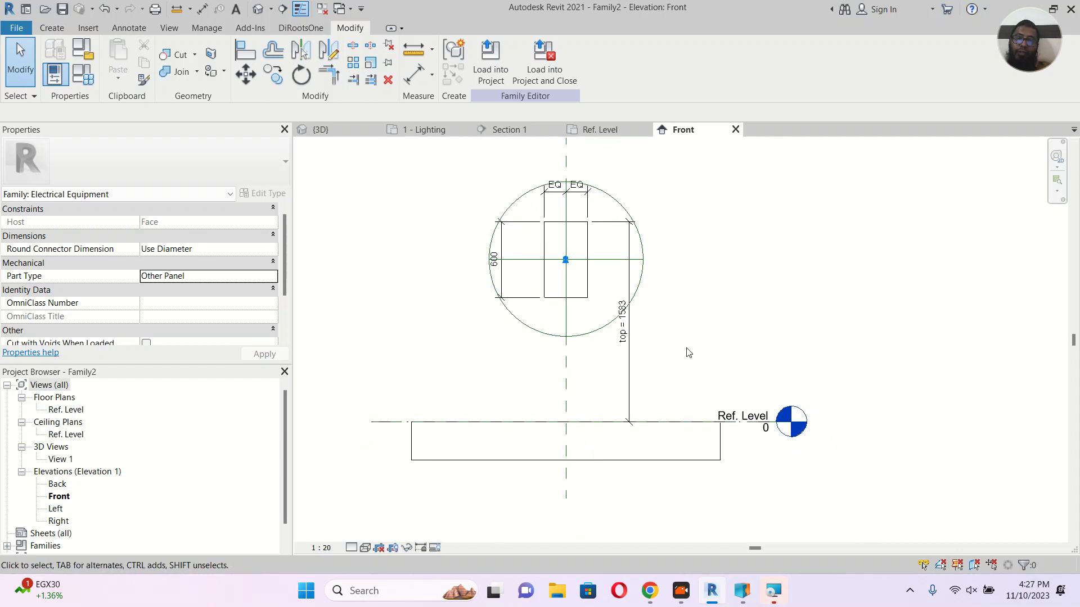